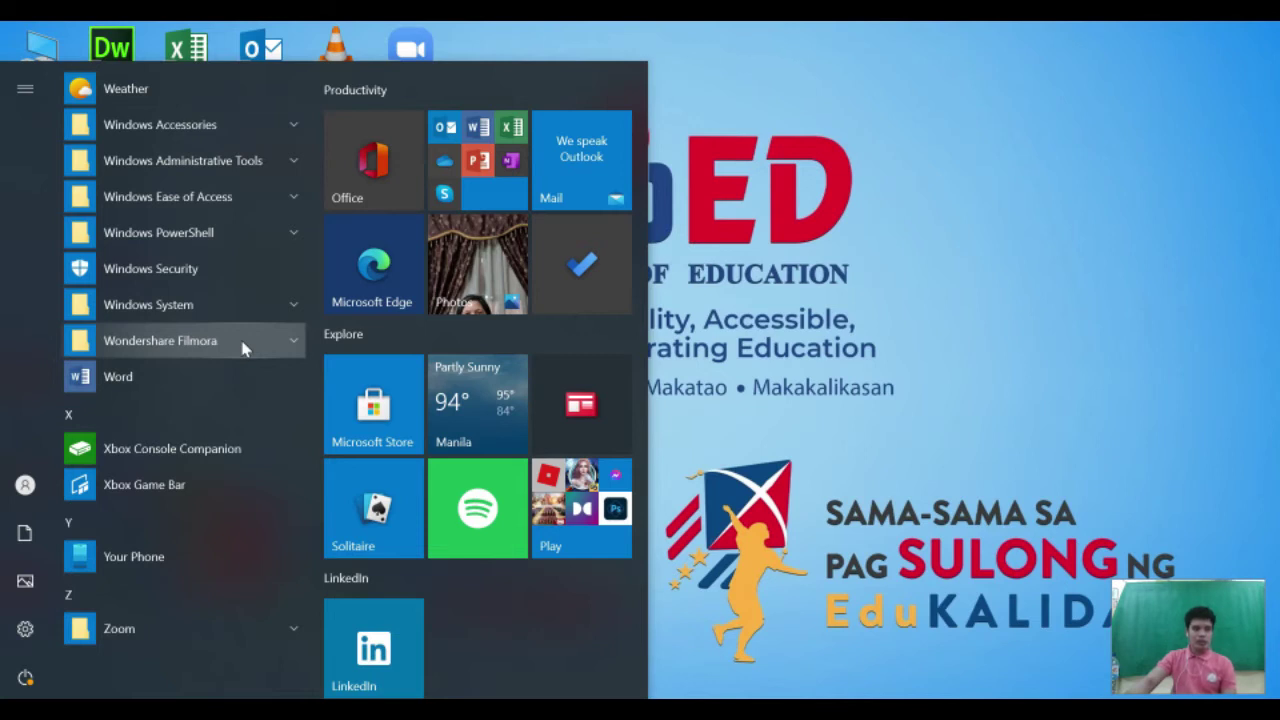
- Launch Wondershare Filmora and review the available project aspect ratios, keeping 16:9 (Widescreen)
click(242, 347)
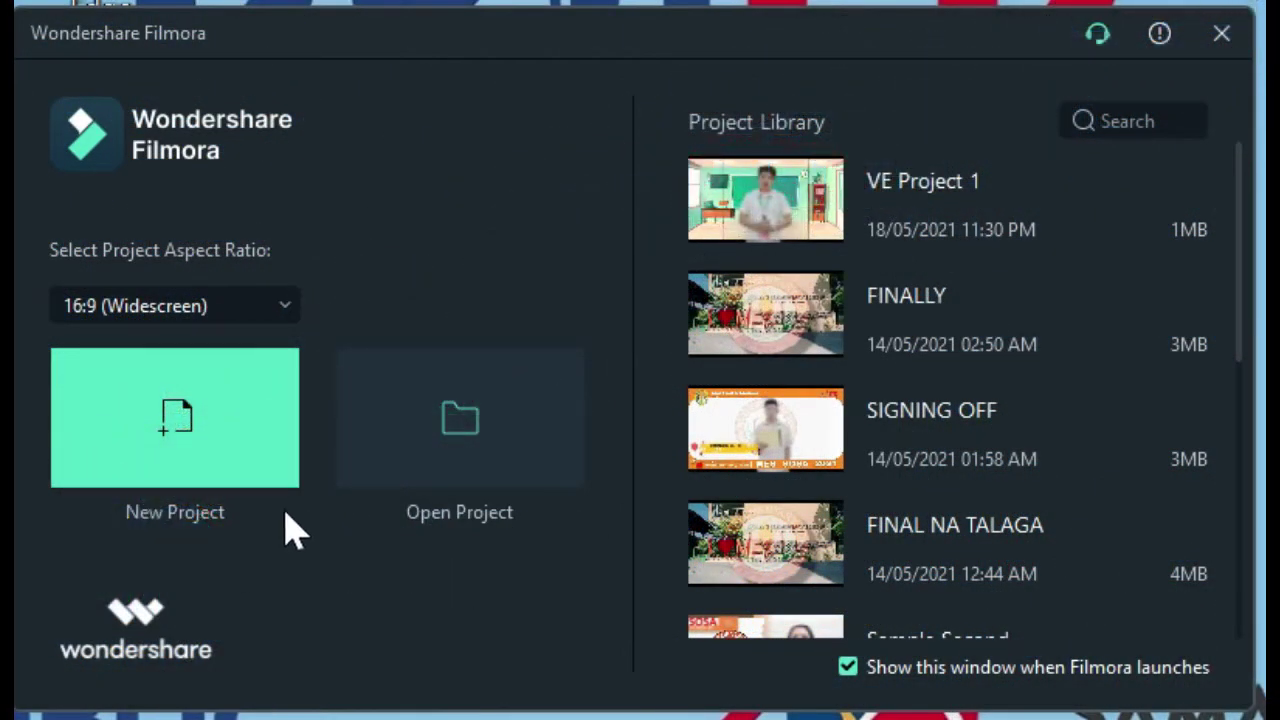
click(280, 312)
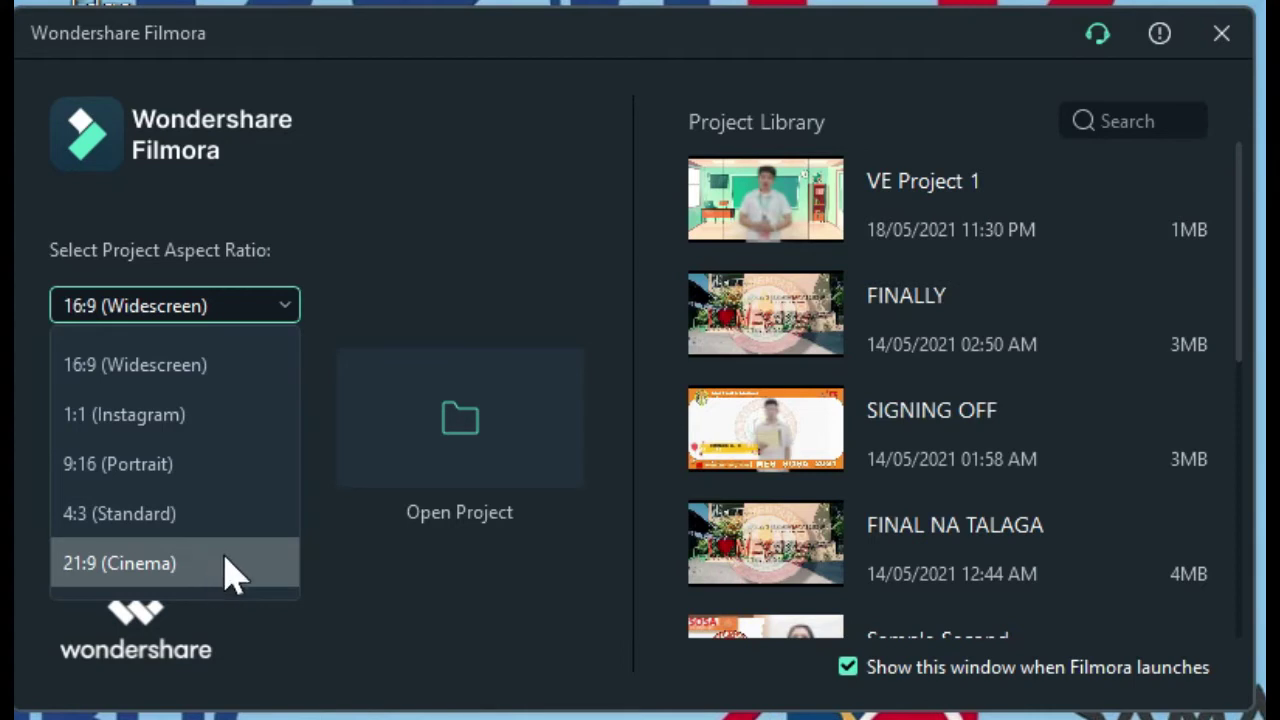
click(375, 597)
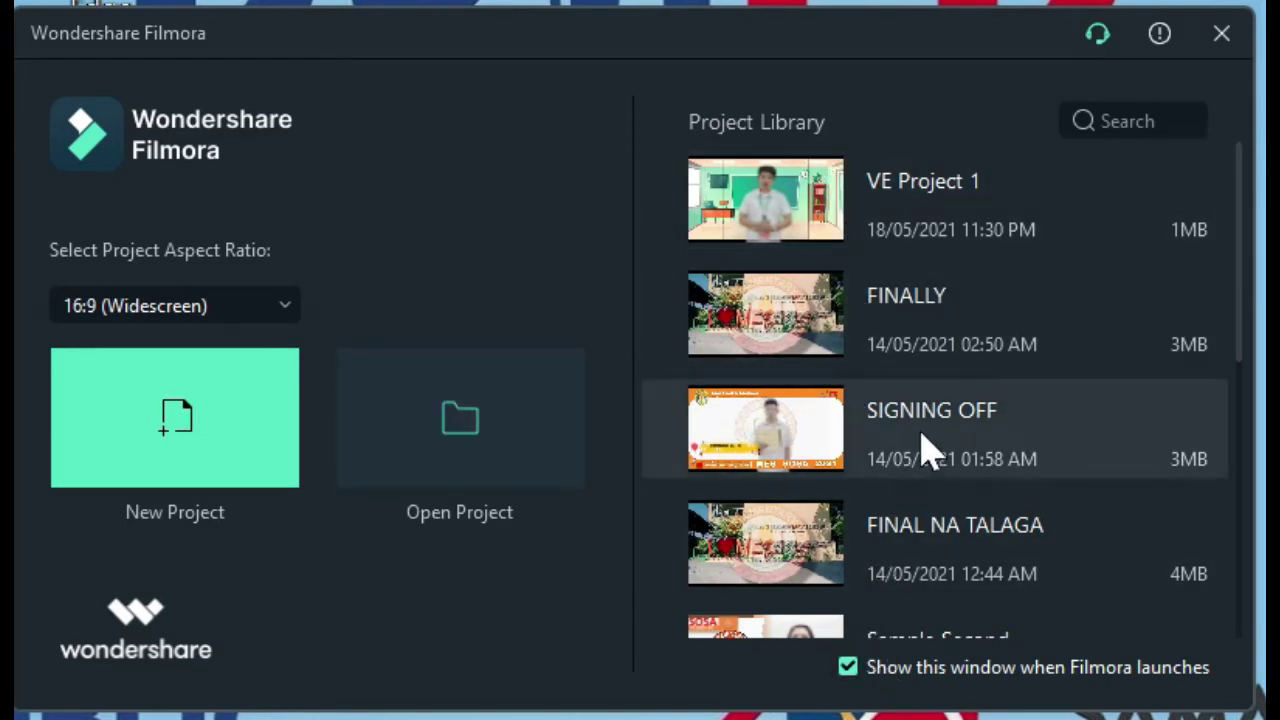
- Look through the saved projects in the Project Library and create a new 16:9 (Widescreen) project
scroll(894, 354, down, 3)
scroll(1035, 468, up, 3)
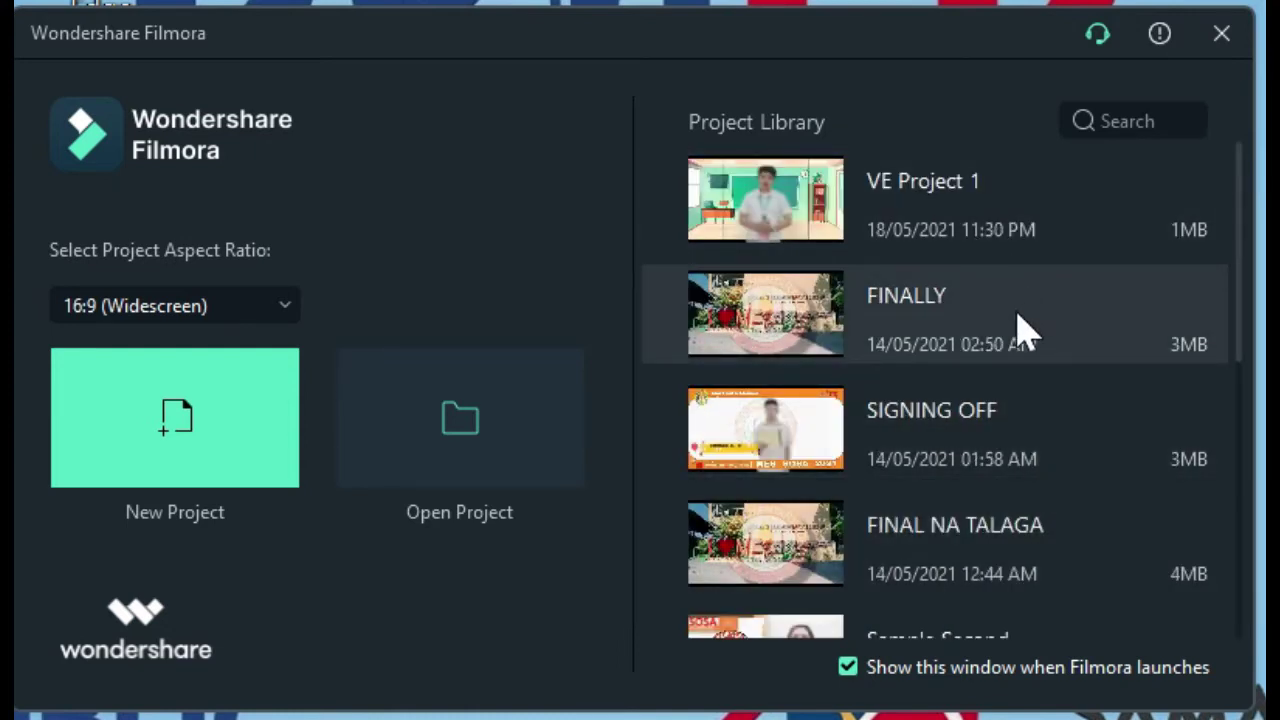
scroll(990, 232, down, 2)
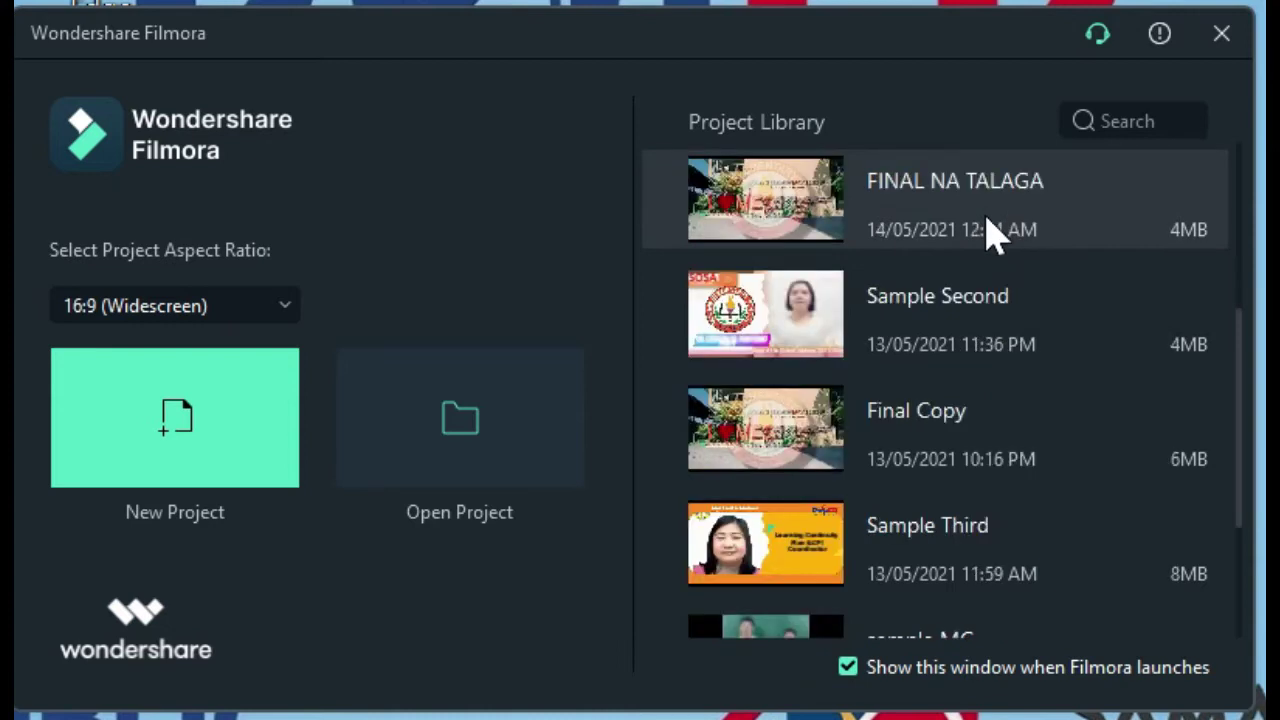
scroll(1015, 420, down, 1)
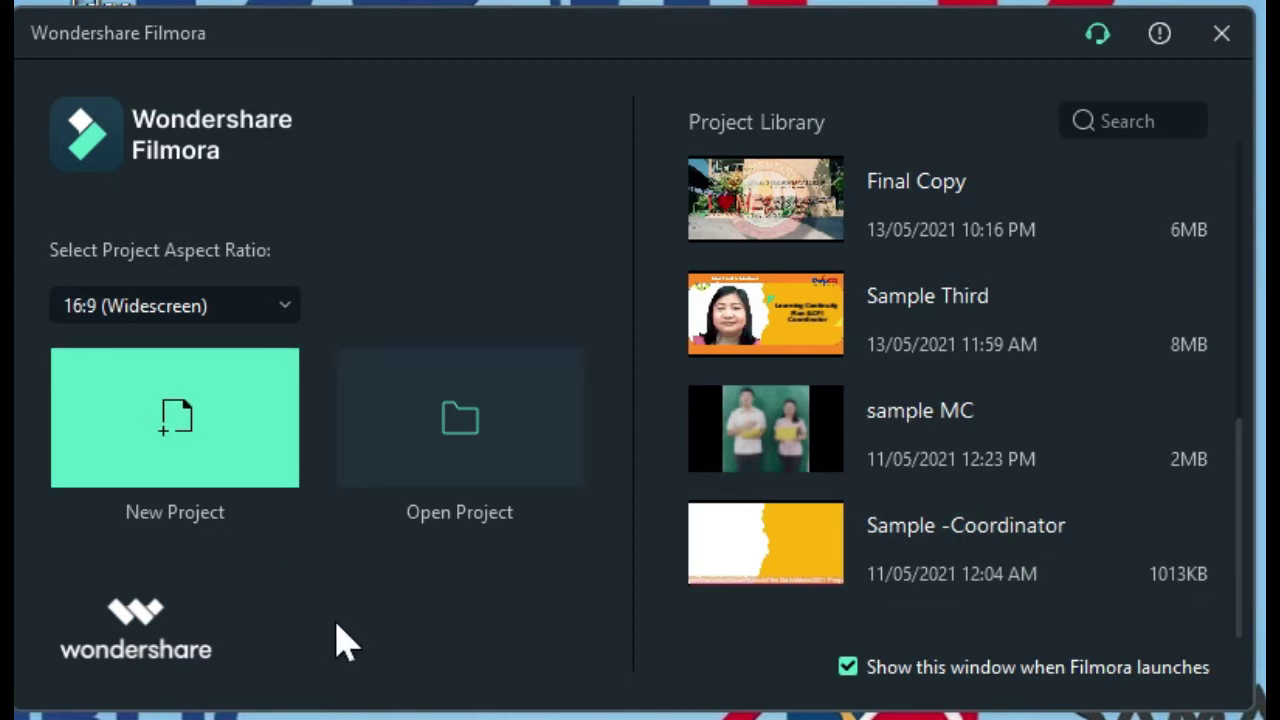
click(162, 436)
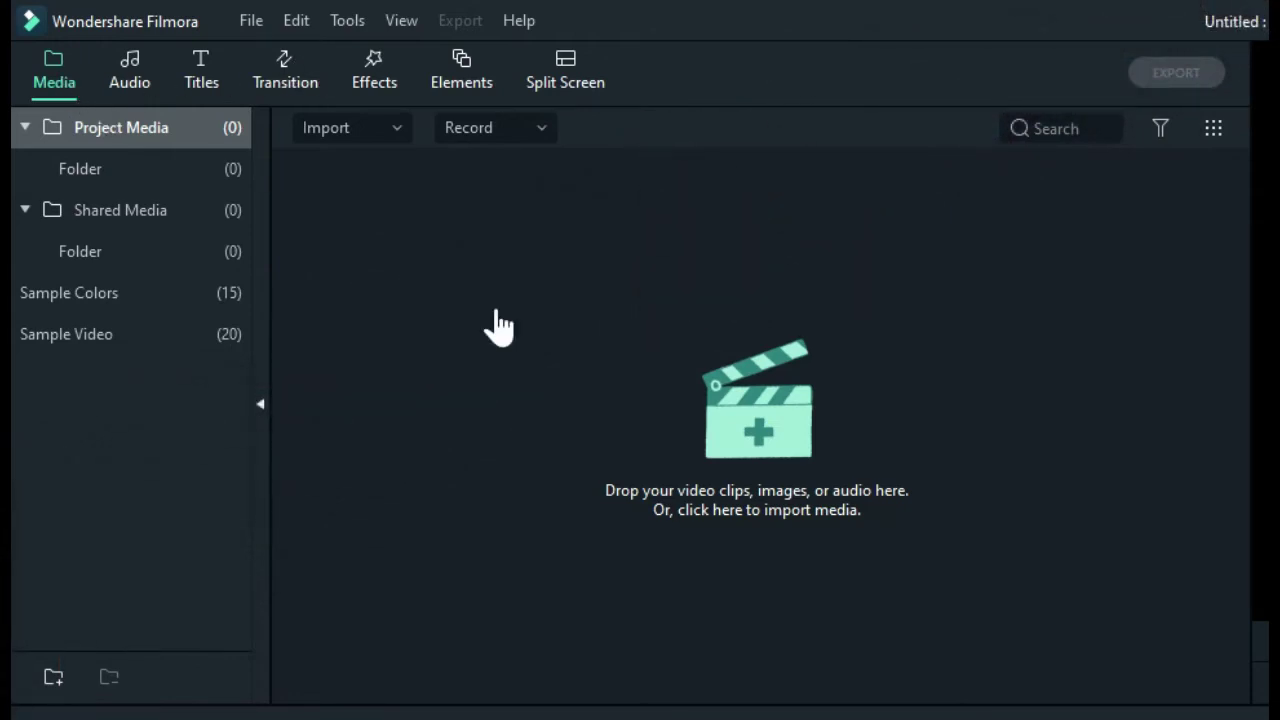
- Browse the included audio library from the music tracks to the sound effects and back
click(129, 80)
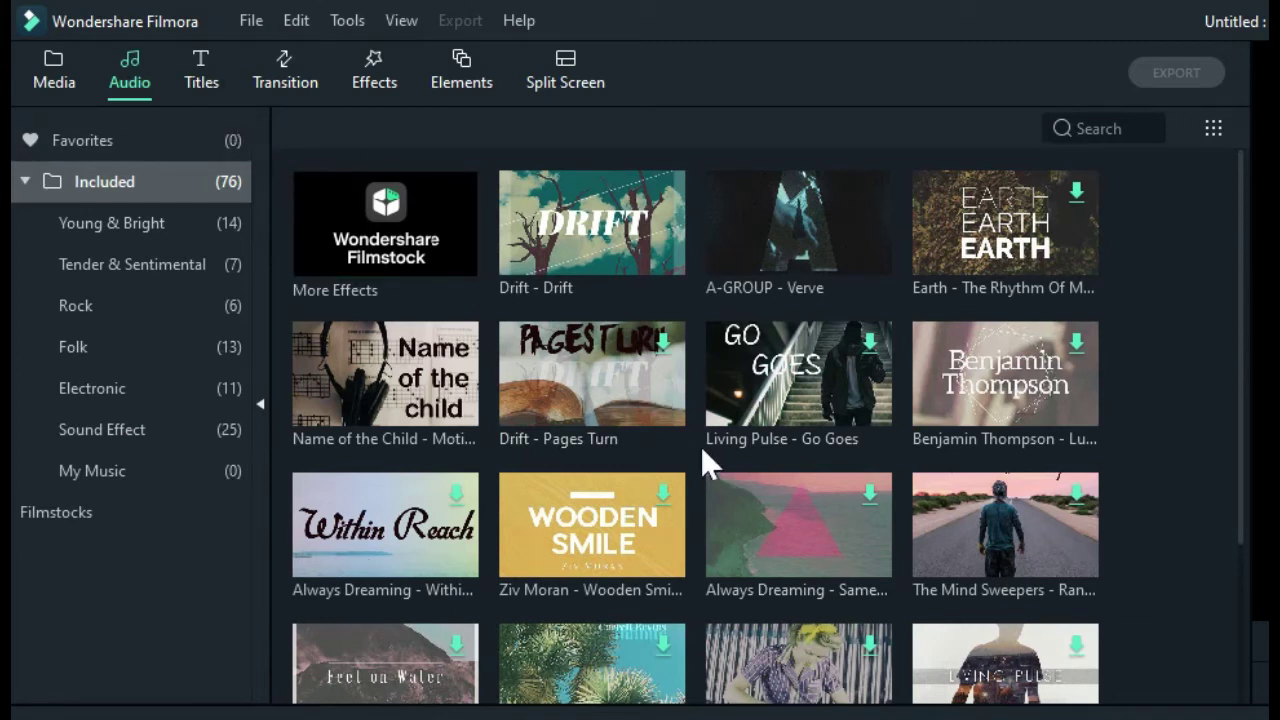
scroll(747, 485, down, 10)
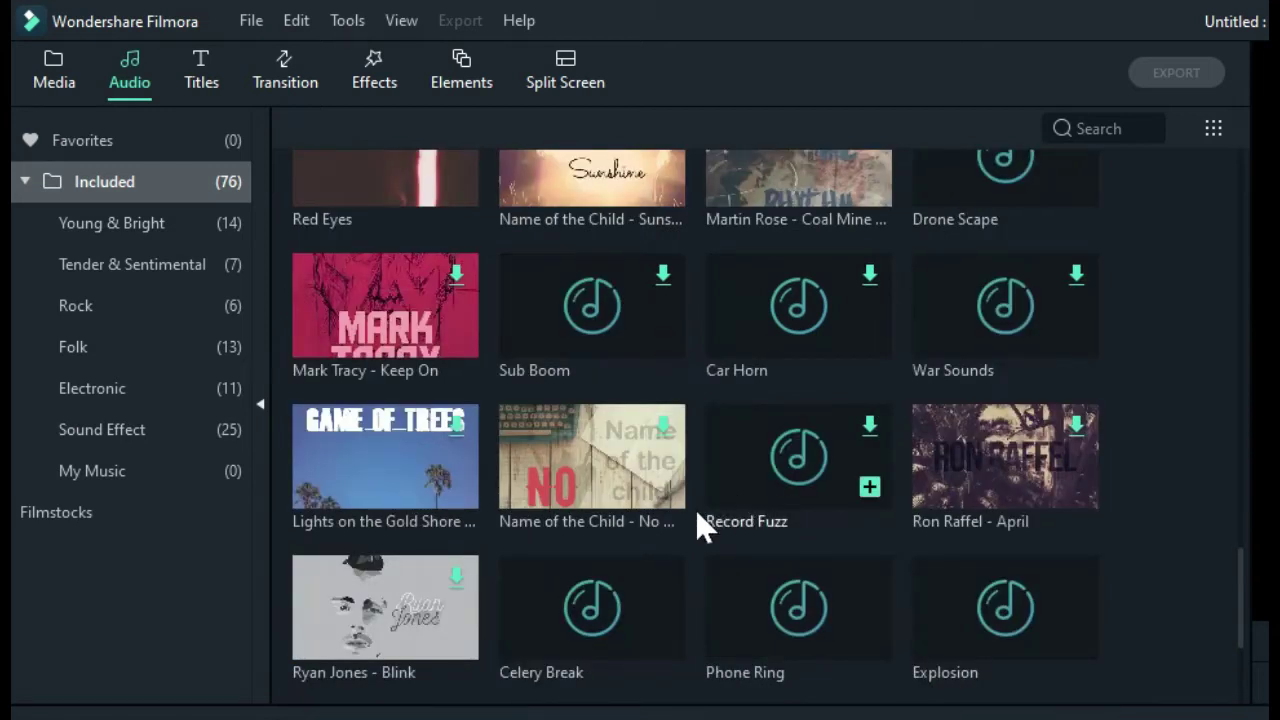
scroll(697, 506, down, 3)
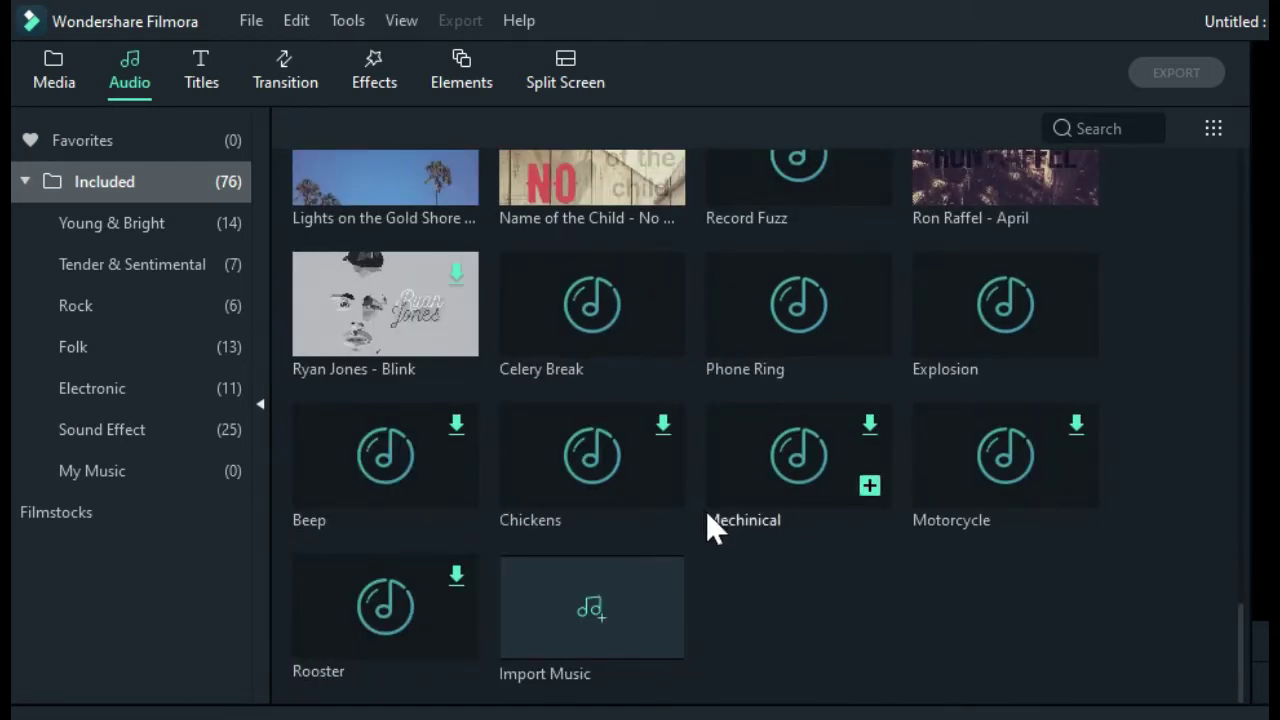
scroll(707, 511, up, 6)
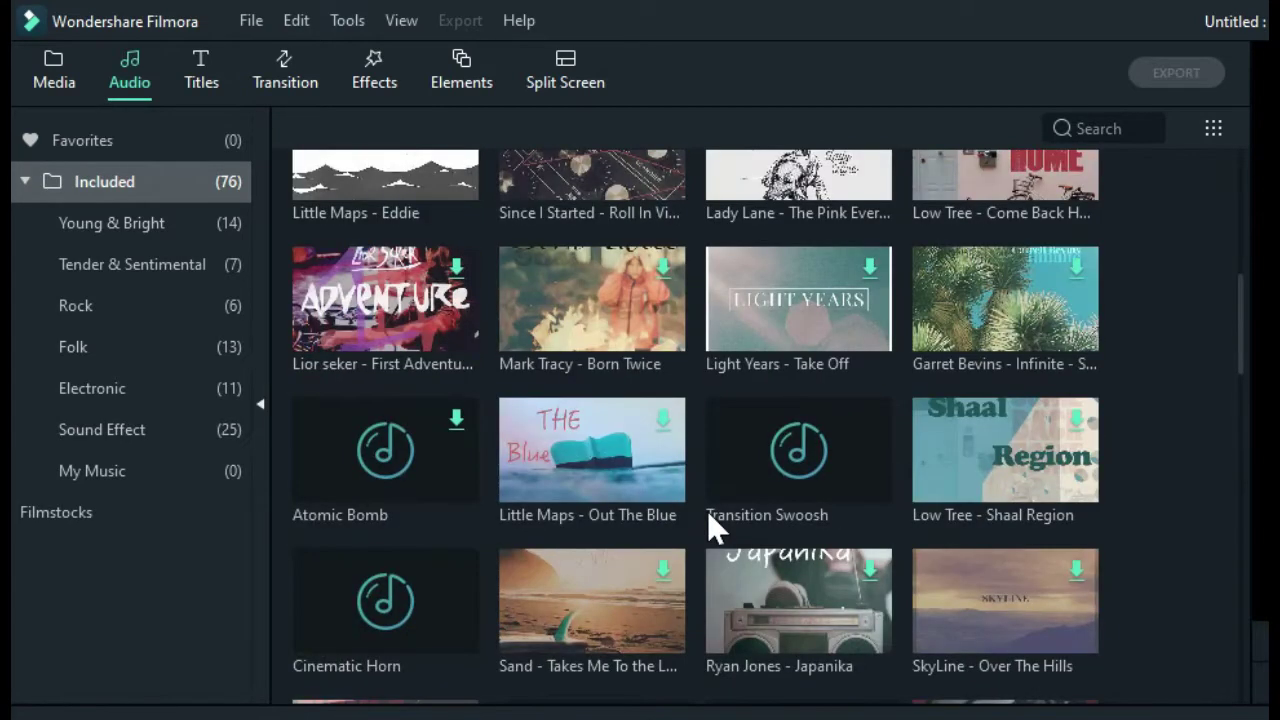
scroll(707, 510, up, 8)
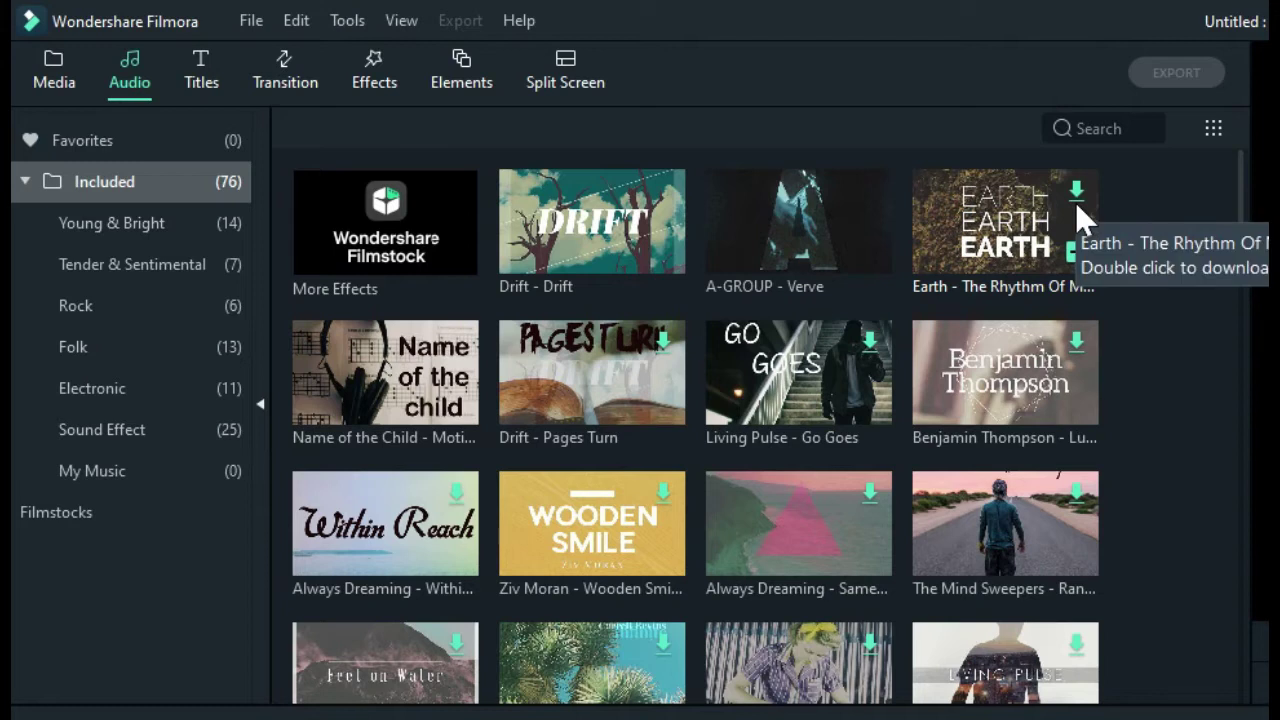
- Browse the full collection of included title templates
click(203, 68)
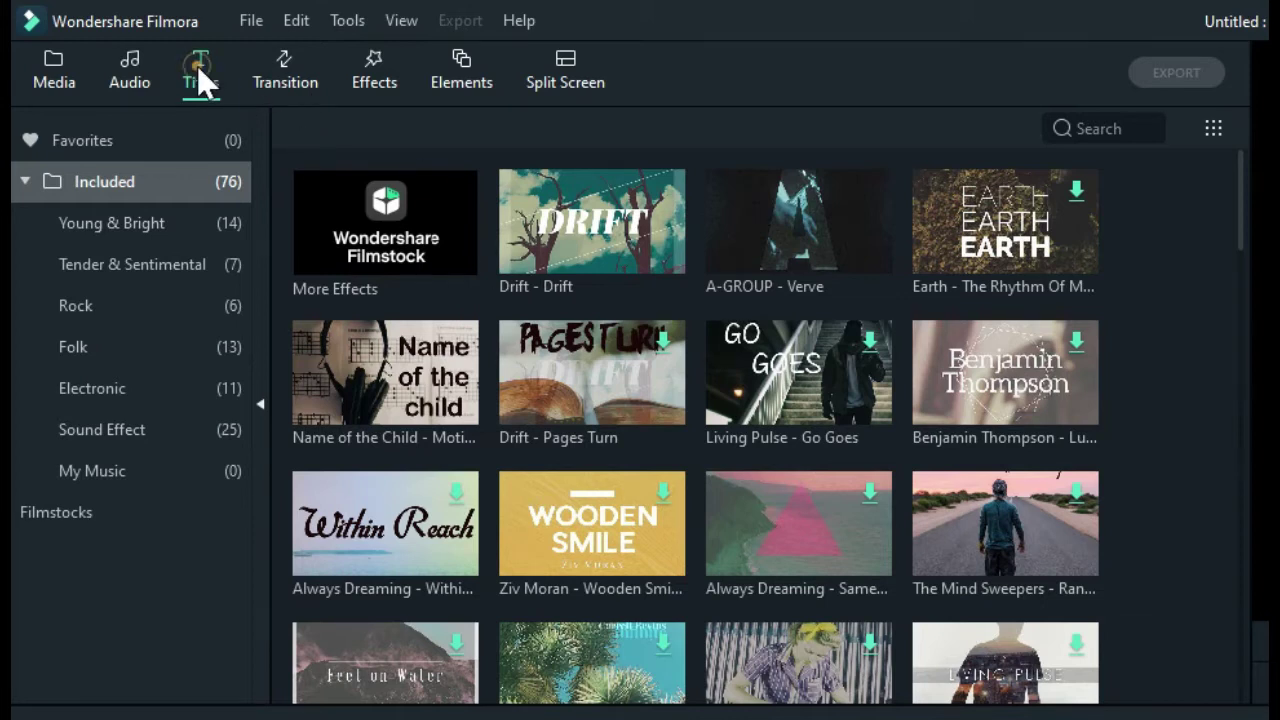
click(131, 76)
click(205, 82)
scroll(745, 458, down, 10)
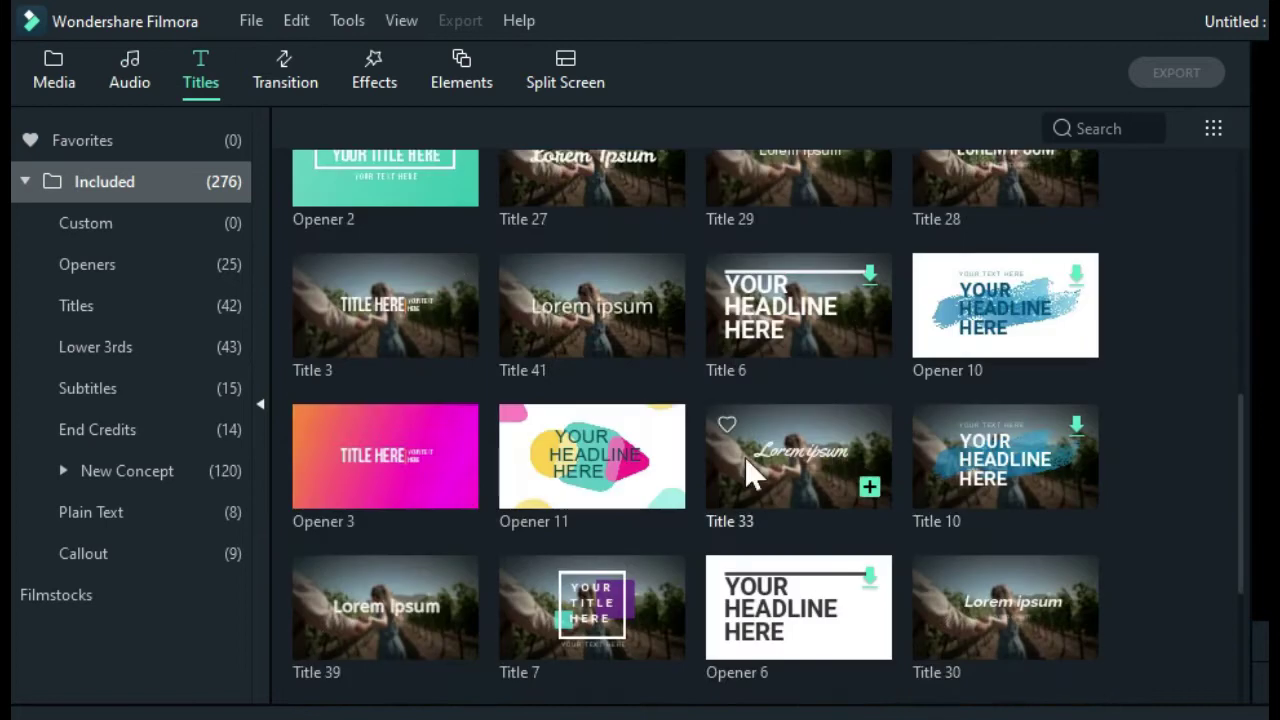
scroll(744, 456, up, 10)
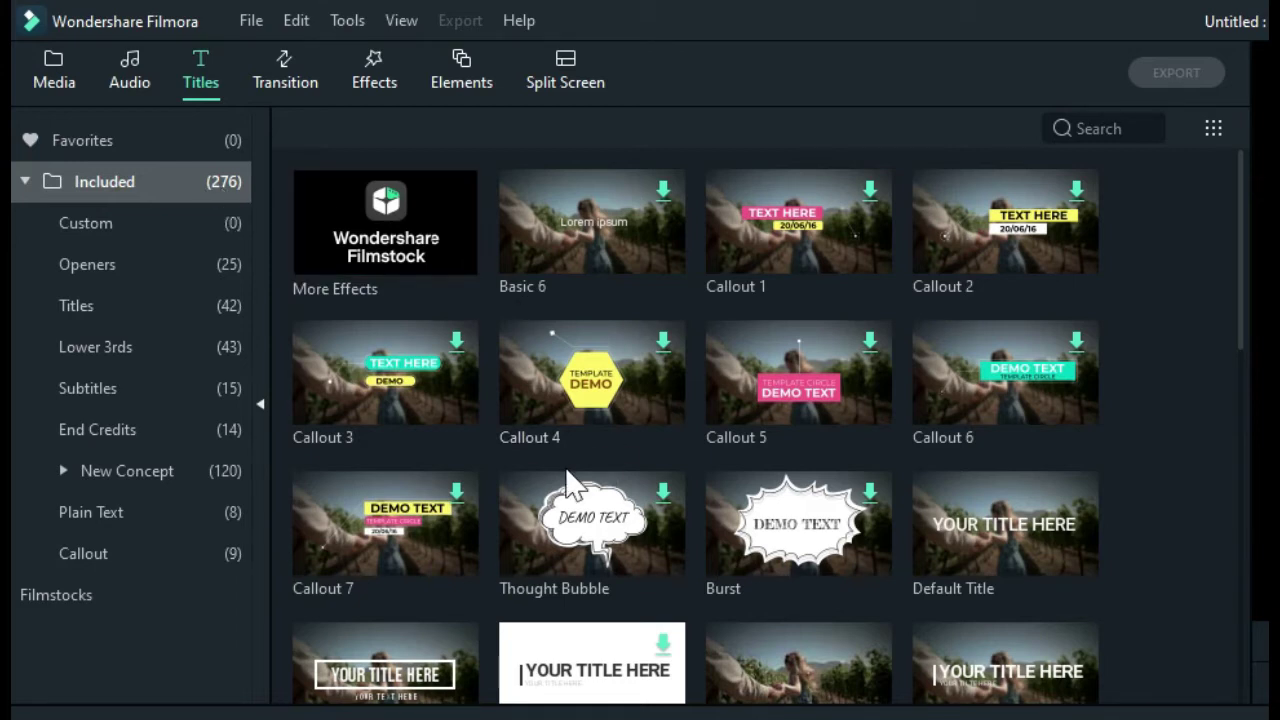
- Examine the Custom, Openers and Titles categories of the title templates
click(176, 226)
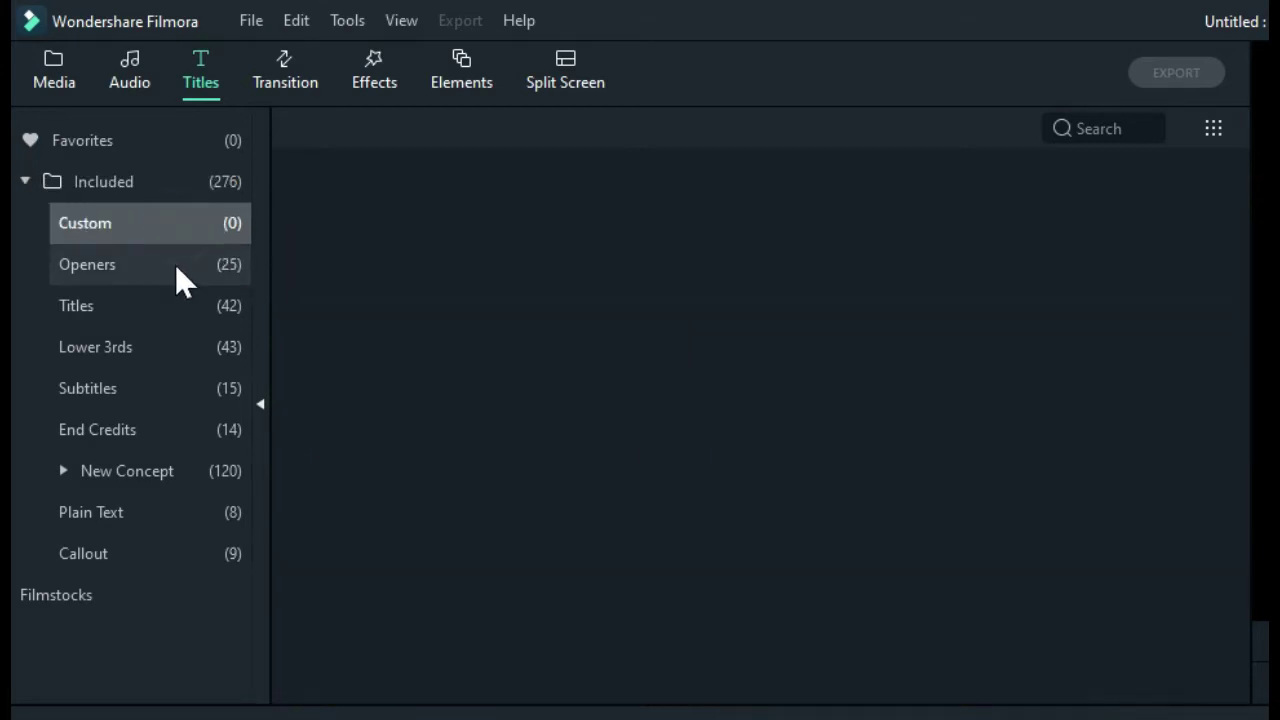
click(175, 264)
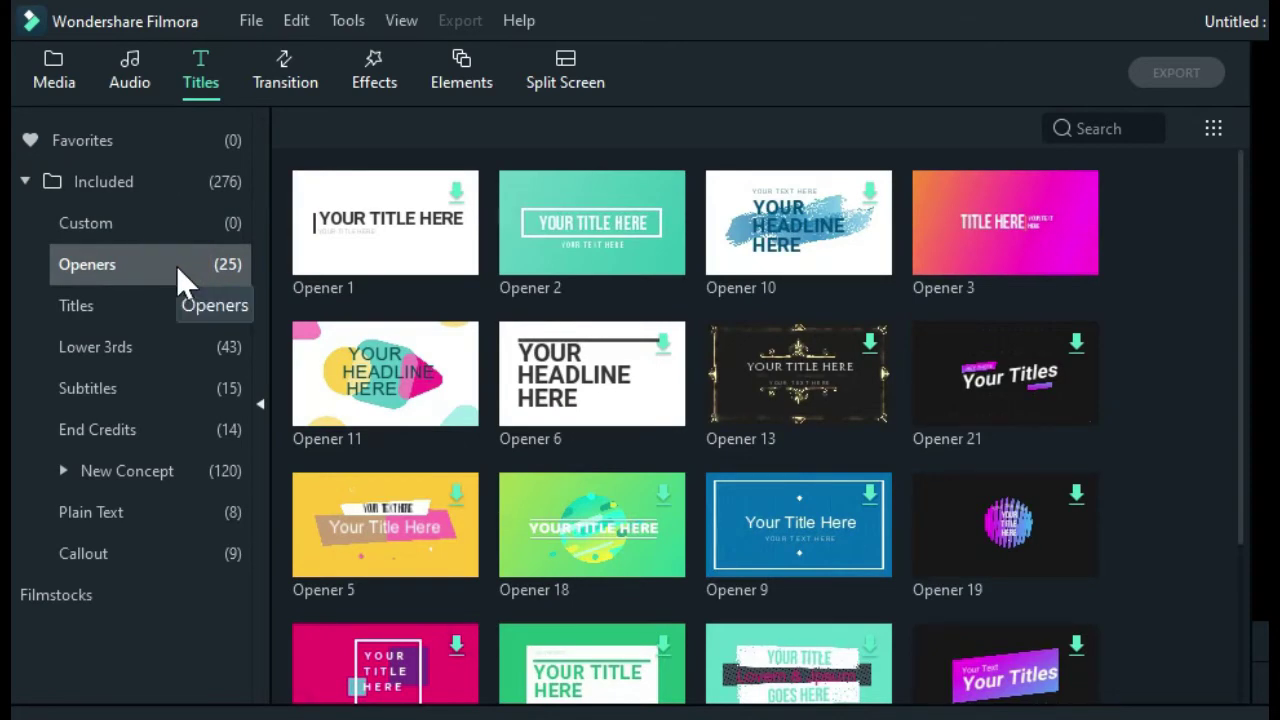
click(186, 310)
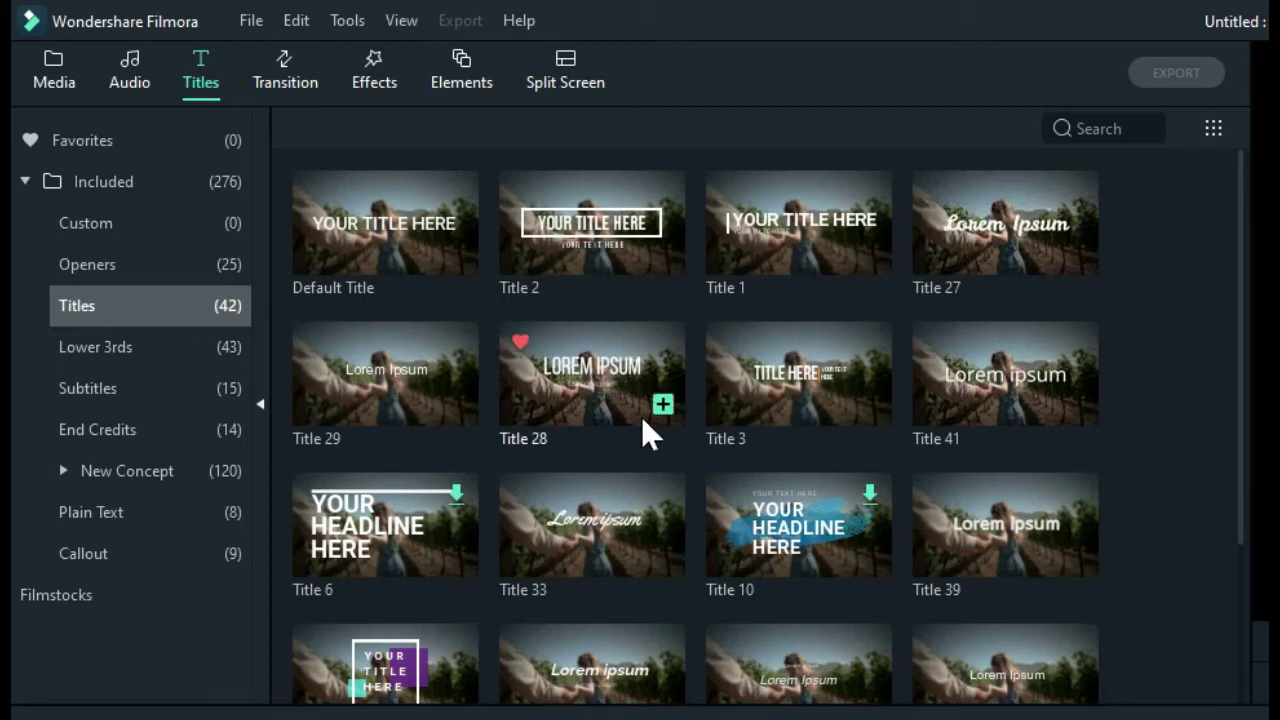
scroll(663, 466, down, 10)
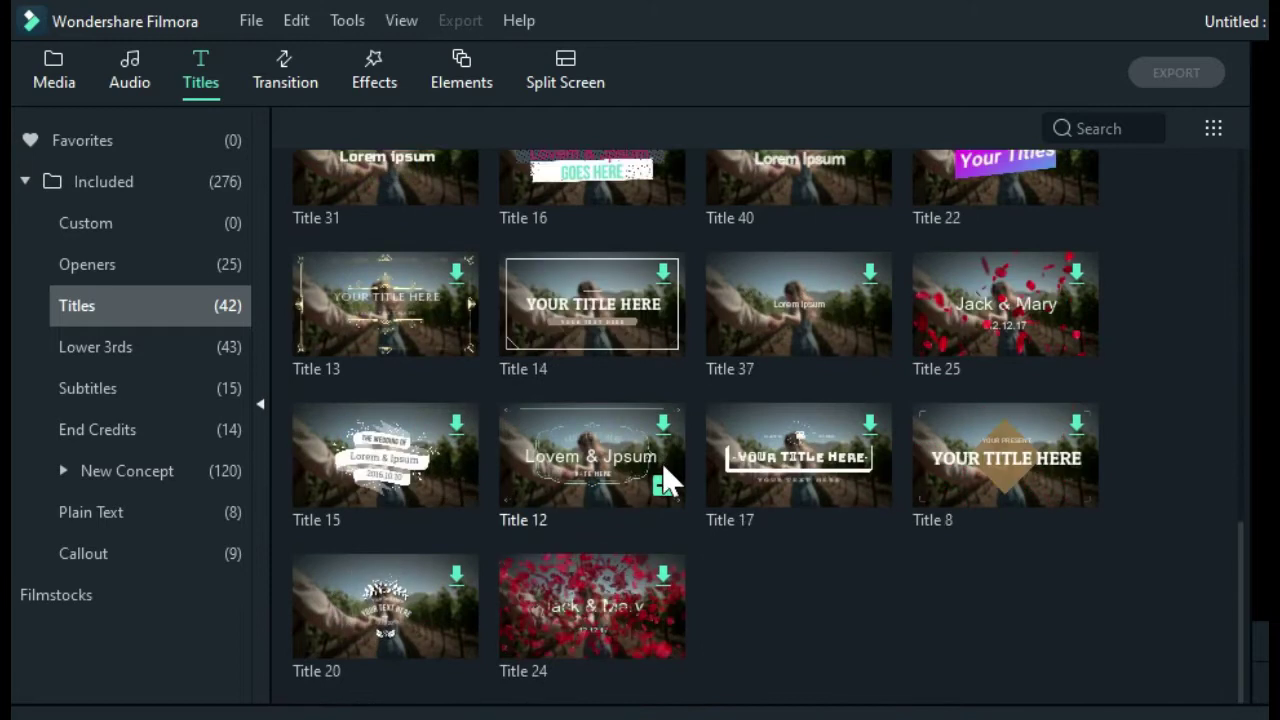
scroll(665, 483, up, 5)
- Examine the Lower 3rds and Subtitles categories of the title templates
click(197, 349)
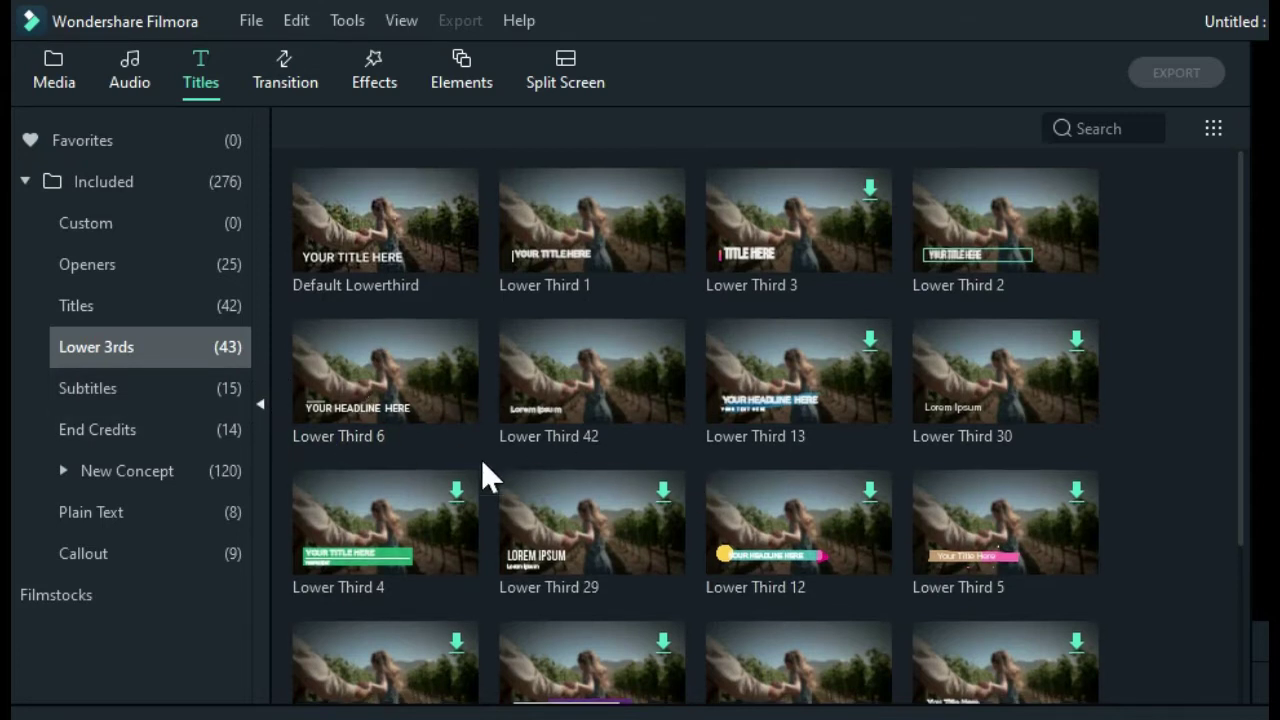
scroll(481, 478, down, 10)
scroll(531, 500, up, 10)
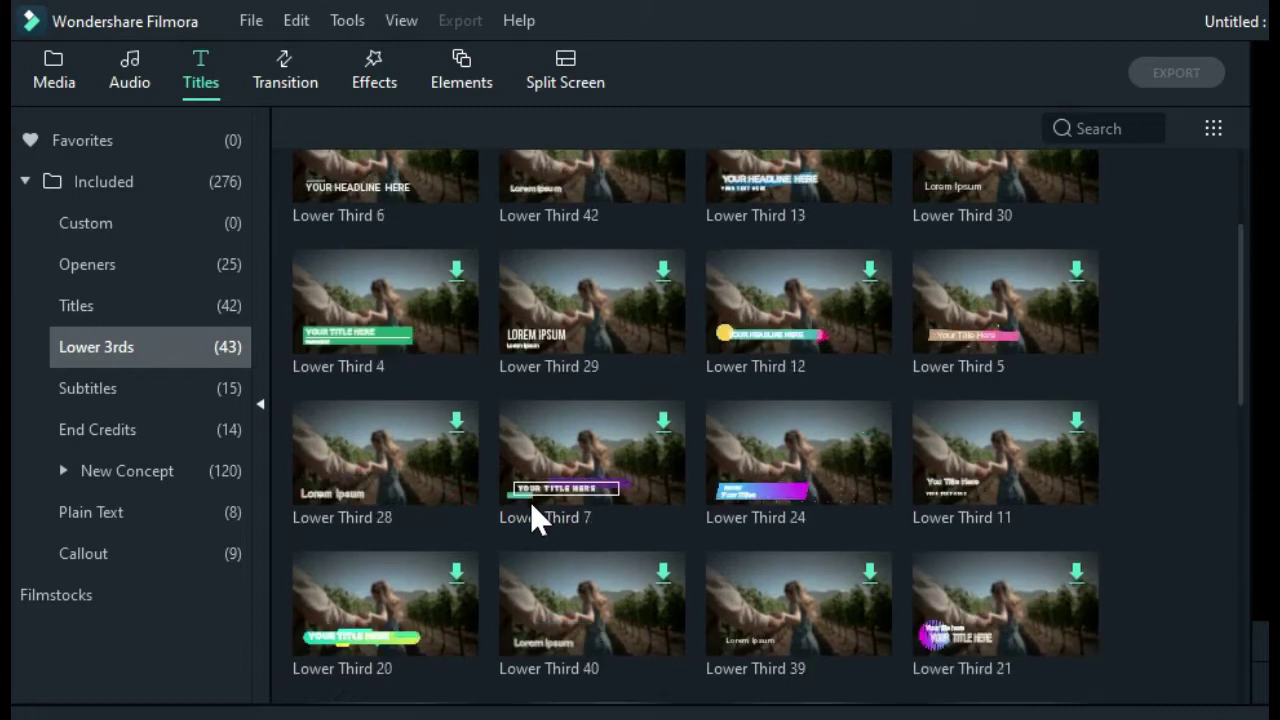
click(158, 388)
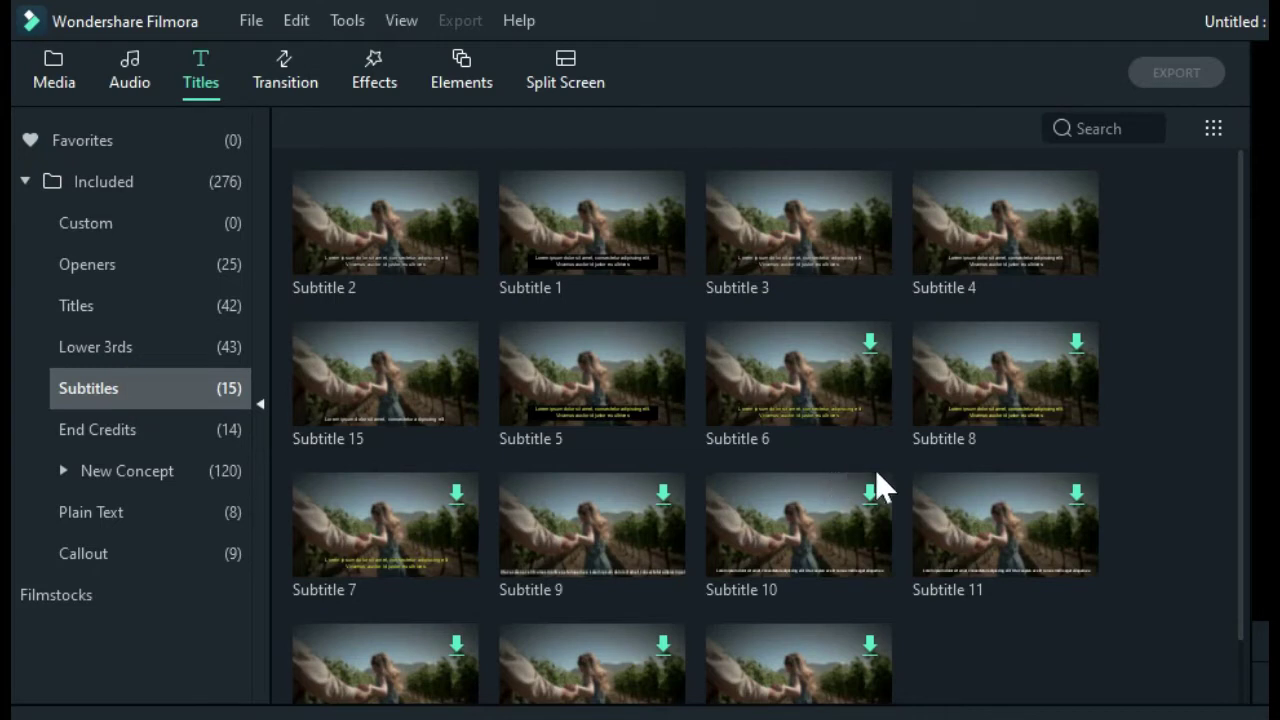
mouse_move(857, 480)
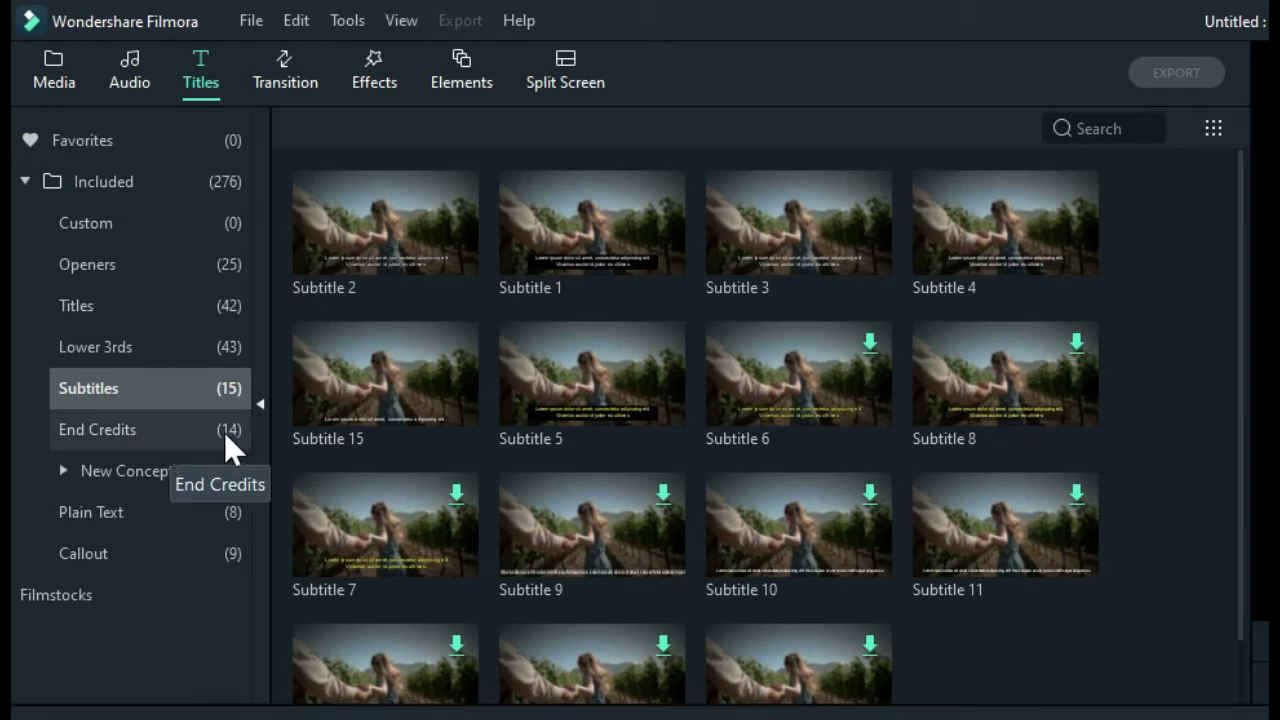
mouse_move(556, 580)
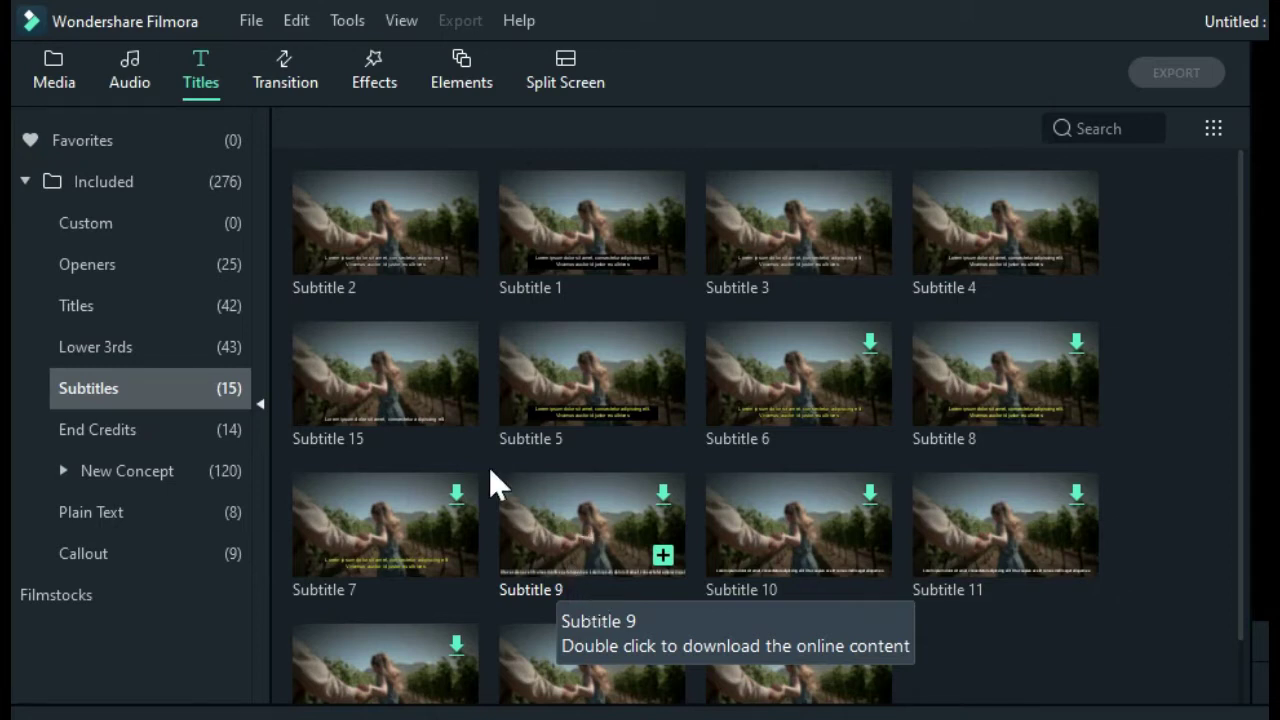
- Examine the End Credits templates and the New Concept category with its Titles, LowerThirds and Opener groups
click(200, 434)
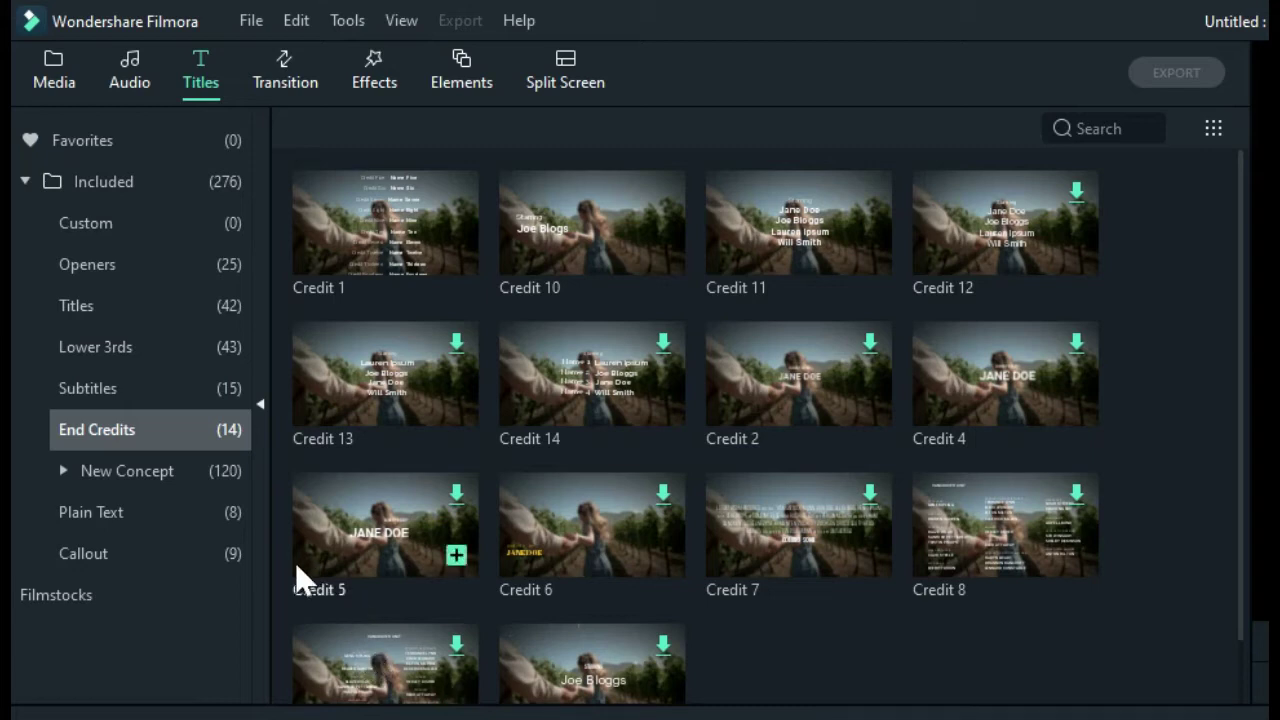
click(206, 466)
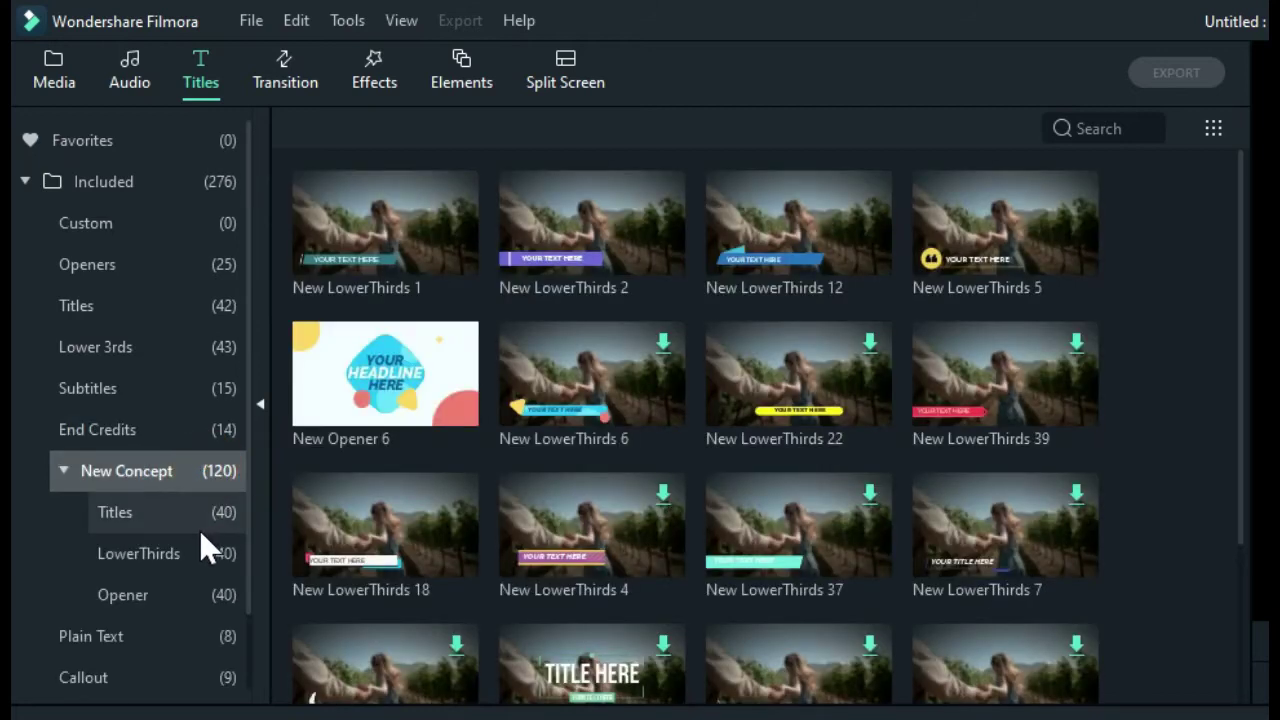
click(199, 525)
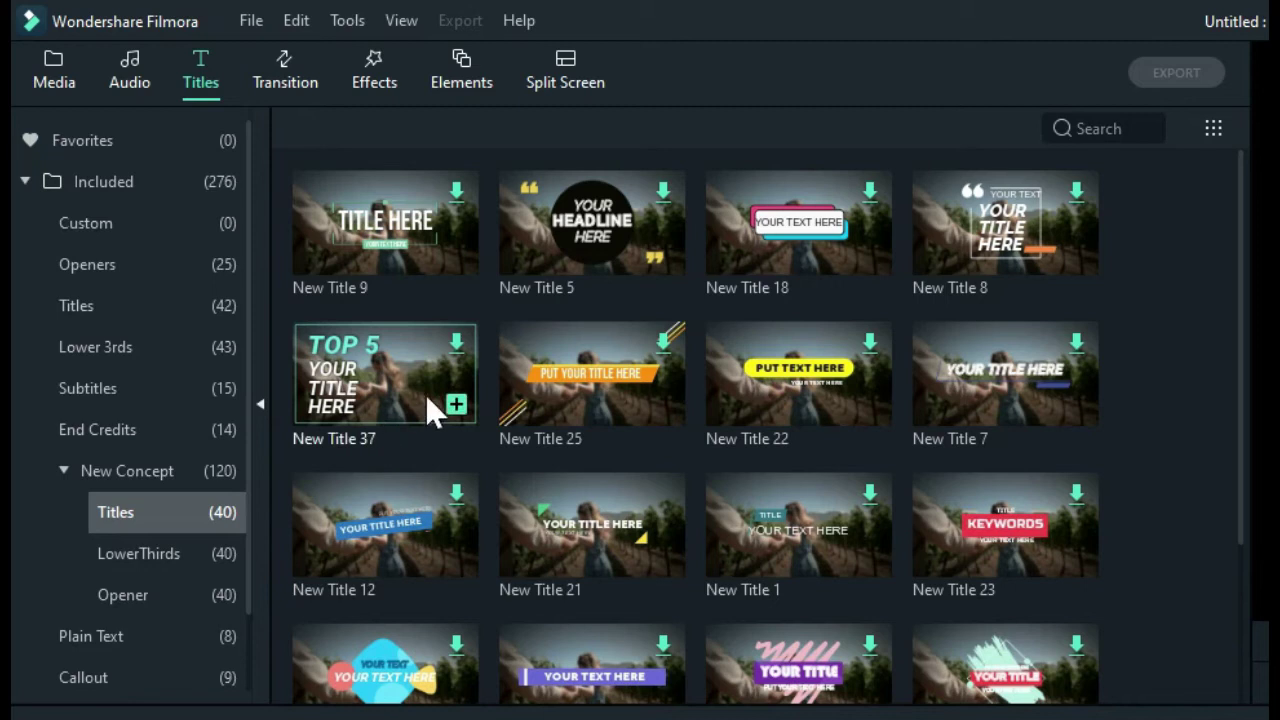
scroll(500, 460, down, 3)
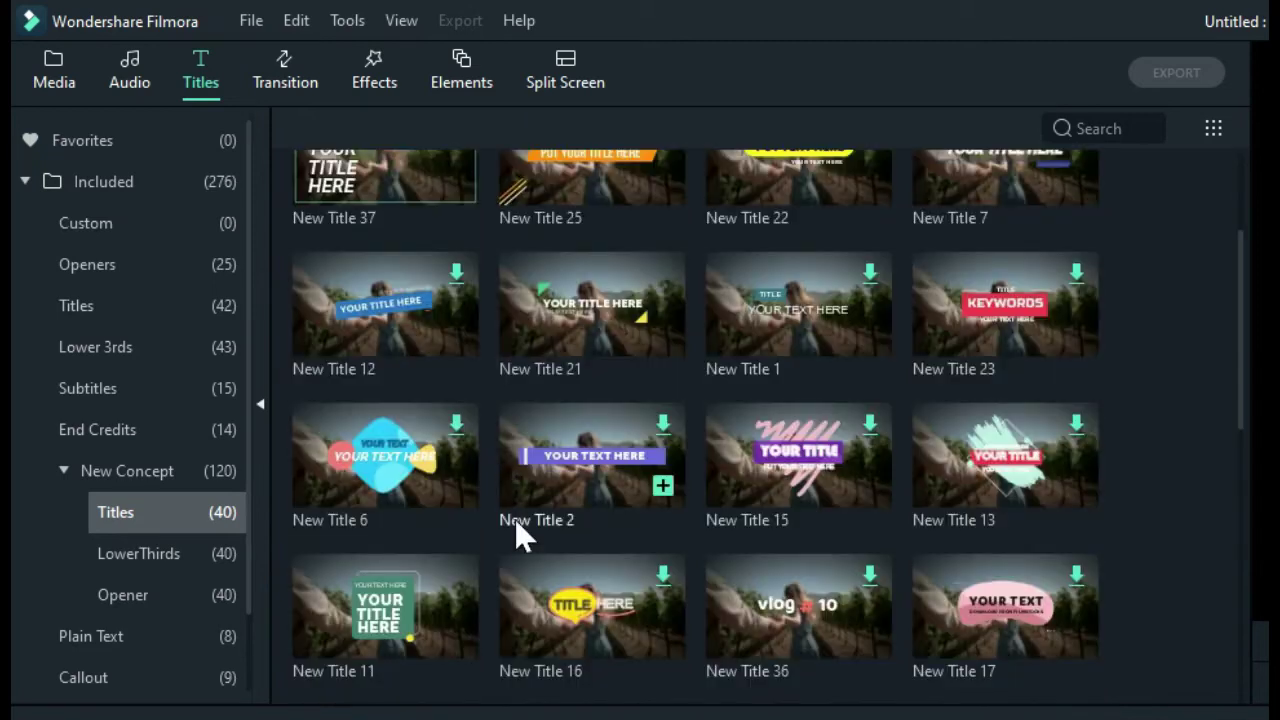
click(190, 556)
click(183, 589)
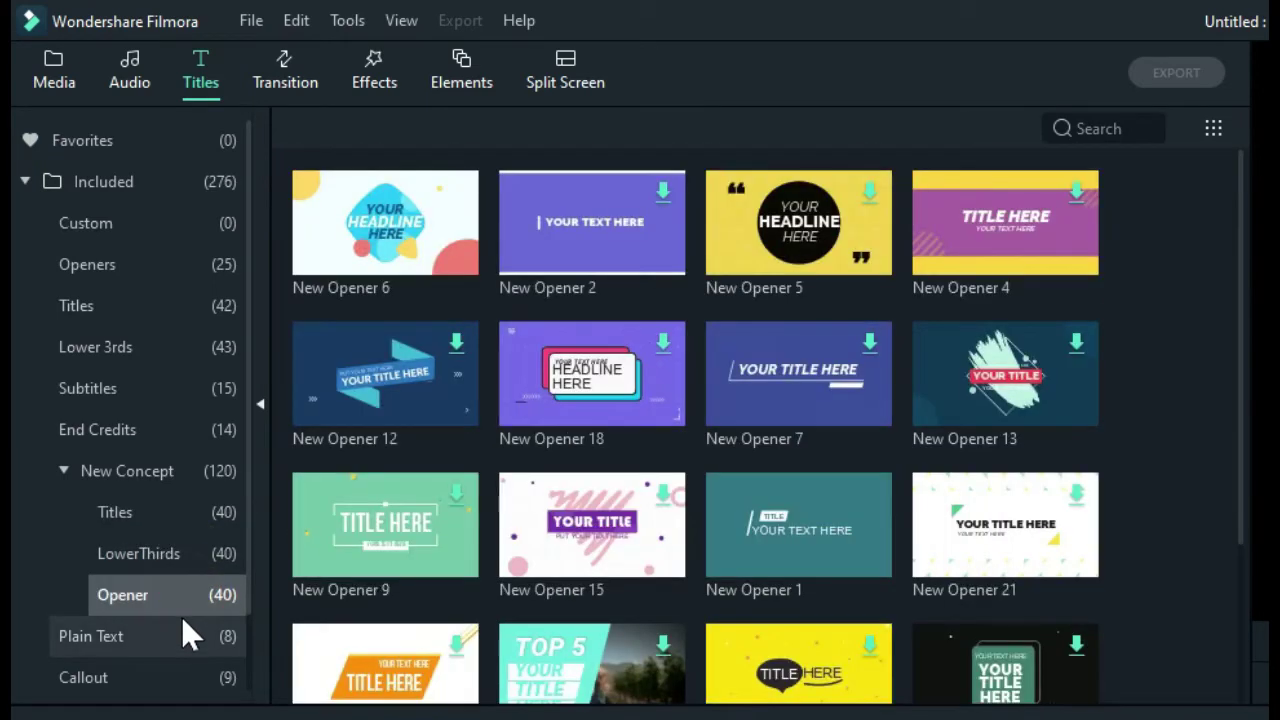
scroll(182, 617, down, 2)
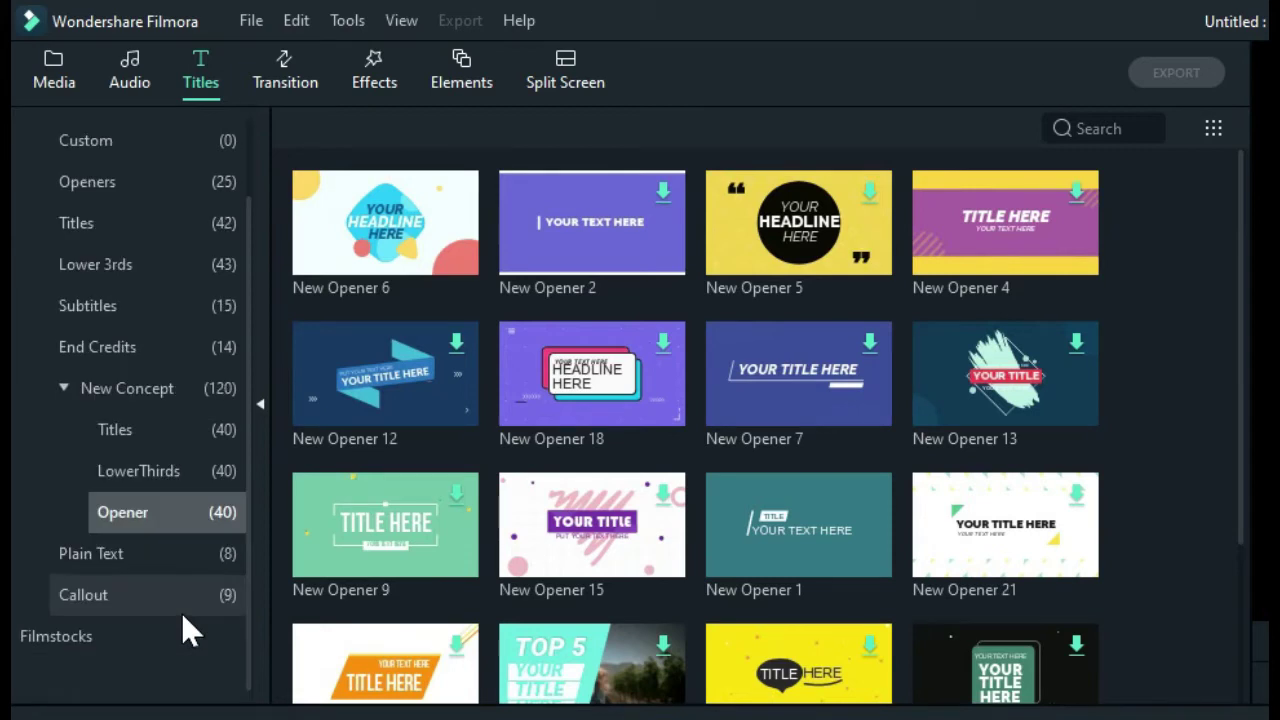
- Examine the Plain Text and Callout title templates, and return to the complete Included collection
click(172, 560)
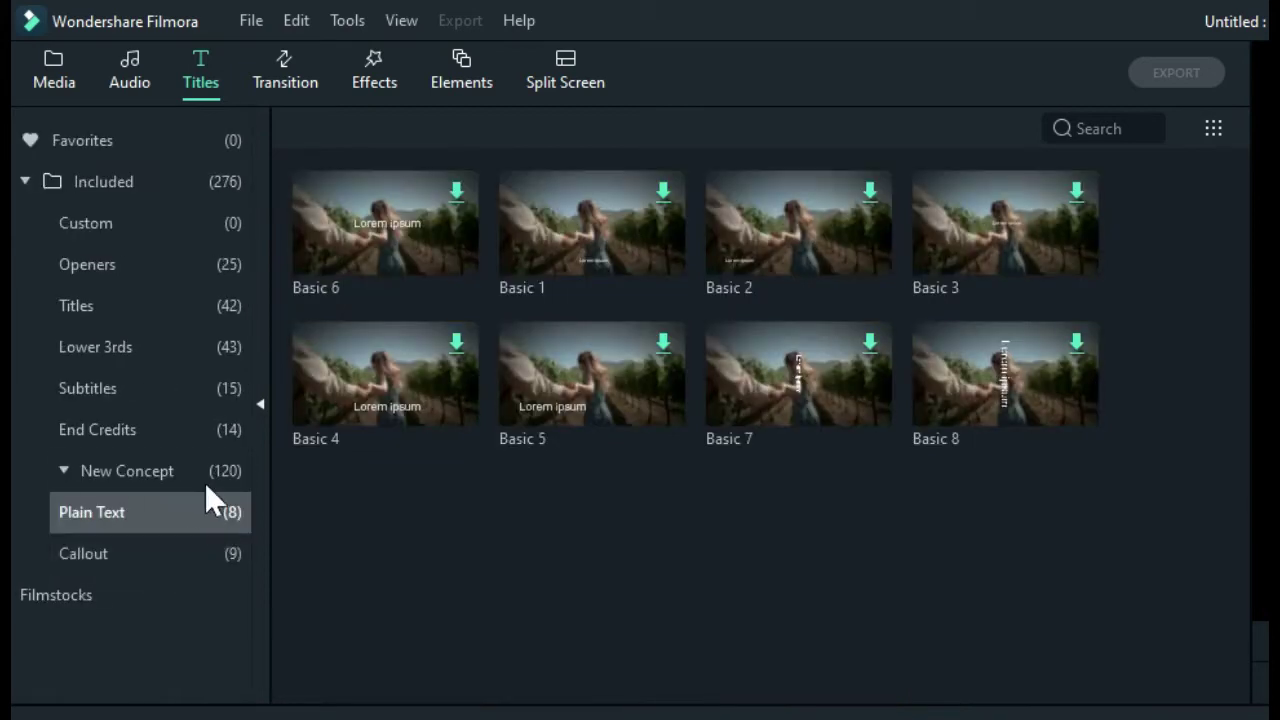
click(197, 552)
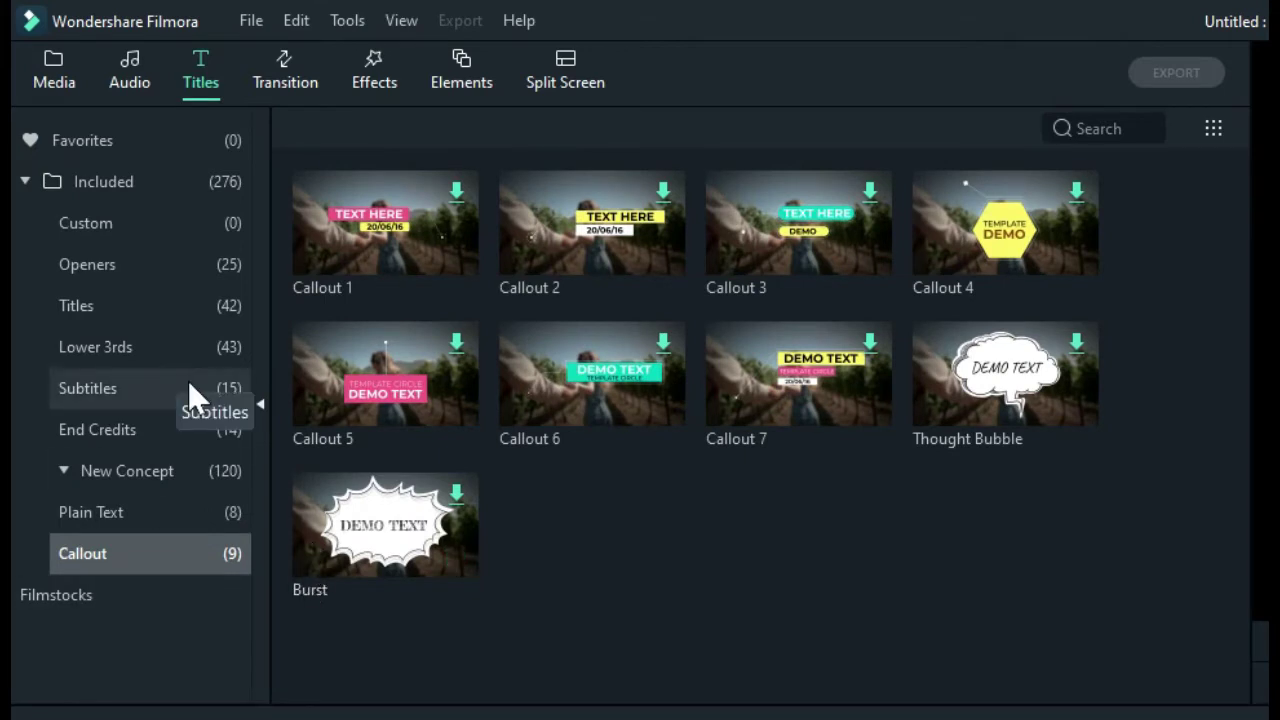
click(186, 181)
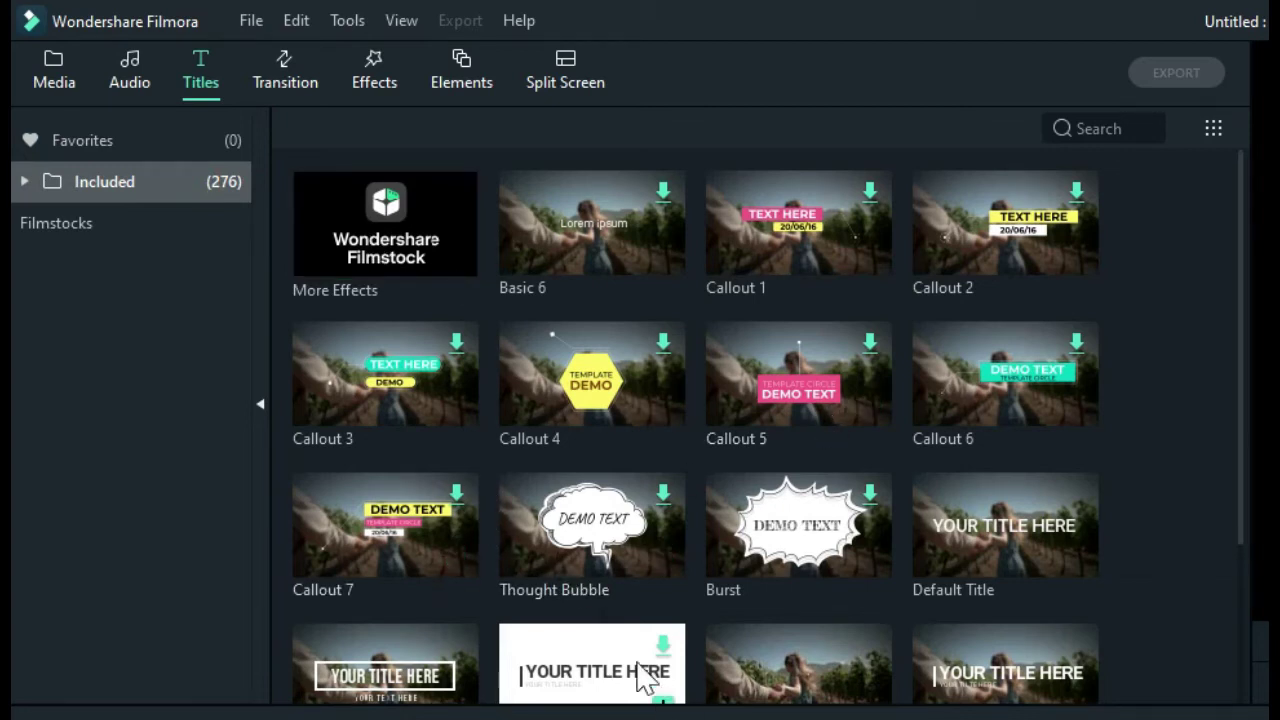
- Open the transition library, preview the Bar transition, and examine the Basic and 3D categories
click(286, 75)
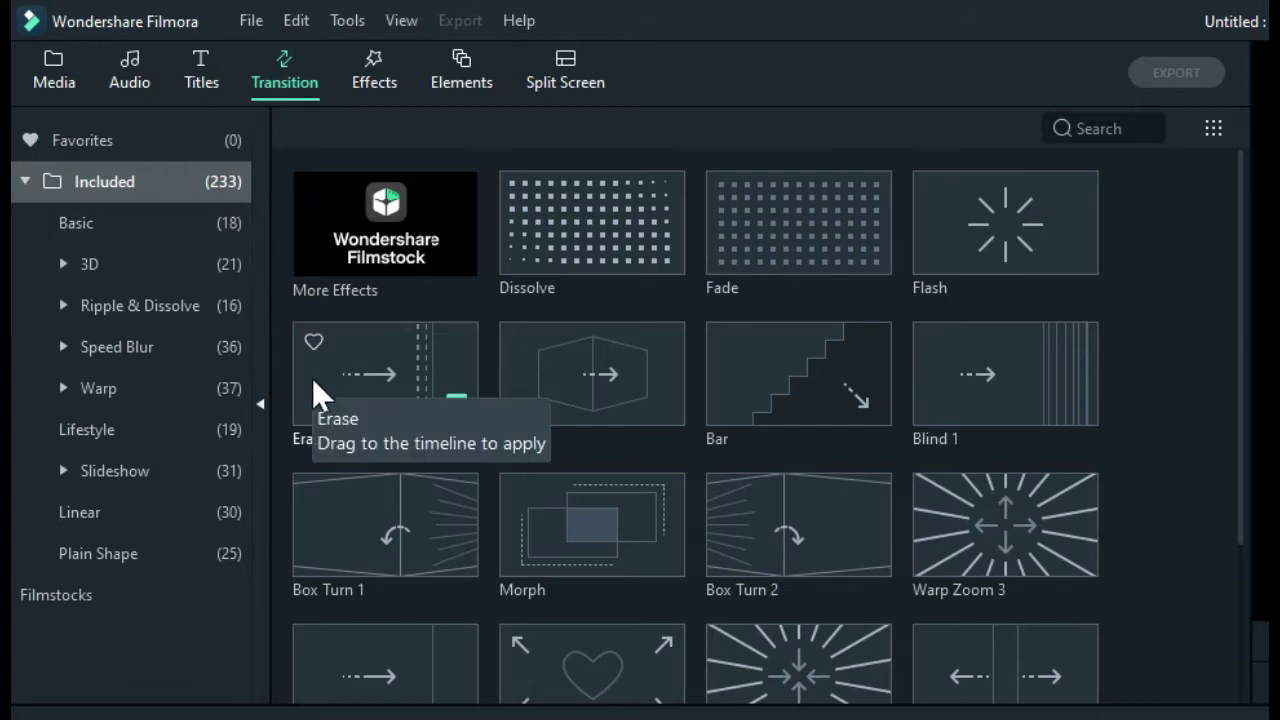
click(800, 380)
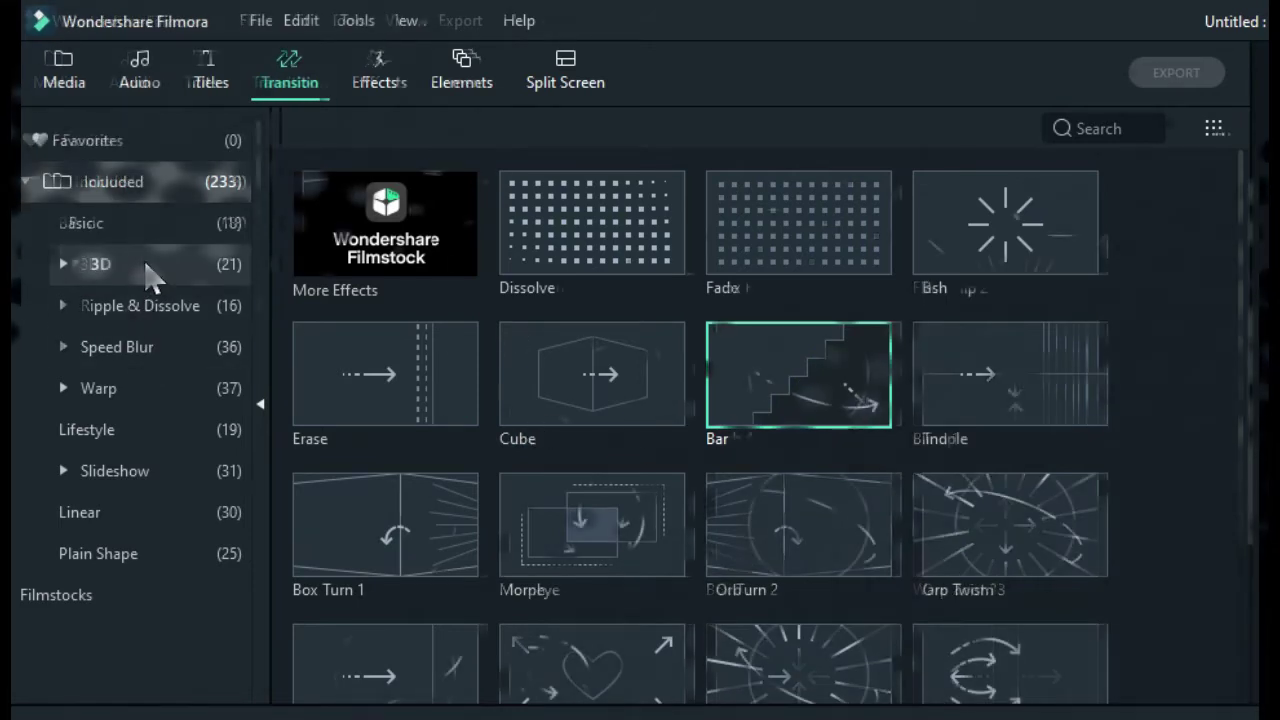
click(150, 268)
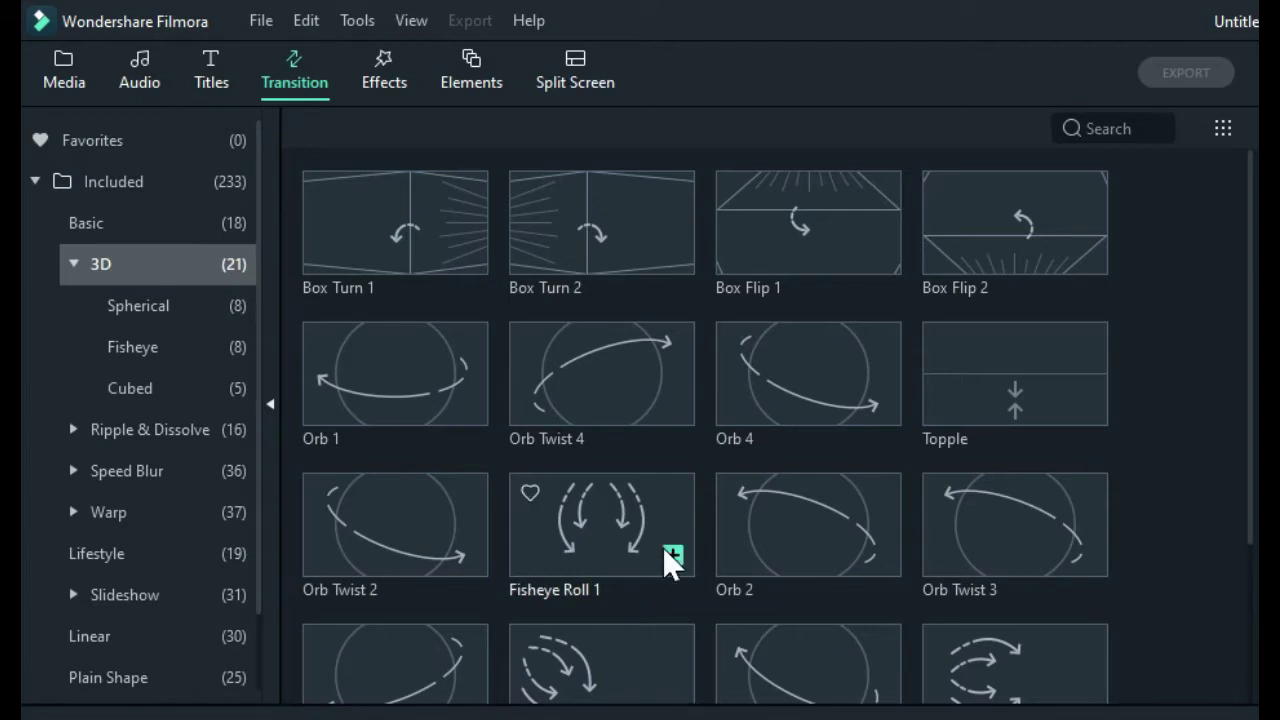
click(183, 222)
click(177, 265)
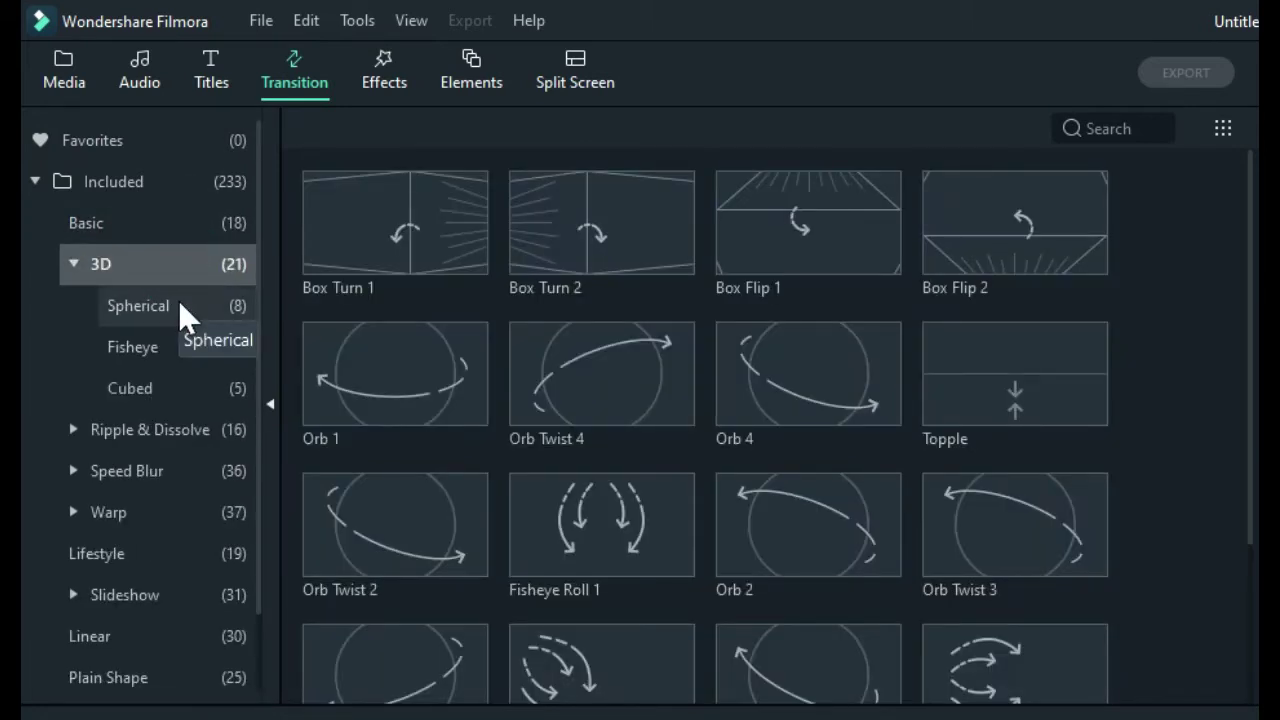
- Examine the Spherical, Fisheye and Cubed groups of the 3D transitions
click(186, 312)
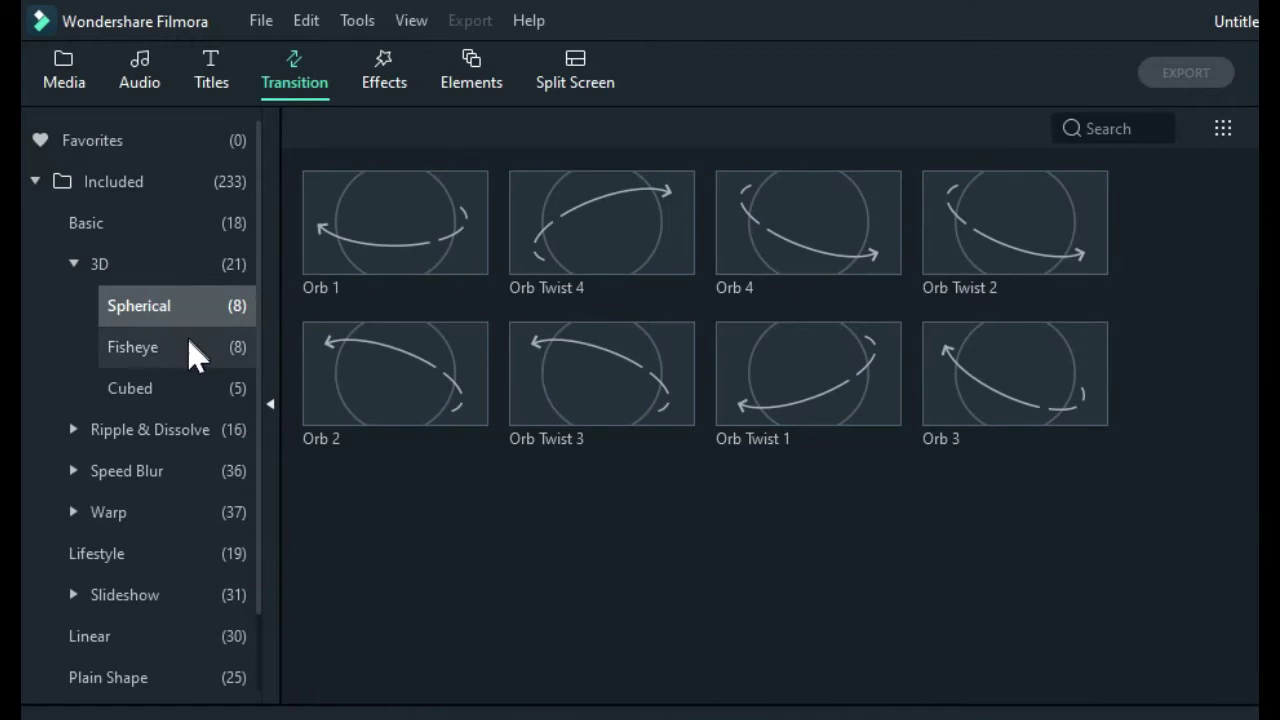
click(190, 349)
click(180, 392)
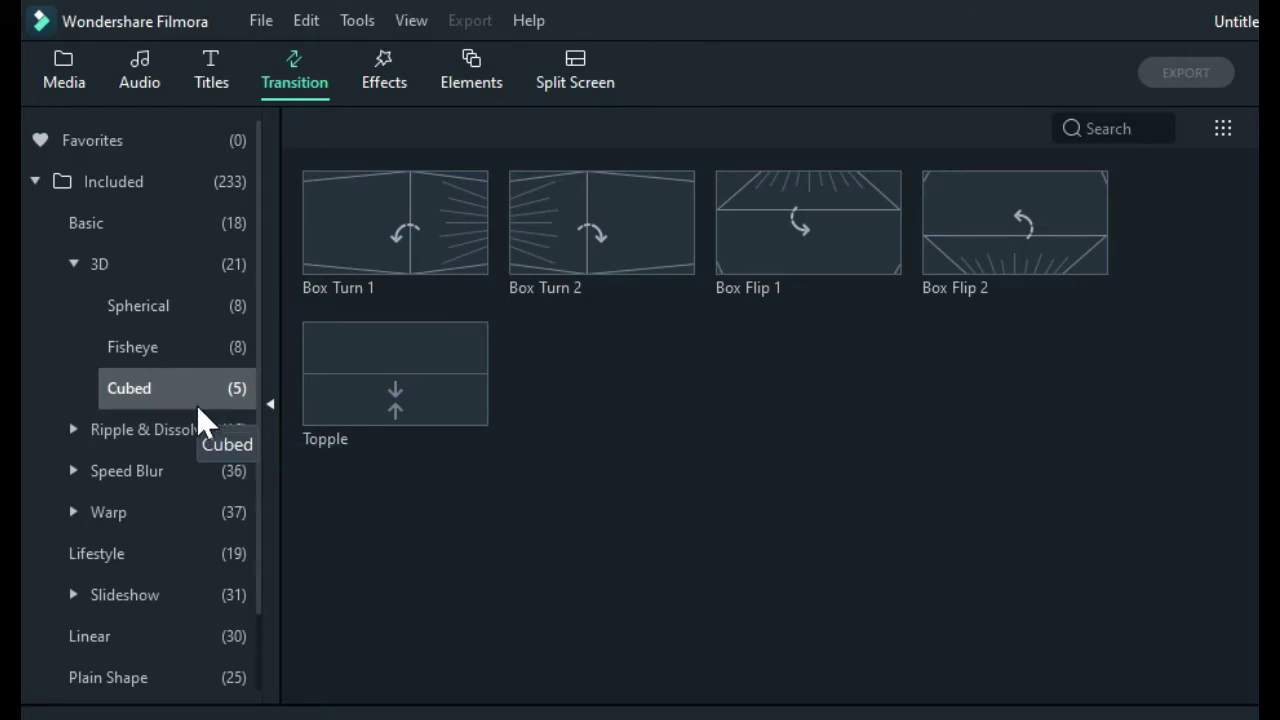
- Examine the Ripple & Dissolve transitions with their Dissolve and Ripple groups, and the Speed Blur transitions with Simple and Angled
click(188, 438)
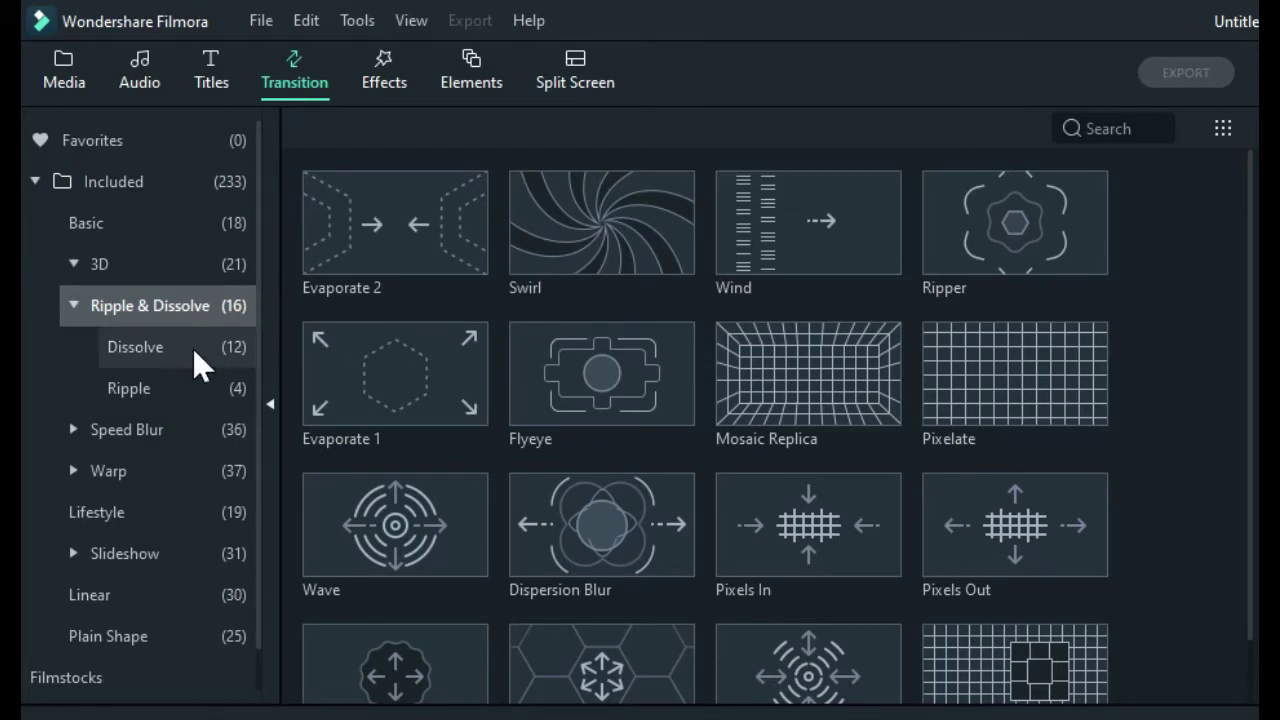
click(200, 357)
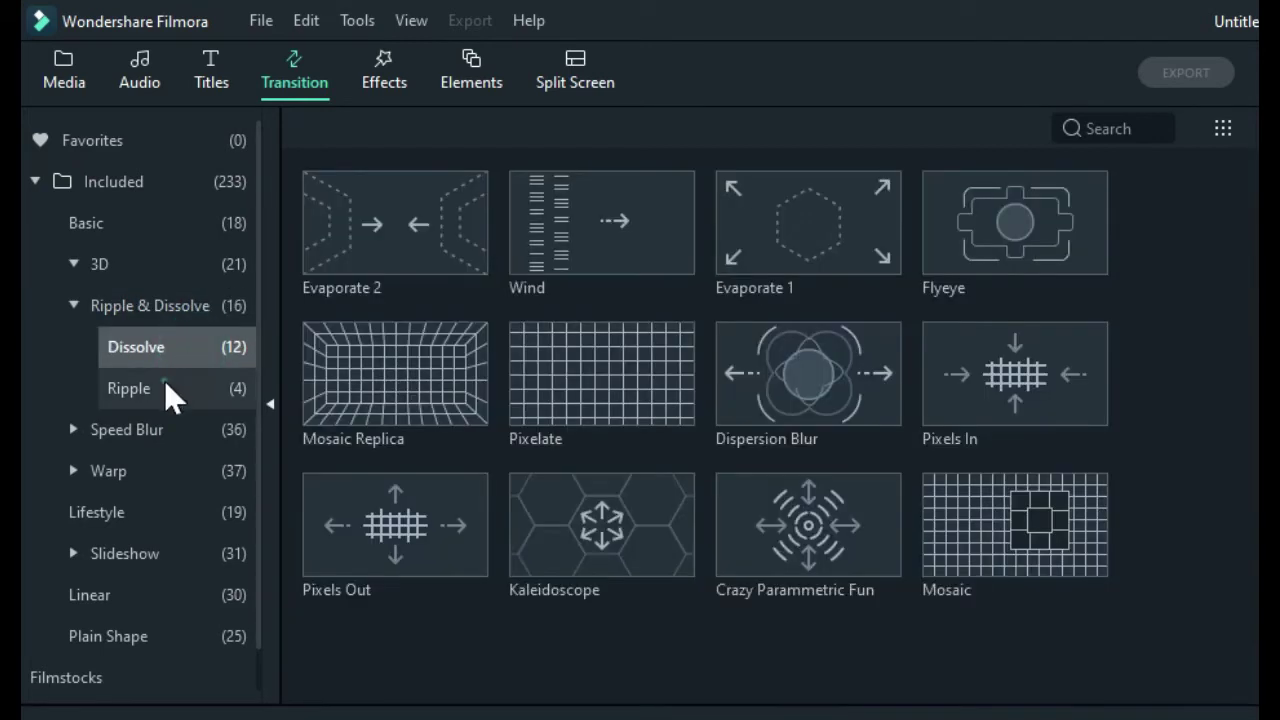
click(166, 396)
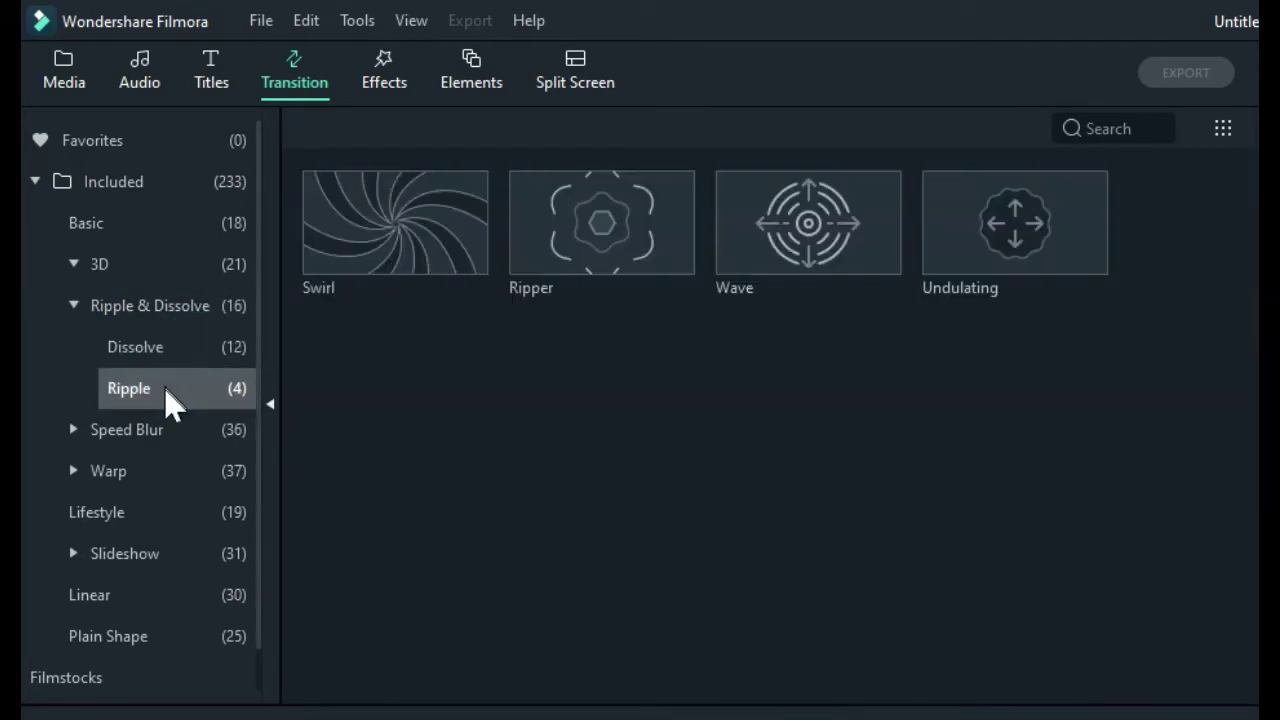
click(153, 430)
click(148, 390)
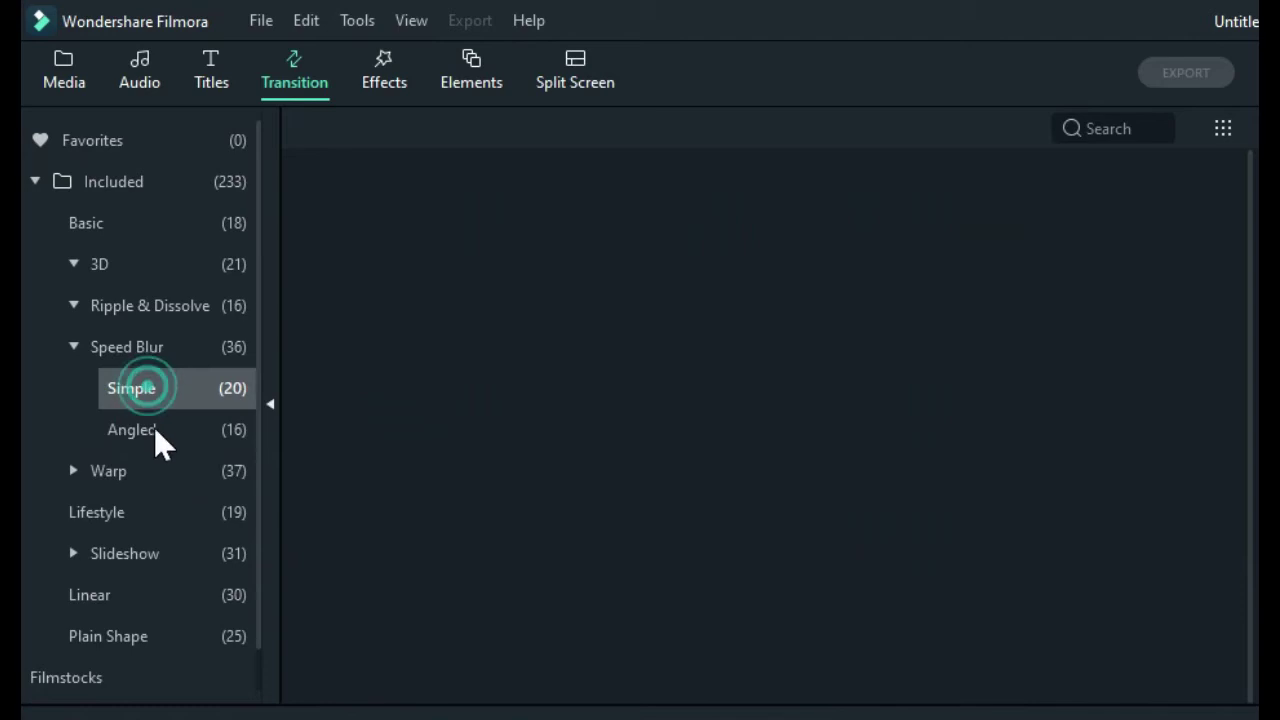
click(150, 432)
- Examine the Warp transitions and their Morph, To Infinity! and Zoom groups
click(166, 476)
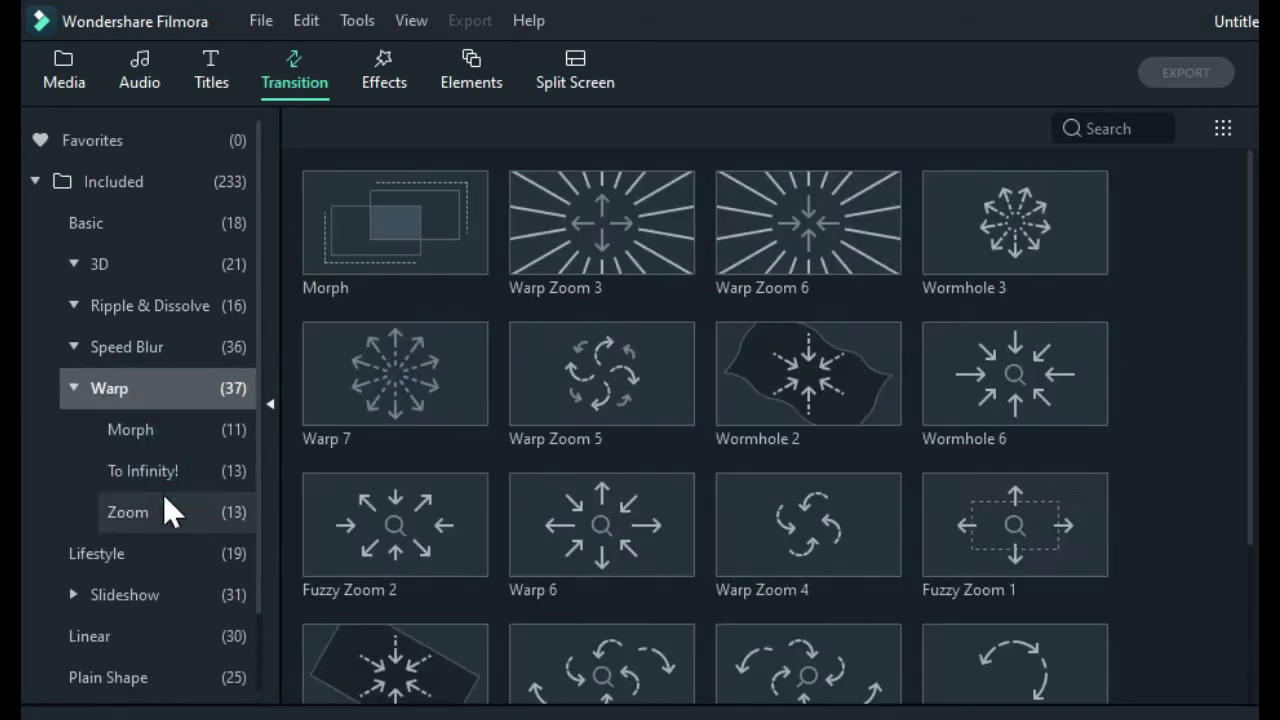
click(172, 432)
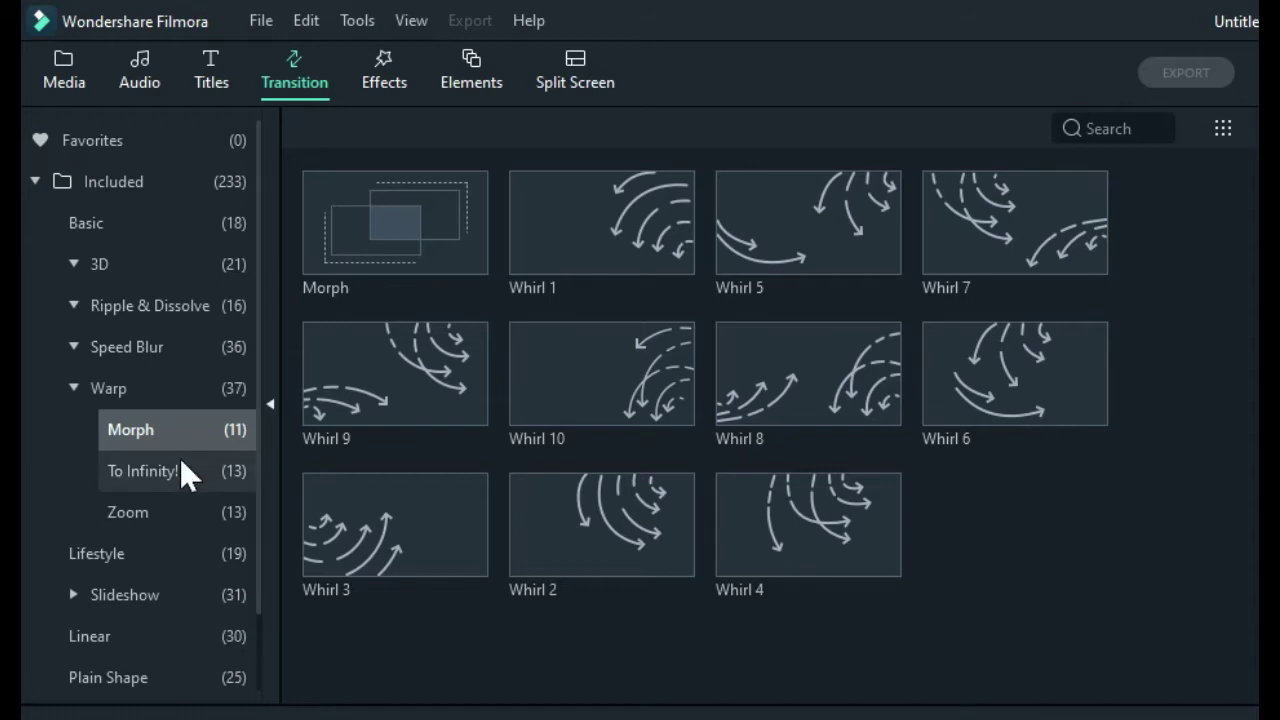
click(174, 472)
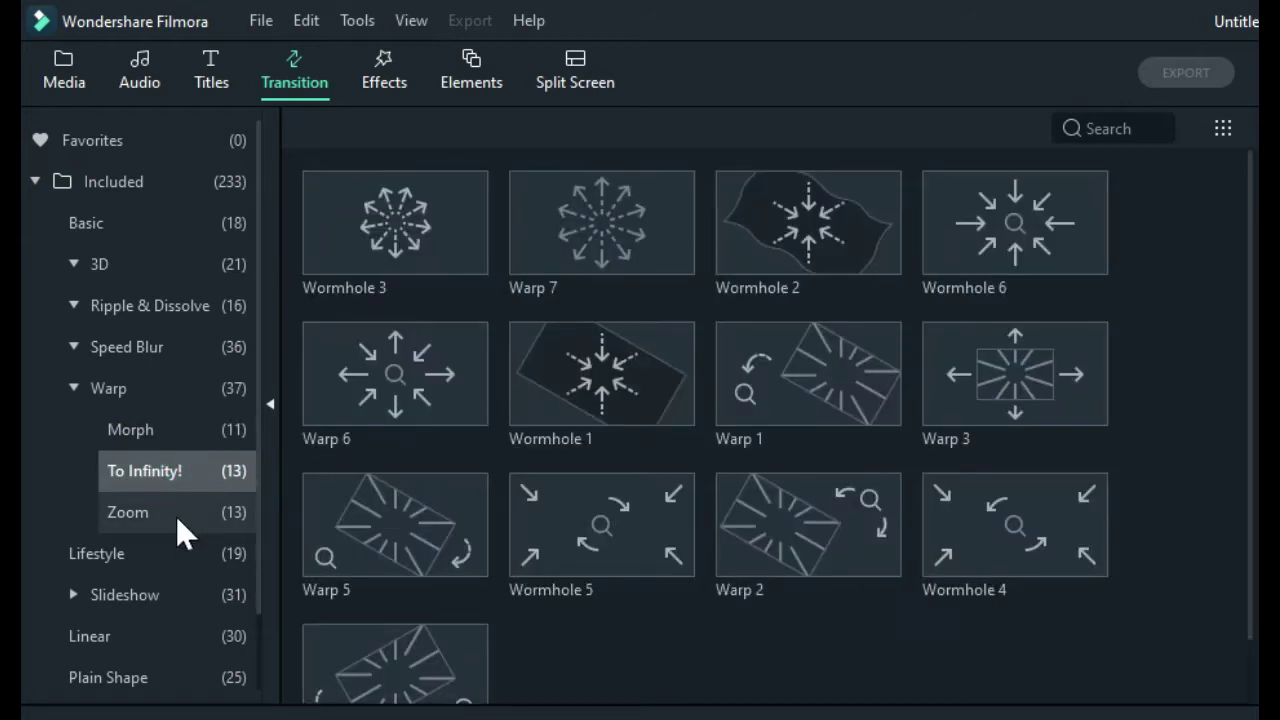
click(177, 514)
- Examine the Lifestyle transitions and the Slideshow category with its Spins, Borders, Replace and MERGE/SPLIT groups
click(180, 553)
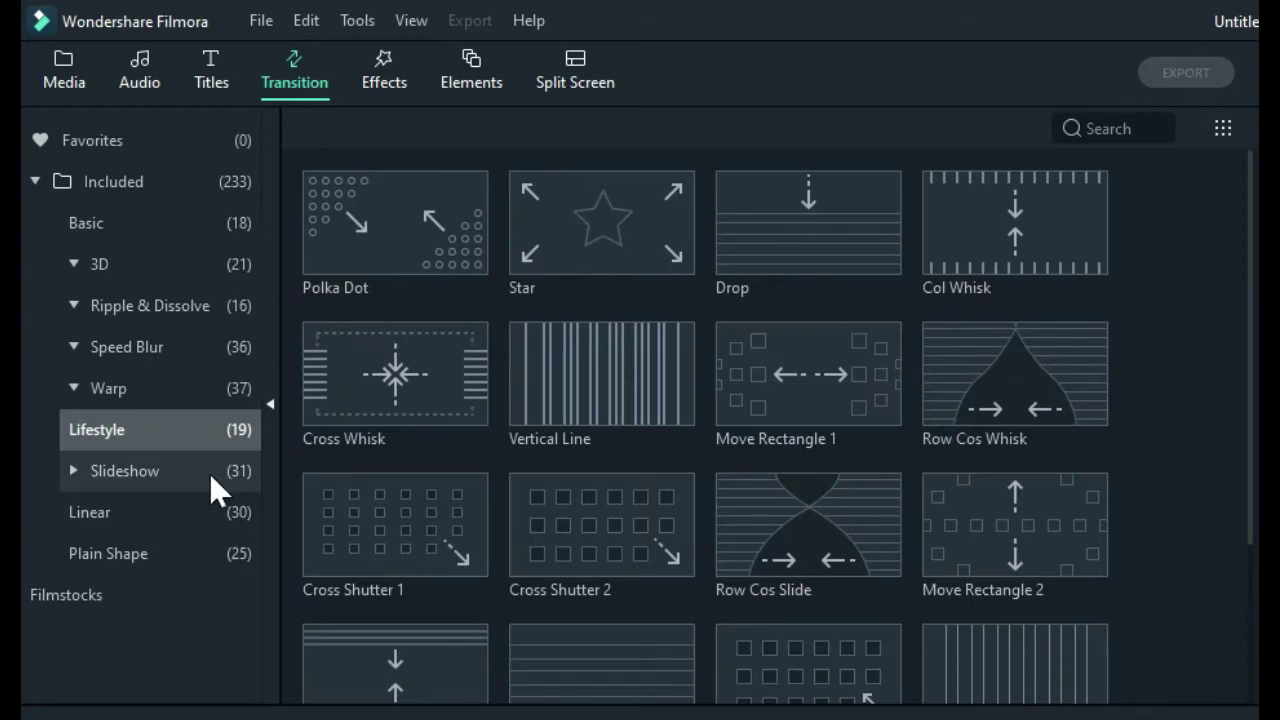
click(163, 476)
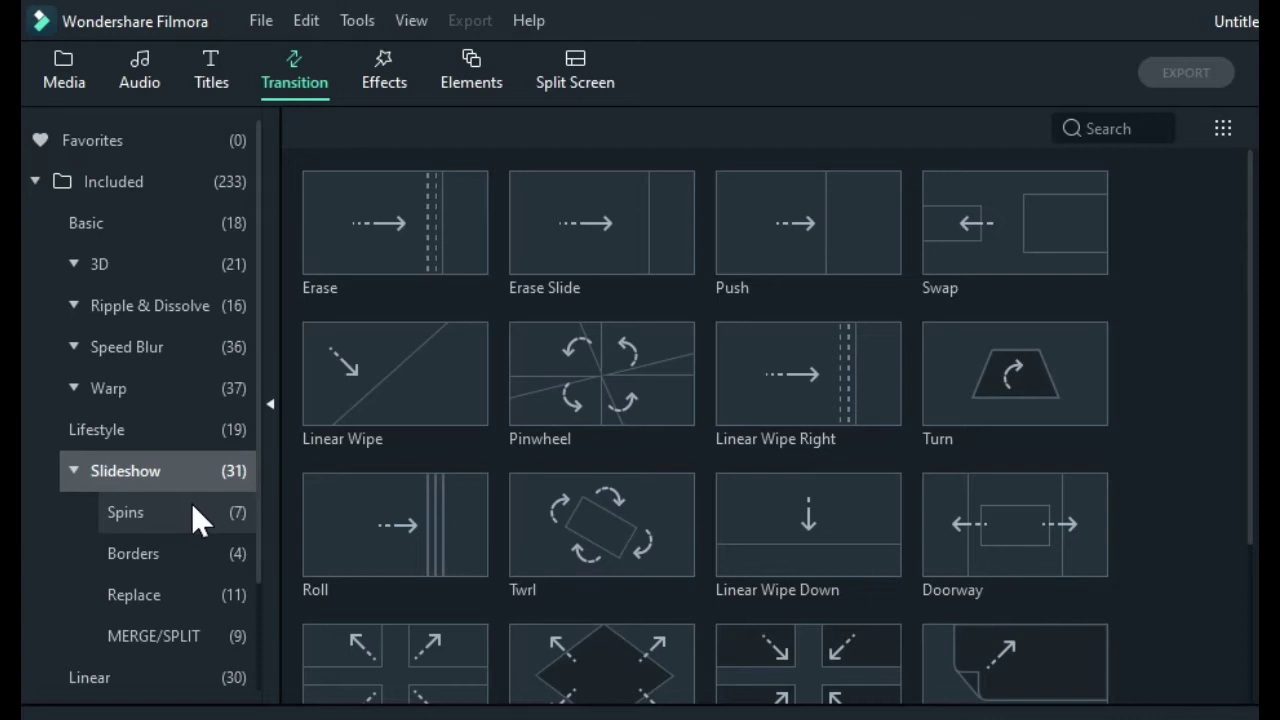
click(191, 504)
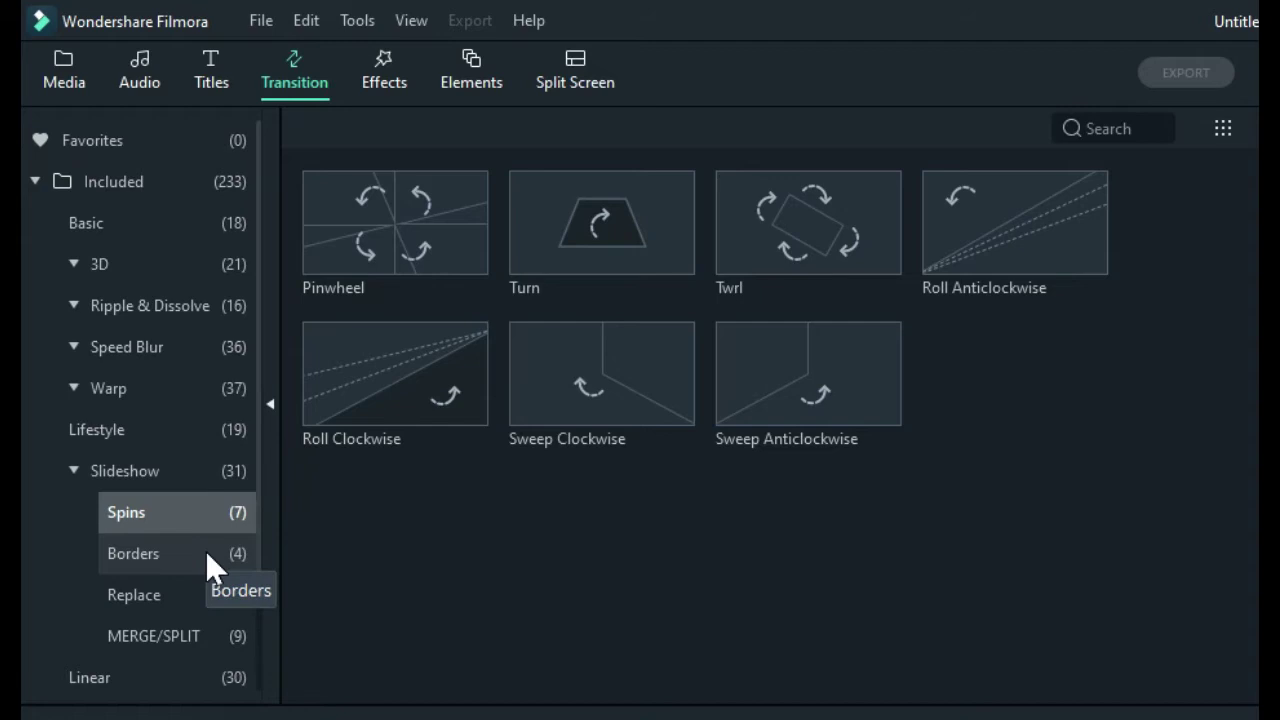
click(212, 566)
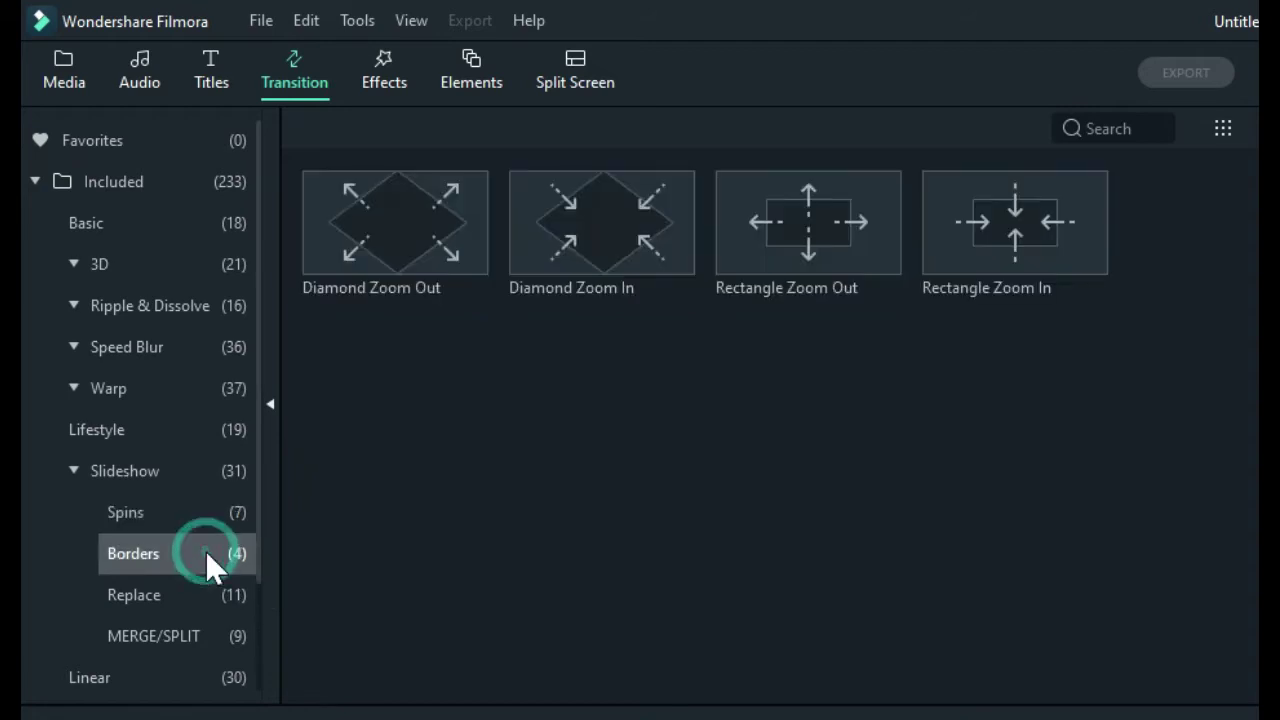
click(189, 591)
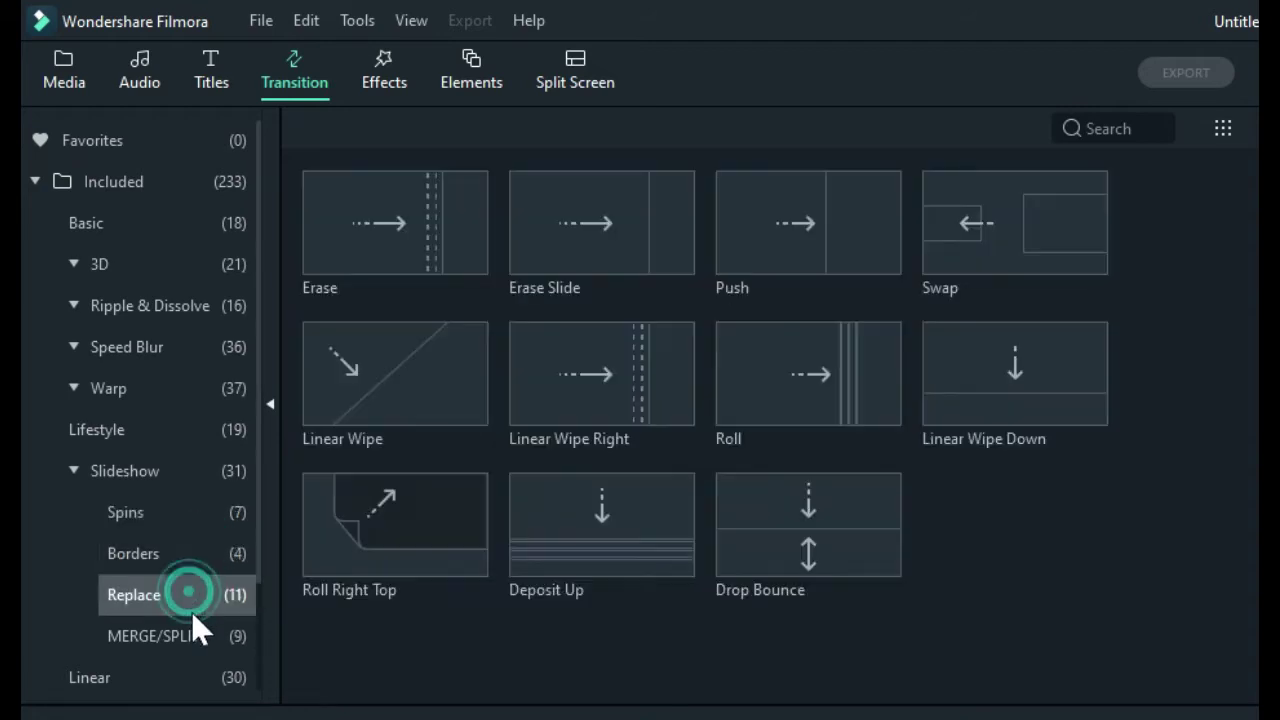
click(182, 634)
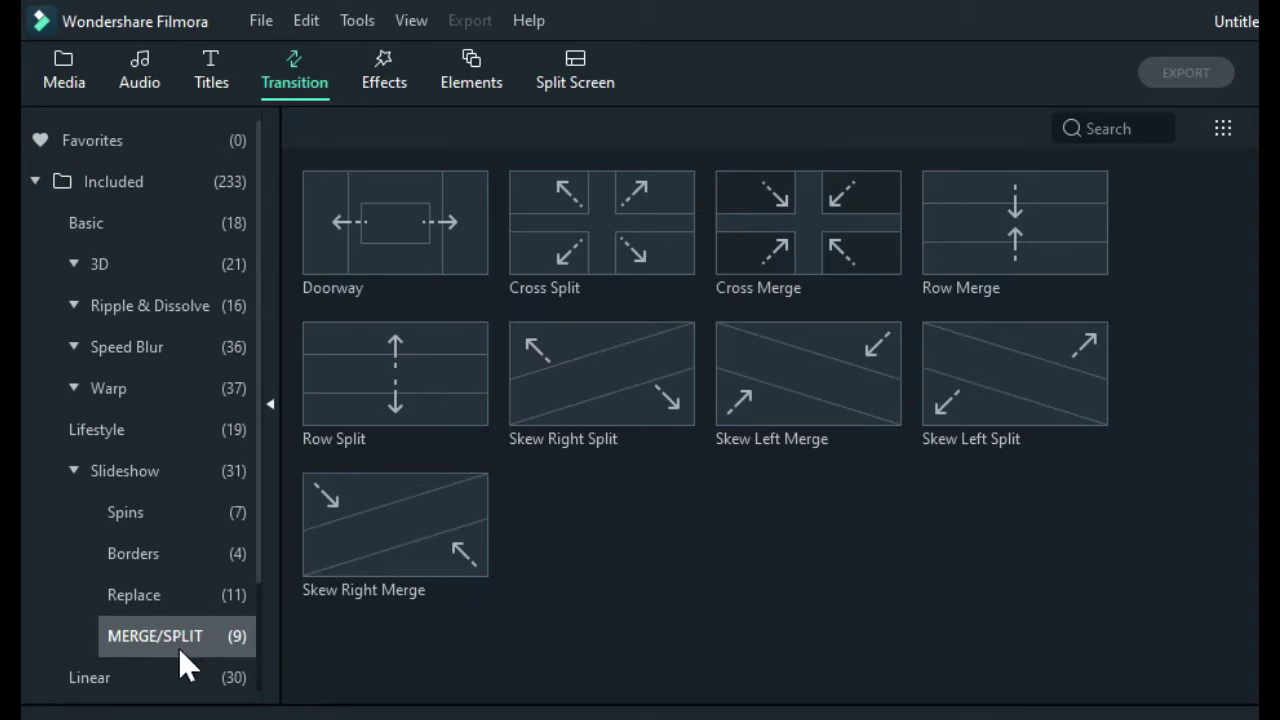
- Examine and compare the Linear and Plain Shape transition categories
scroll(178, 647, down, 2)
click(167, 553)
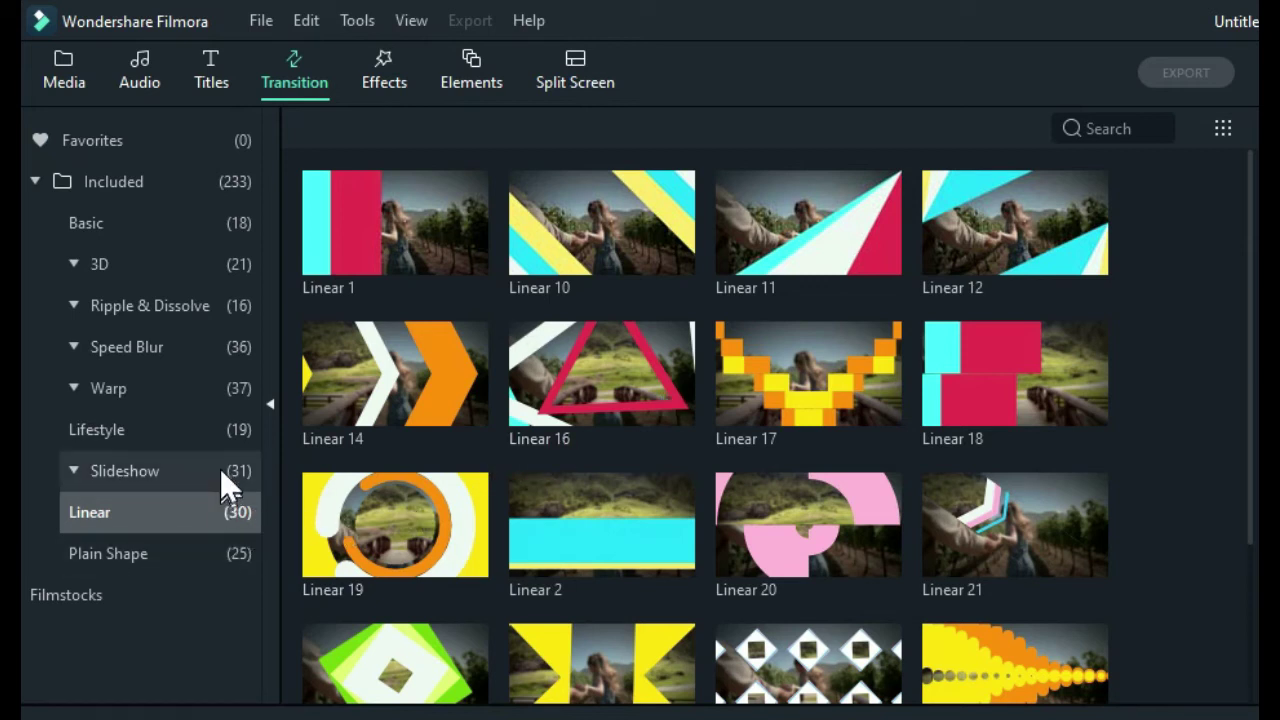
click(214, 542)
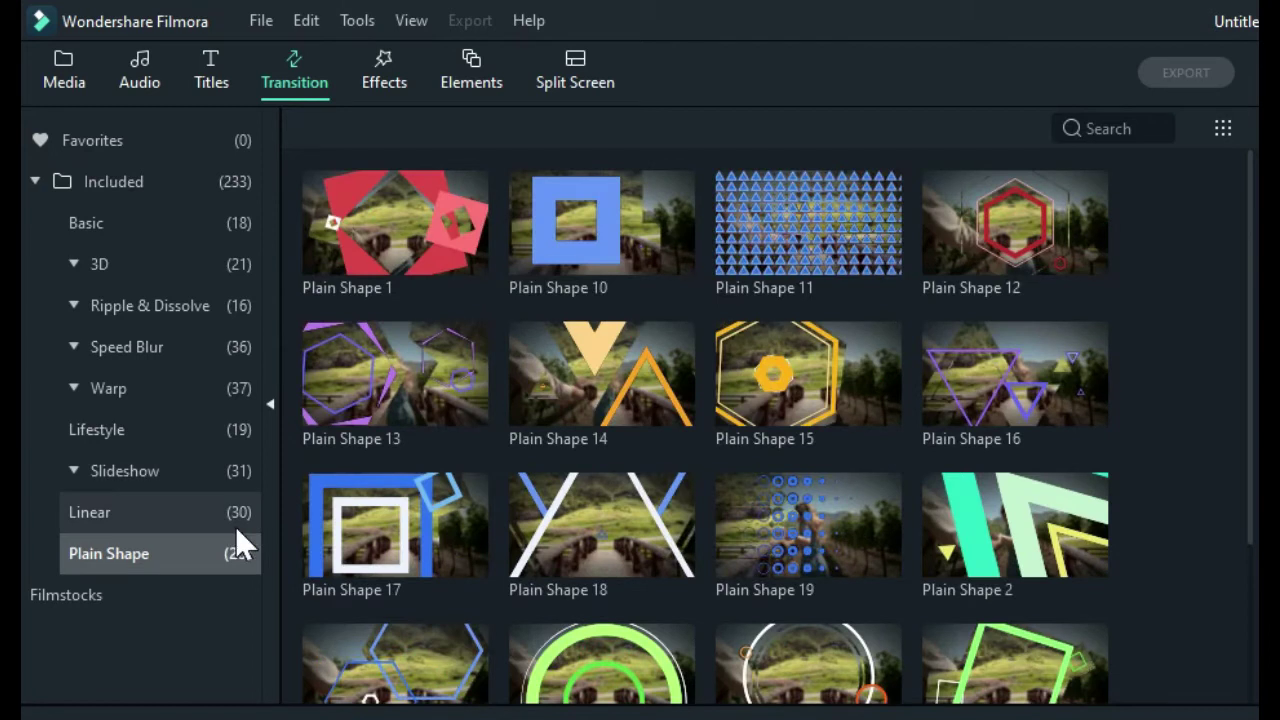
click(230, 513)
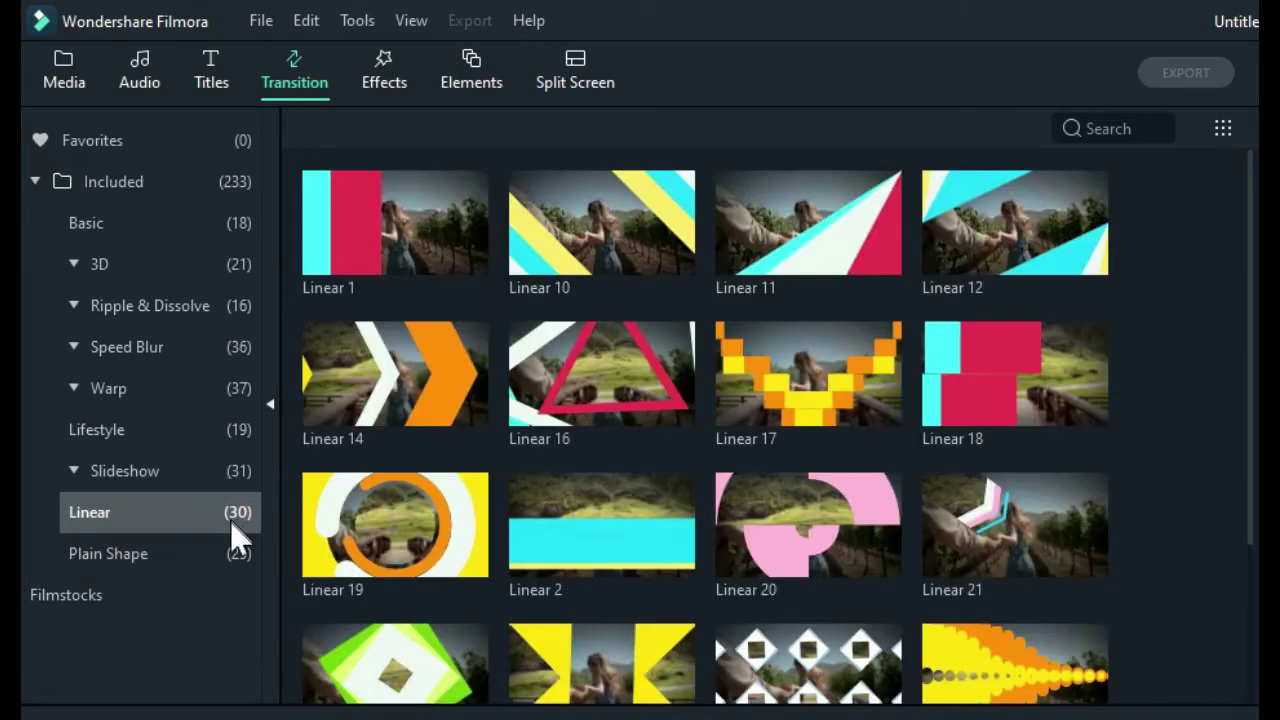
click(235, 557)
click(238, 505)
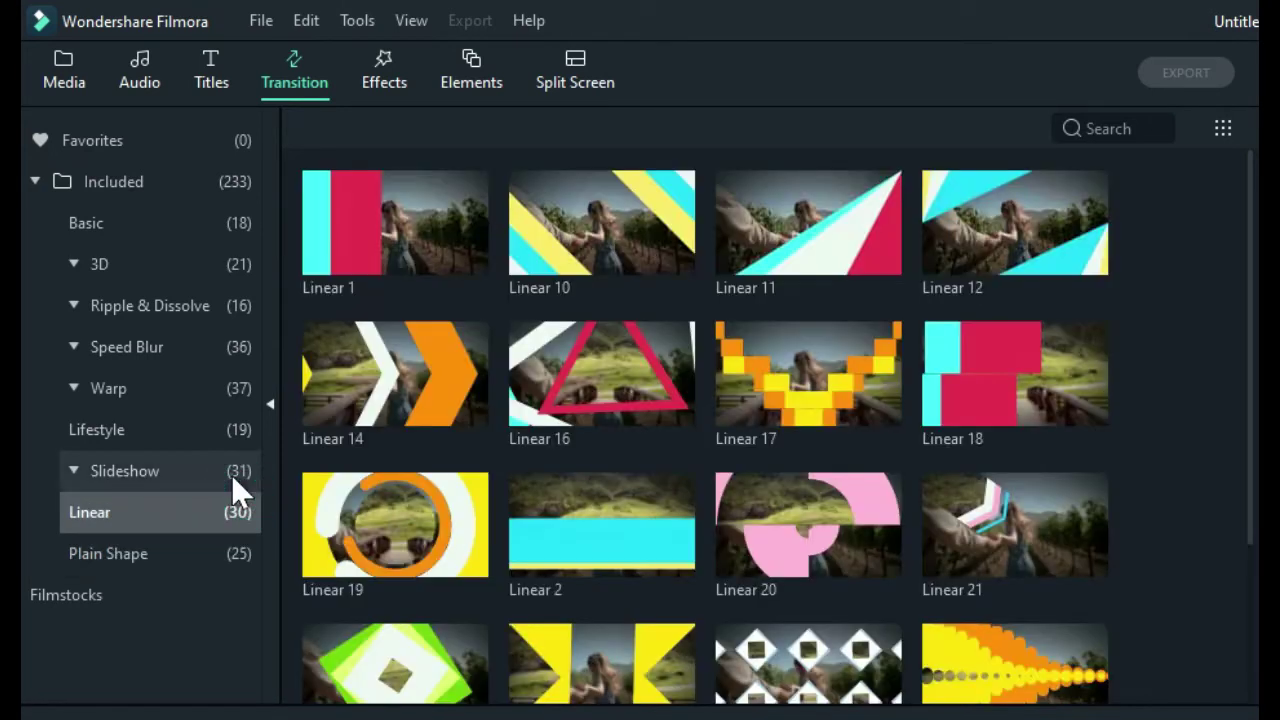
- Revisit the Slideshow and Lifestyle transitions, and collapse the category list back to the complete Included collection
click(231, 472)
click(223, 436)
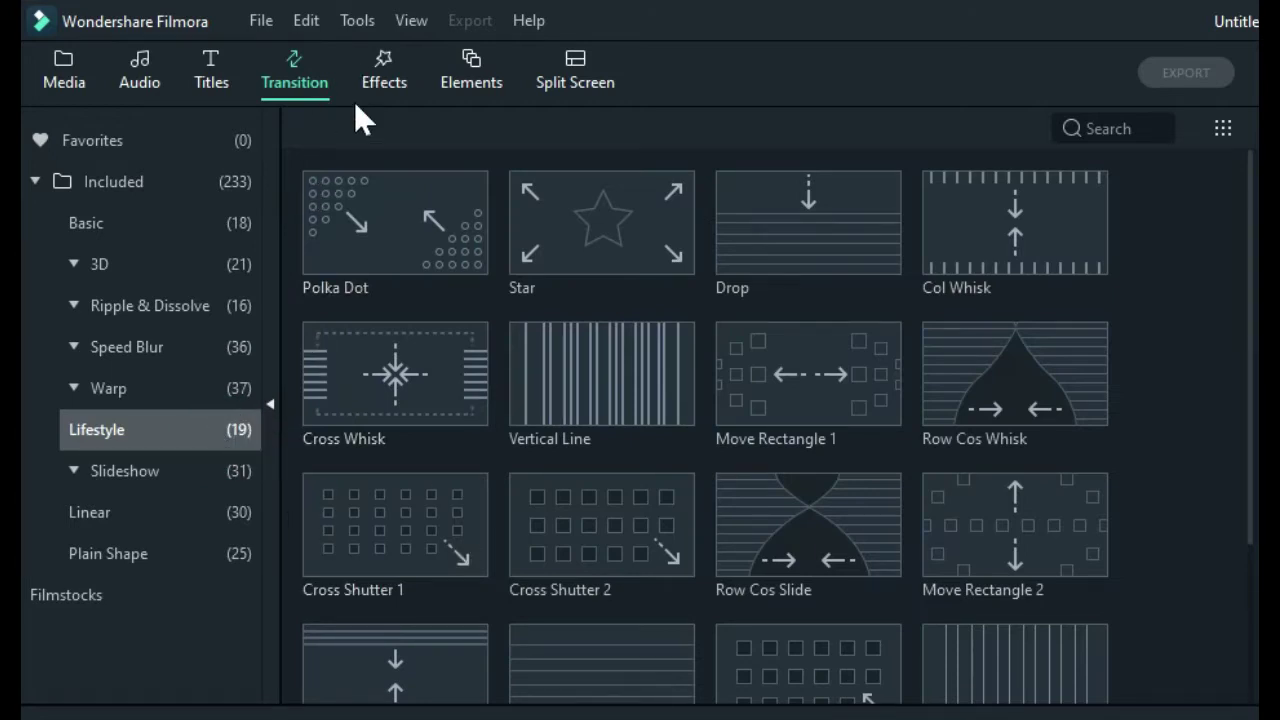
click(32, 184)
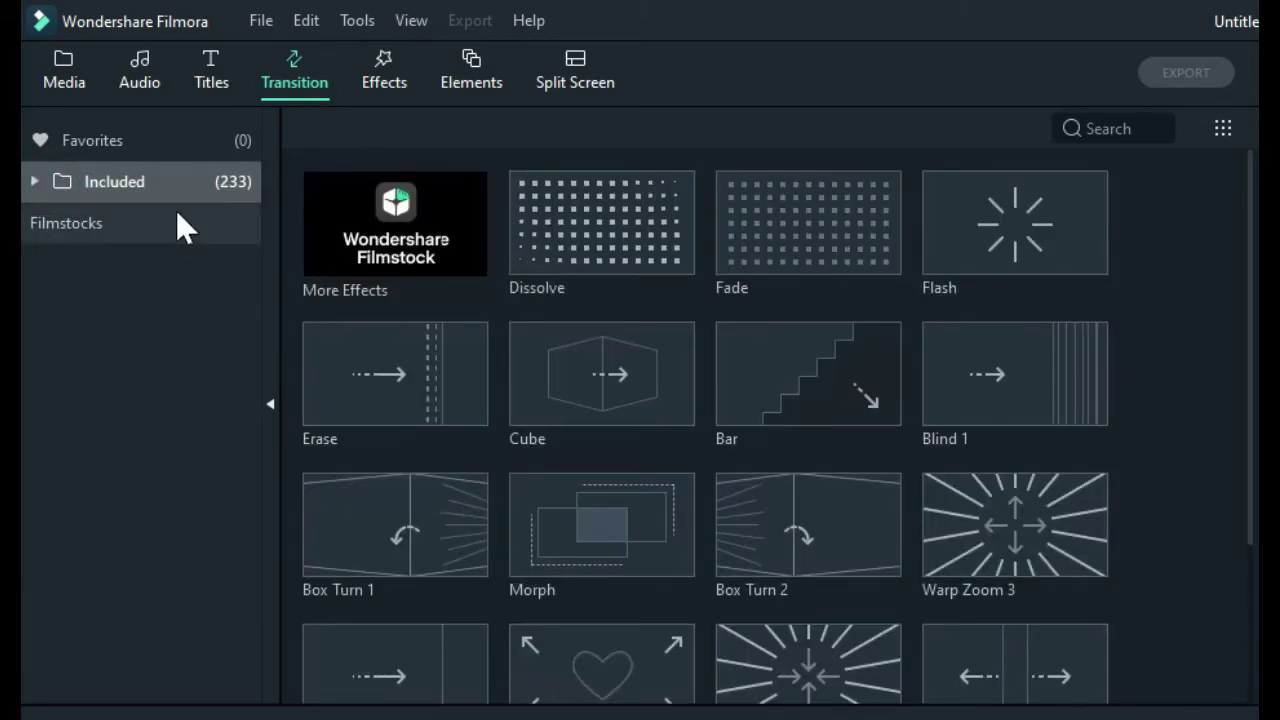
- Open the effects library and examine its Filters and Overlays categories, leaving the Filters list collapsed
click(379, 82)
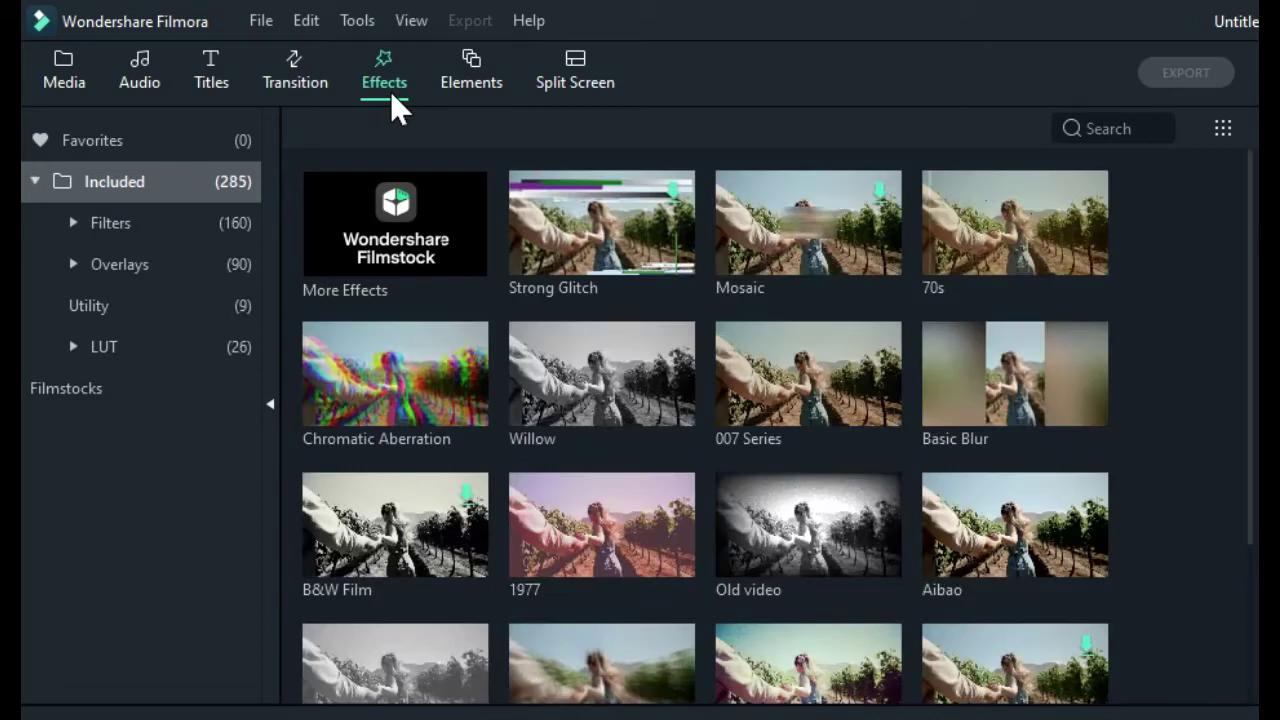
mouse_move(692, 305)
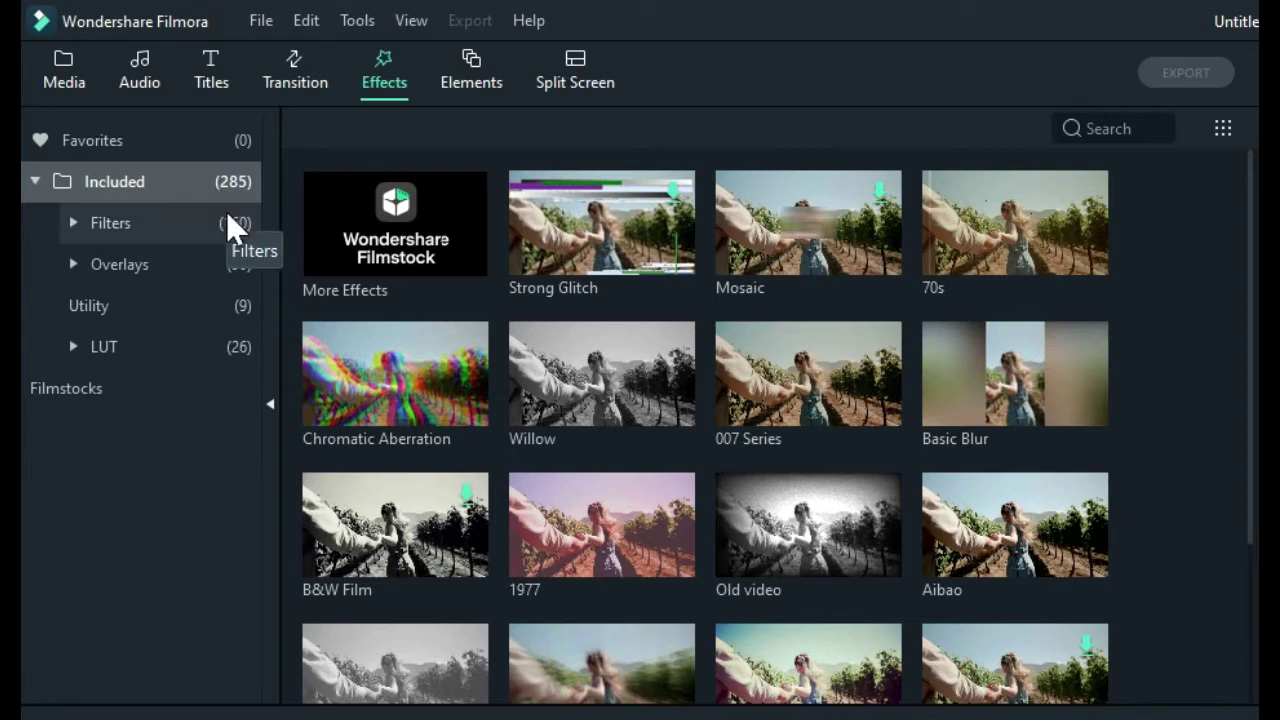
click(235, 281)
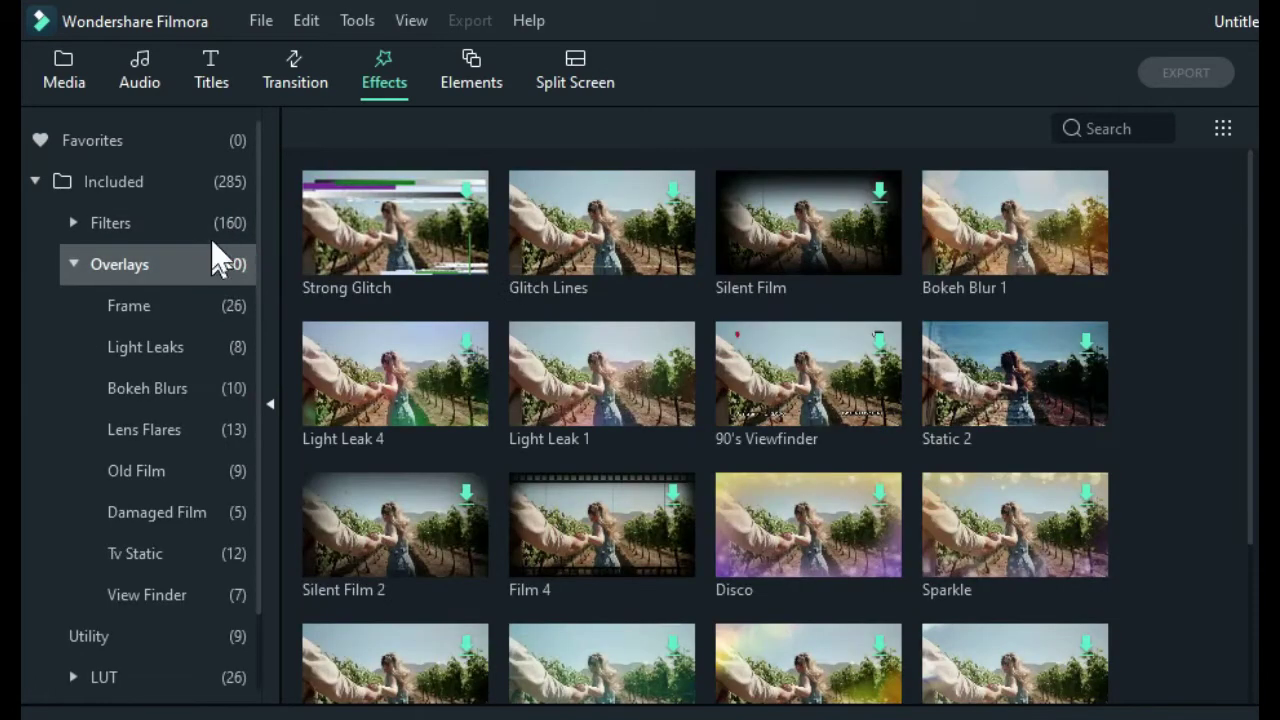
click(211, 223)
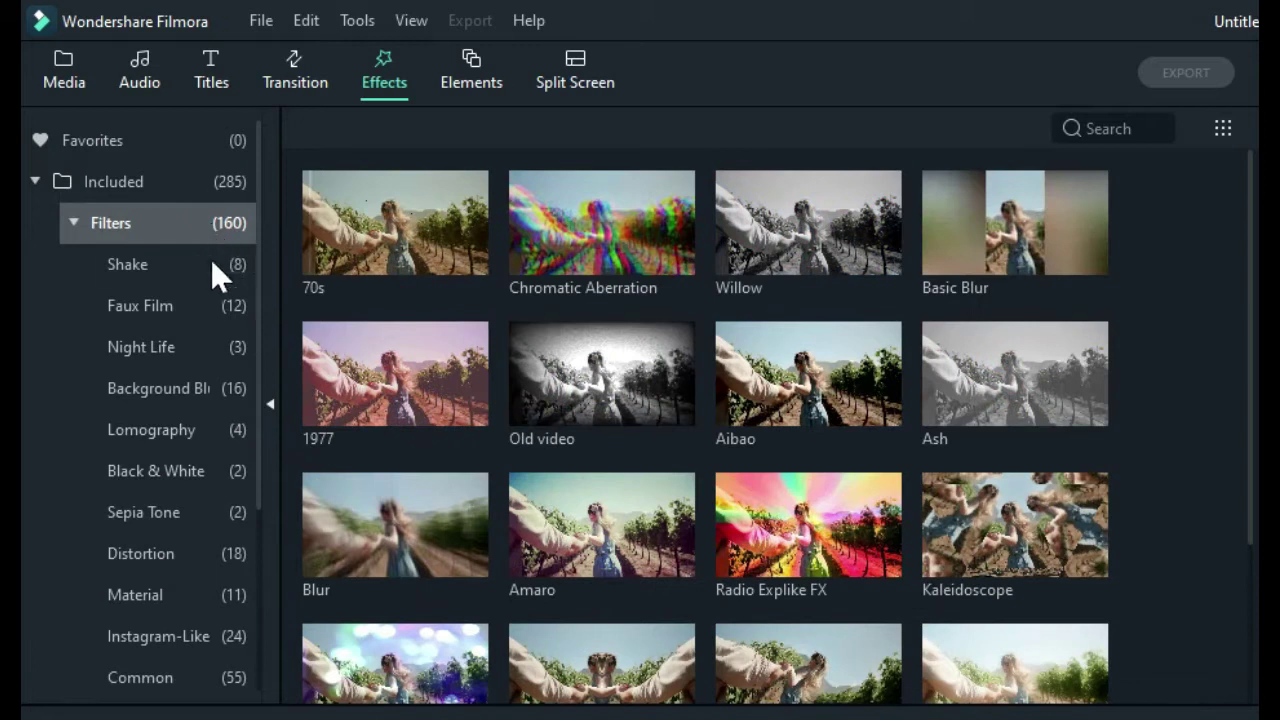
click(78, 220)
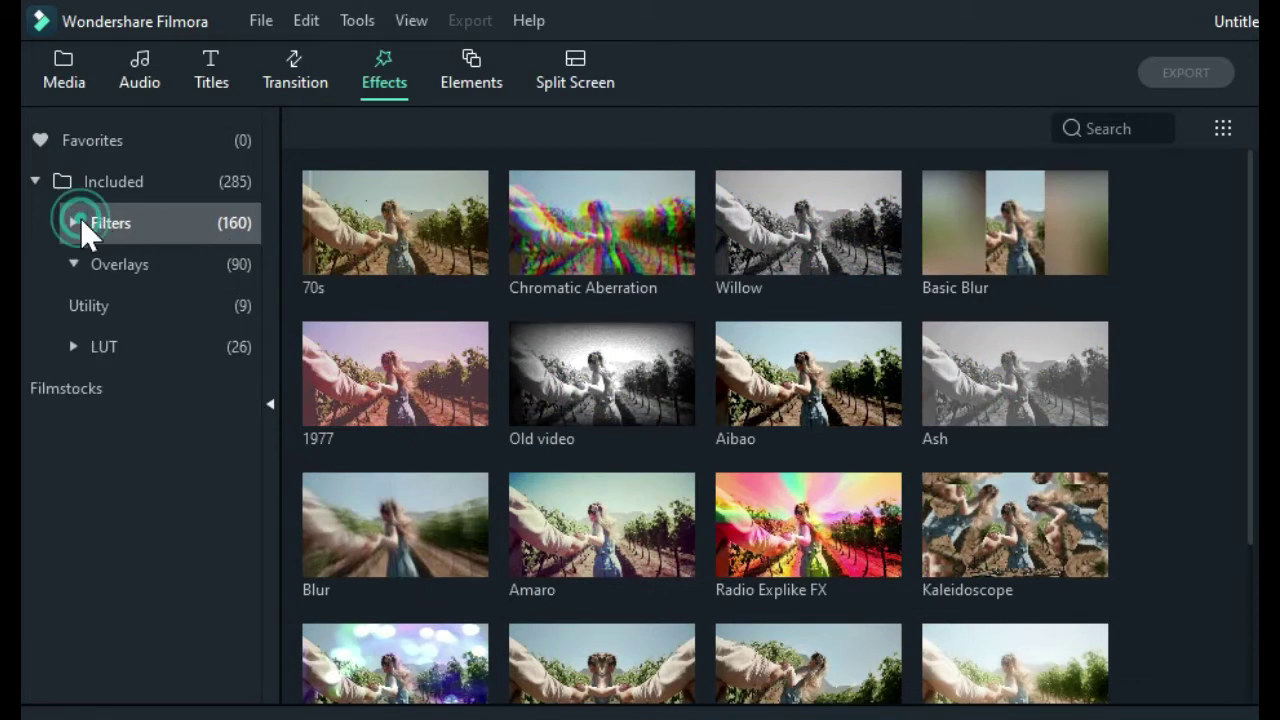
click(69, 272)
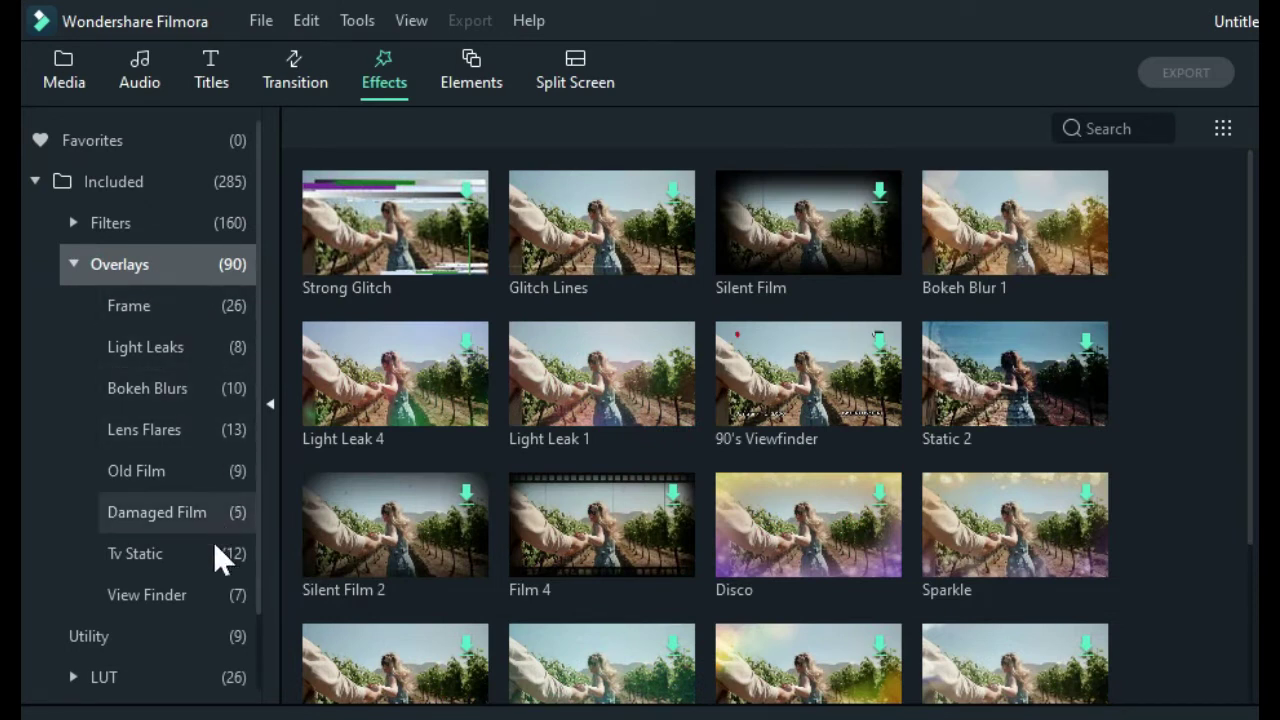
- Examine the Utility effects and the LUT category with its Cinematic group
scroll(190, 562, down, 1)
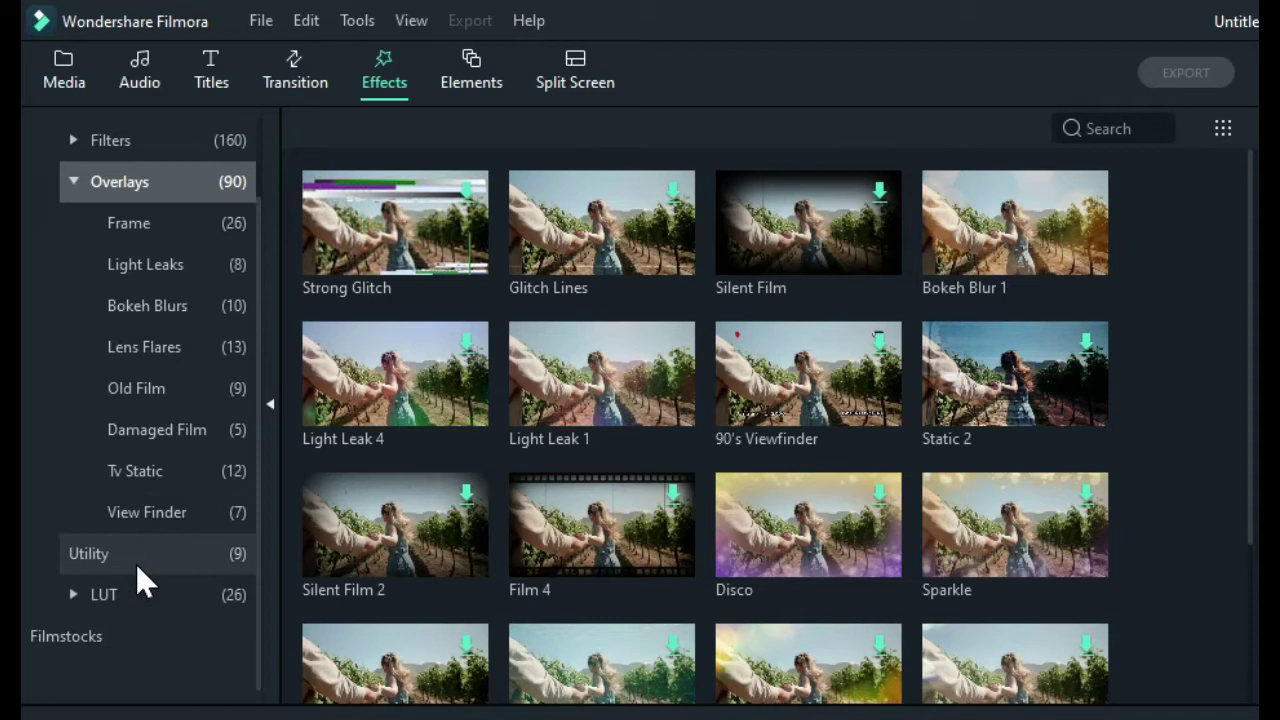
click(136, 560)
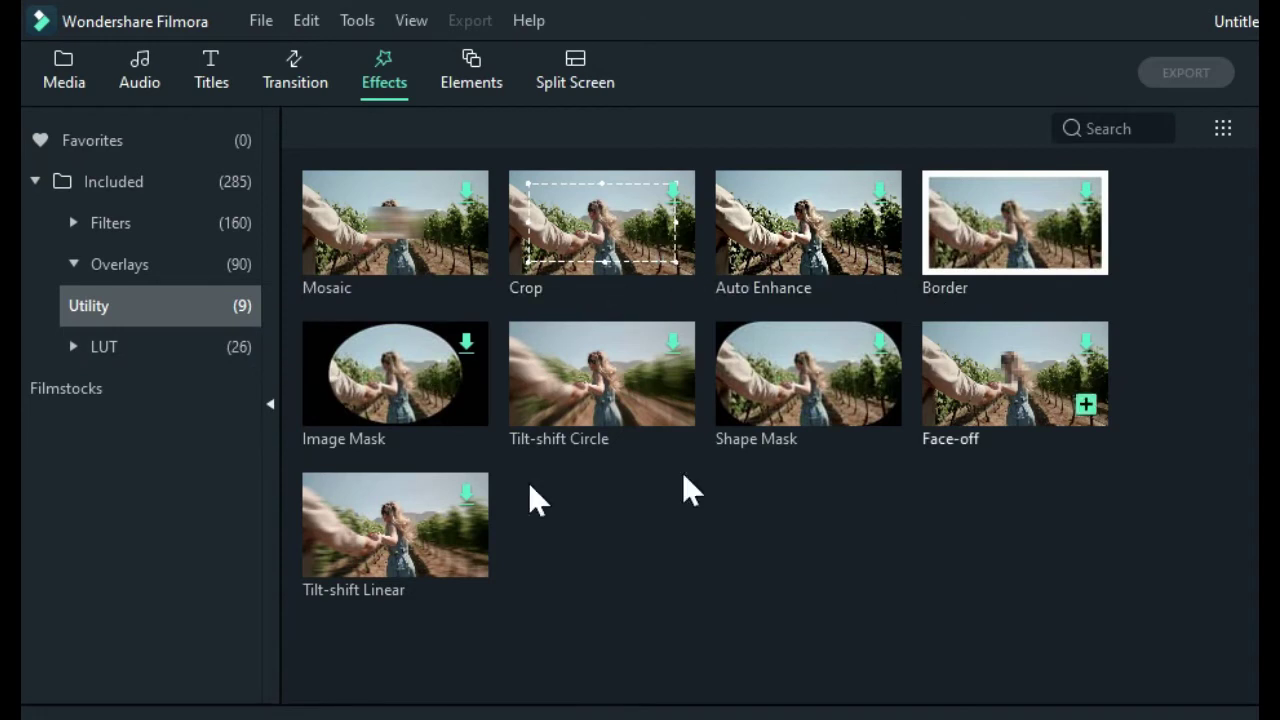
click(185, 336)
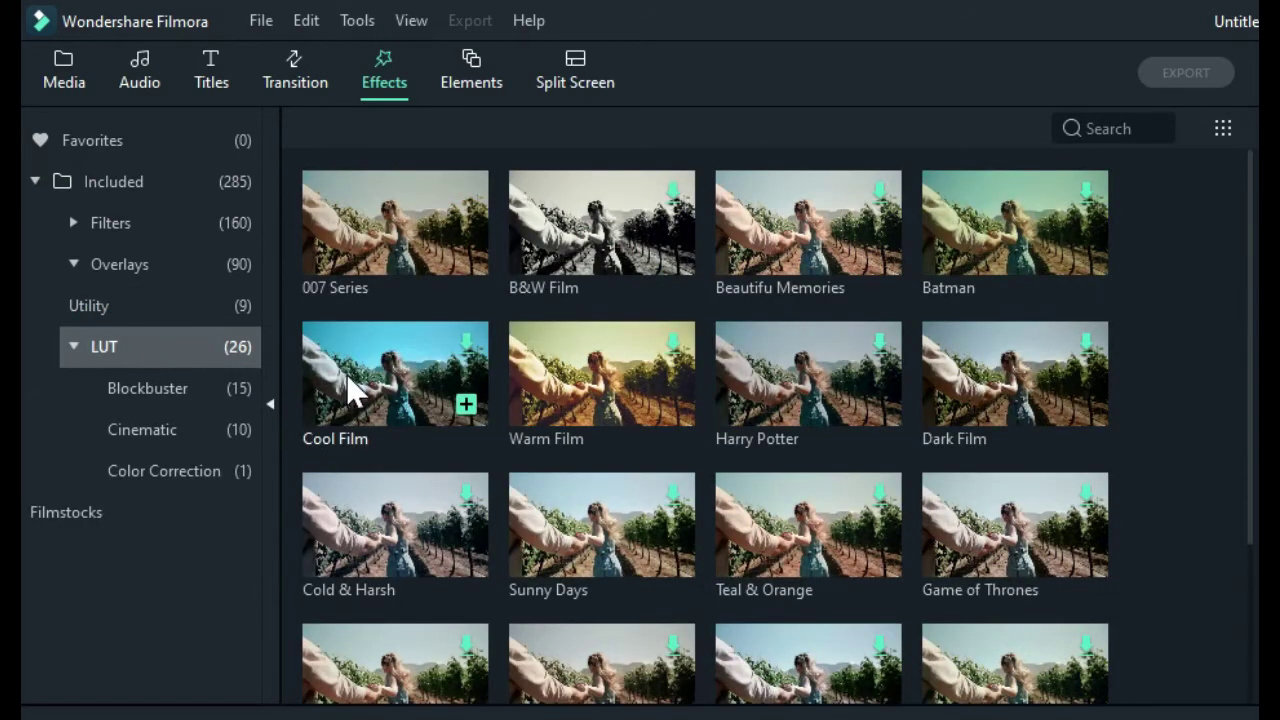
click(200, 425)
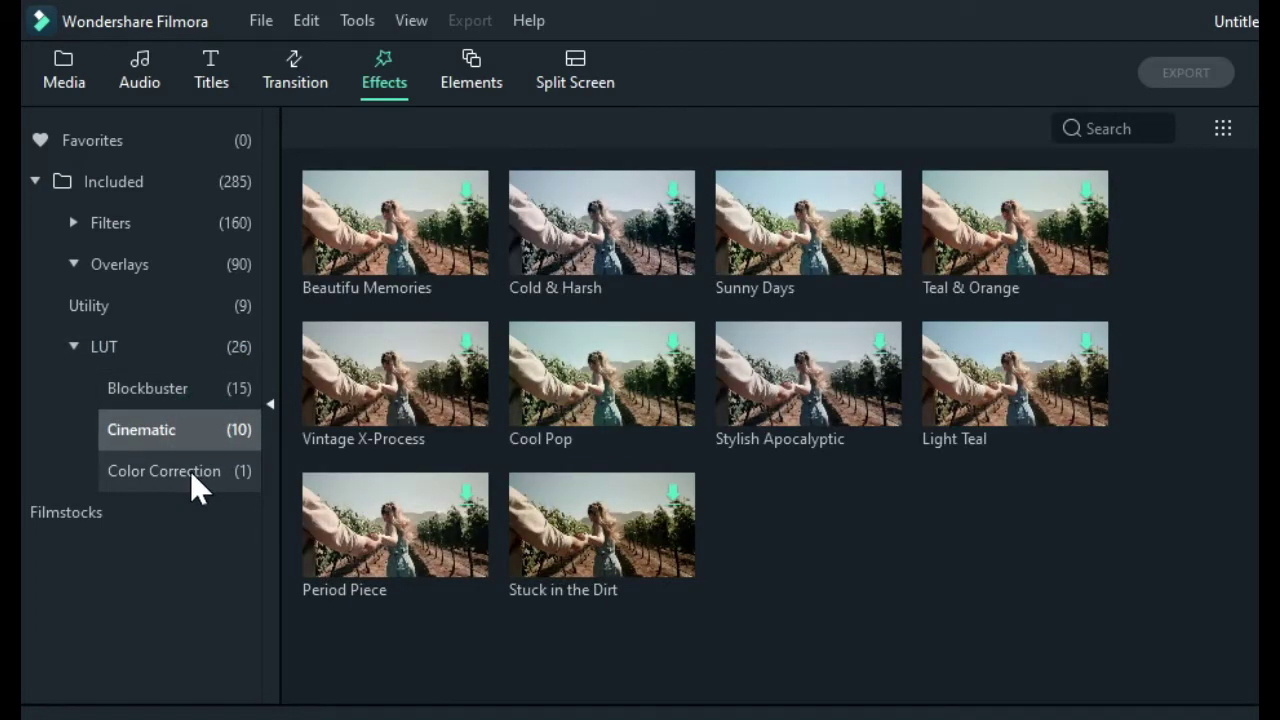
- Examine the Color Correction LUT group, and collapse the effects category list back to the complete Included collection
click(192, 472)
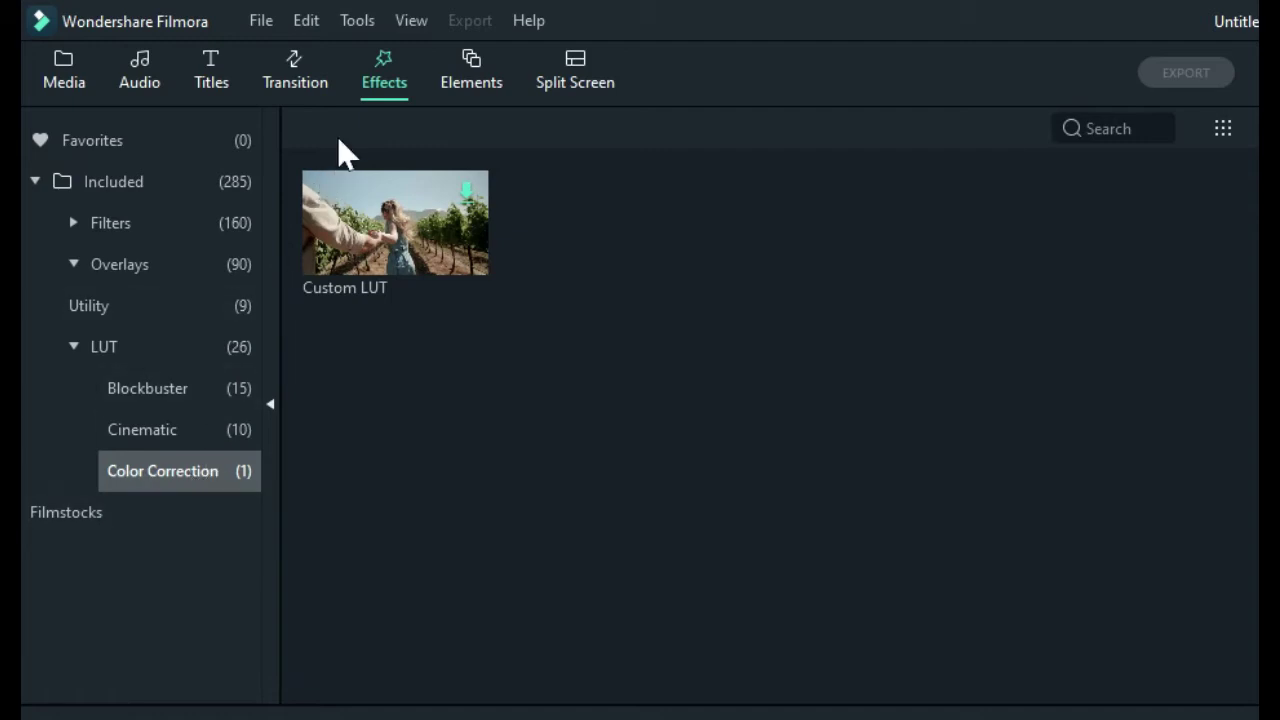
click(29, 180)
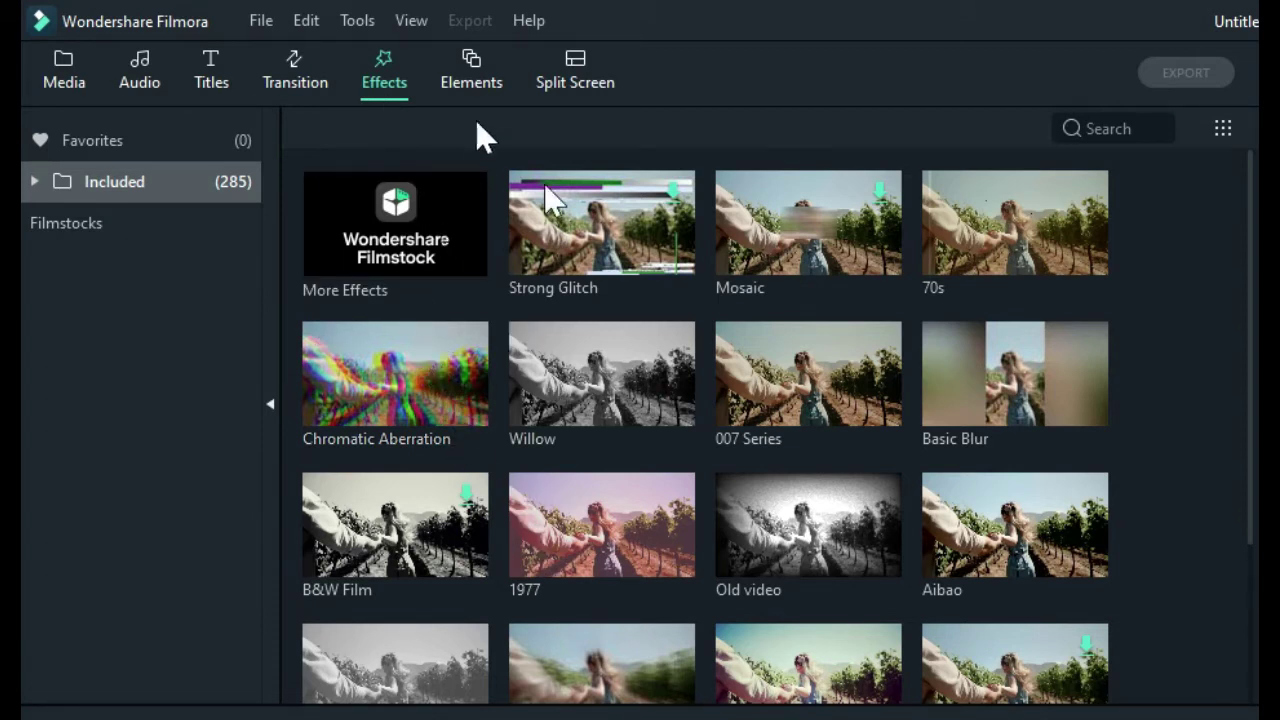
- Open the elements library and examine its Love, Journey, Shapes, Hand Drawn and Badges categories
click(491, 68)
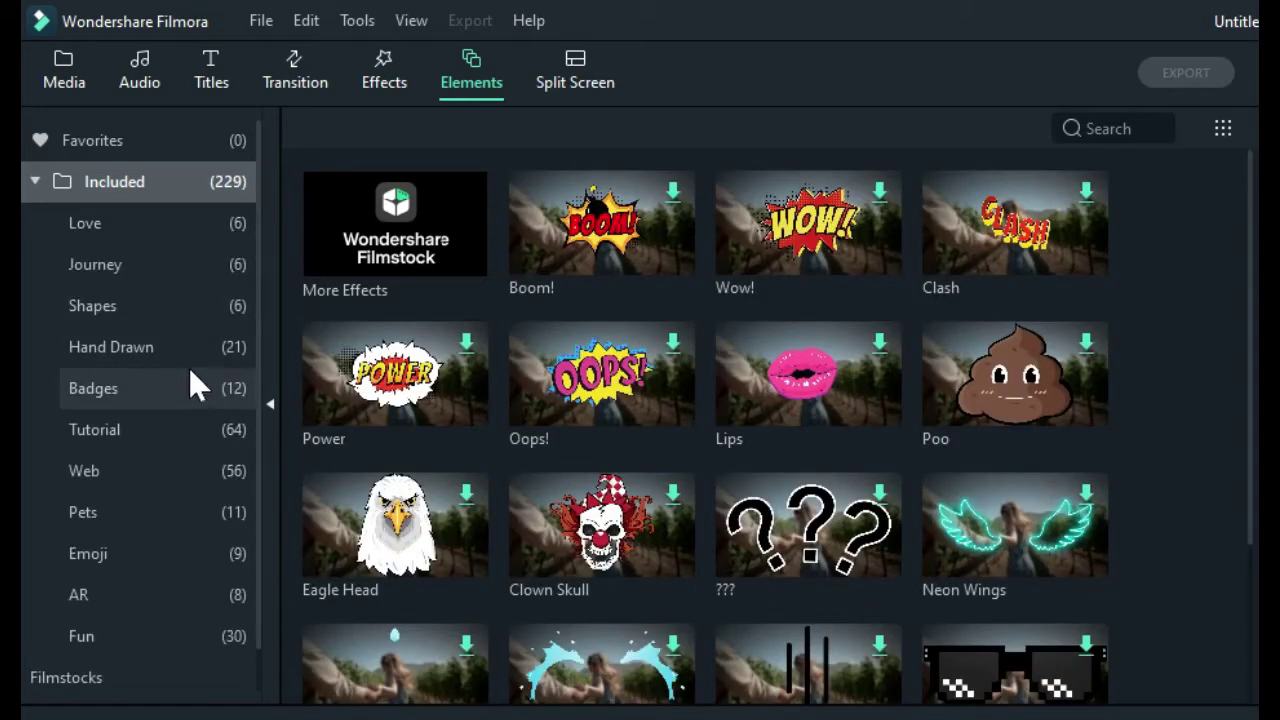
mouse_move(388, 408)
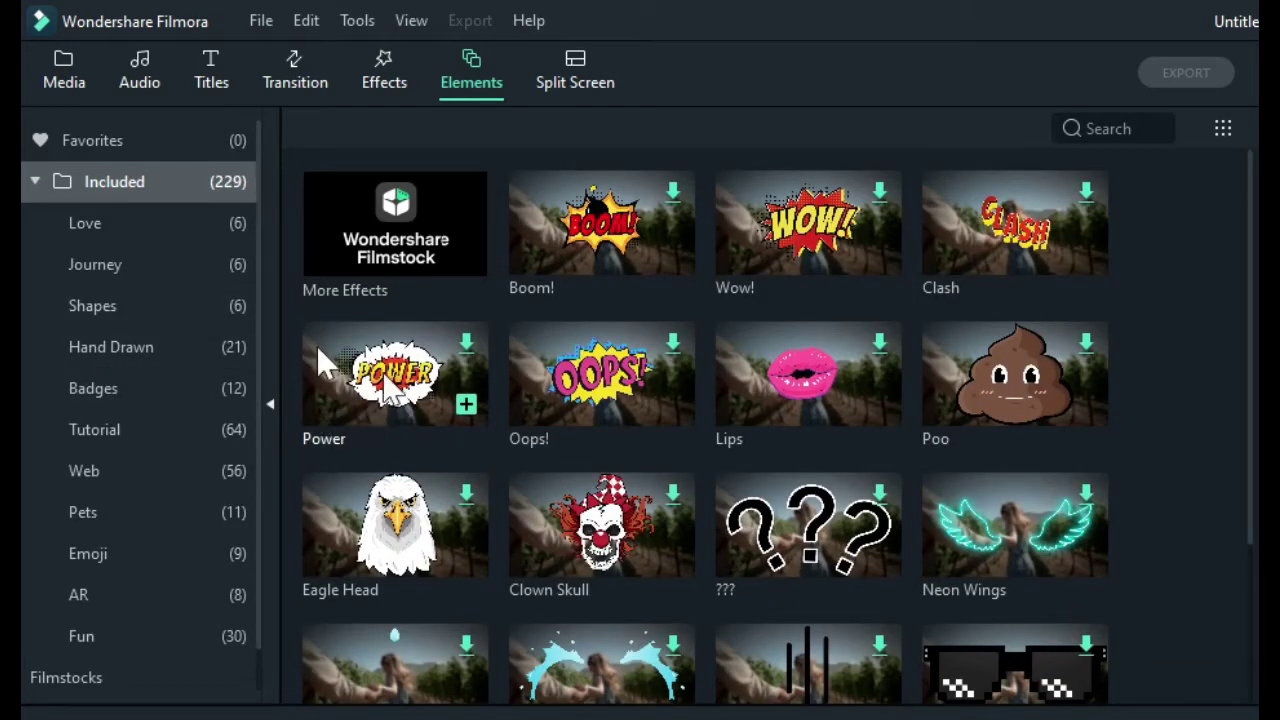
click(199, 226)
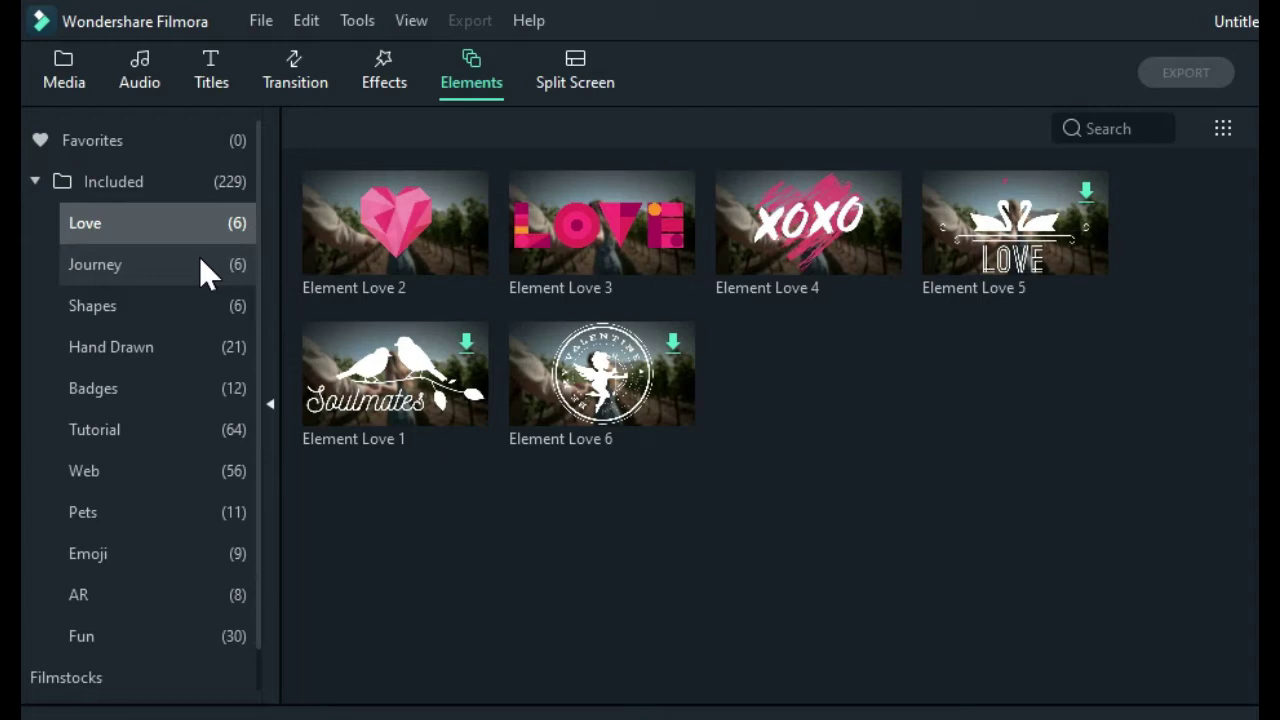
click(199, 264)
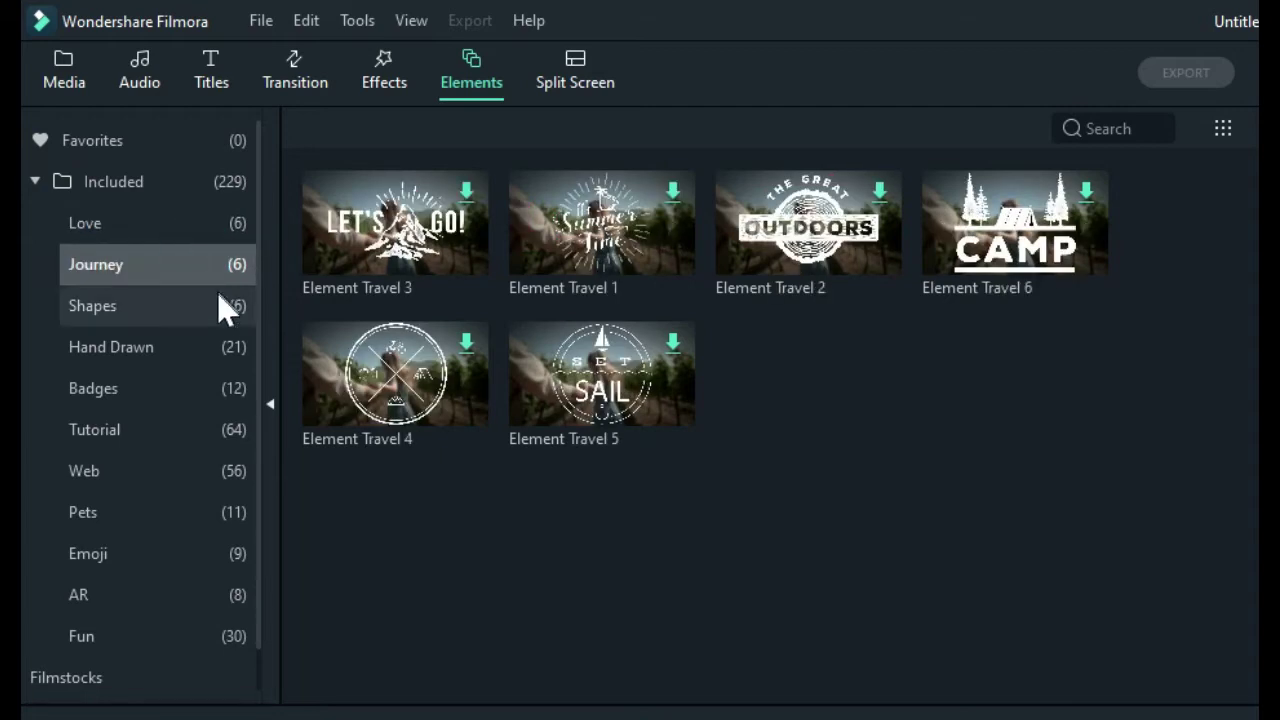
click(217, 304)
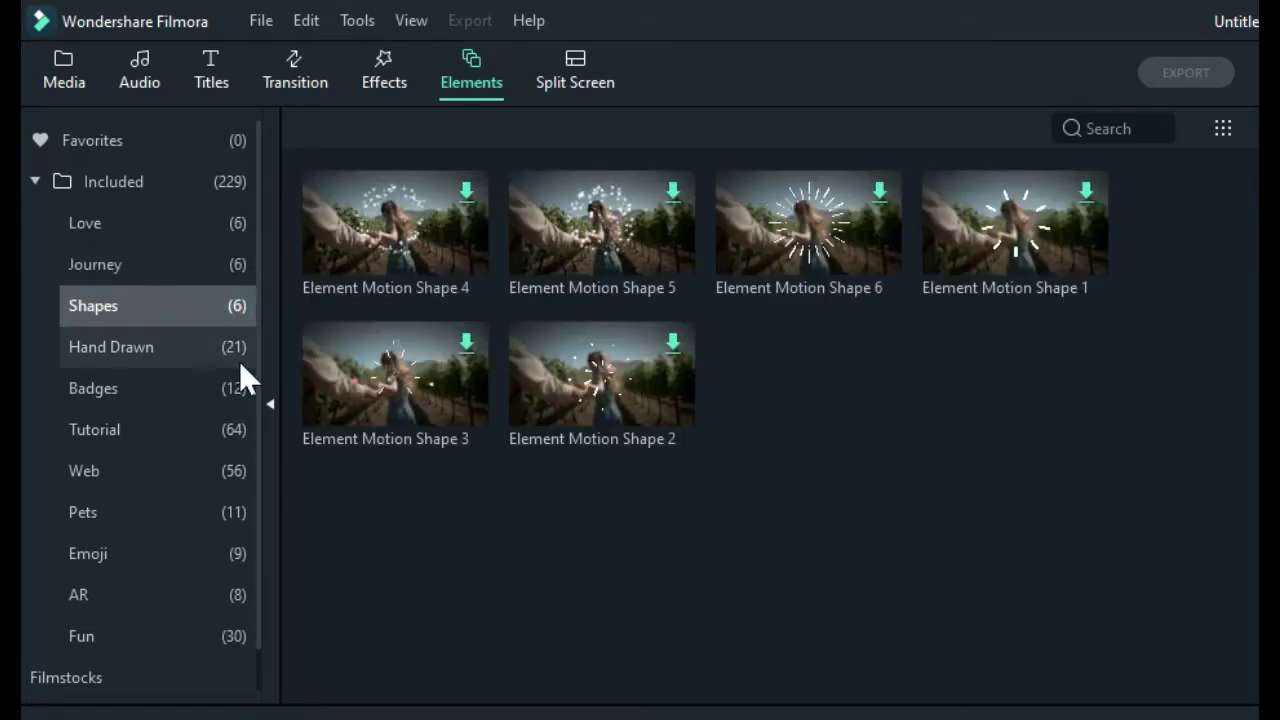
click(219, 360)
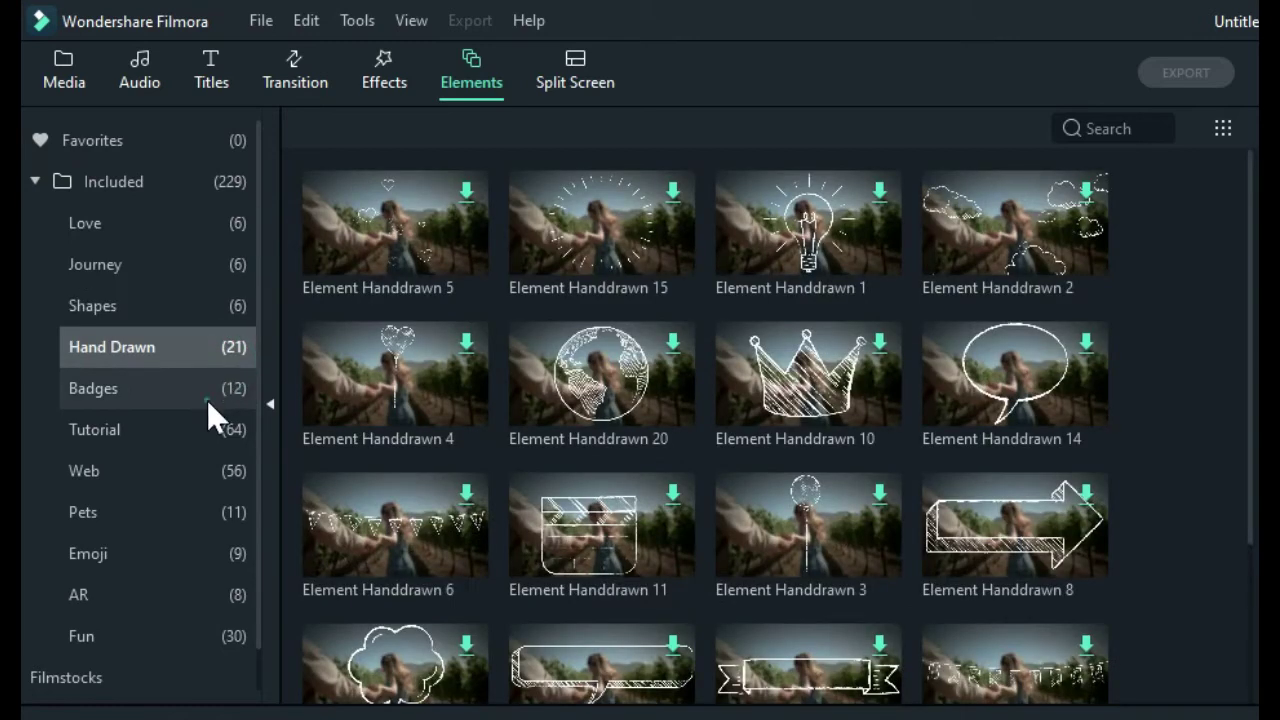
click(207, 400)
- Examine the Tutorial, Web, Pets, Emoji and AR element categories
click(209, 432)
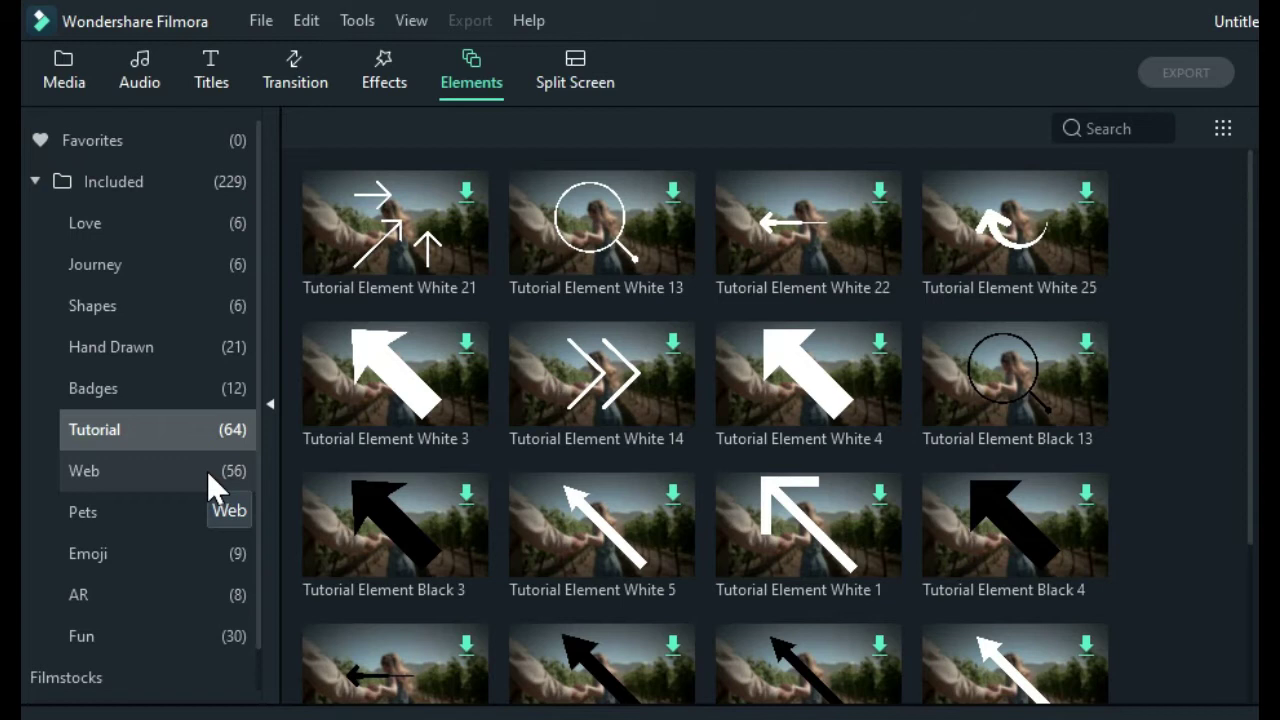
click(207, 471)
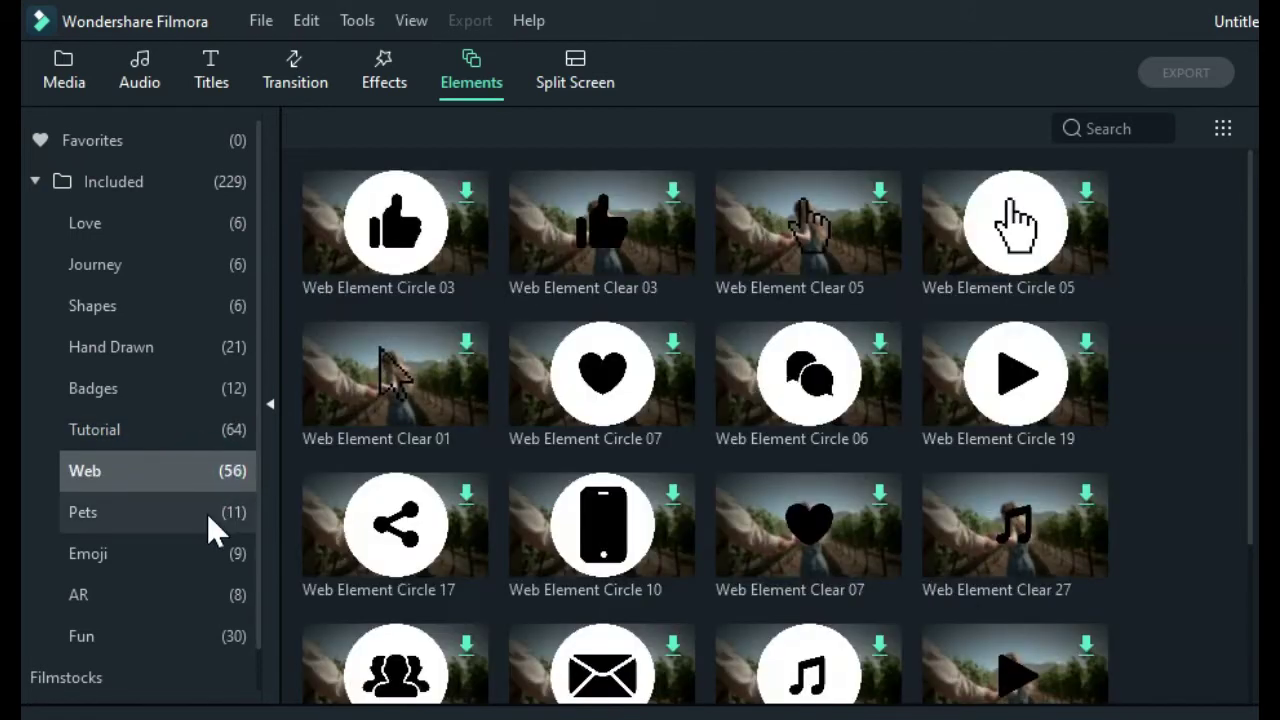
click(214, 509)
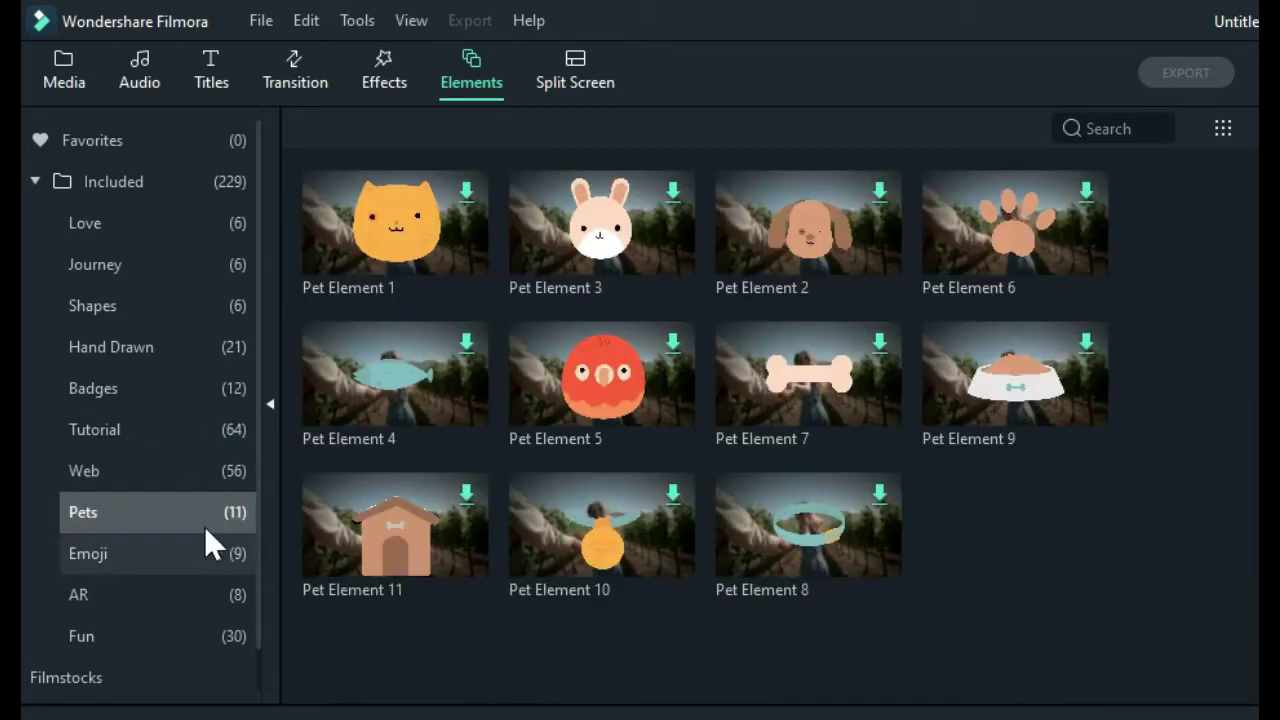
click(198, 550)
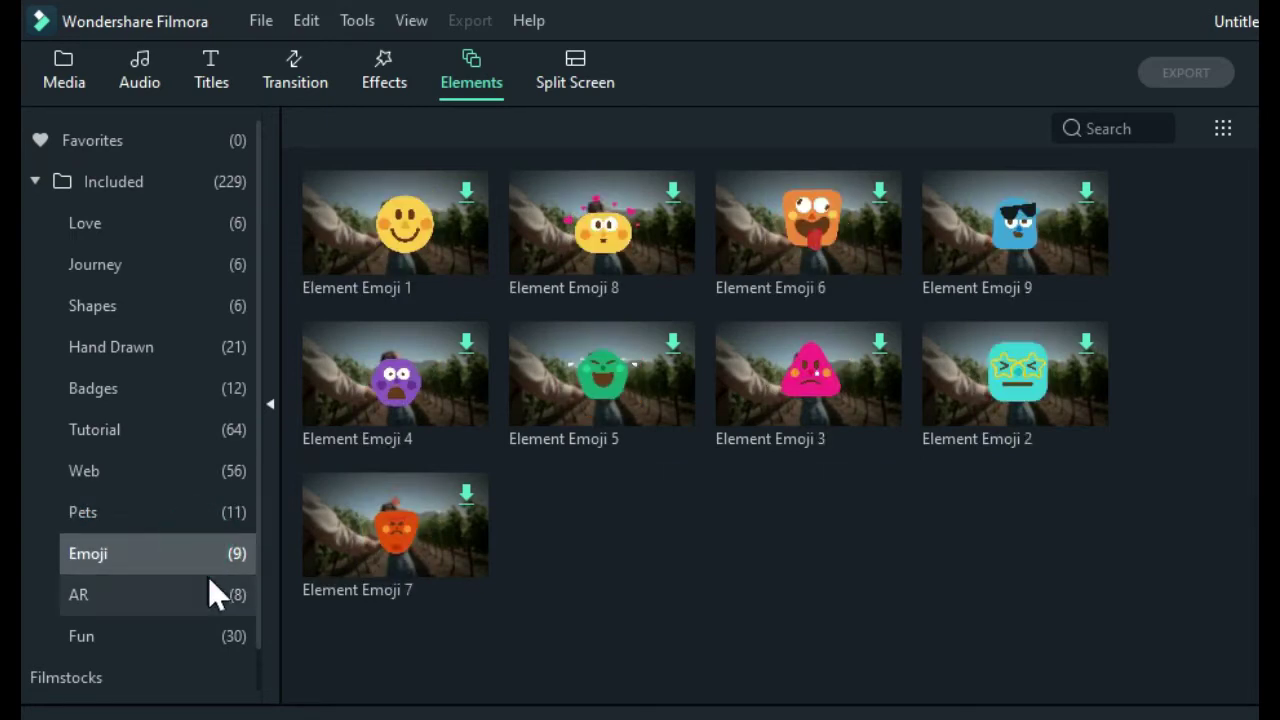
click(217, 600)
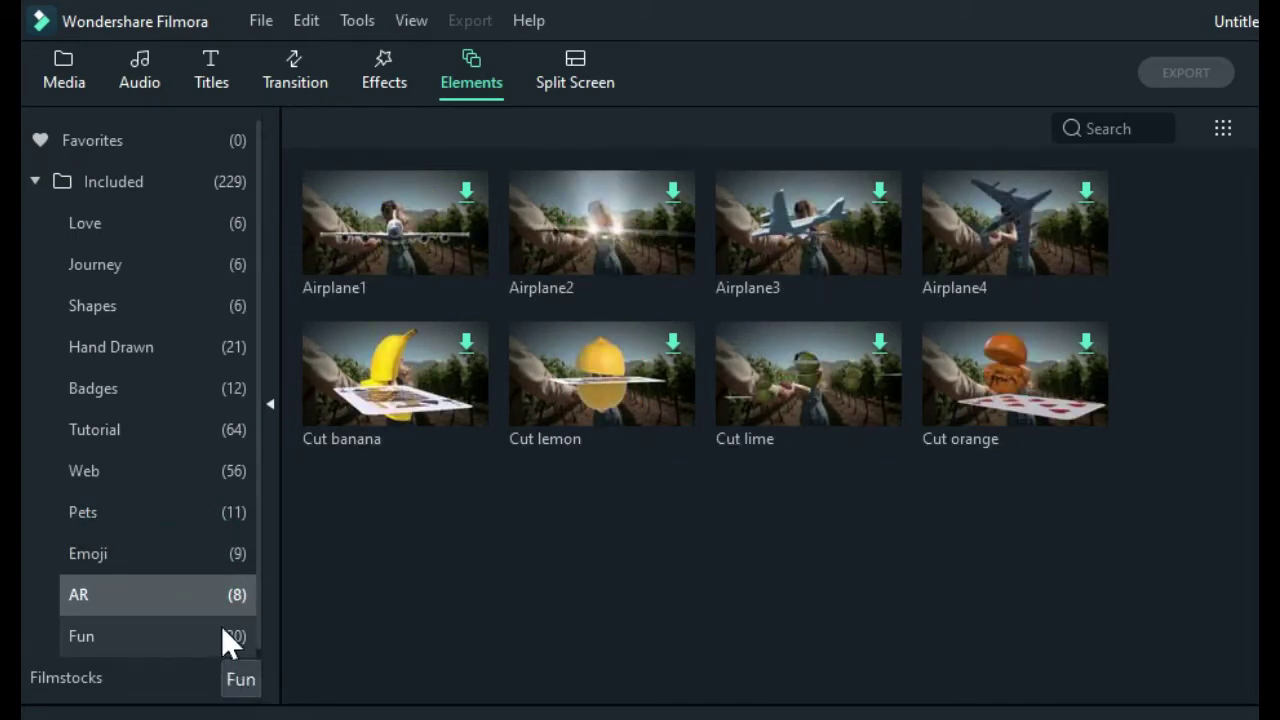
- Examine the Fun elements, and collapse the element category list back to the complete Included collection
click(211, 632)
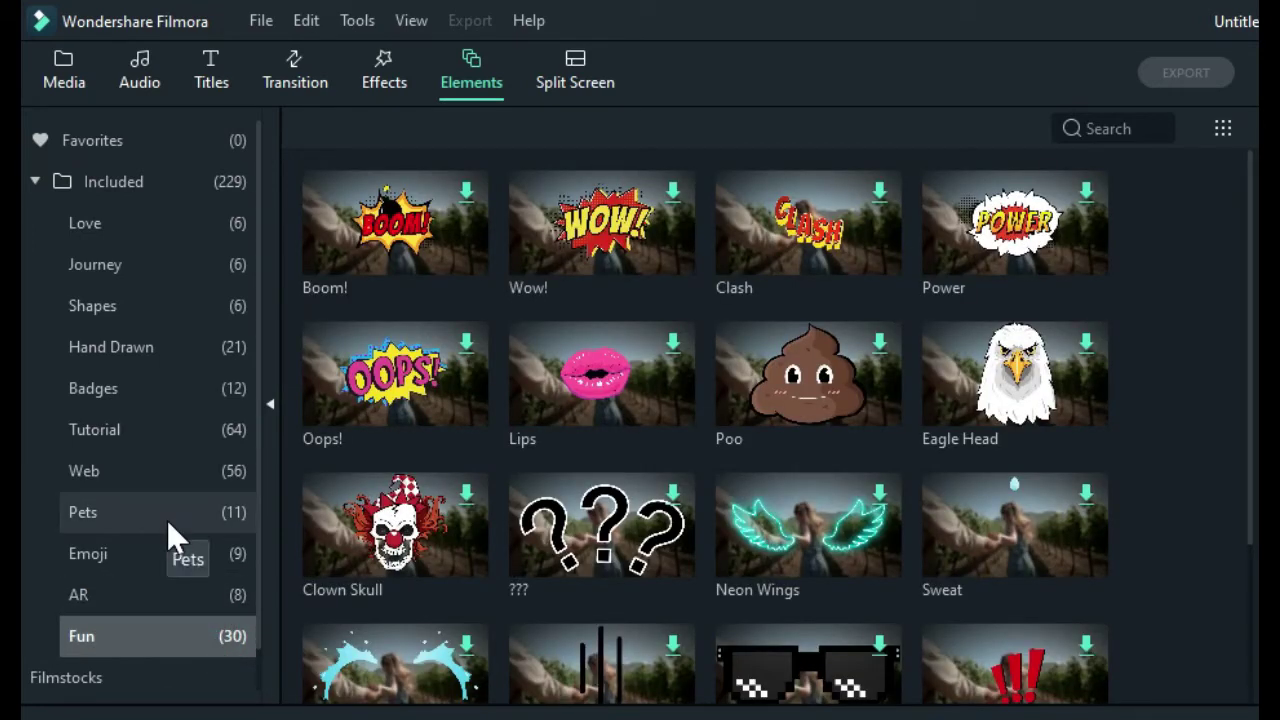
scroll(168, 522, down, 1)
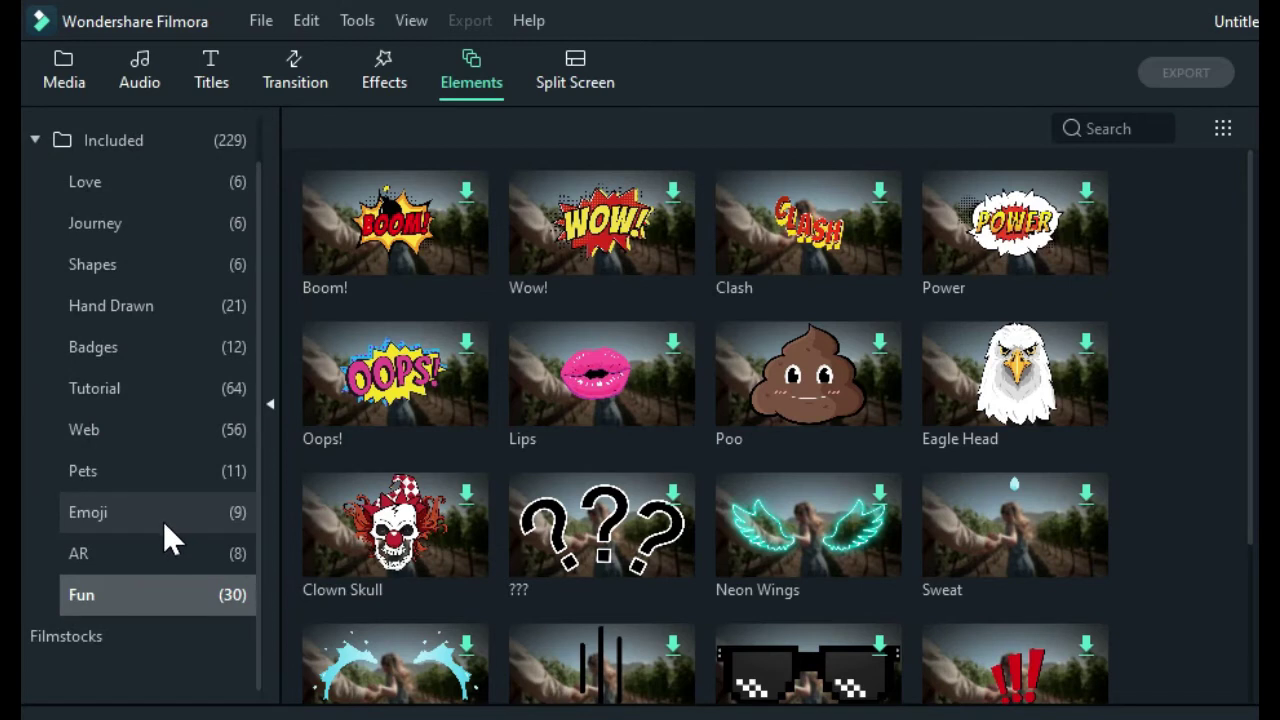
scroll(163, 522, up, 1)
mouse_move(470, 372)
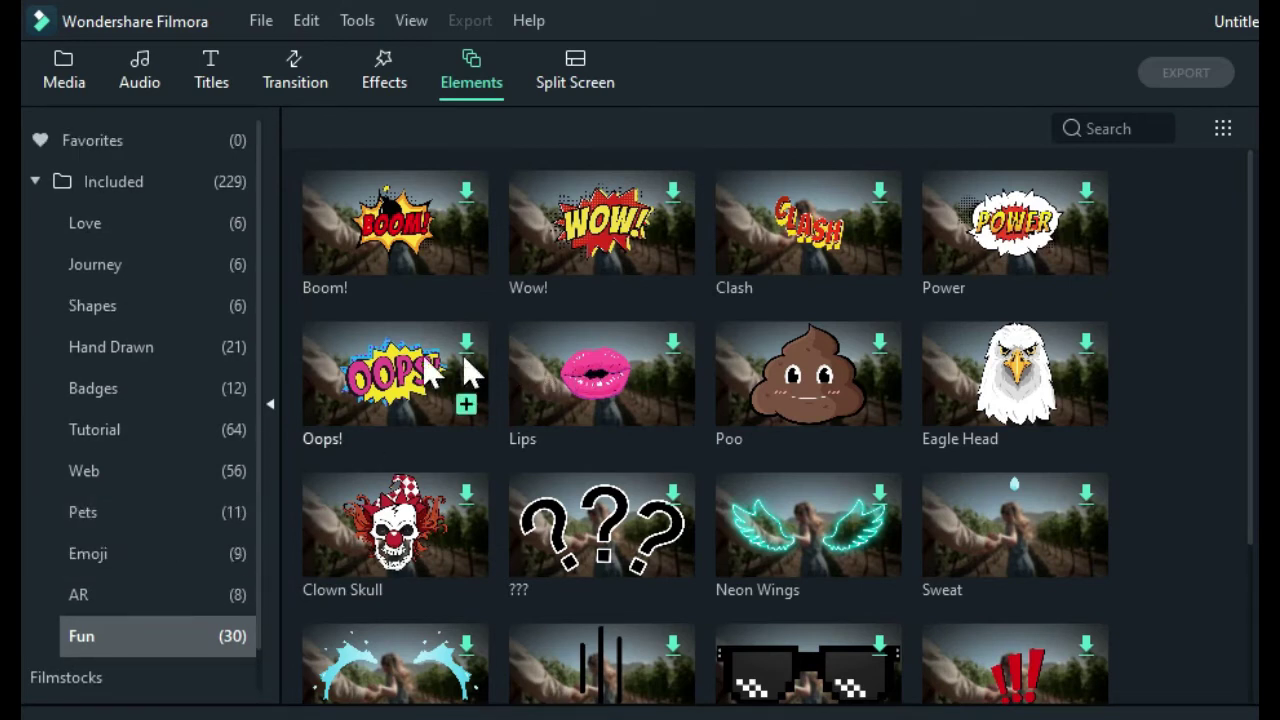
click(40, 185)
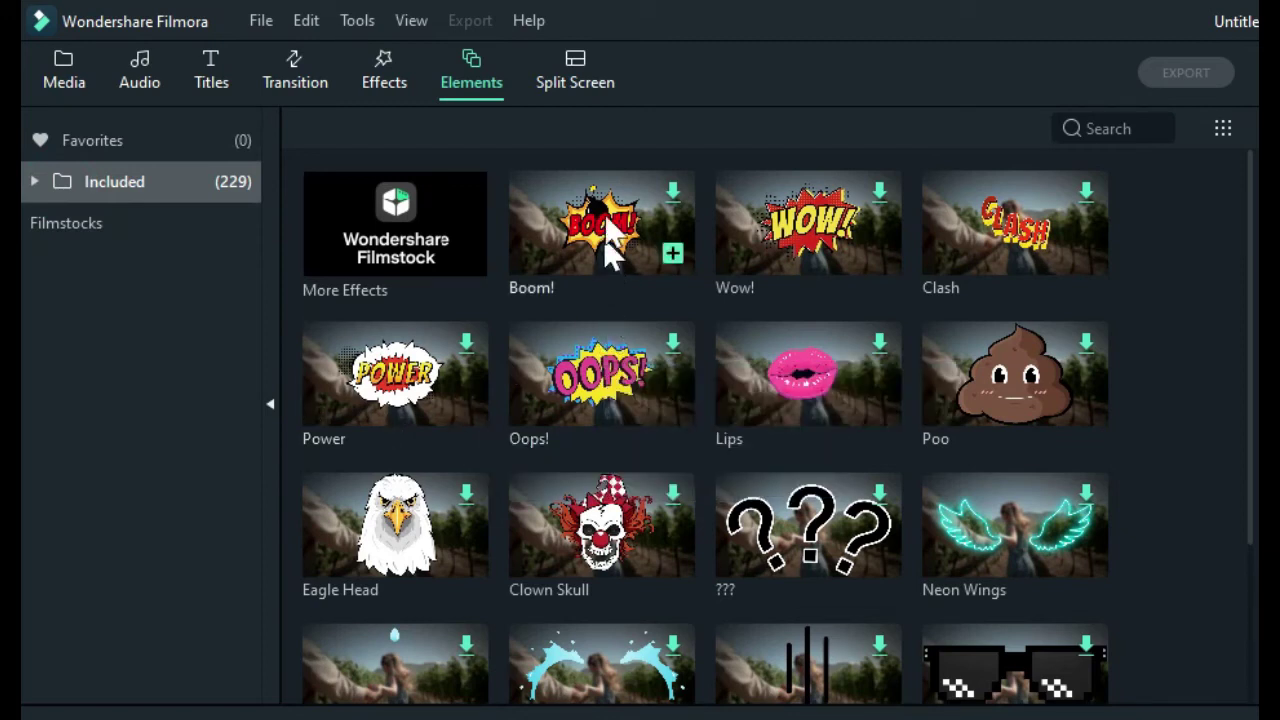
- Open the split screen library and compare its straight and slanted two-pane, three-pane and four-pane layouts
click(566, 80)
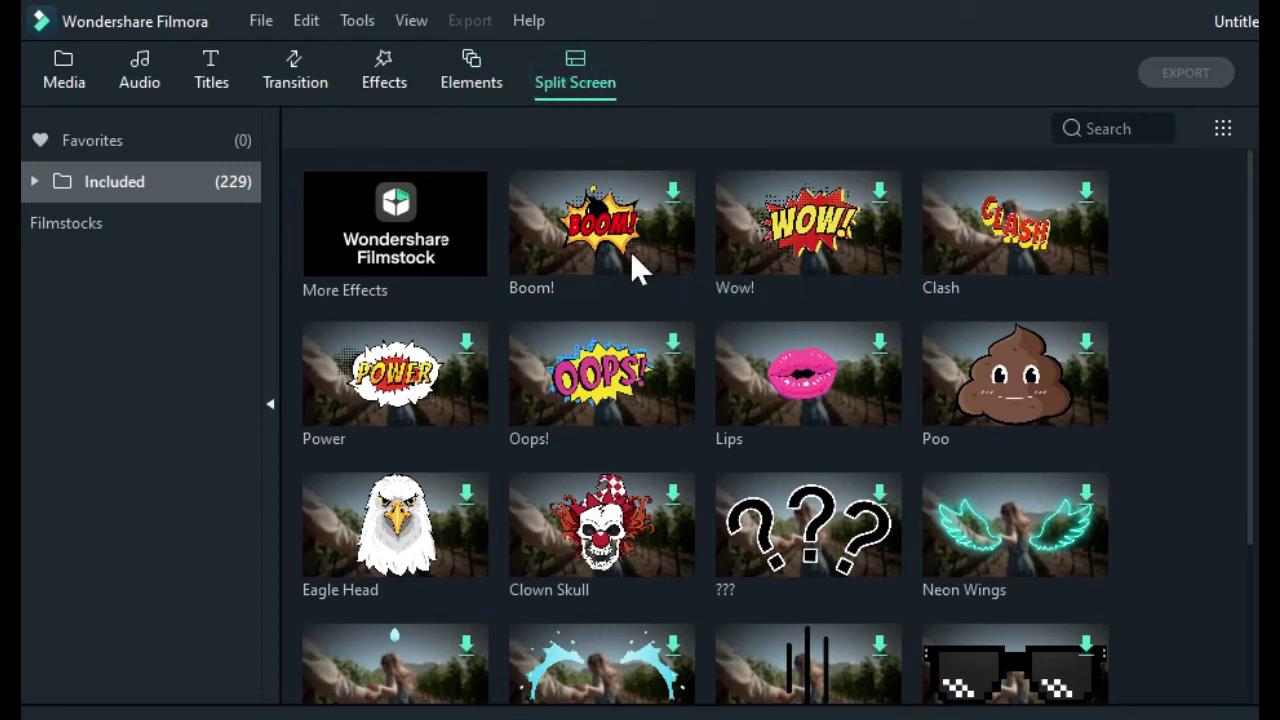
click(598, 268)
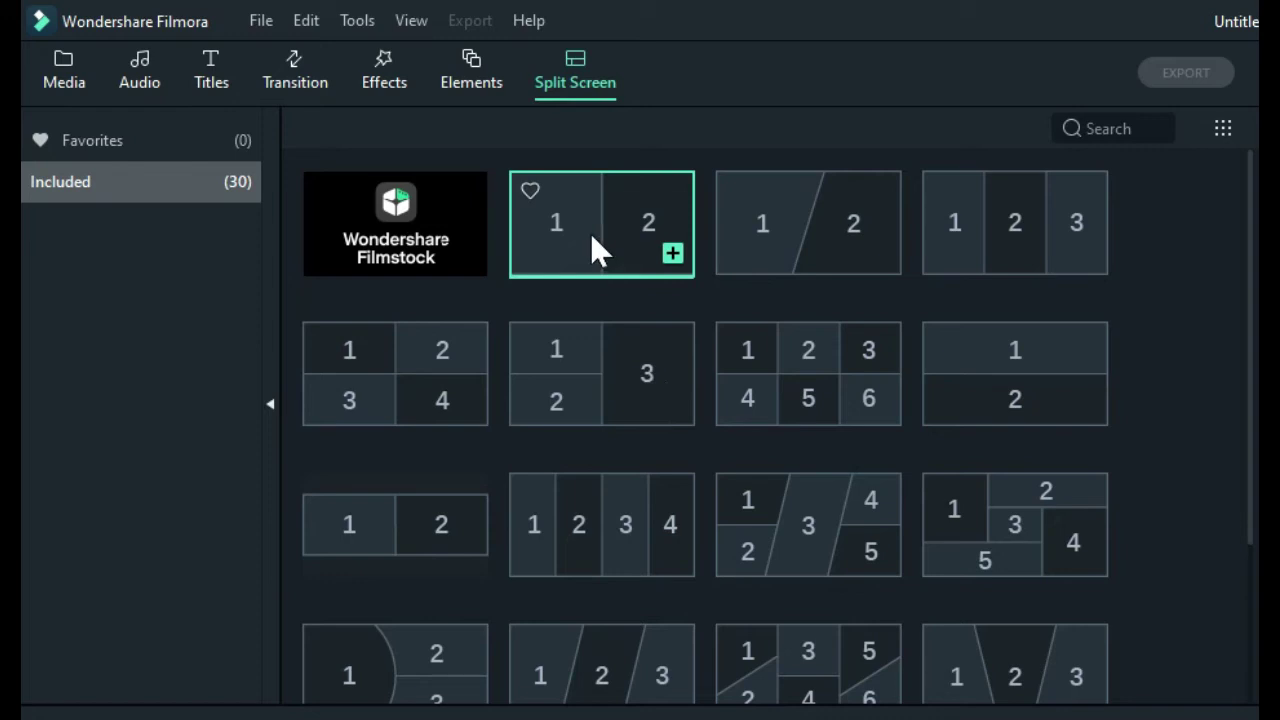
click(818, 260)
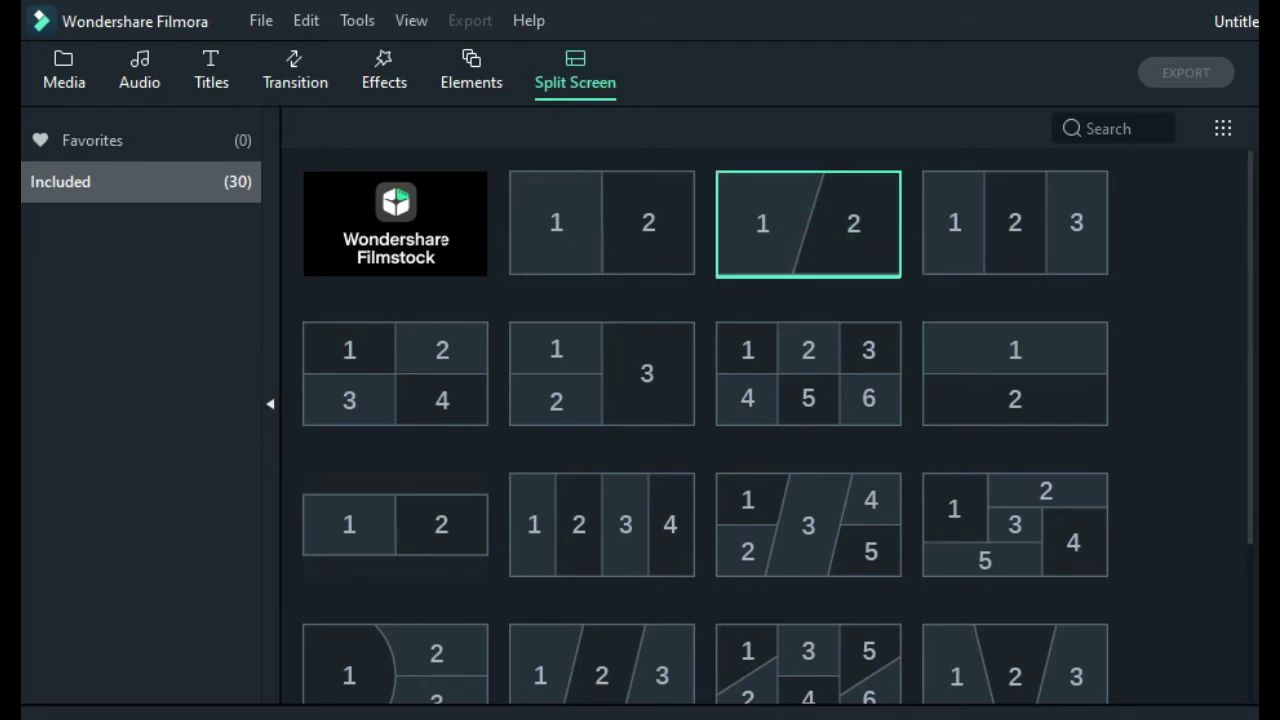
click(1043, 249)
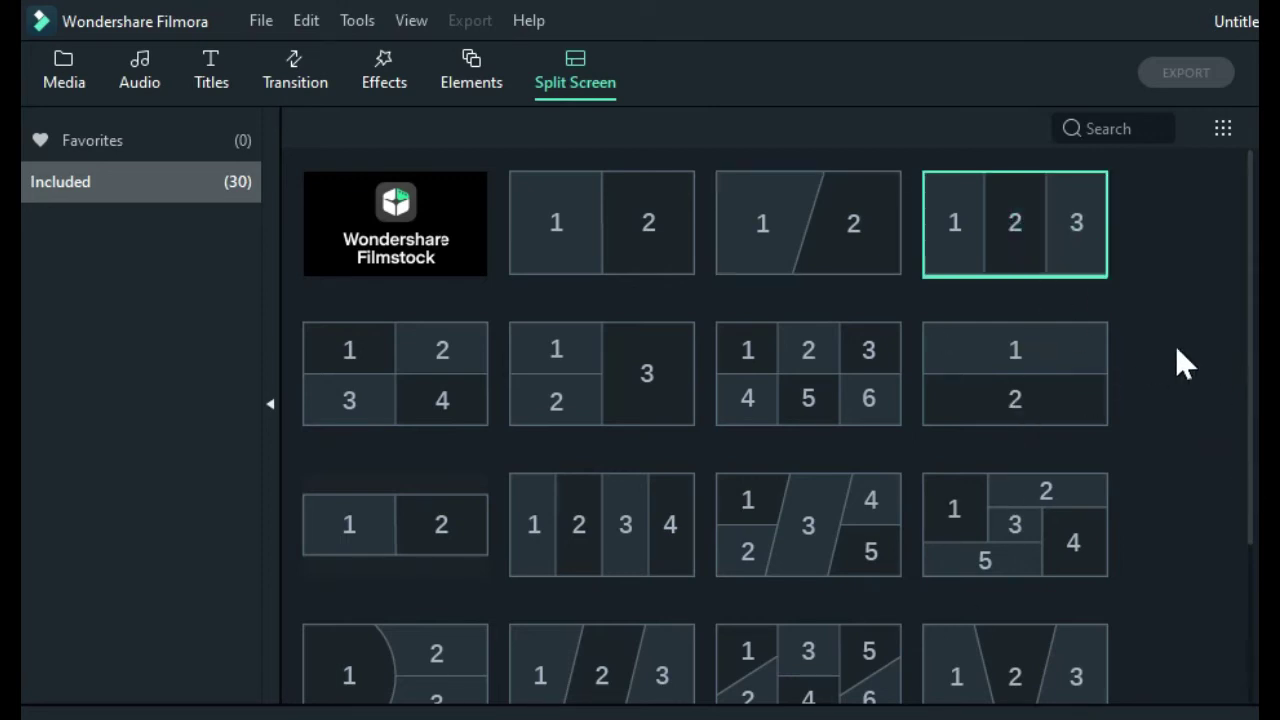
click(452, 419)
click(633, 404)
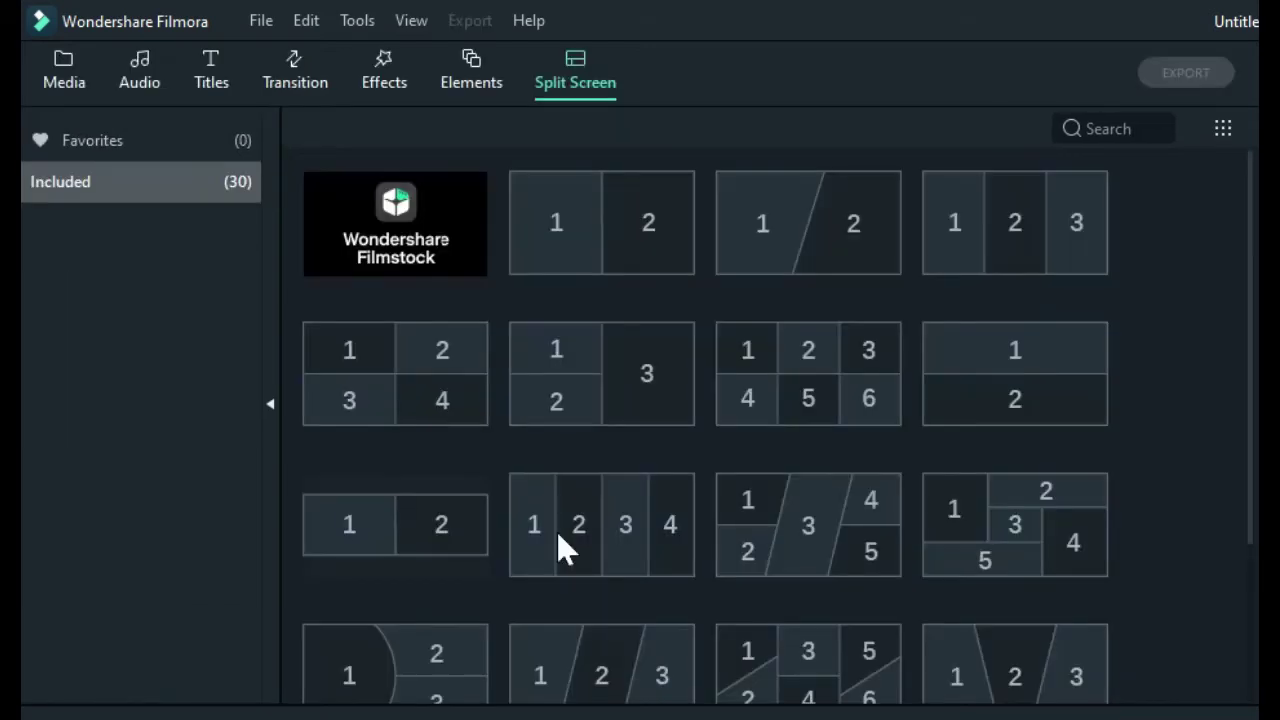
- Look through the remaining split screen layouts down to the end of the collection and return to its beginning
scroll(1230, 588, down, 5)
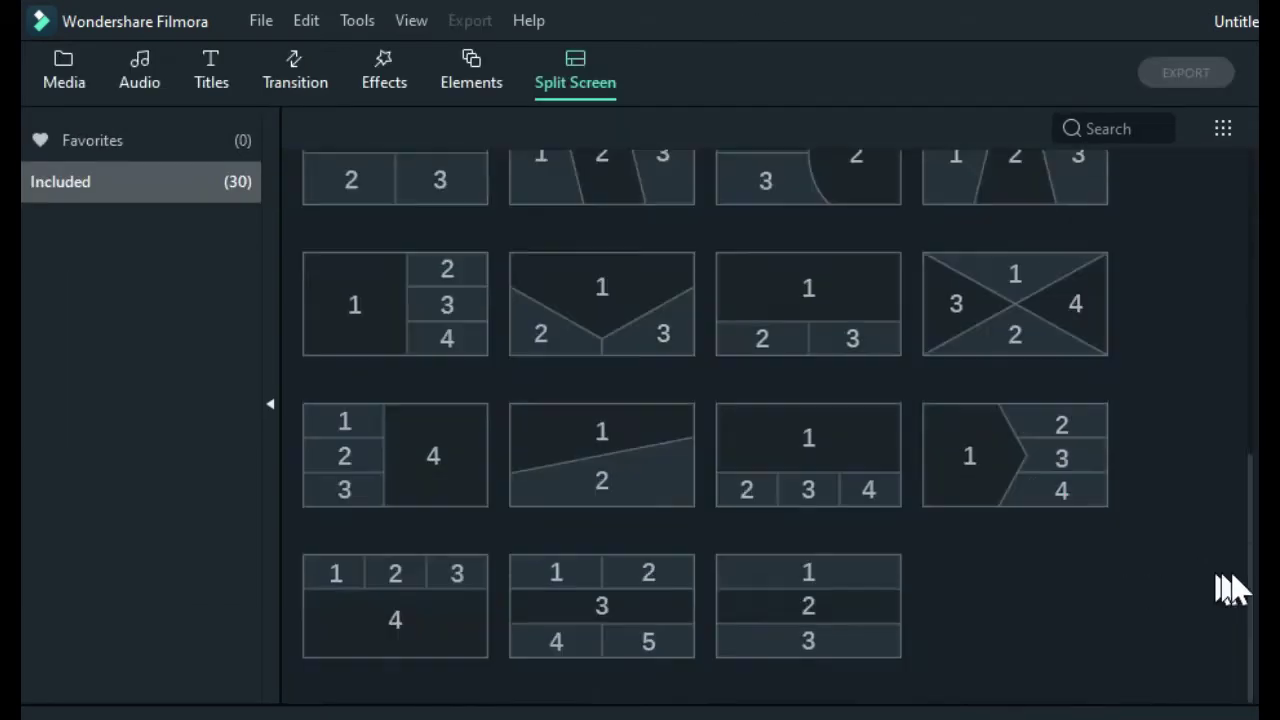
click(1025, 652)
scroll(1060, 612, up, 5)
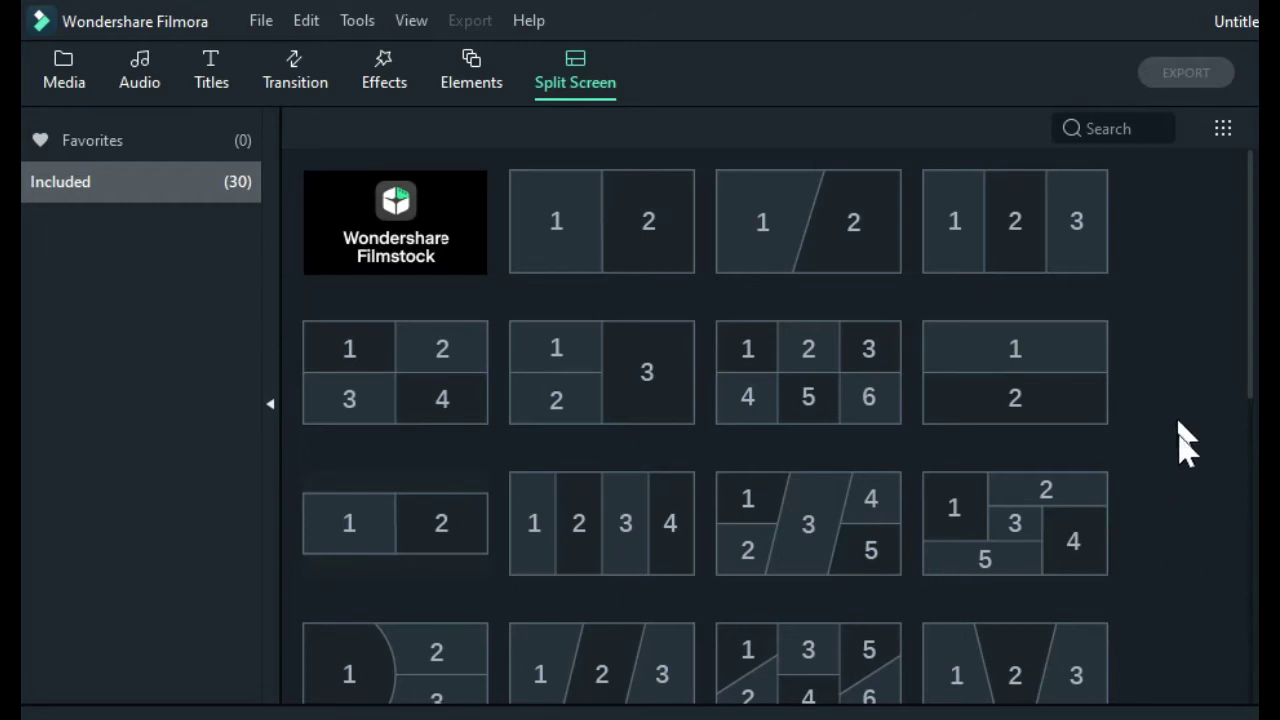
mouse_move(775, 518)
- Return to the project's media library and lower the display brightness
click(72, 63)
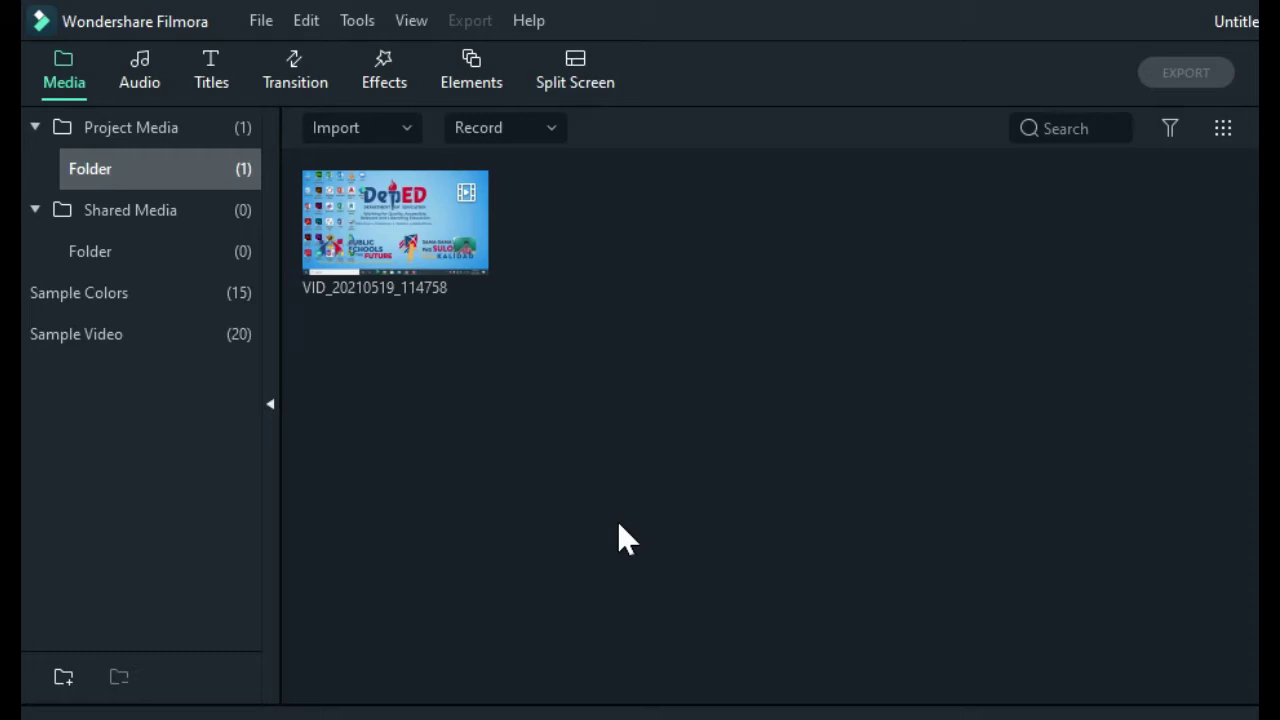
click(612, 575)
key(XF86MonBrightnessDown)
key(XF86MonBrightnessDown)
key(XF86MonBrightnessDown)
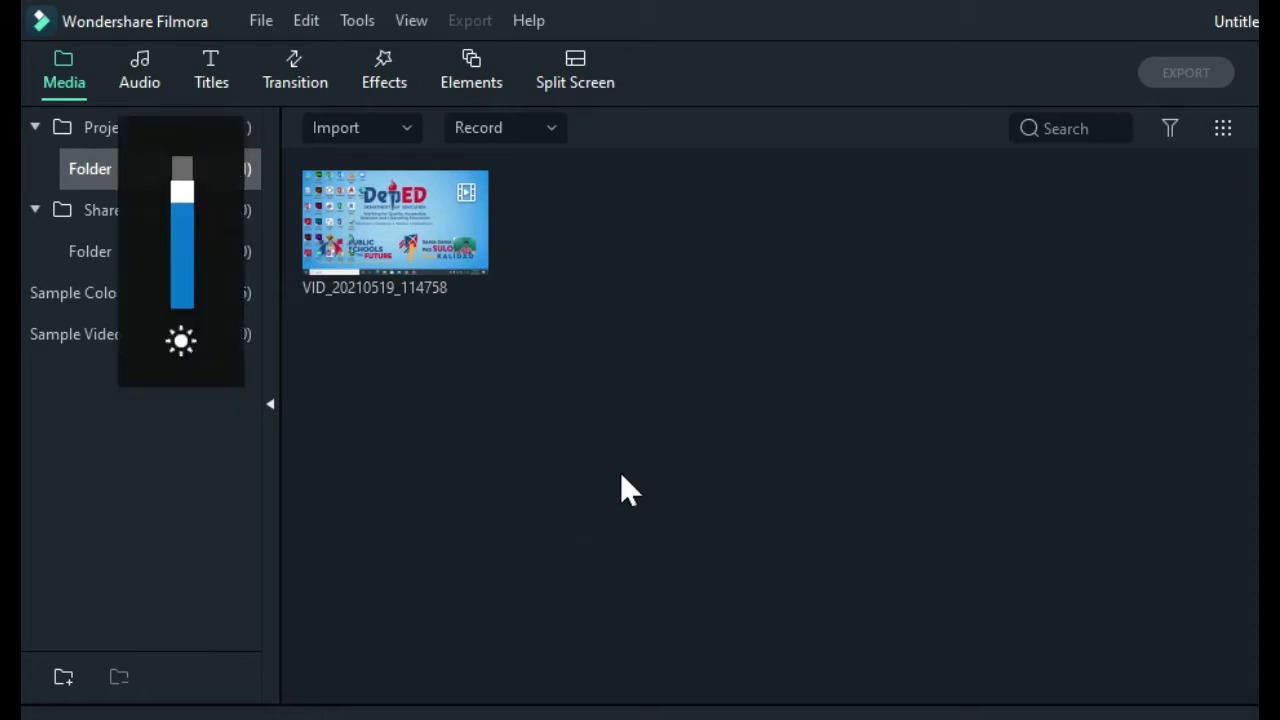
click(527, 392)
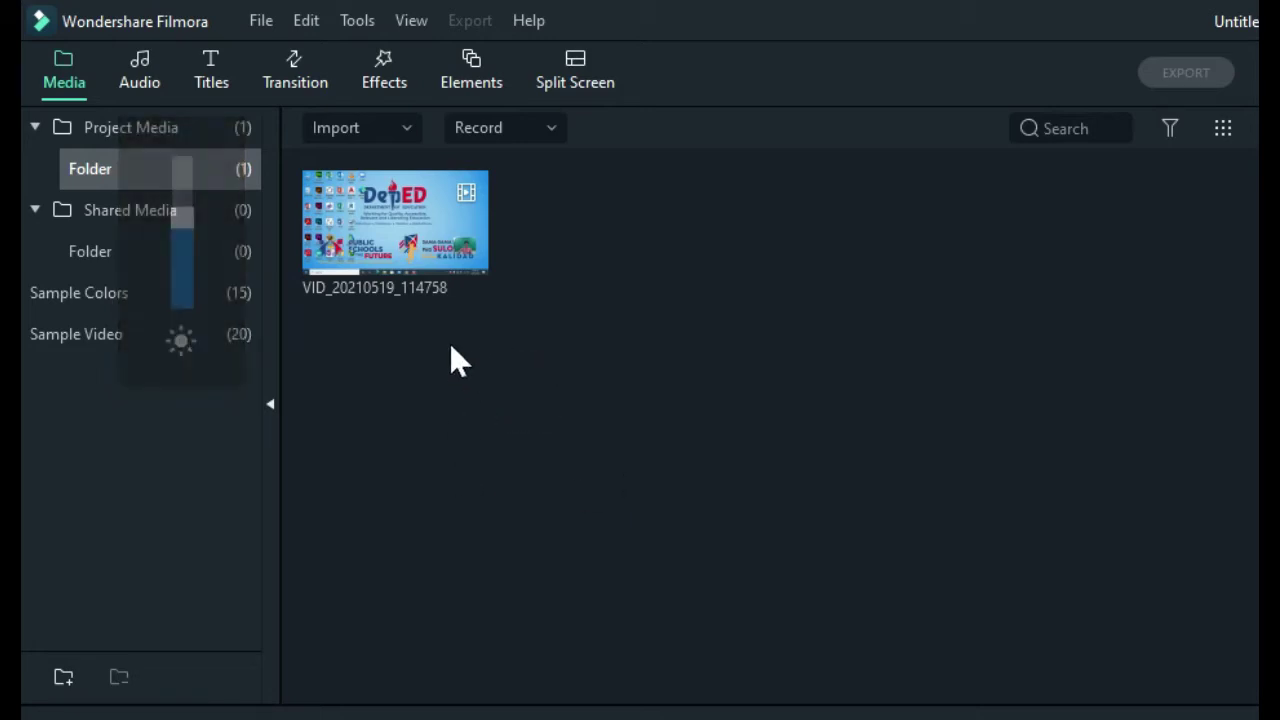
click(610, 418)
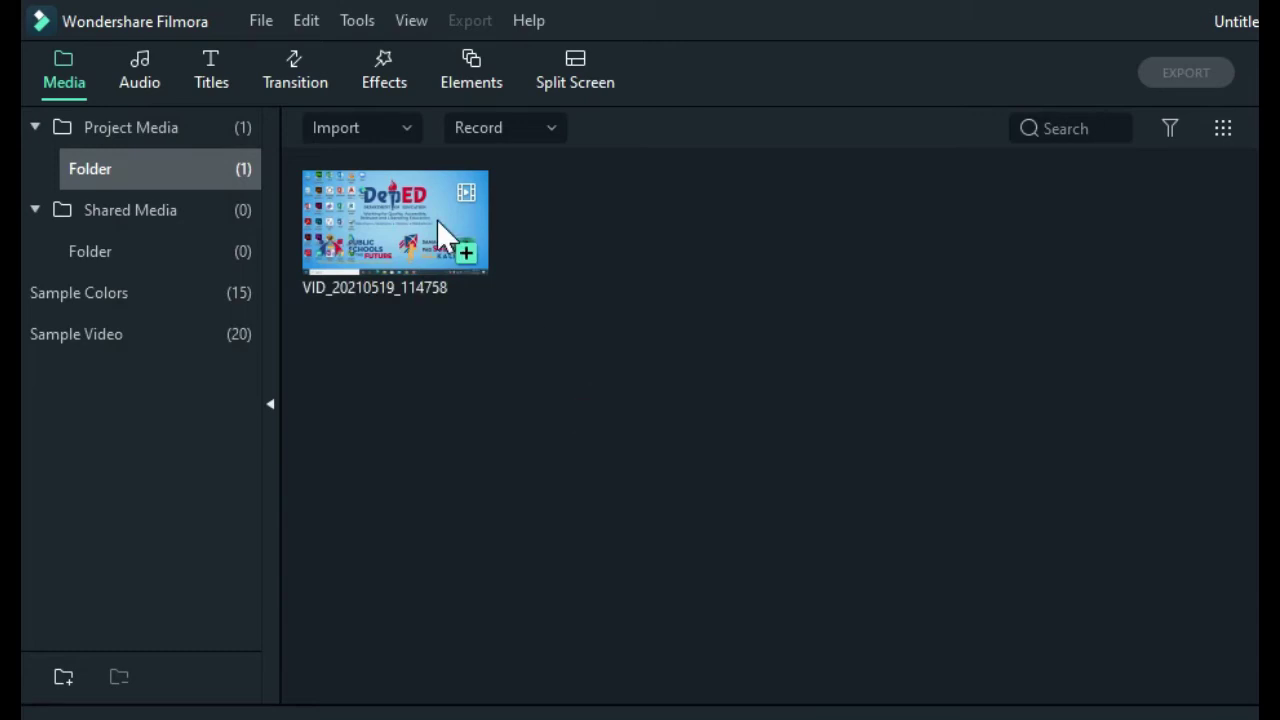
click(554, 391)
click(415, 215)
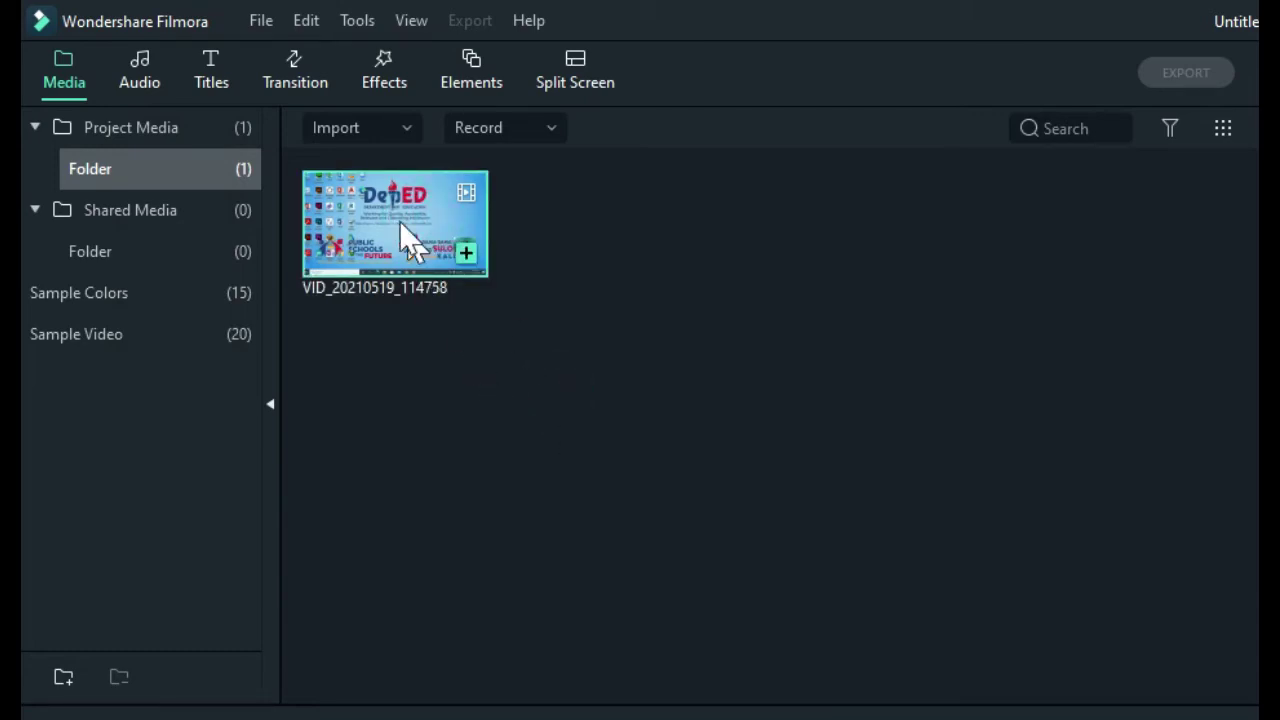
click(515, 418)
click(388, 222)
click(457, 371)
click(443, 408)
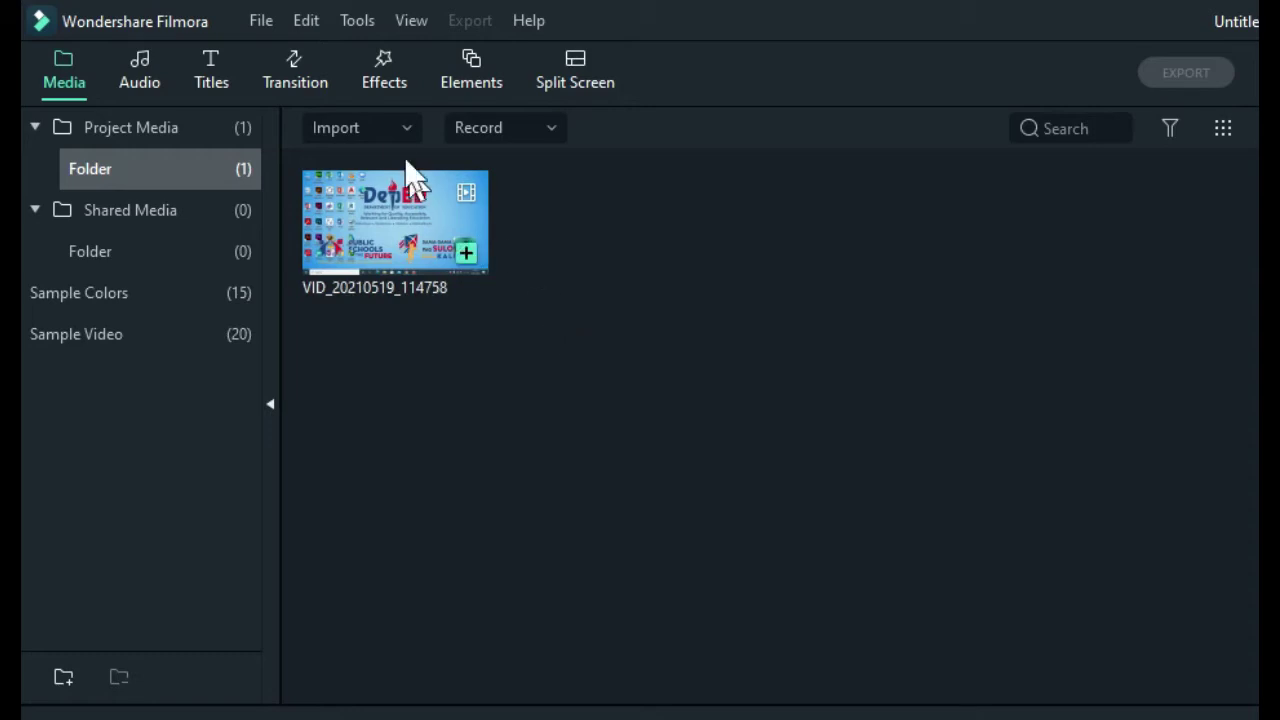
- Import the media files Board.mp4 and classroom.mp4 from the Materials folder into the project media folder
click(402, 128)
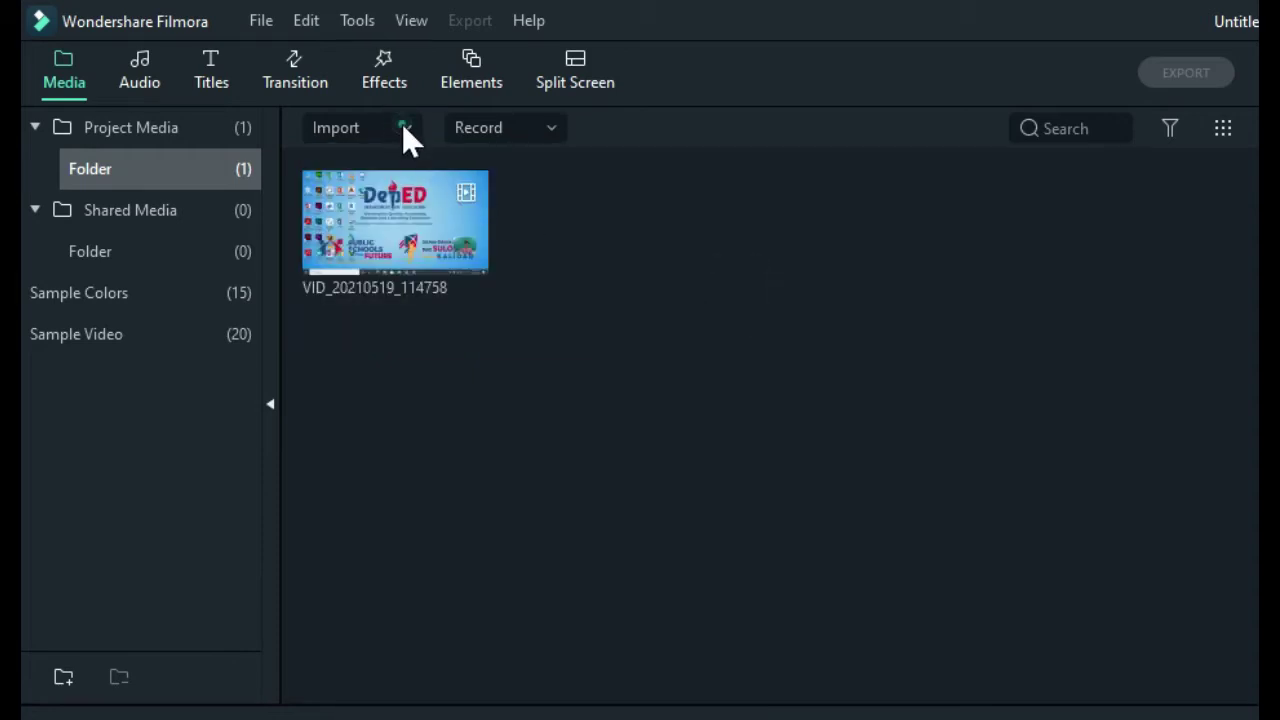
click(404, 126)
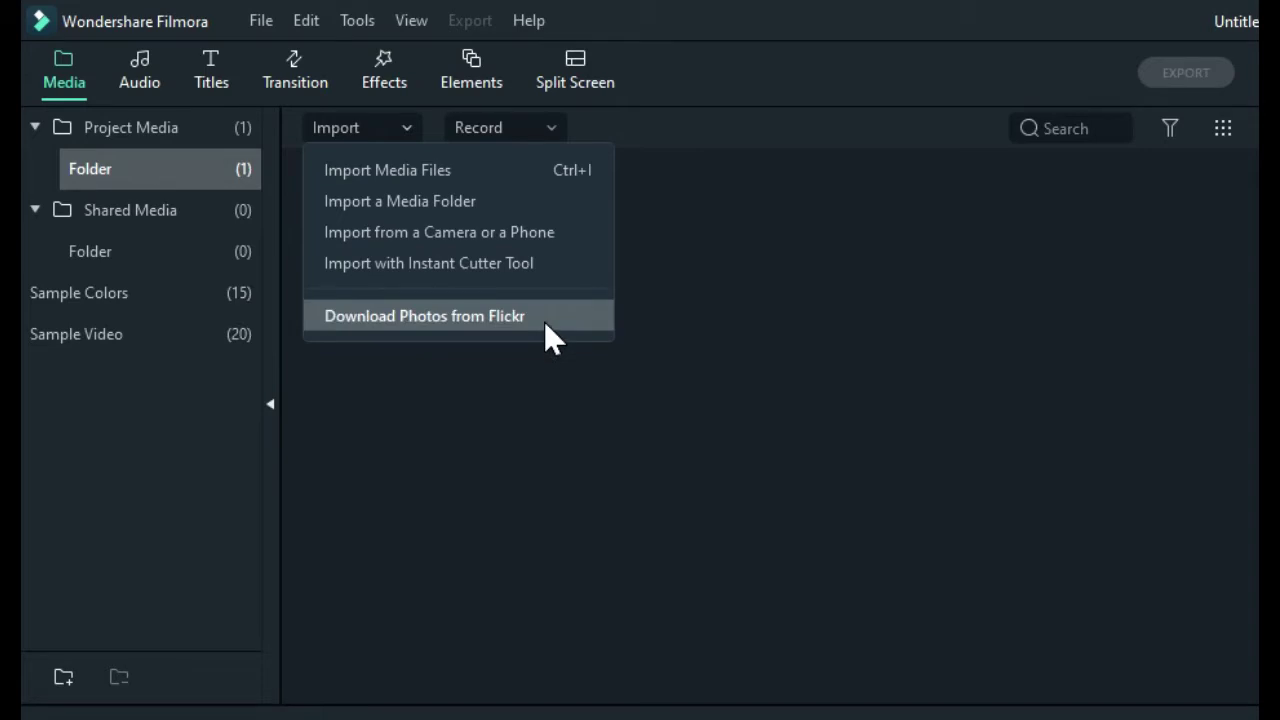
click(486, 171)
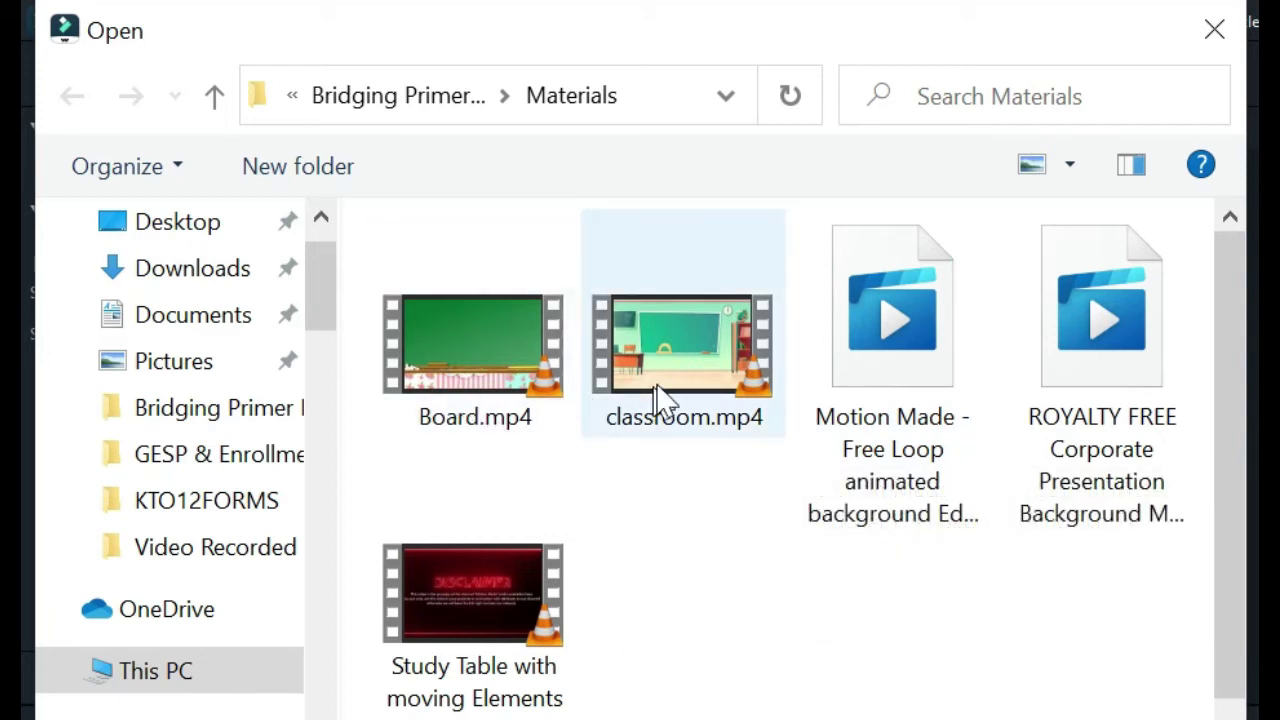
click(678, 428)
ctrl+click(519, 357)
key(Return)
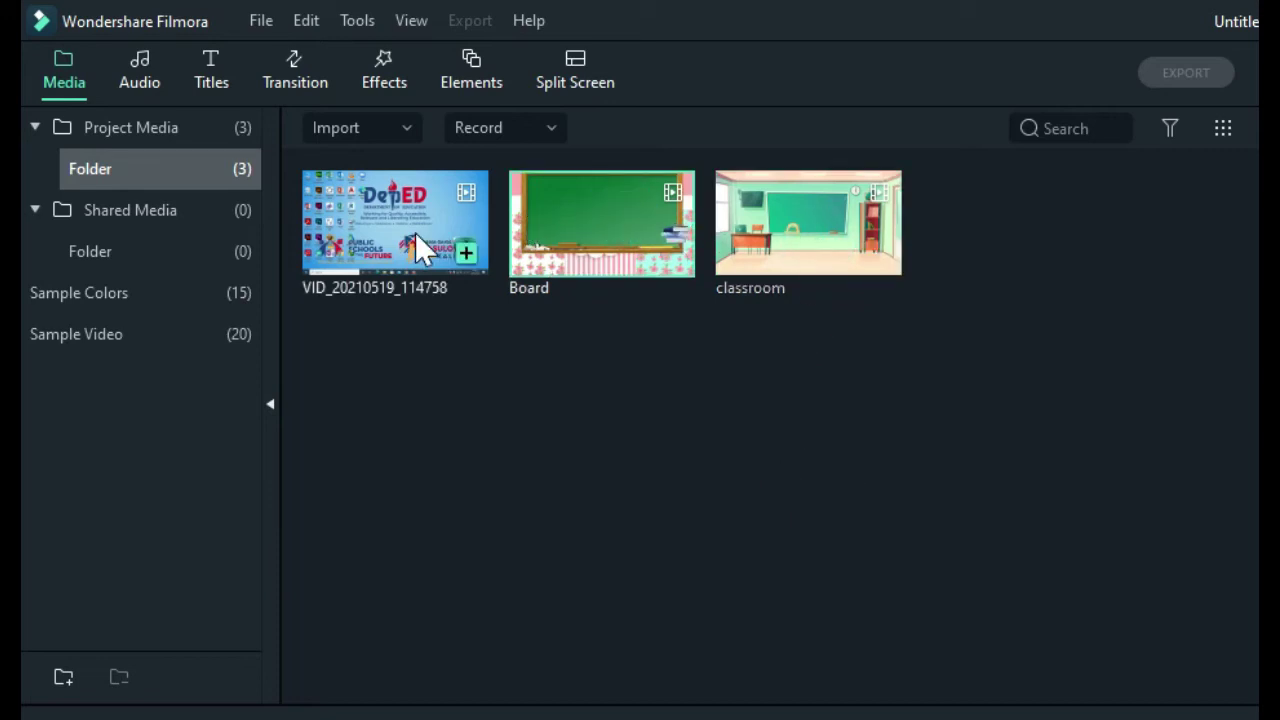
- Import the images 1 (1).jpg, 2.jpg and the portrait picture from the Bridging Primer Demo folder into the project media
click(725, 230)
click(378, 118)
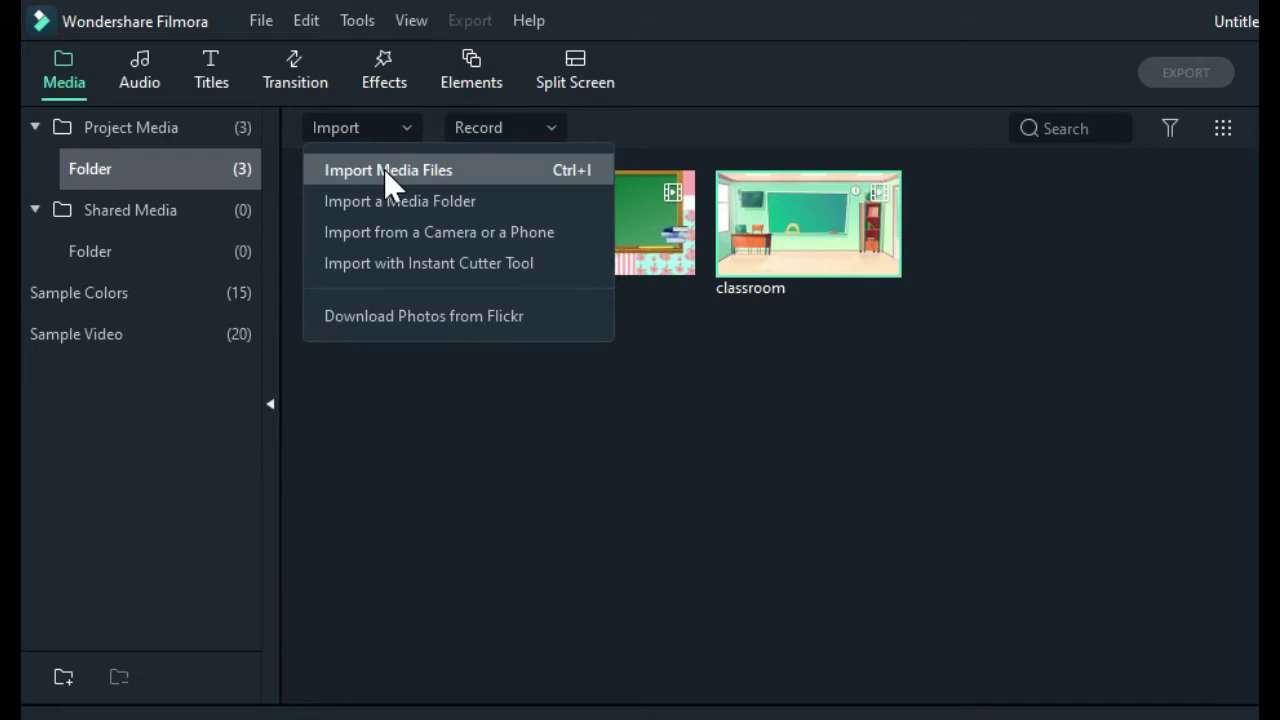
click(384, 169)
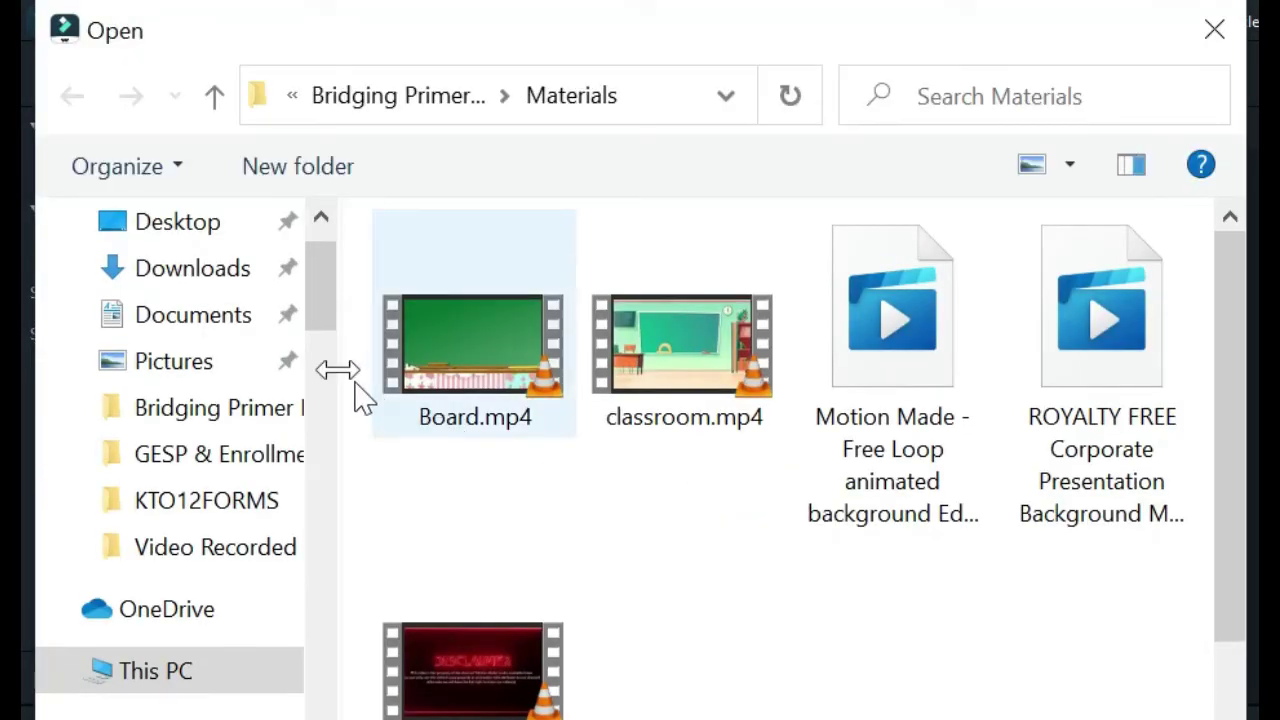
click(218, 100)
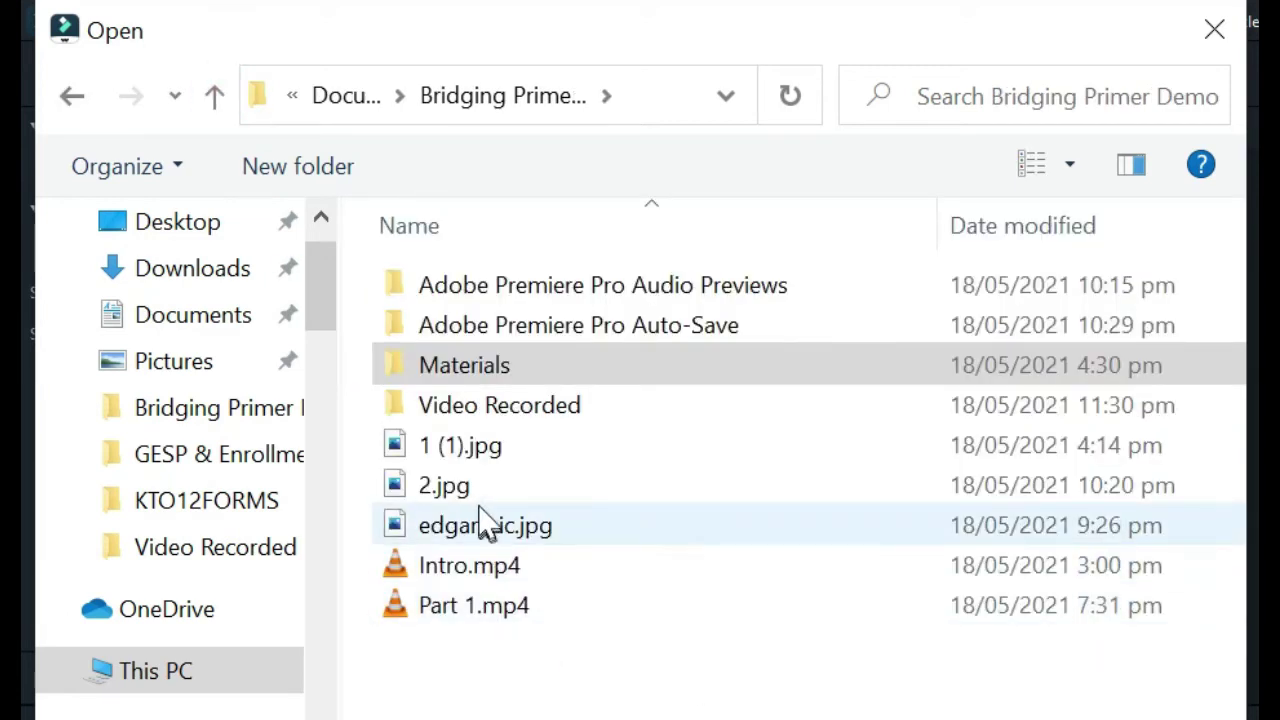
drag(366, 534, 551, 440)
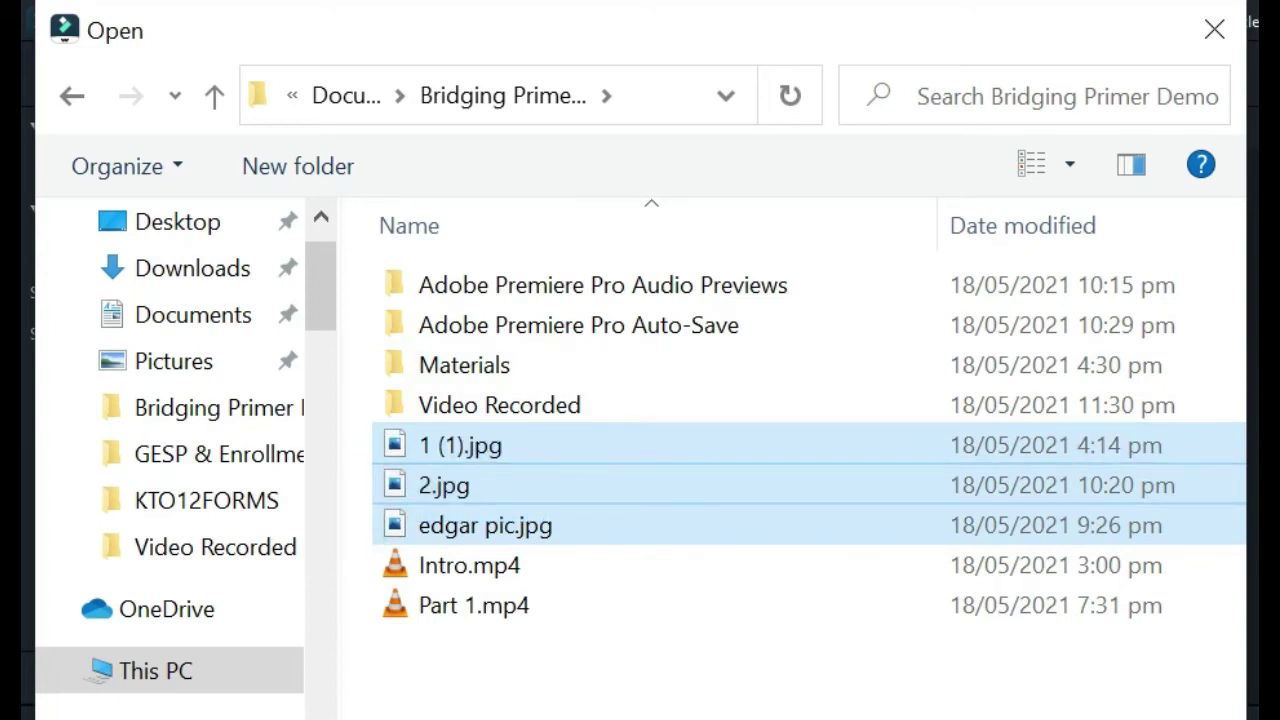
key(Return)
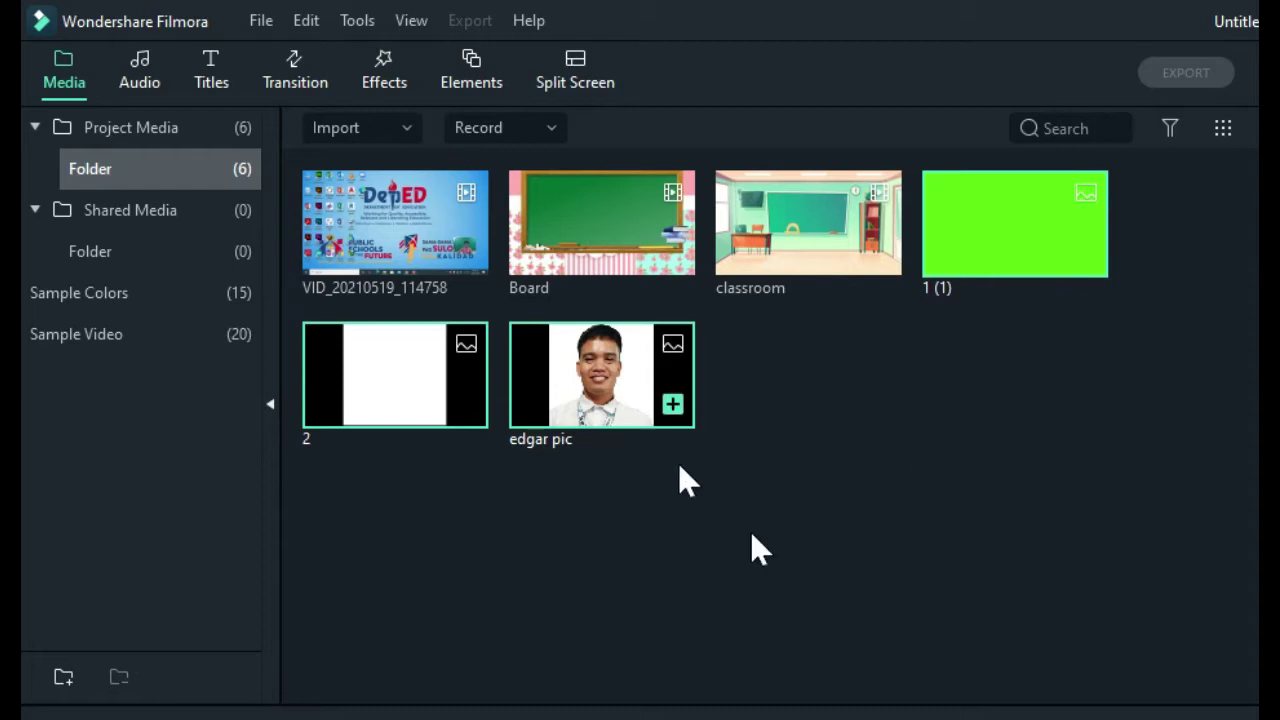
- Browse the Documents folder and its School Accomplishments subfolder for further media to import
click(358, 138)
click(378, 168)
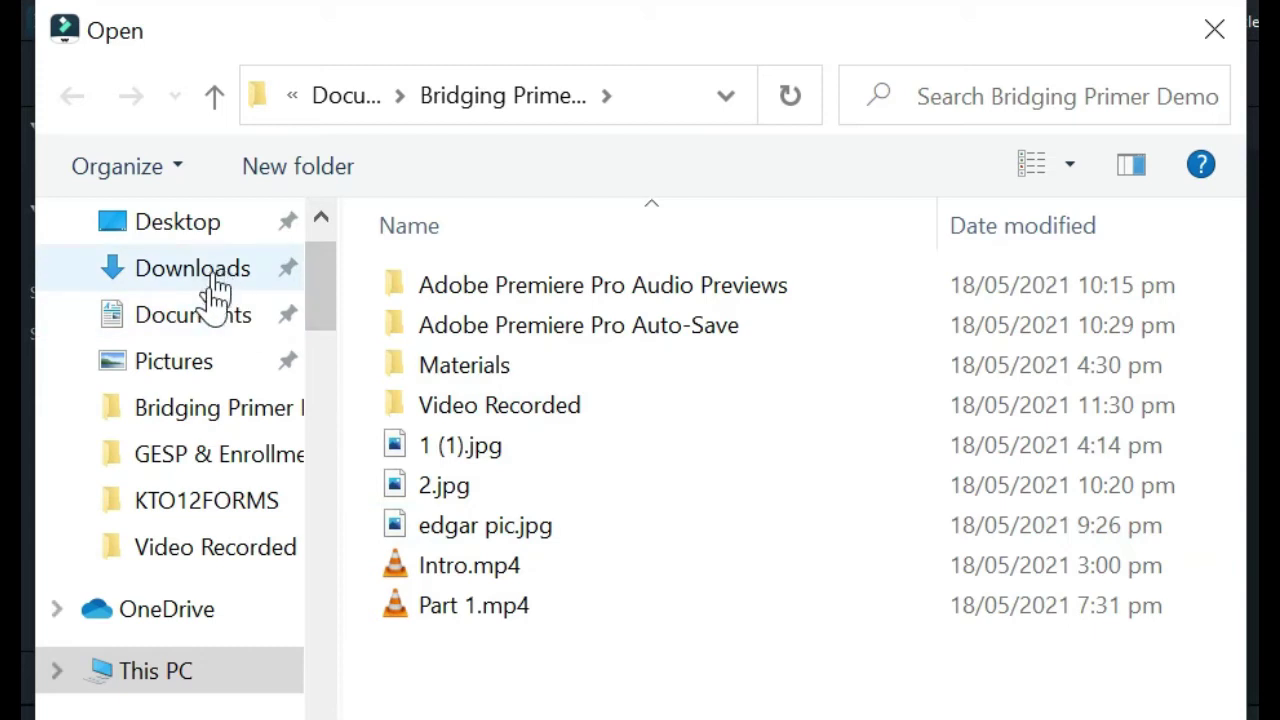
click(218, 100)
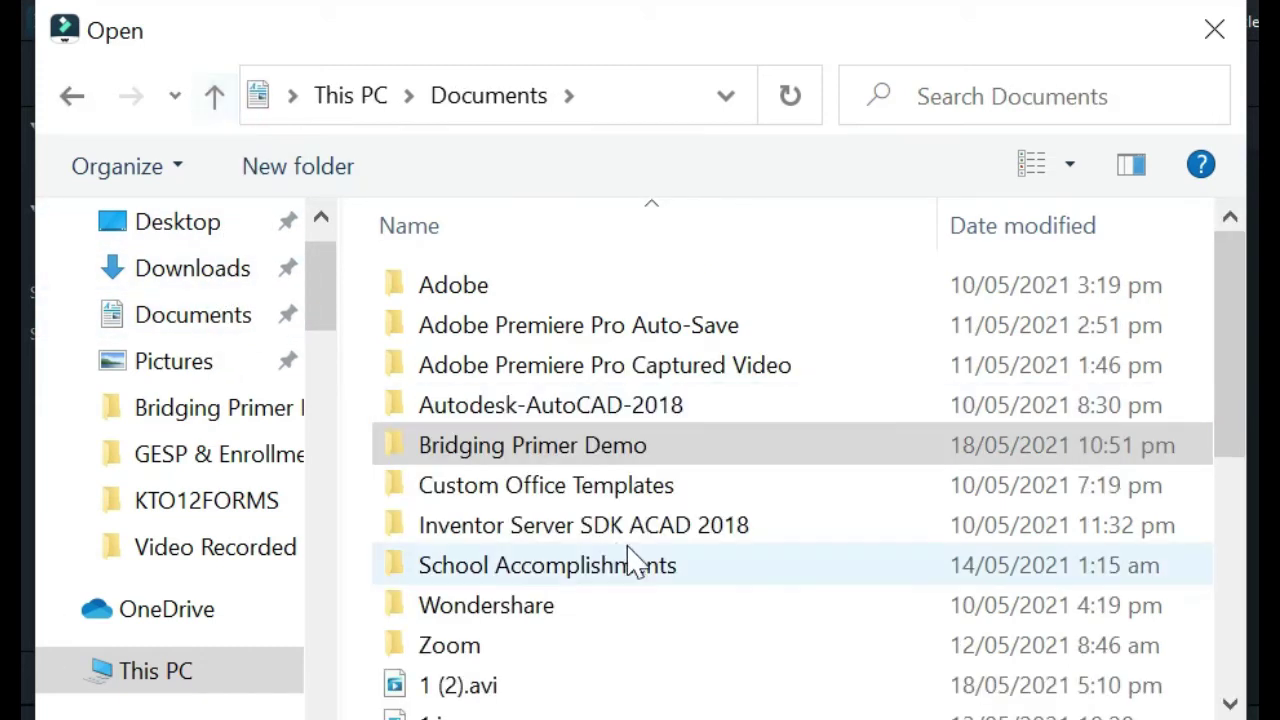
scroll(663, 625, down, 2)
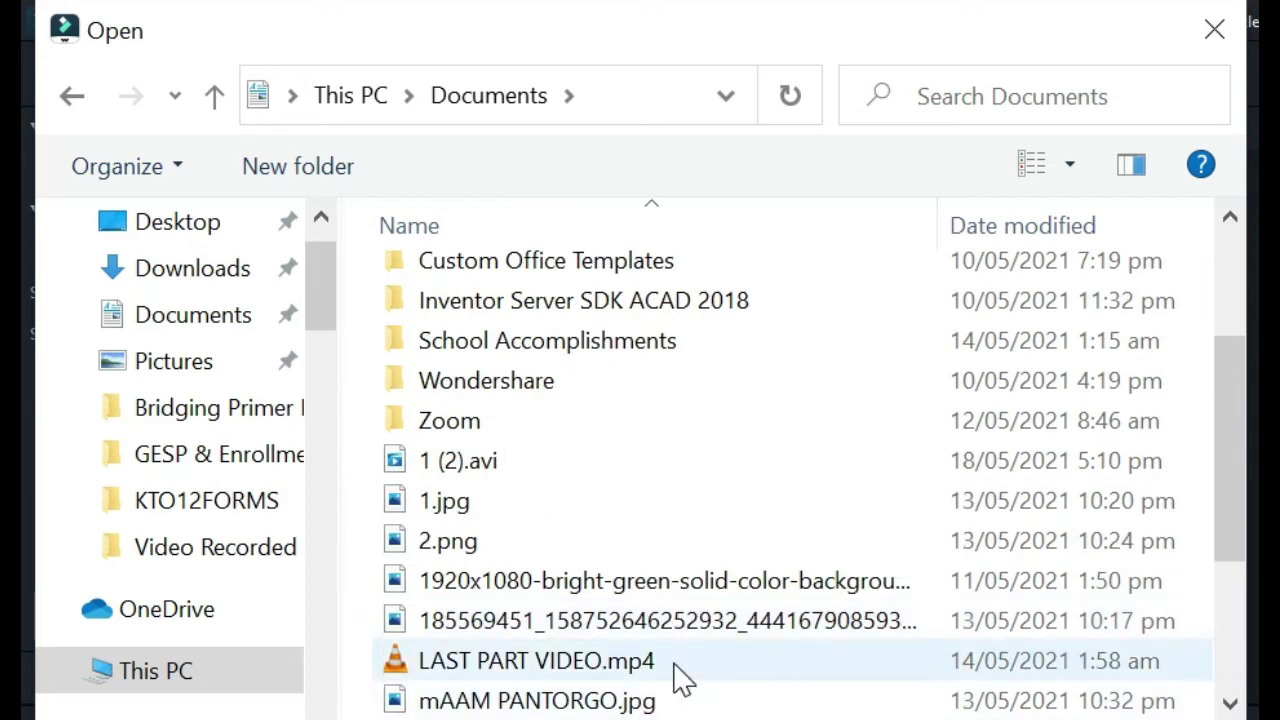
scroll(680, 678, down, 2)
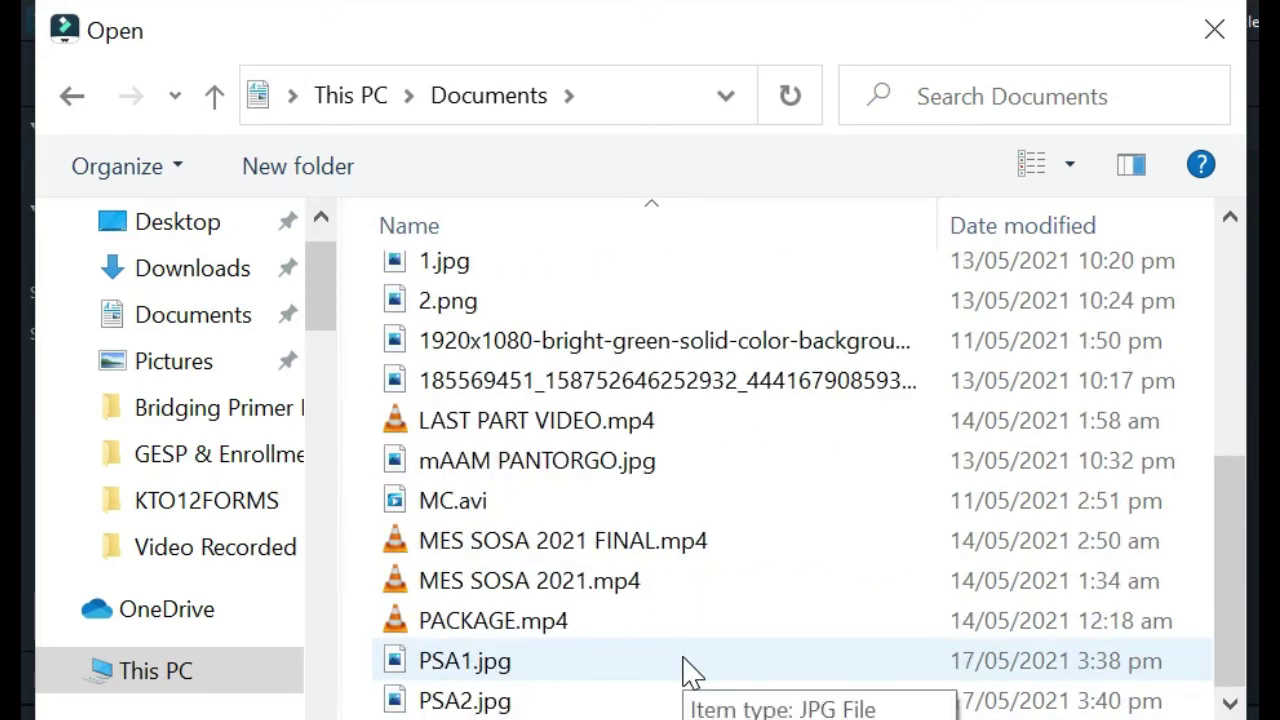
scroll(686, 668, up, 3)
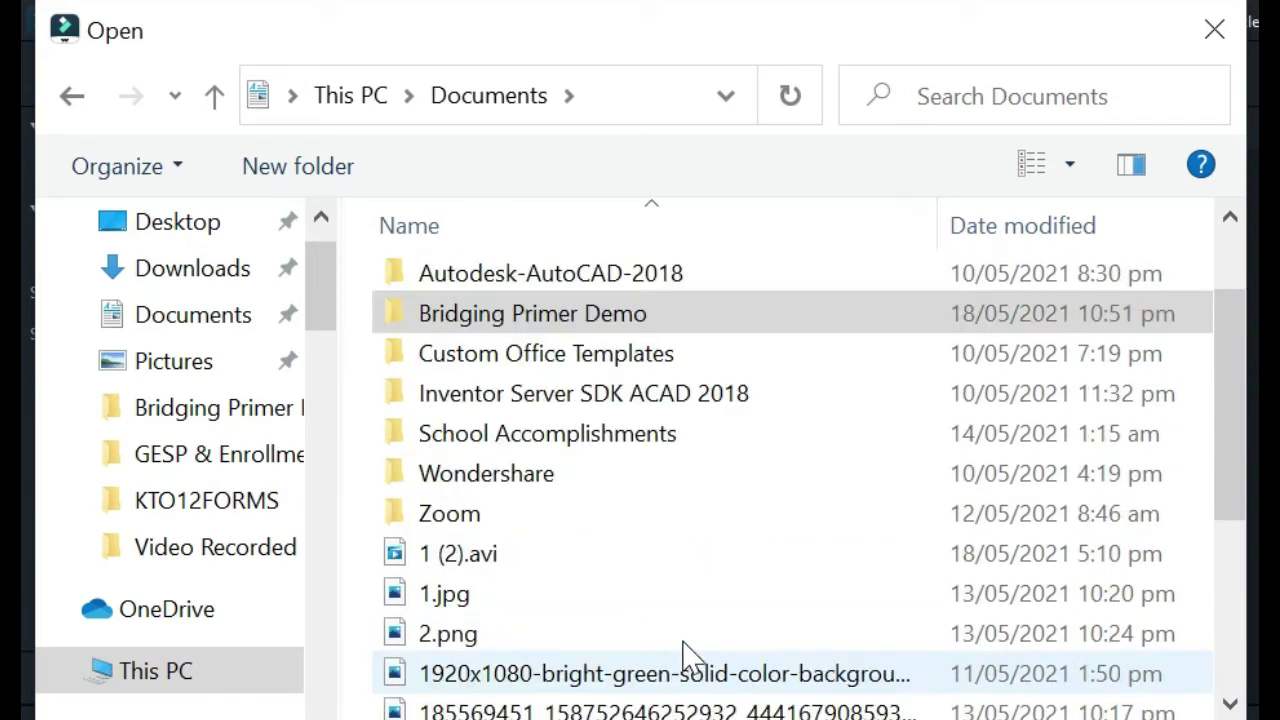
double_click(575, 436)
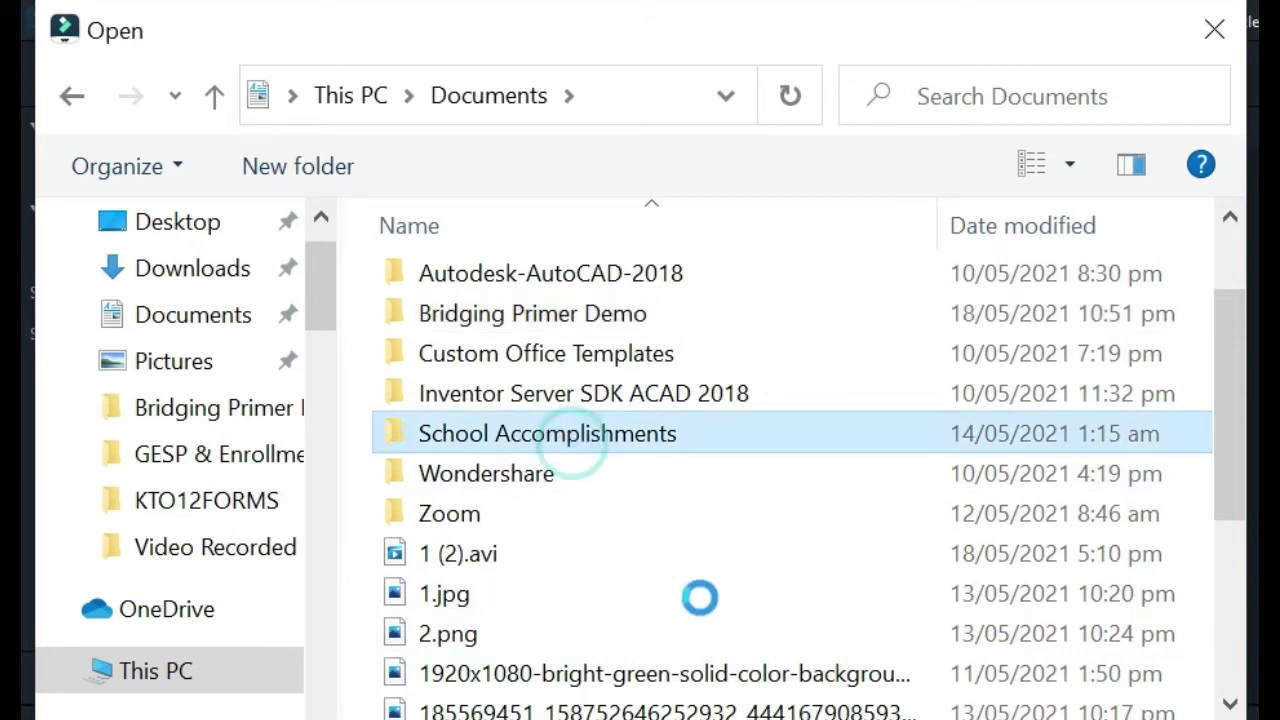
scroll(800, 550, down, 10)
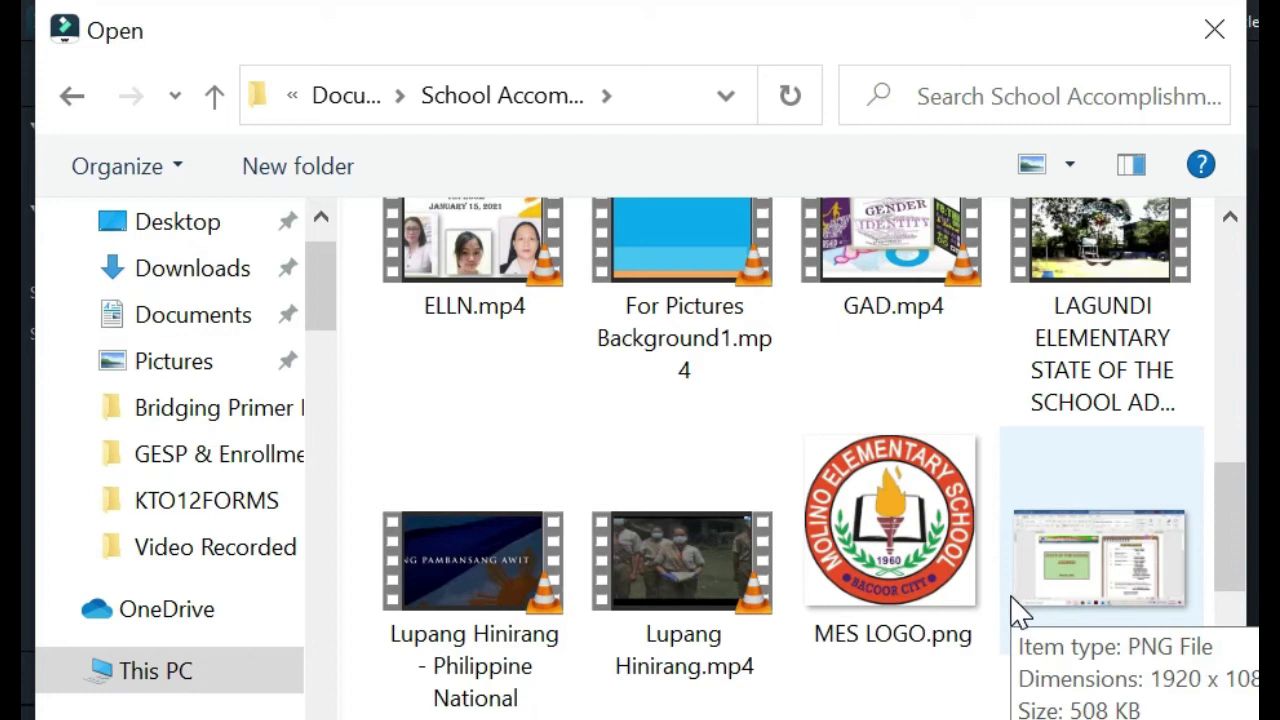
scroll(1012, 610, down, 2)
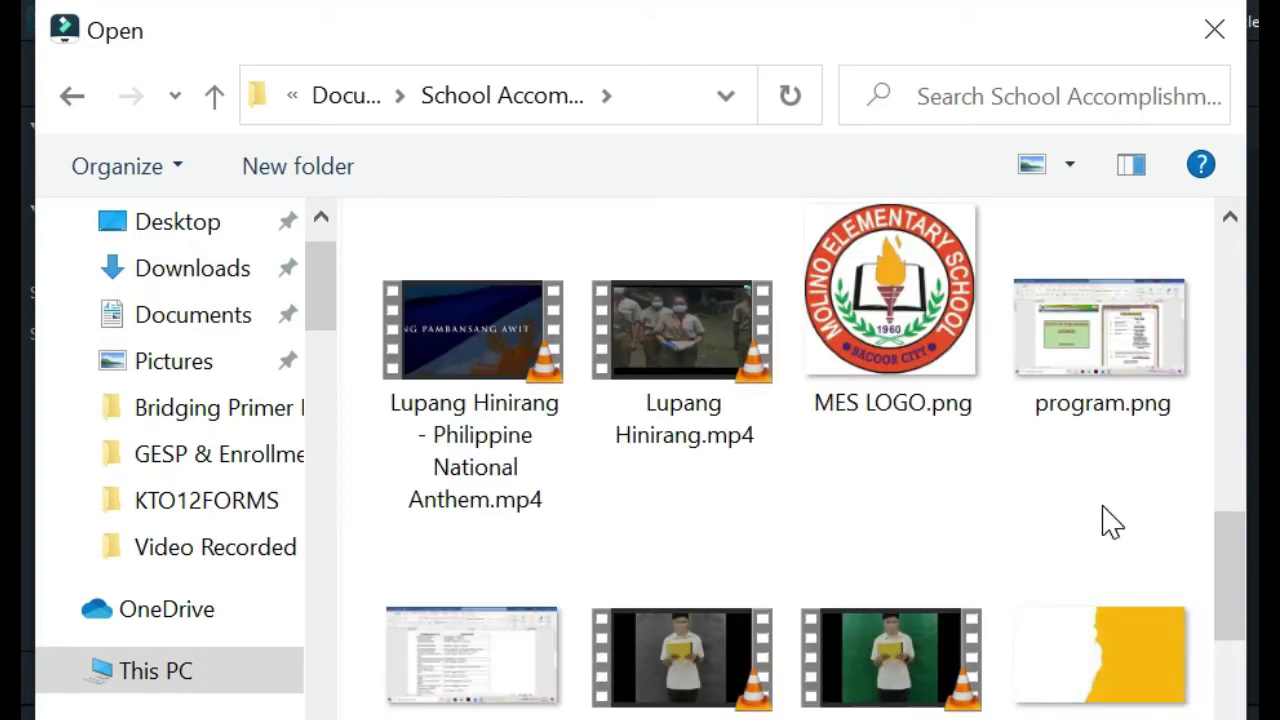
mouse_move(1063, 543)
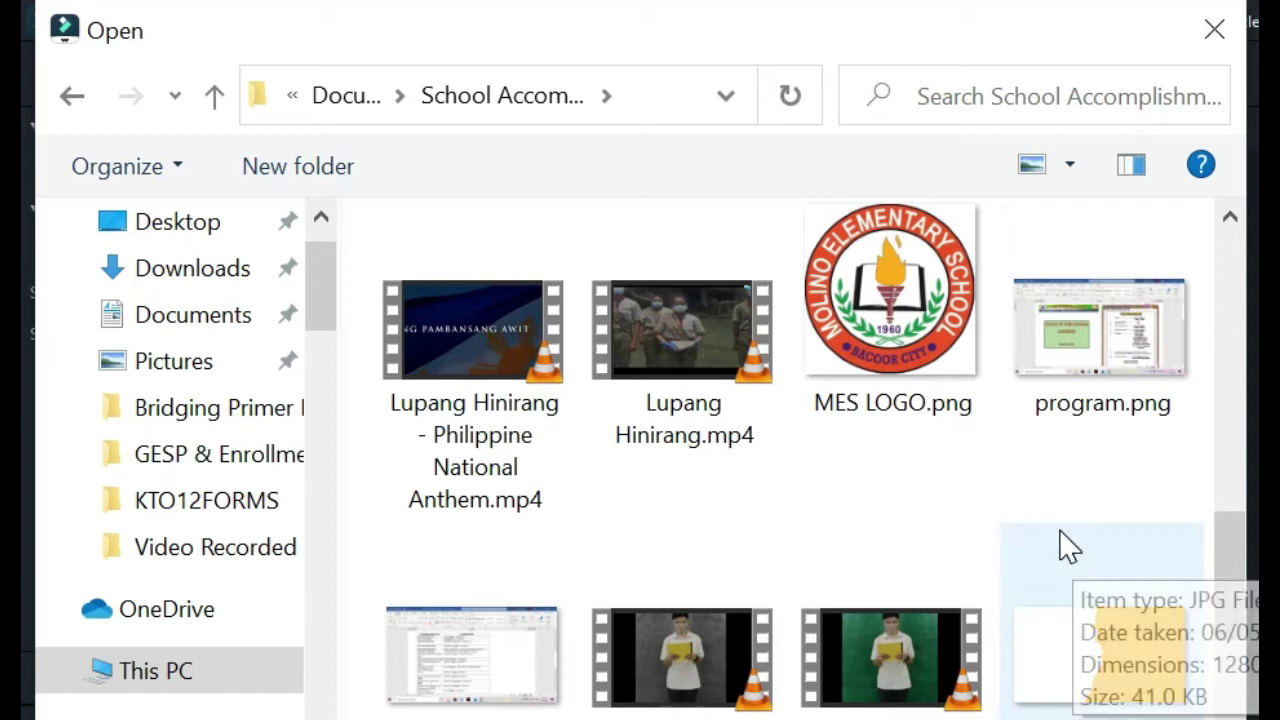
scroll(1063, 534, down, 3)
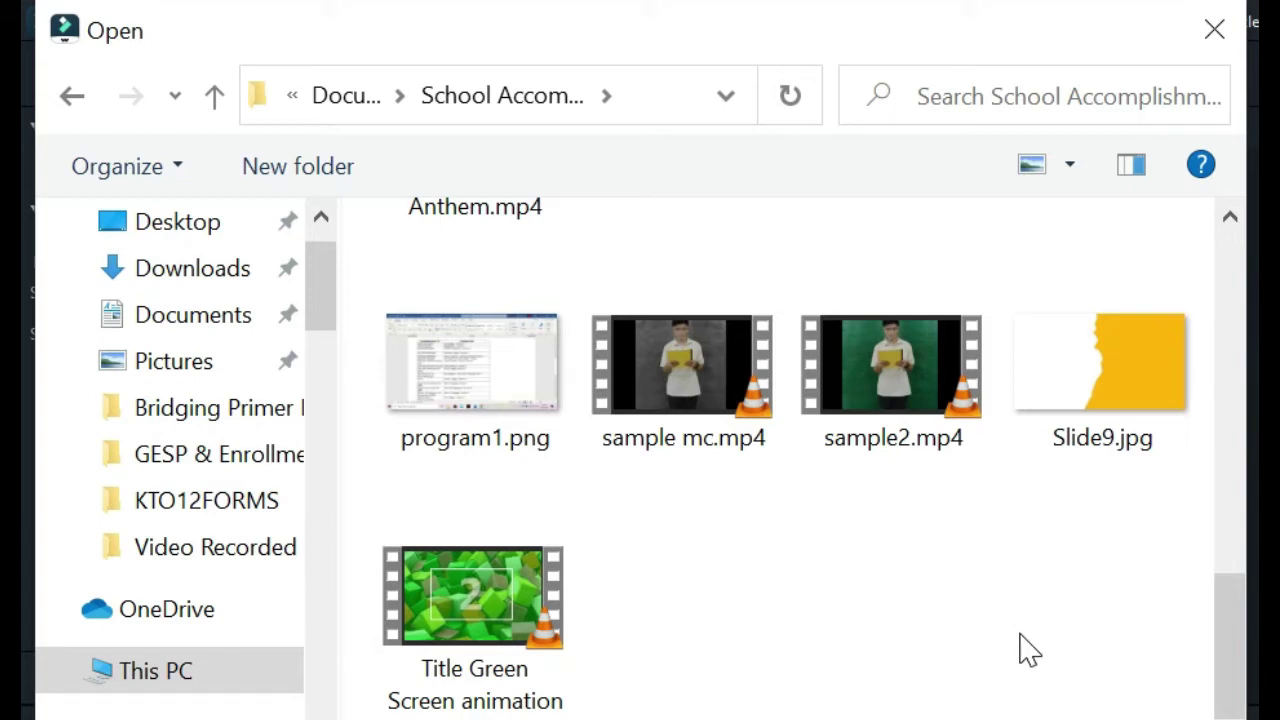
scroll(1022, 649, up, 3)
scroll(1022, 649, down, 2)
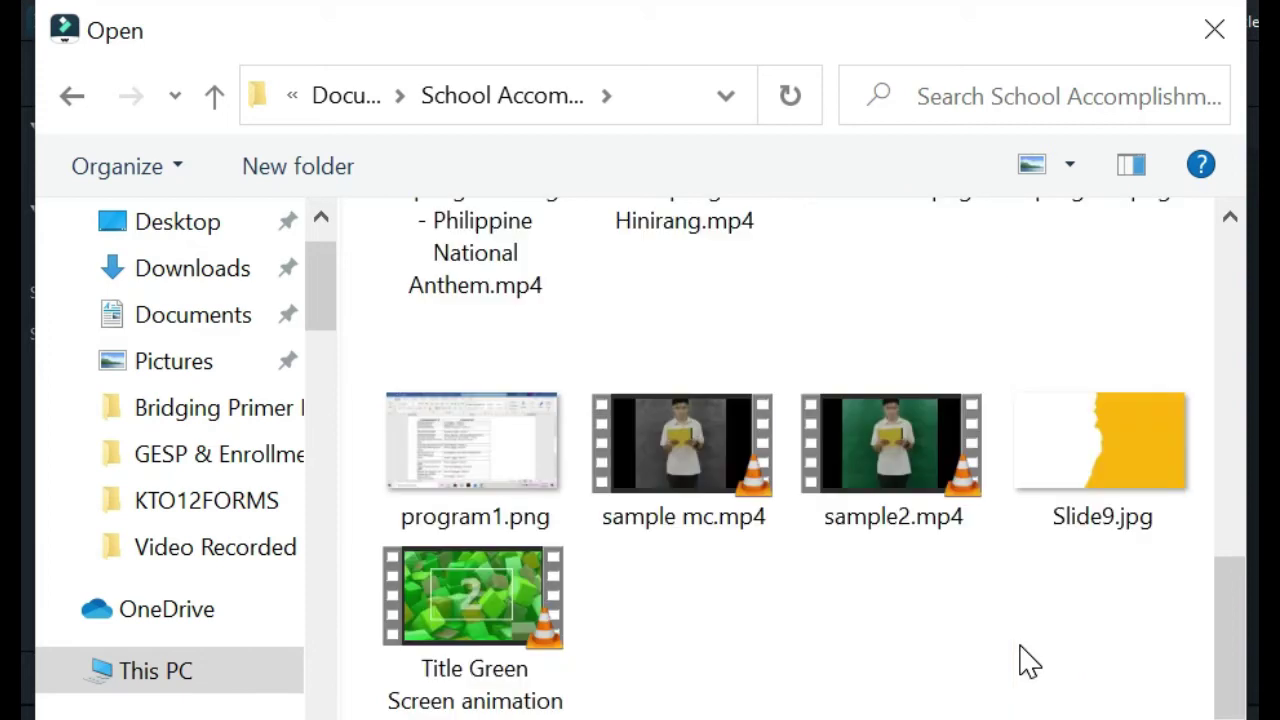
scroll(1023, 660, up, 3)
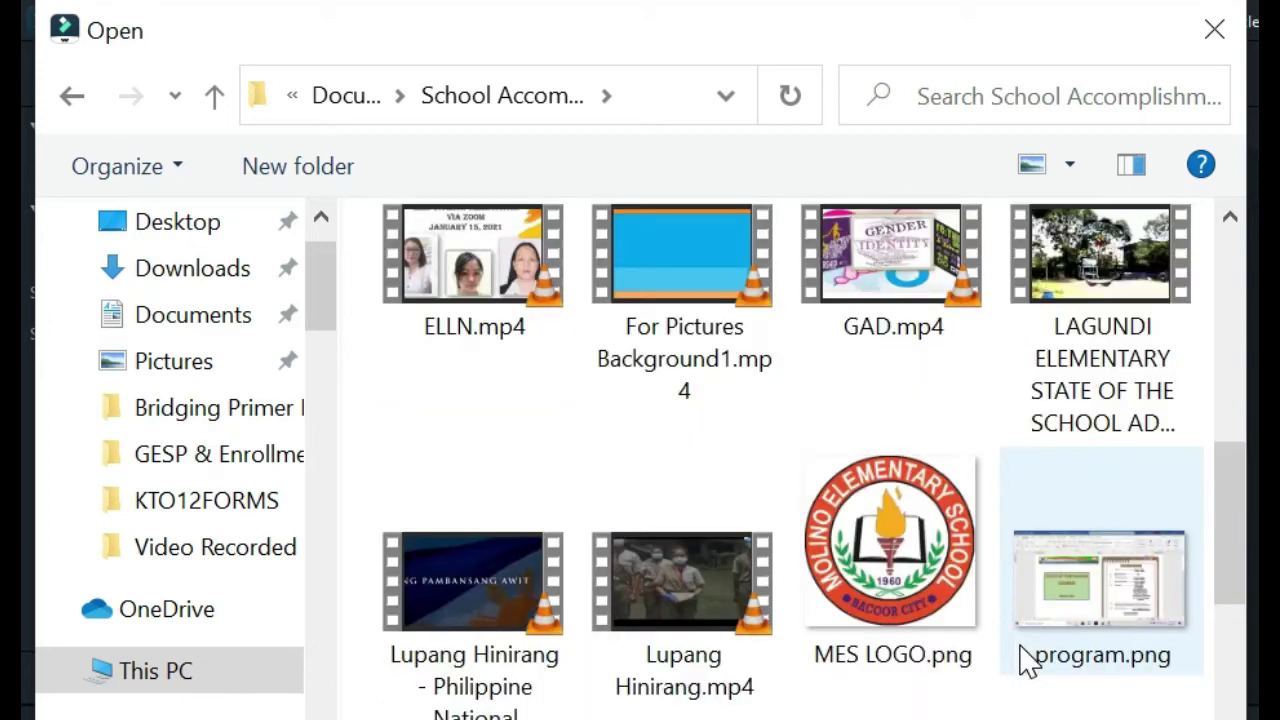
scroll(1048, 612, up, 5)
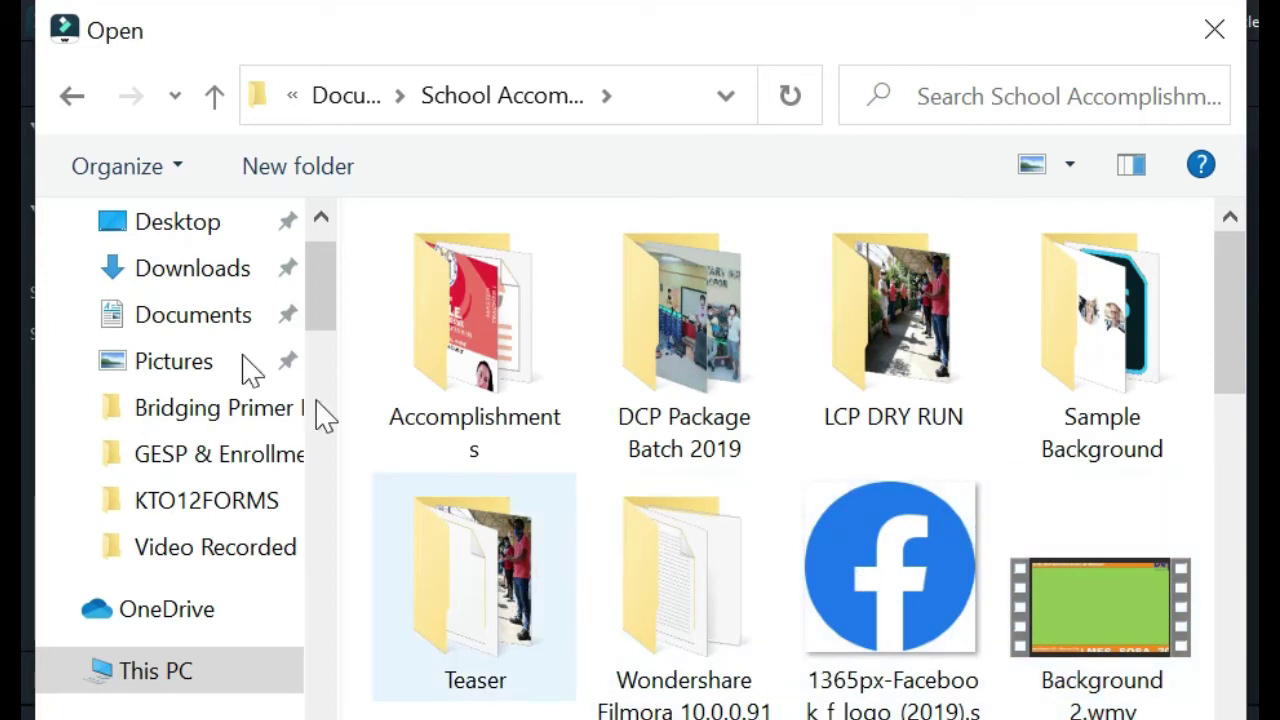
- Import the ROYALTY FREE Corporate and Soft Spring Landscape audio files from the Music folder in Downloads
click(172, 272)
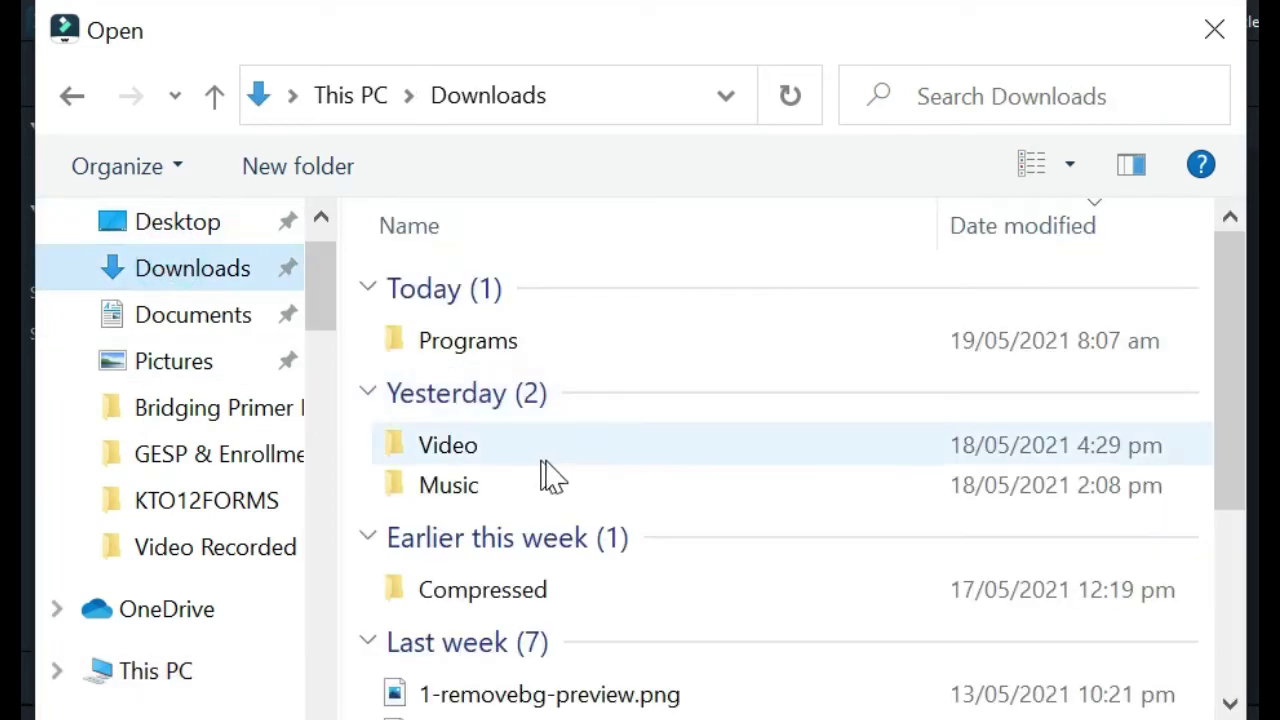
click(510, 490)
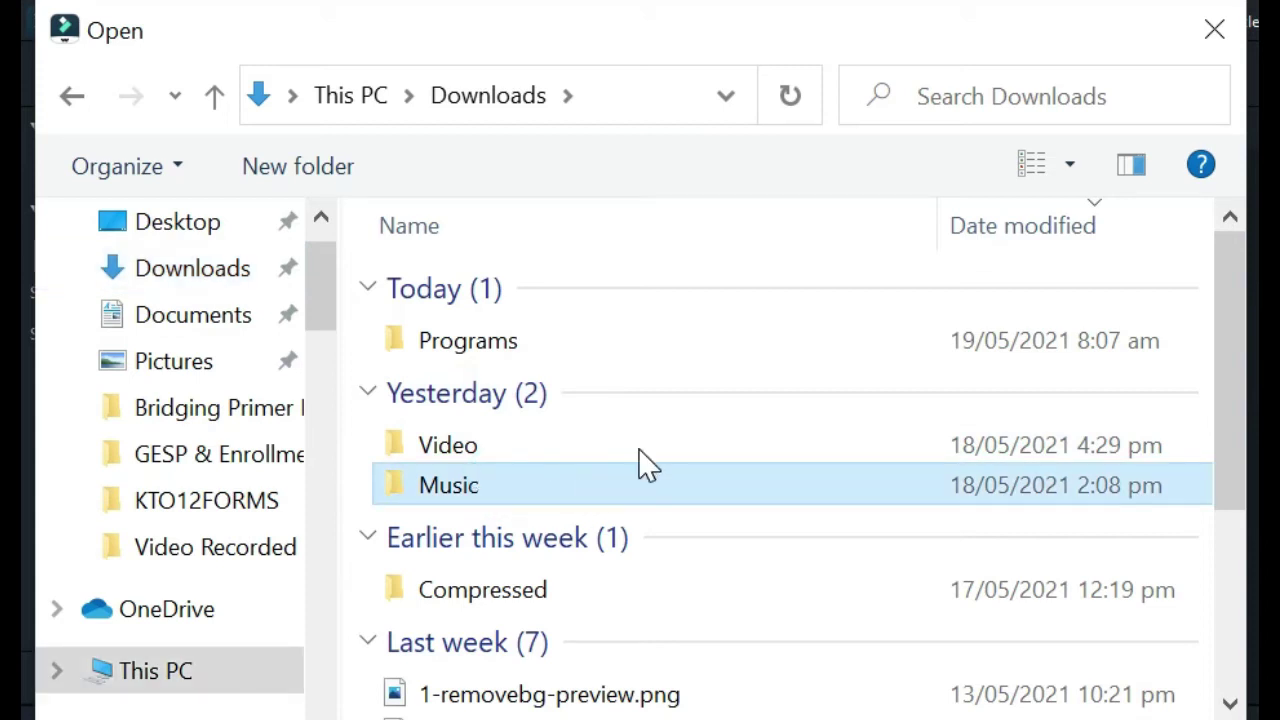
drag(580, 434, 584, 274)
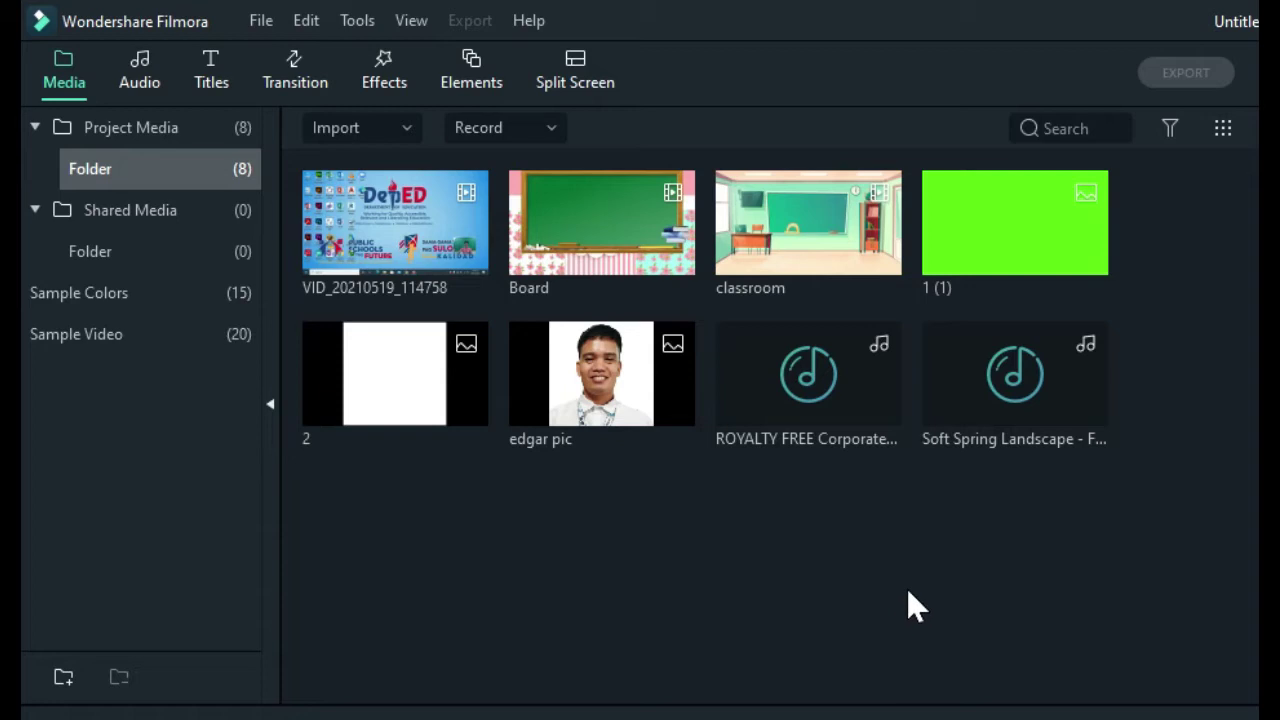
click(837, 493)
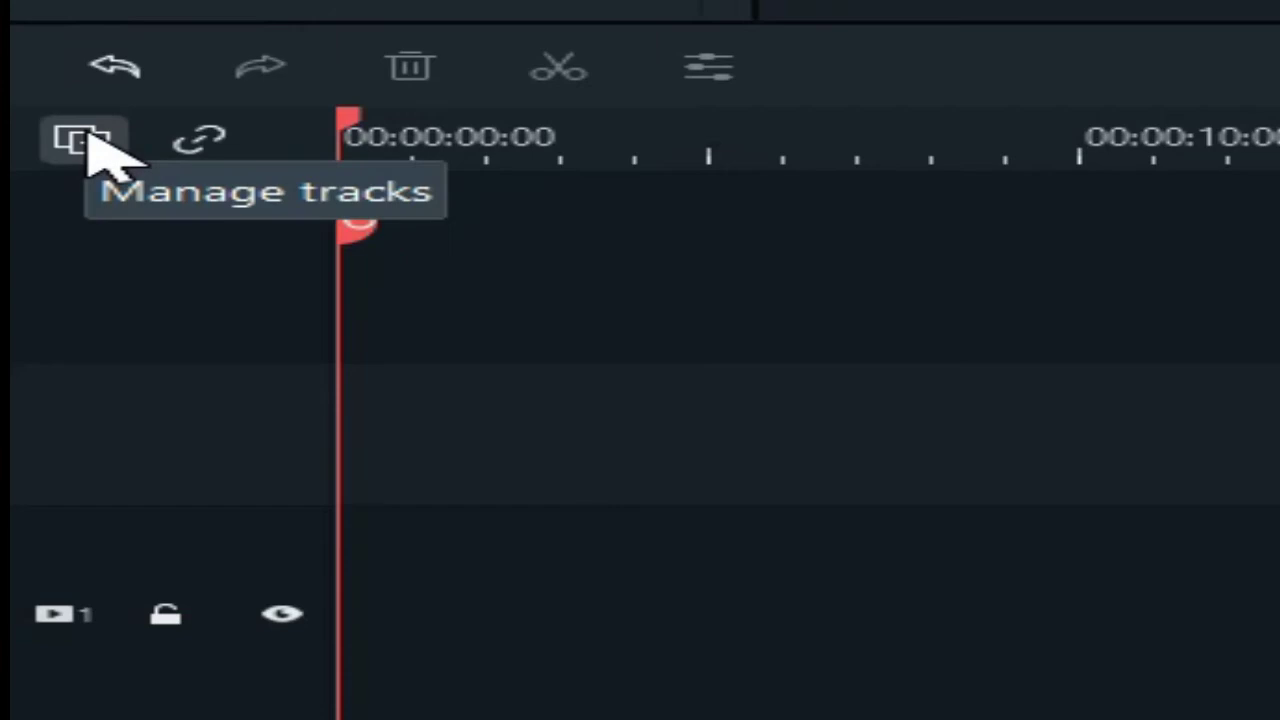
- Add one video track and one audio track to the timeline
click(98, 150)
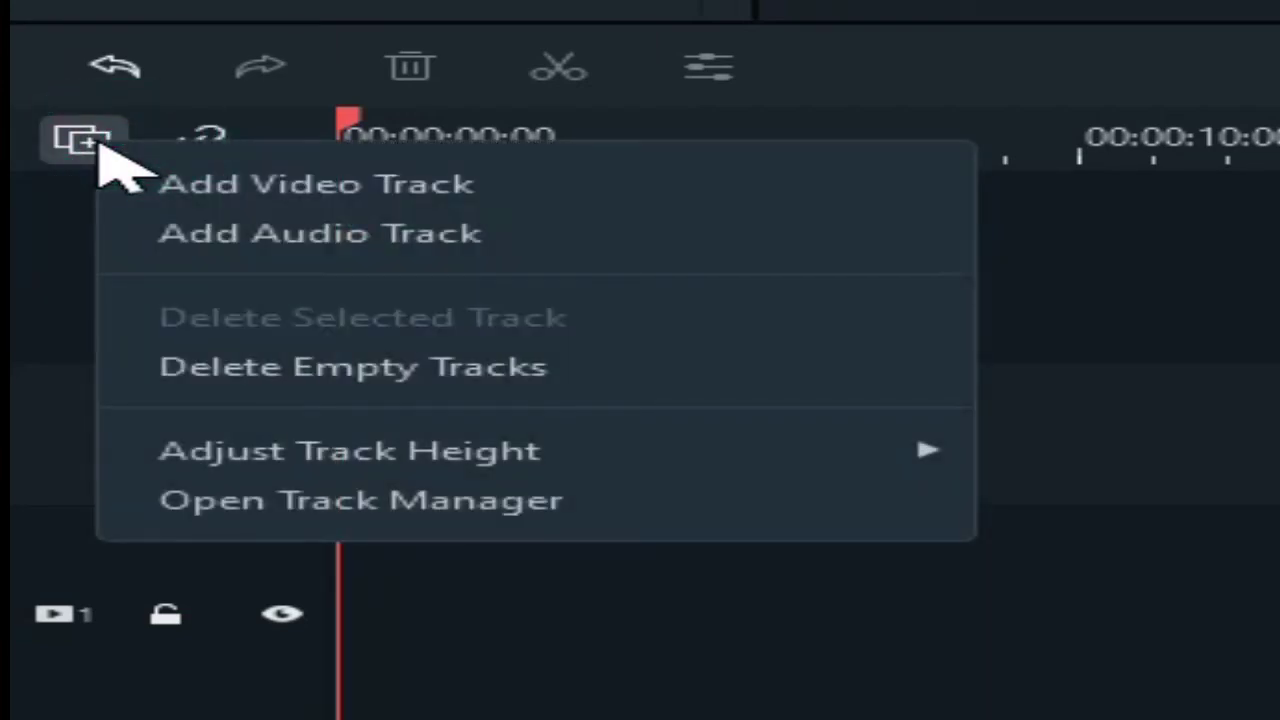
click(995, 560)
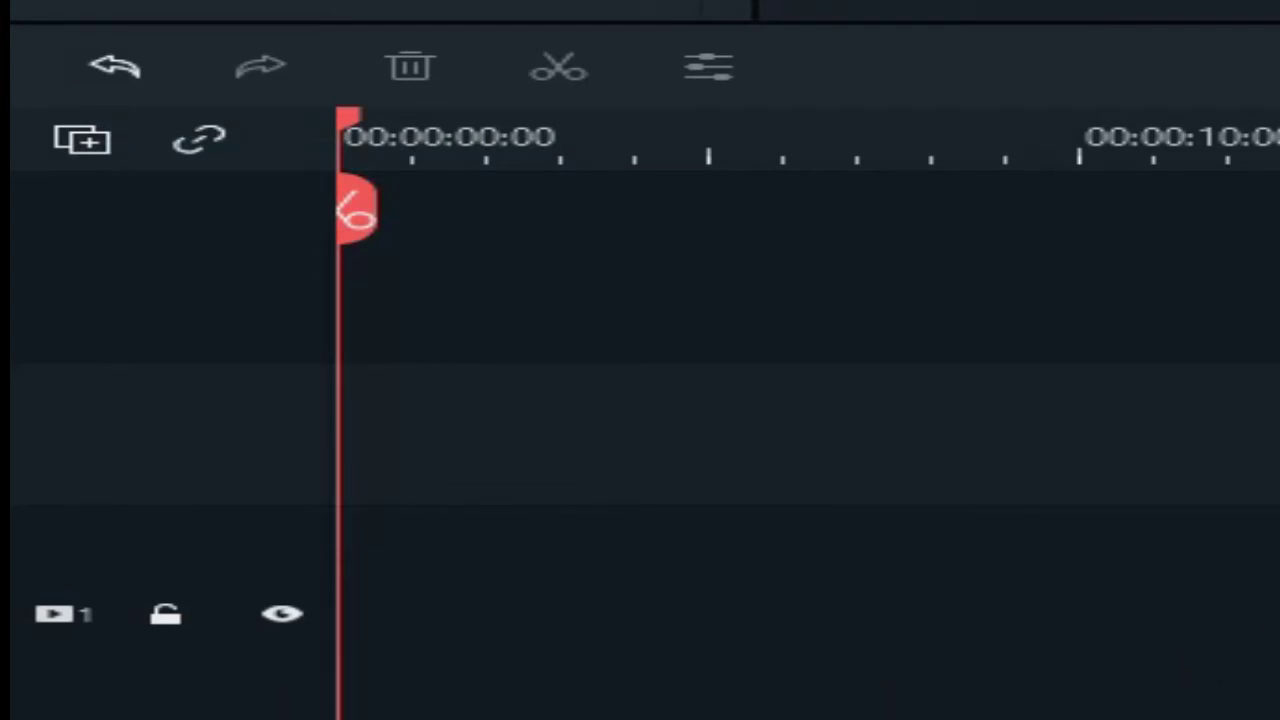
click(118, 142)
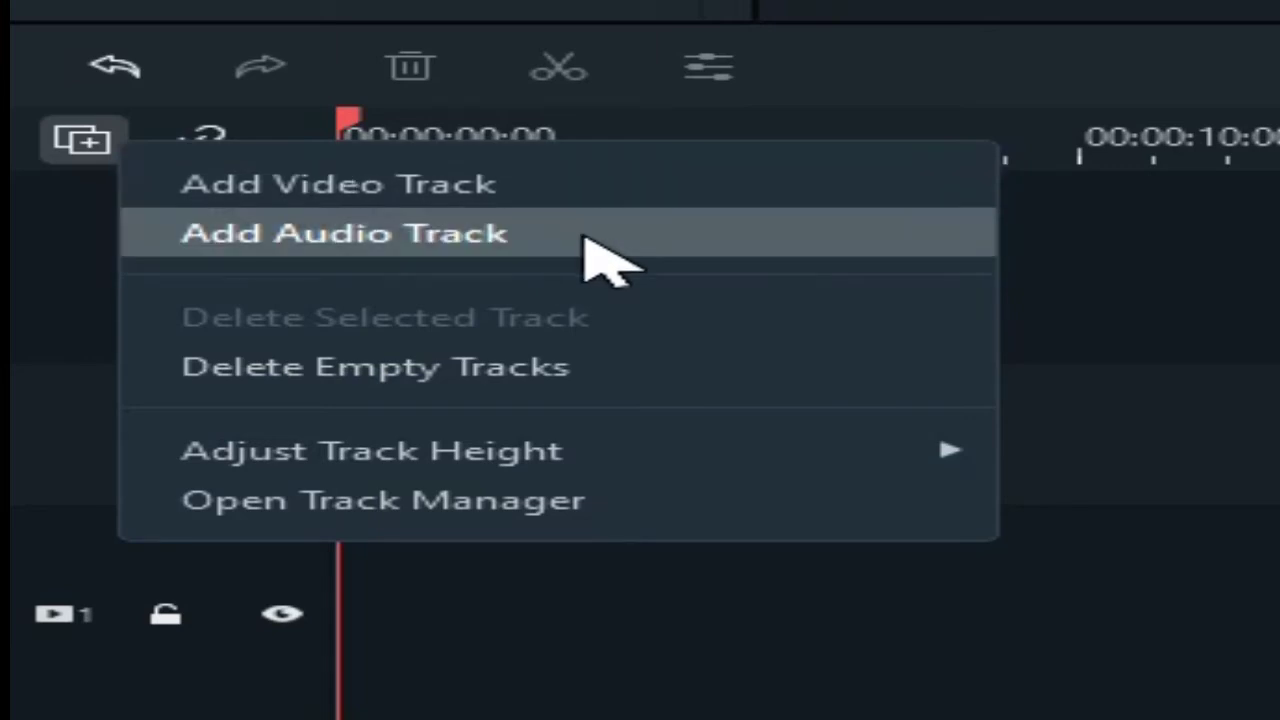
click(578, 190)
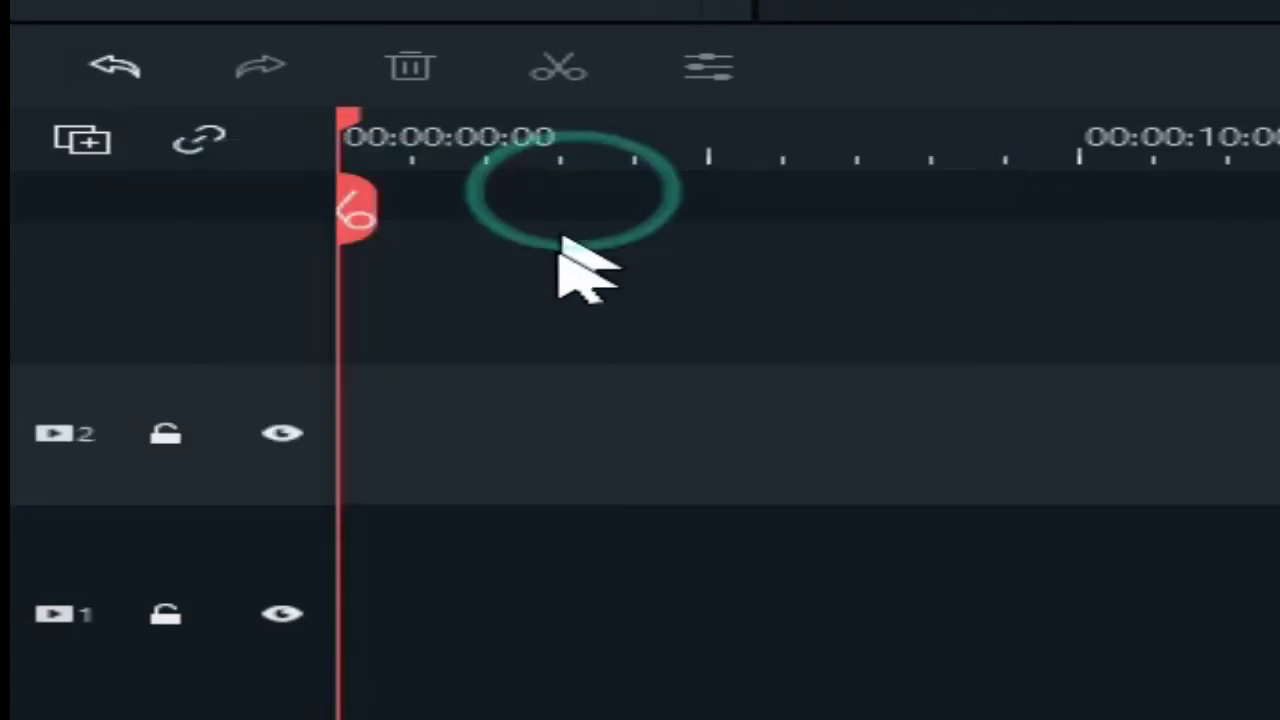
click(62, 145)
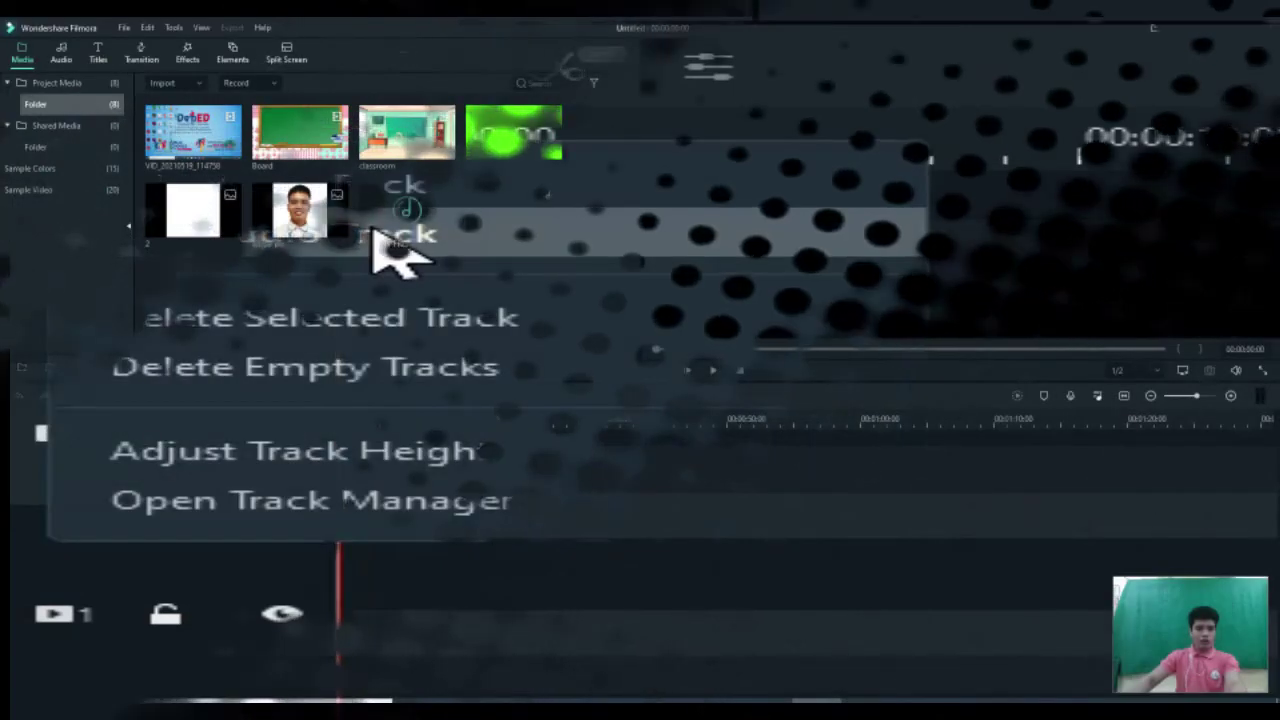
click(378, 235)
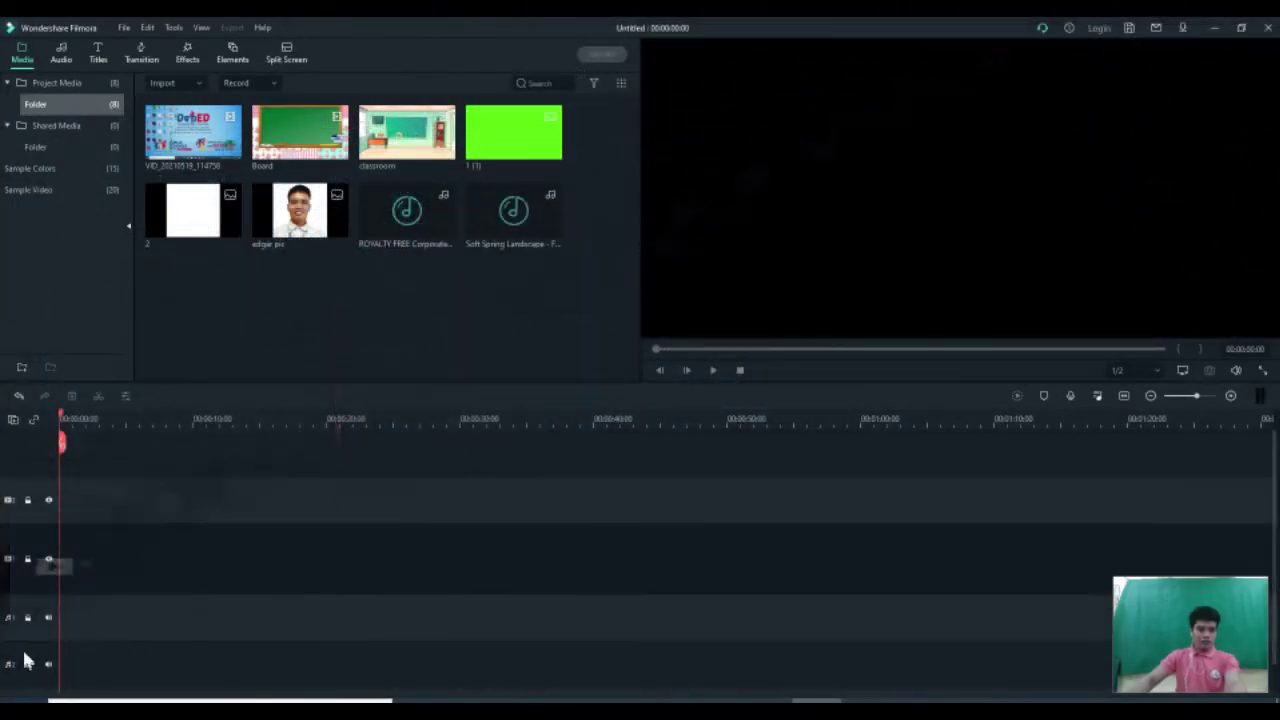
click(106, 498)
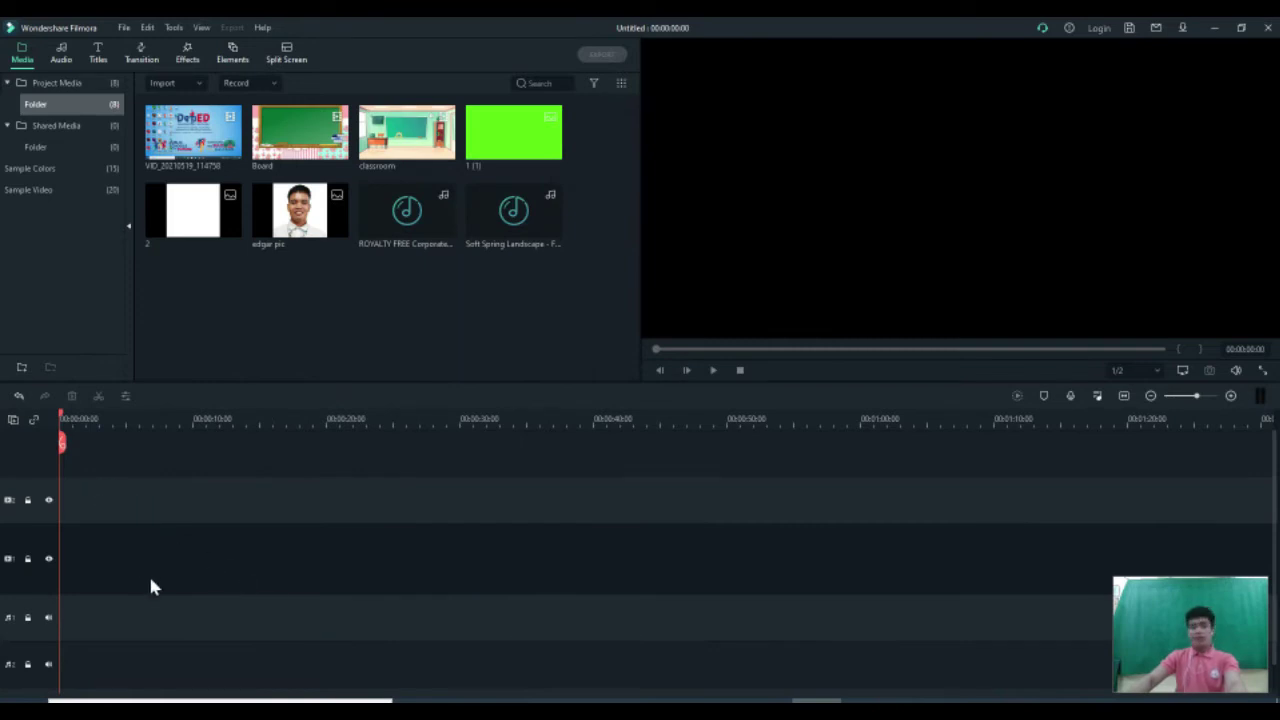
click(141, 617)
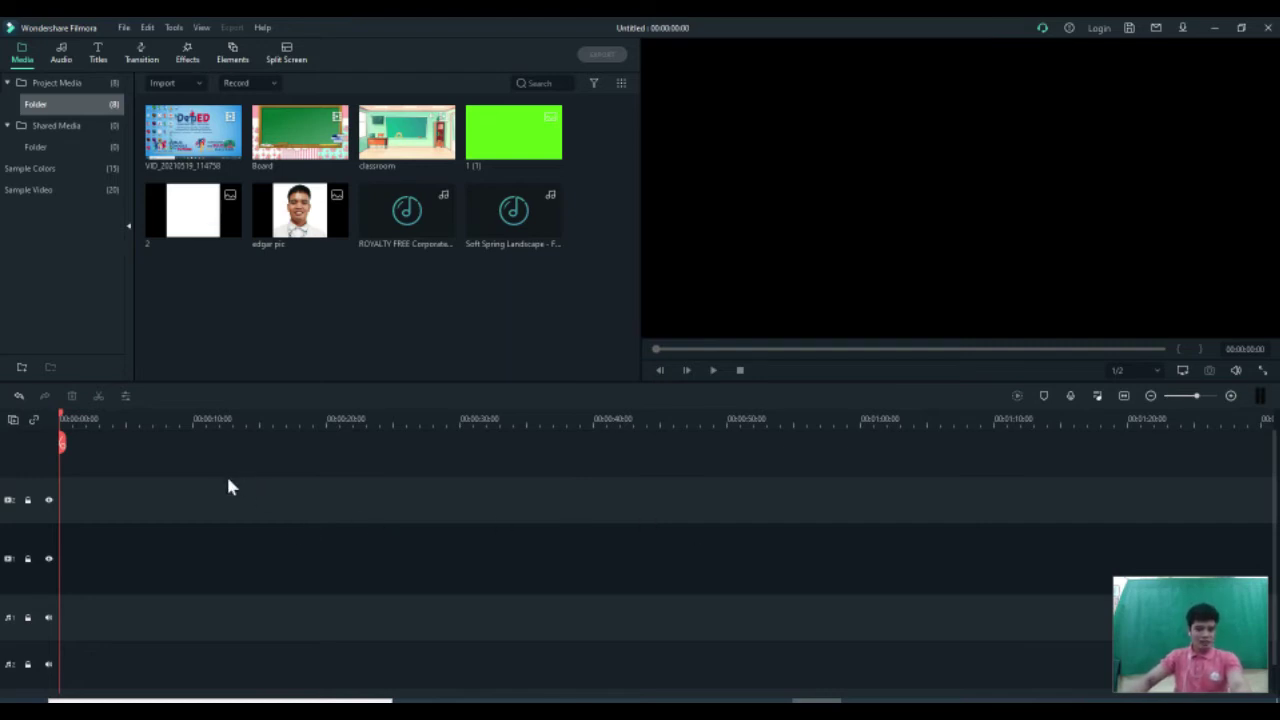
drag(143, 505, 203, 583)
drag(137, 626, 205, 666)
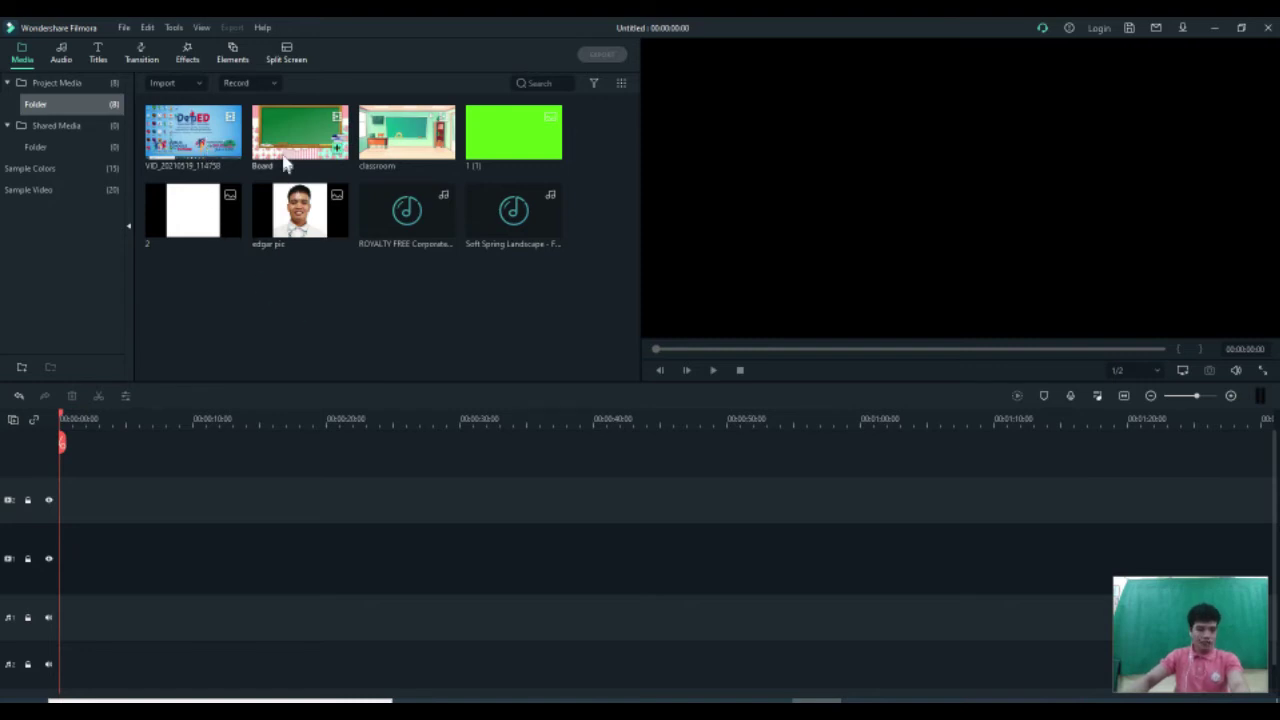
- Place the classroom clip at the start of video track 1, keeping the project settings at 1920 x 1080 25fps
drag(345, 301, 138, 566)
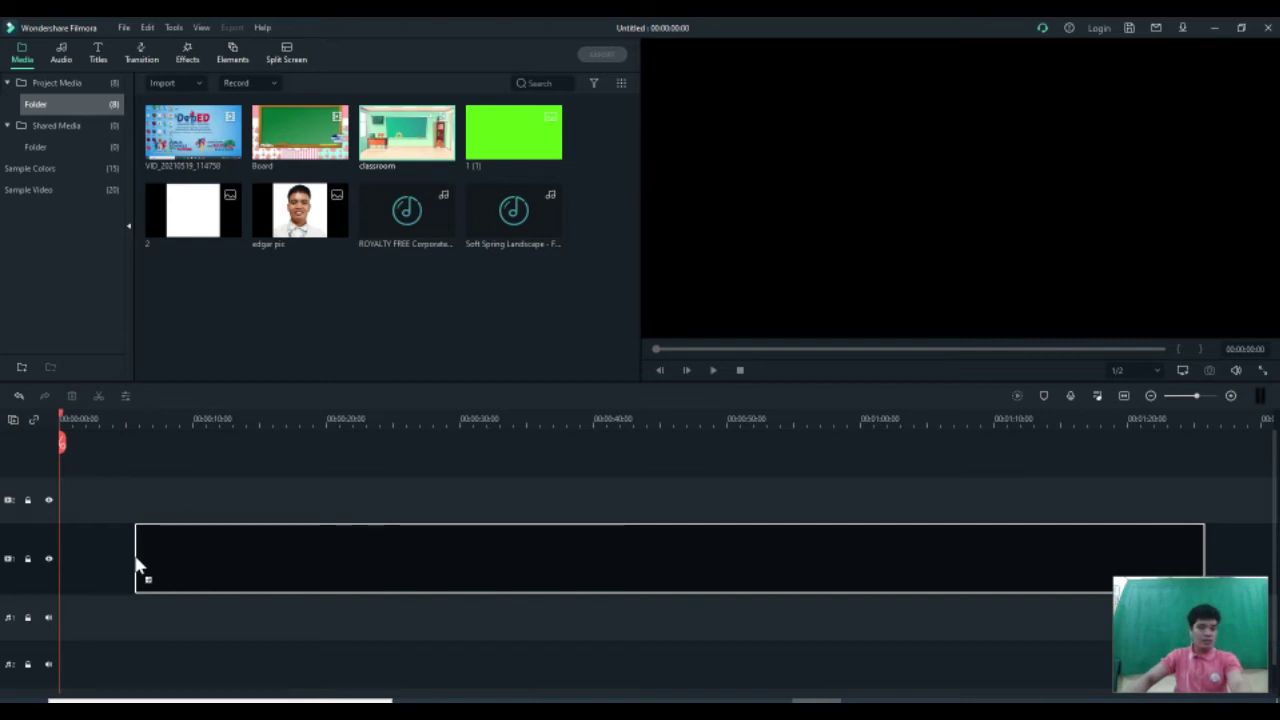
drag(138, 566, 131, 566)
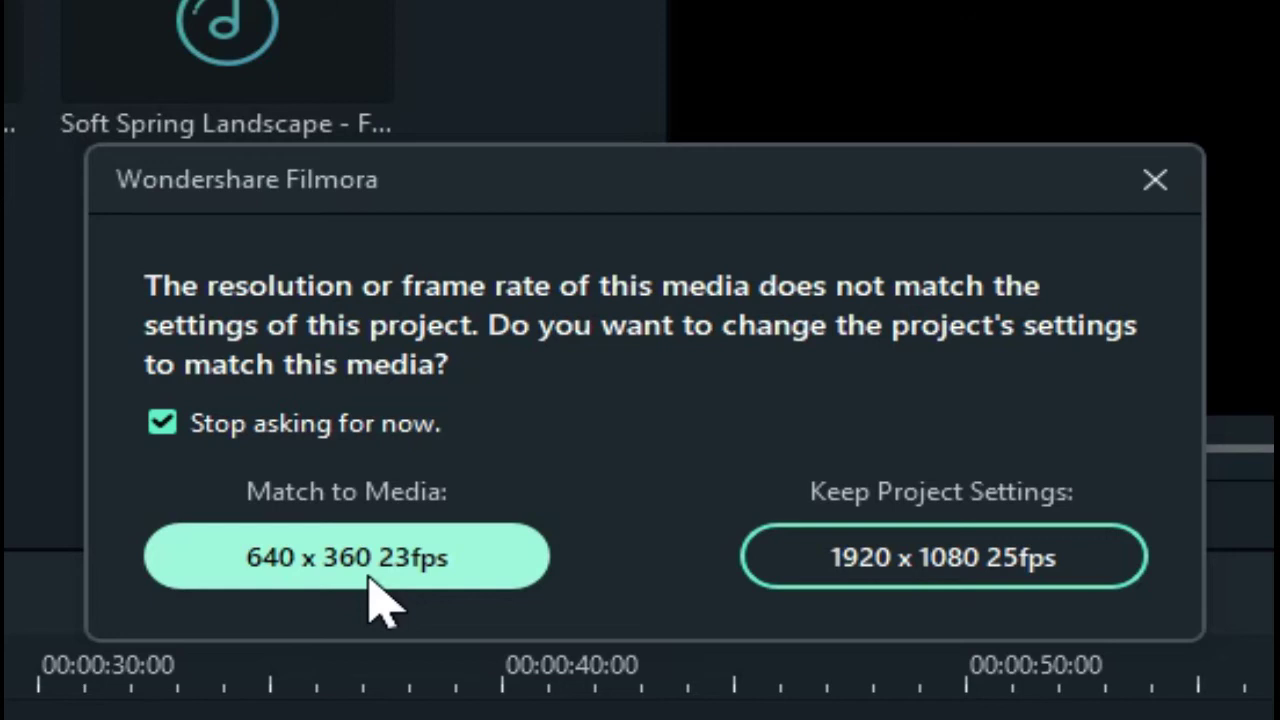
click(910, 560)
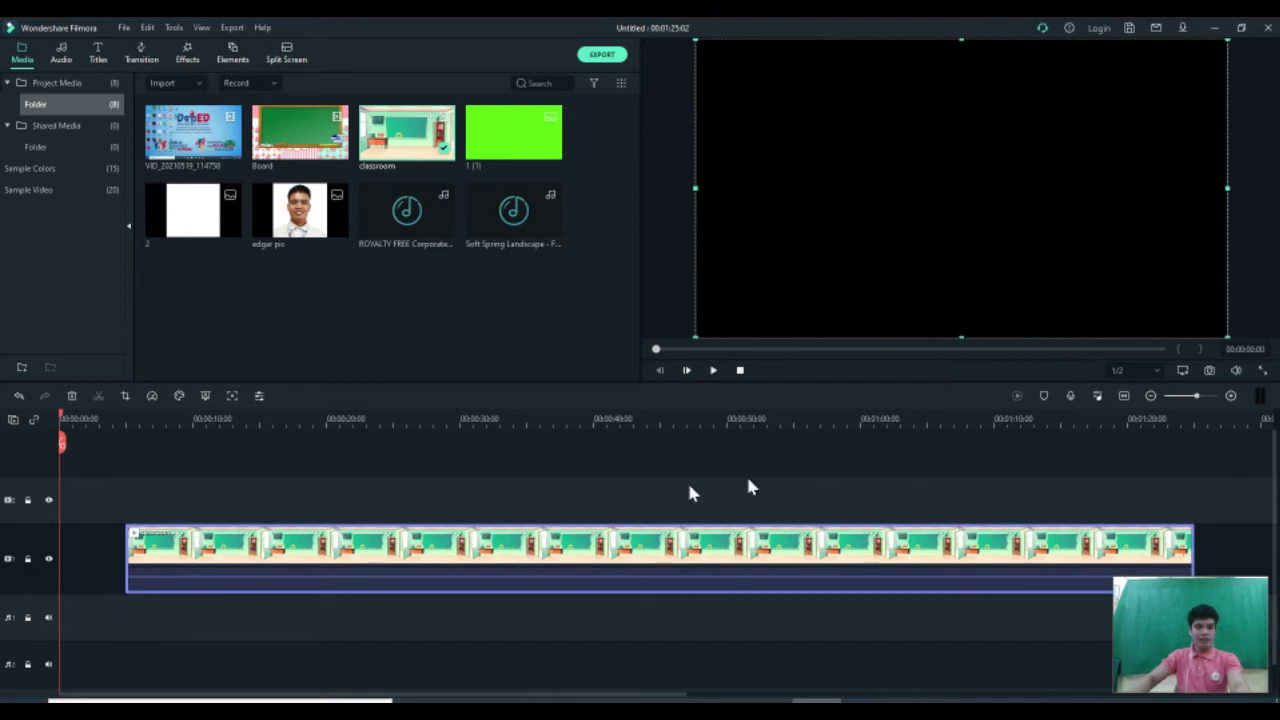
drag(465, 541, 418, 562)
click(378, 560)
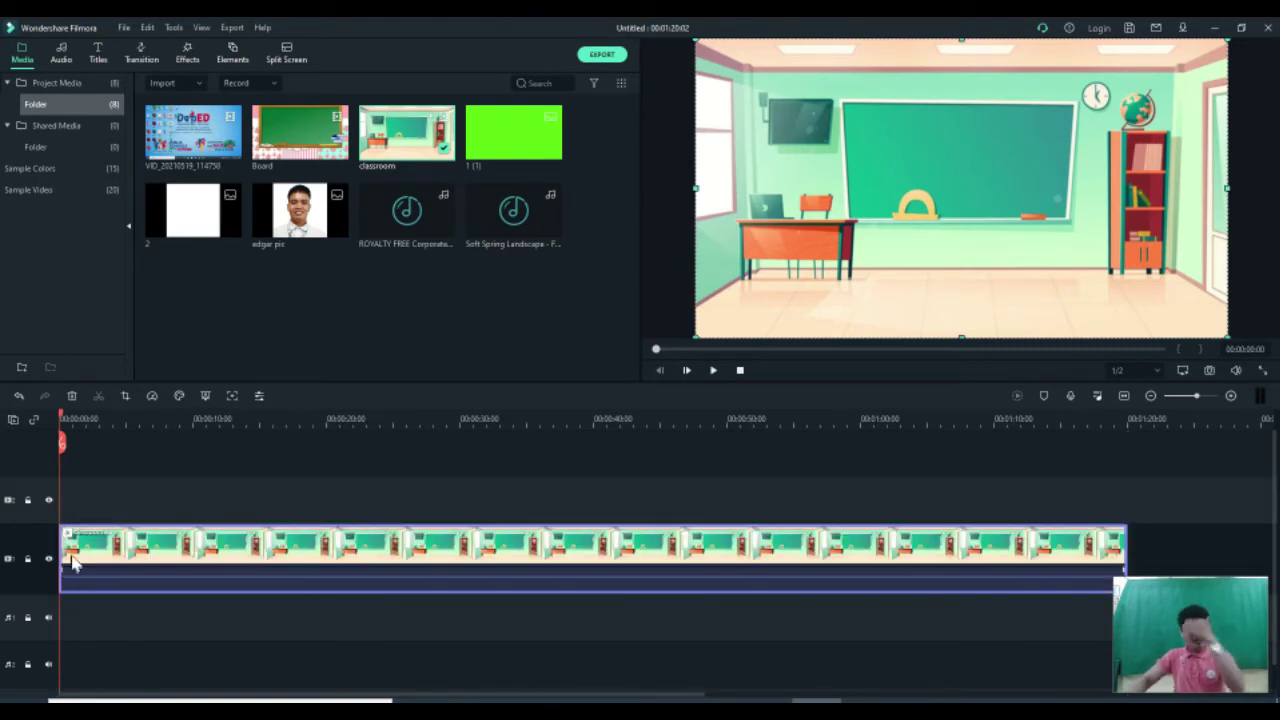
- Move the classroom clip up to video track 2 and place the VID_20210519 video at the start of video track 1
click(199, 494)
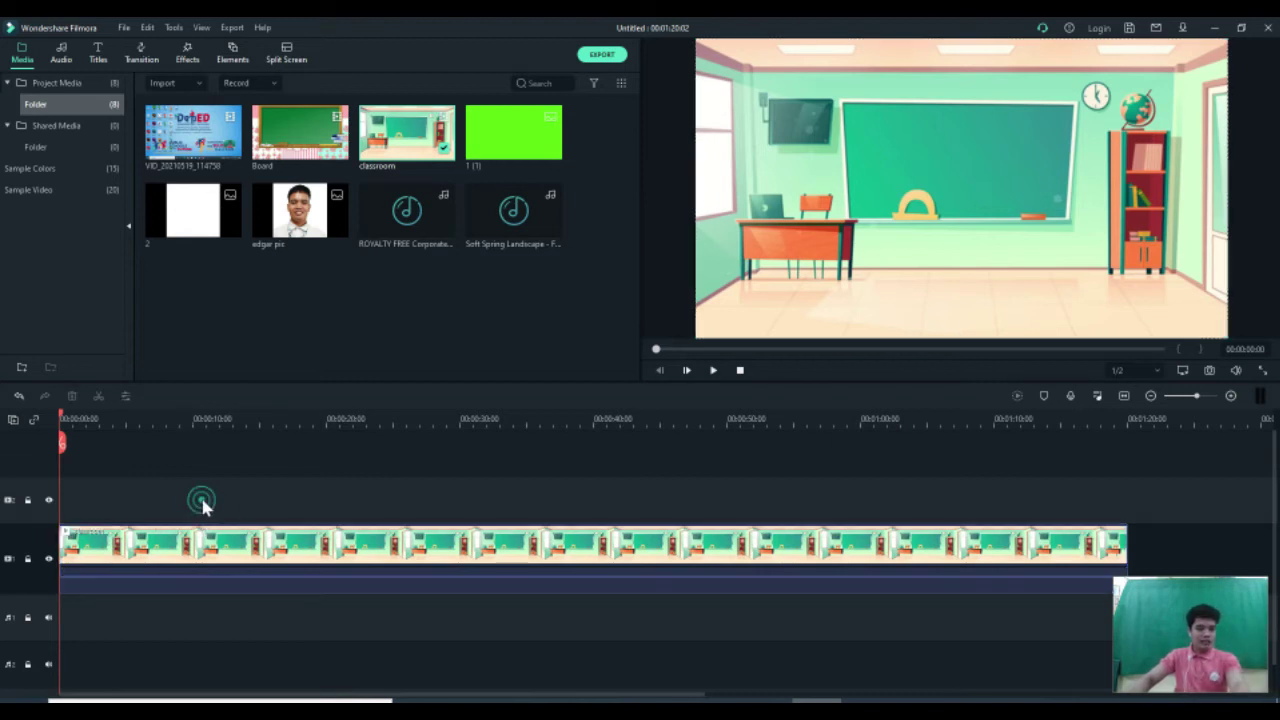
click(248, 540)
drag(248, 520, 248, 510)
drag(205, 150, 130, 562)
click(208, 614)
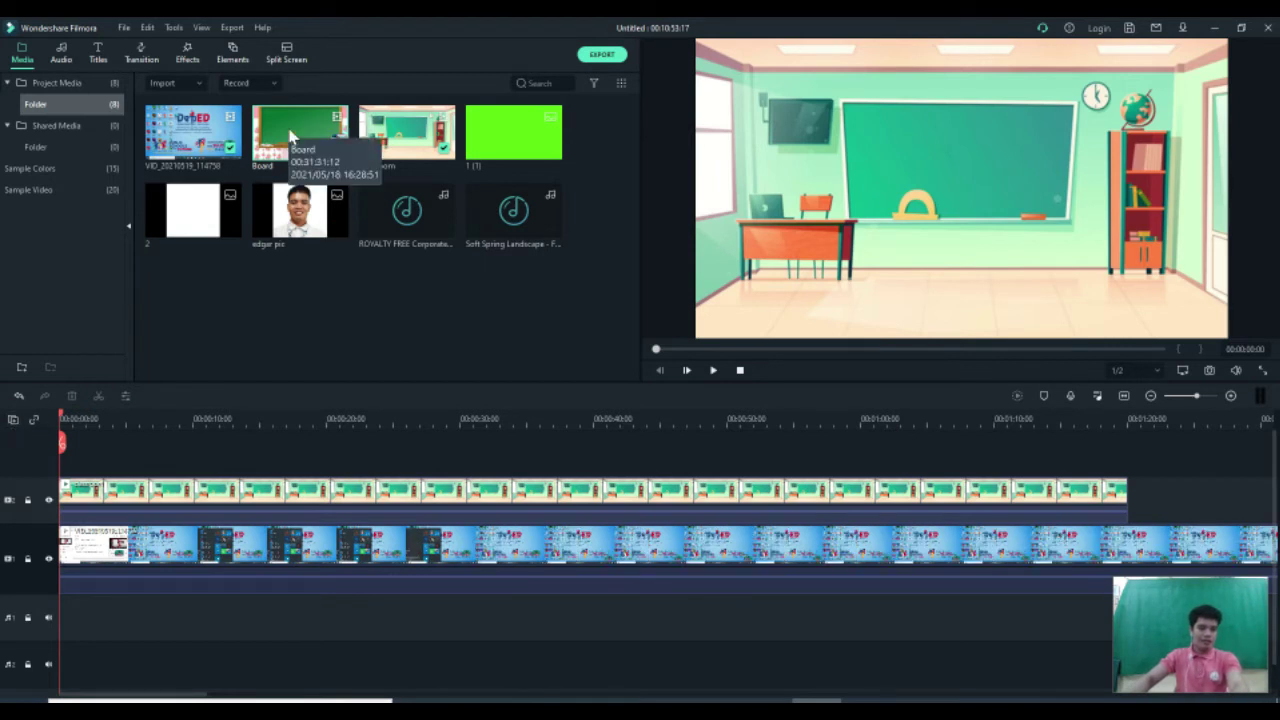
- Try placing the Board clip on a new video track above the classroom clip, starting at about 6 seconds, and remove it
drag(291, 136, 276, 230)
drag(218, 355, 141, 464)
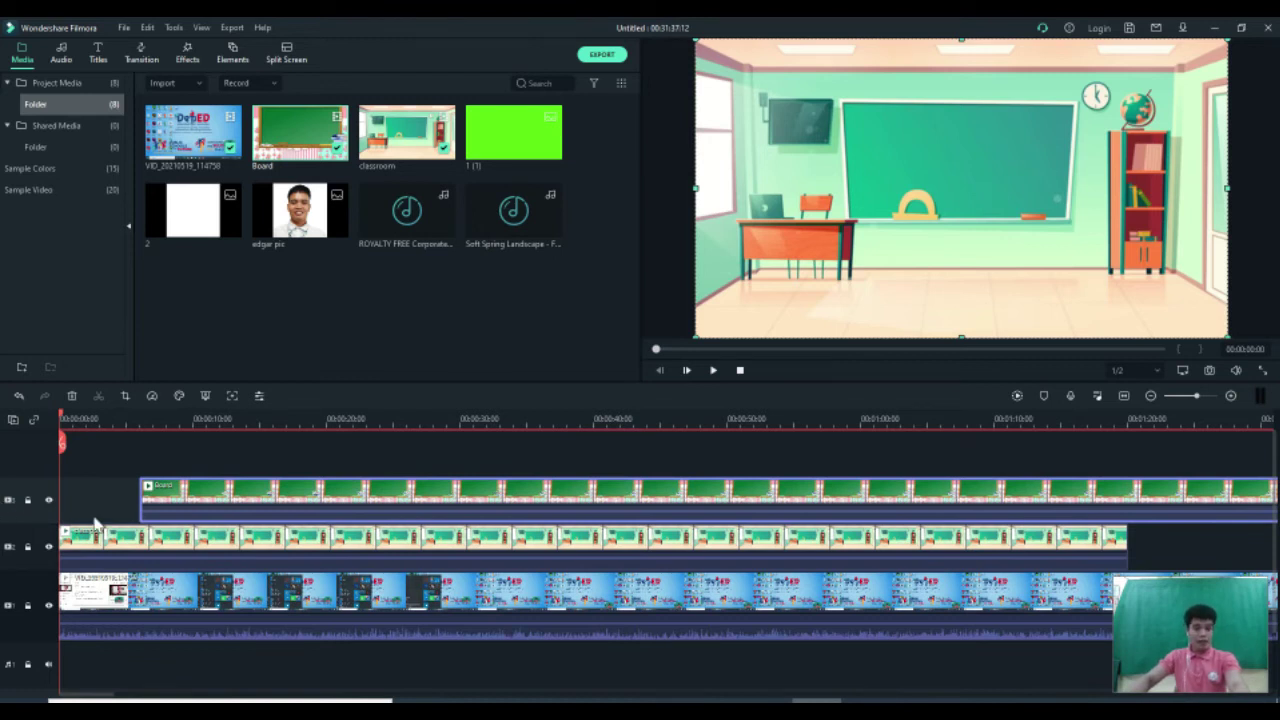
key(Delete)
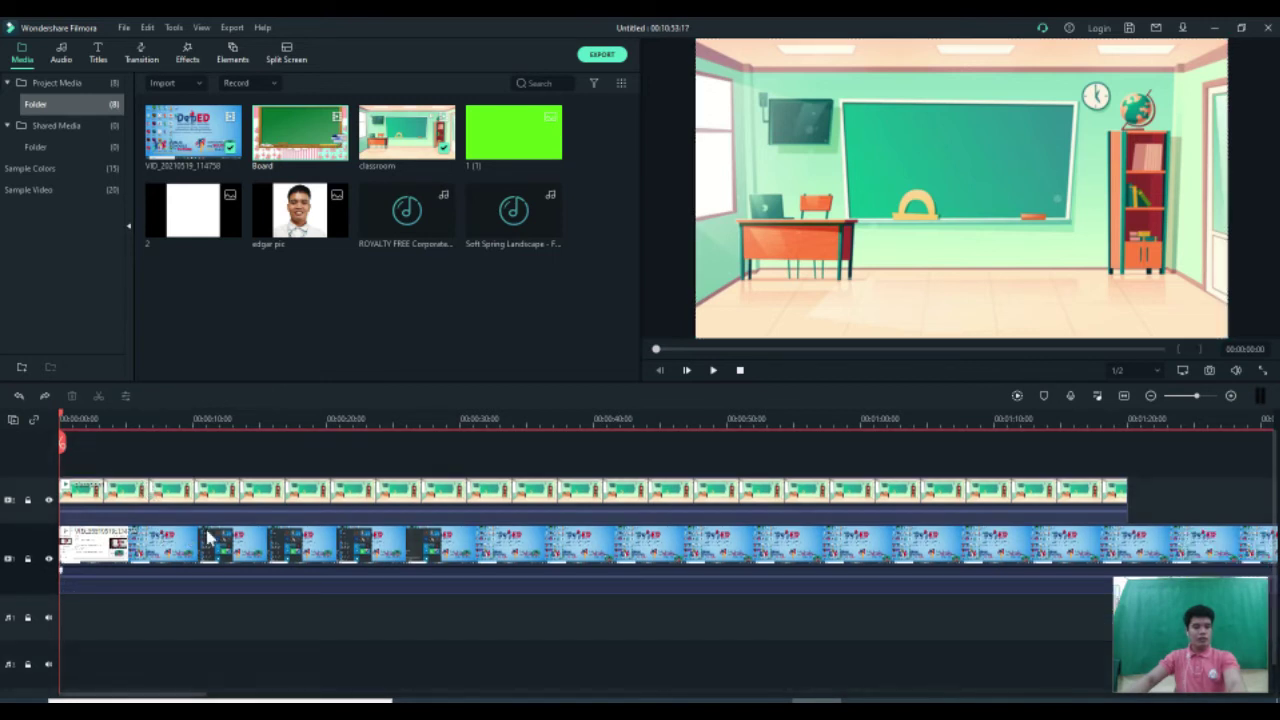
- Remove the VID_20210519 video from video track 1 and move the classroom clip back down to that track
click(230, 537)
key(Delete)
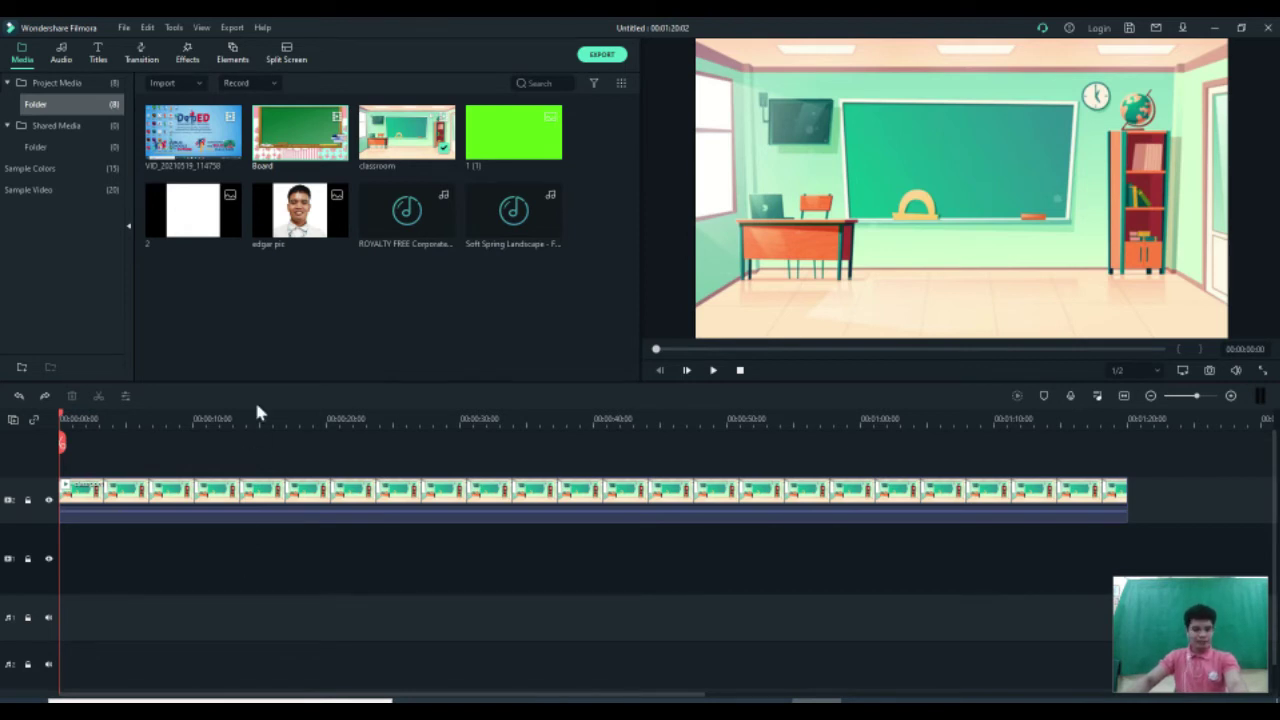
click(251, 500)
mouse_move(249, 493)
mouse_down()
mouse_move(243, 563)
mouse_move(240, 509)
mouse_up()
- Try placing the portrait picture on video track 2 and image 2 on a track above it, and undo both placements
drag(294, 236, 163, 510)
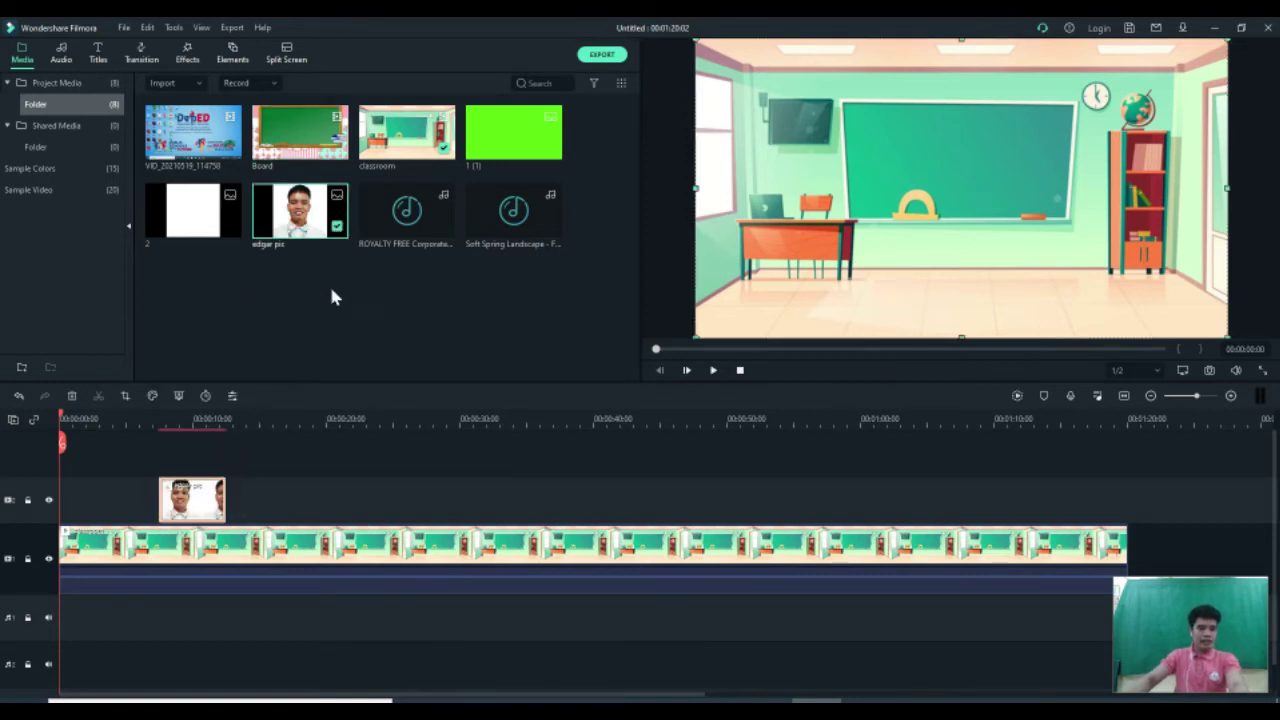
drag(200, 222, 250, 525)
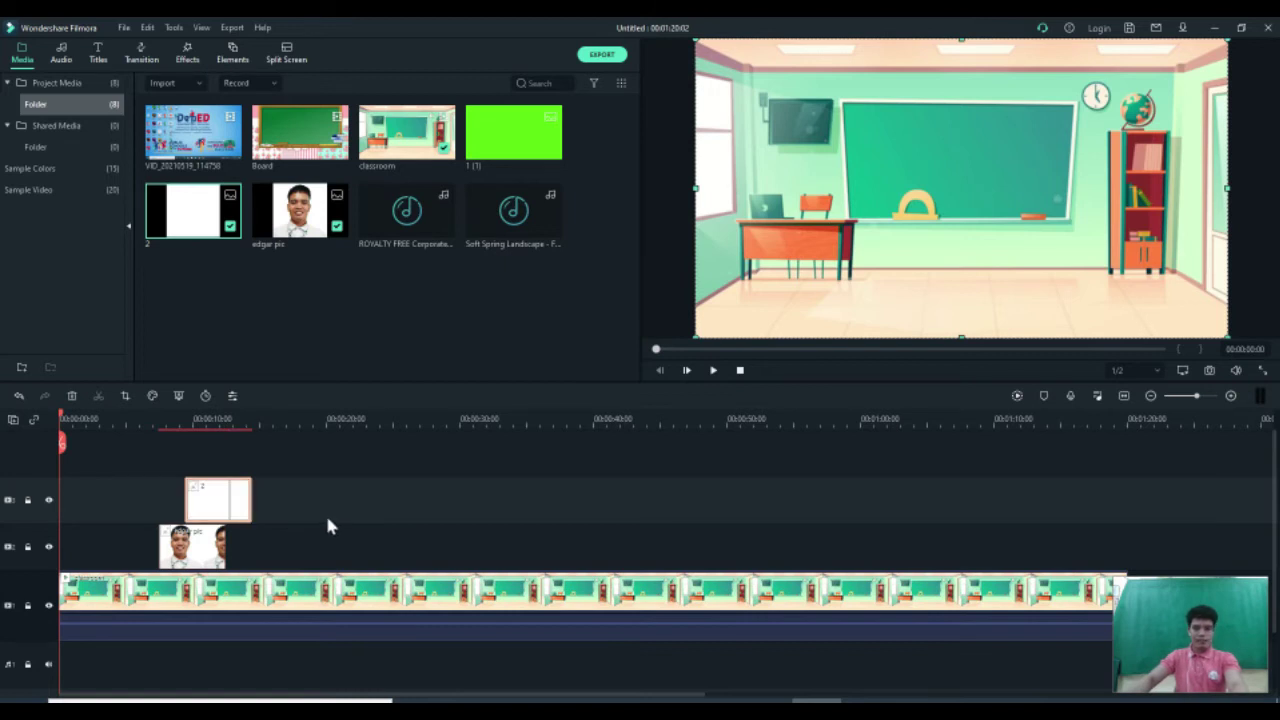
key(ctrl+z)
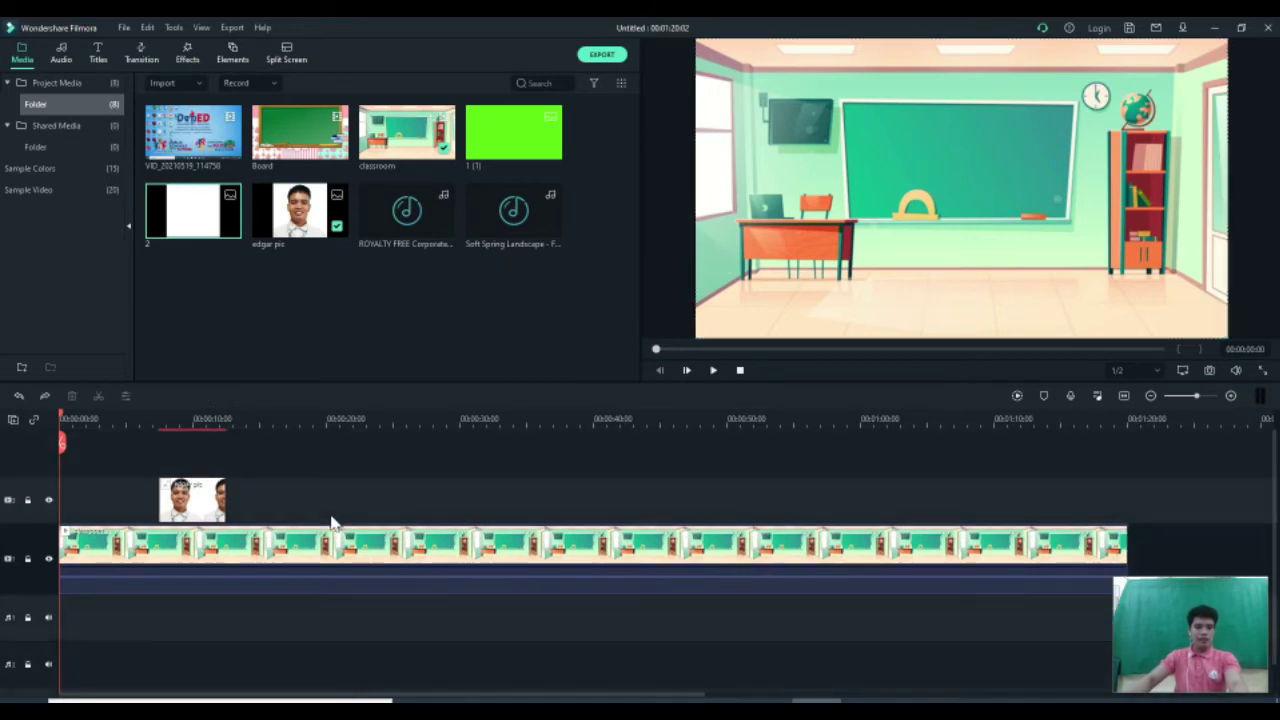
key(ctrl+z)
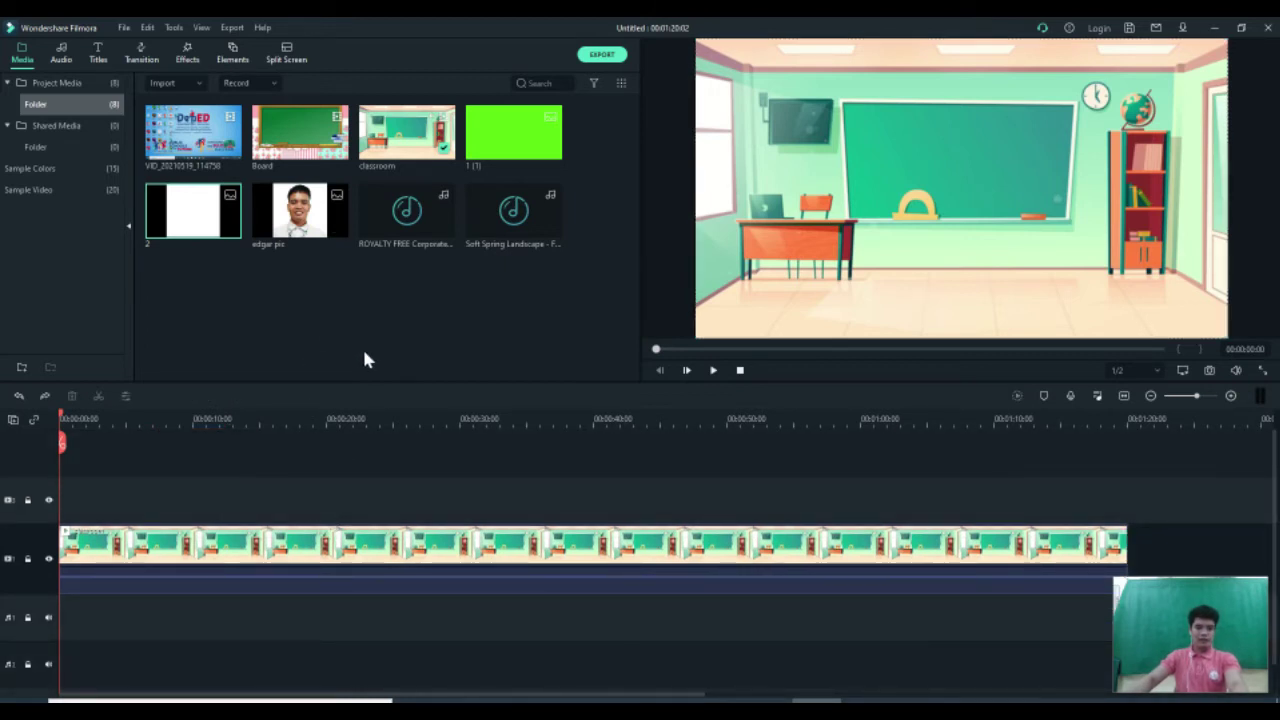
- Detach the audio of the classroom clip onto audio track 1, dismissing the low-battery notice
click(210, 563)
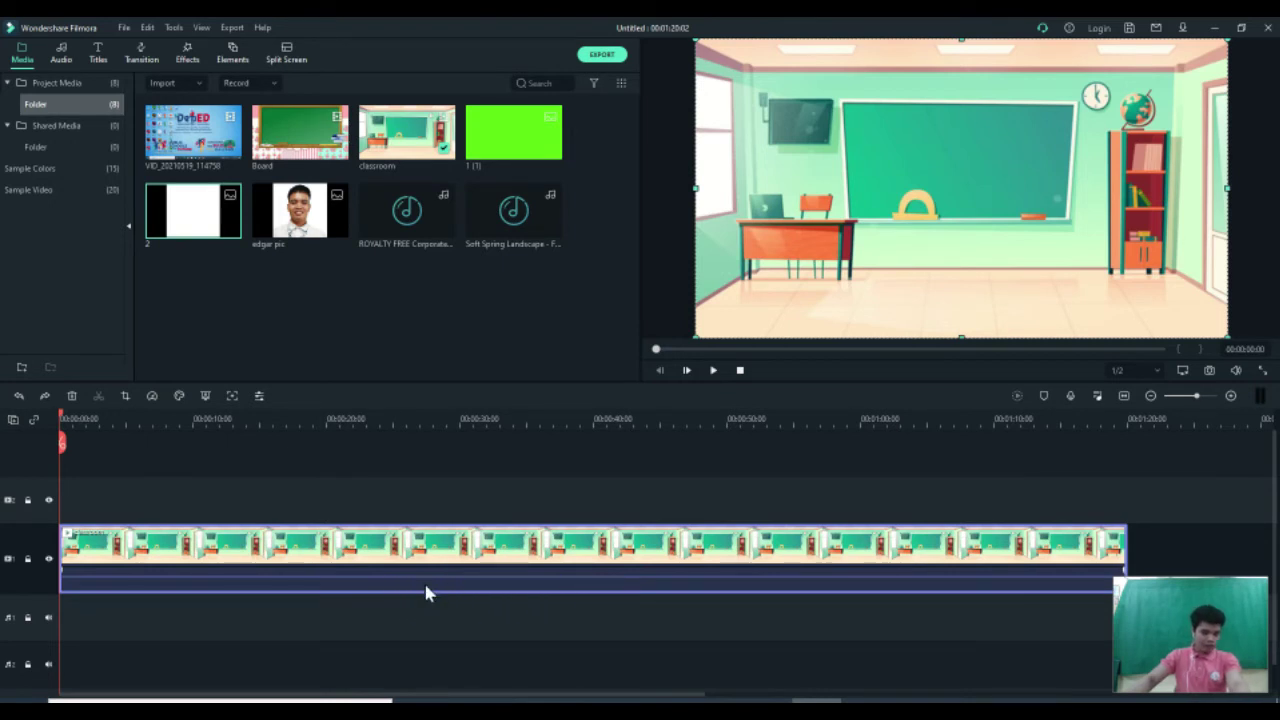
scroll(428, 556, down, 2)
scroll(428, 556, up, 1)
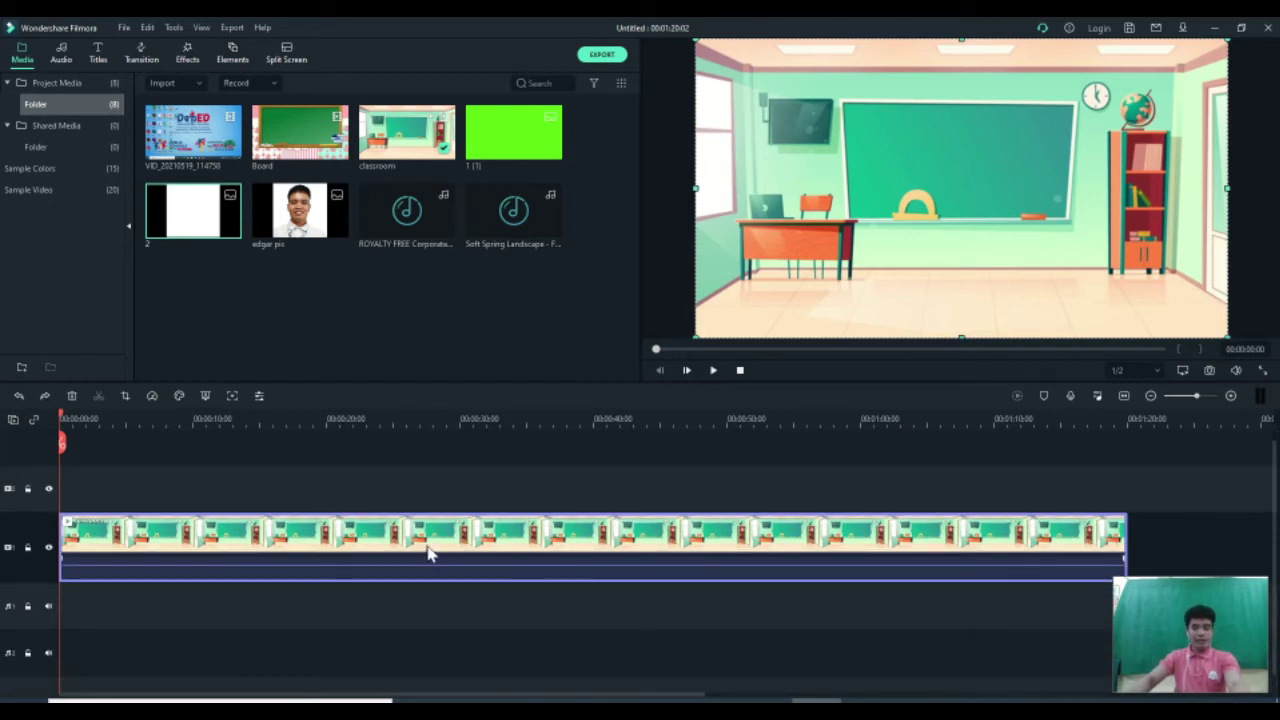
mouse_move(432, 572)
right_click(370, 545)
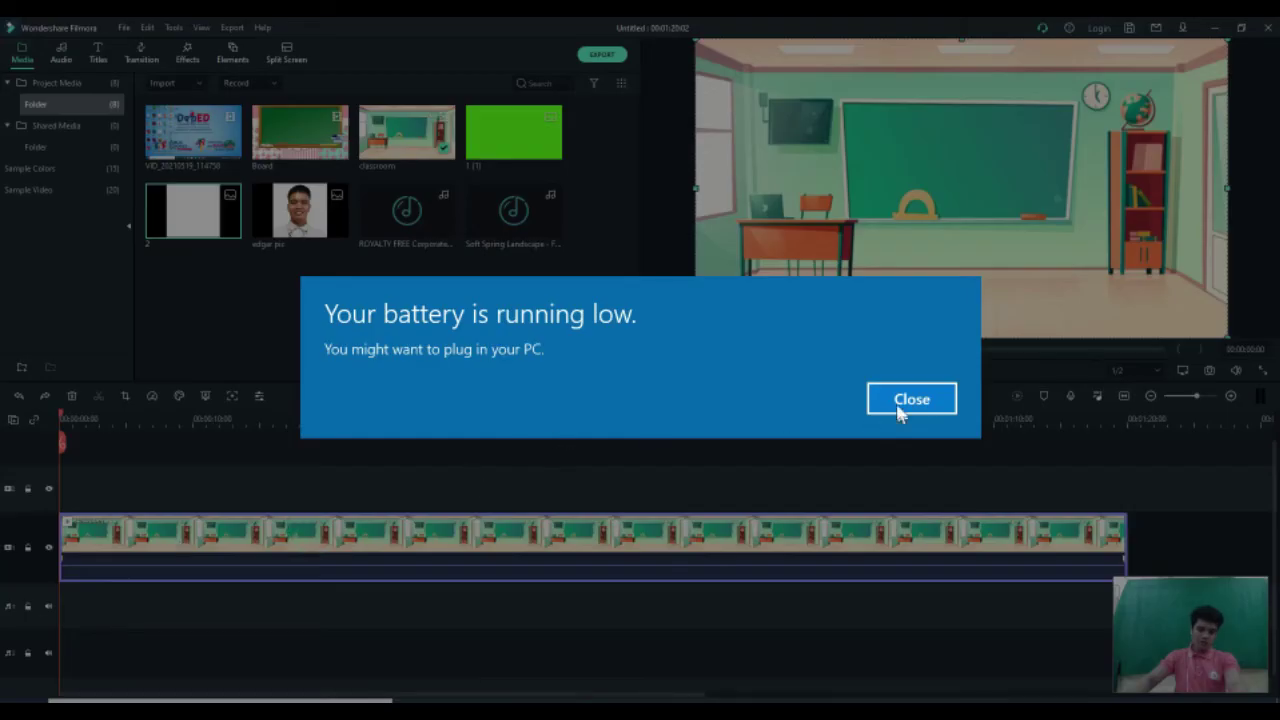
click(898, 412)
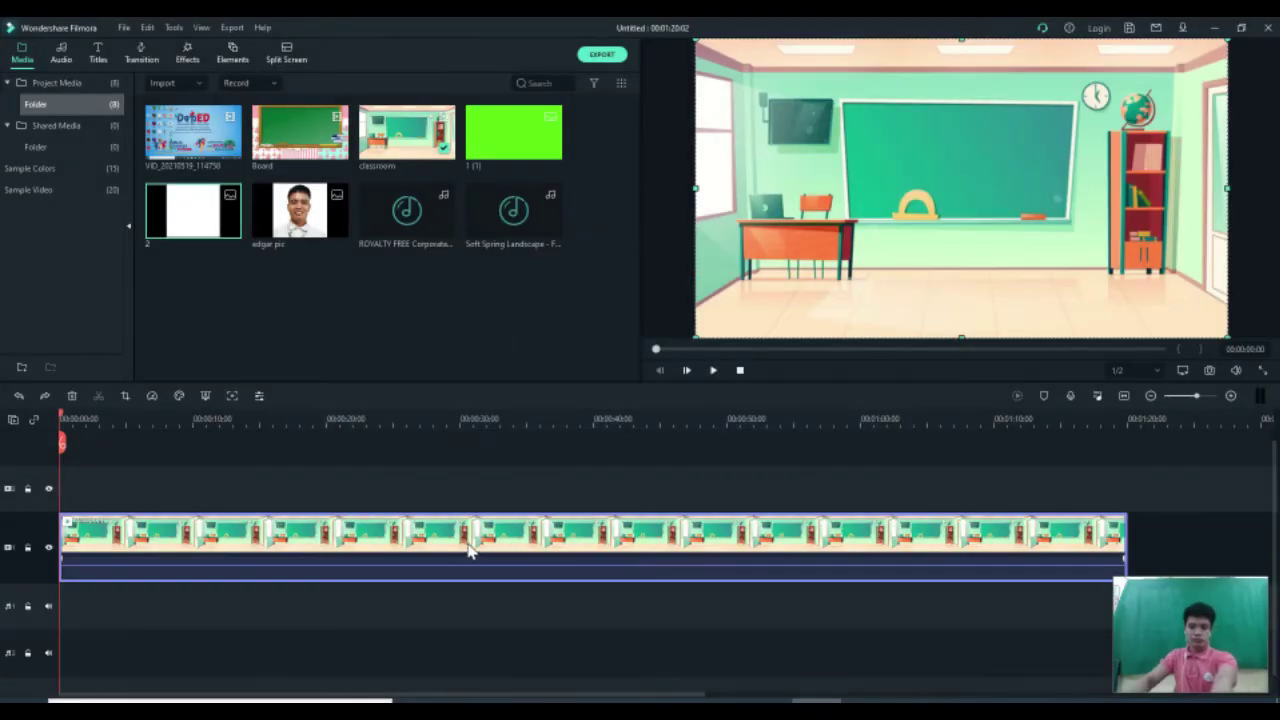
right_click(311, 535)
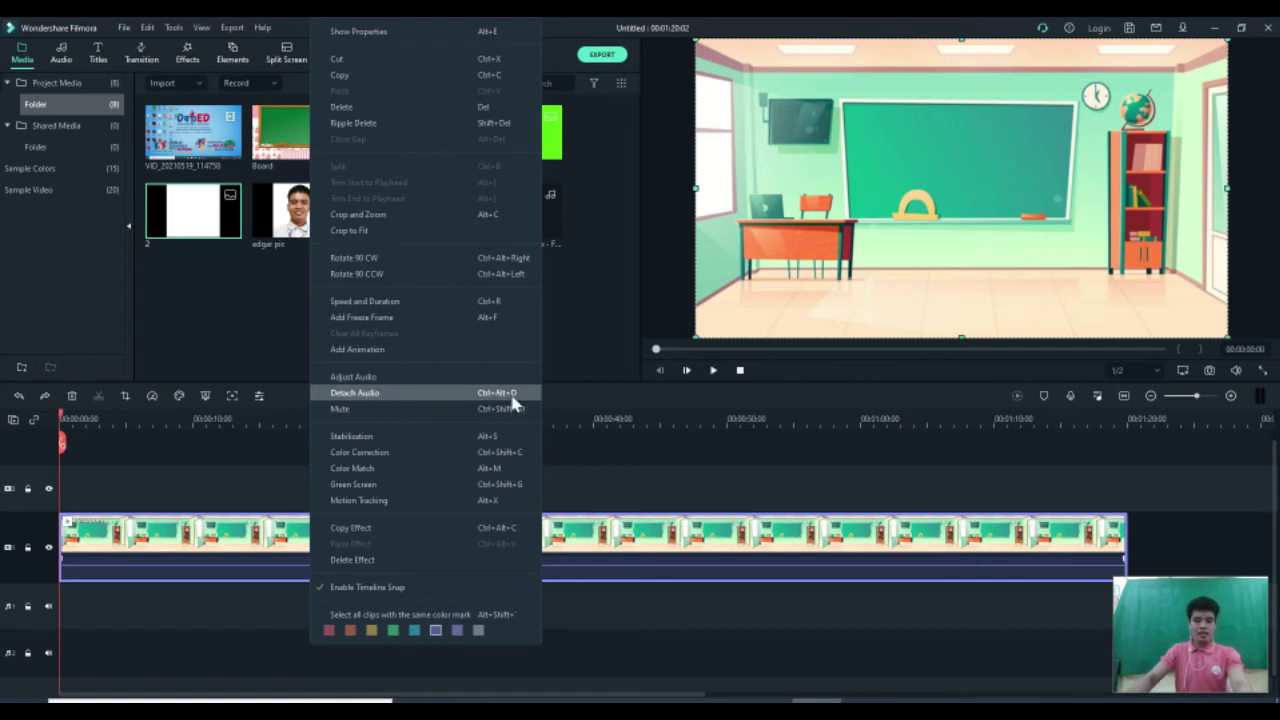
click(356, 393)
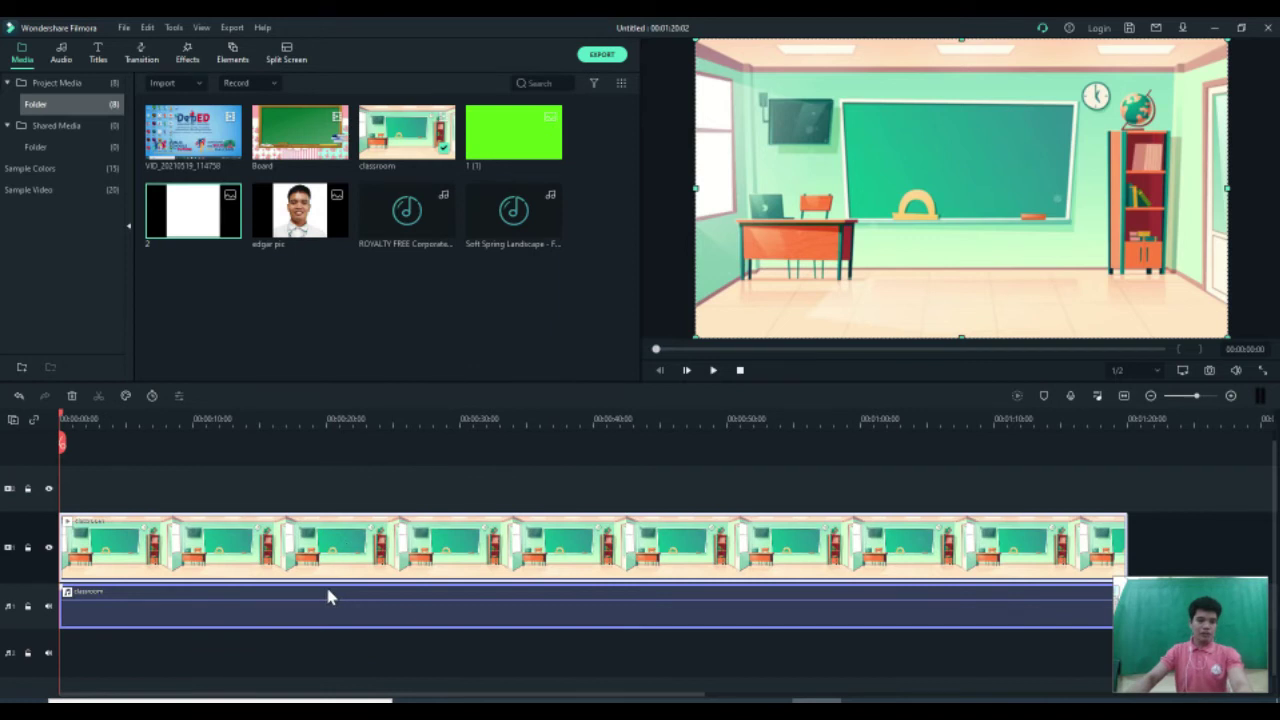
scroll(328, 597, down, 1)
scroll(328, 597, up, 2)
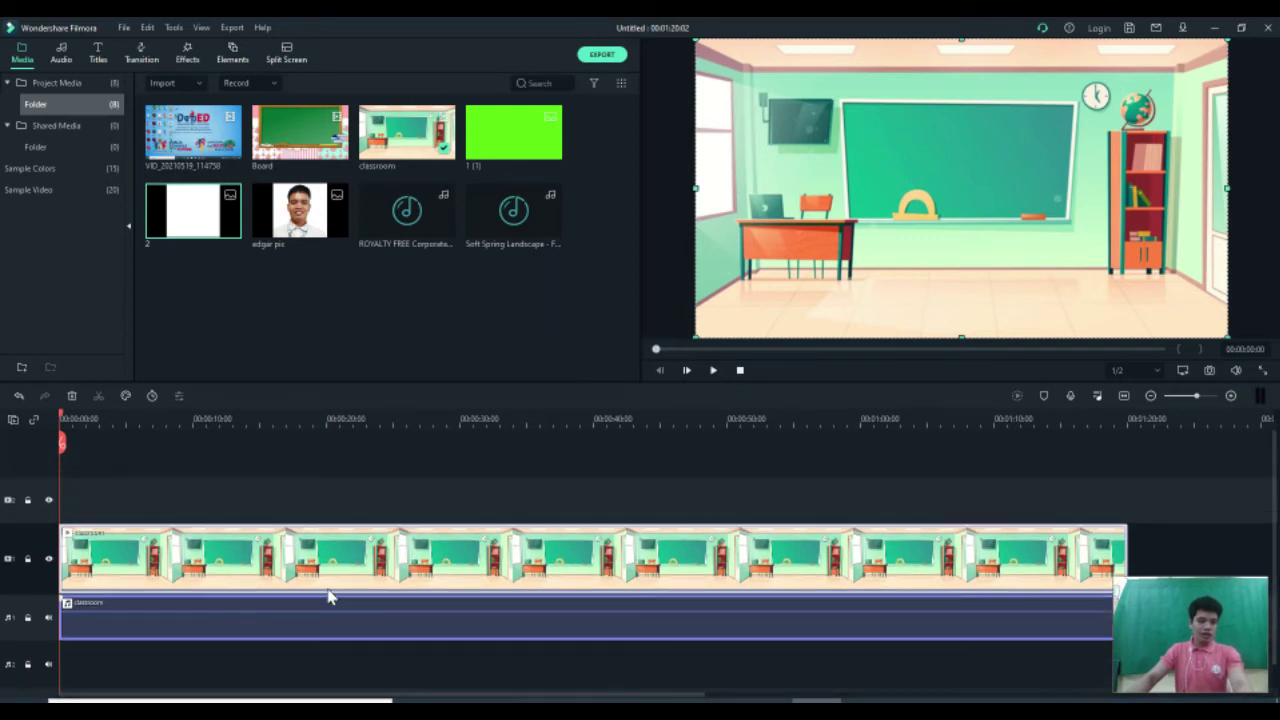
- Select the classroom video and its detached audio in turn to check that they are separate clips
click(238, 622)
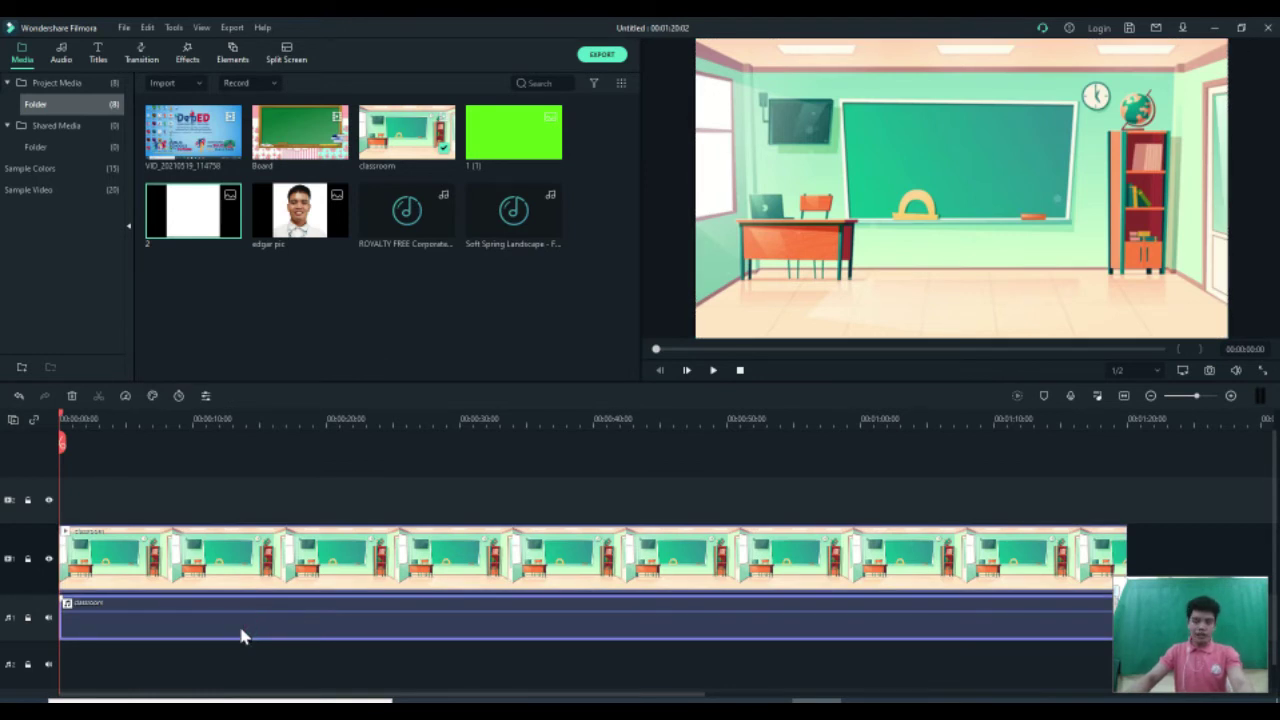
click(262, 572)
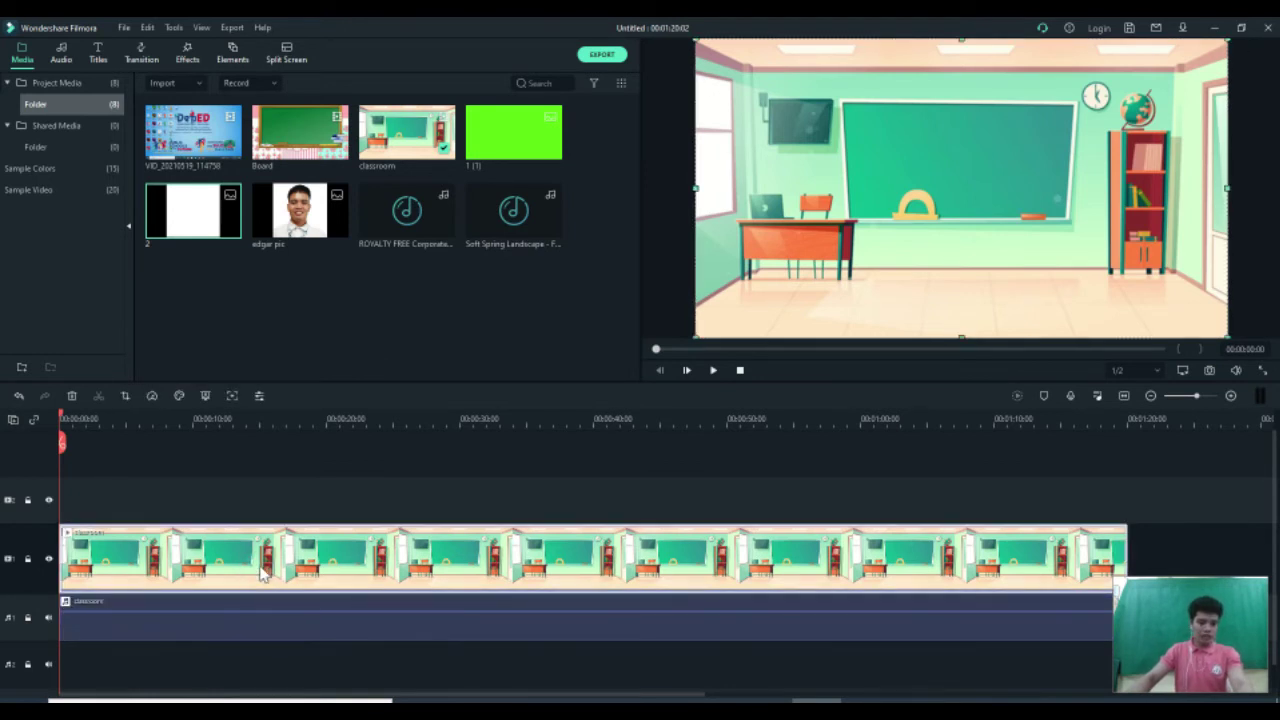
click(263, 628)
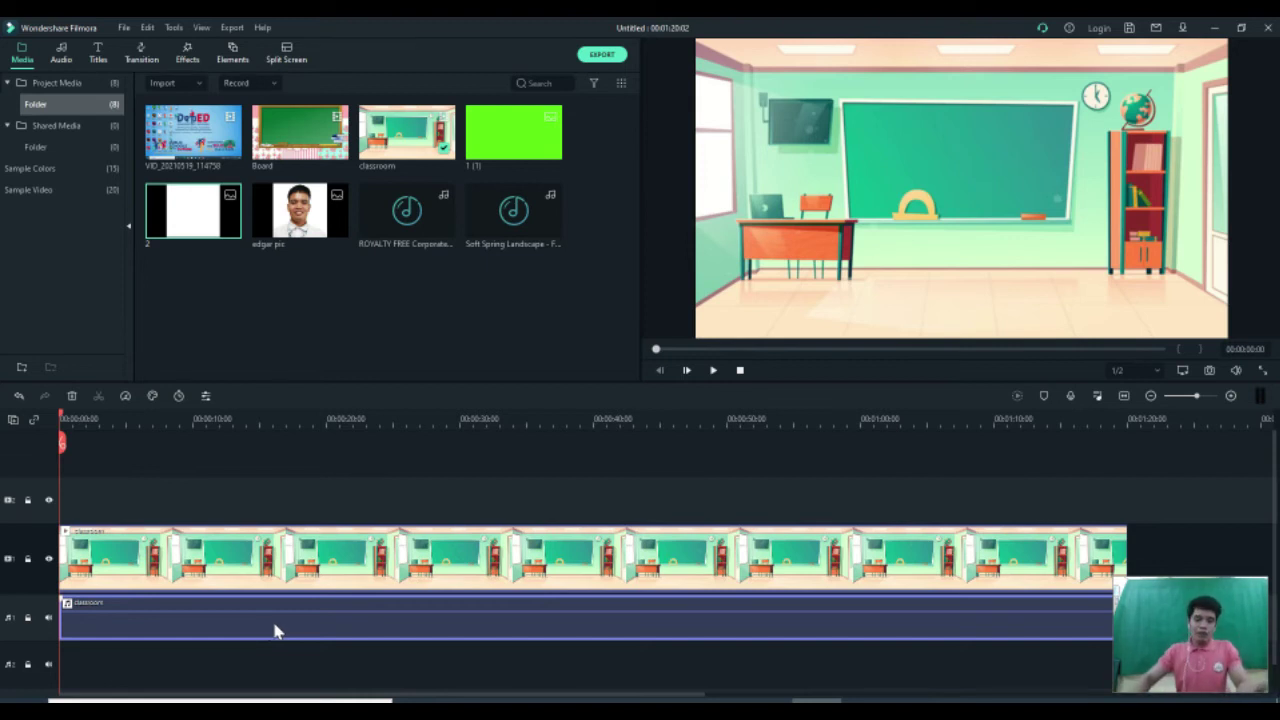
click(306, 565)
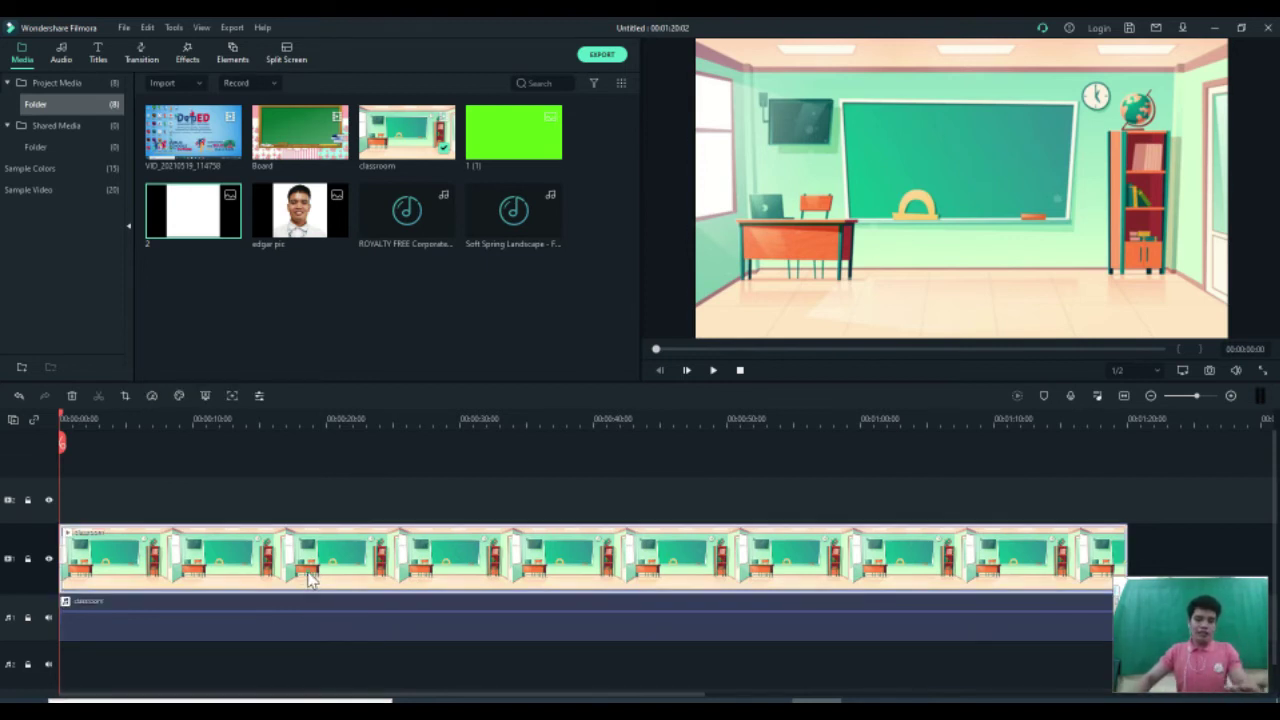
click(323, 623)
click(329, 616)
click(333, 575)
click(343, 631)
click(359, 574)
click(354, 635)
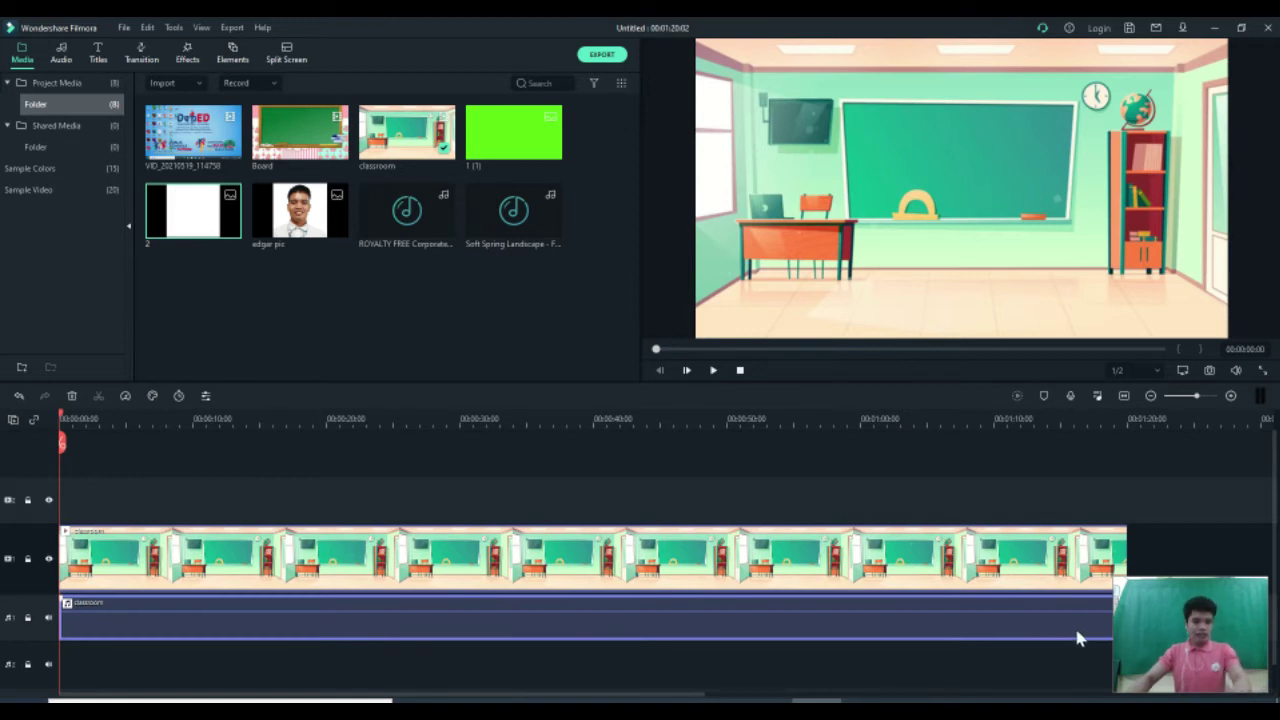
- Trim the end of the classroom video to about 19.5 seconds and extend it back to its full length
click(1001, 576)
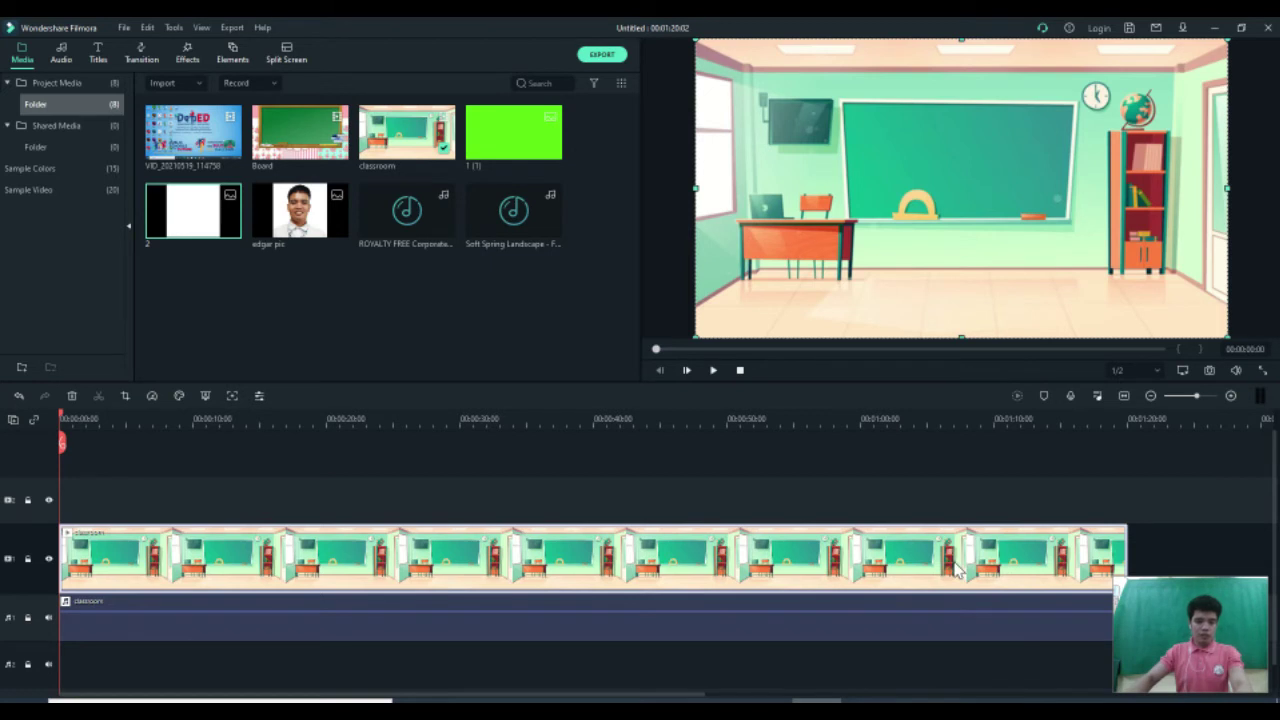
drag(1124, 556, 320, 558)
click(404, 634)
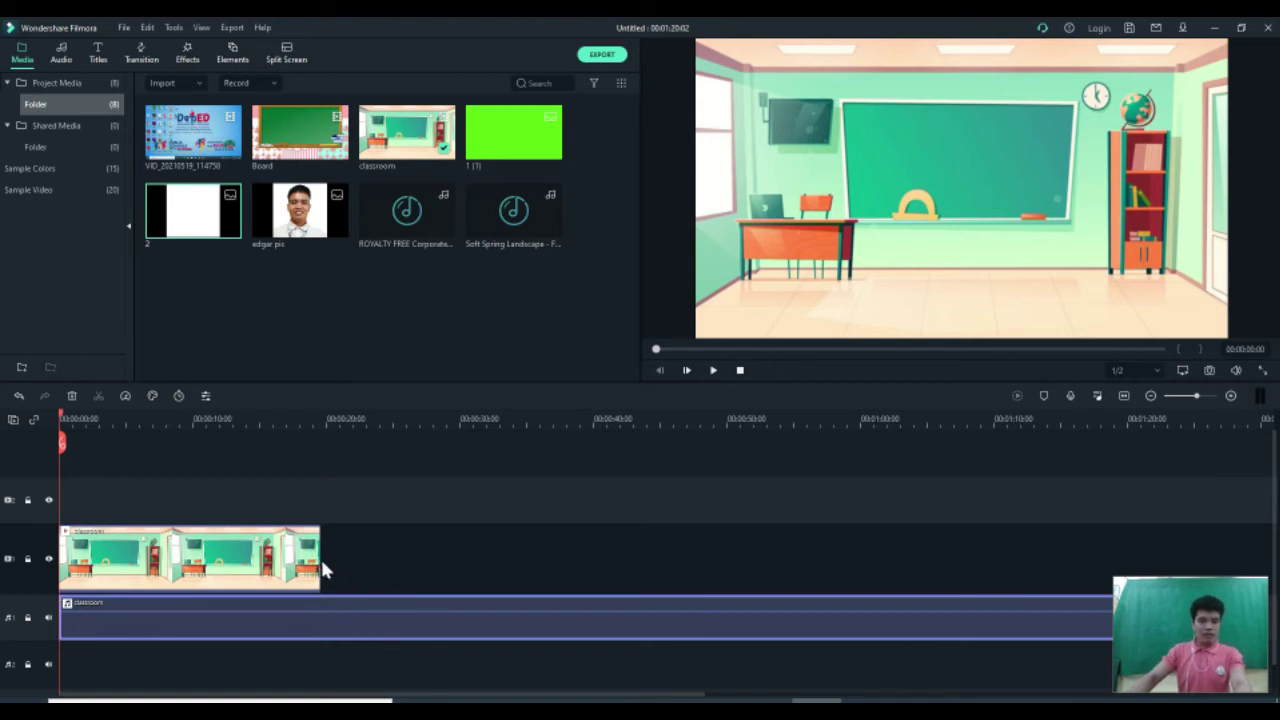
drag(318, 568, 1180, 554)
click(672, 508)
- Try deleting the detached classroom audio from audio track 1 and undo the deletion
click(468, 615)
click(471, 585)
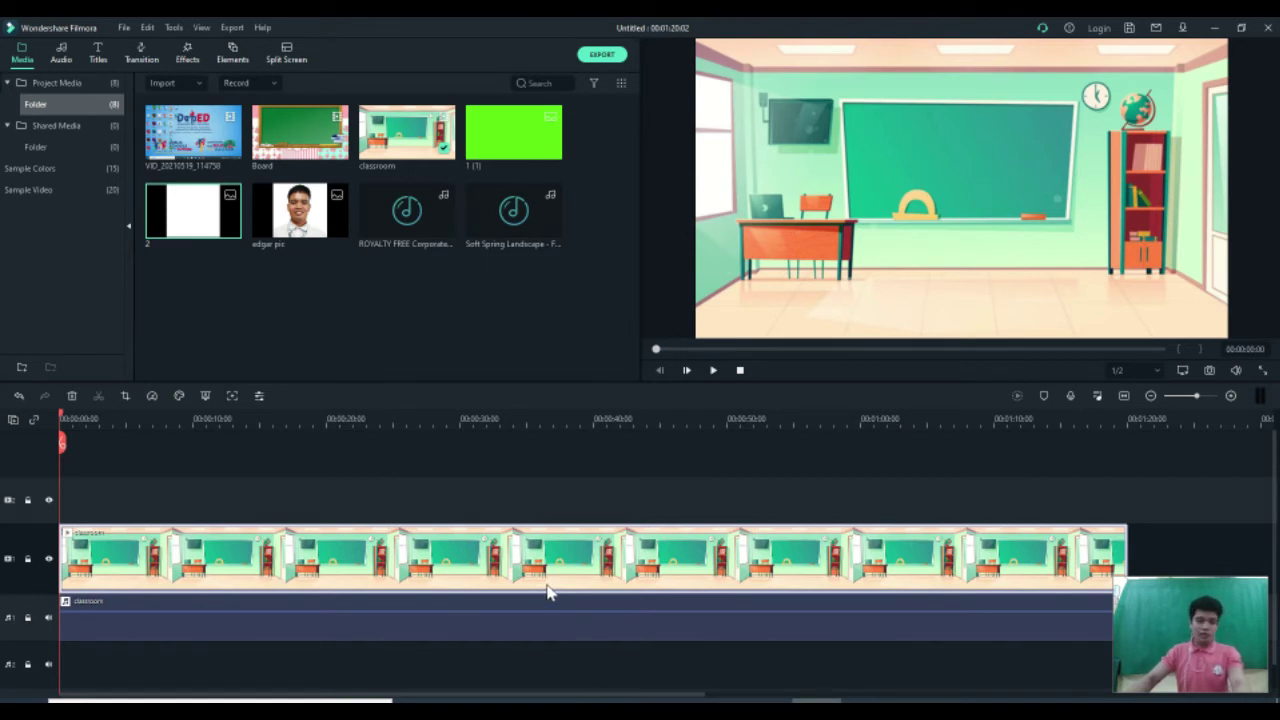
click(495, 620)
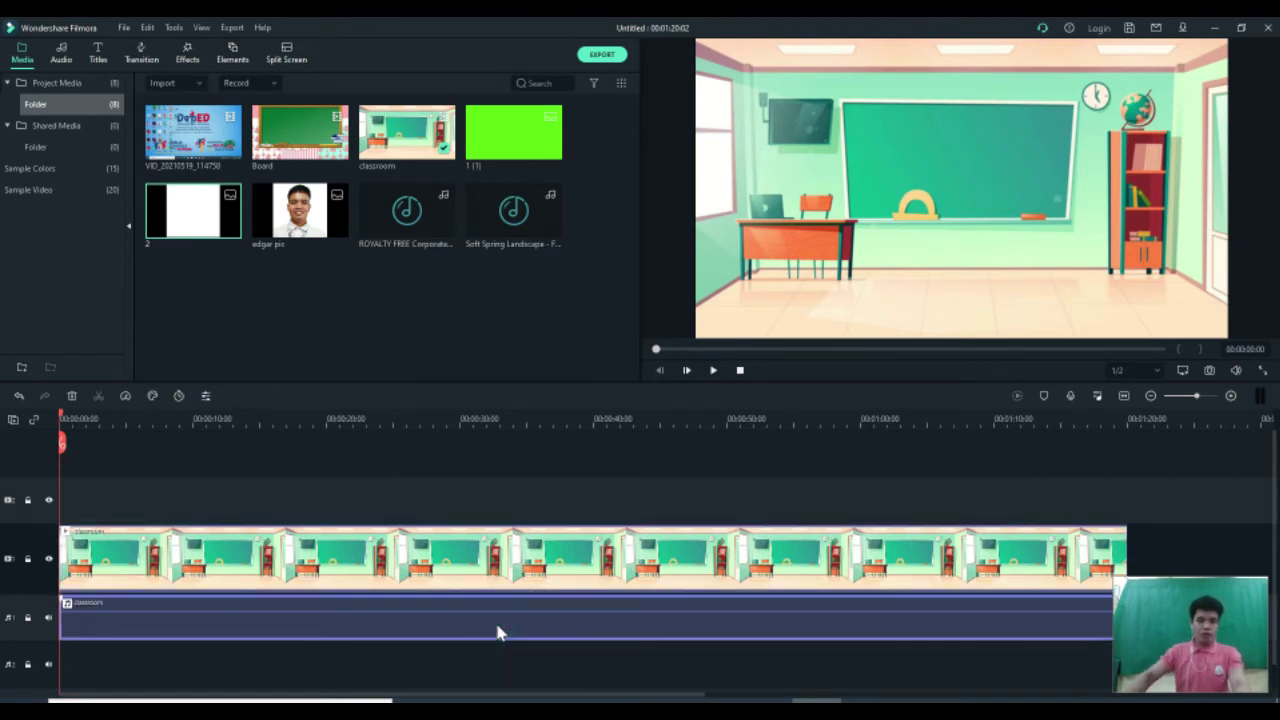
key(Delete)
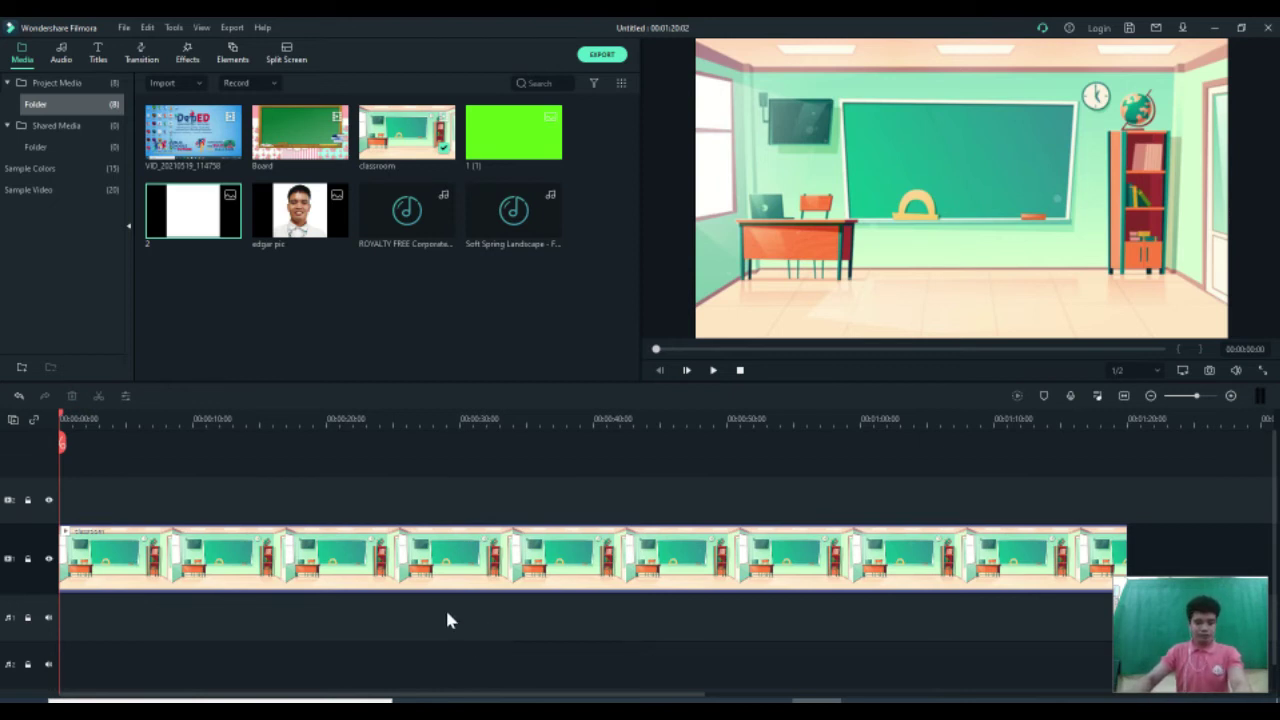
key(ctrl+z)
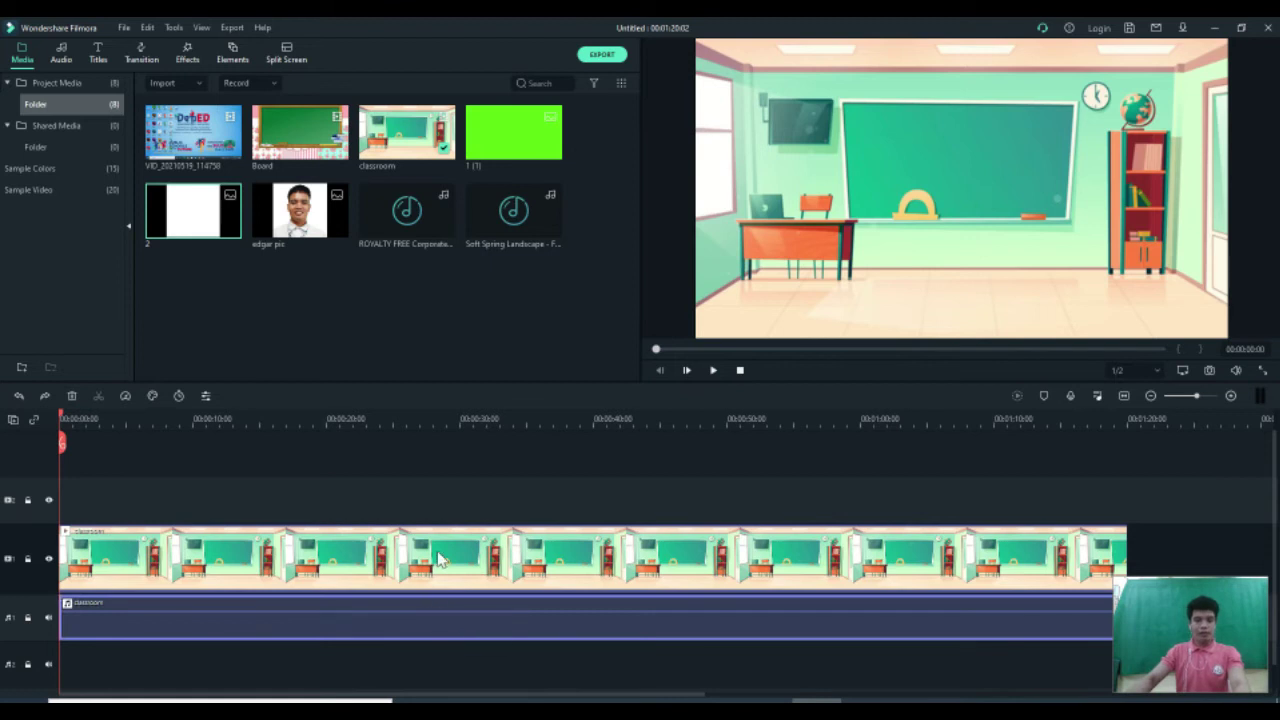
- Try deleting only the classroom video from video track 1, keeping its audio, and undo the deletion
click(434, 553)
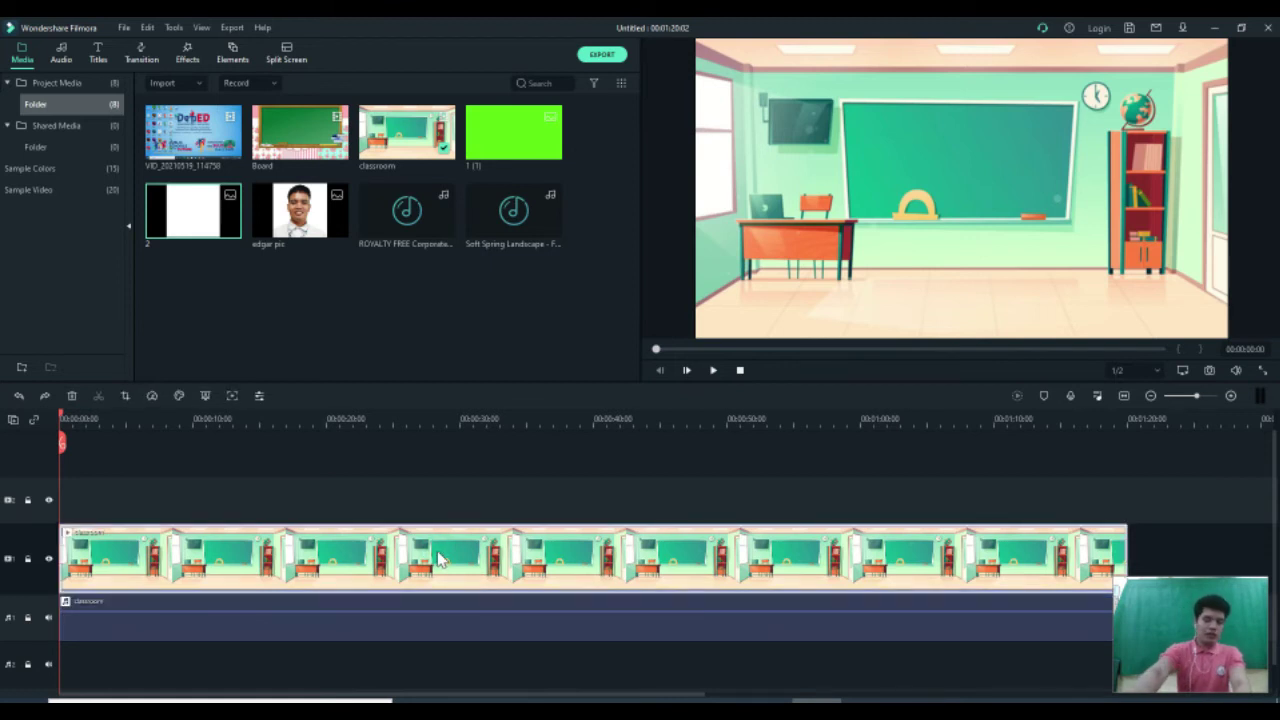
key(Delete)
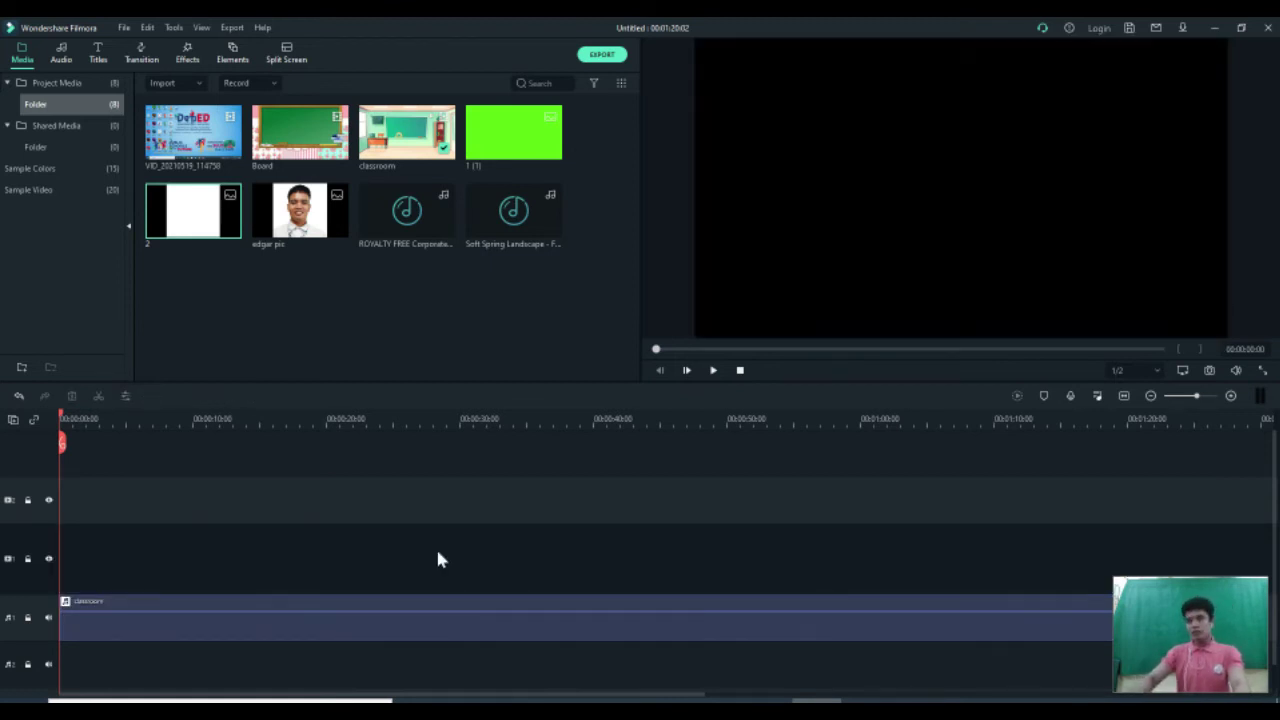
click(422, 628)
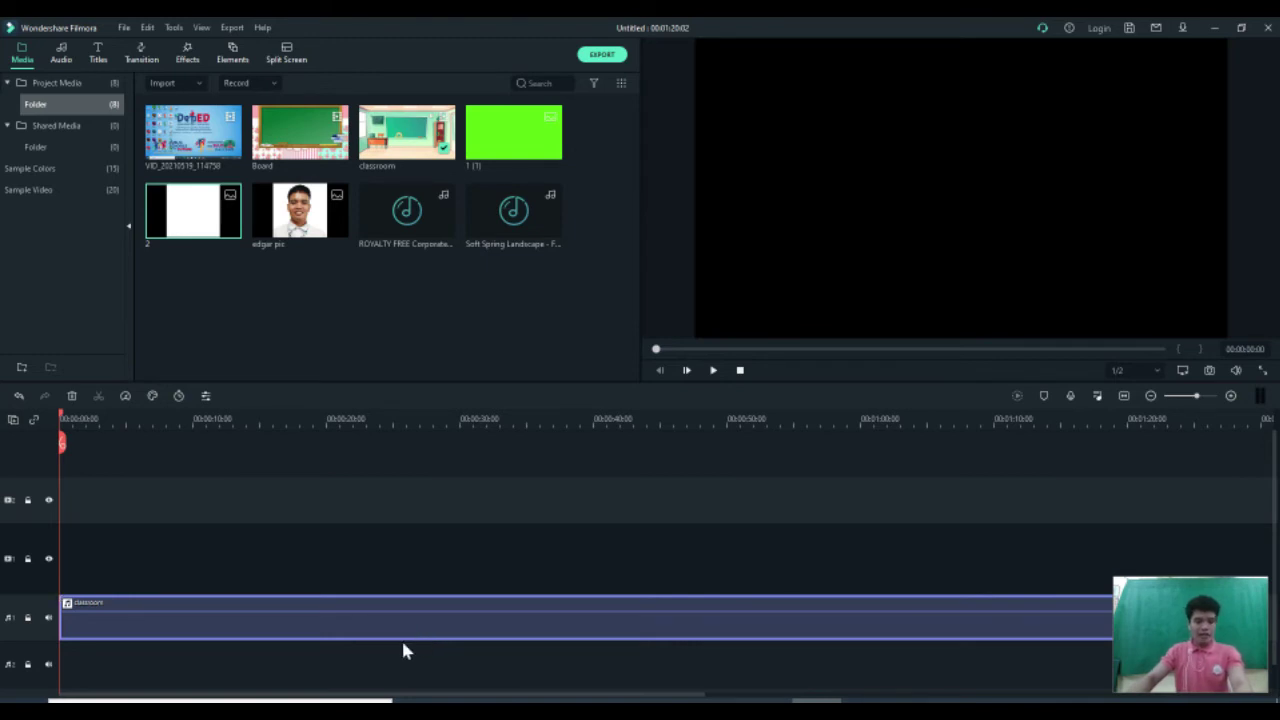
key(ctrl+z)
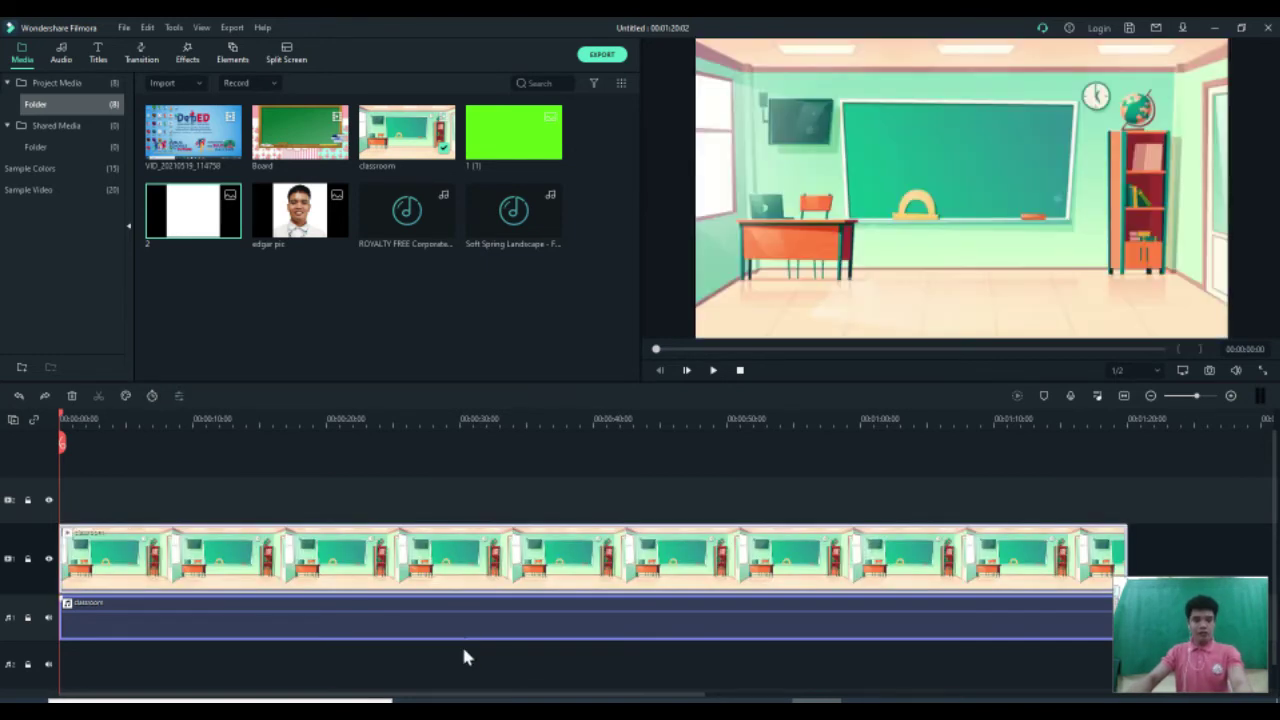
- Undo the length changes and the audio detachment of the classroom clip, and select the rejoined clip
click(466, 648)
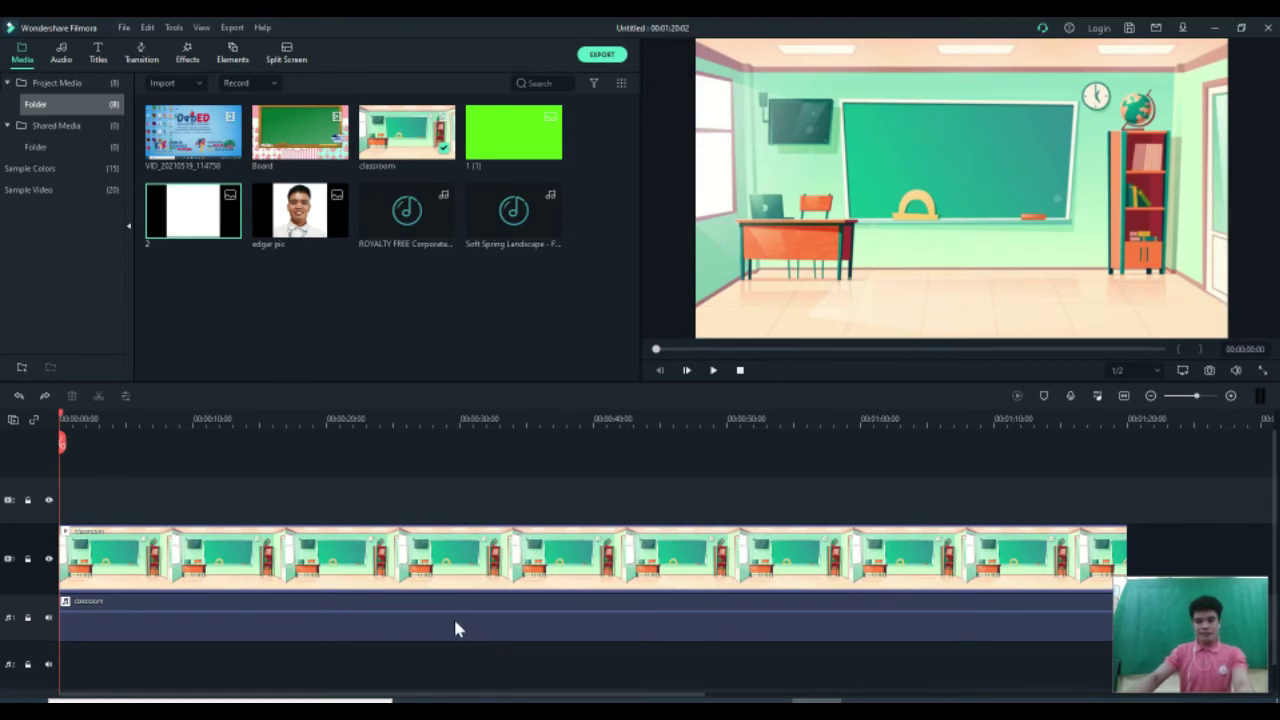
key(ctrl+z)
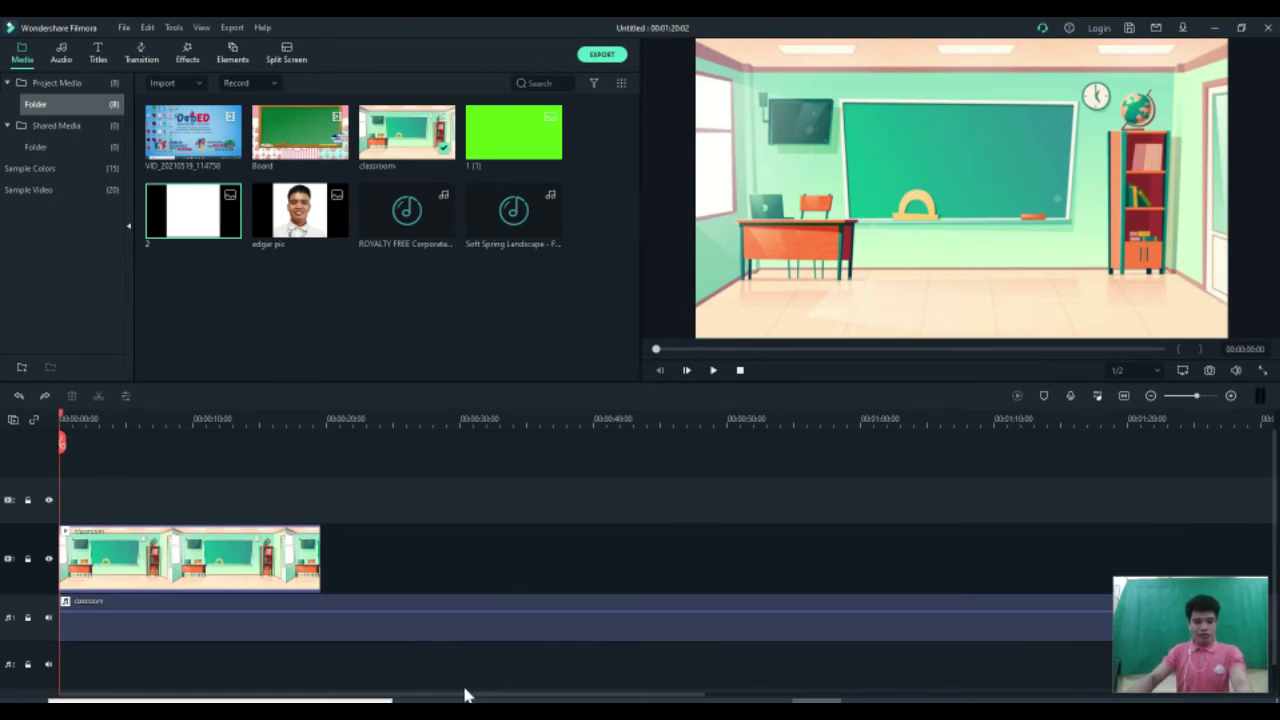
key(ctrl+z)
key(ctrl+z)
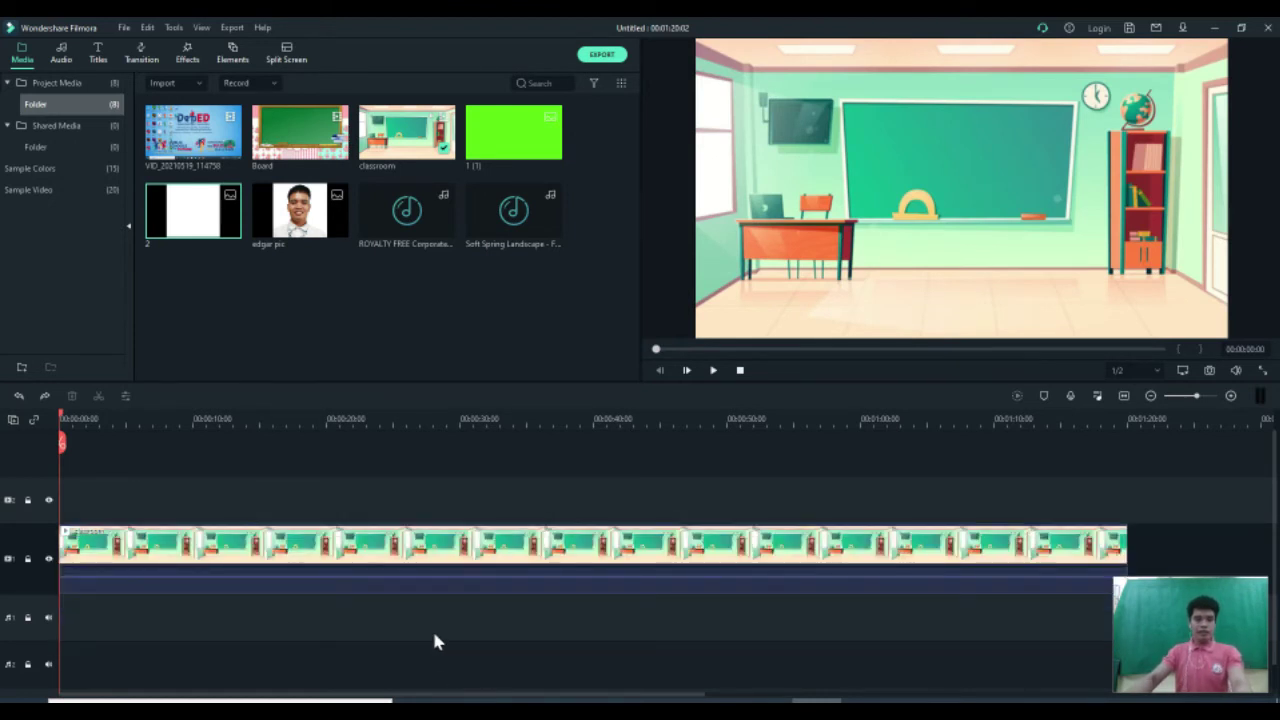
click(450, 552)
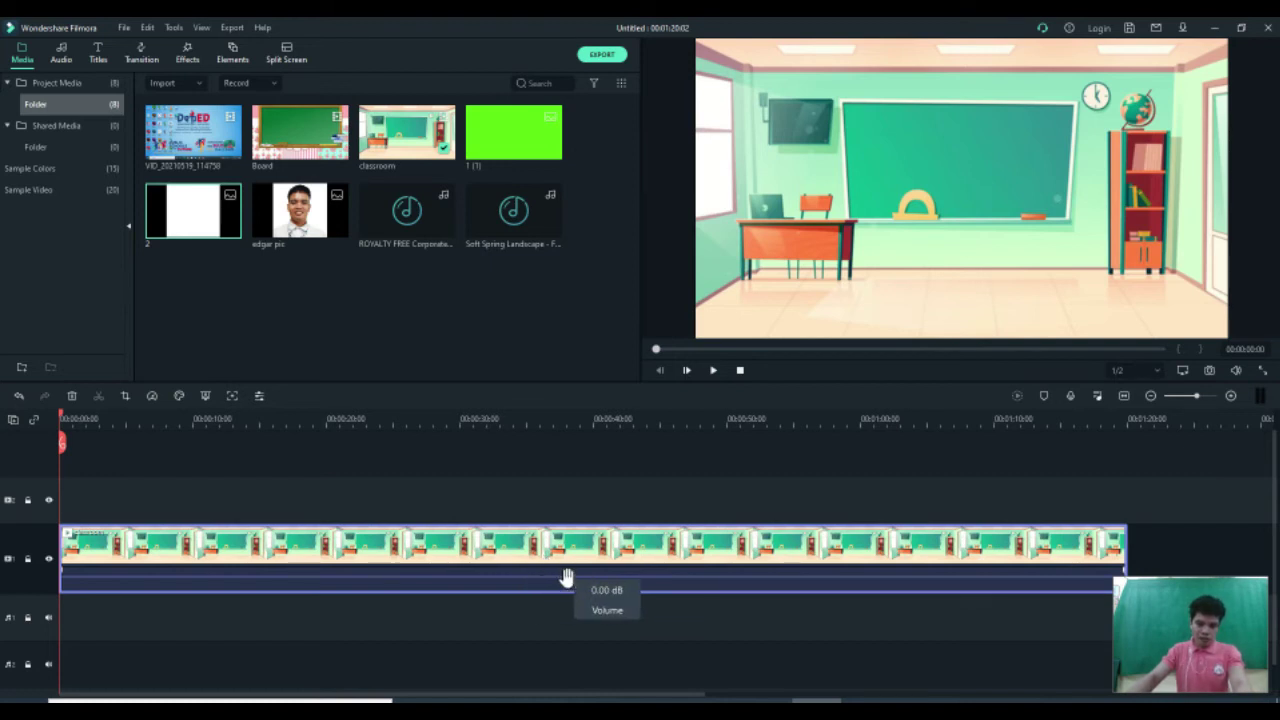
- Turn down the classroom clip's own volume on video track 1 and play the clip from the start to check it
drag(566, 578, 576, 606)
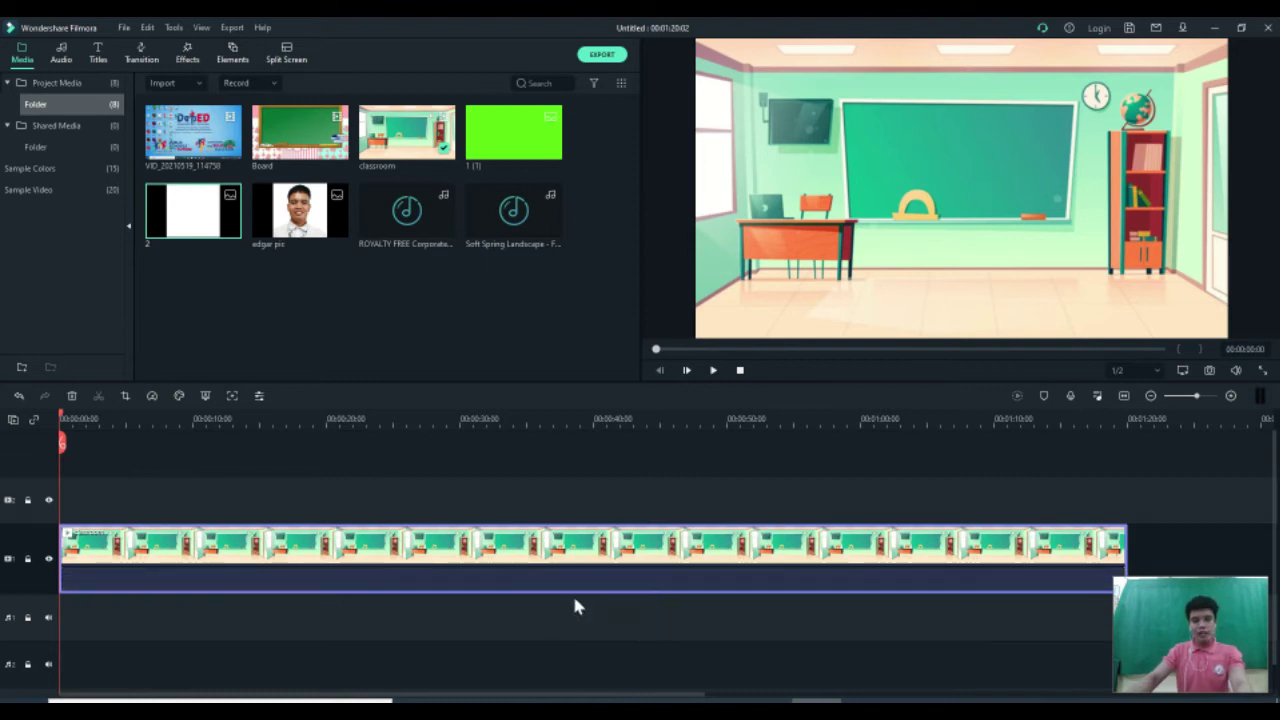
key(space)
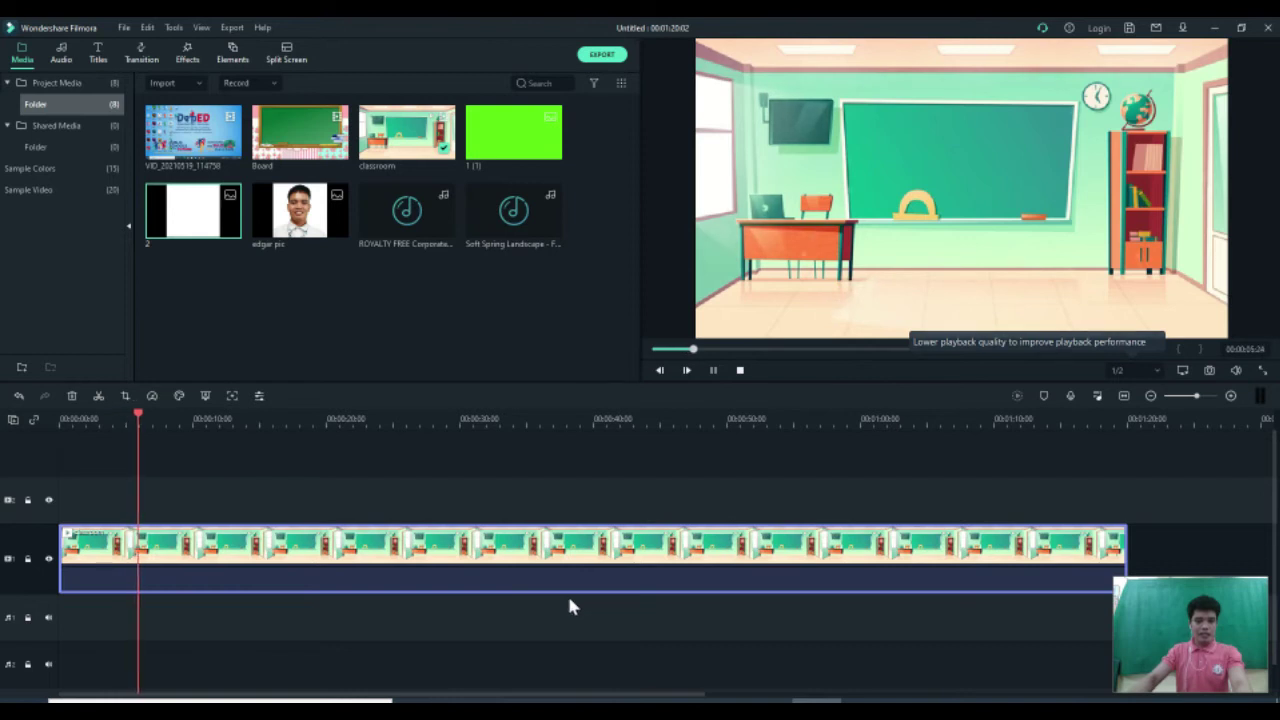
key(space)
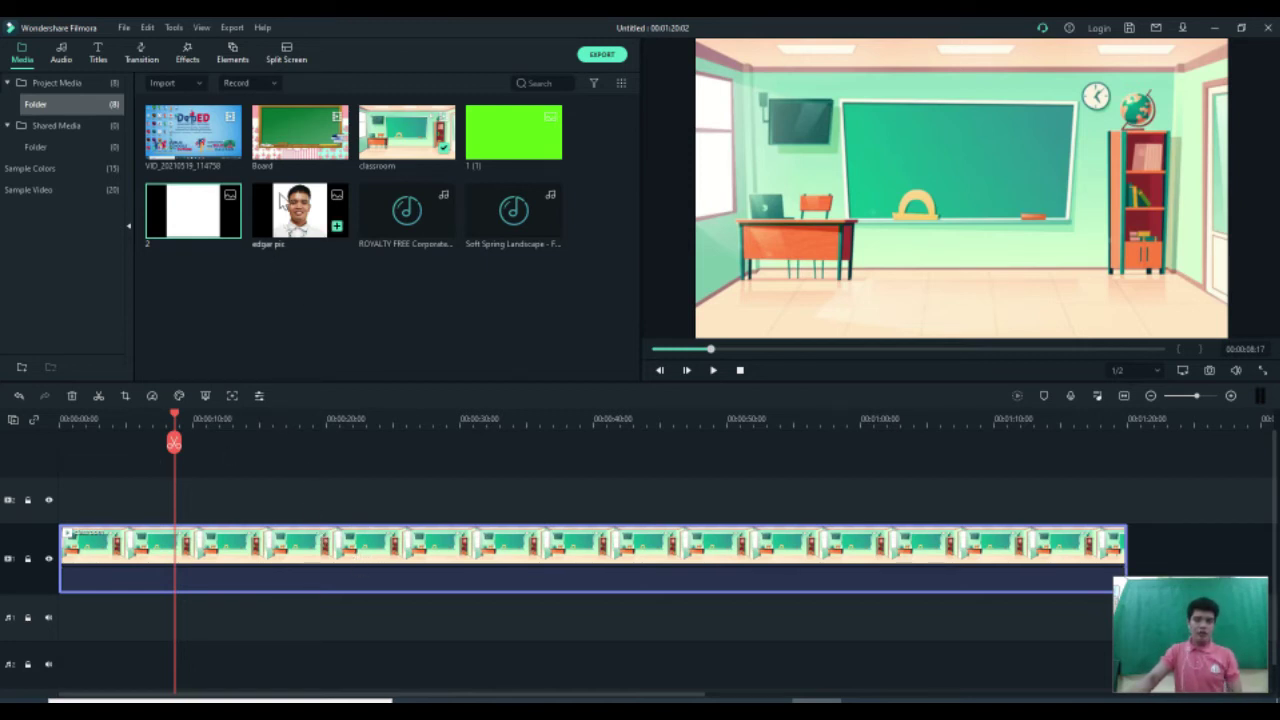
- Add the ROYALTY FREE Corporate music at the start of audio track 1 and lower its volume to -11.14 dB
click(283, 299)
drag(397, 222, 58, 622)
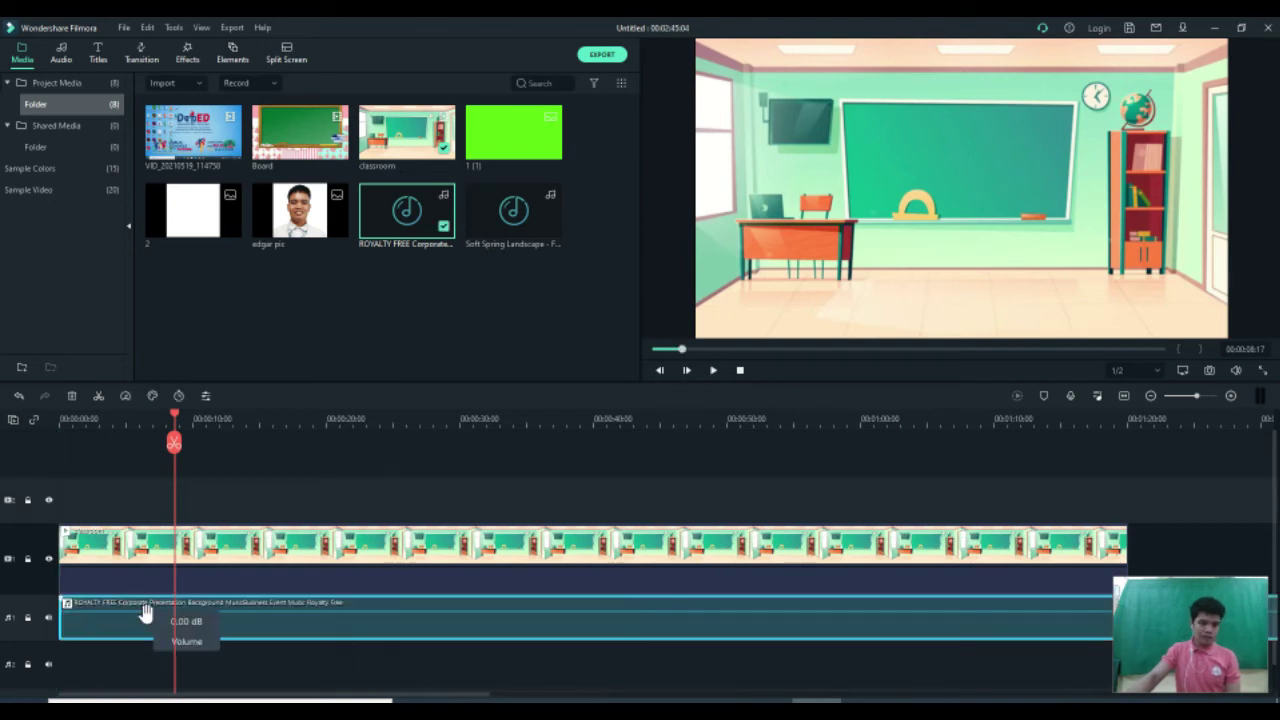
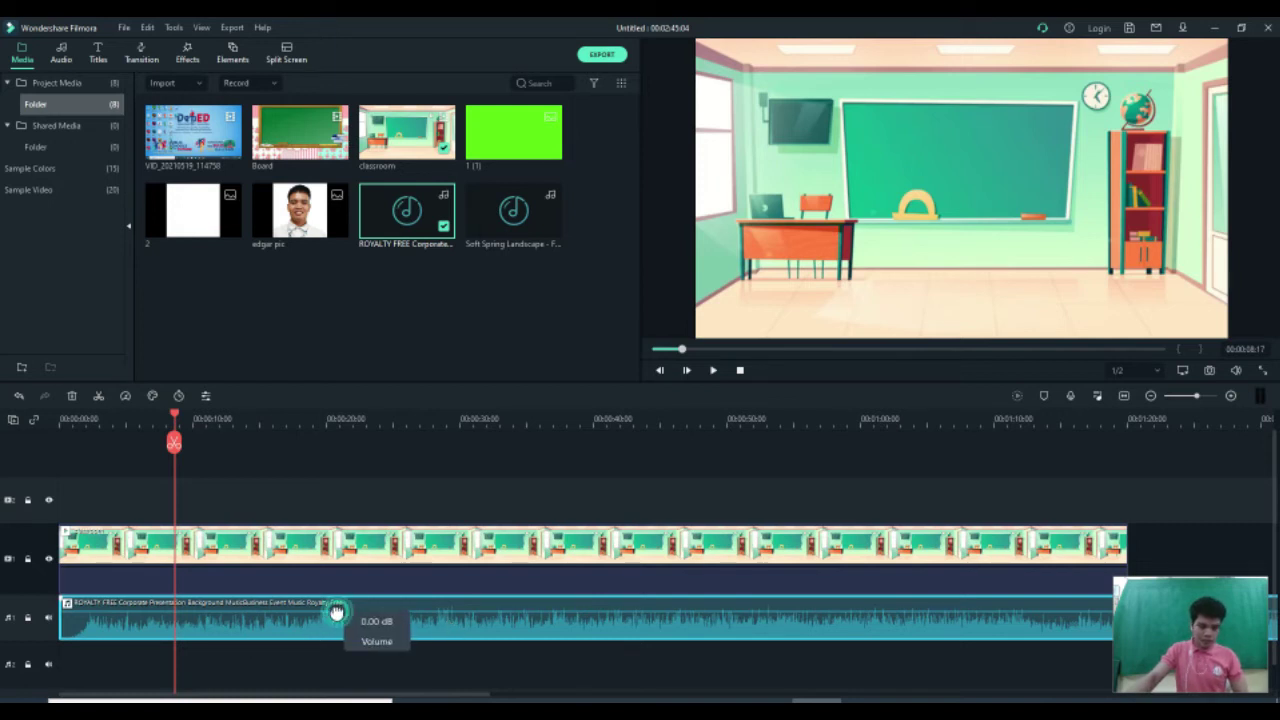
drag(336, 610, 339, 623)
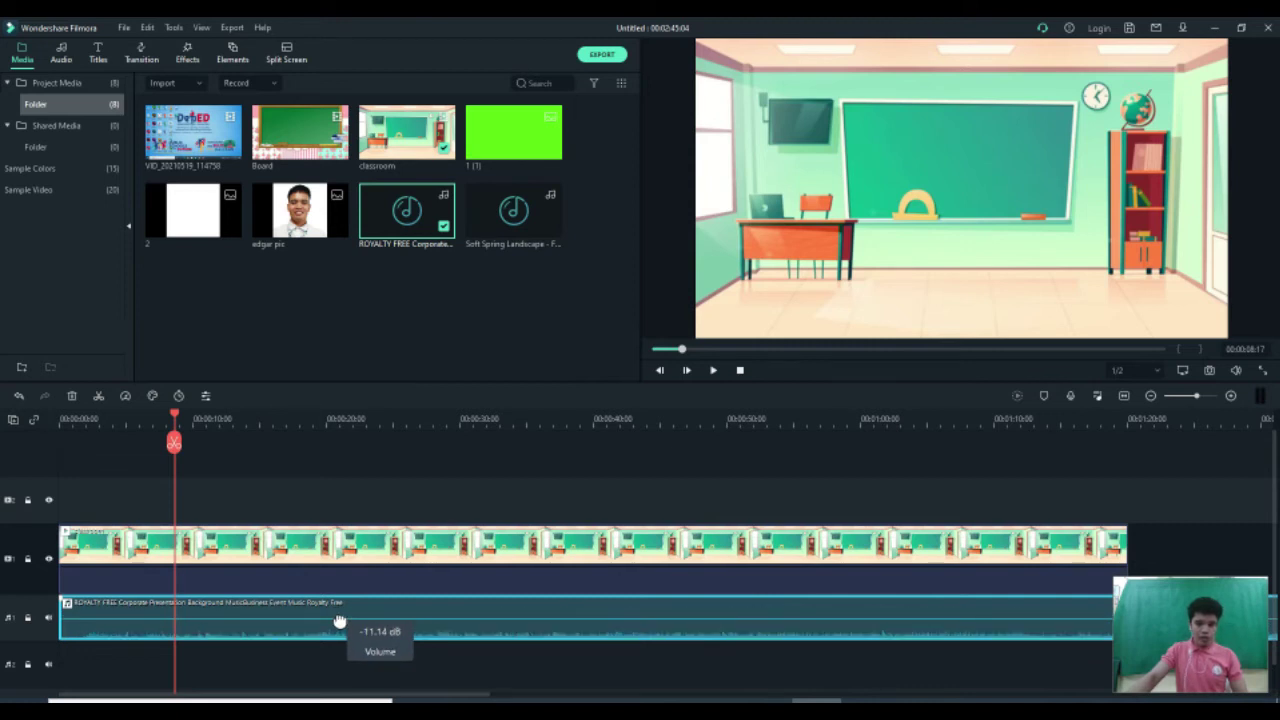
mouse_move(340, 621)
mouse_down()
mouse_move(357, 636)
mouse_move(362, 621)
mouse_up()
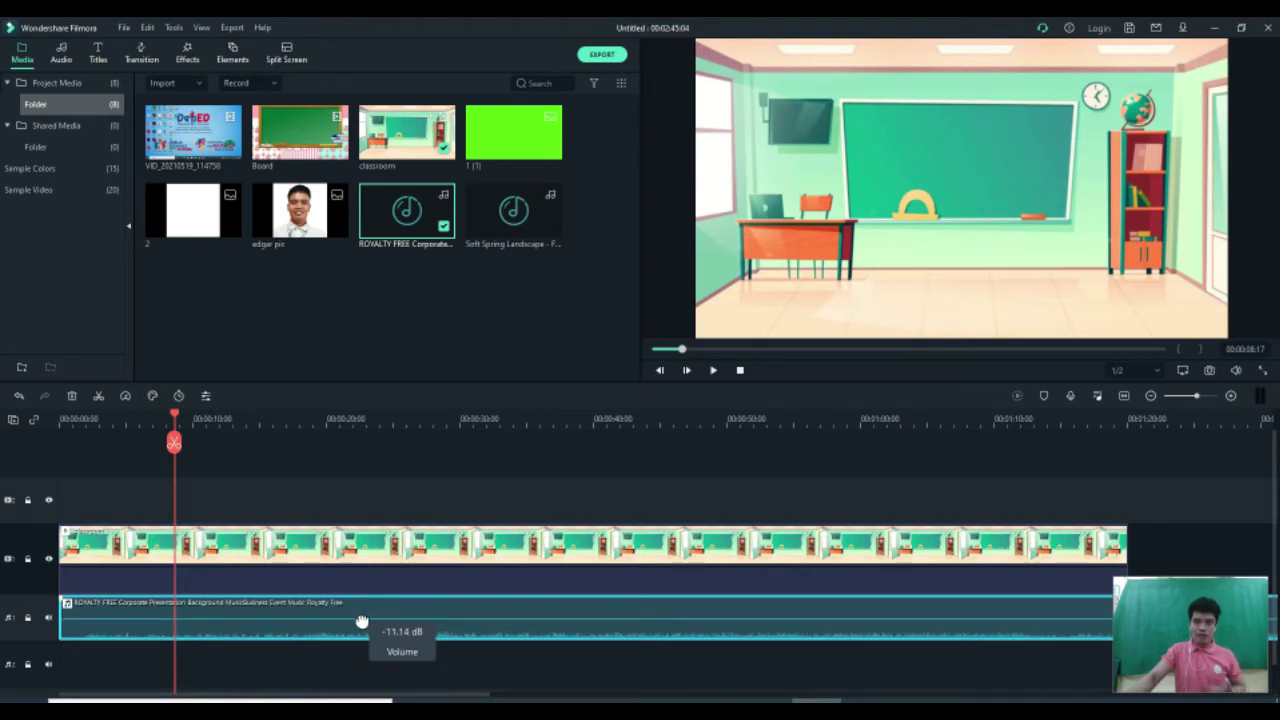
- Fine-tune the background music's volume by raising it slightly and lowering it again, playing the timeline after each change
drag(362, 621, 364, 617)
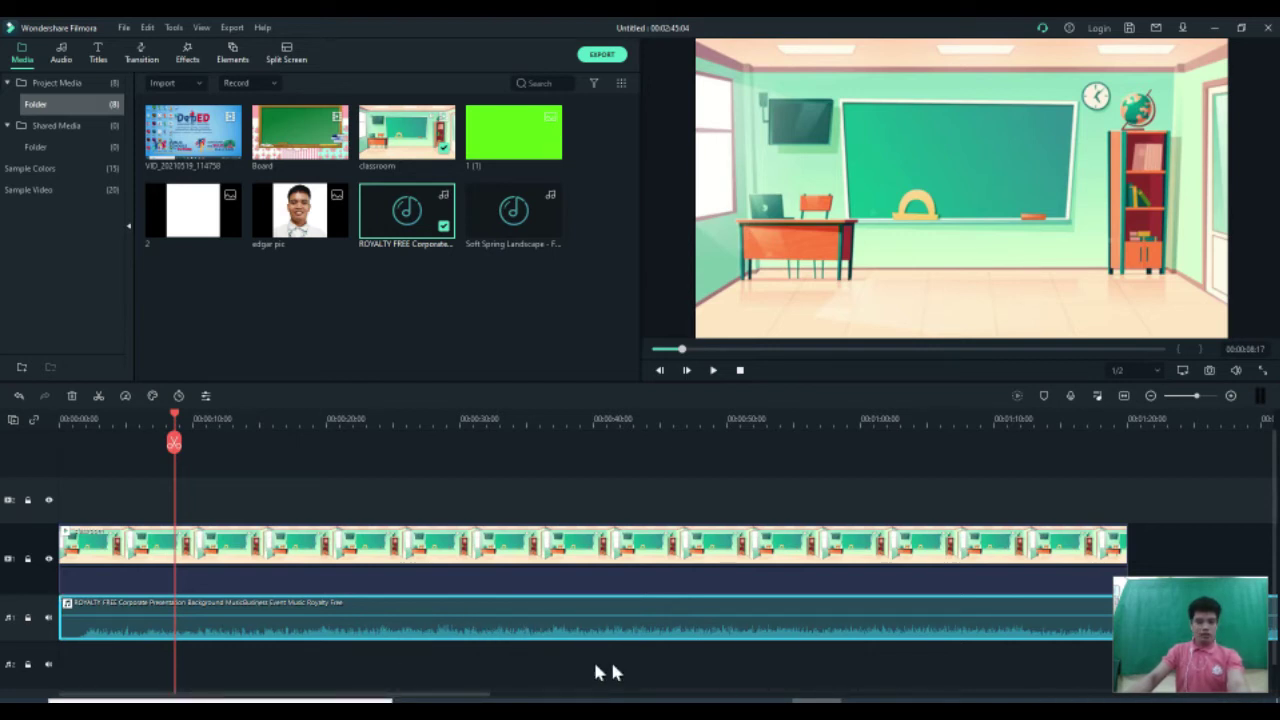
key(space)
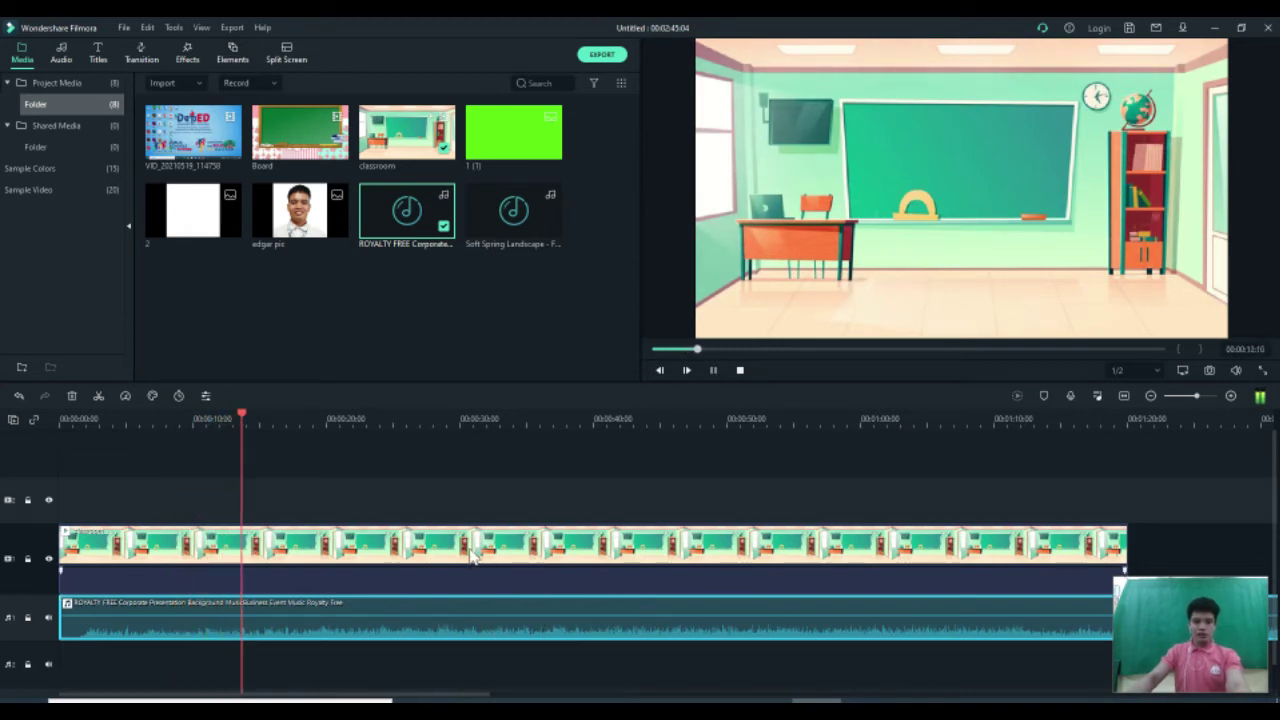
key(space)
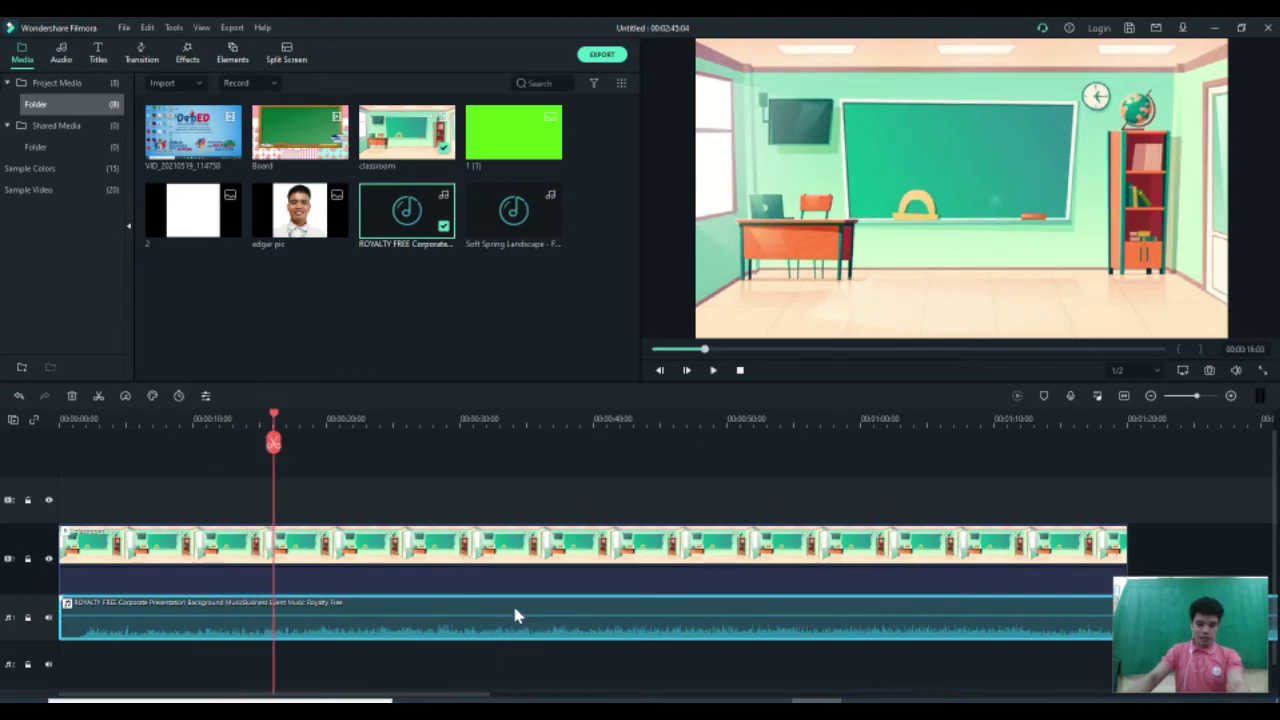
drag(517, 622, 529, 627)
key(space)
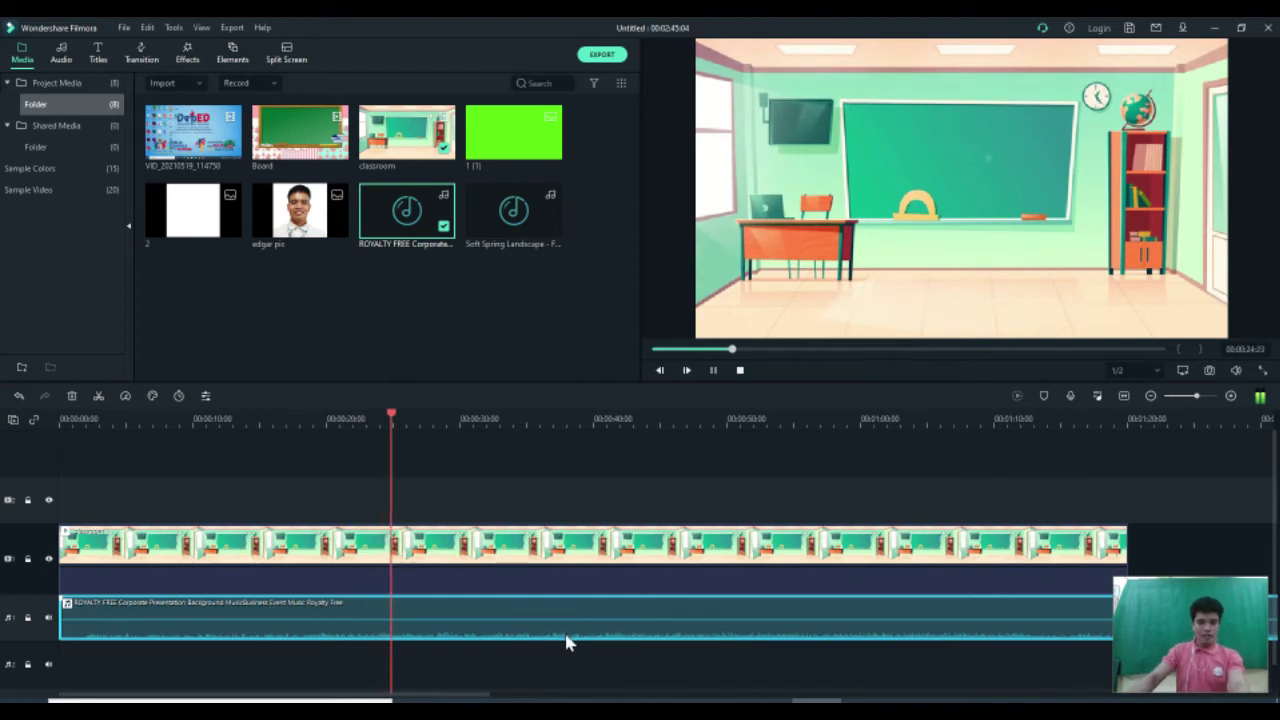
key(space)
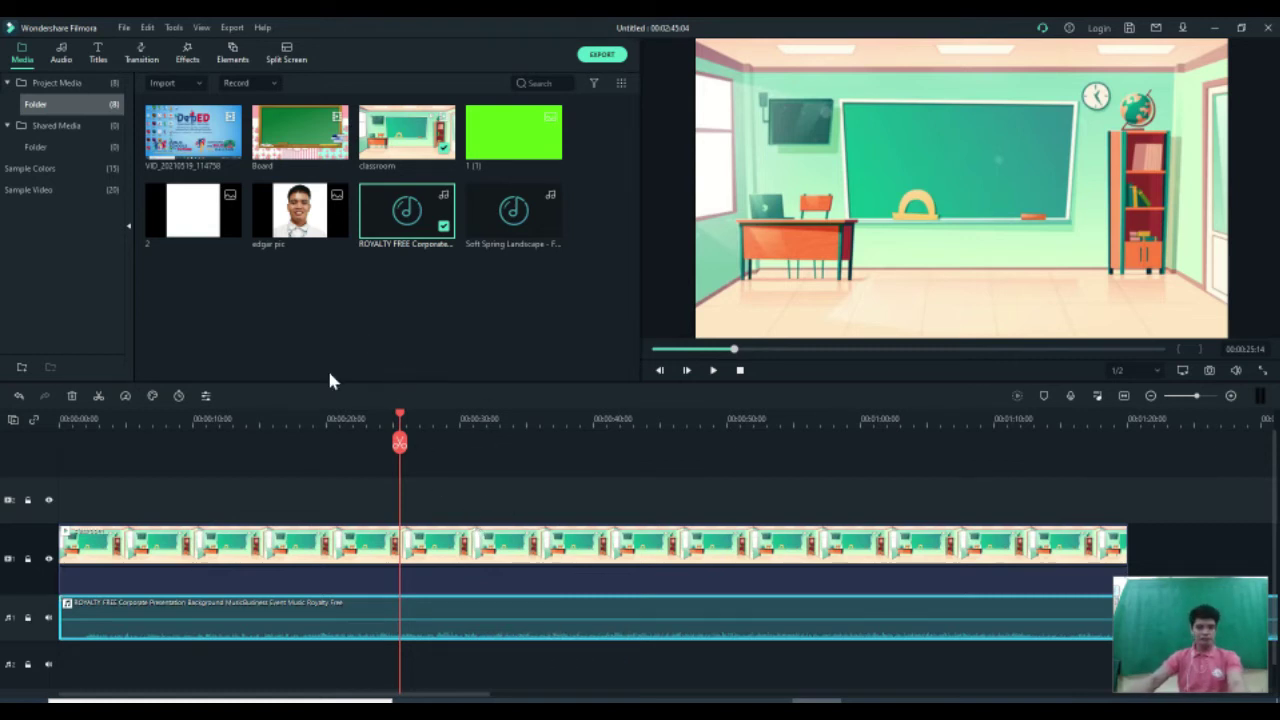
- Place the portrait picture on video track 2 at about 24 seconds and play the timeline from 20 seconds
mouse_move(297, 222)
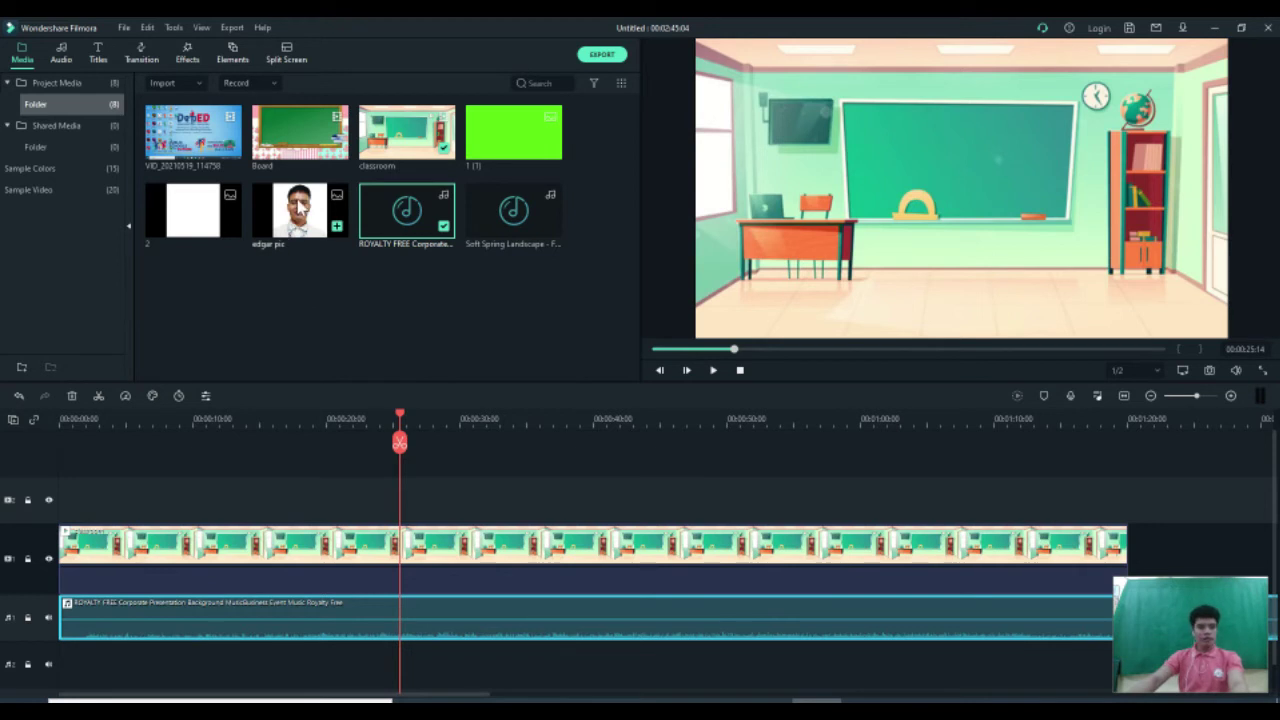
click(299, 208)
drag(299, 222, 386, 500)
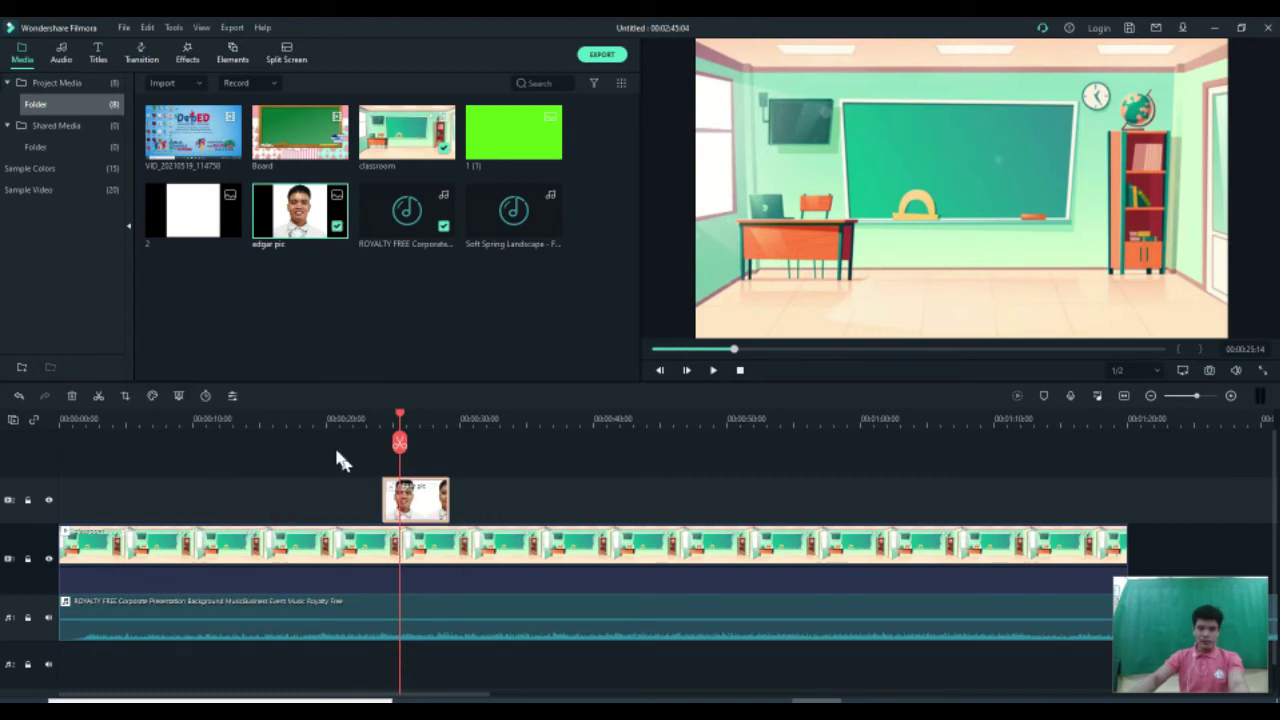
click(326, 420)
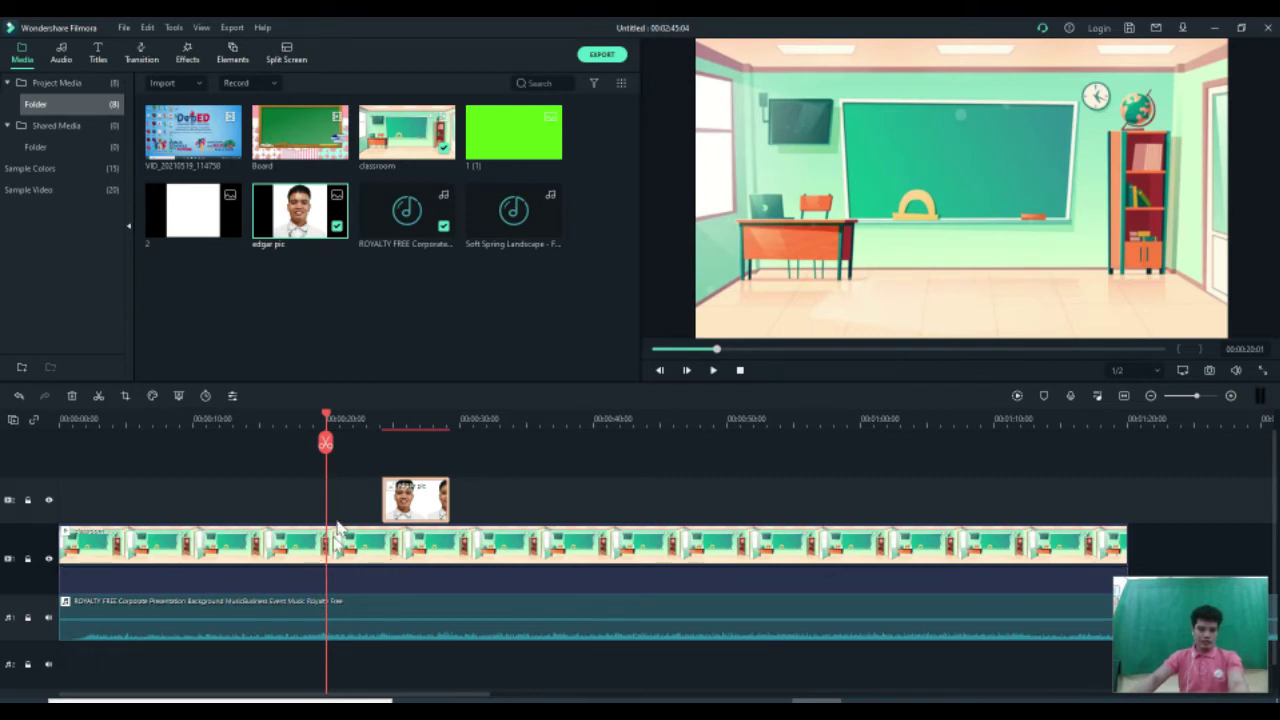
key(space)
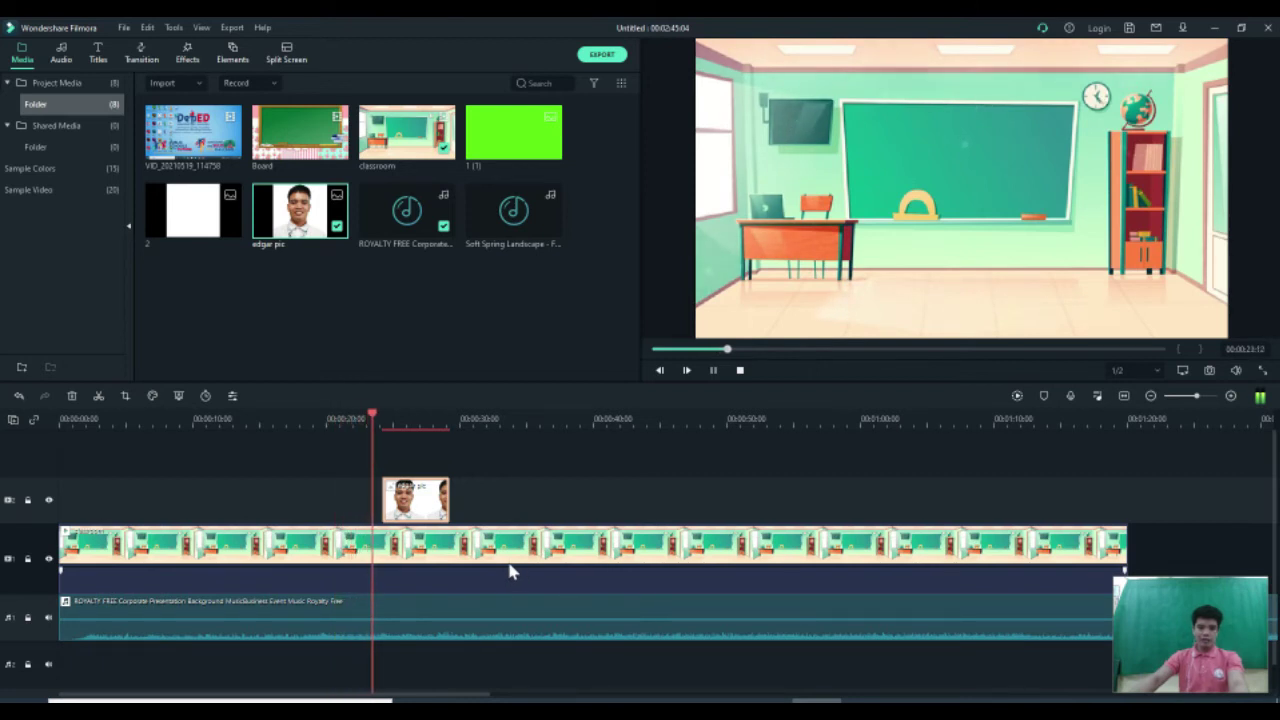
key(space)
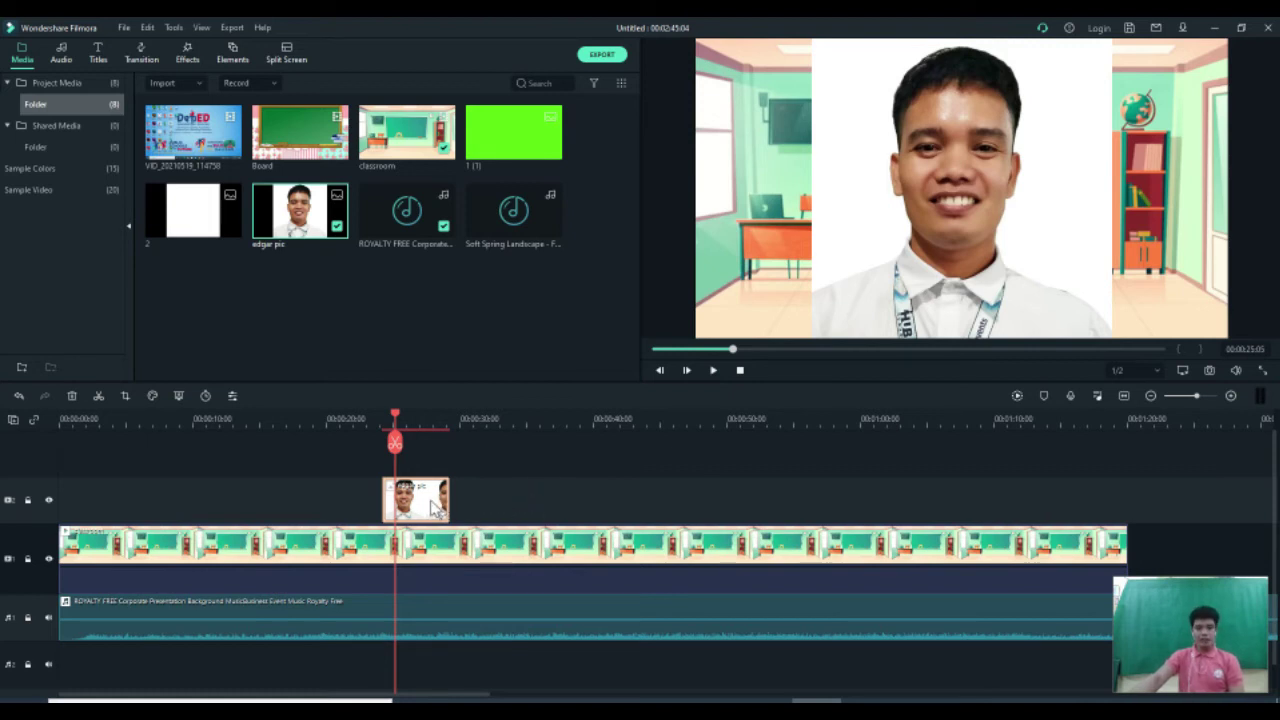
click(506, 496)
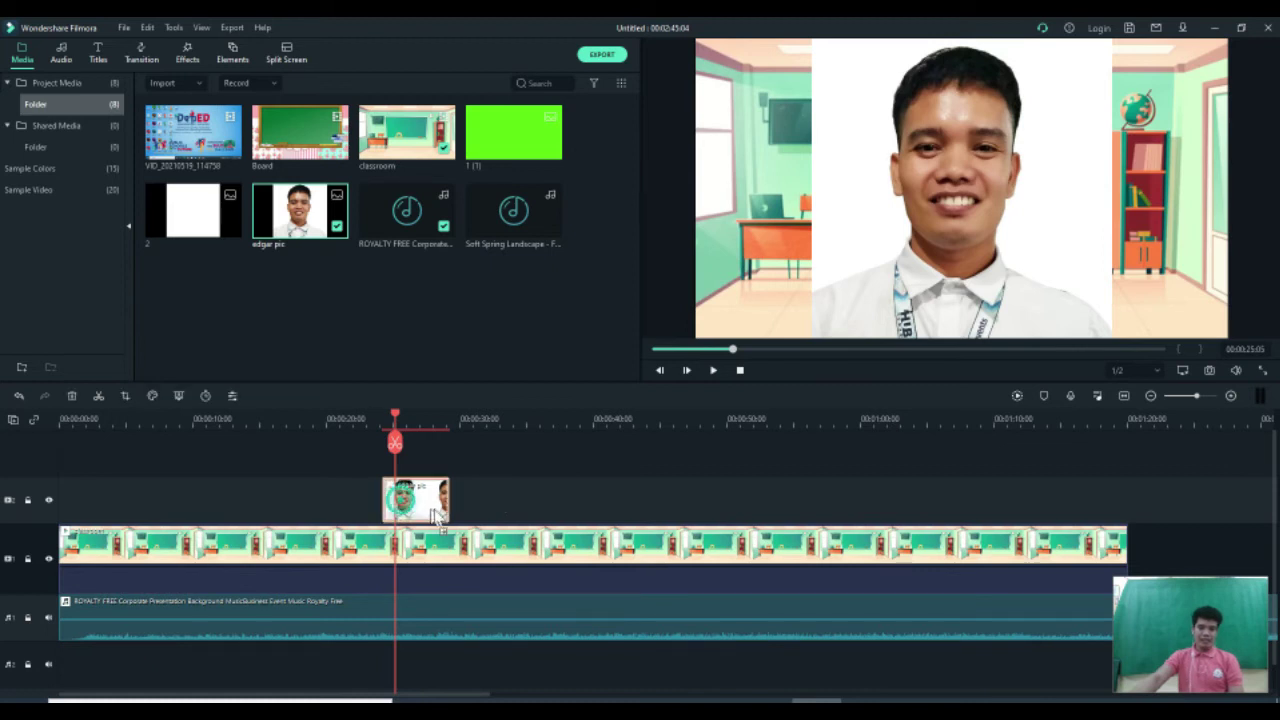
click(455, 555)
click(460, 608)
click(498, 513)
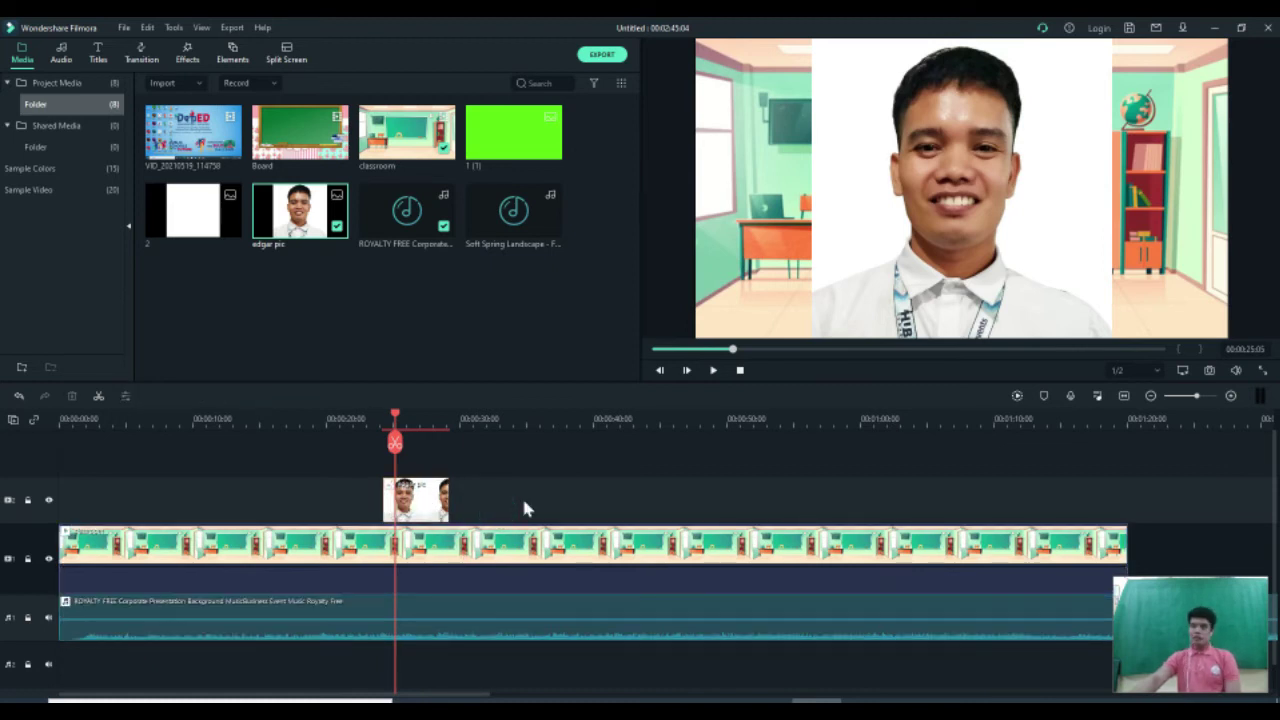
click(420, 506)
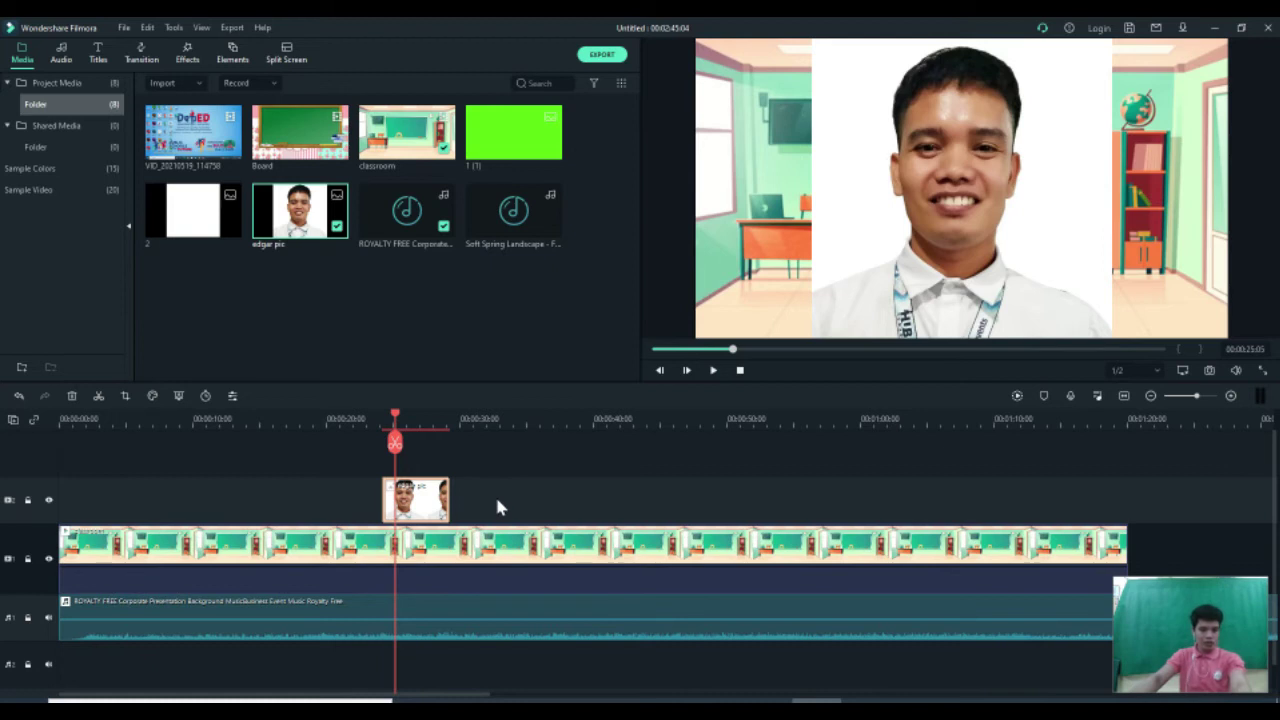
click(530, 506)
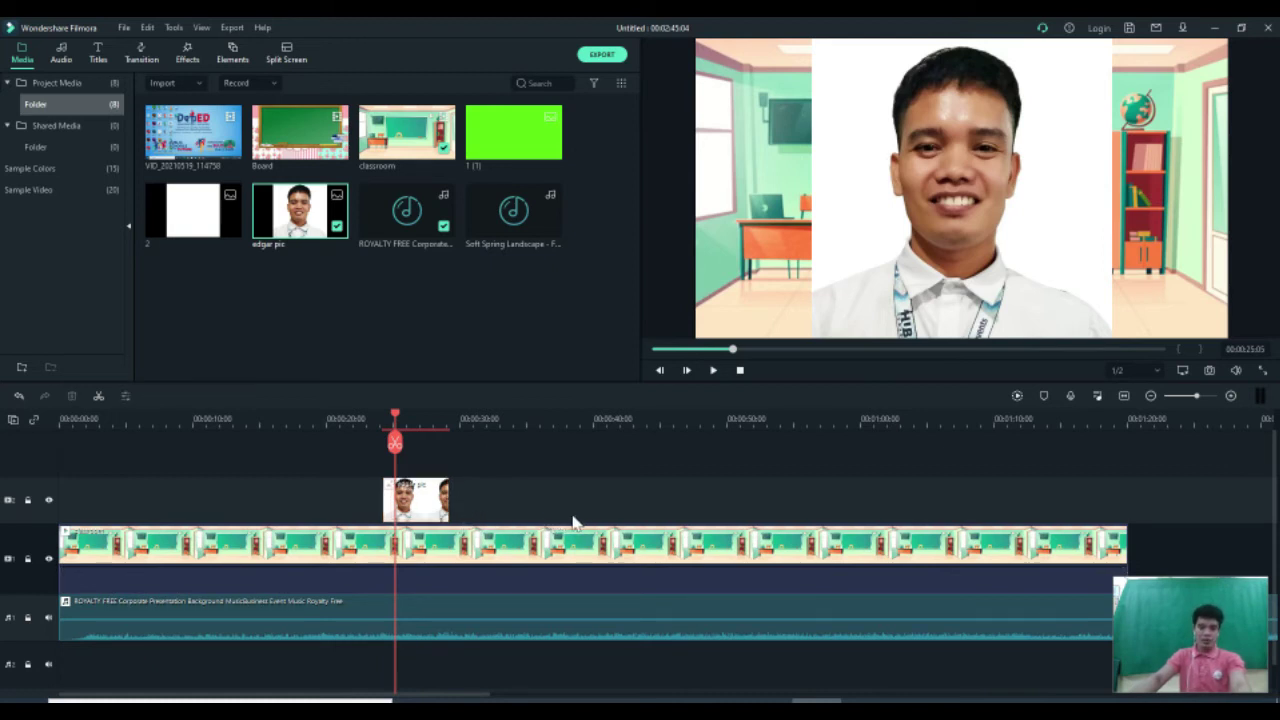
click(857, 279)
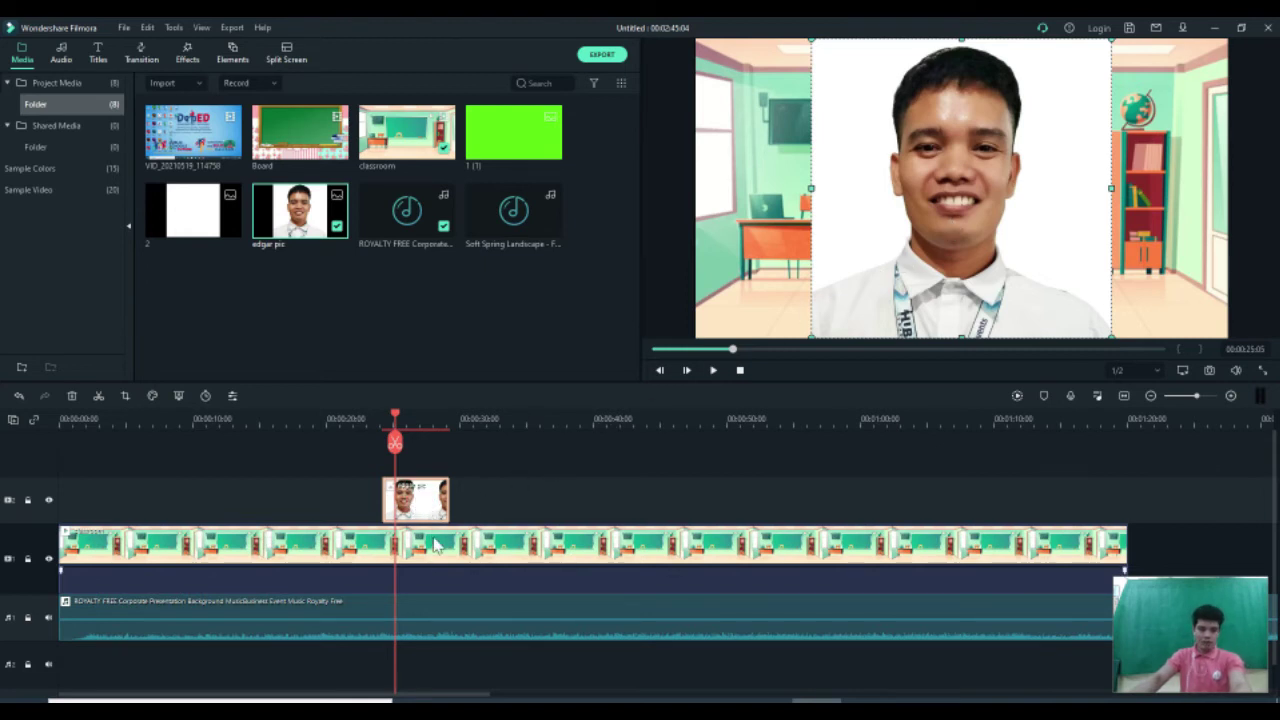
- Try moving the classroom clip to the track above the portrait and then onto the portrait's track, and undo both moves
drag(432, 511, 436, 488)
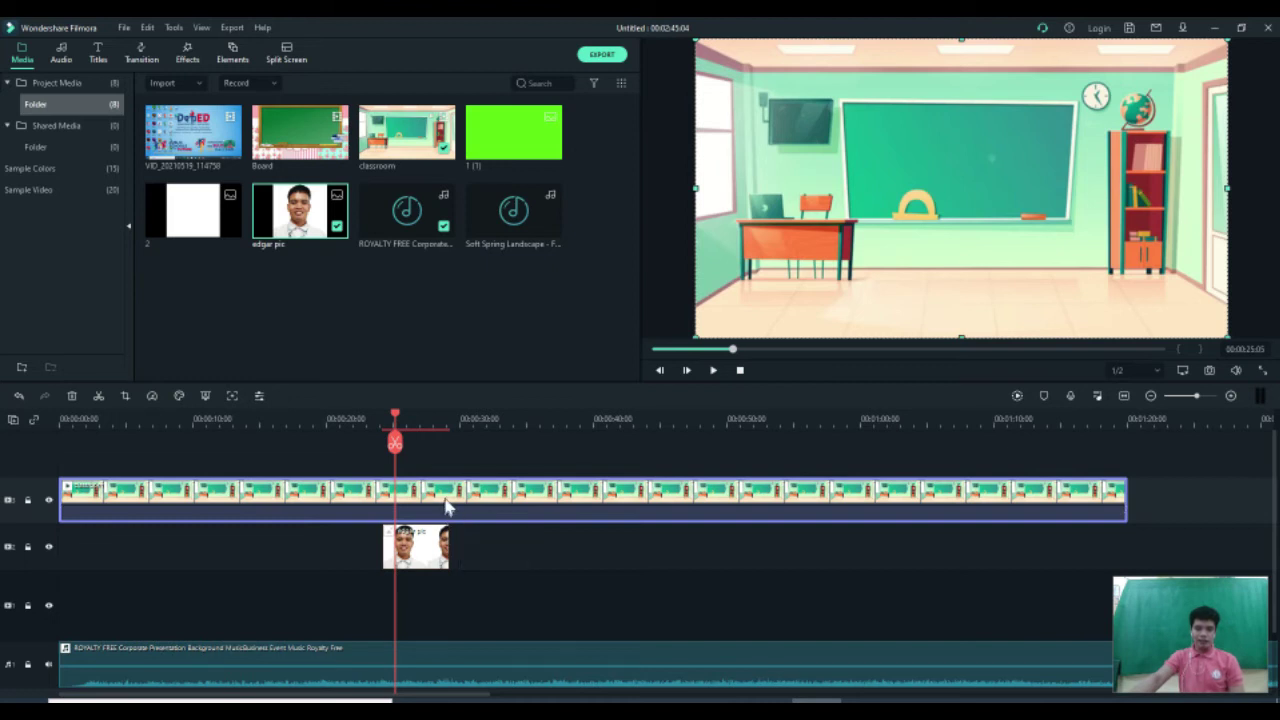
drag(445, 506, 443, 570)
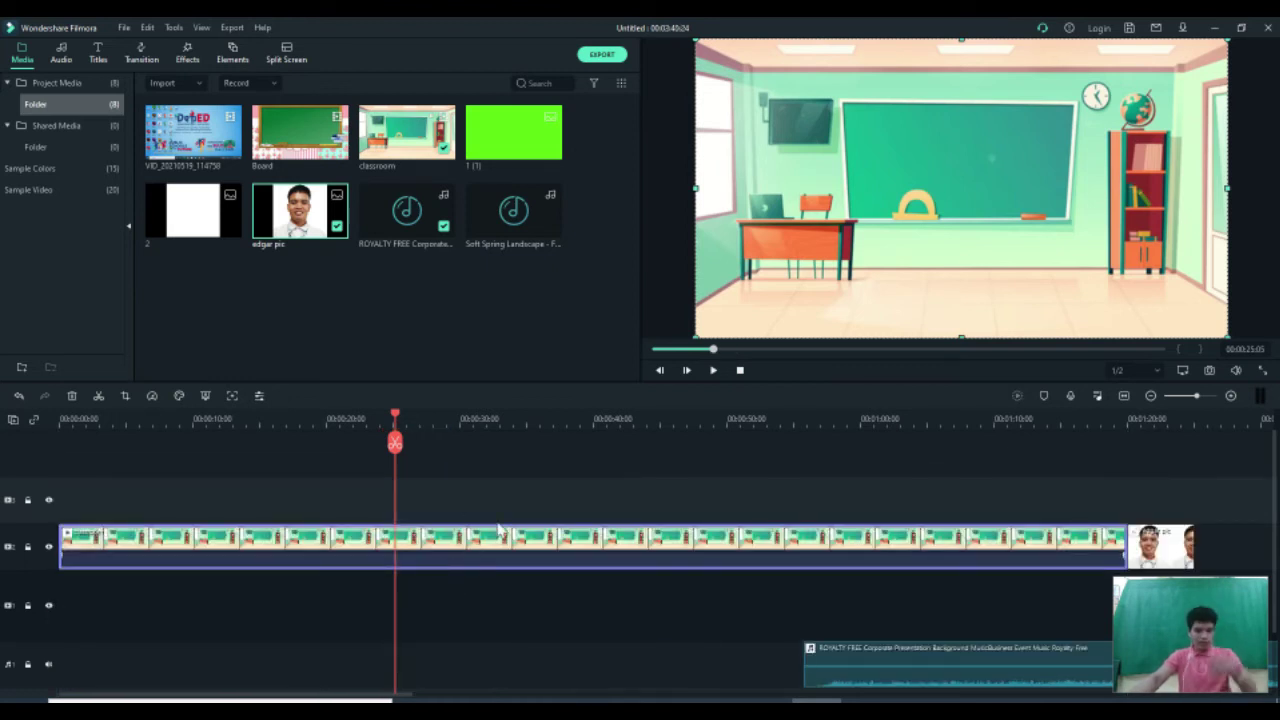
key(ctrl+z)
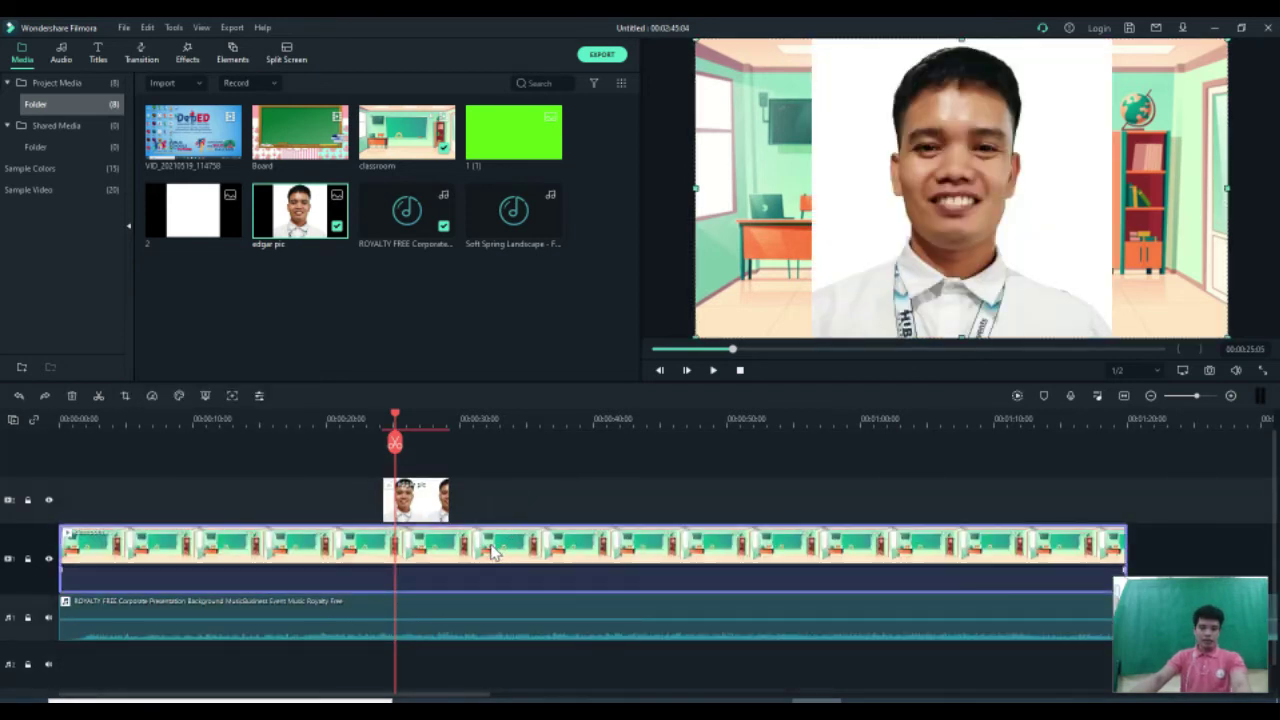
click(432, 508)
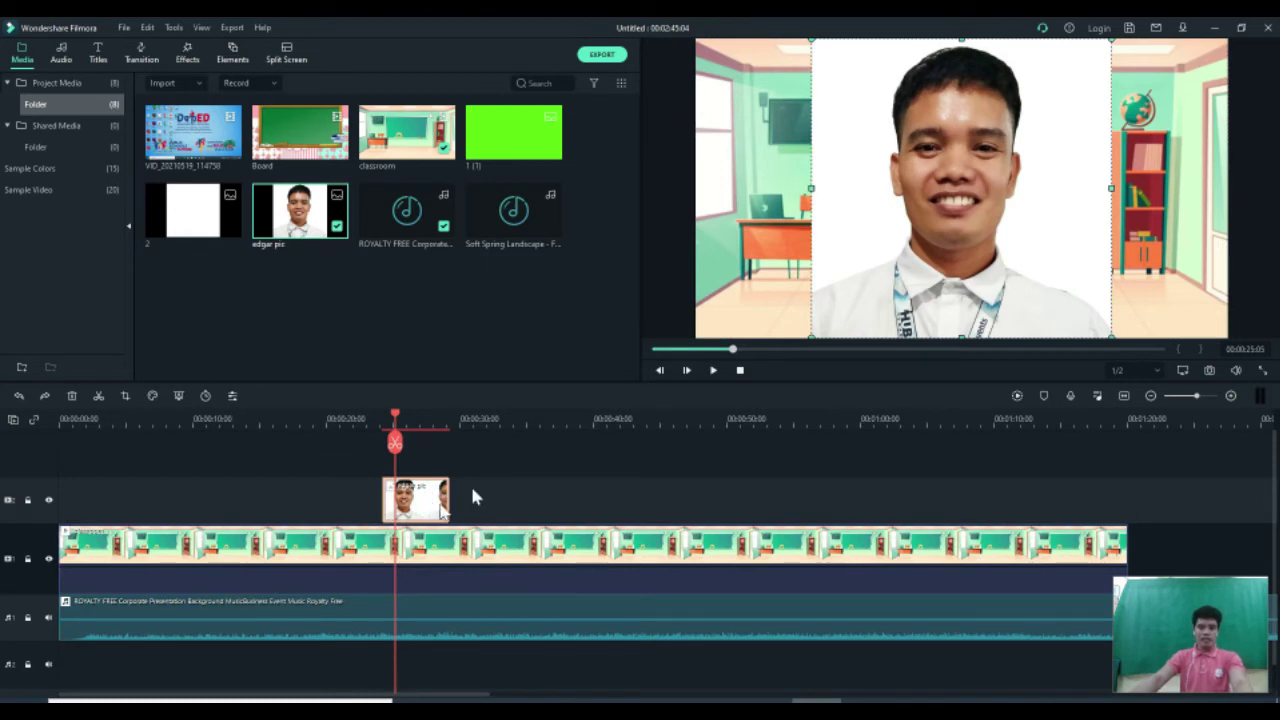
click(450, 613)
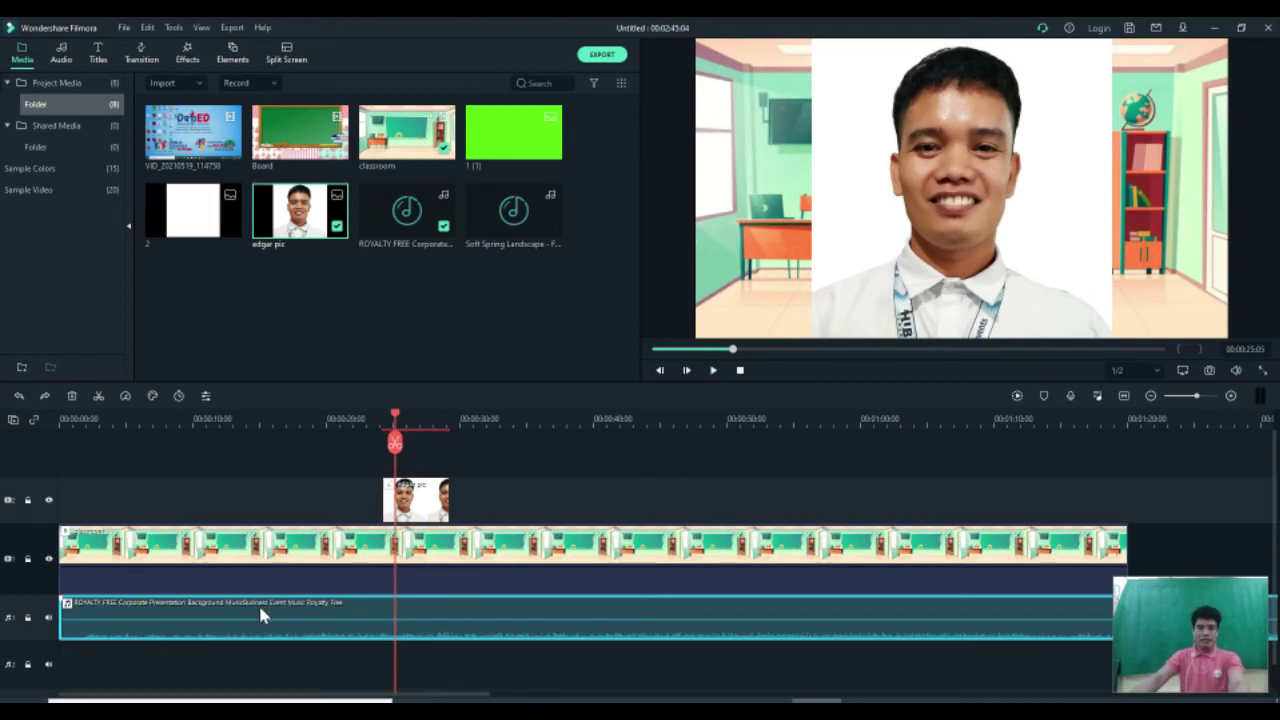
click(431, 503)
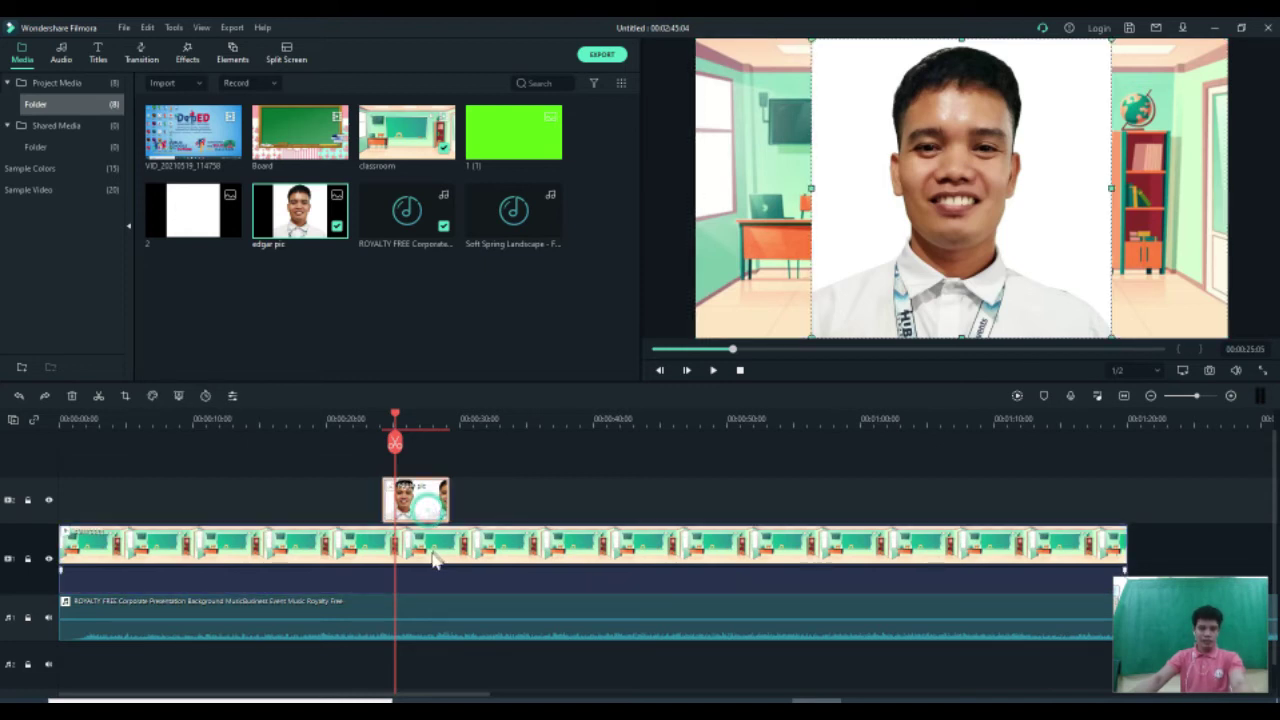
click(420, 557)
- Shrink the portrait picture to a little over a quarter of its size in the preview and centre it on the chalkboard
click(419, 507)
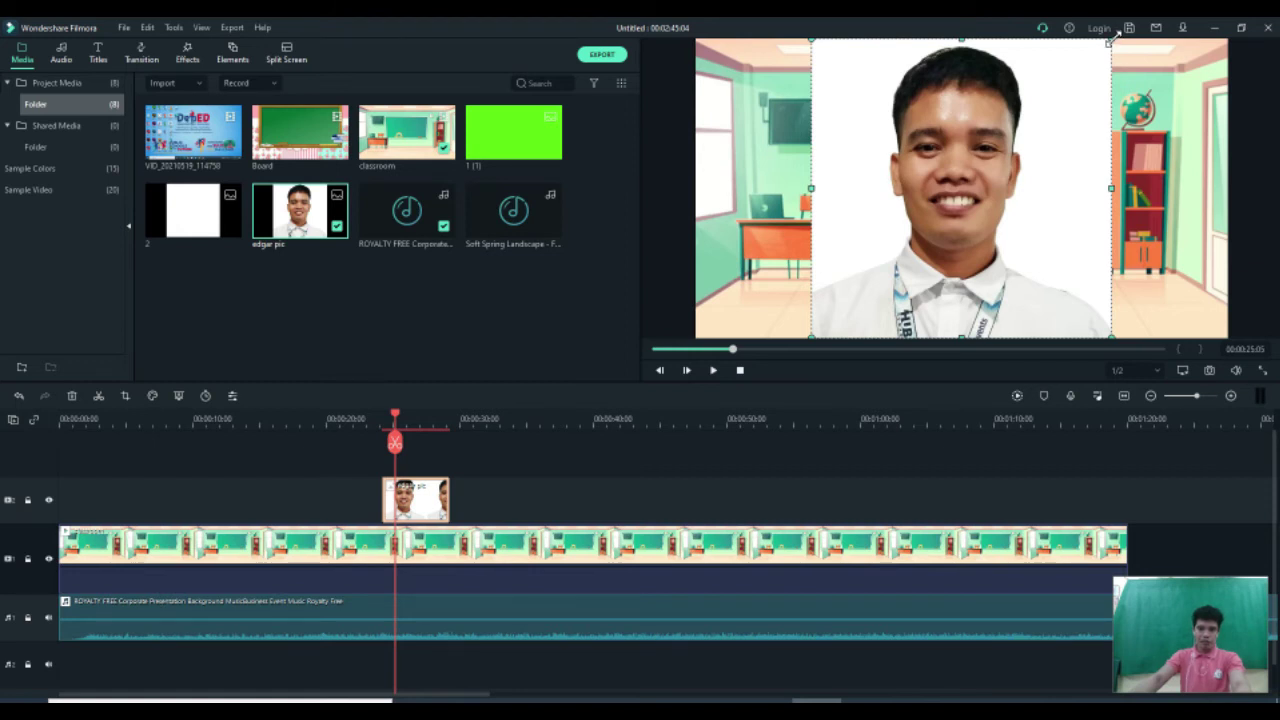
drag(1110, 40, 892, 285)
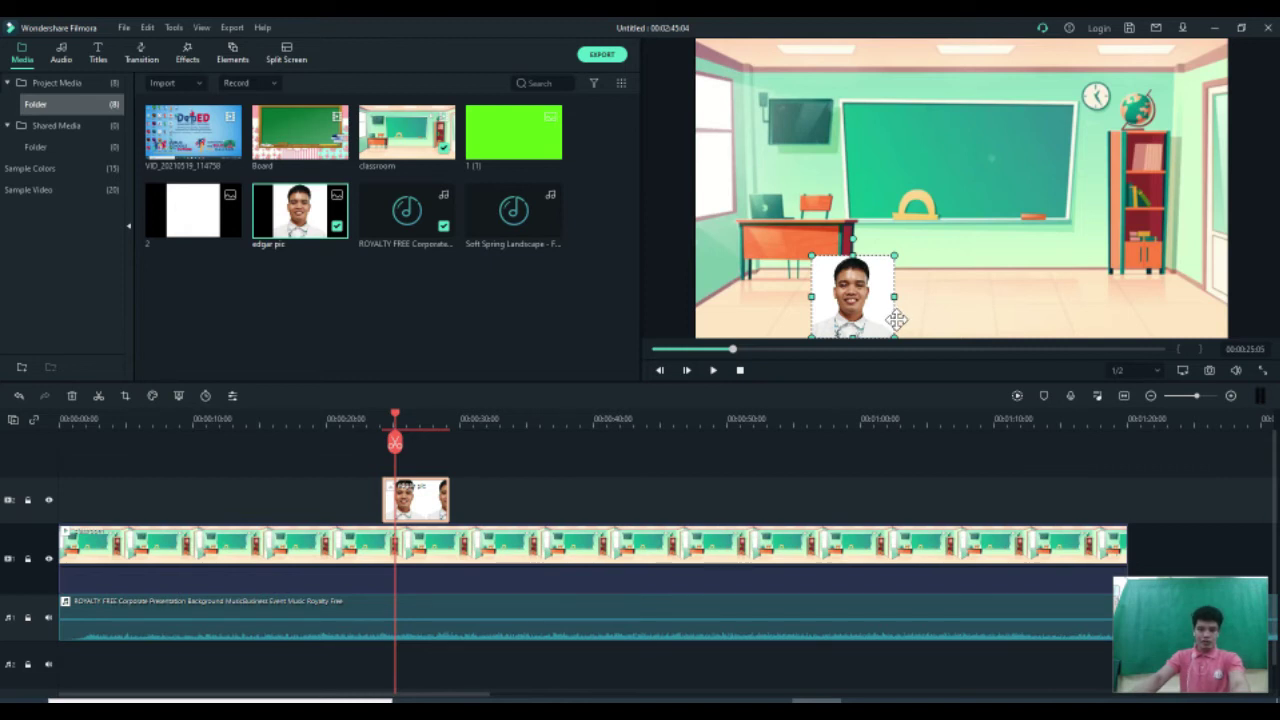
drag(896, 319, 1010, 175)
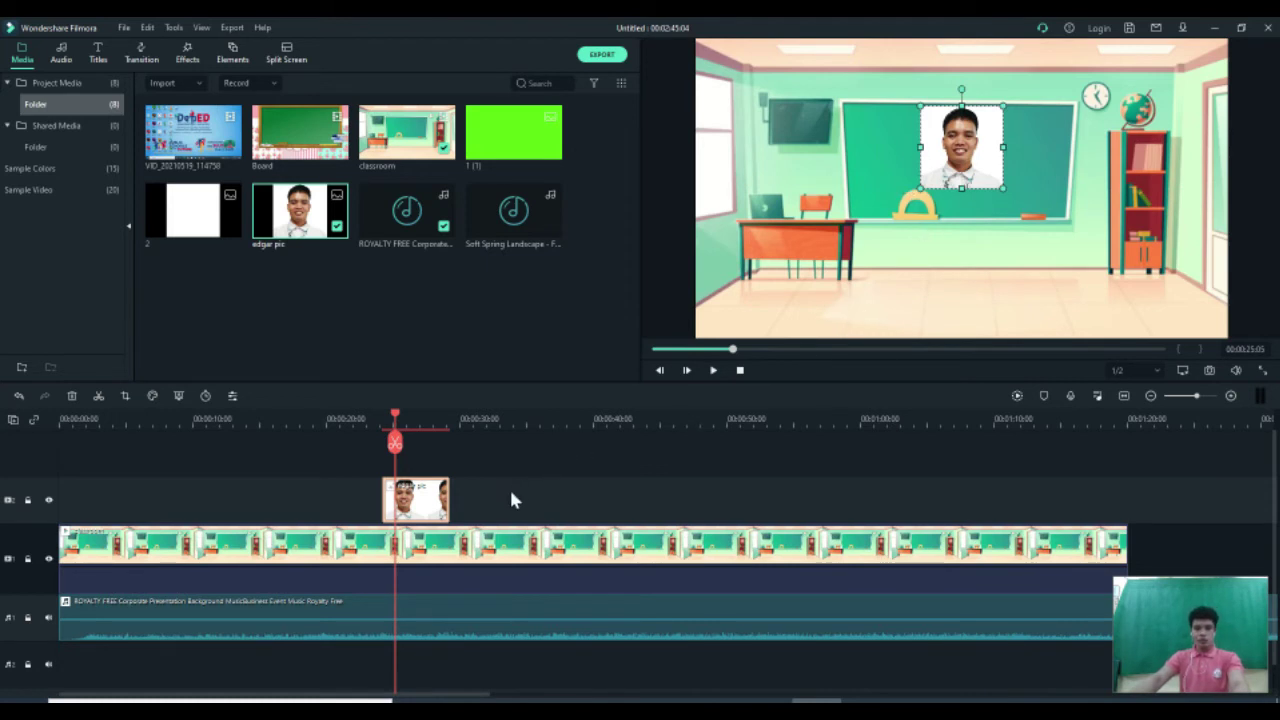
- Play the timeline from about 22.5 seconds to check how the resized portrait appears over the classroom
click(361, 419)
key(space)
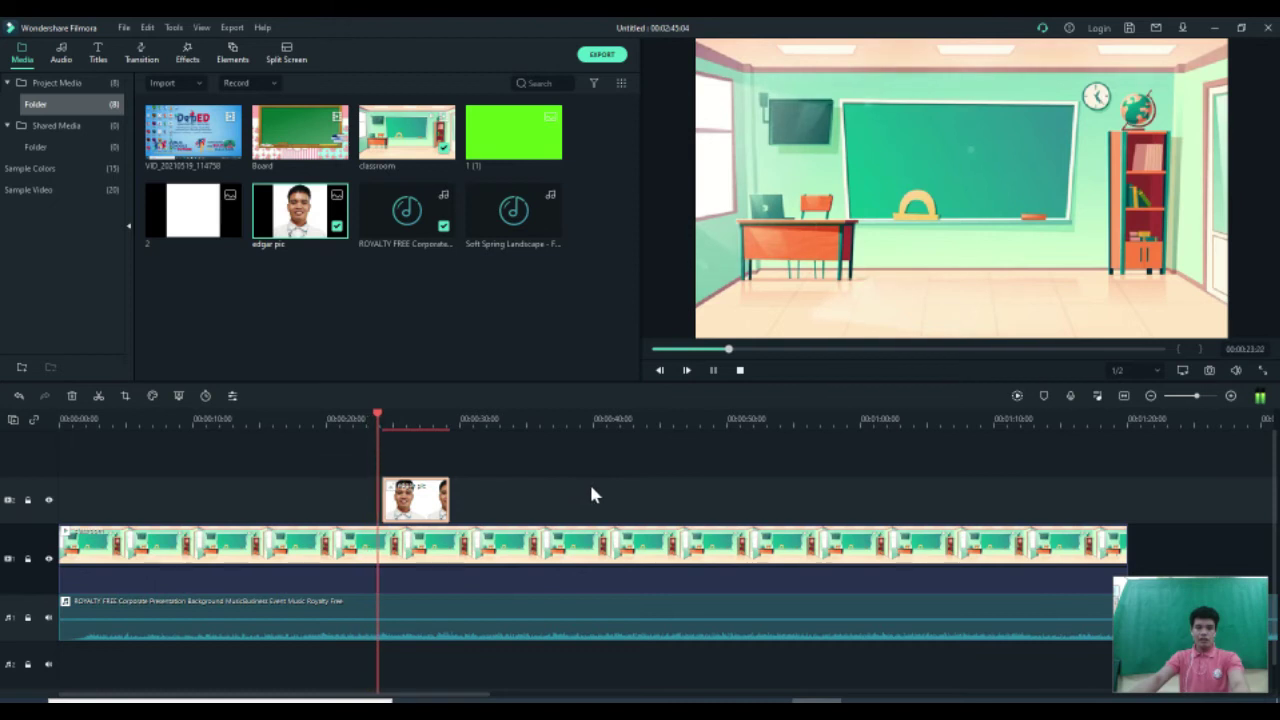
key(space)
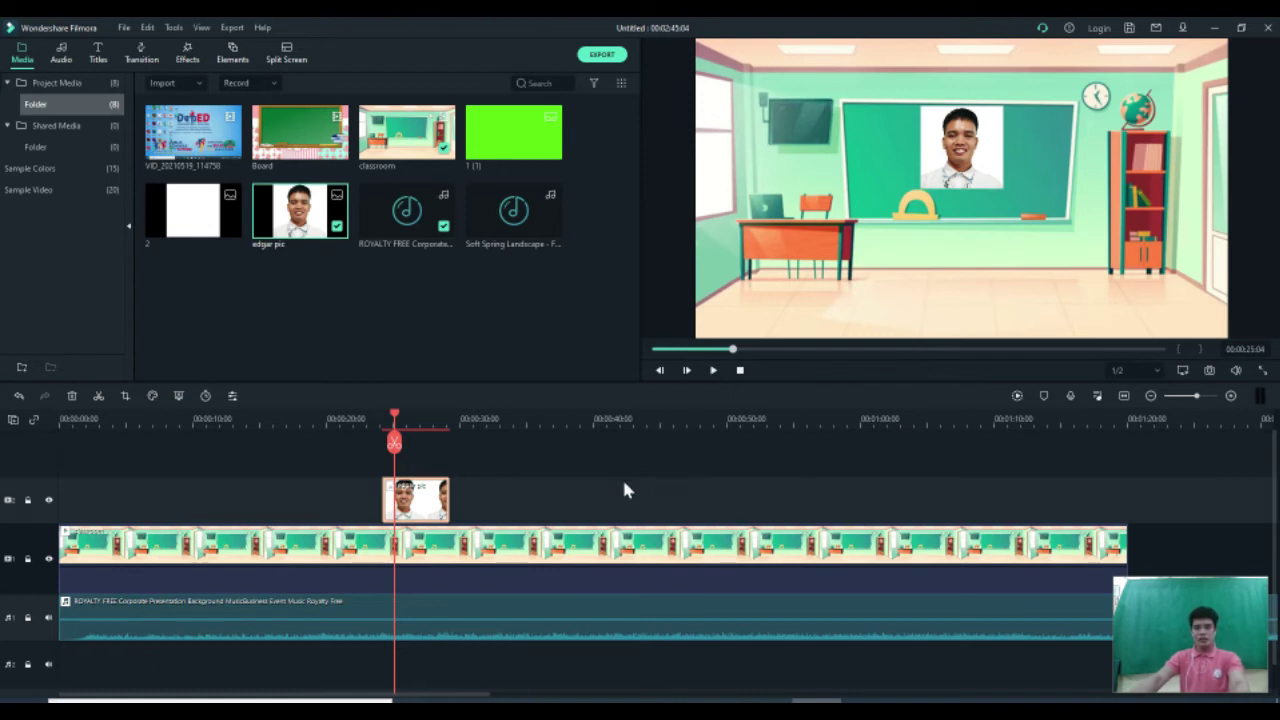
- Add a second copy of the portrait picture to video track 2 at about 39 seconds
click(603, 506)
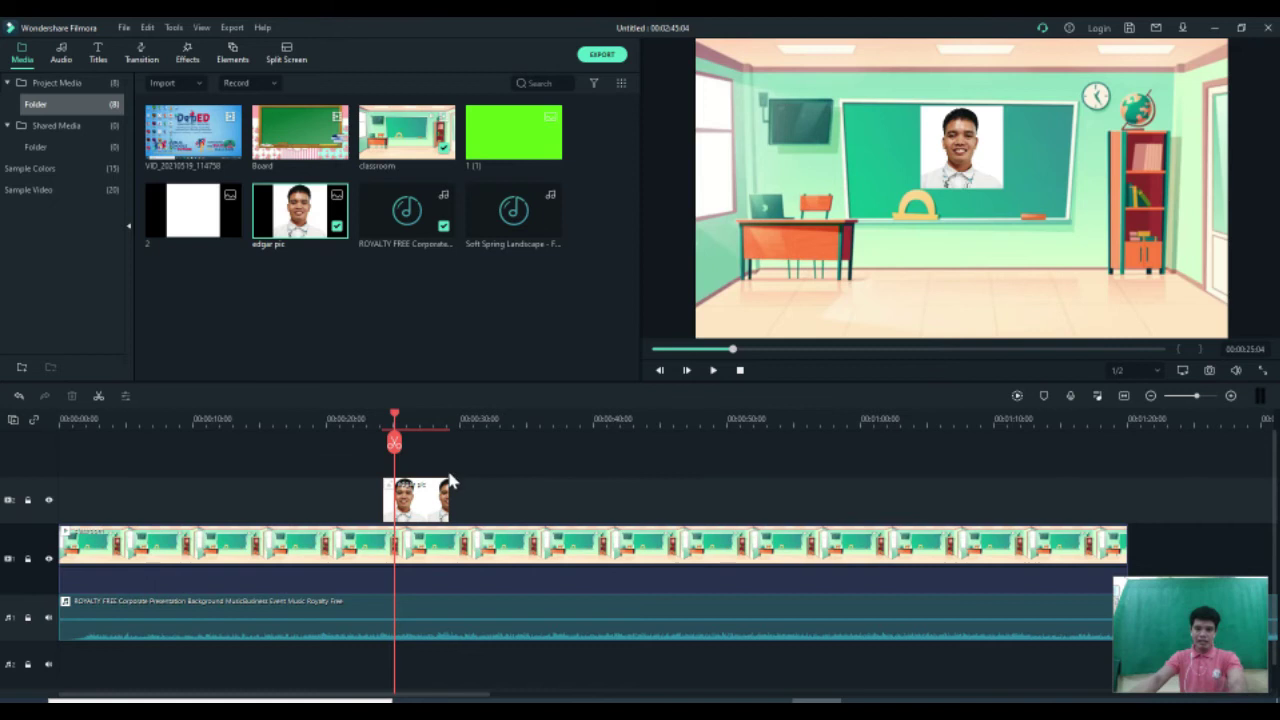
click(420, 500)
drag(308, 228, 588, 508)
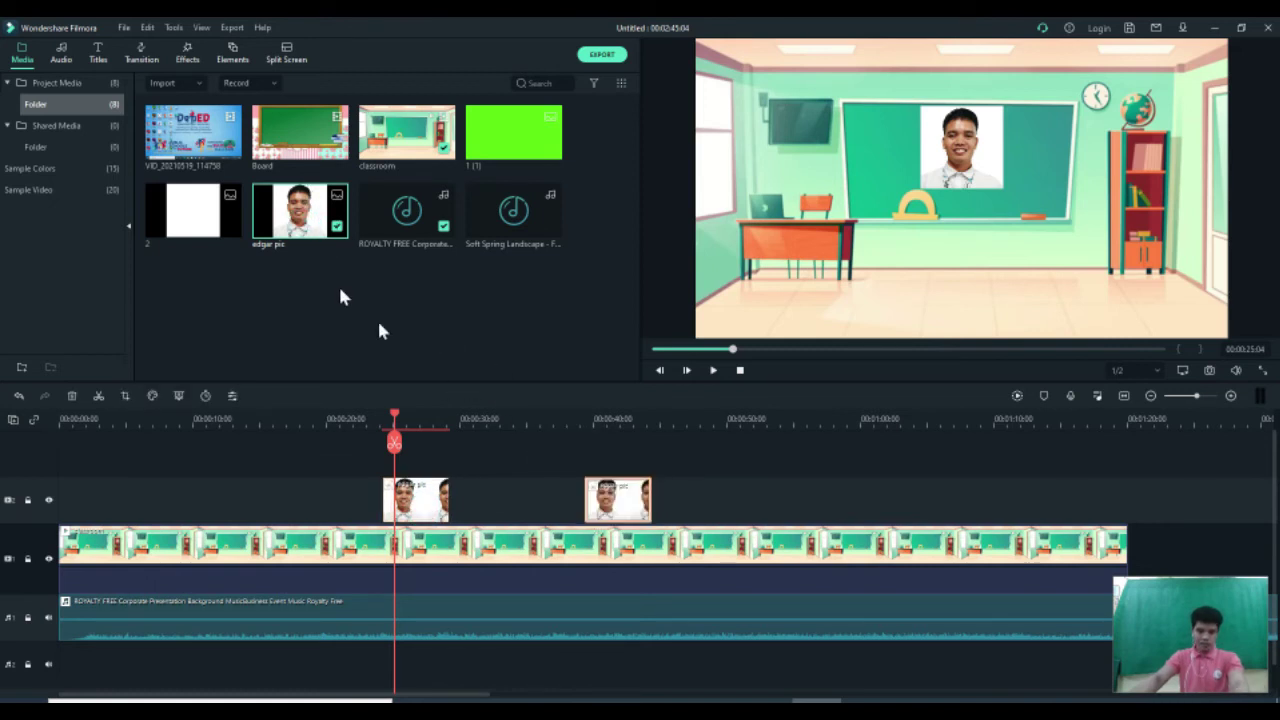
- Stack two more copies of the portrait picture on video tracks 3 and 4, aligned with the first portrait at about 24 seconds
drag(300, 212, 426, 466)
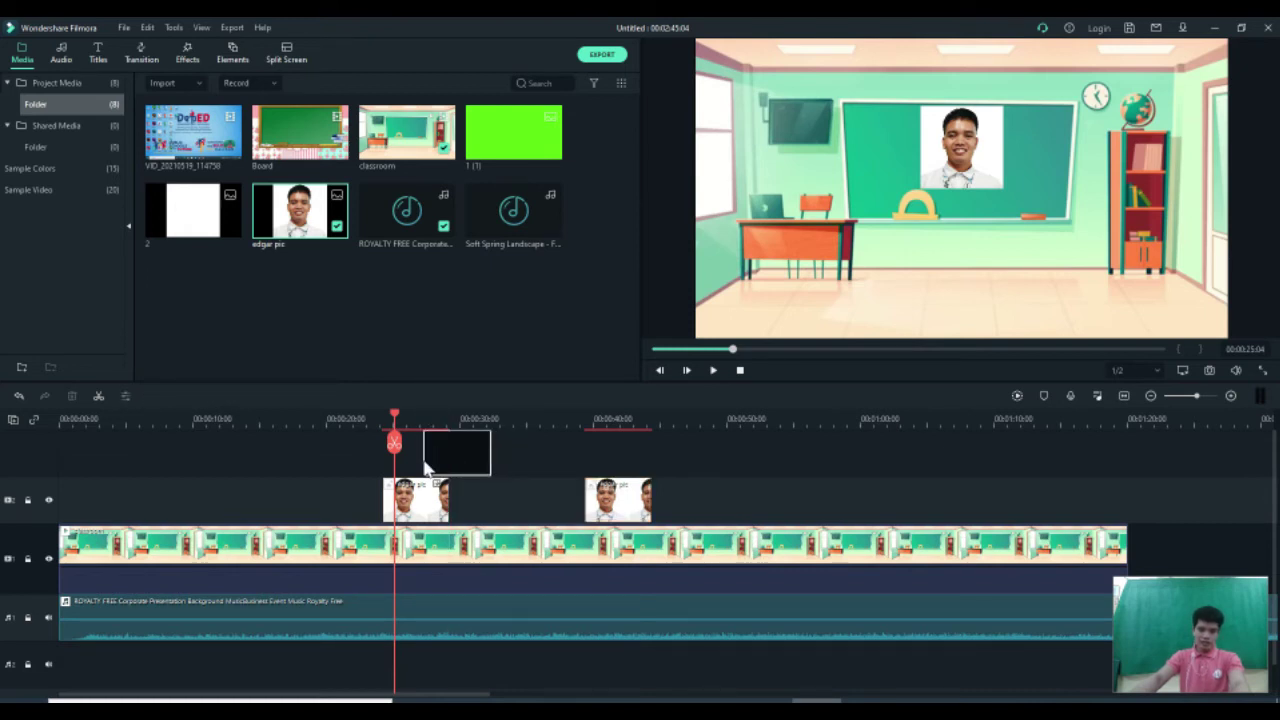
drag(426, 466, 390, 478)
drag(303, 222, 390, 481)
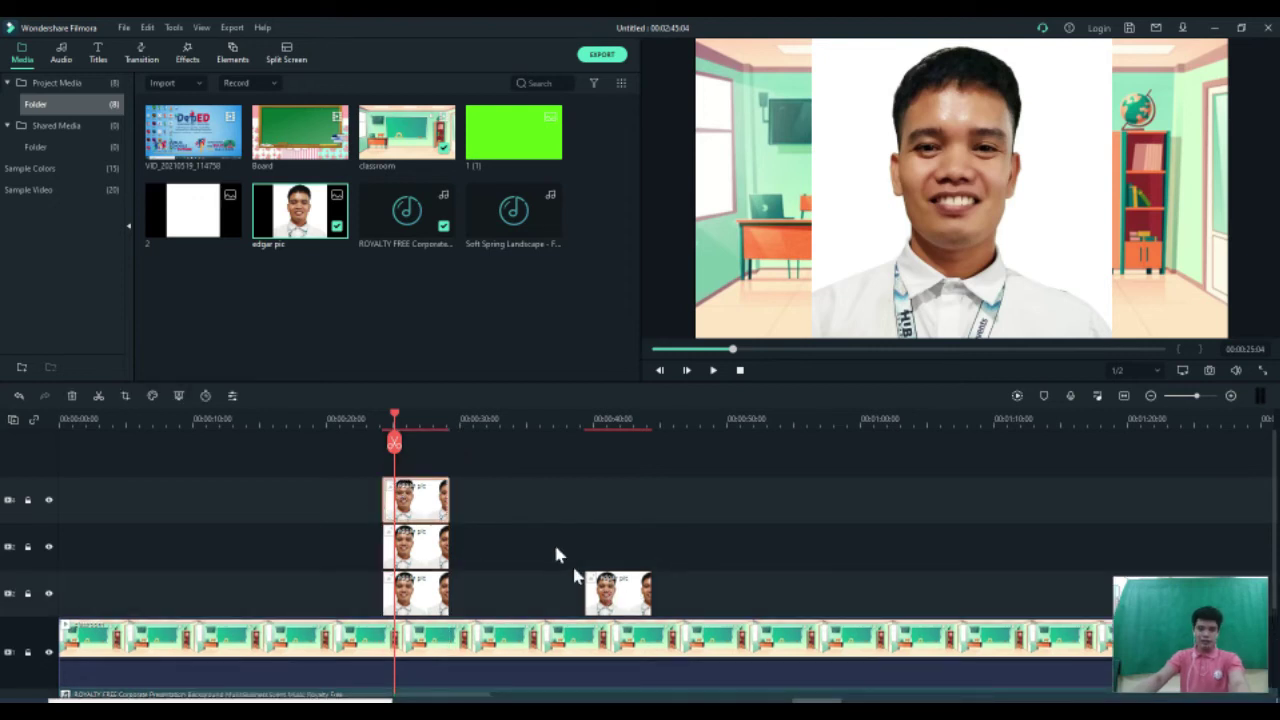
- Add three more copies of the portrait picture to video track 2 at about 12, 49 and 58 seconds
drag(289, 222, 247, 590)
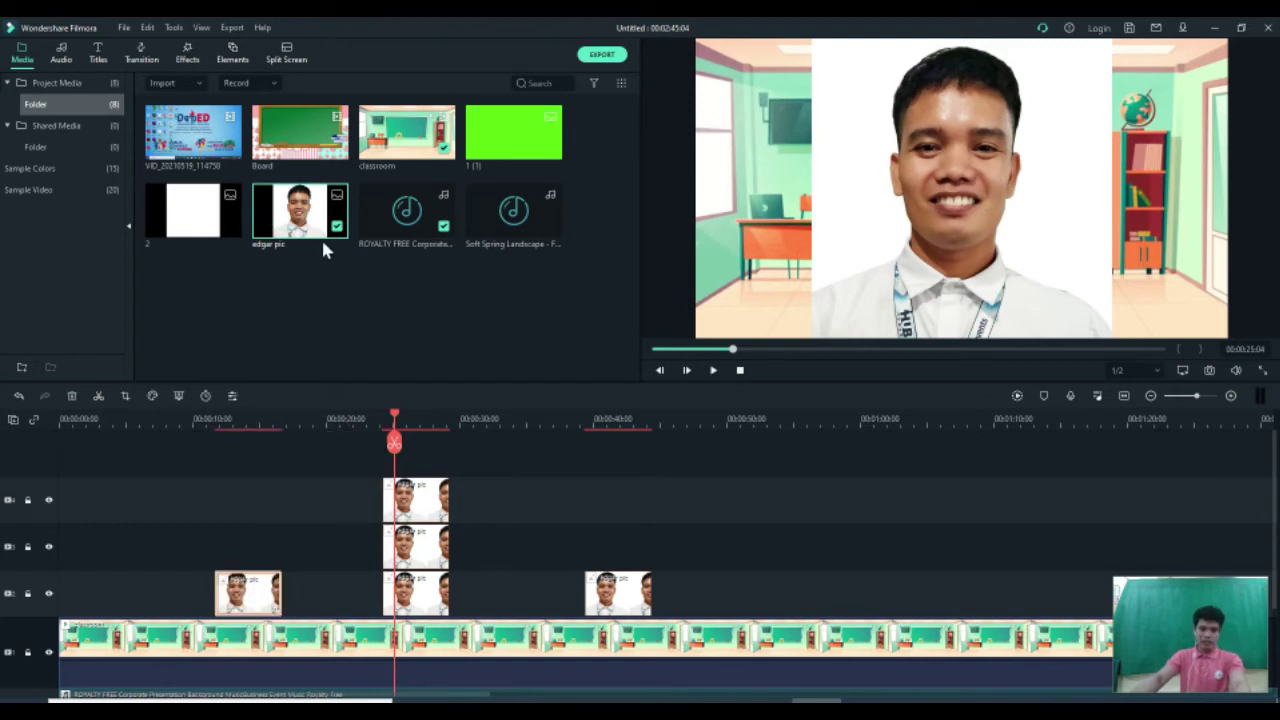
drag(681, 557, 865, 592)
drag(268, 226, 722, 592)
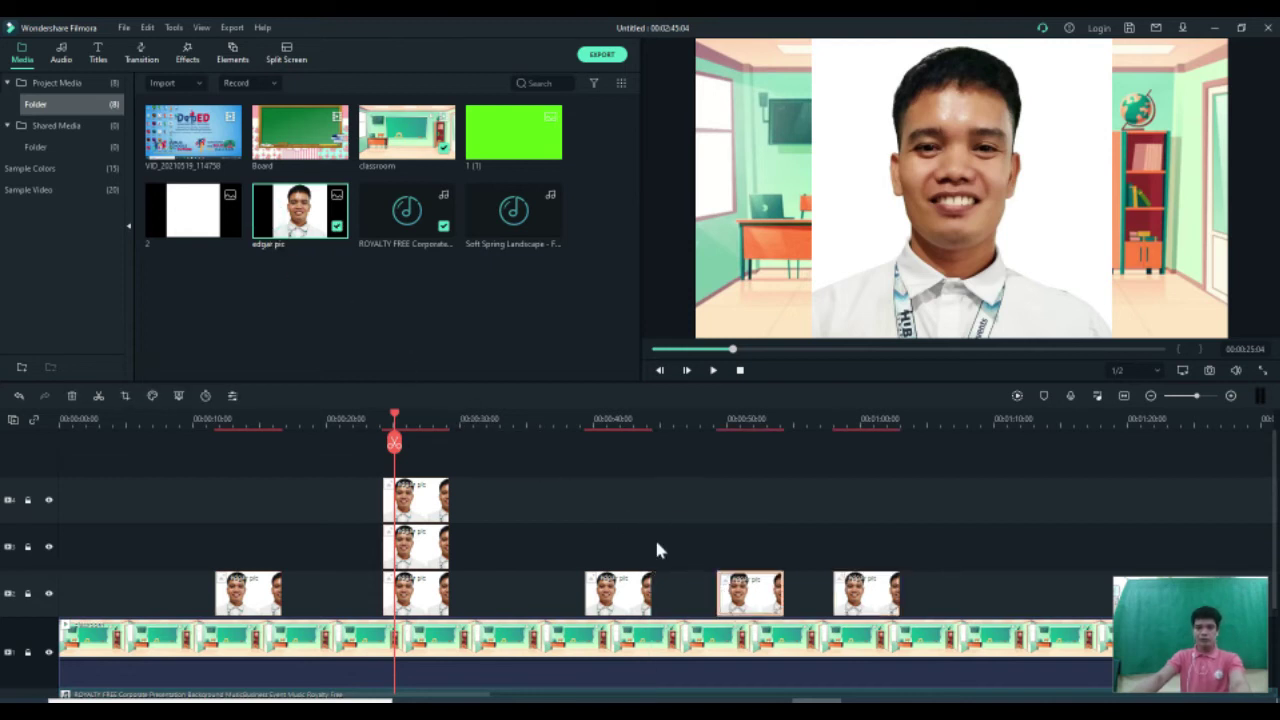
- Shrink the track 4 portrait in the preview to about 40 percent of its size, keeping its lower-left corner in place
click(408, 505)
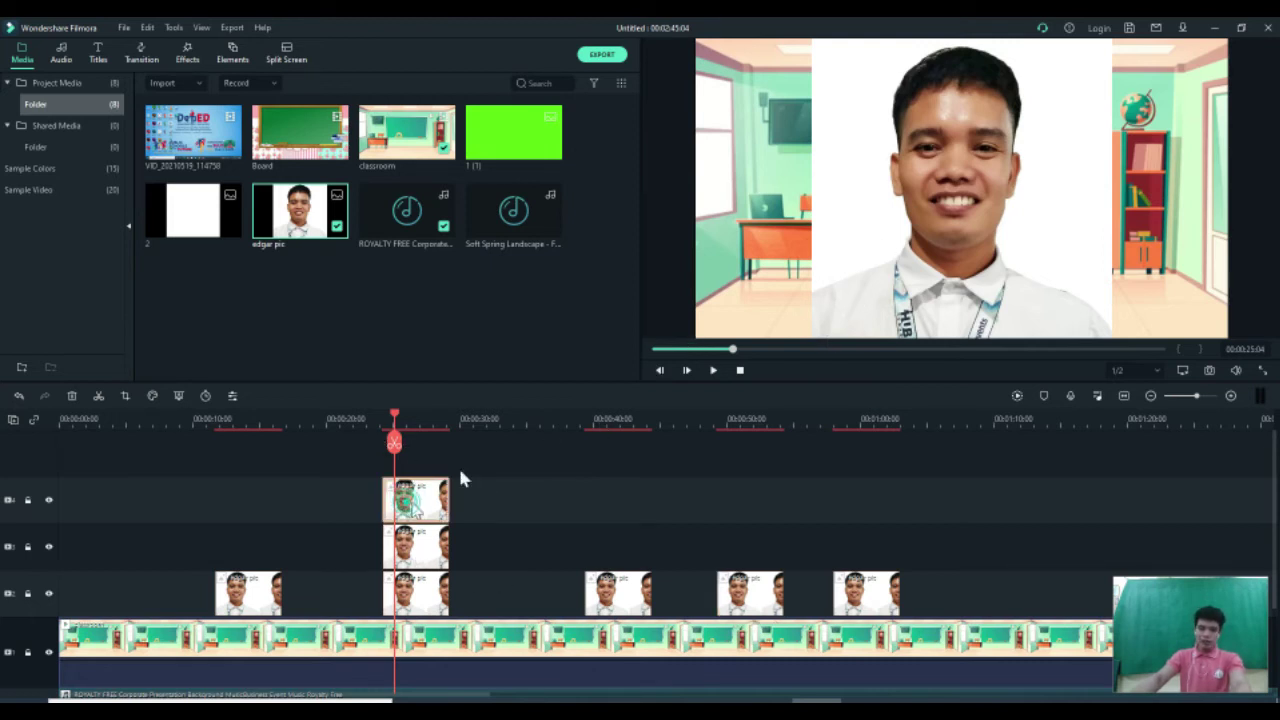
click(1005, 210)
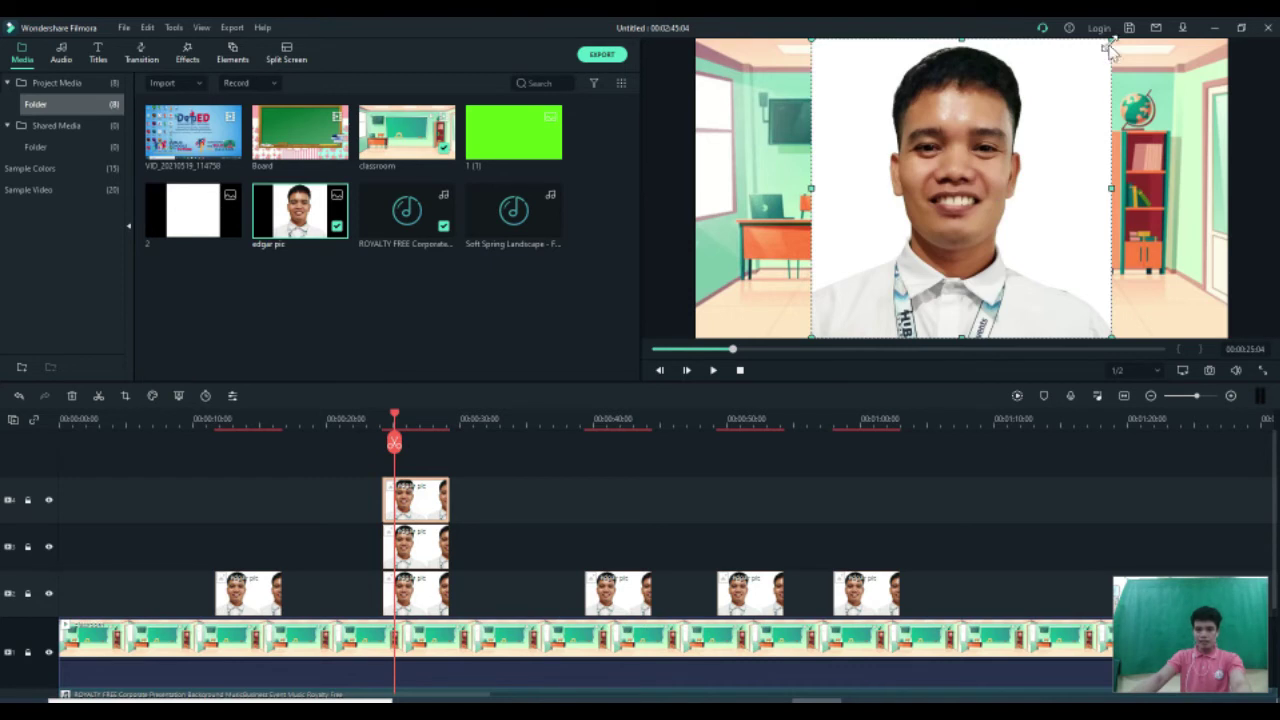
drag(1000, 203, 980, 232)
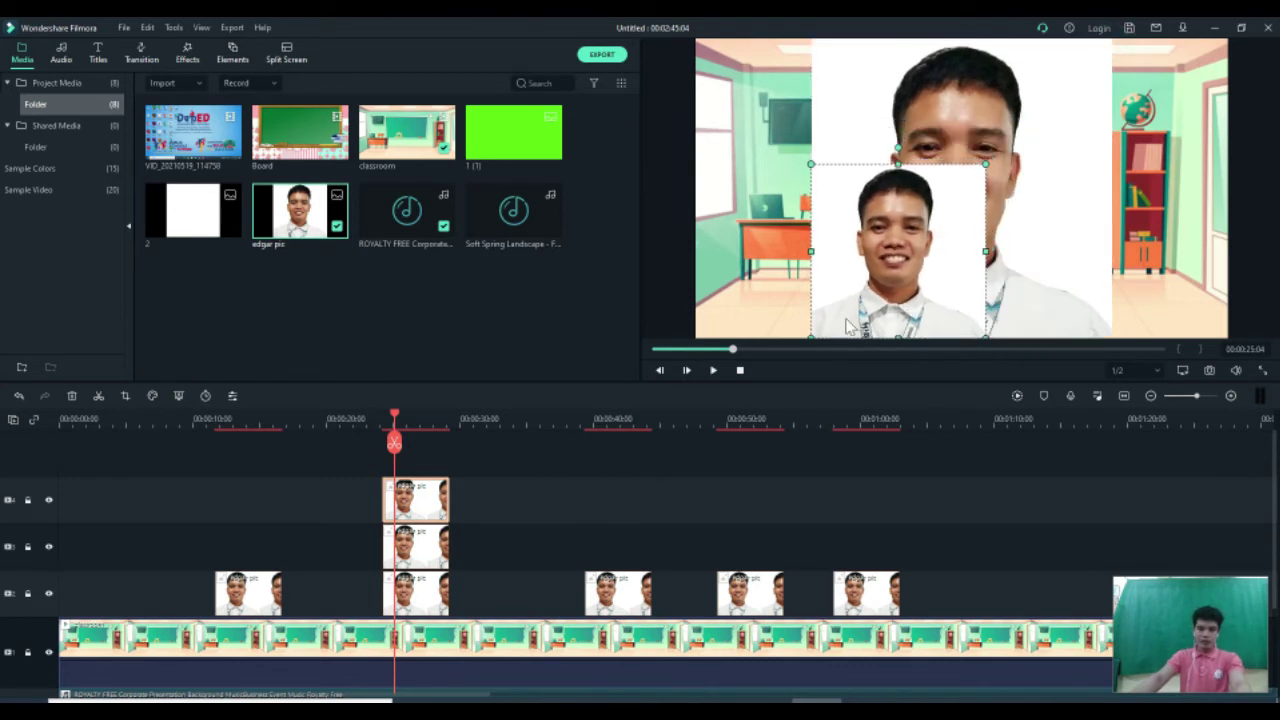
drag(986, 163, 930, 219)
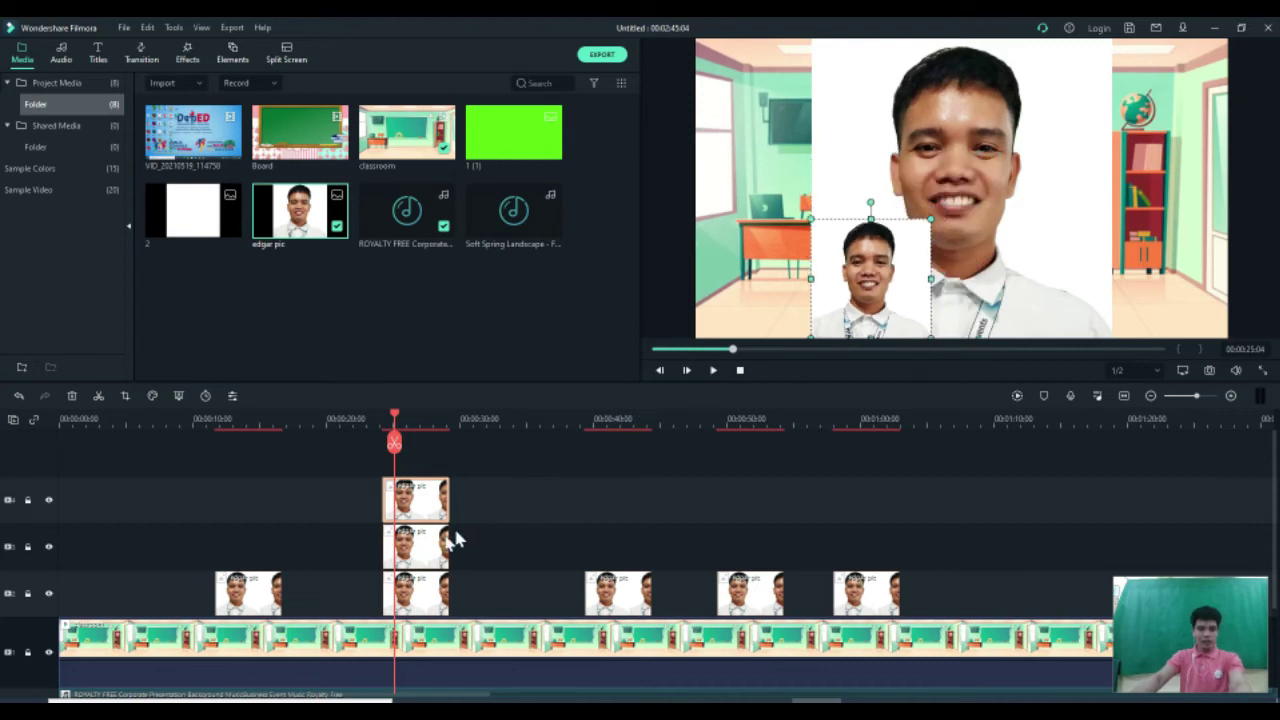
- Shrink the track 3 portrait to about a third of its size and place it in the lower-right corner of the classroom scene
click(421, 556)
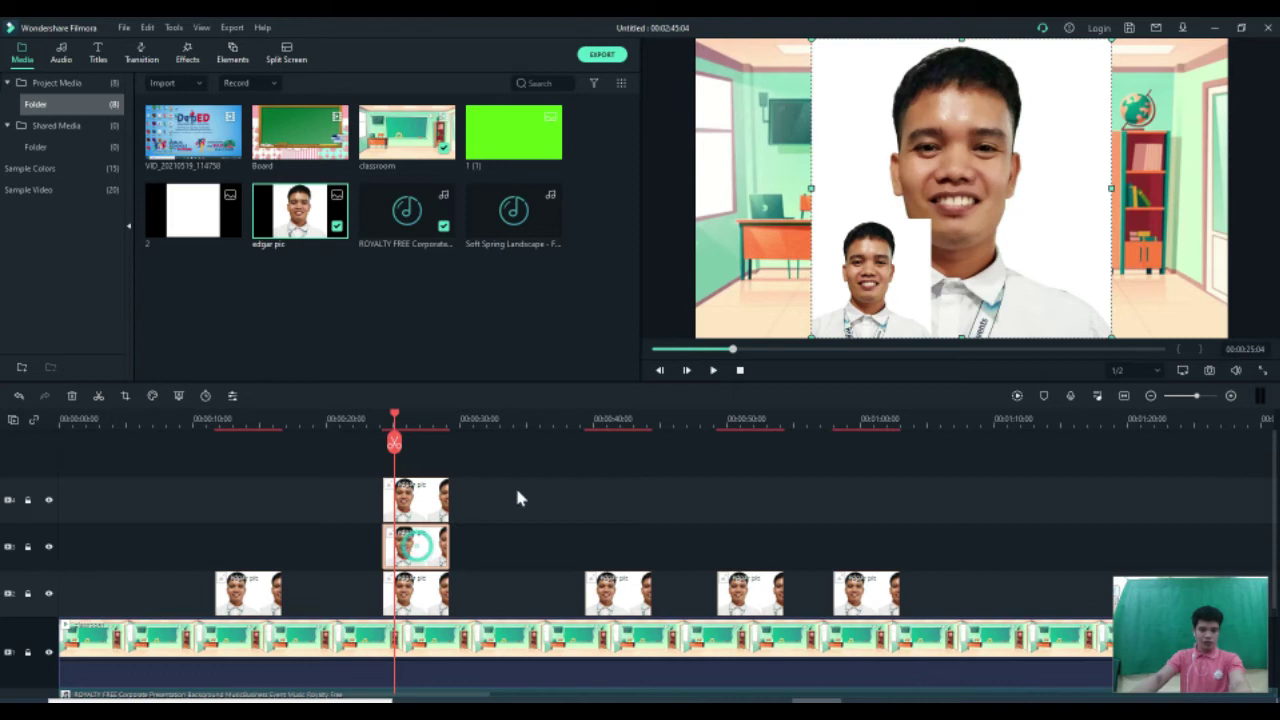
drag(1110, 36, 975, 176)
drag(975, 226, 1230, 250)
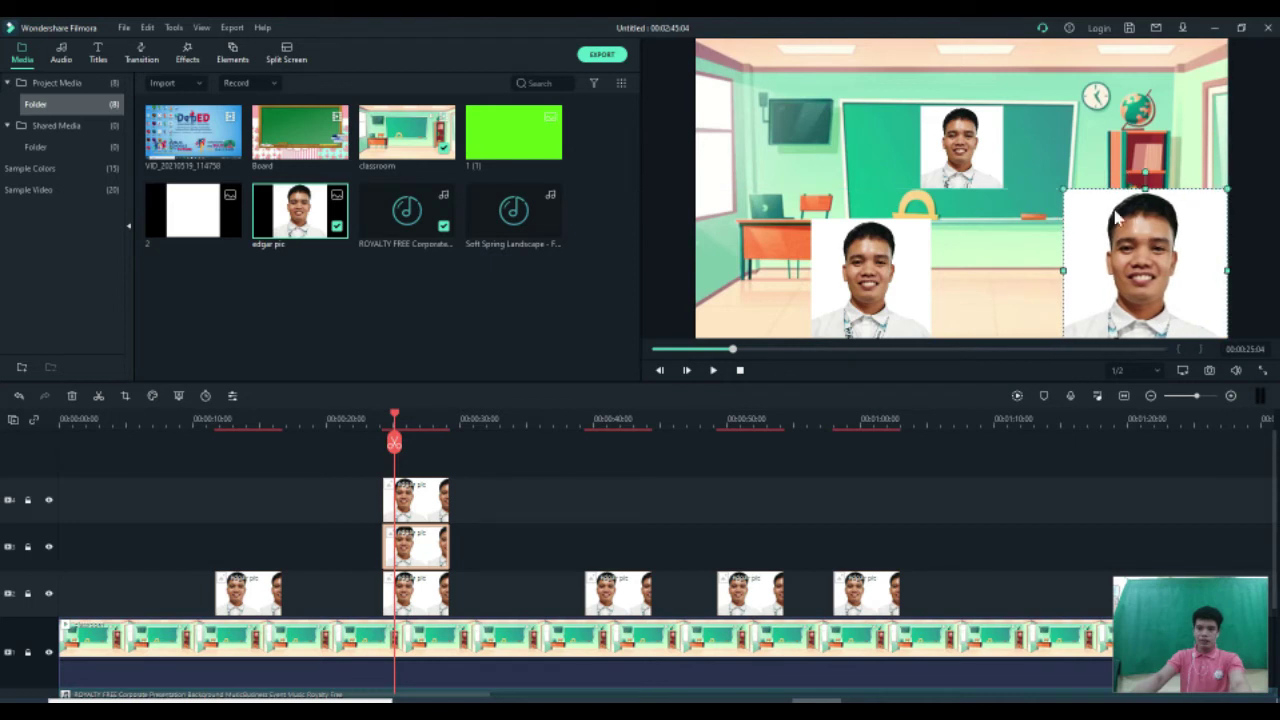
drag(1062, 188, 1130, 257)
- Shrink the track 4 portrait further to a little over a quarter of its original size and place it in the scene's lower-left corner
click(884, 262)
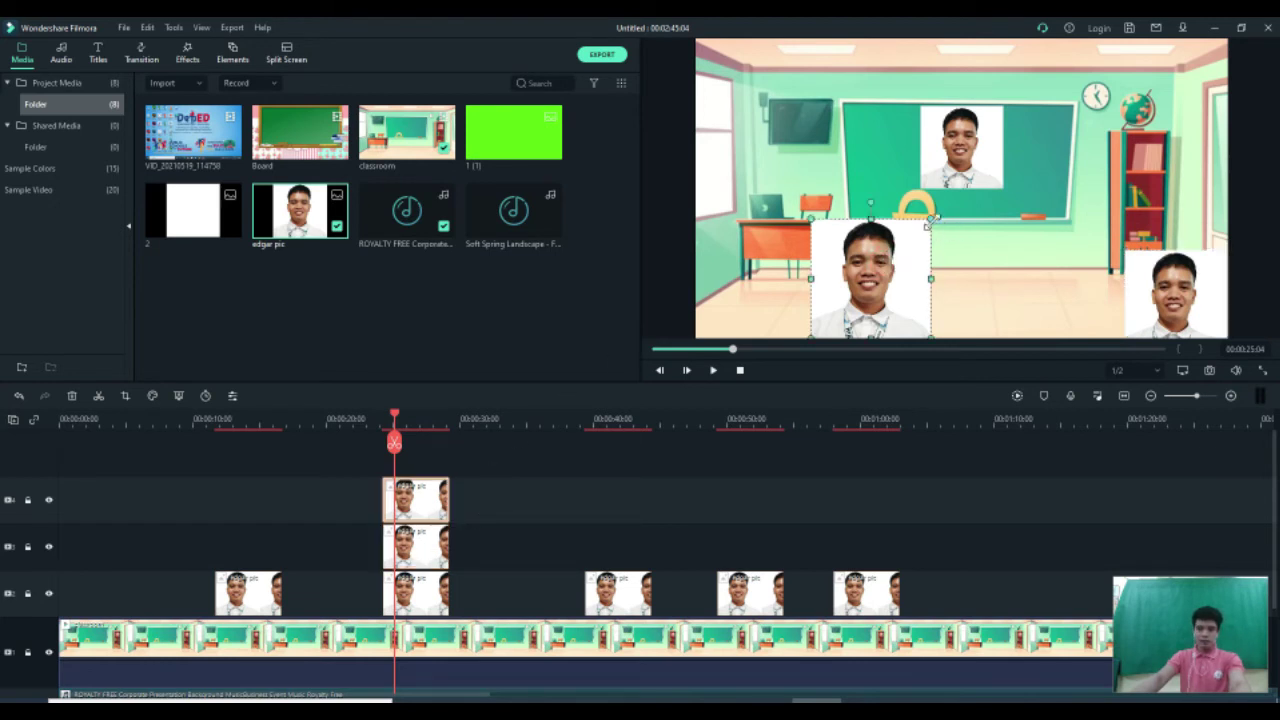
drag(931, 219, 900, 268)
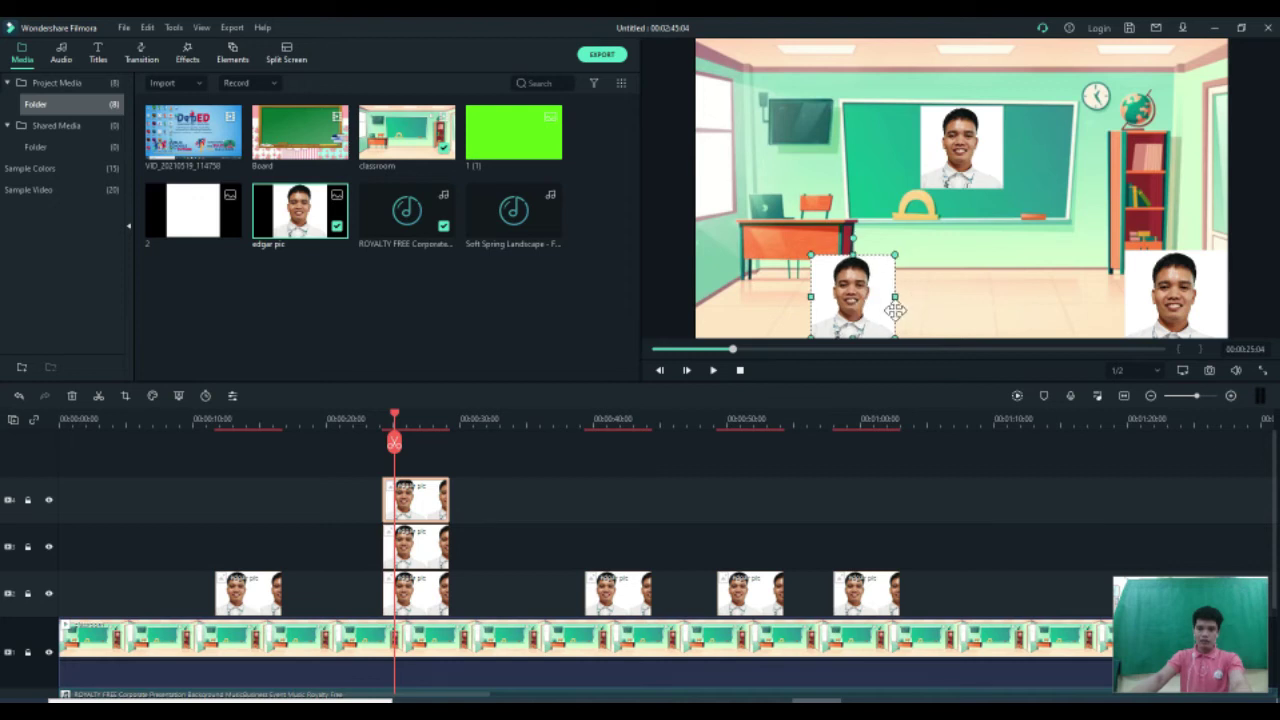
drag(895, 311, 795, 303)
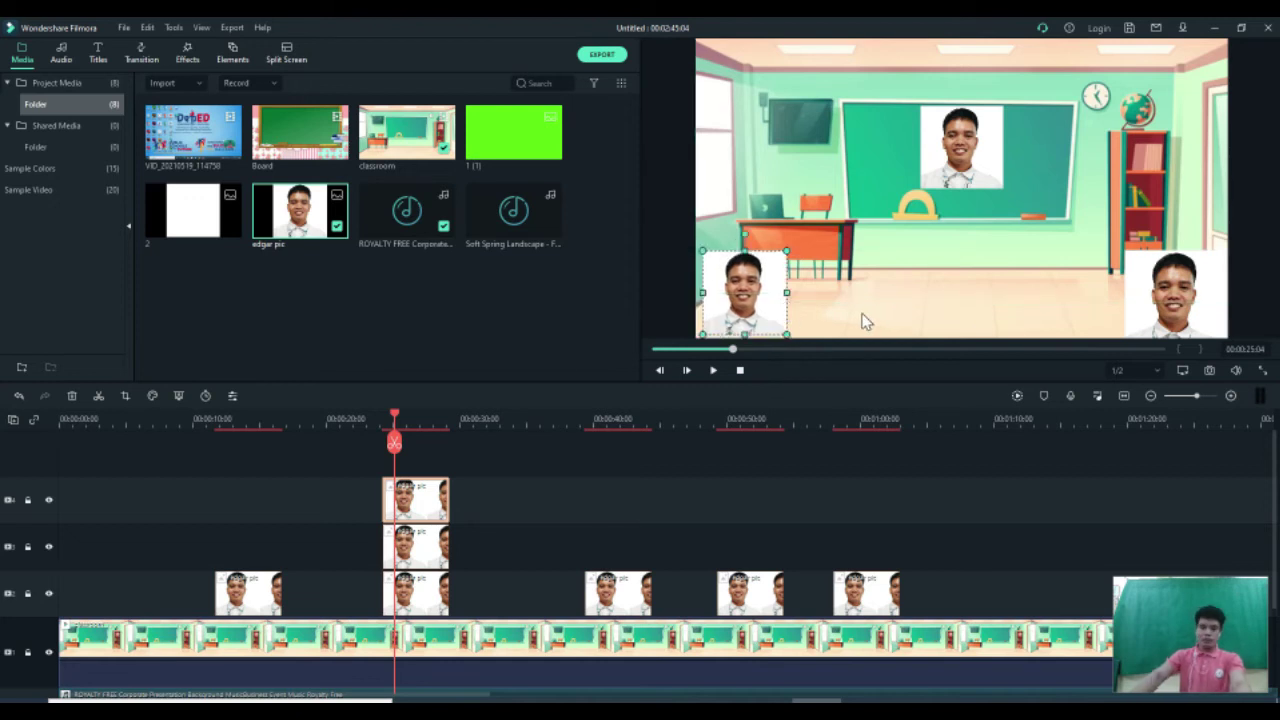
key(Left)
key(Left)
key(Left)
key(Left)
key(Left)
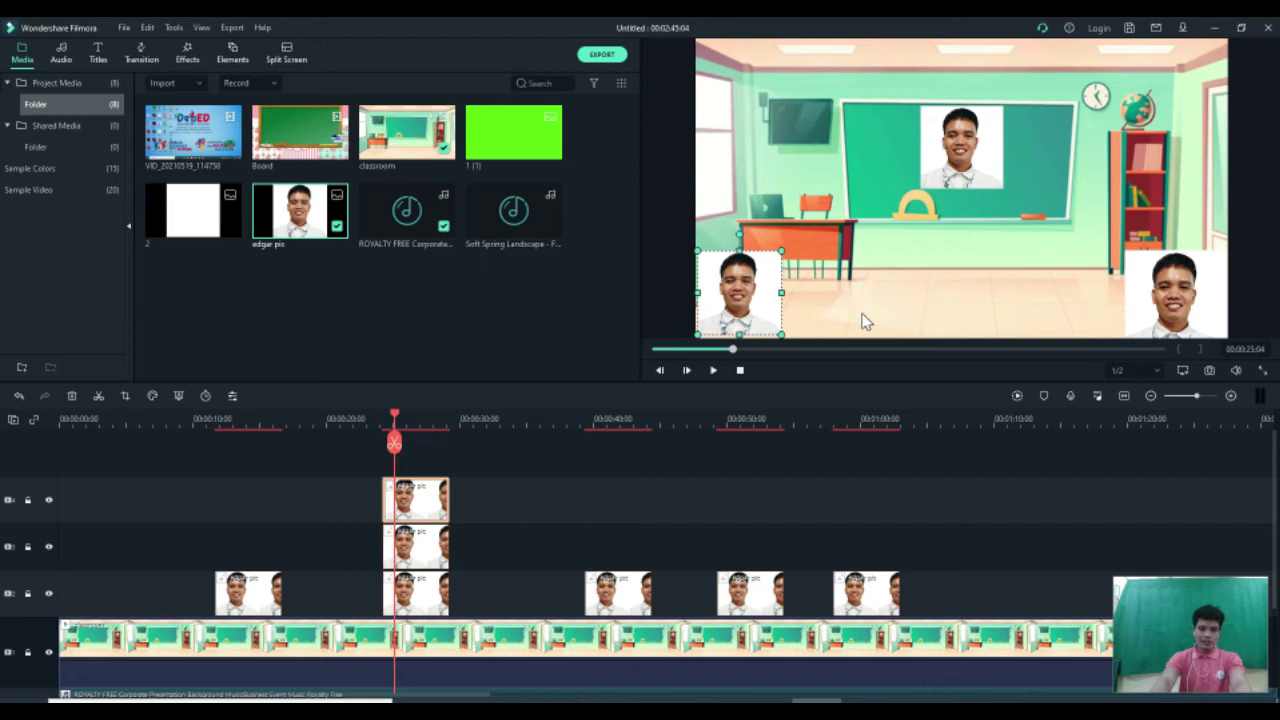
- Play the timeline from about 21 seconds to check how the three stacked portraits appear over the classroom
click(565, 575)
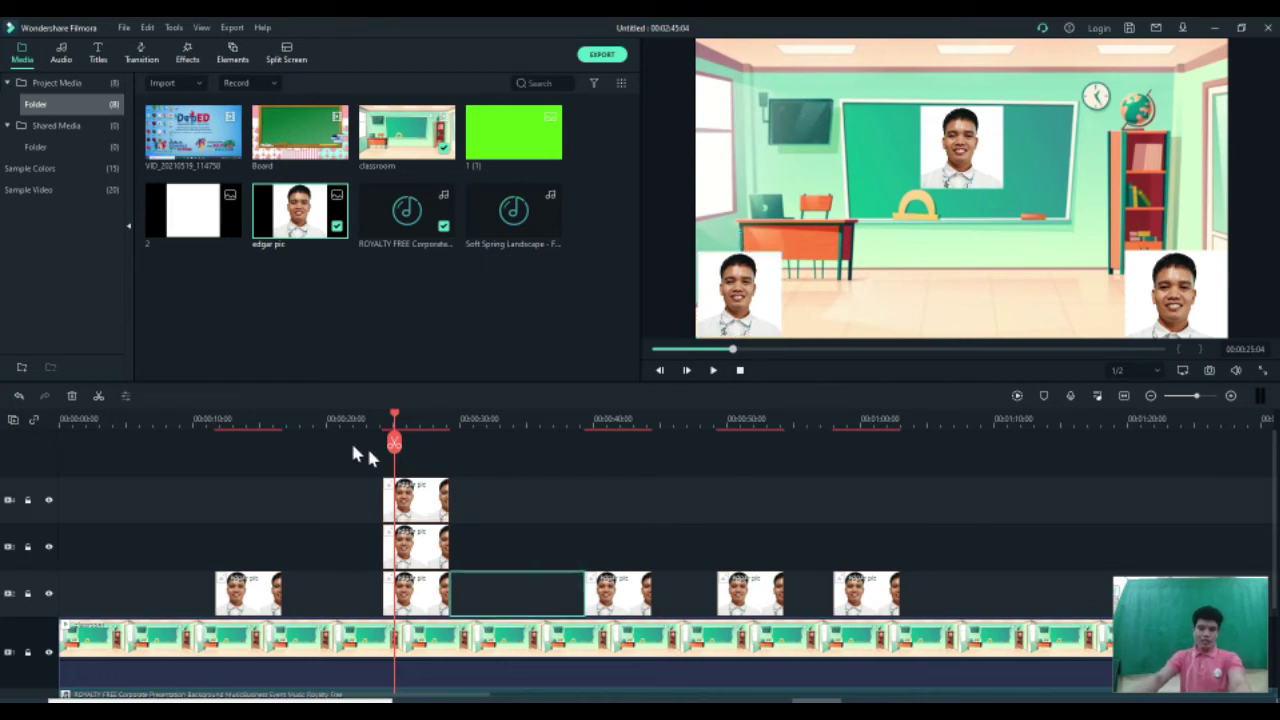
click(340, 419)
key(space)
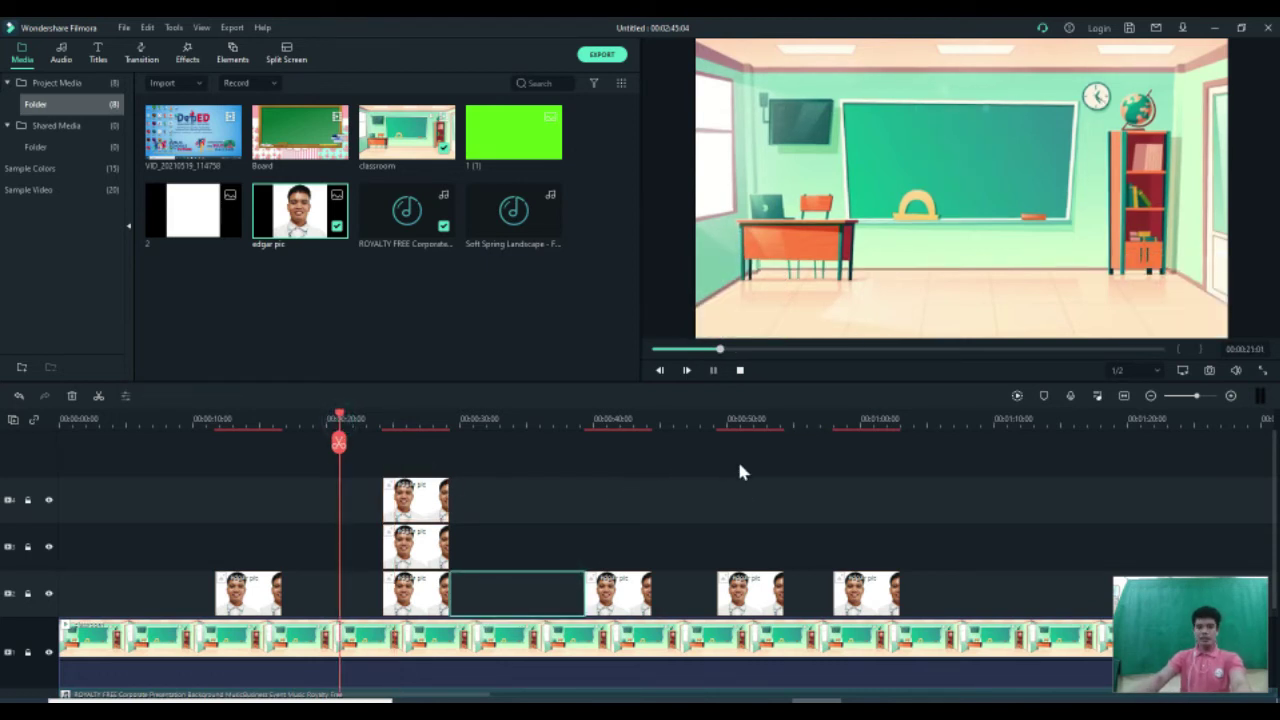
key(space)
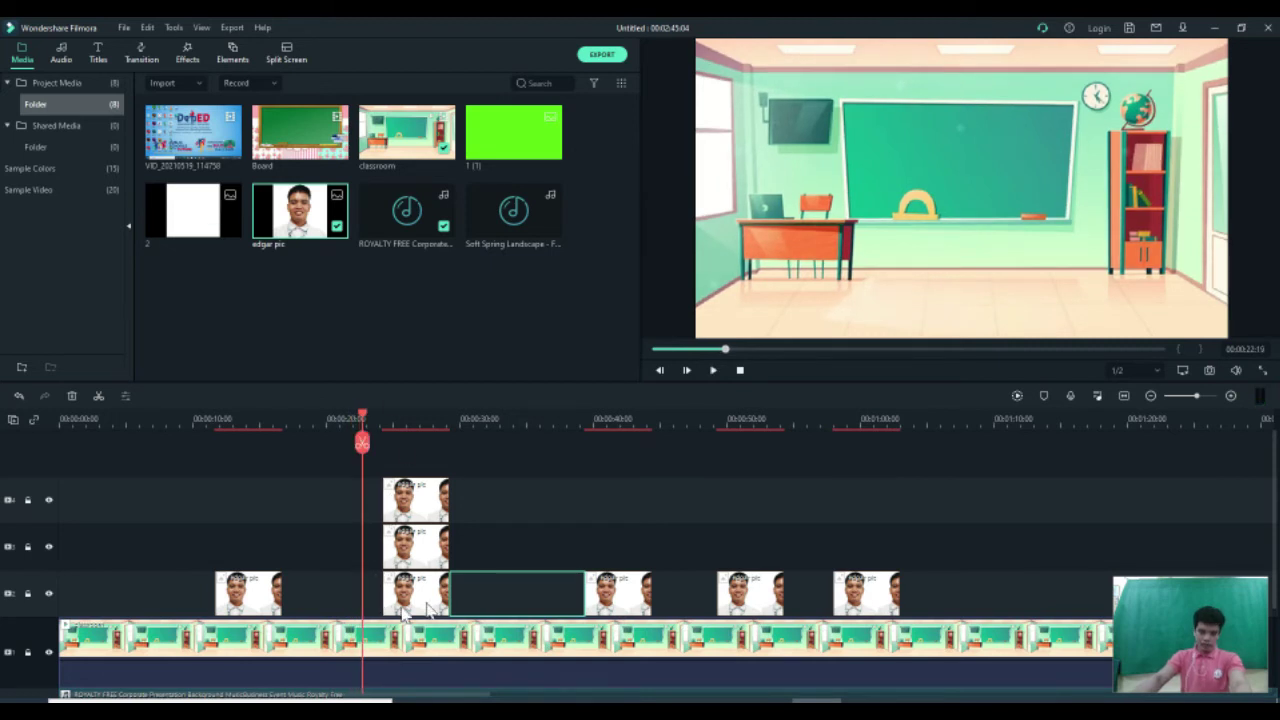
key(space)
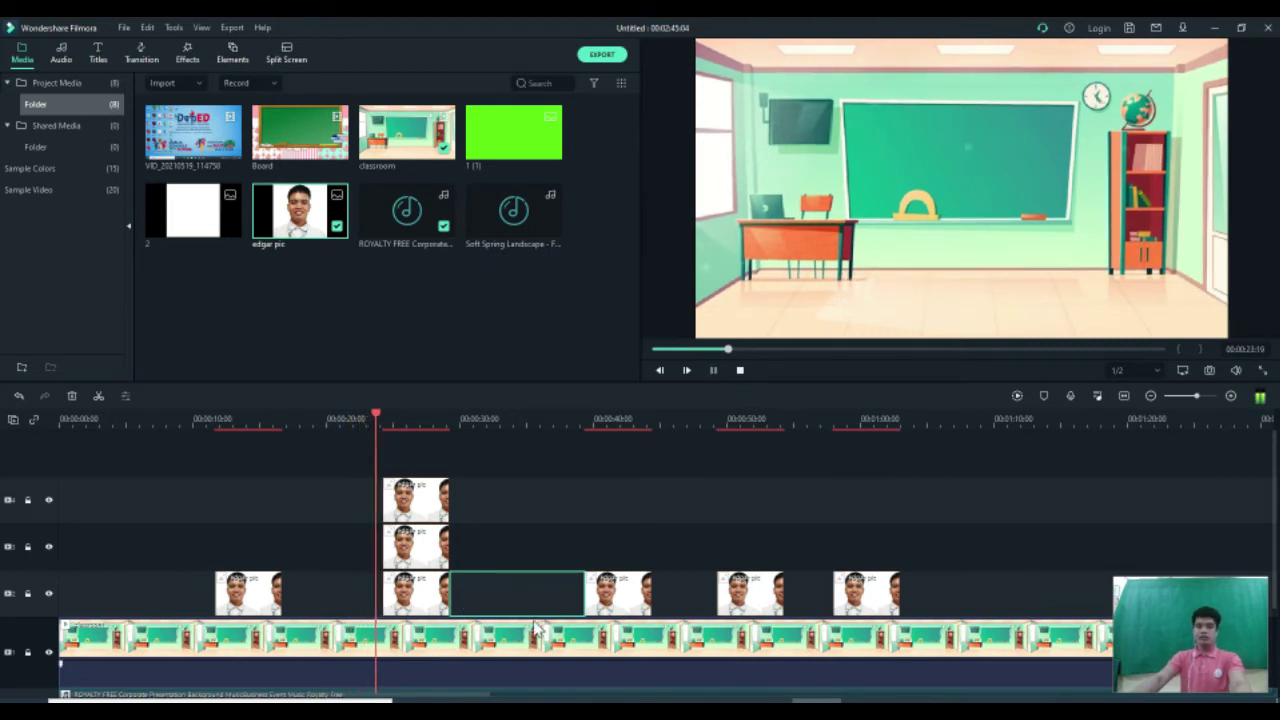
key(space)
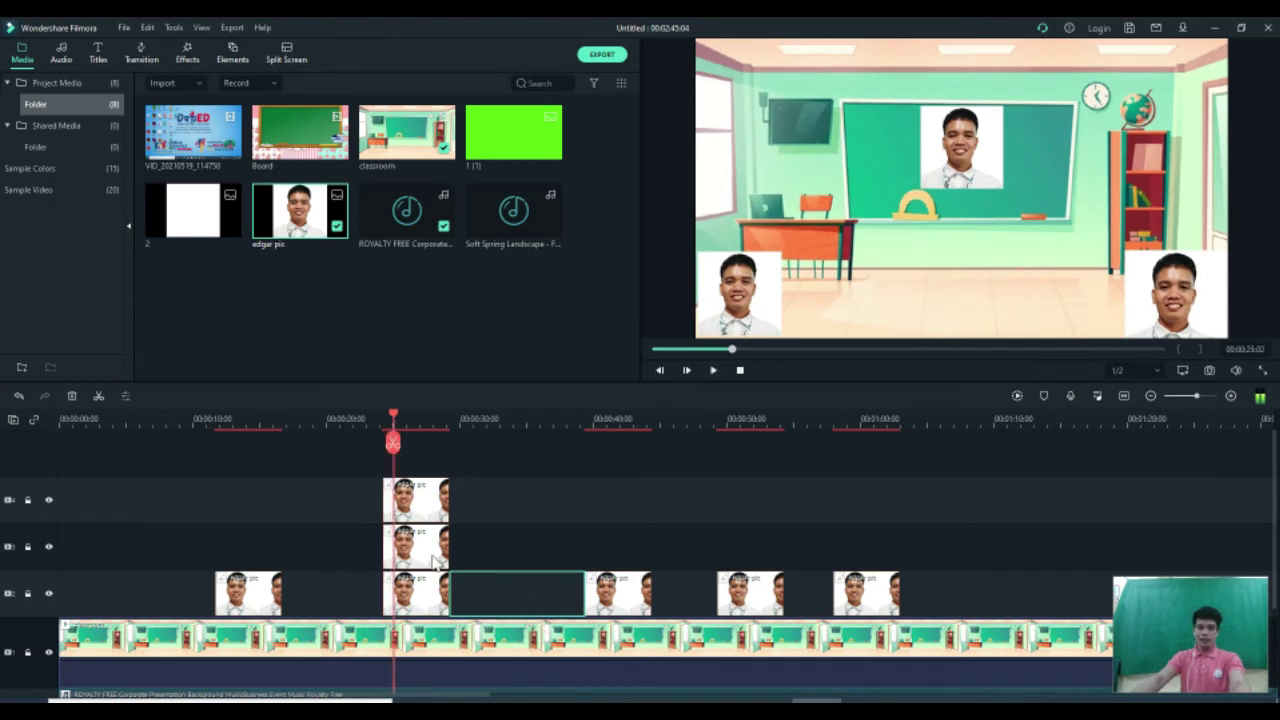
- Stagger the stacked portraits by moving the track 3 clip to about 26 seconds and the track 4 clip to about 28 seconds
click(418, 510)
click(416, 550)
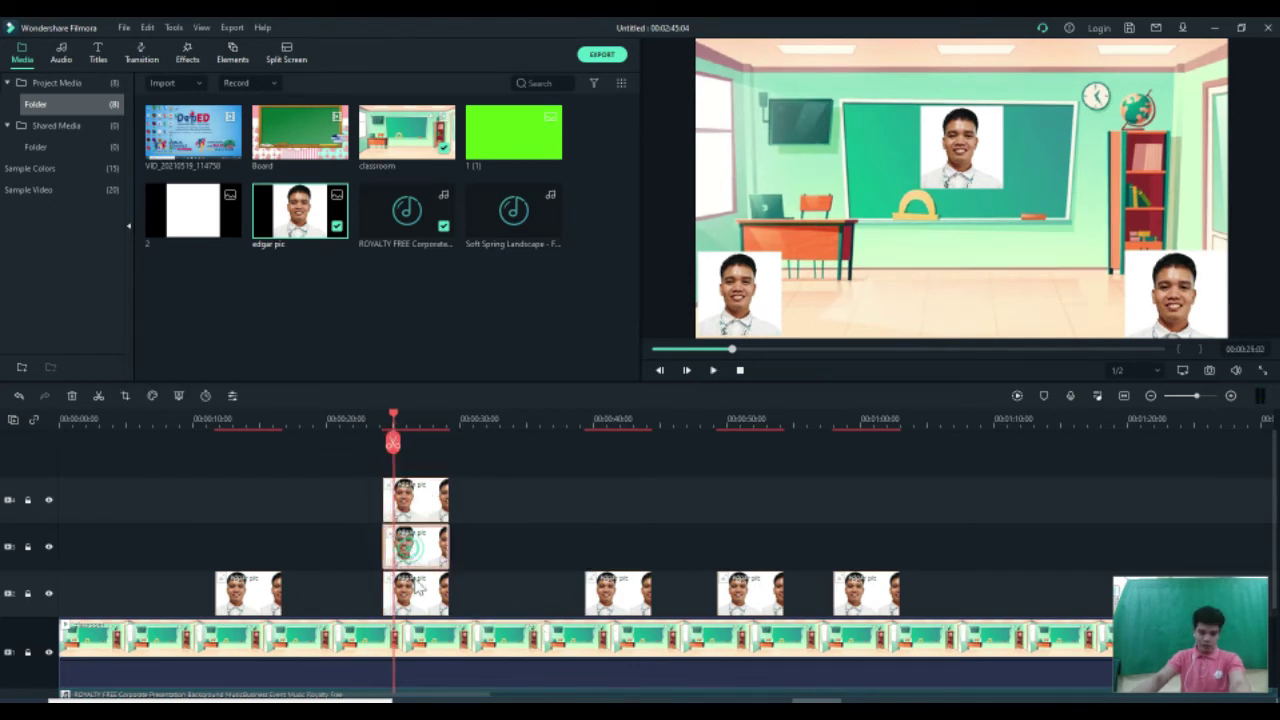
click(420, 580)
click(428, 505)
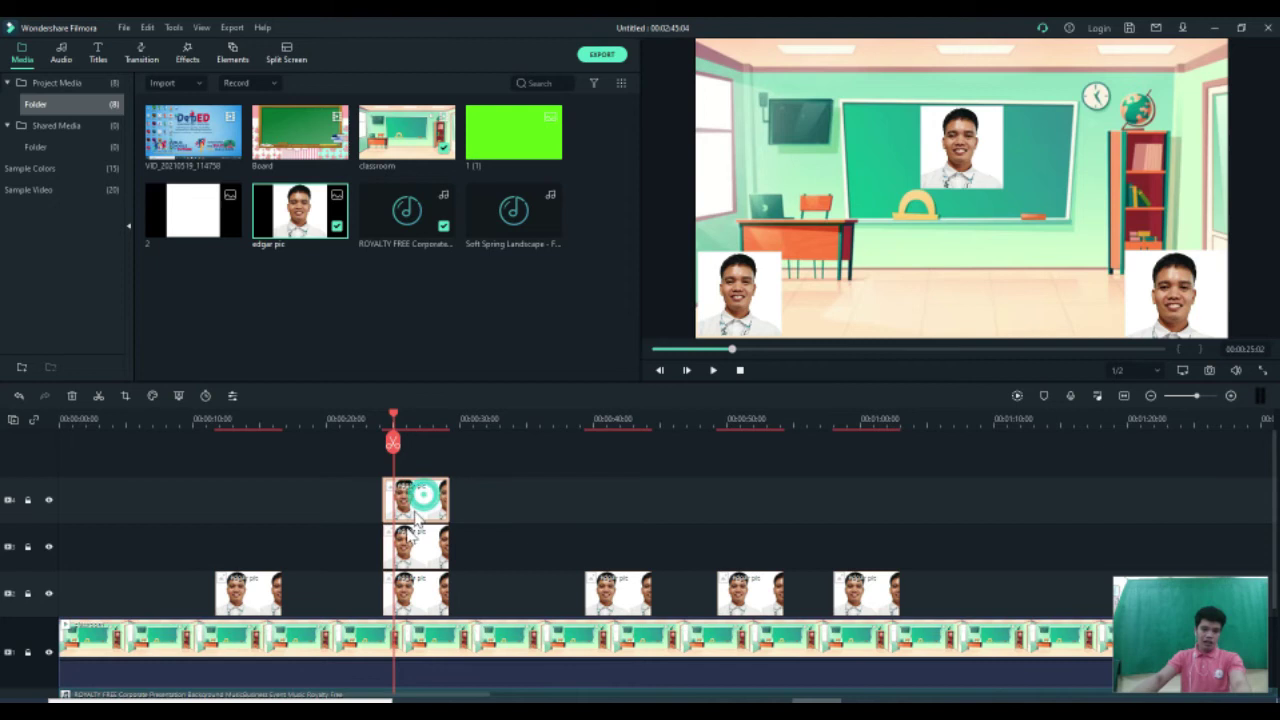
click(412, 548)
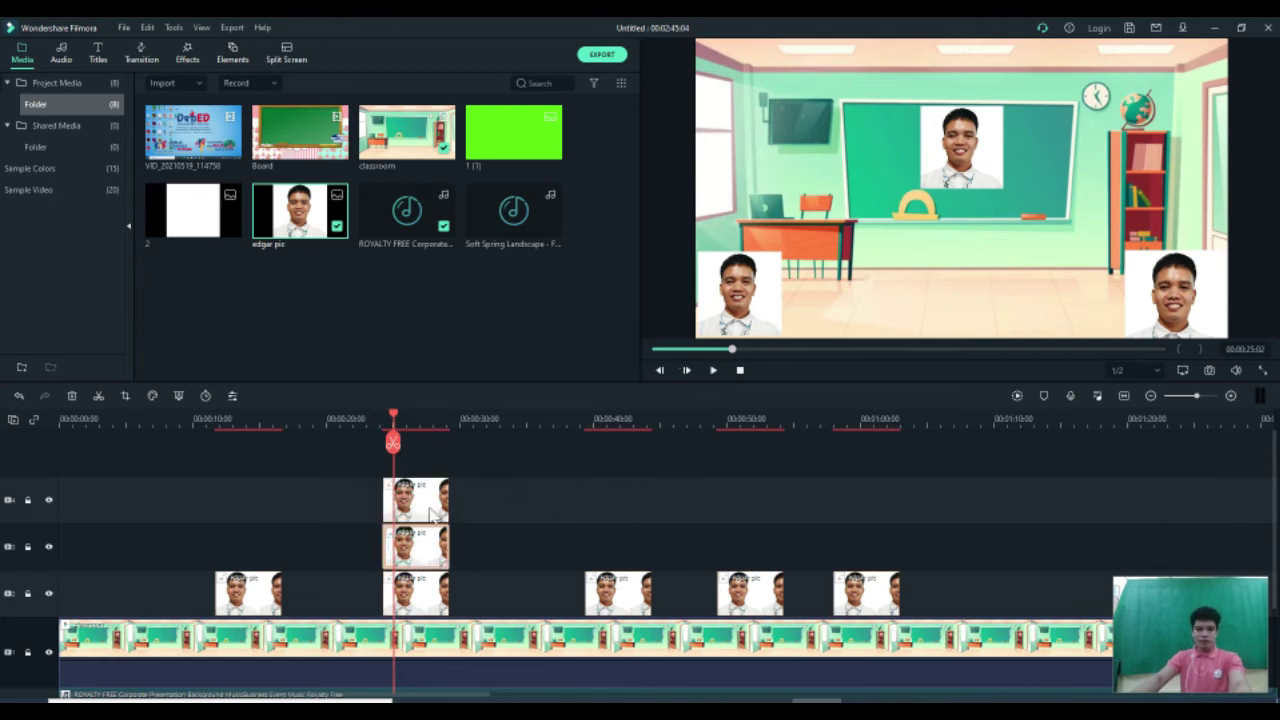
drag(445, 513, 454, 518)
drag(447, 566, 500, 543)
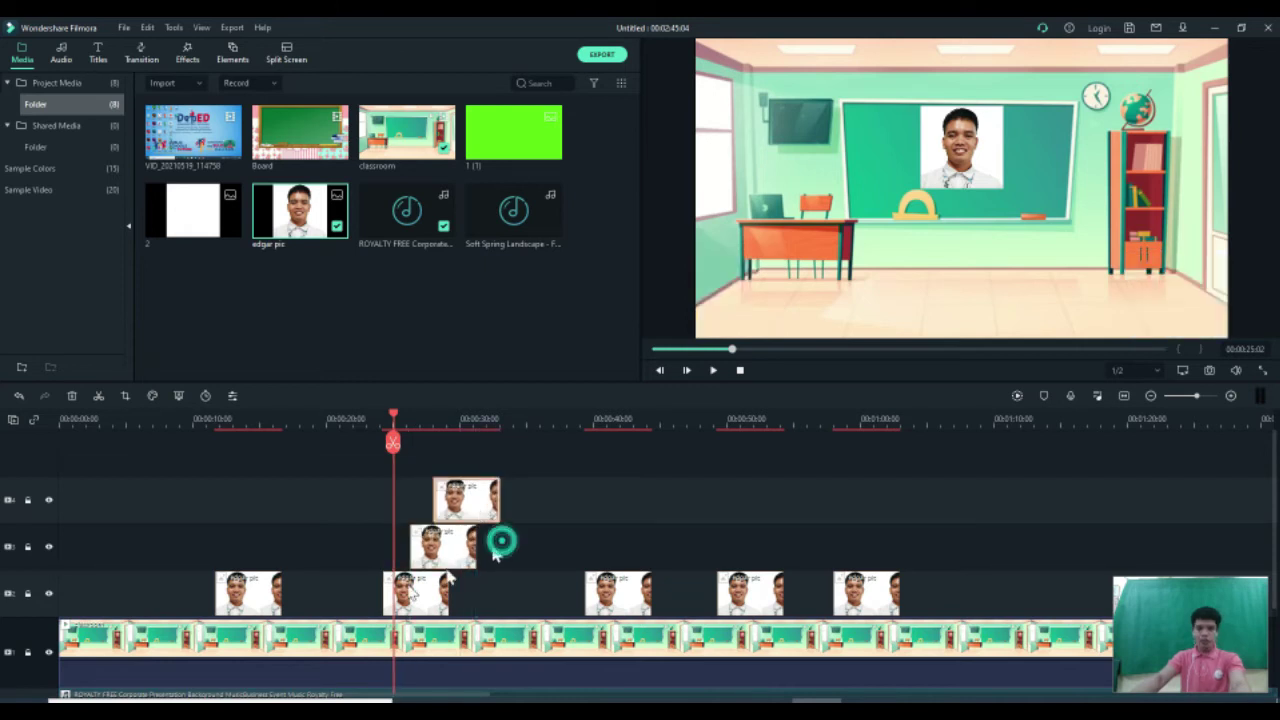
- Play the timeline from about 23.5 seconds to check when each staggered portrait appears and disappears
click(414, 604)
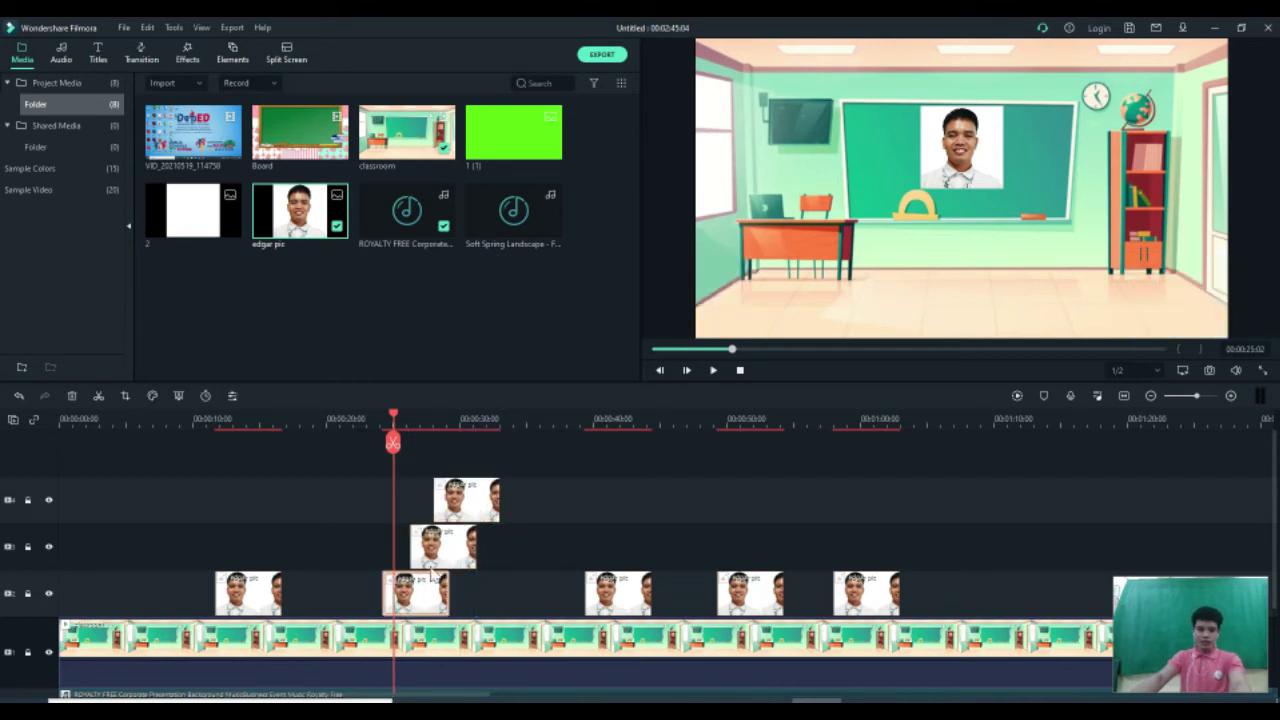
click(434, 562)
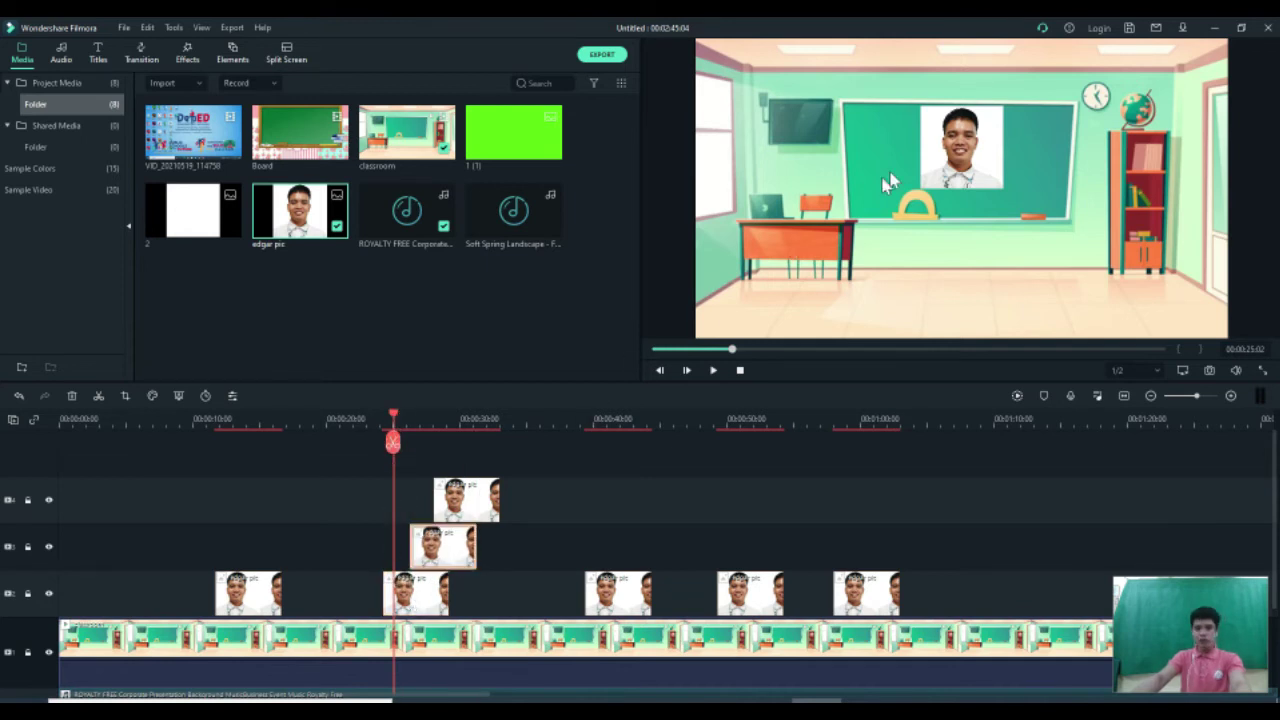
click(372, 422)
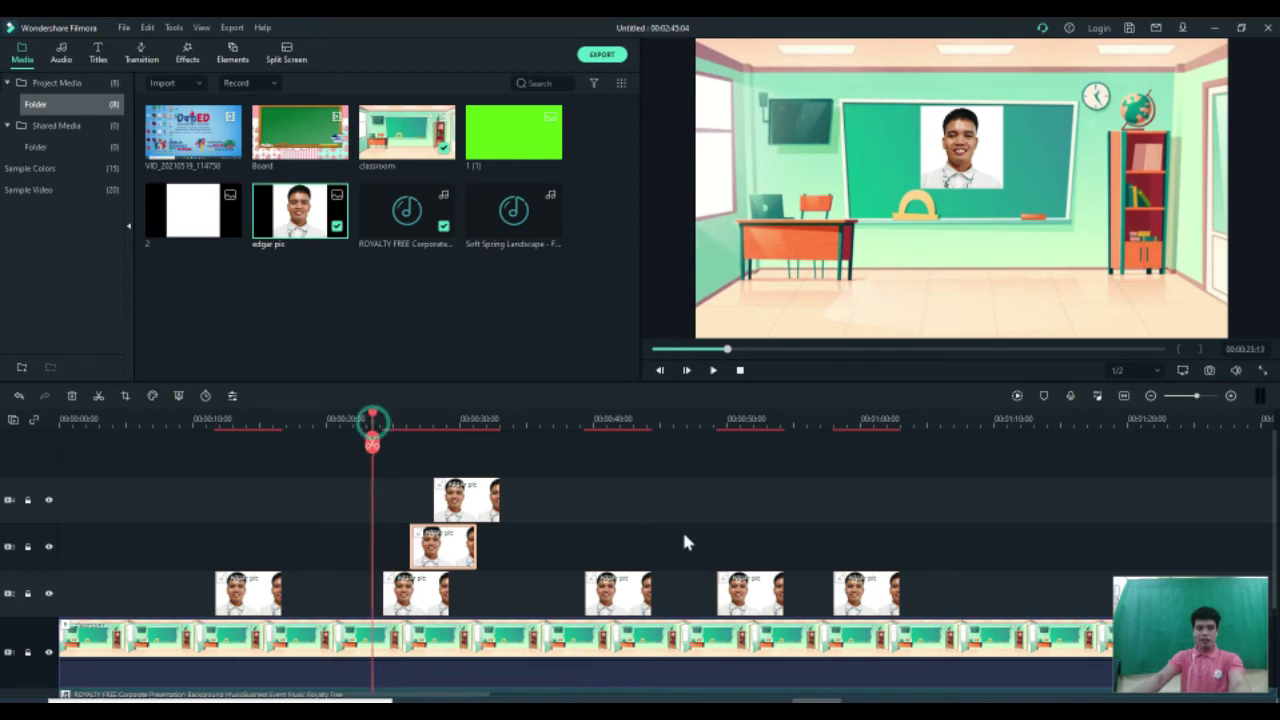
key(space)
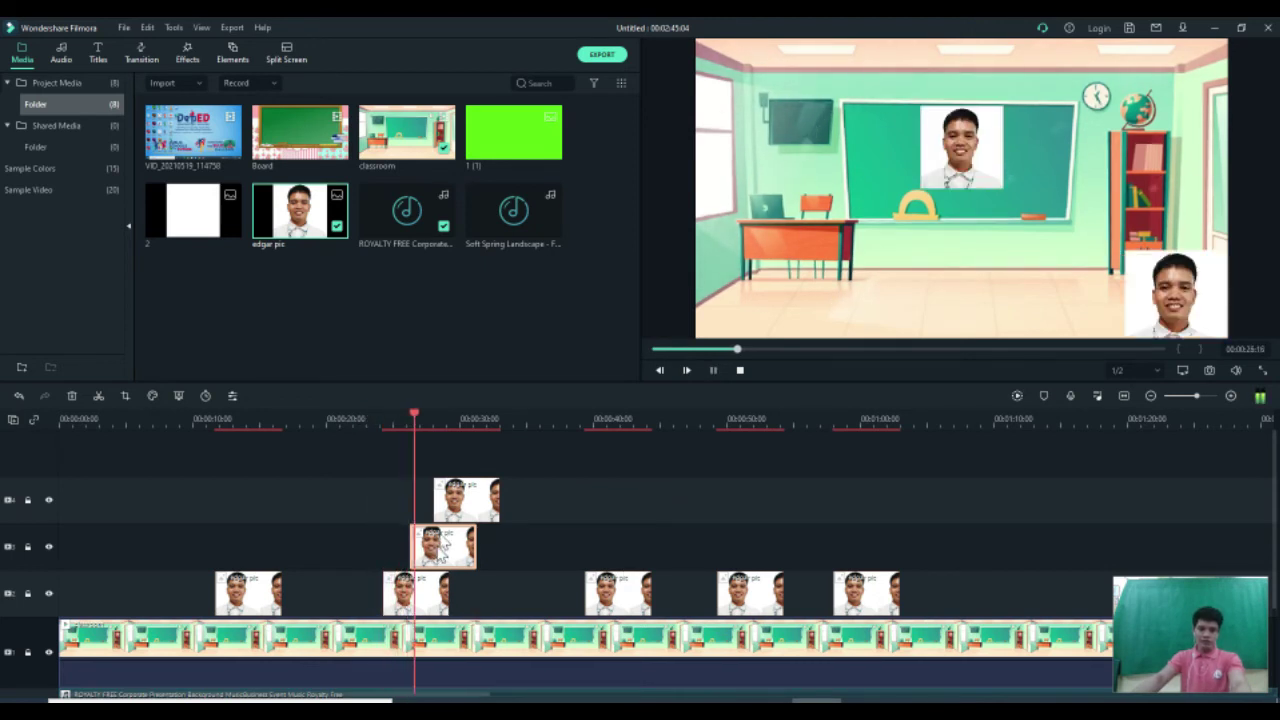
key(space)
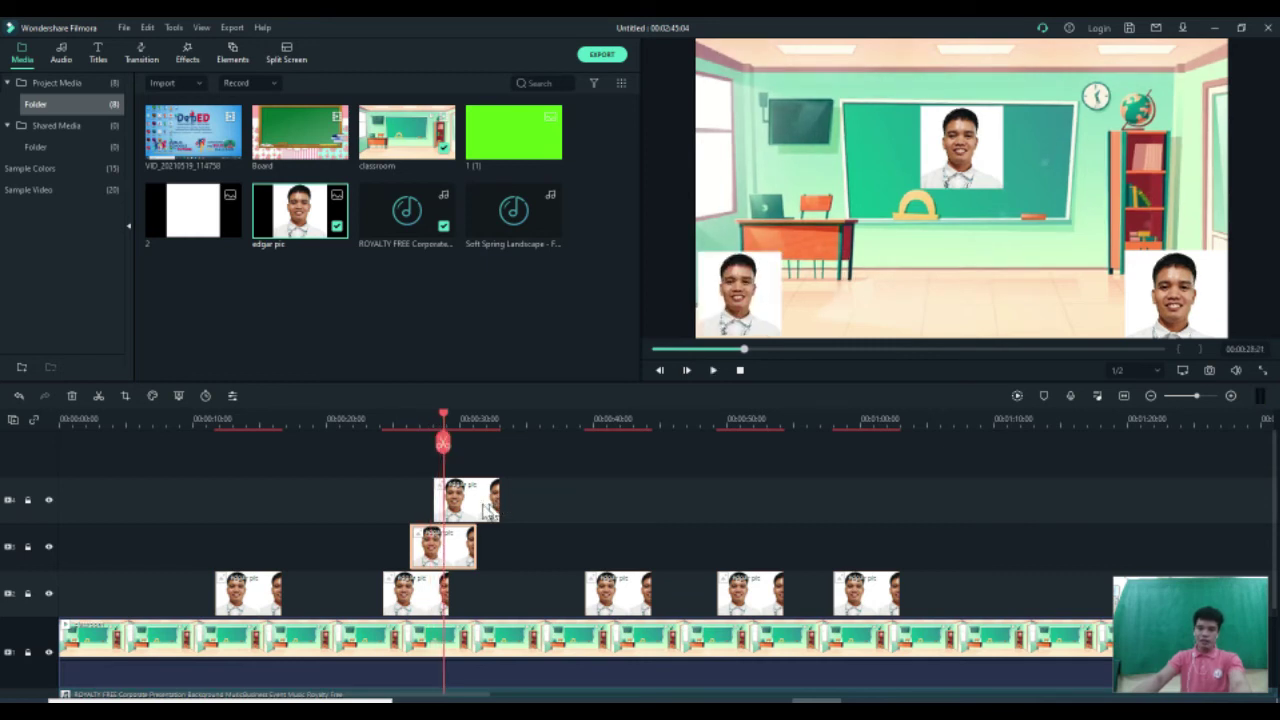
click(433, 597)
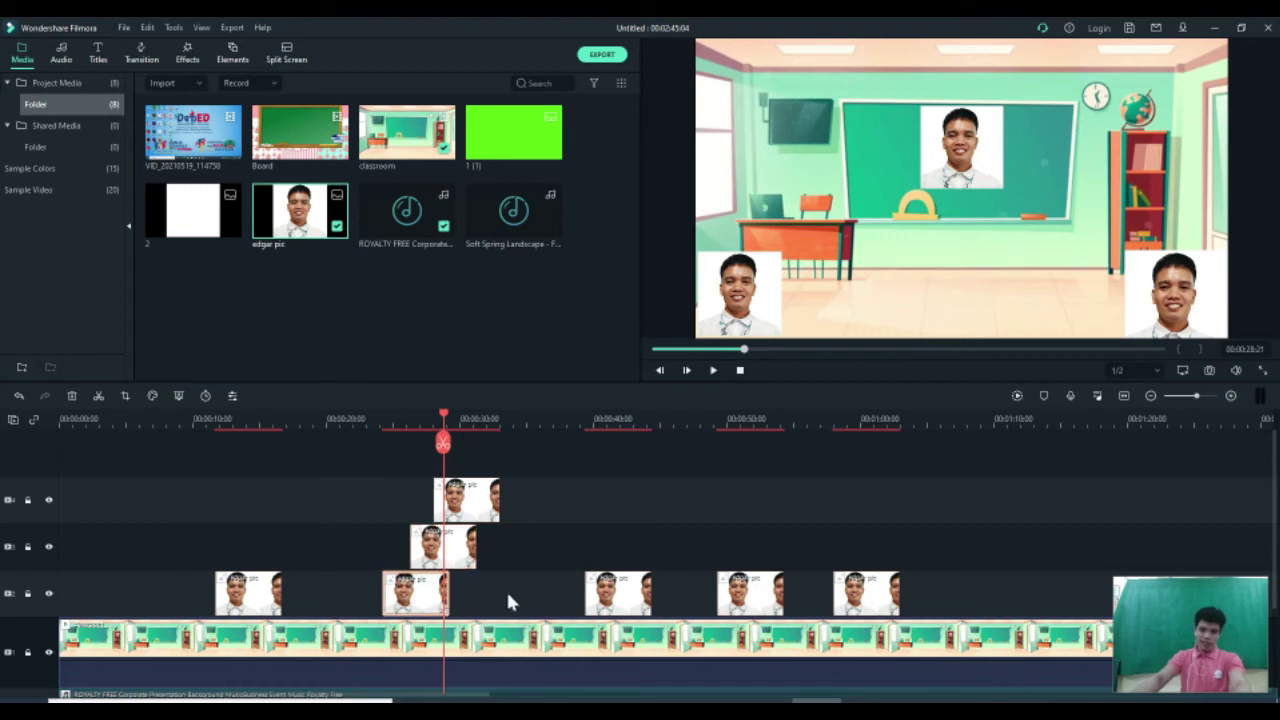
key(space)
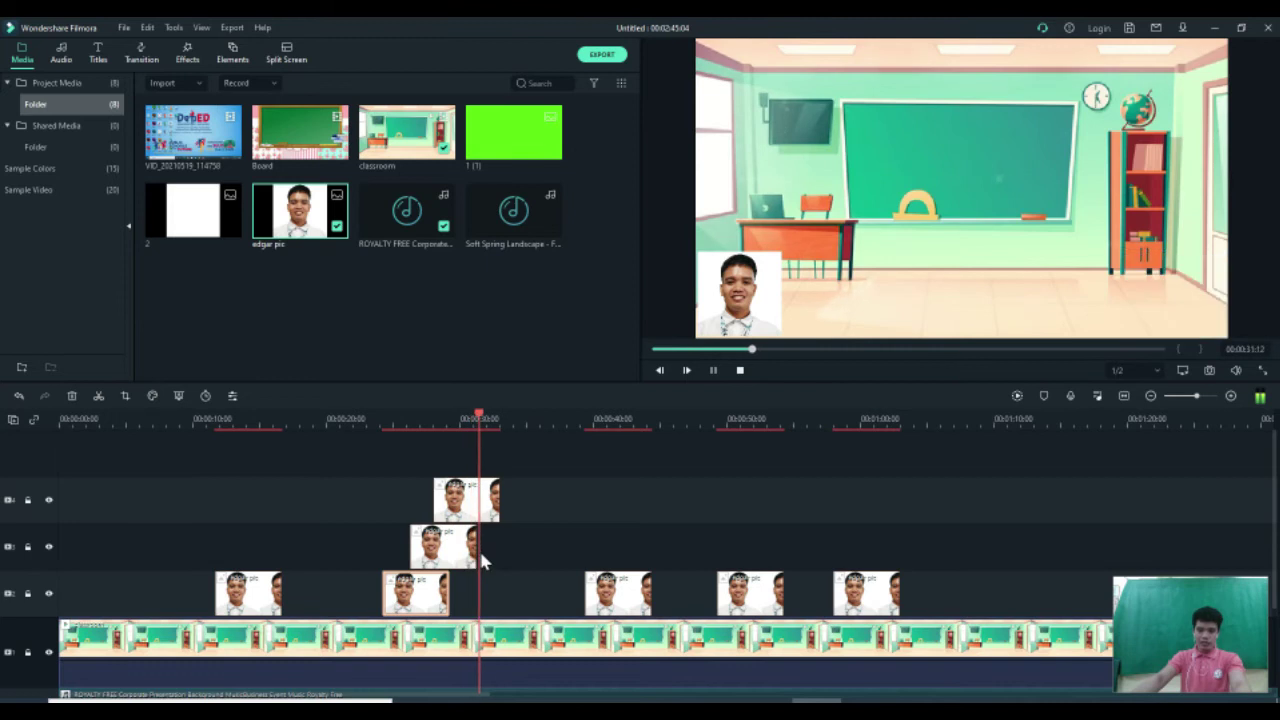
key(space)
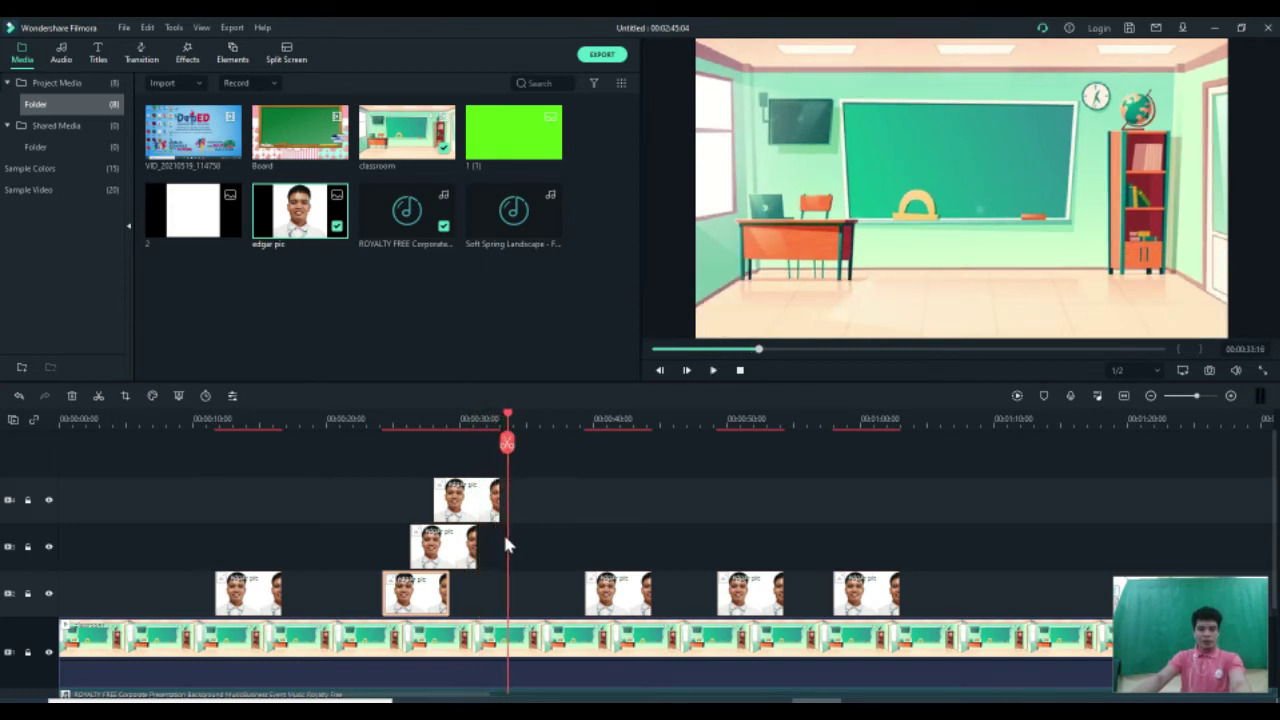
- Extend the portraits on tracks 2 and 3 and trim the one on track 4 so that all three end at about 32.5 seconds
click(464, 555)
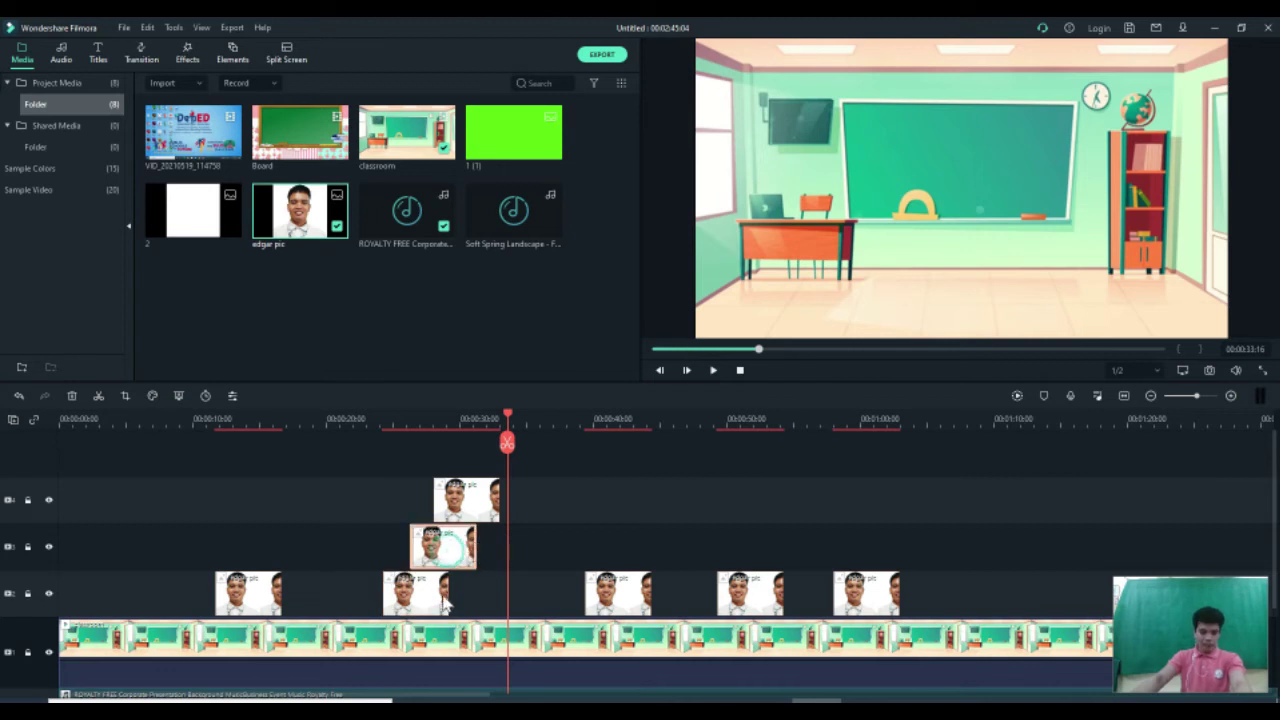
drag(476, 545, 493, 545)
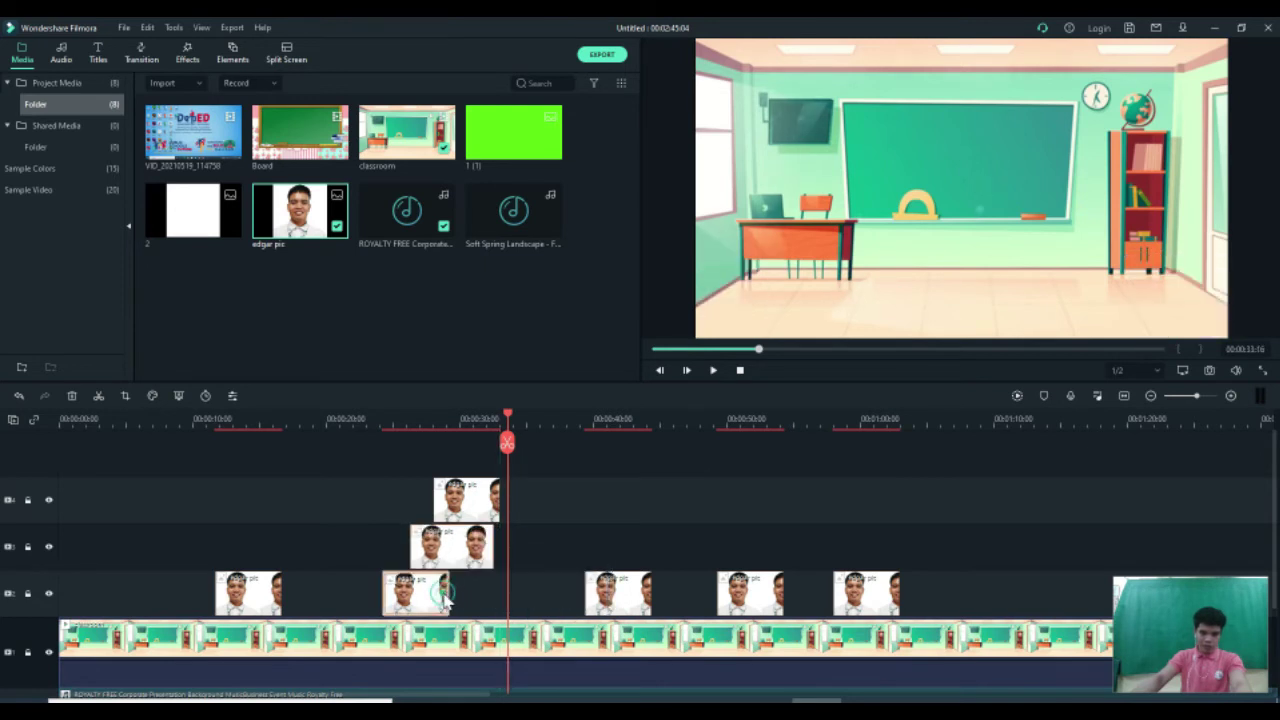
drag(456, 595, 493, 601)
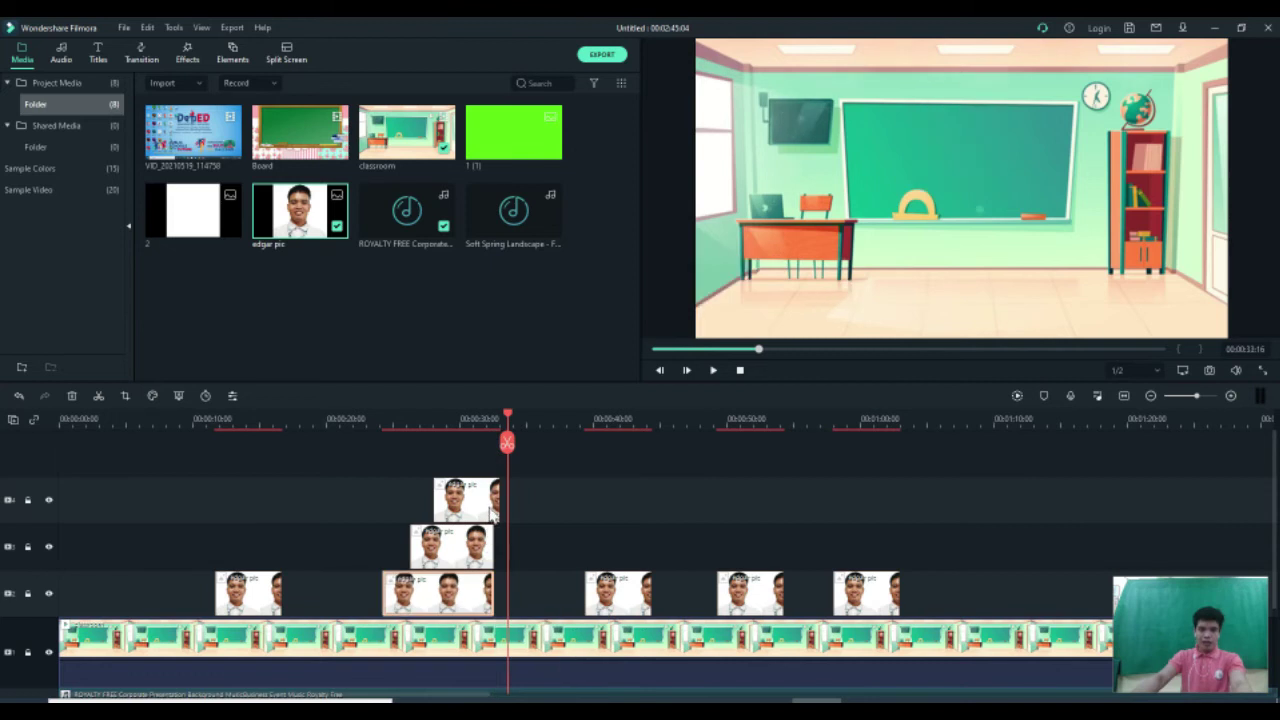
drag(503, 502, 494, 501)
click(465, 419)
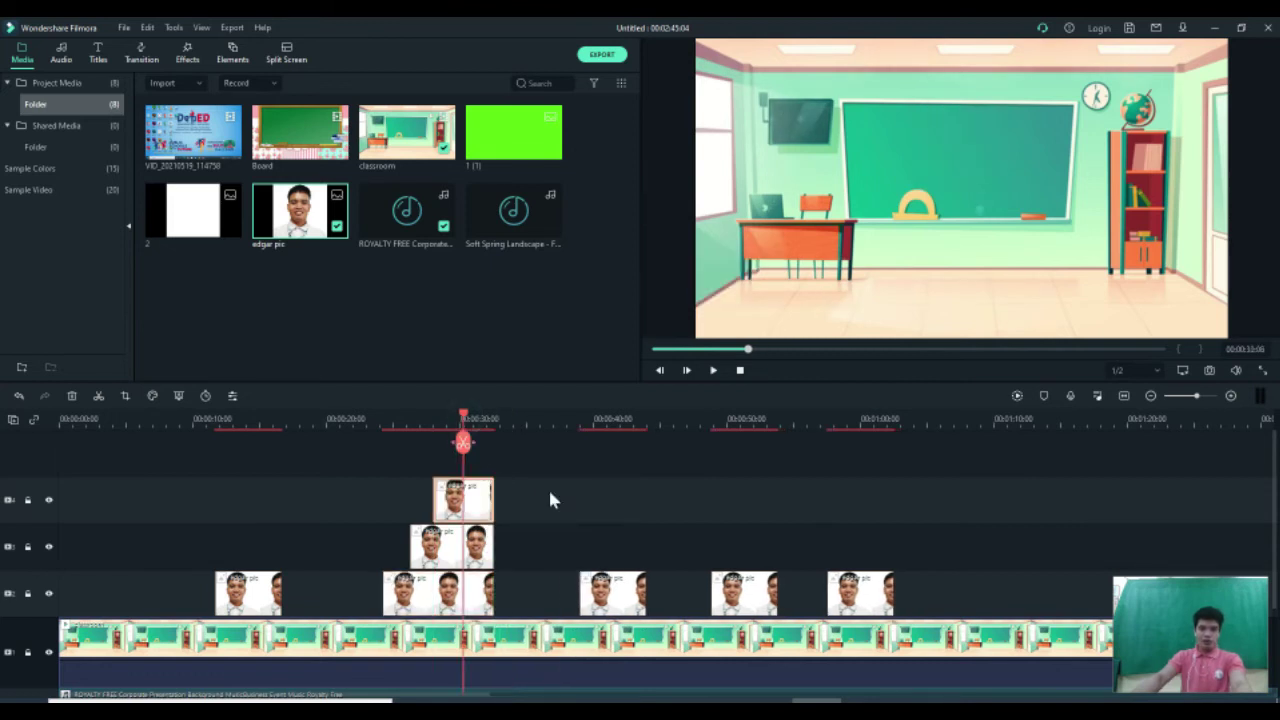
- Play the timeline from about 23.5 seconds to check that the three staggered portraits end together
click(375, 419)
key(space)
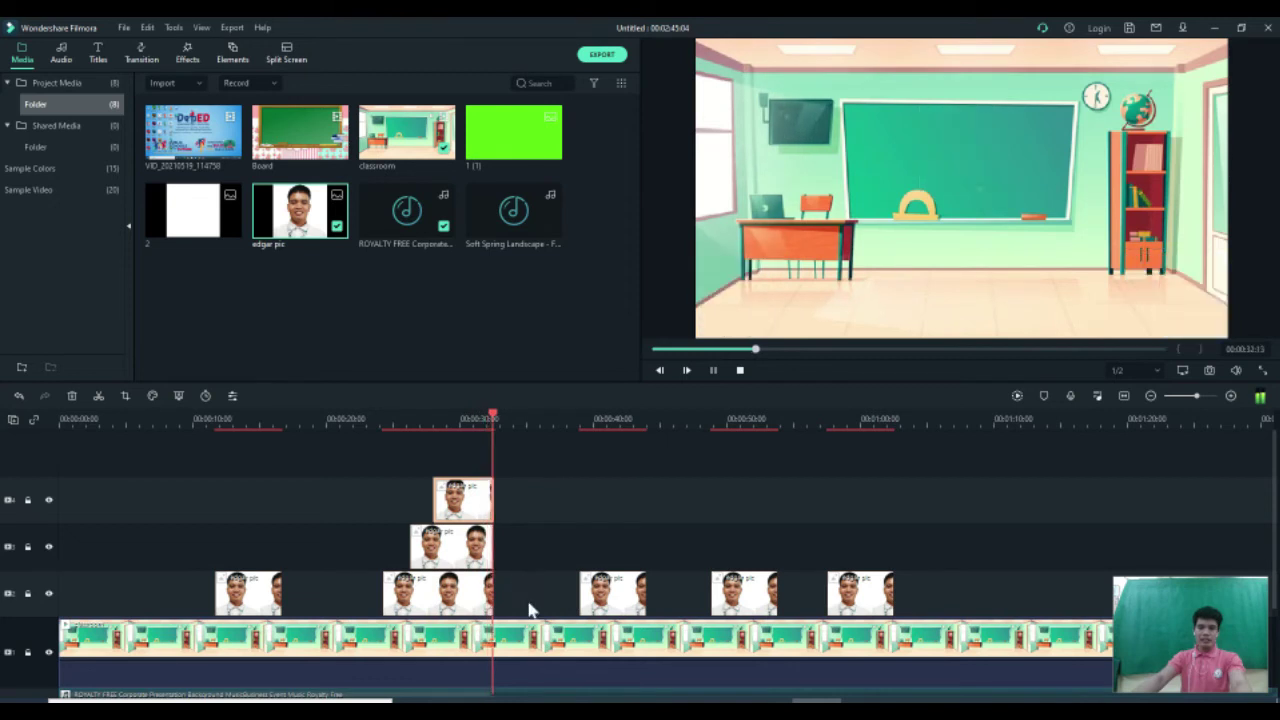
key(space)
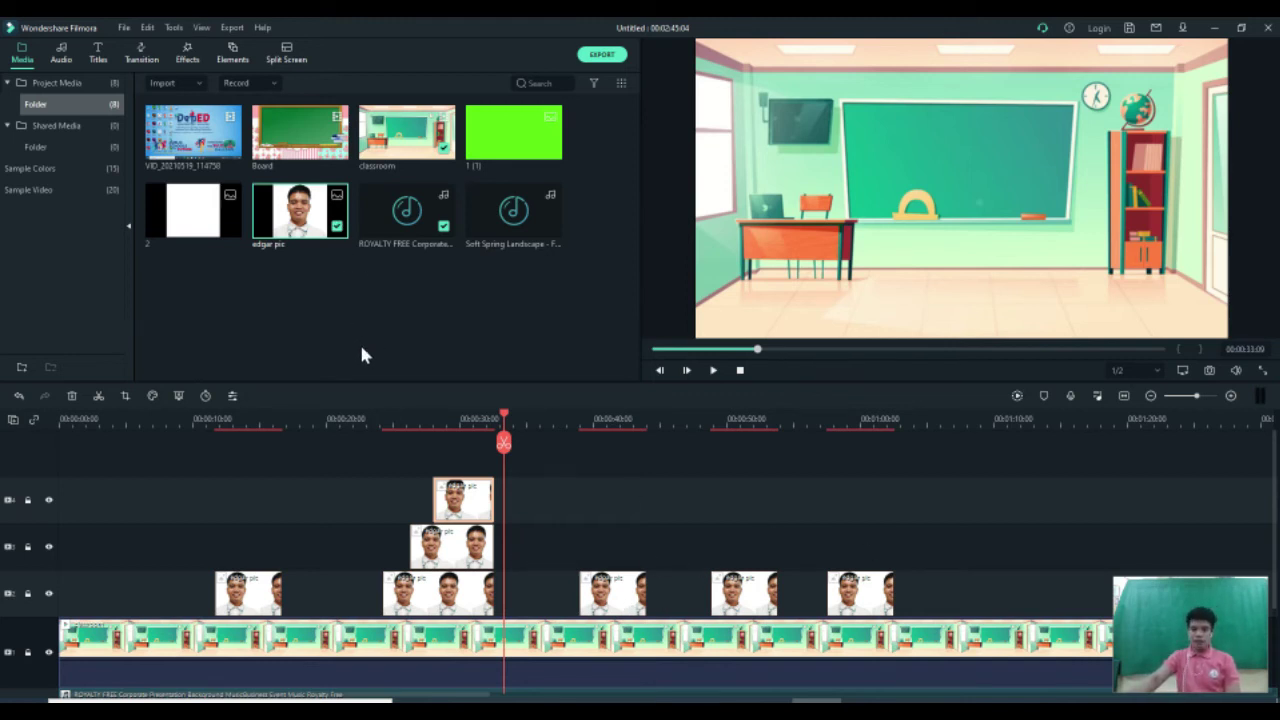
mouse_move(322, 234)
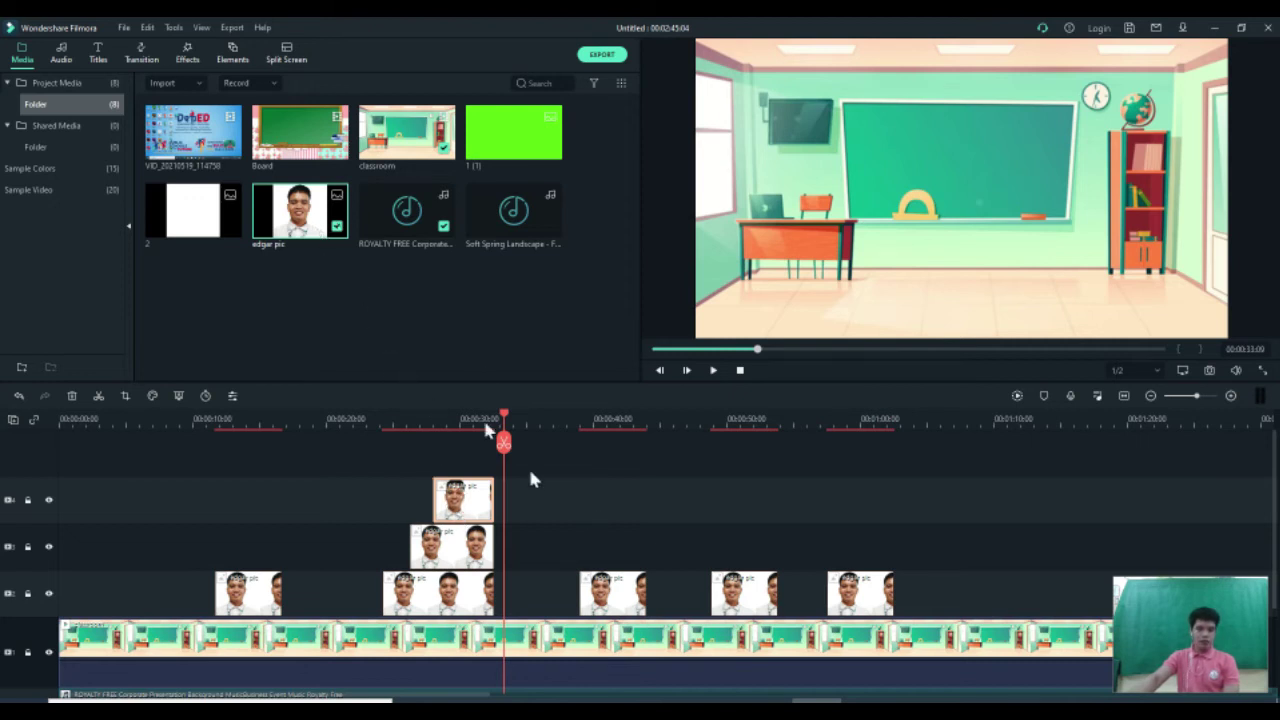
click(475, 350)
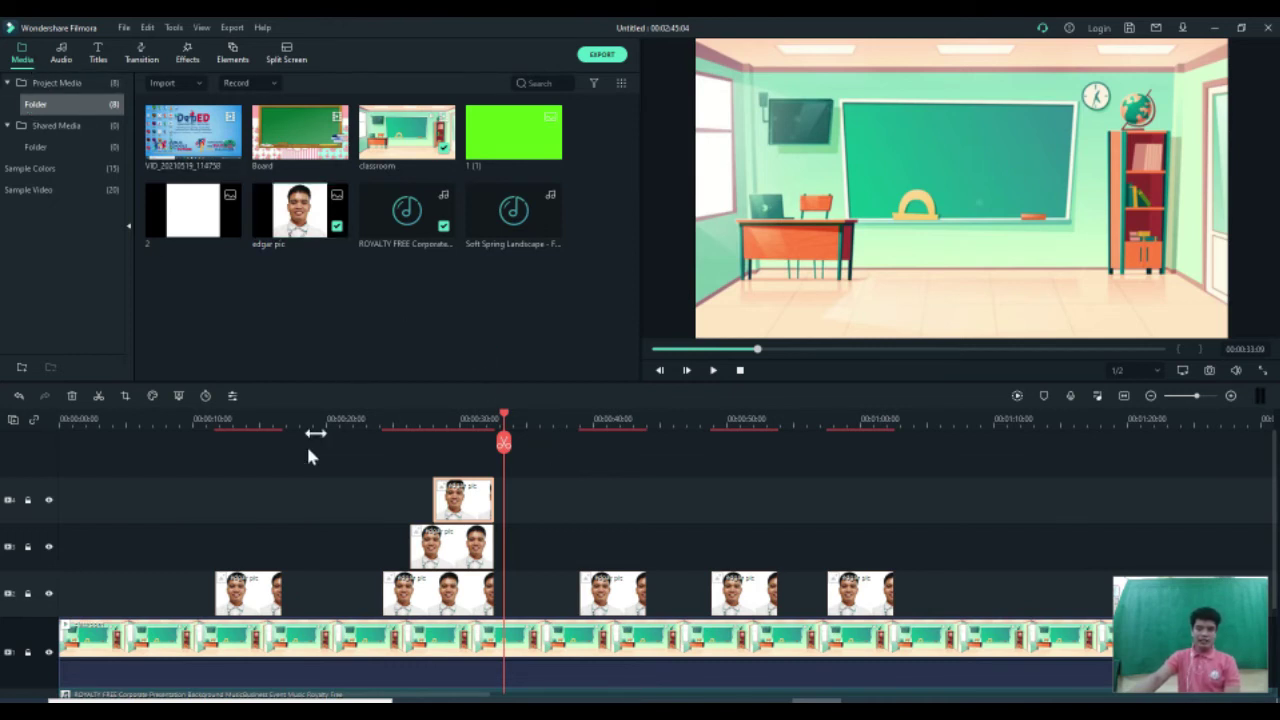
scroll(267, 520, down, 3)
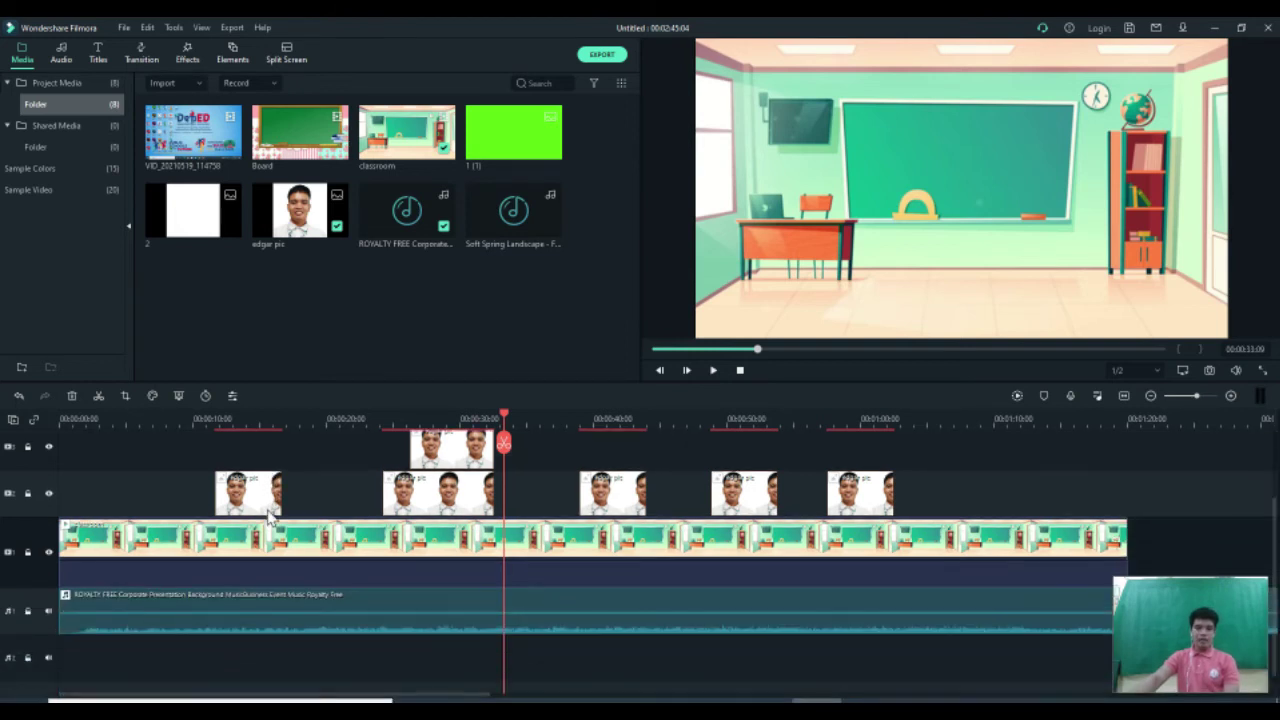
scroll(270, 515, up, 2)
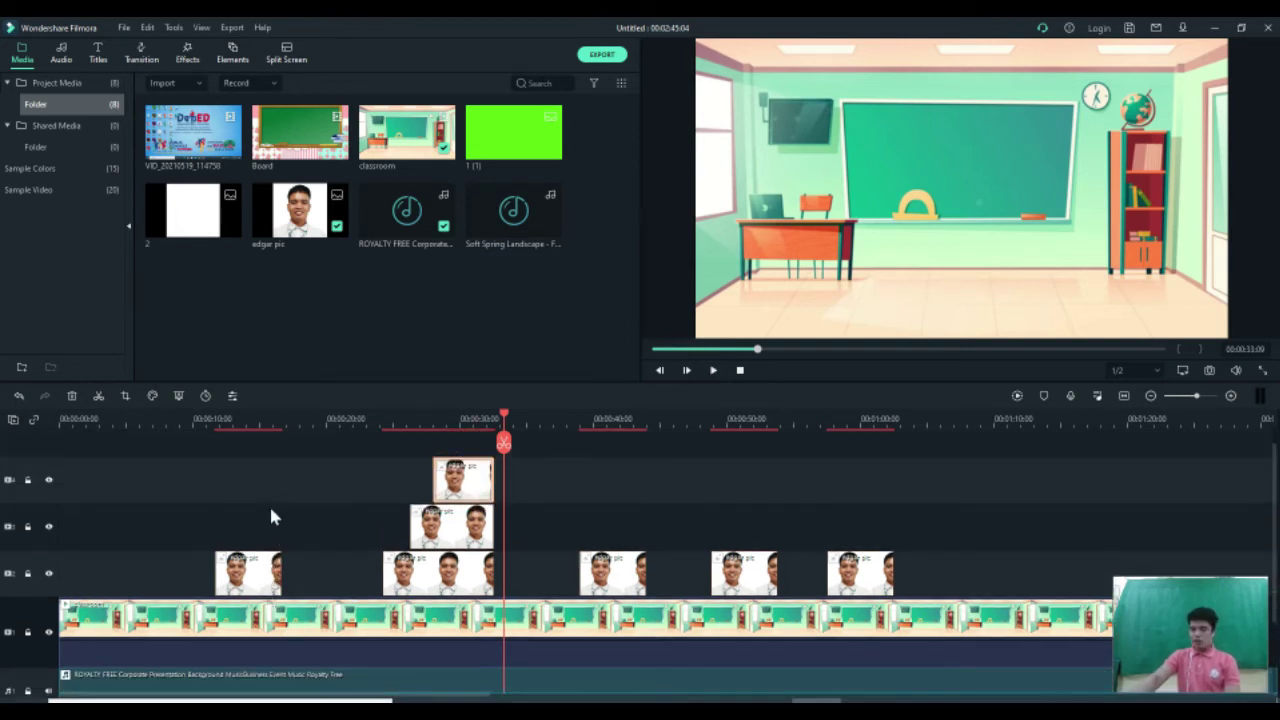
scroll(270, 516, down, 2)
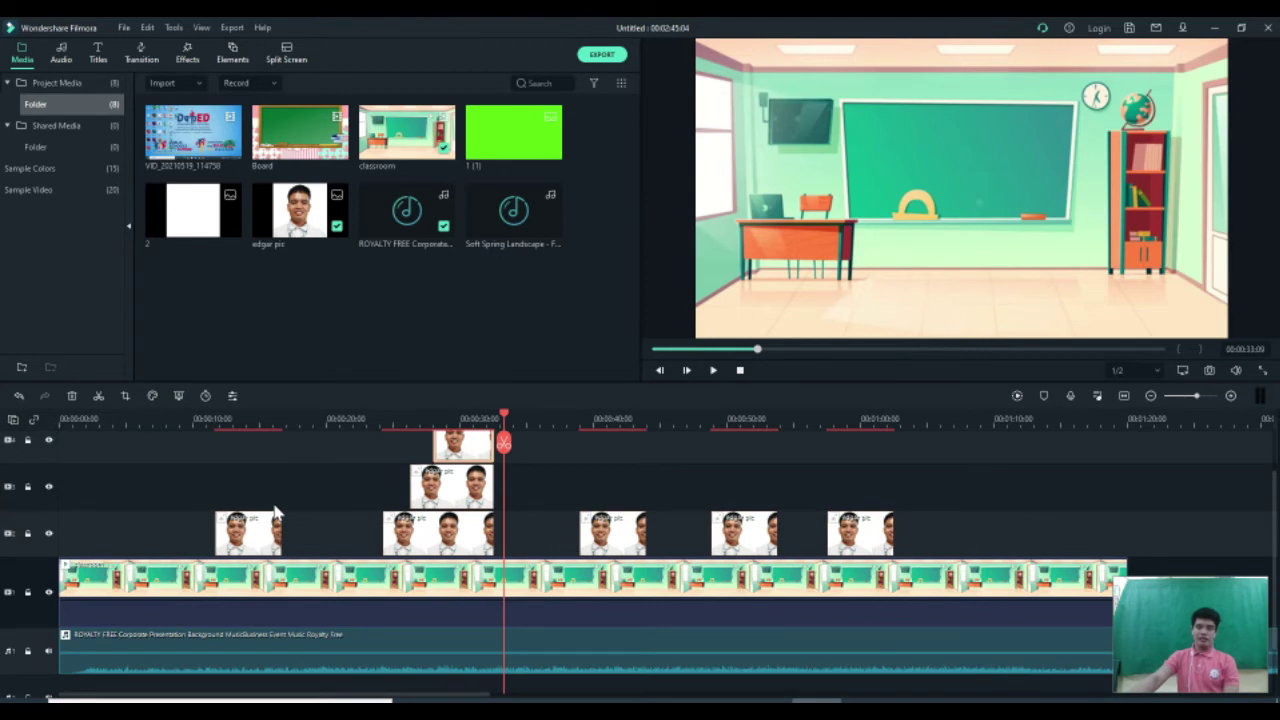
scroll(276, 513, up, 1)
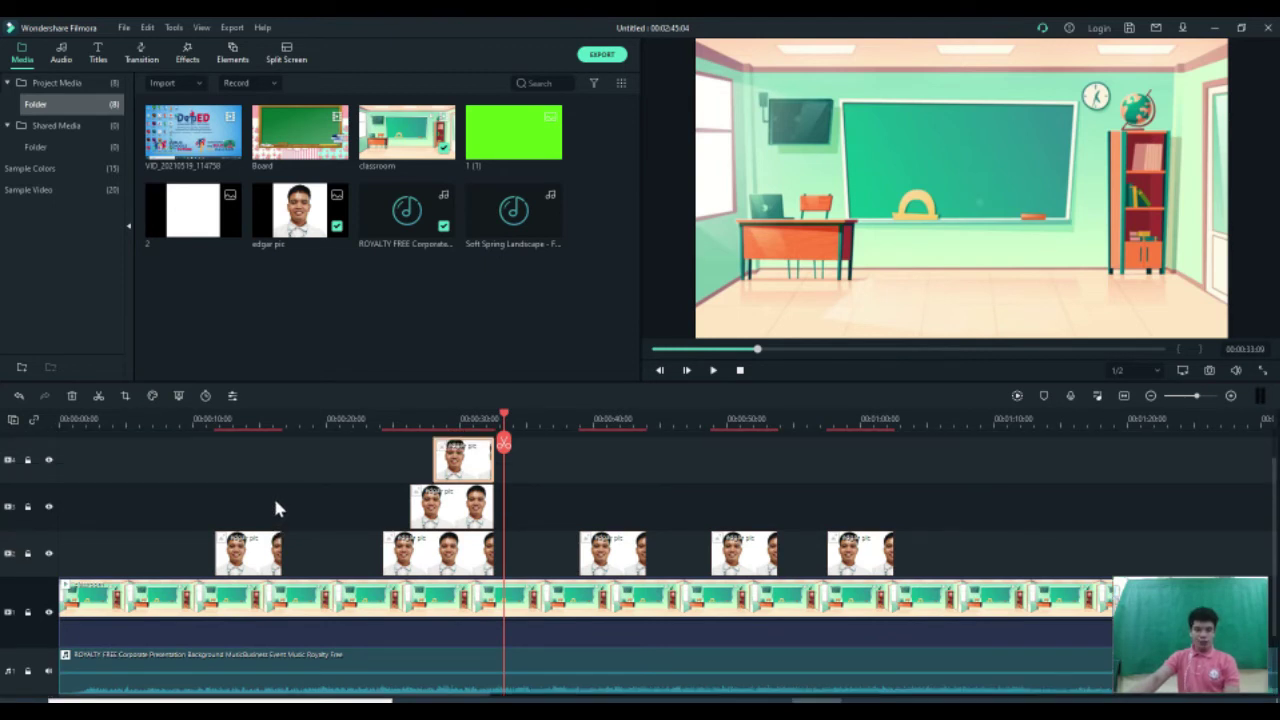
- Shrink the first portrait on track 2, at about 13 seconds, so that it fits inside the classroom's chalkboard
scroll(321, 489, down, 2)
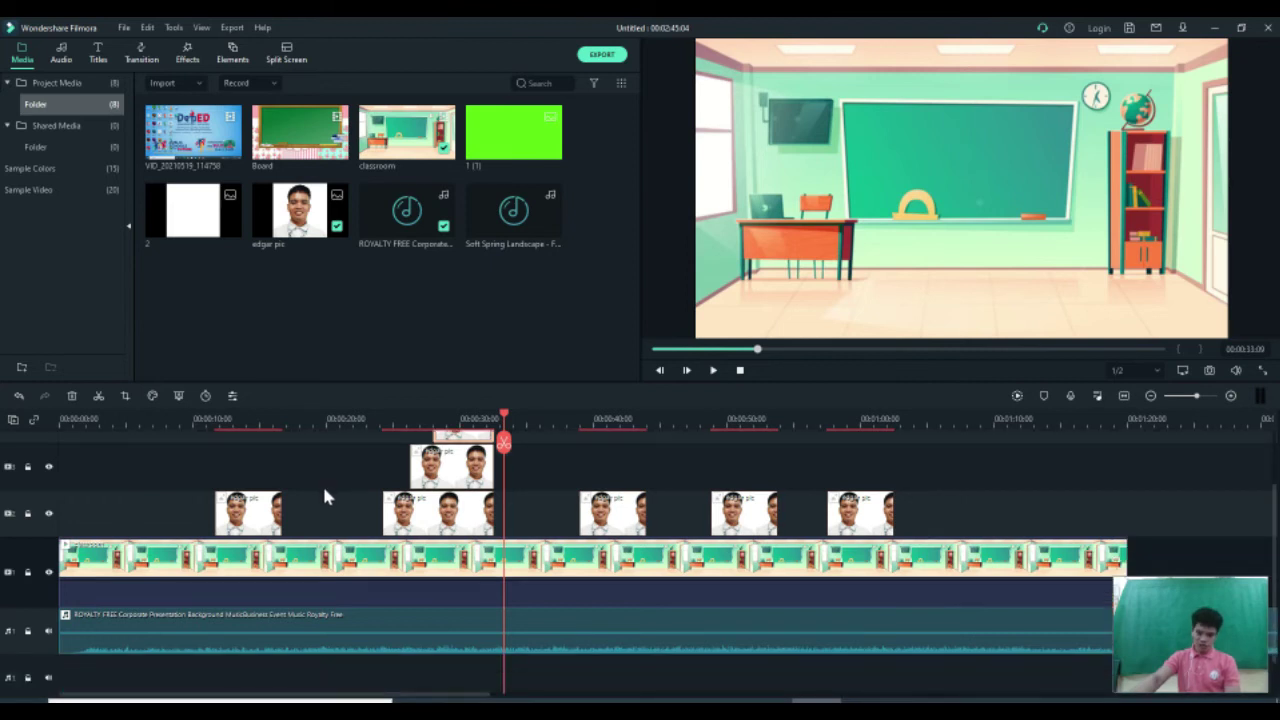
click(262, 513)
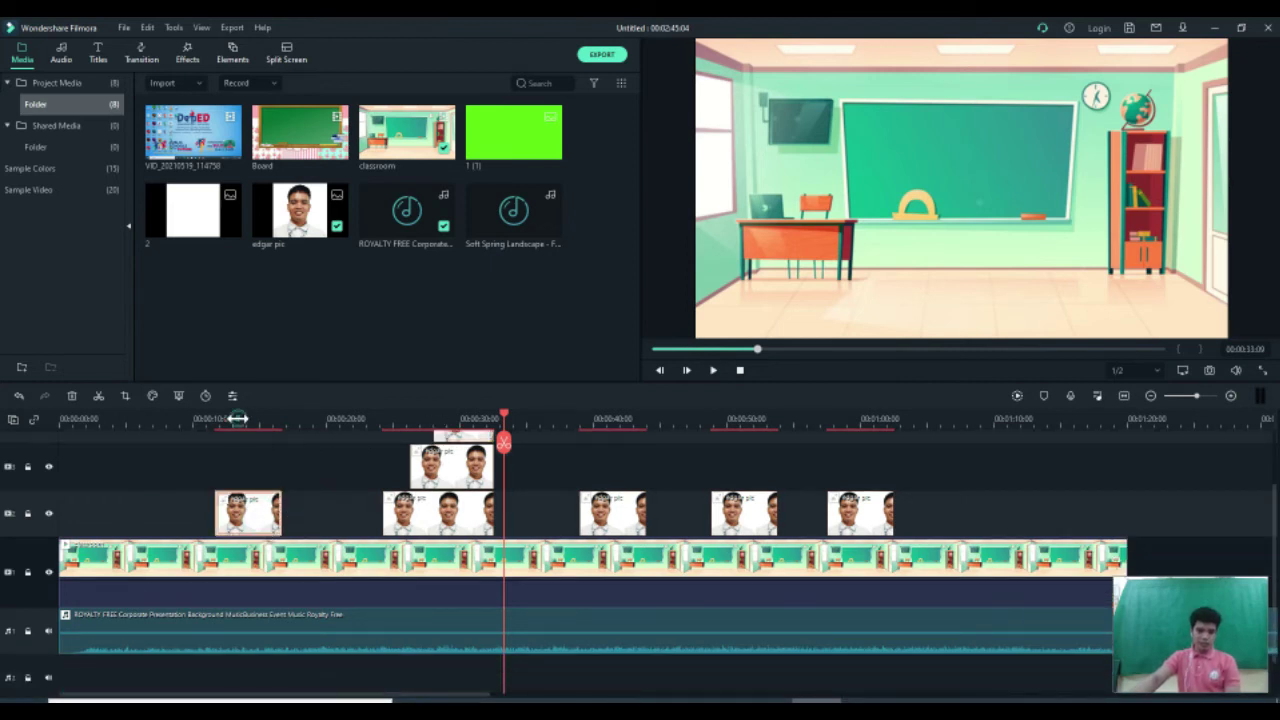
click(237, 418)
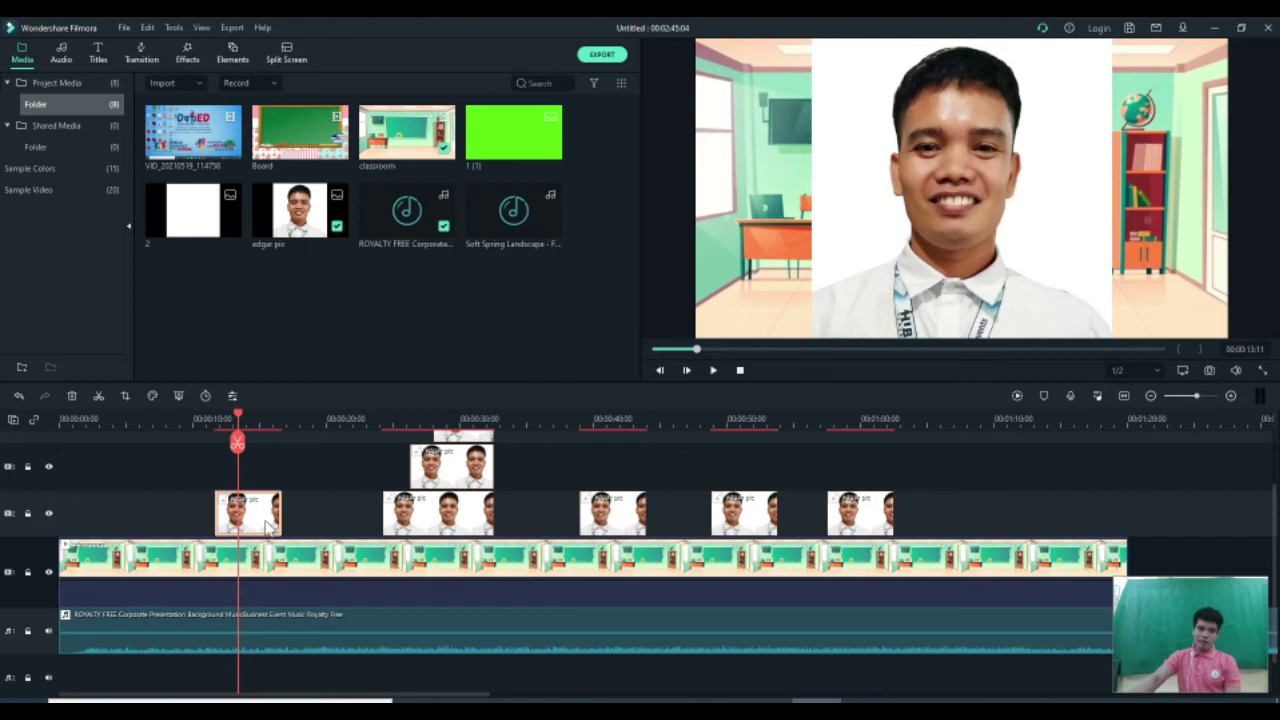
click(1035, 180)
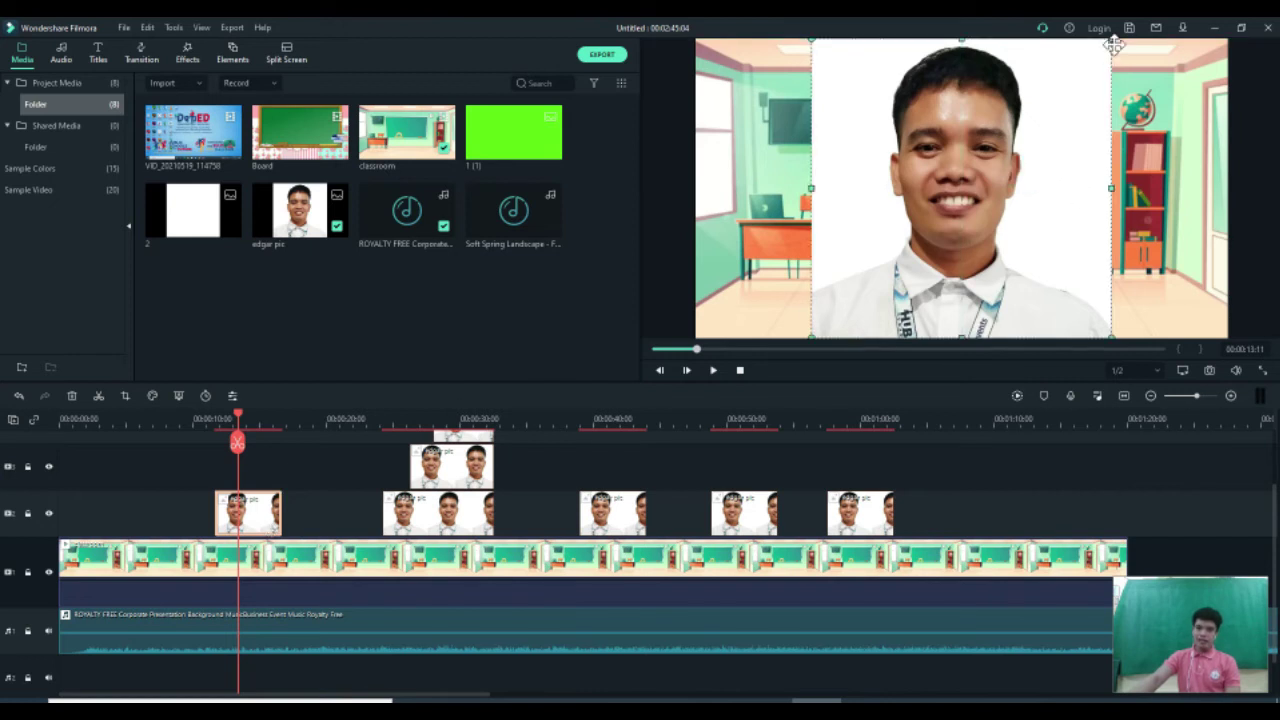
drag(1108, 38, 979, 113)
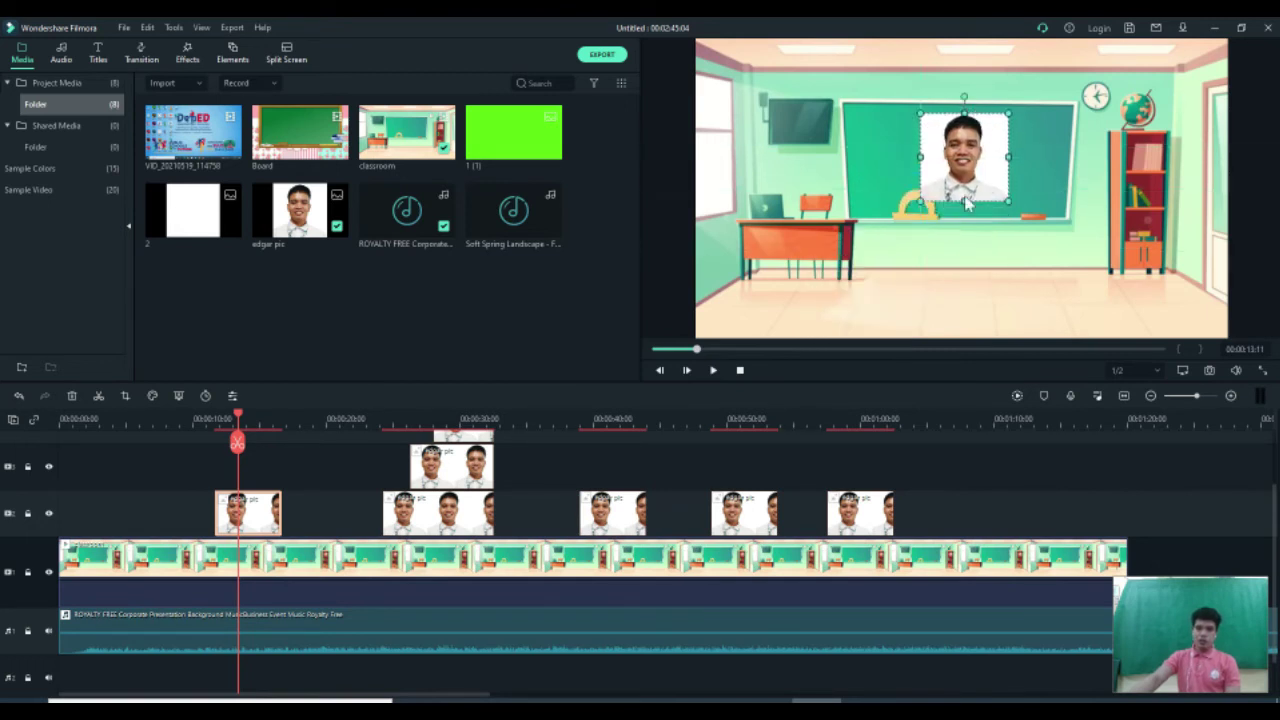
click(327, 518)
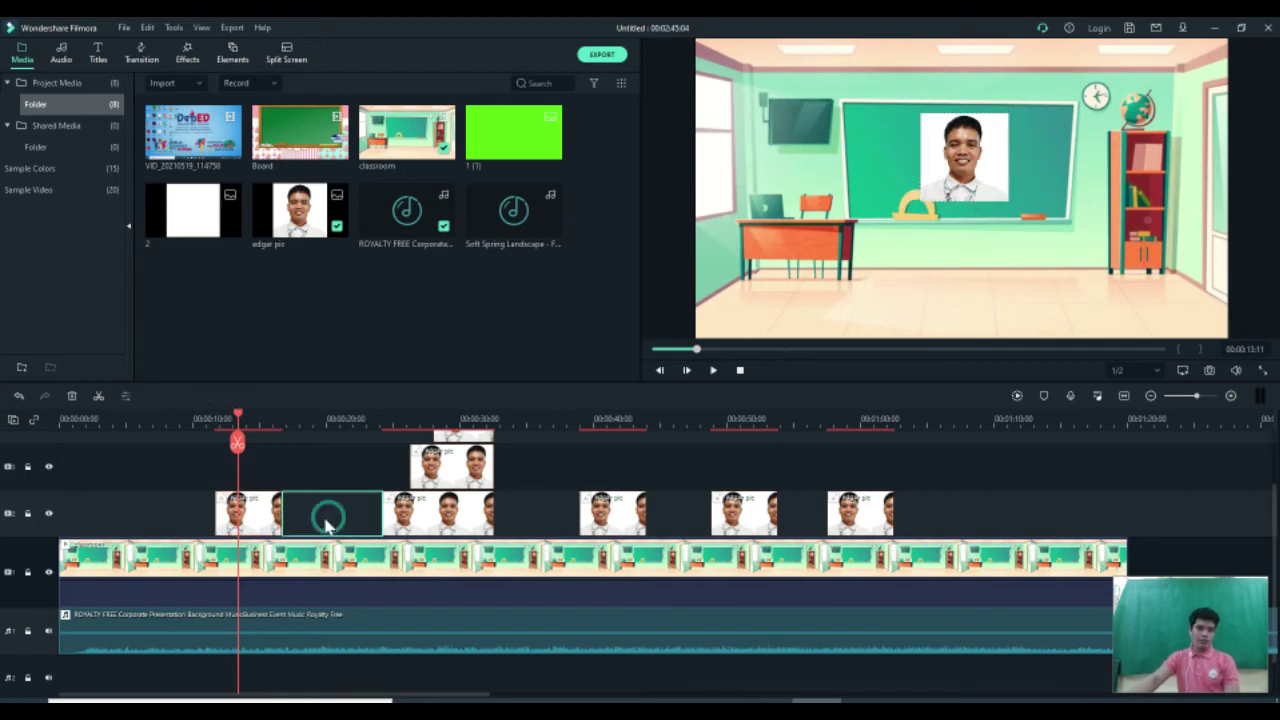
- Trim the end of the first portrait on track 2 back to about 13.5 seconds and extend it to about 19 seconds
click(274, 516)
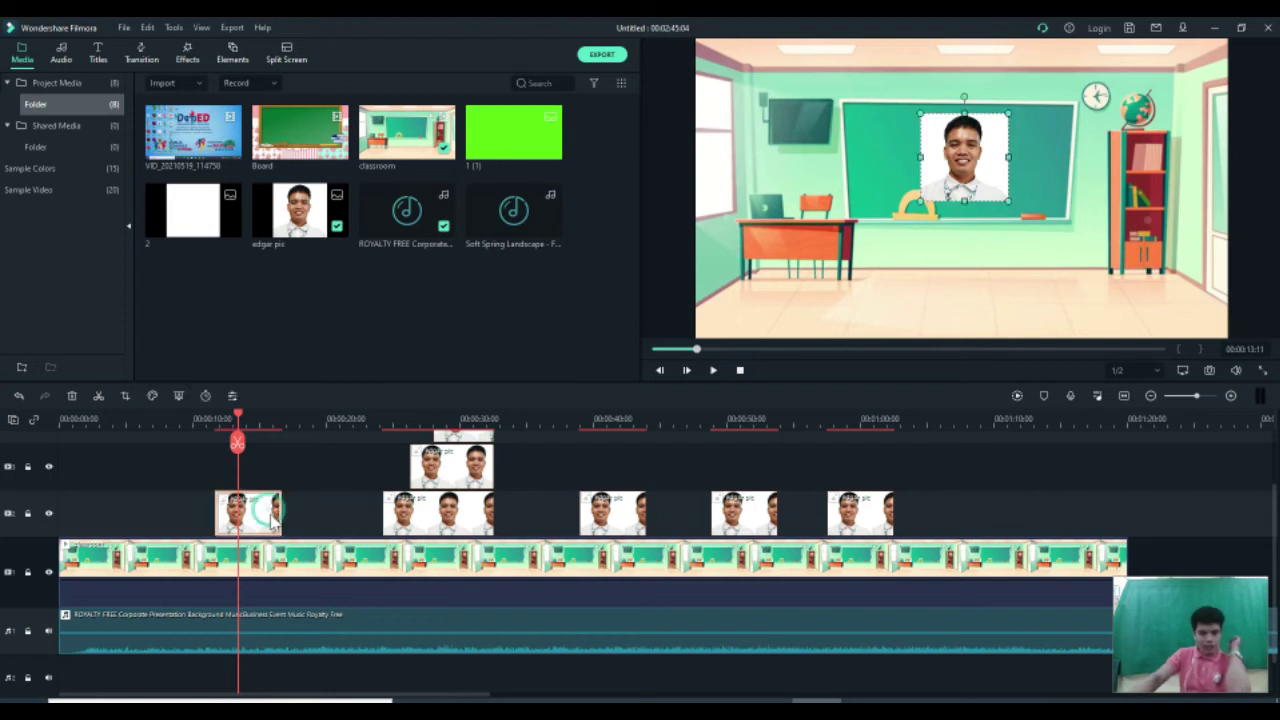
click(283, 512)
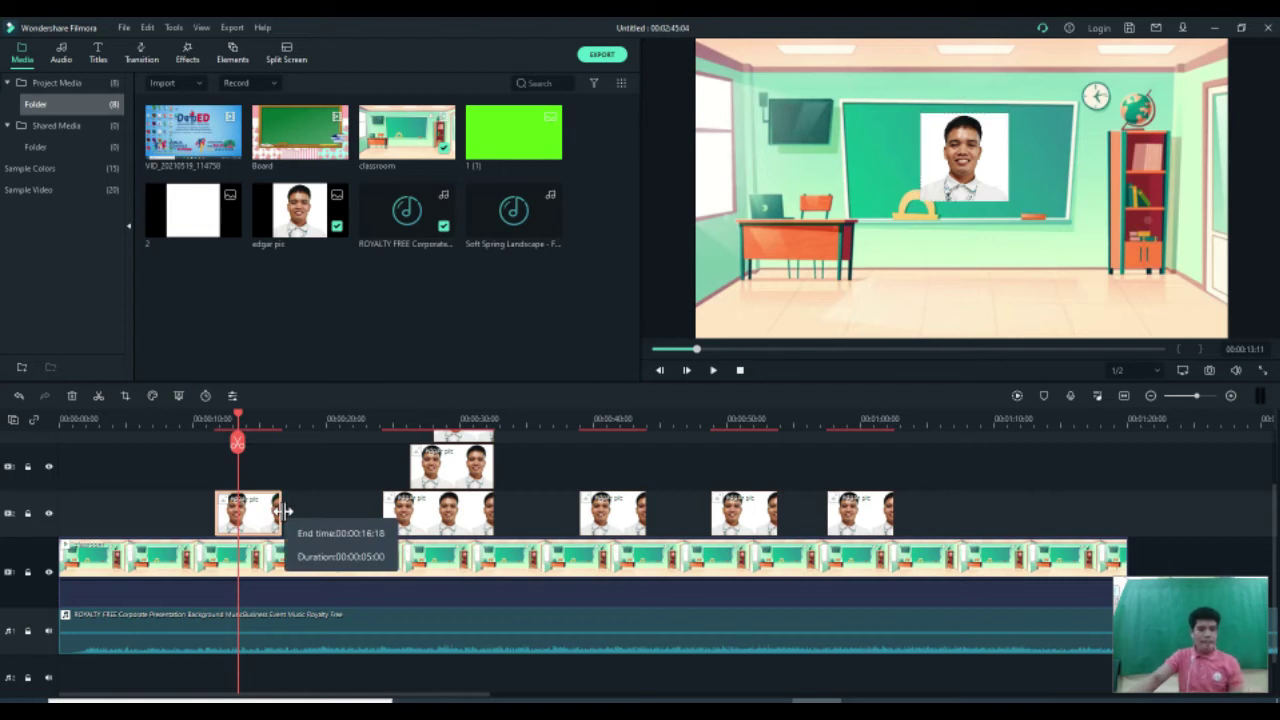
drag(277, 510, 235, 513)
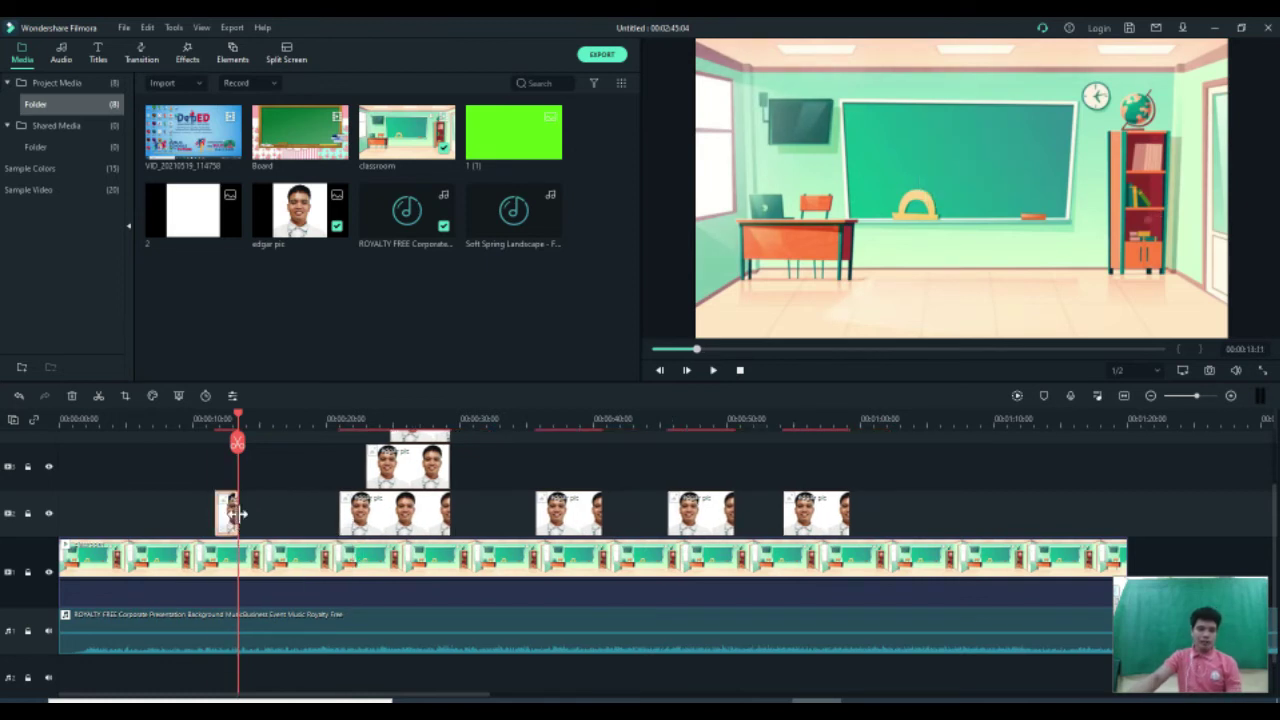
drag(240, 514, 318, 524)
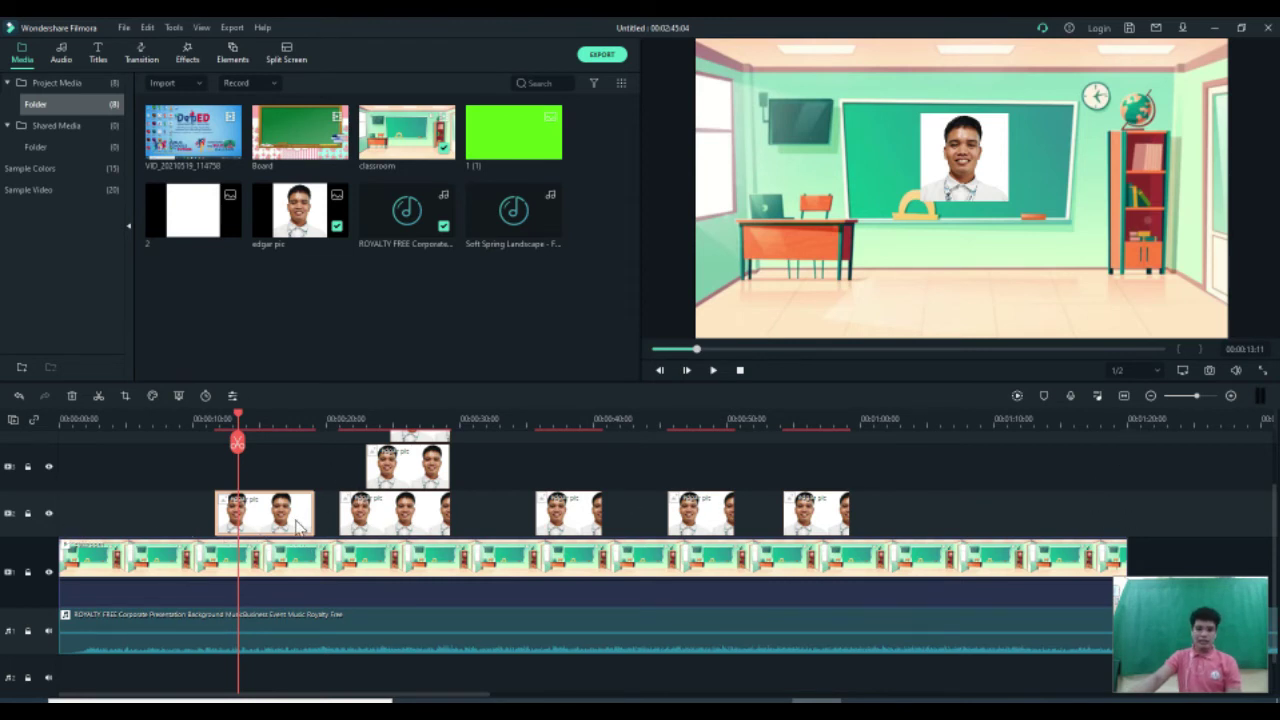
- Split the first portrait on track 2 at about 16 seconds and delete the piece after the cut
key(space)
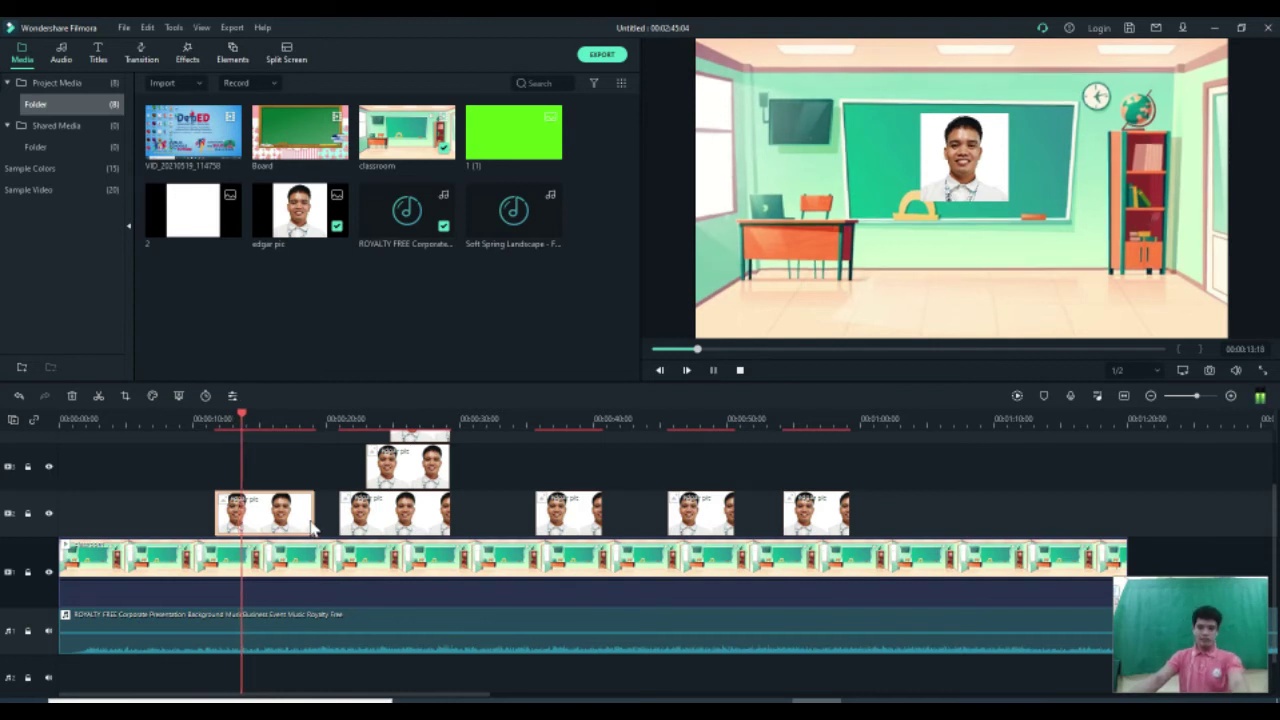
key(space)
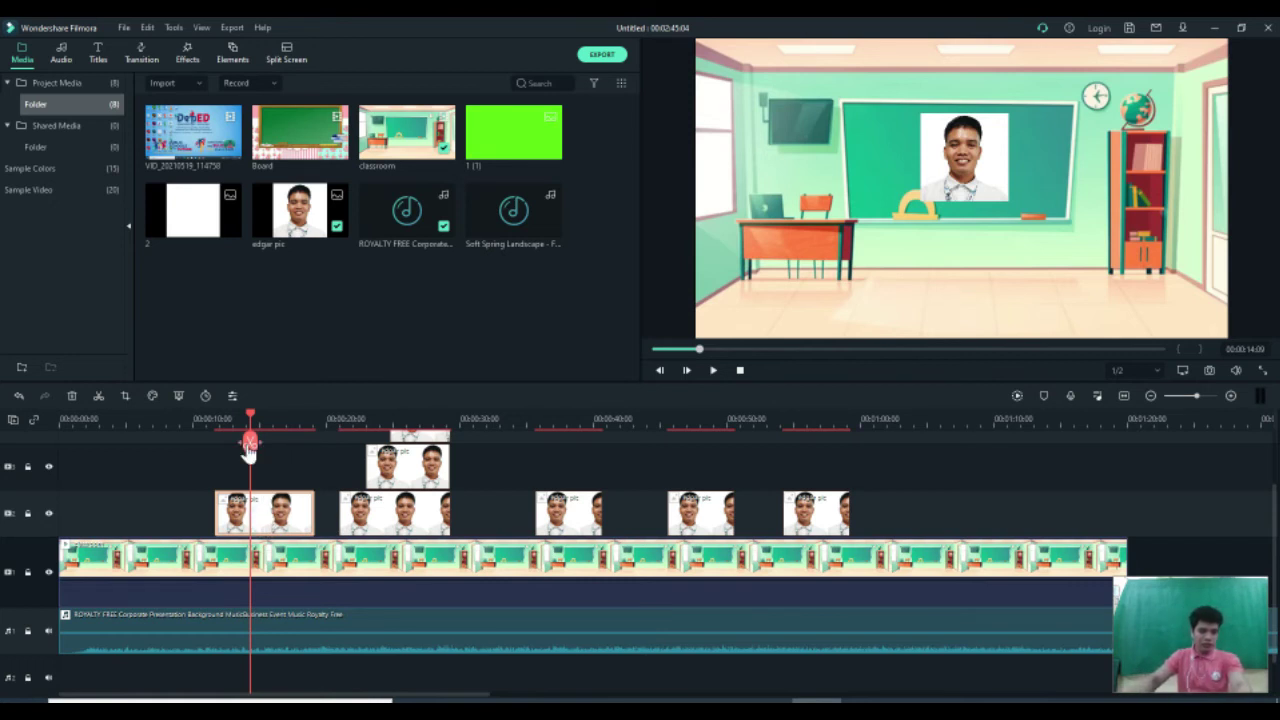
click(280, 512)
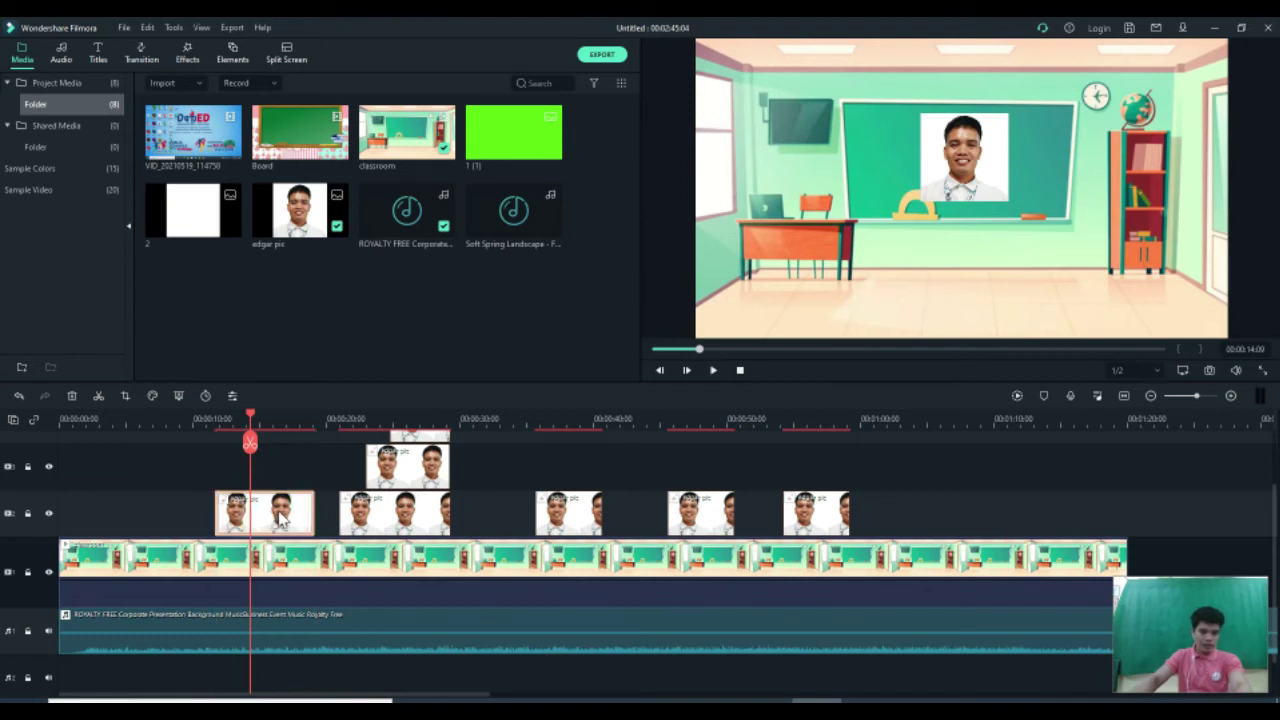
click(276, 420)
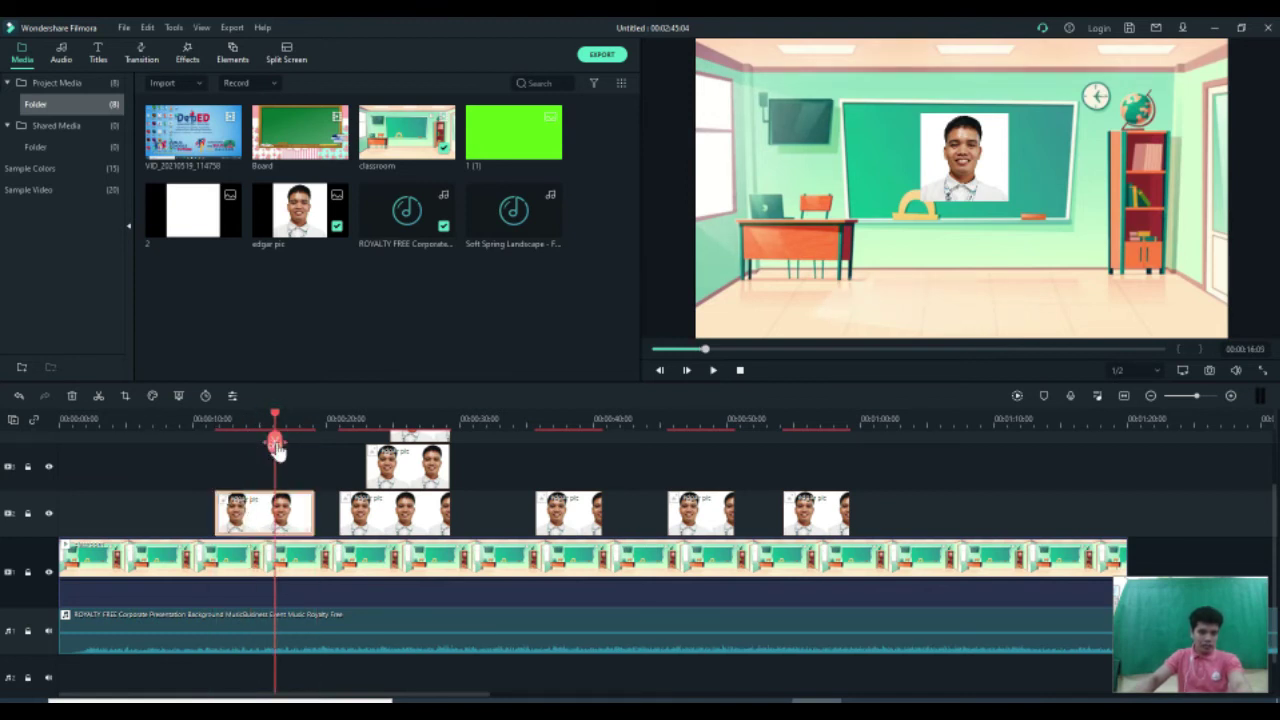
click(275, 443)
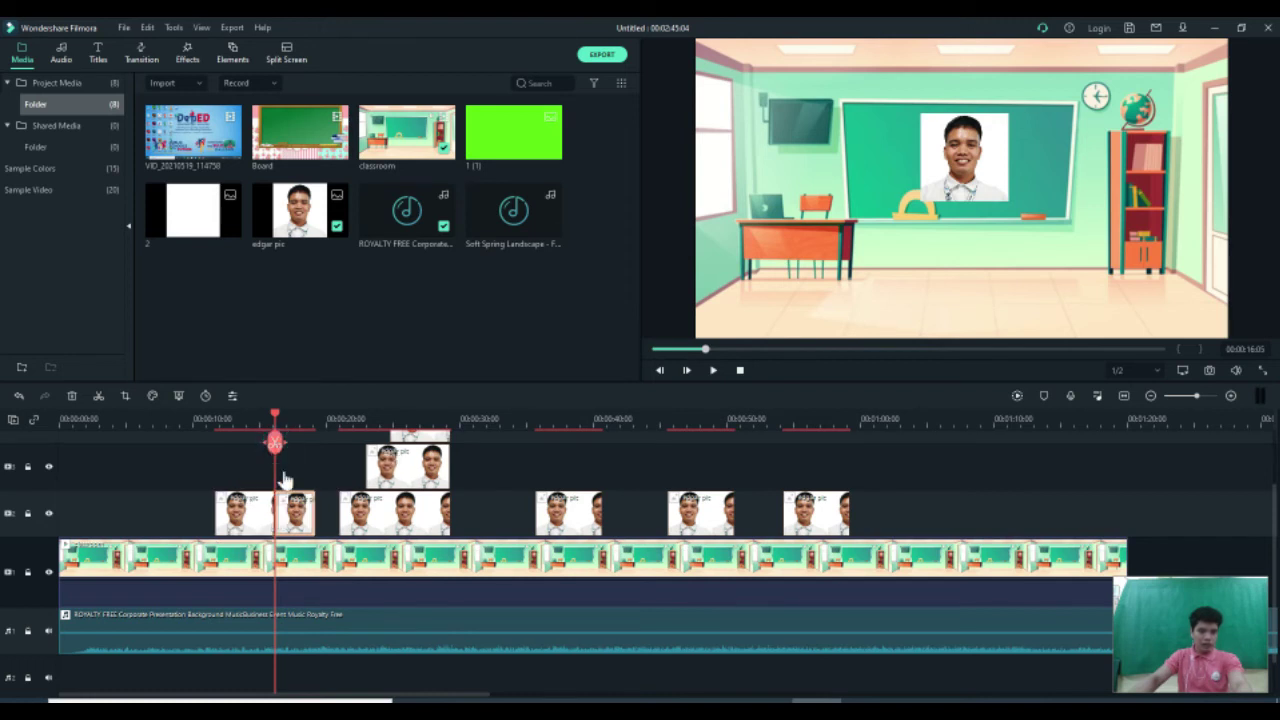
click(243, 517)
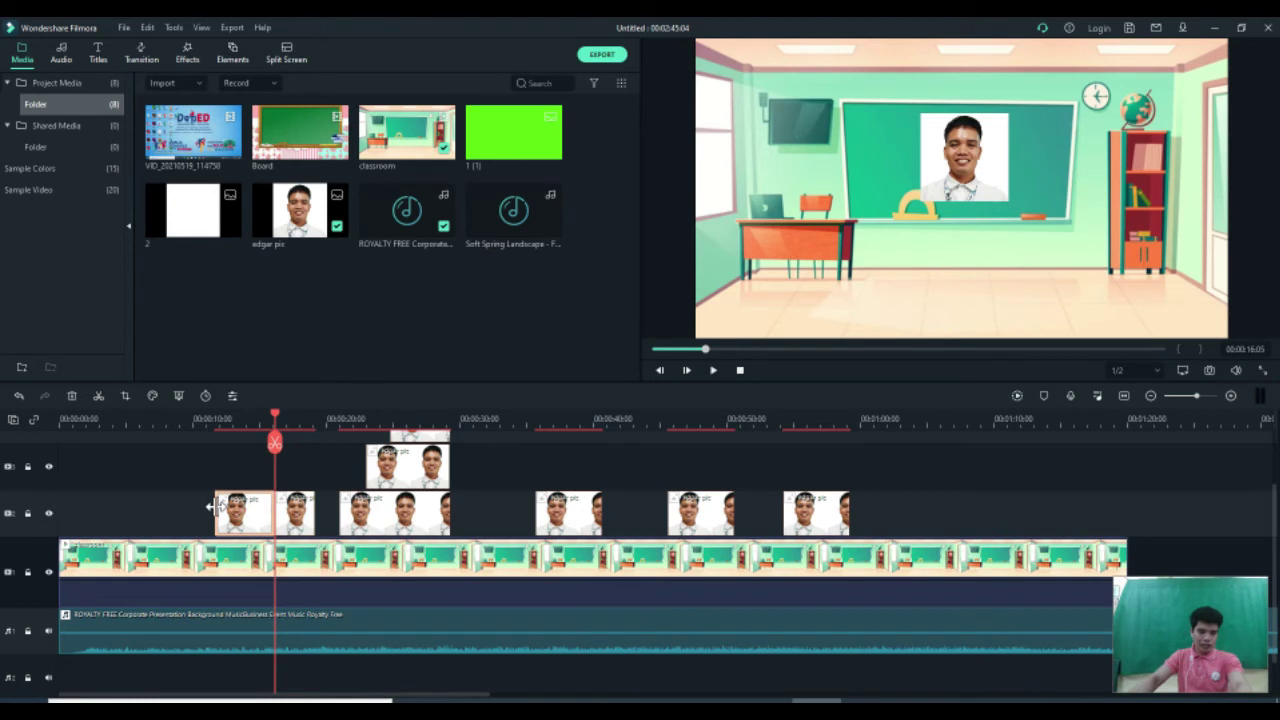
click(295, 520)
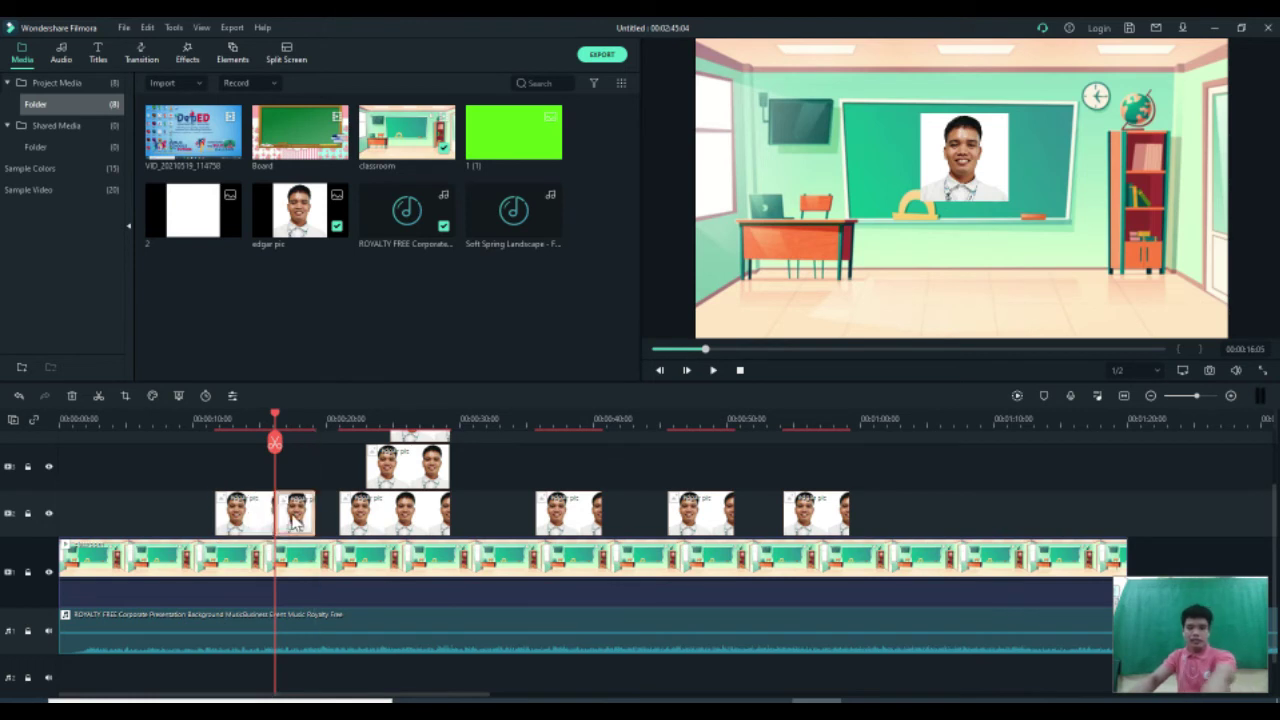
key(Delete)
- Extend the end of the remaining first portrait on track 2 to about 22.5 seconds
click(252, 528)
click(230, 421)
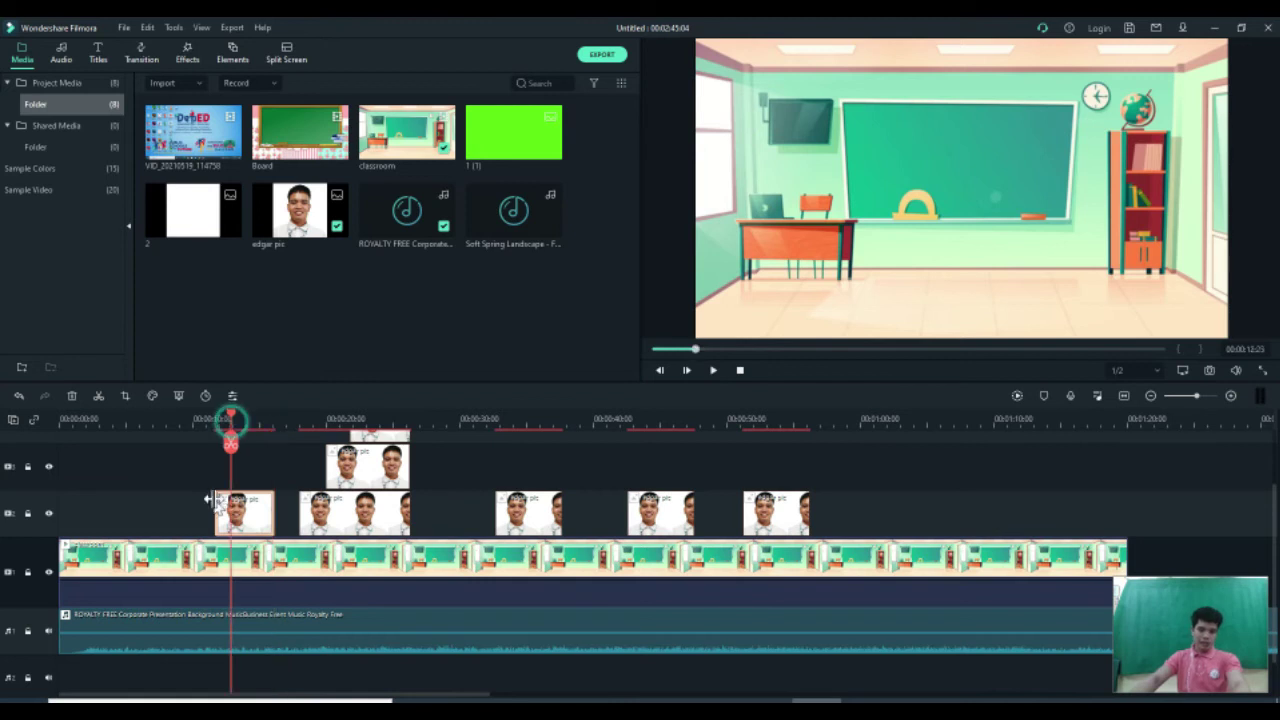
drag(210, 513, 178, 531)
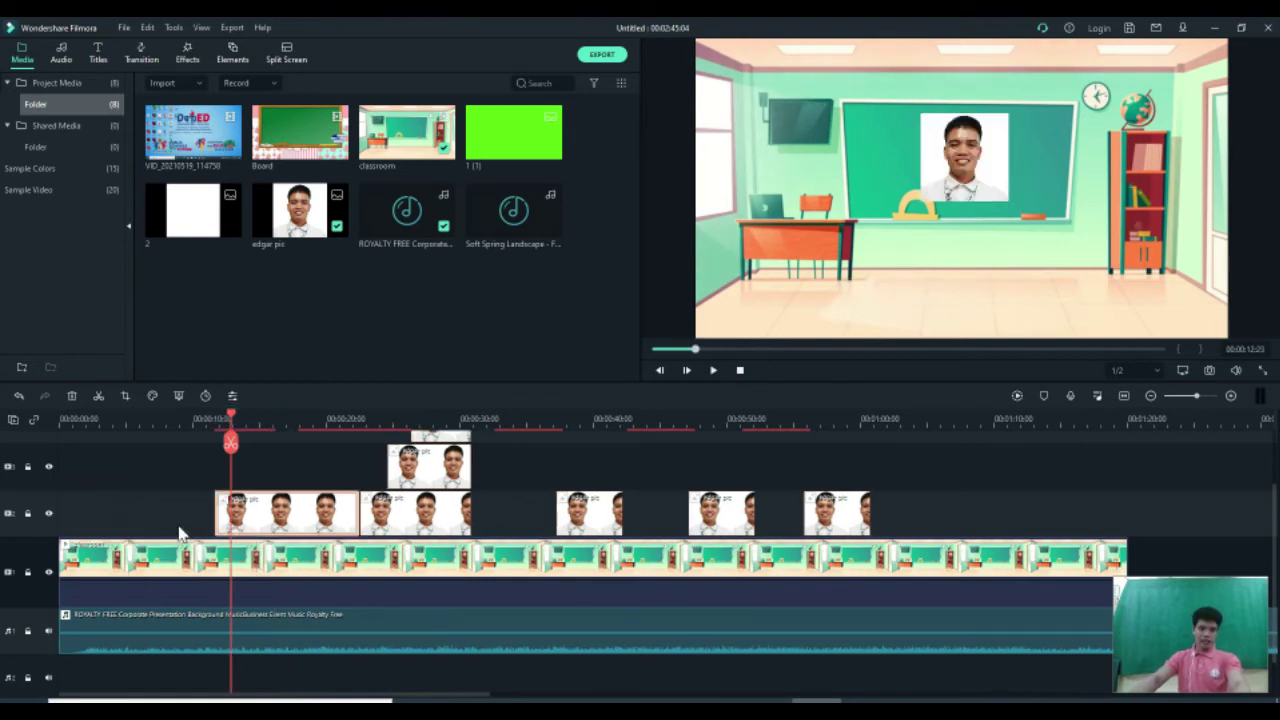
- Split the extended first portrait at about 17.5 seconds and ripple delete the piece after the cut
click(295, 421)
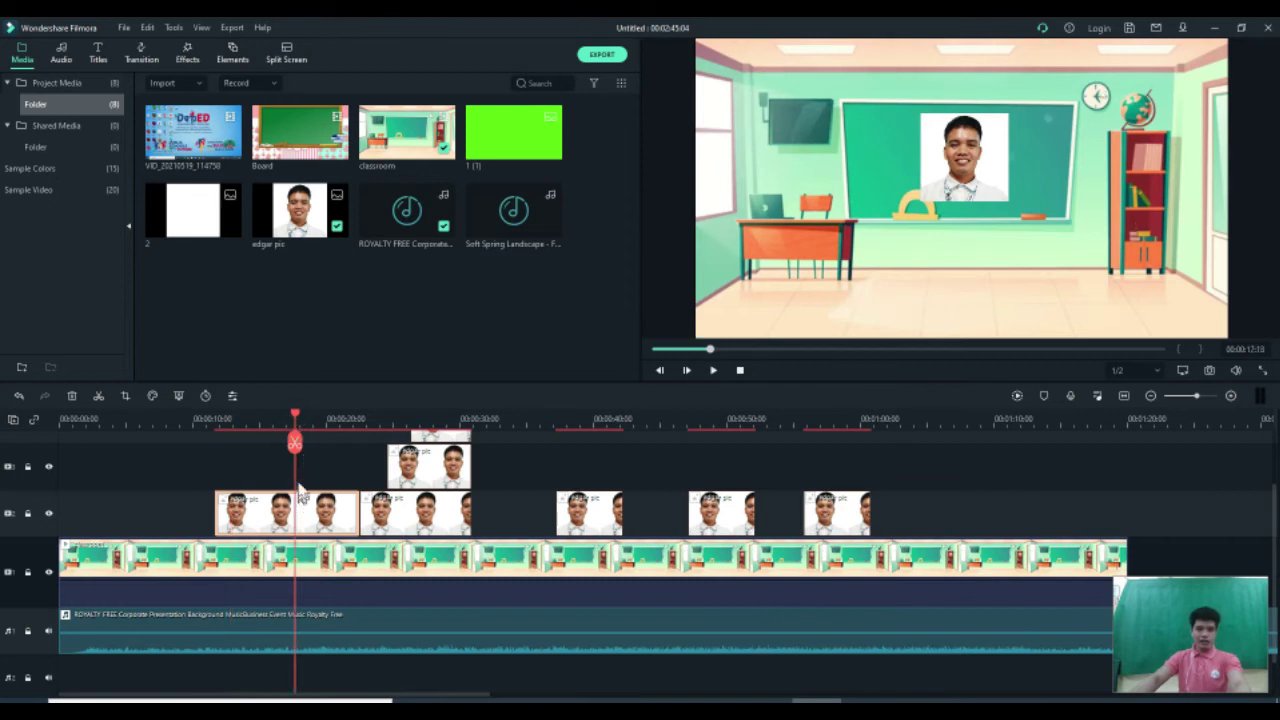
click(295, 443)
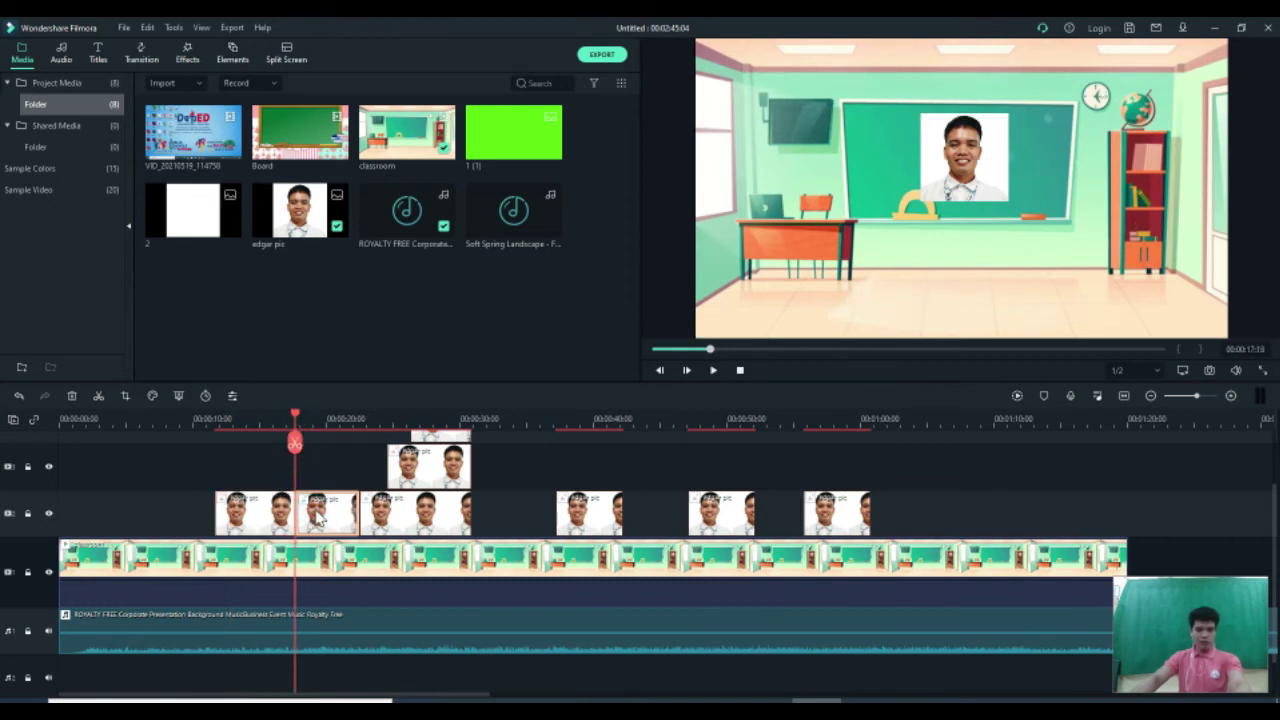
key(shift+Delete)
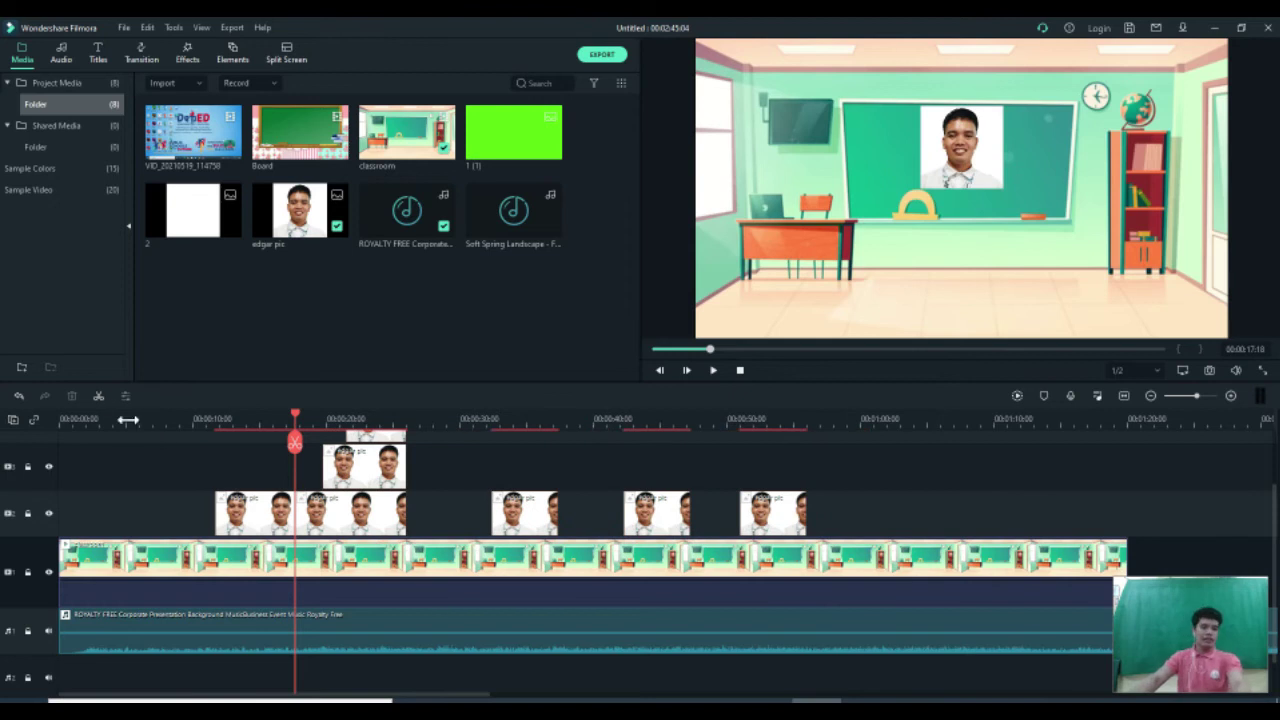
- Open the editing settings of the first portrait at 15 seconds and look through its preset animations and image options
click(279, 514)
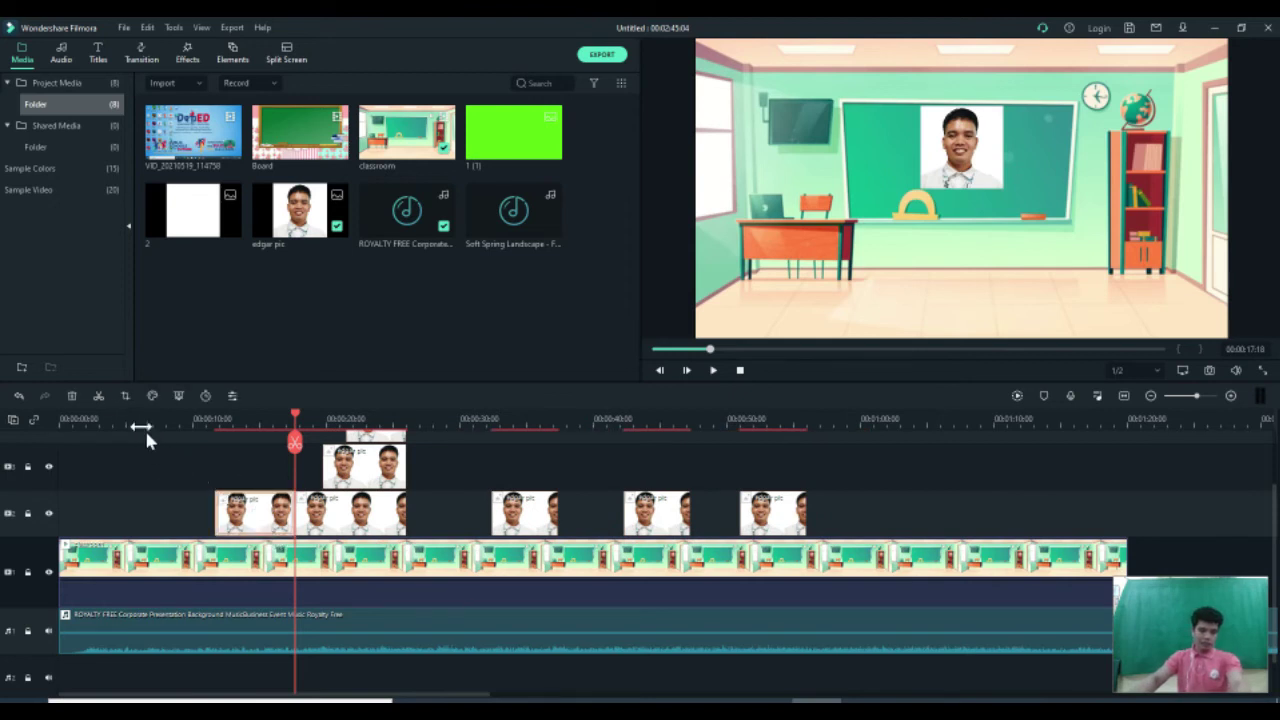
click(258, 424)
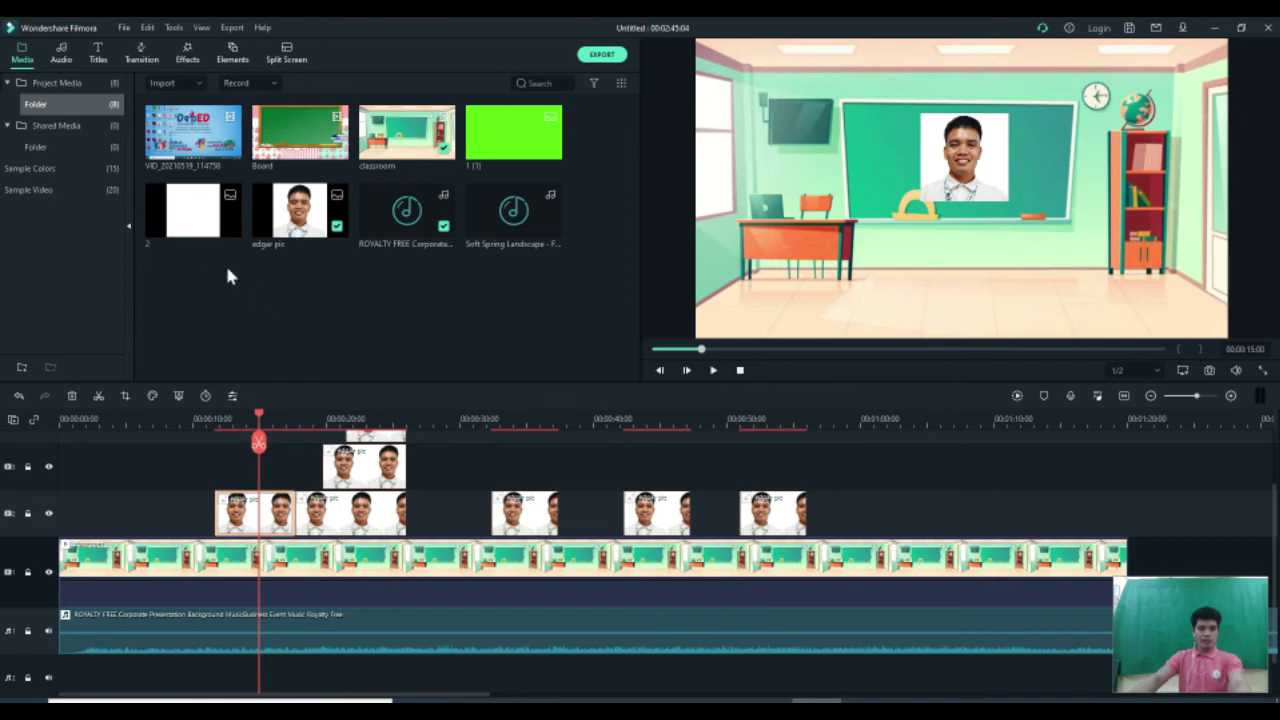
double_click(232, 498)
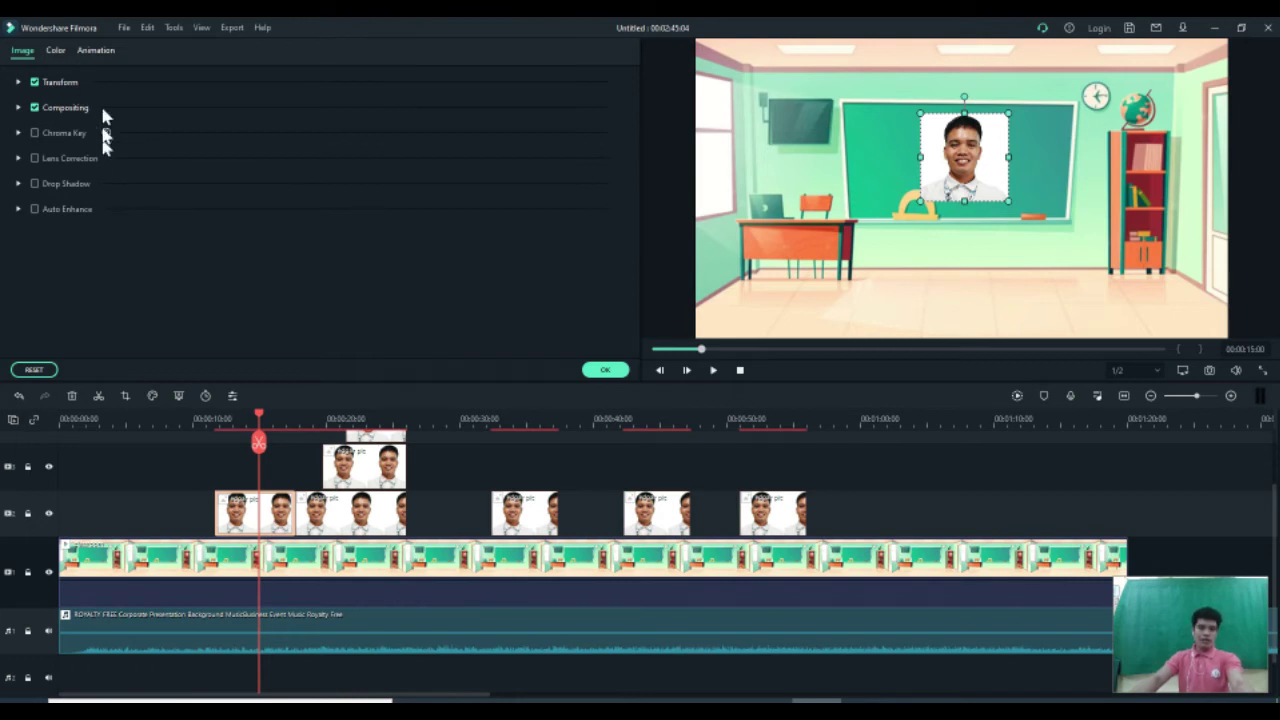
click(92, 52)
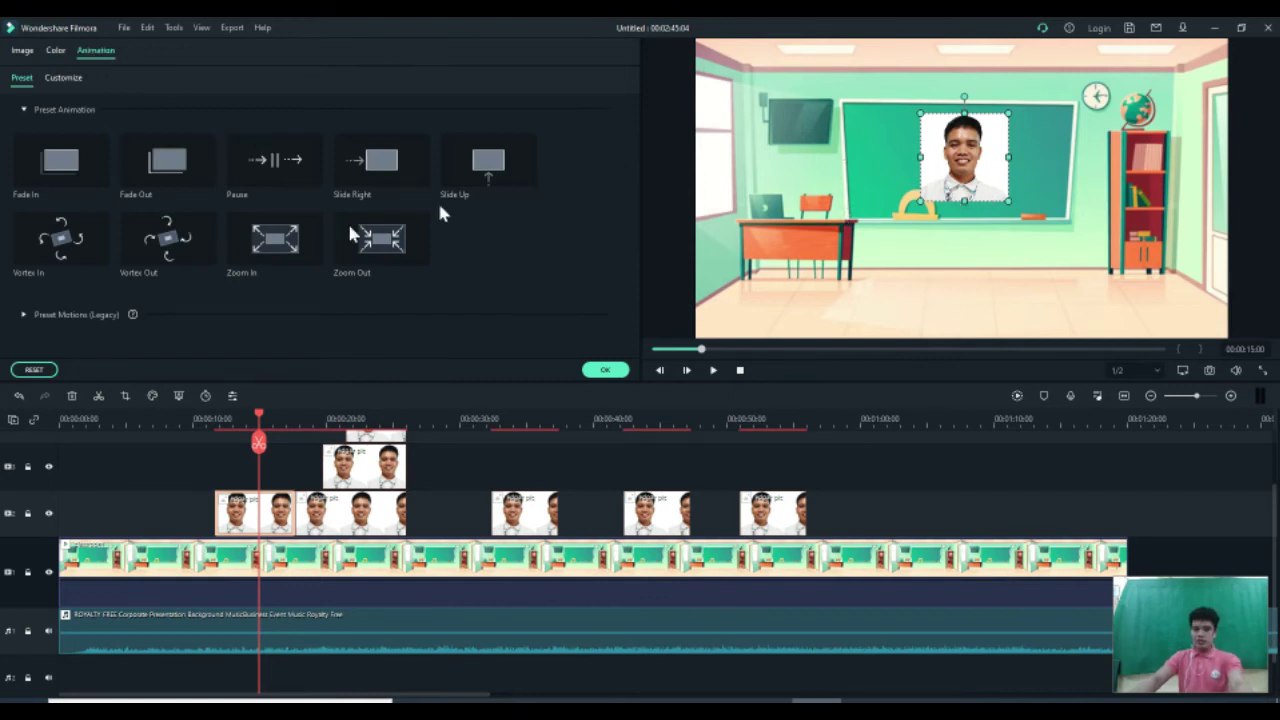
click(28, 52)
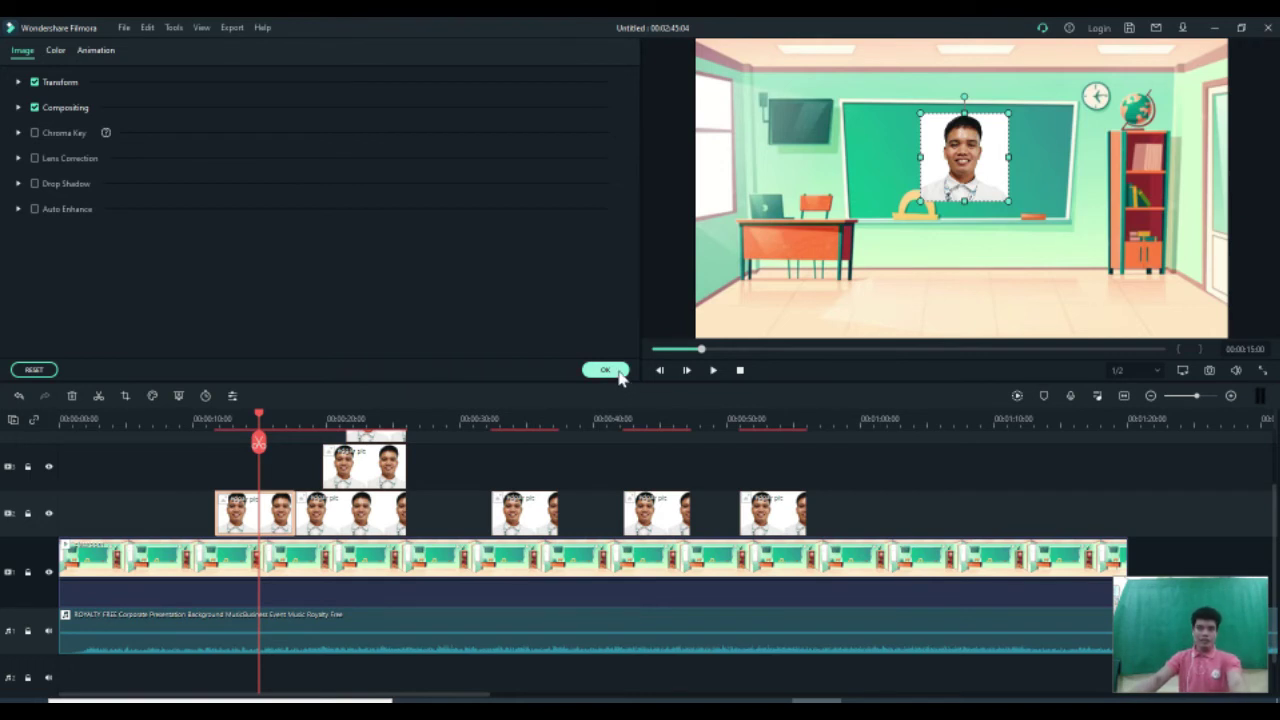
- Apply the Vortex In preset animation to the first portrait on track 2 and preview it from about 10 seconds
click(104, 51)
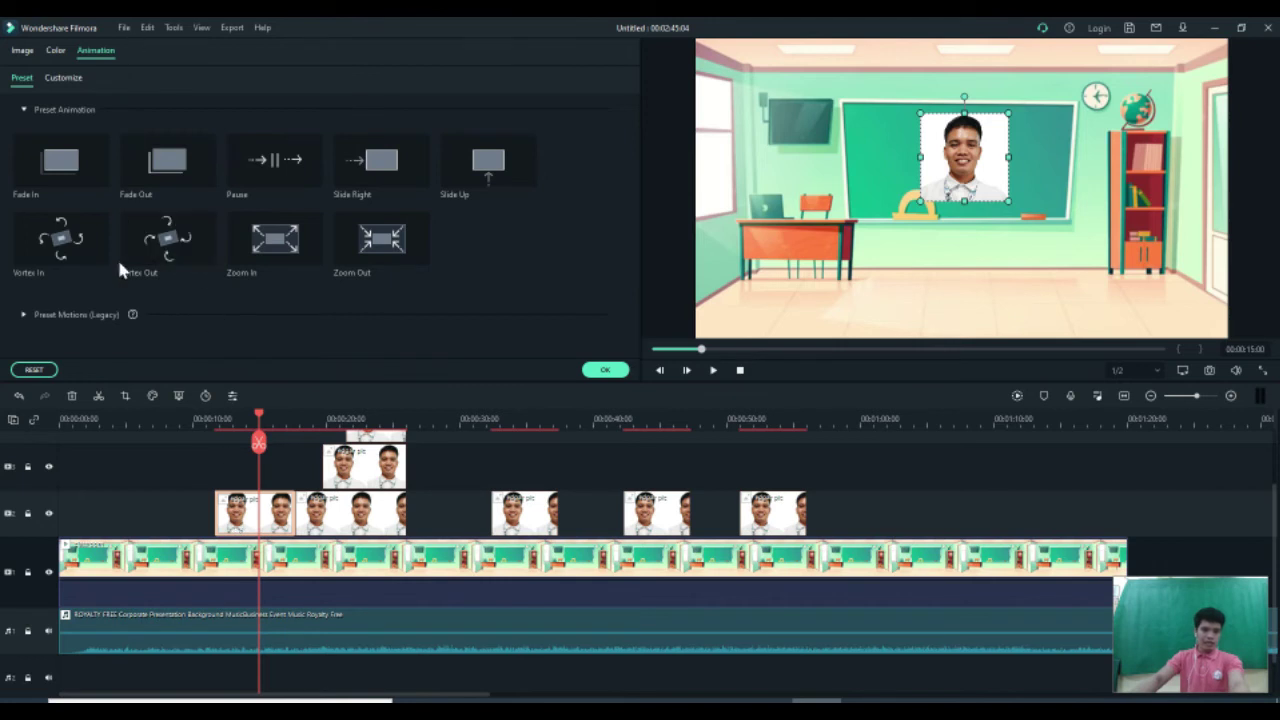
click(67, 239)
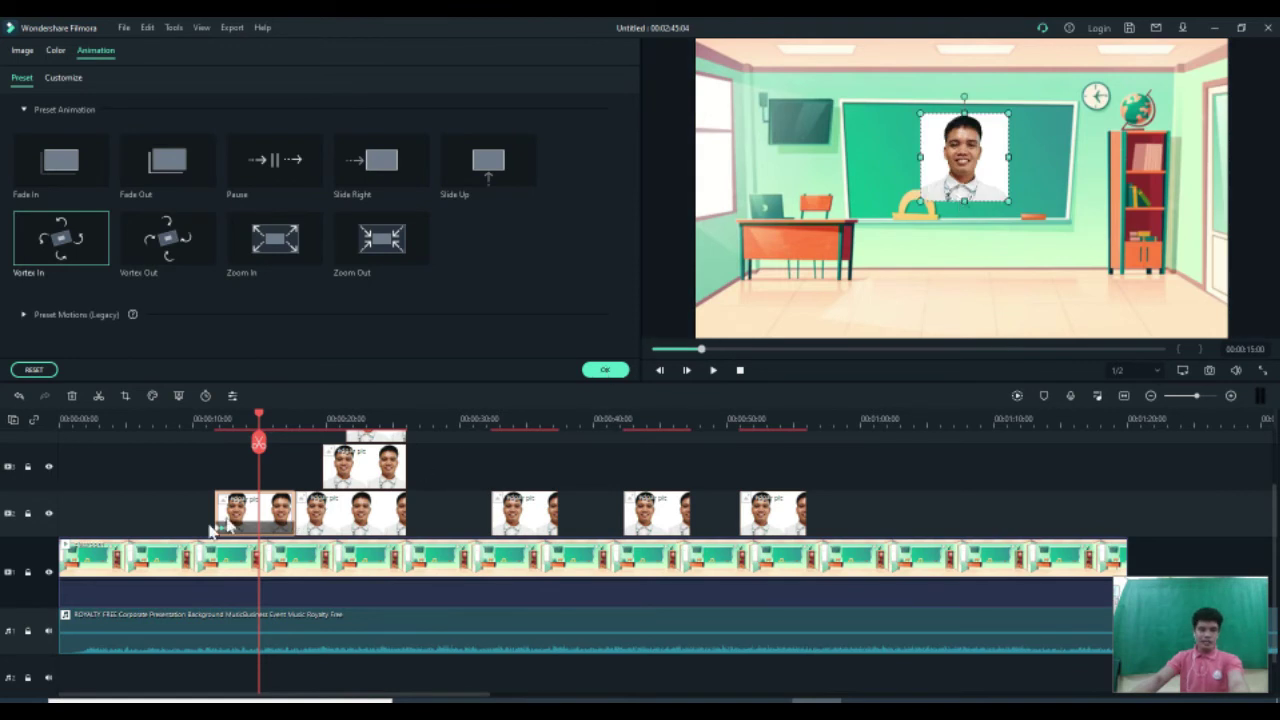
click(200, 425)
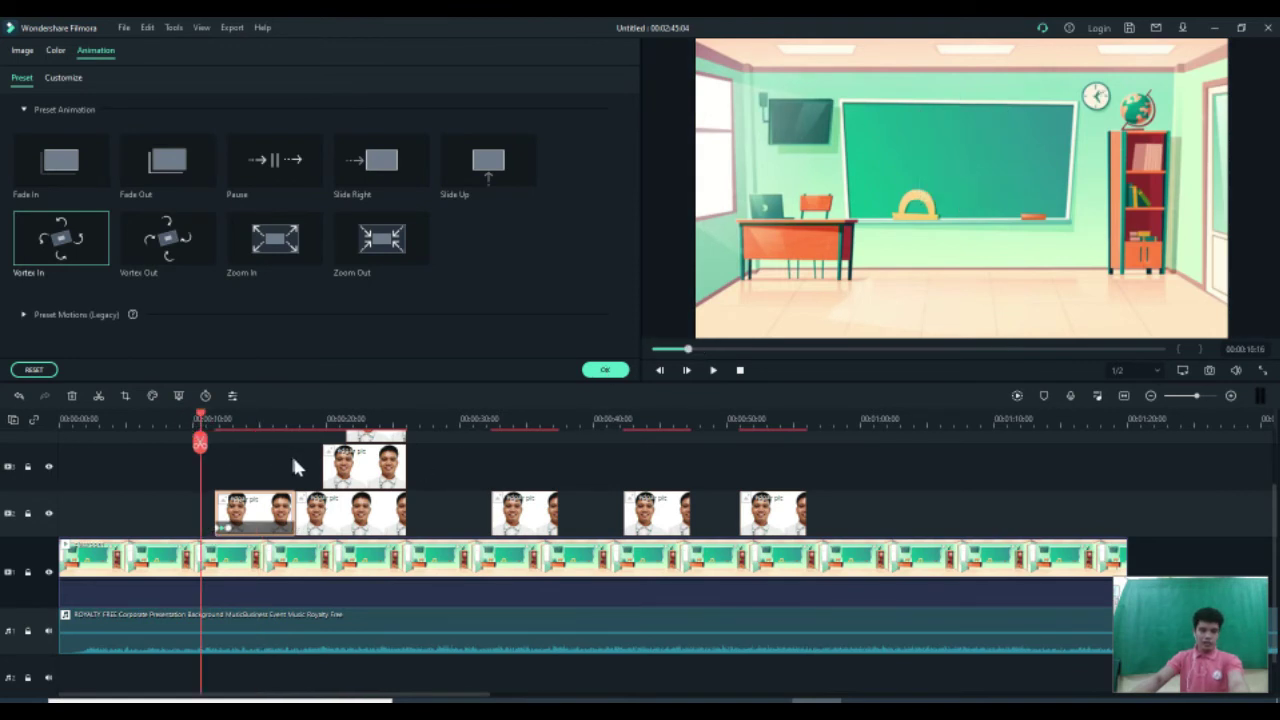
key(space)
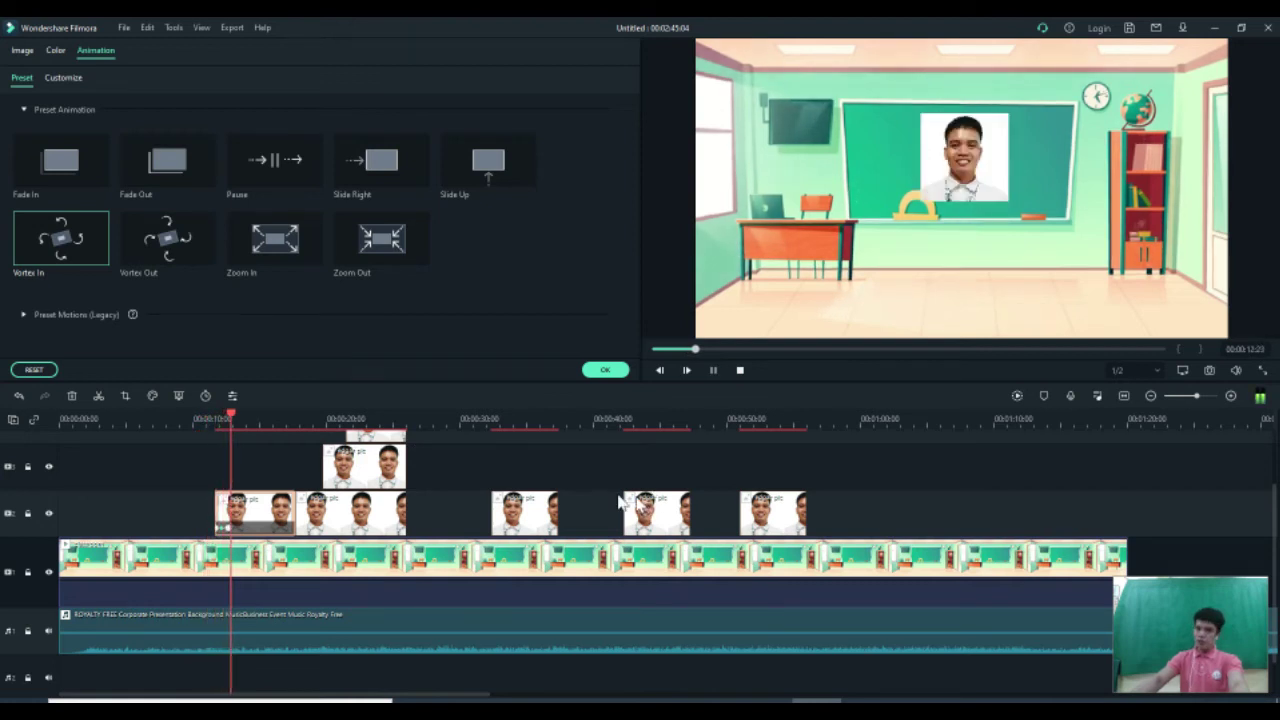
- Apply Zoom Out to the portrait on track 3 and Zoom In to the second portrait on track 2, and preview both animations
click(366, 474)
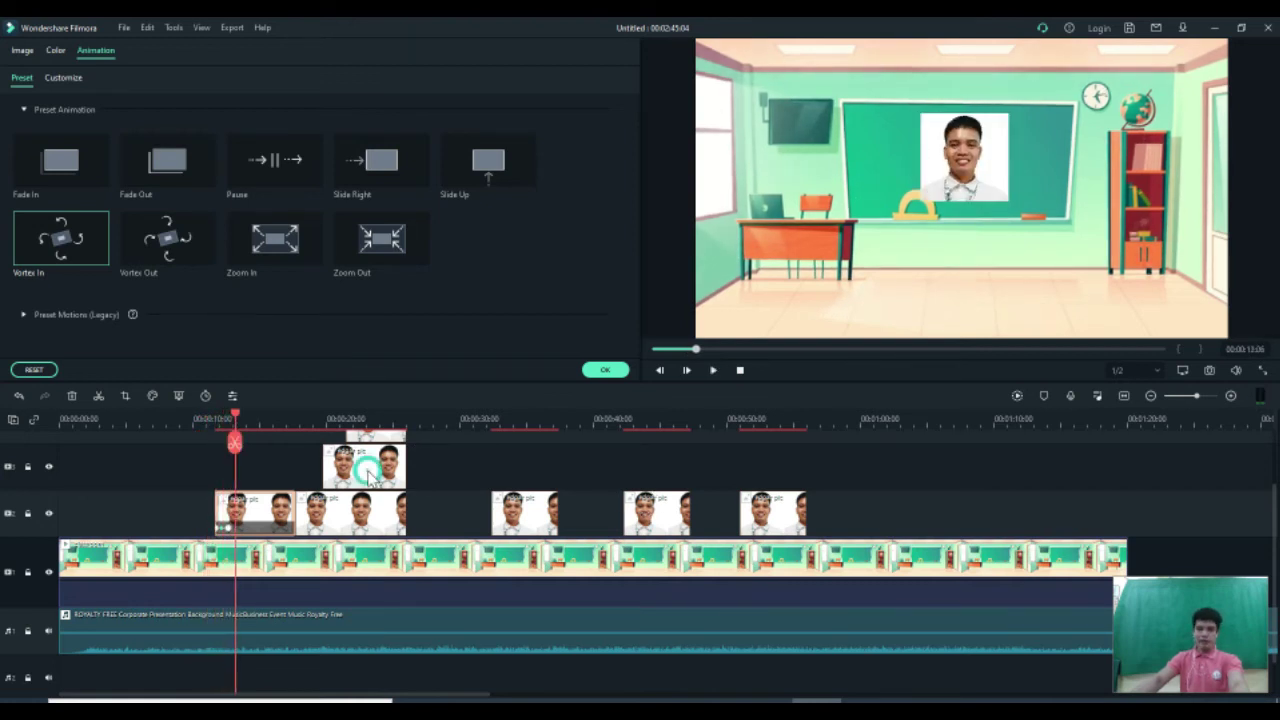
click(383, 245)
click(356, 508)
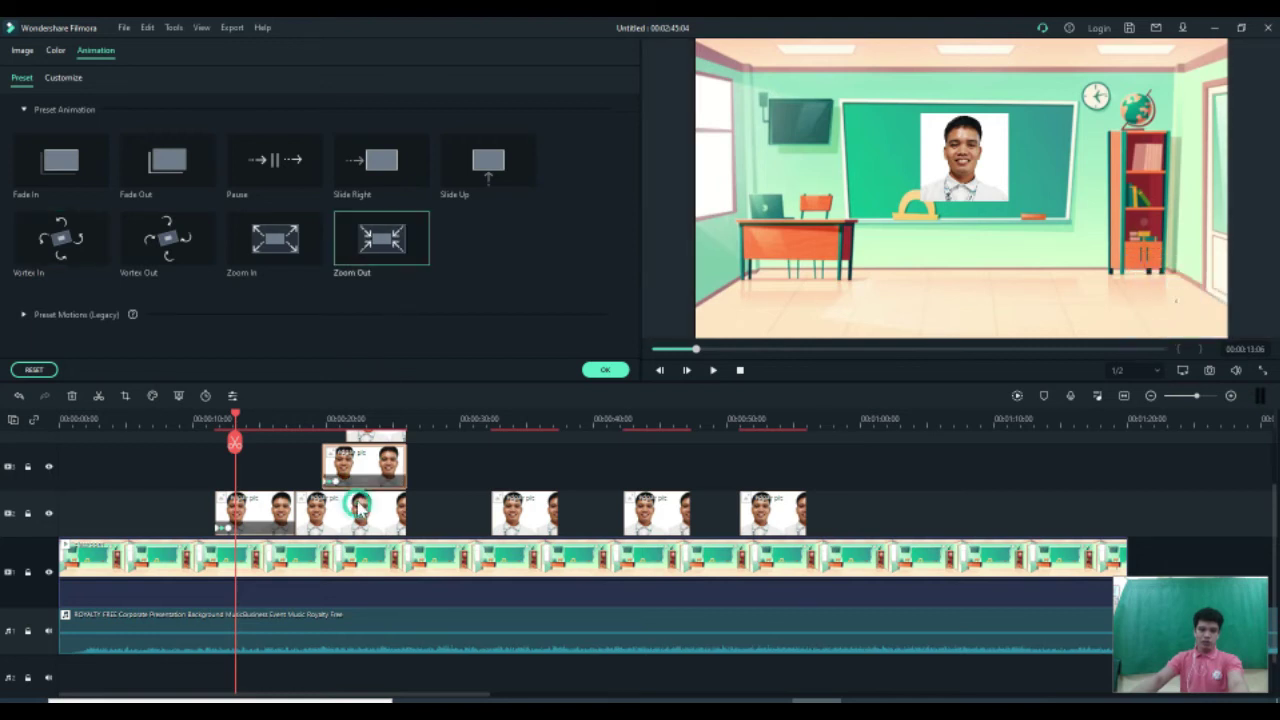
click(277, 246)
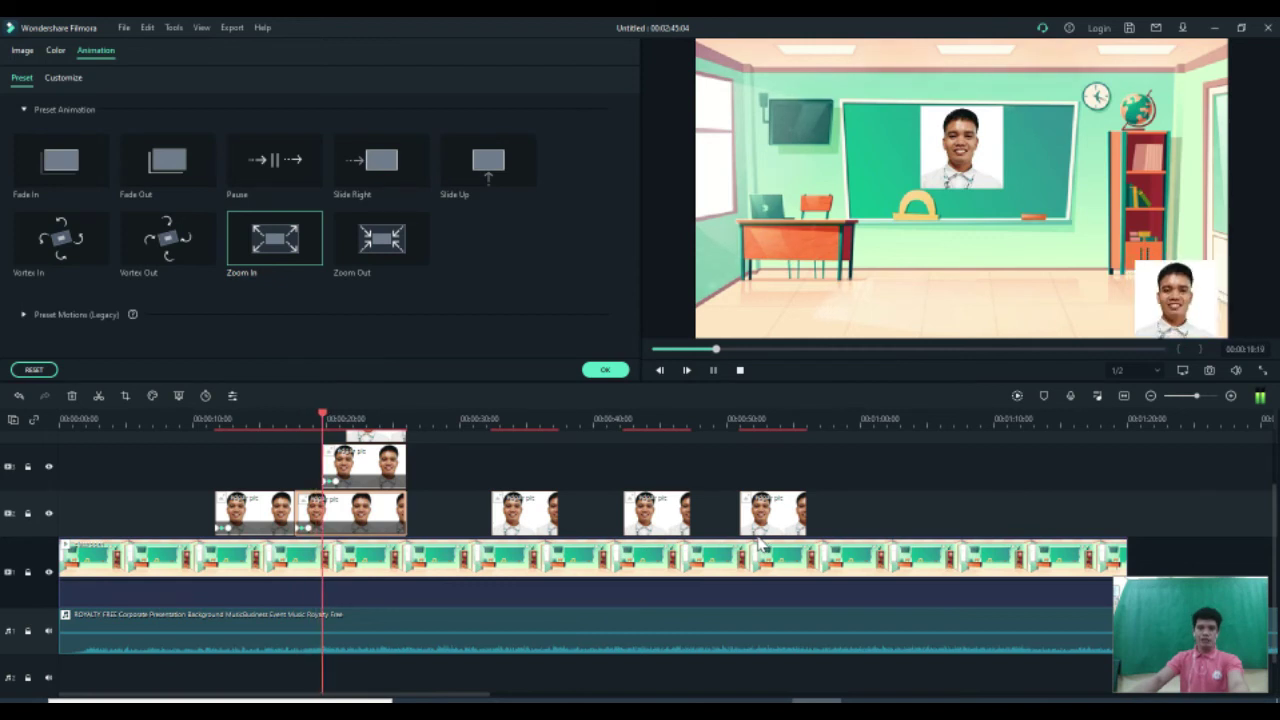
key(space)
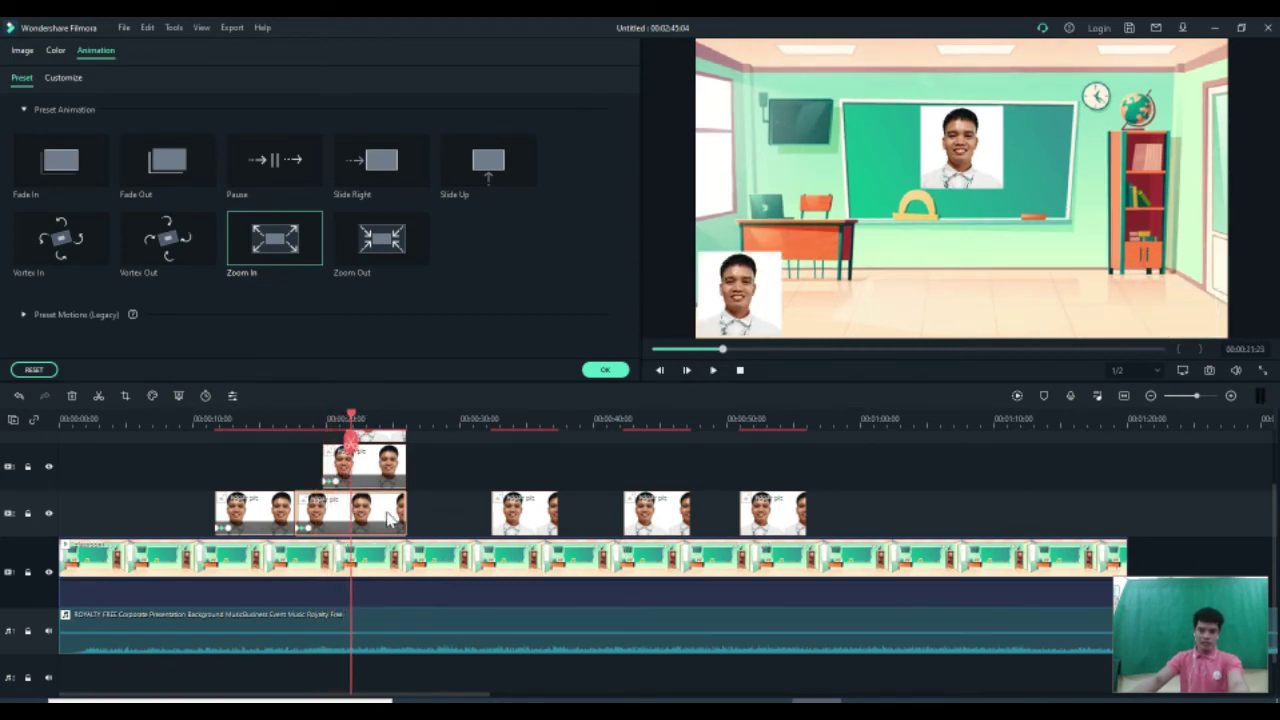
scroll(418, 513, up, 1)
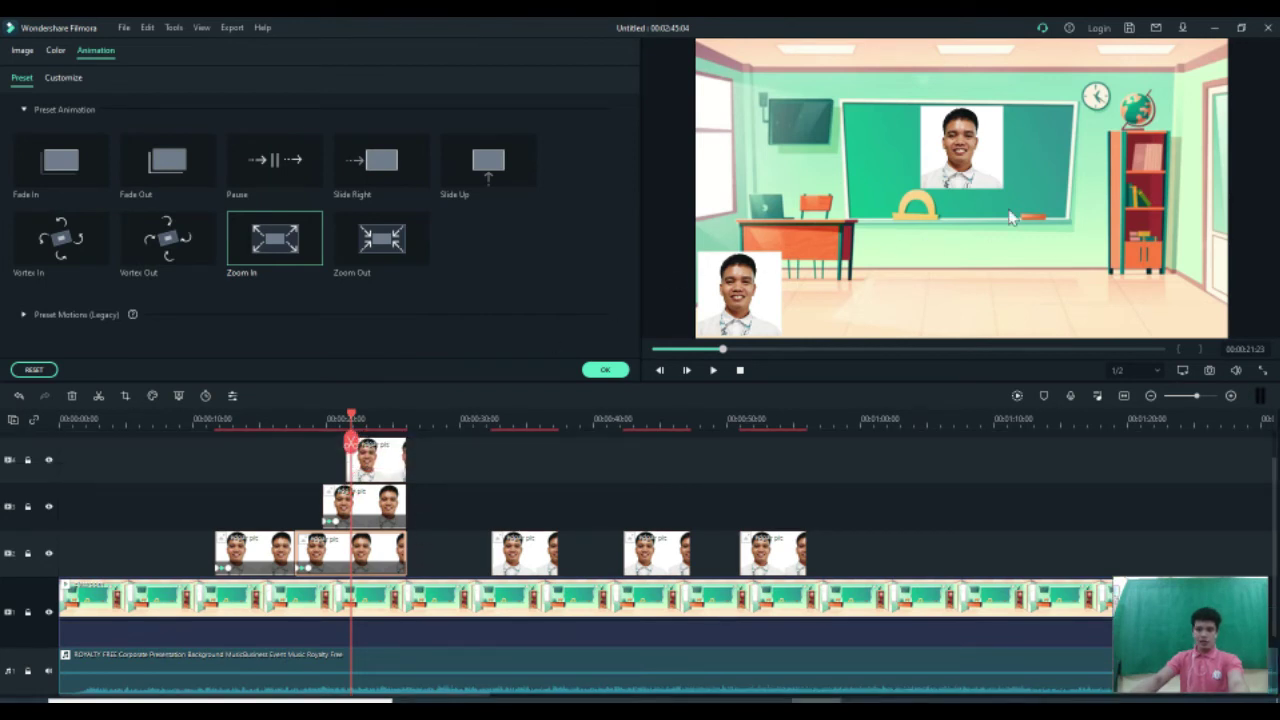
key(space)
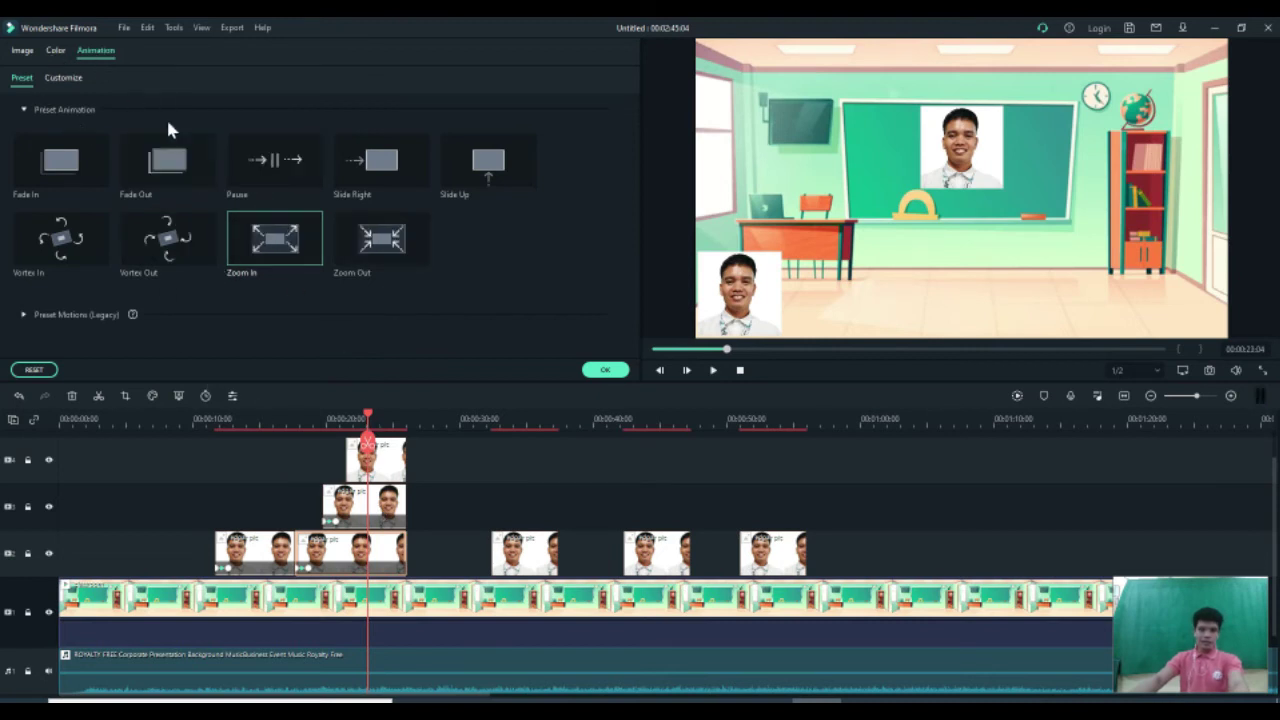
- Return the playhead to about 10 seconds and open the color settings of the first portrait on track 2
click(201, 419)
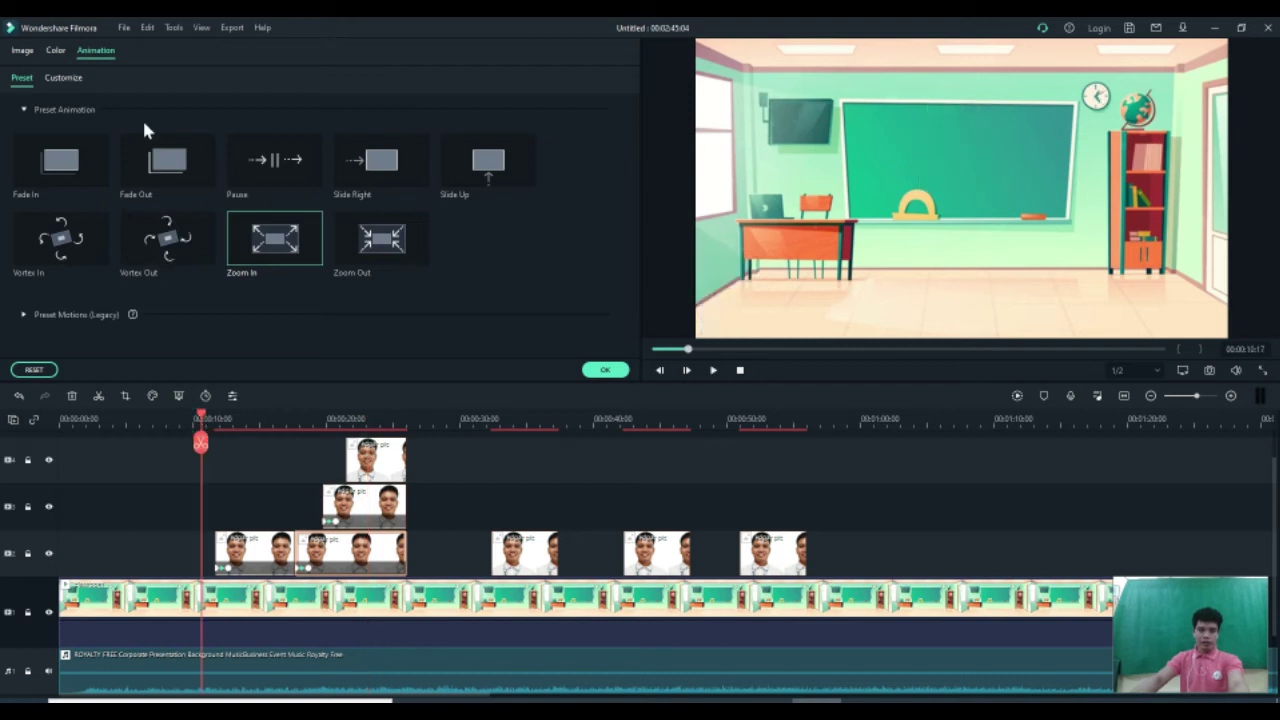
click(56, 54)
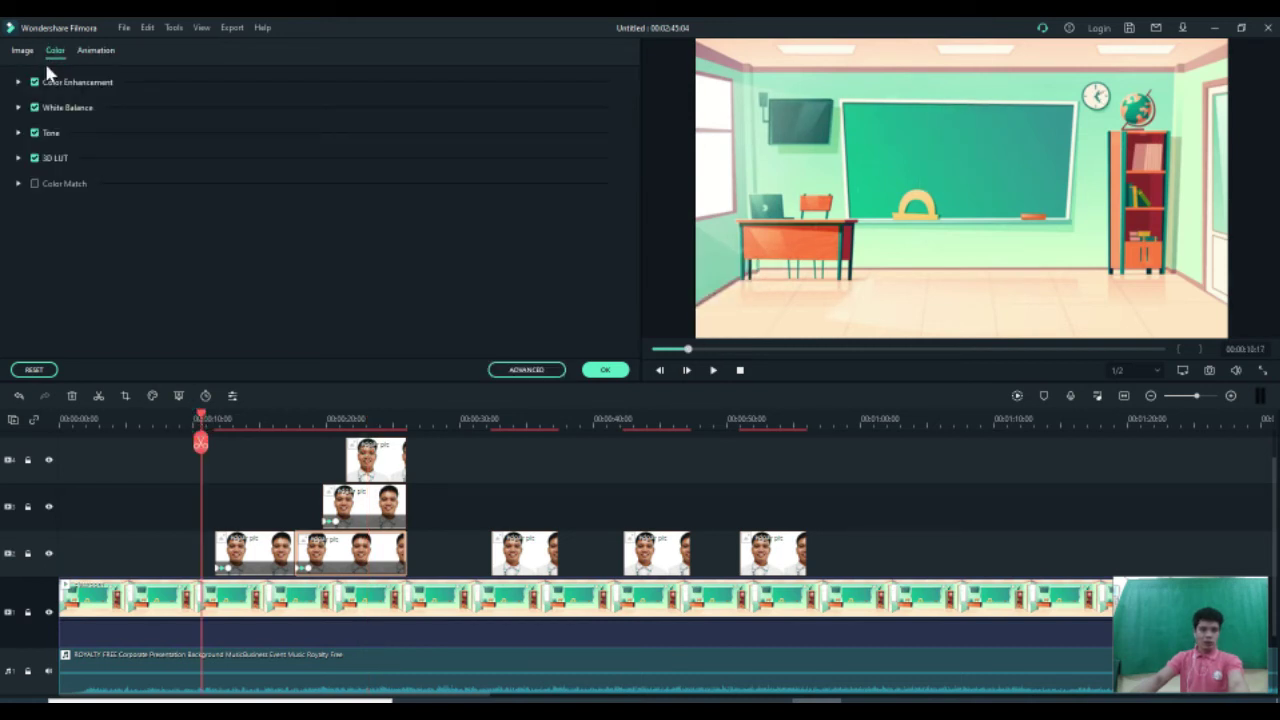
click(255, 563)
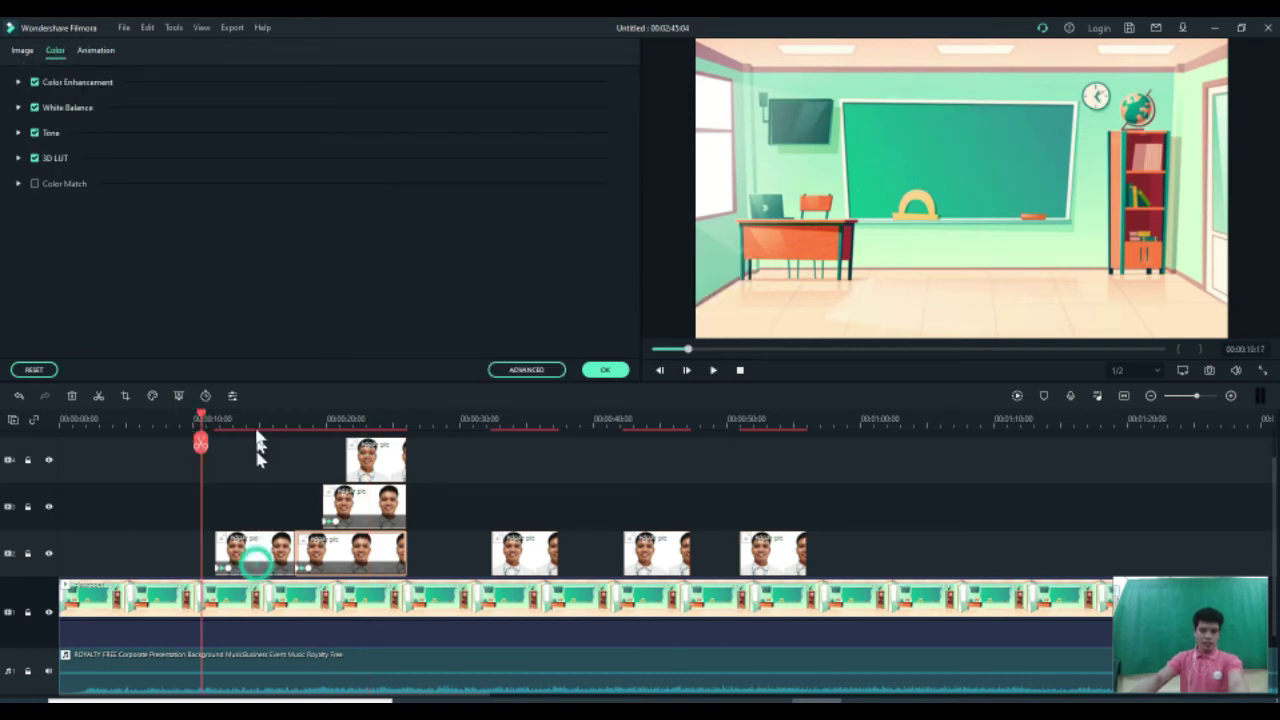
- Move the playhead to 00:00:14:00 and view the image settings of the first portrait clip
click(246, 417)
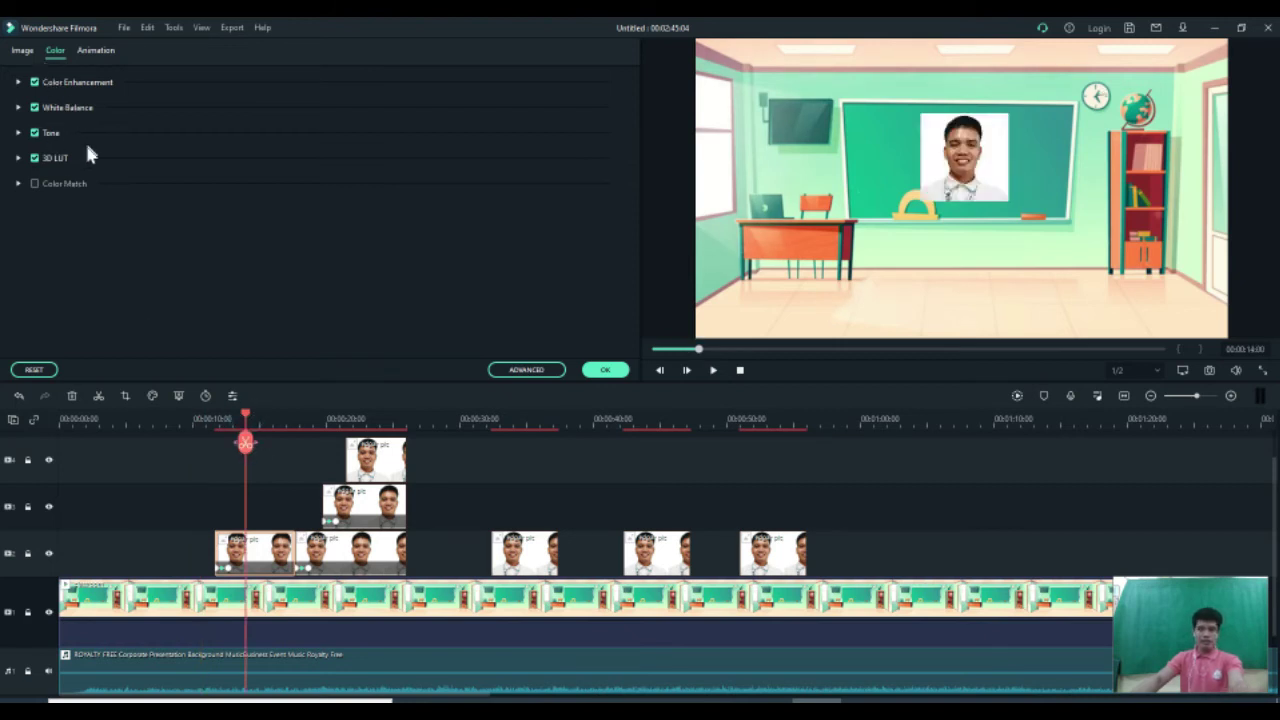
click(26, 52)
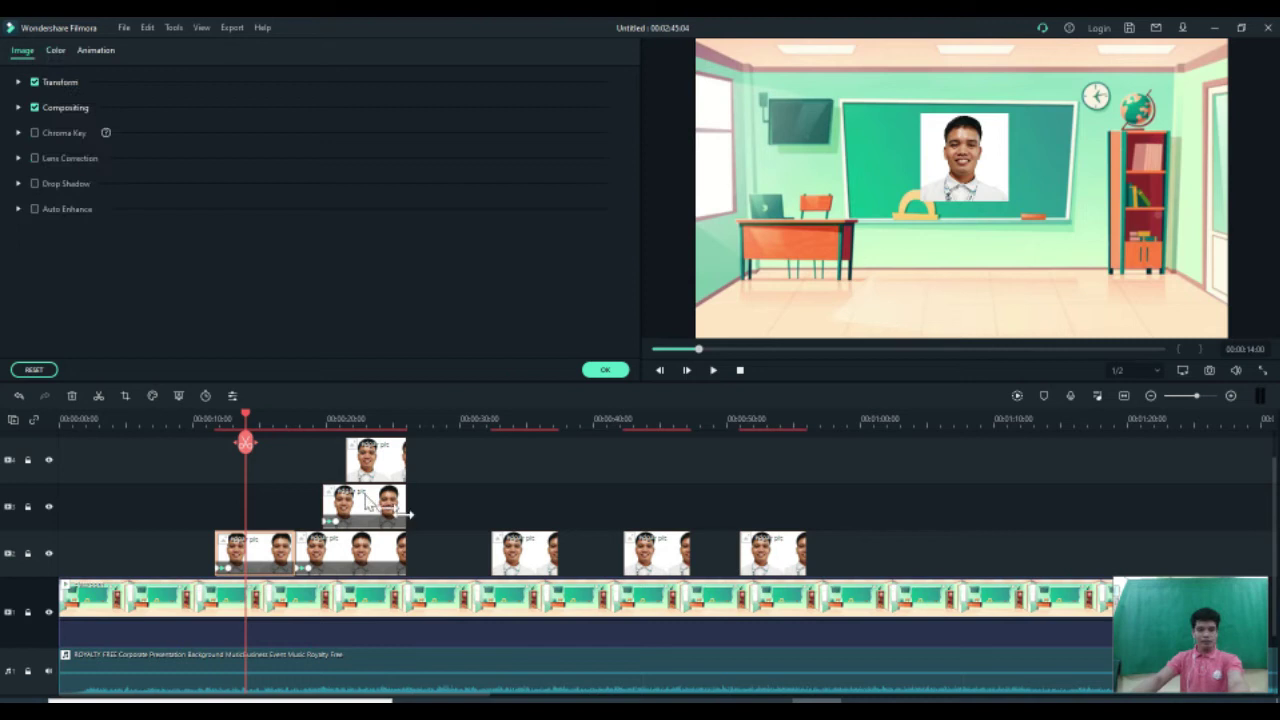
click(257, 500)
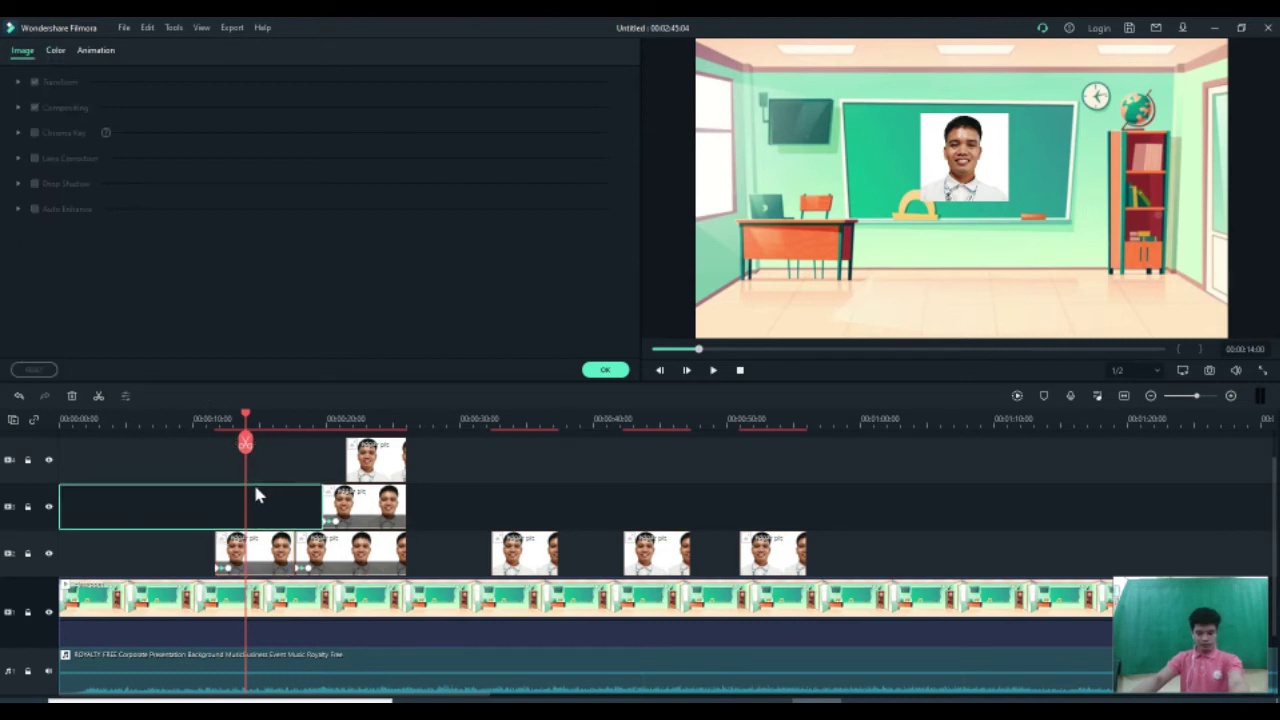
click(480, 514)
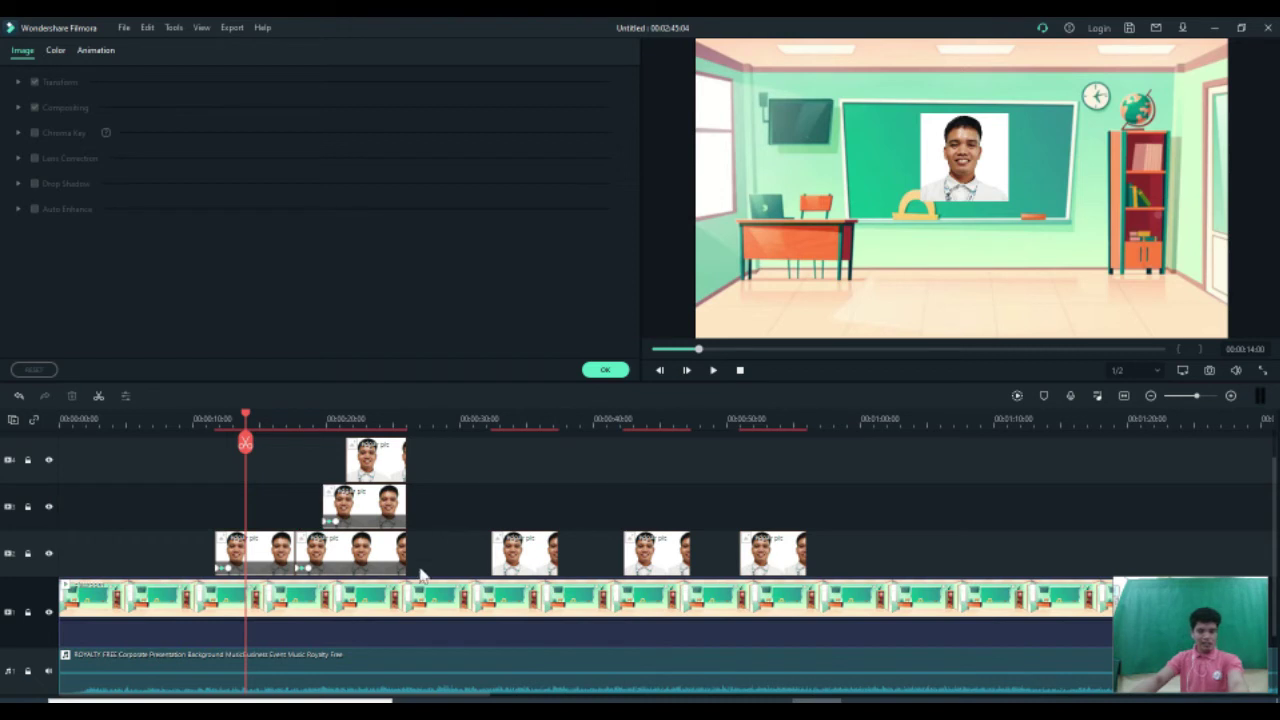
- Try moving the first portrait clip from the second to the fourth video track, and undo the move
click(255, 553)
drag(255, 553, 255, 459)
click(605, 370)
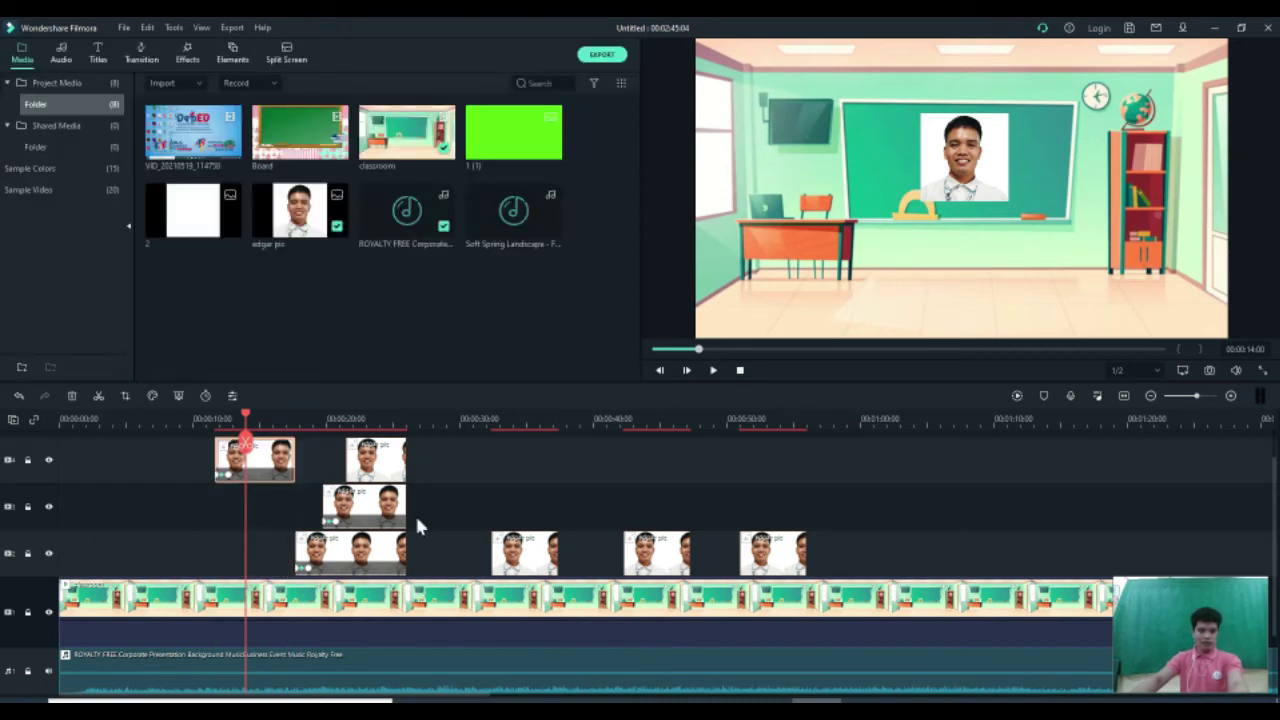
key(ctrl+z)
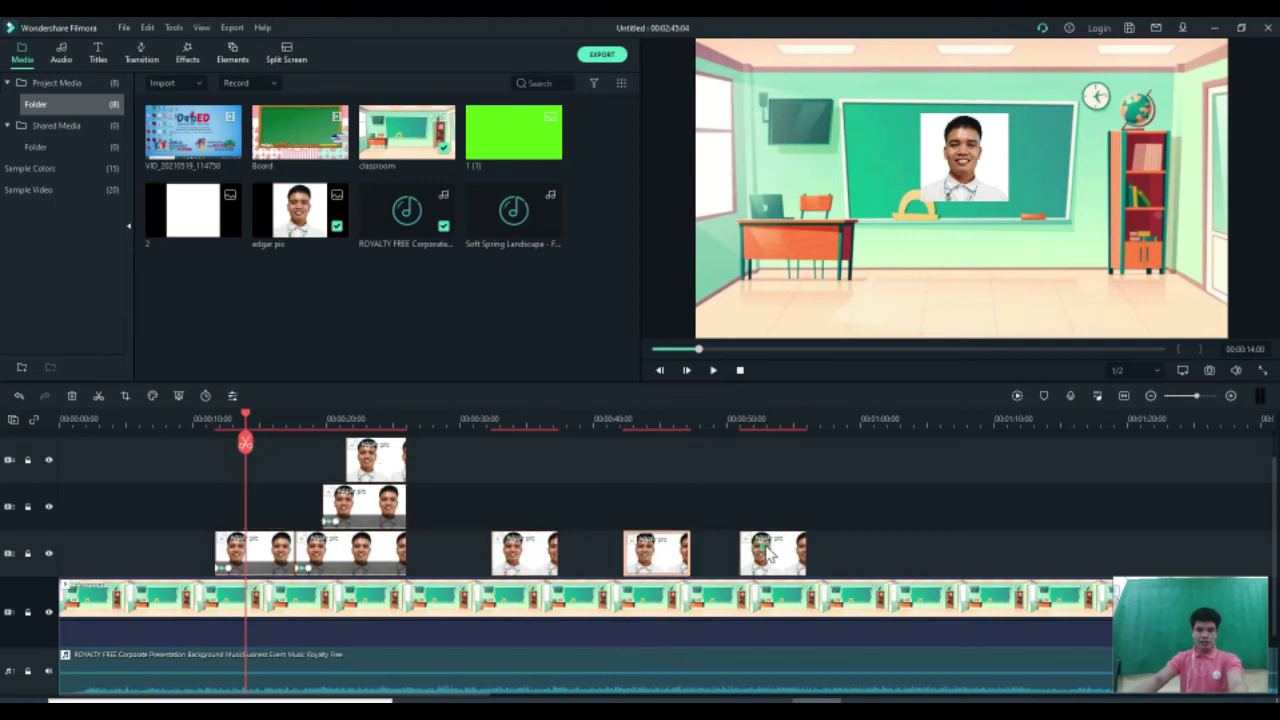
- Try splitting the classroom background clip at 00:01:02:22, and undo the split
drag(857, 548, 265, 500)
scroll(170, 580, down, 1)
click(163, 585)
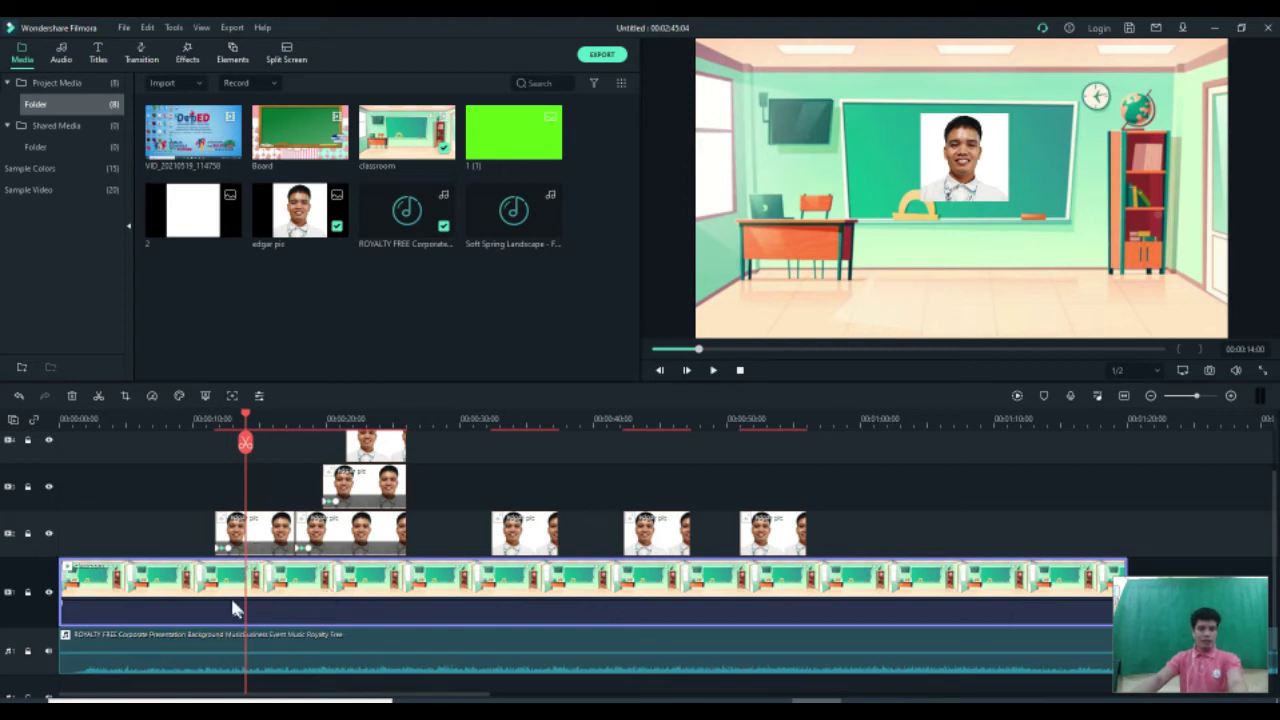
click(897, 419)
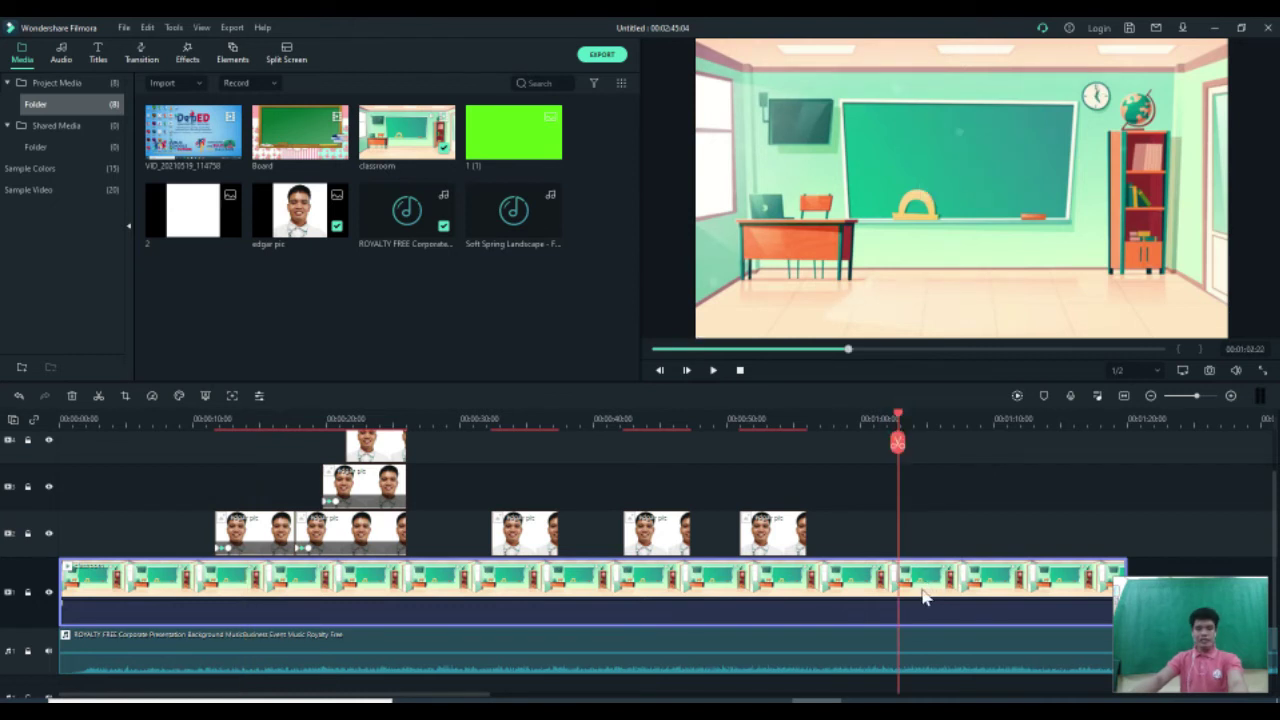
double_click(925, 590)
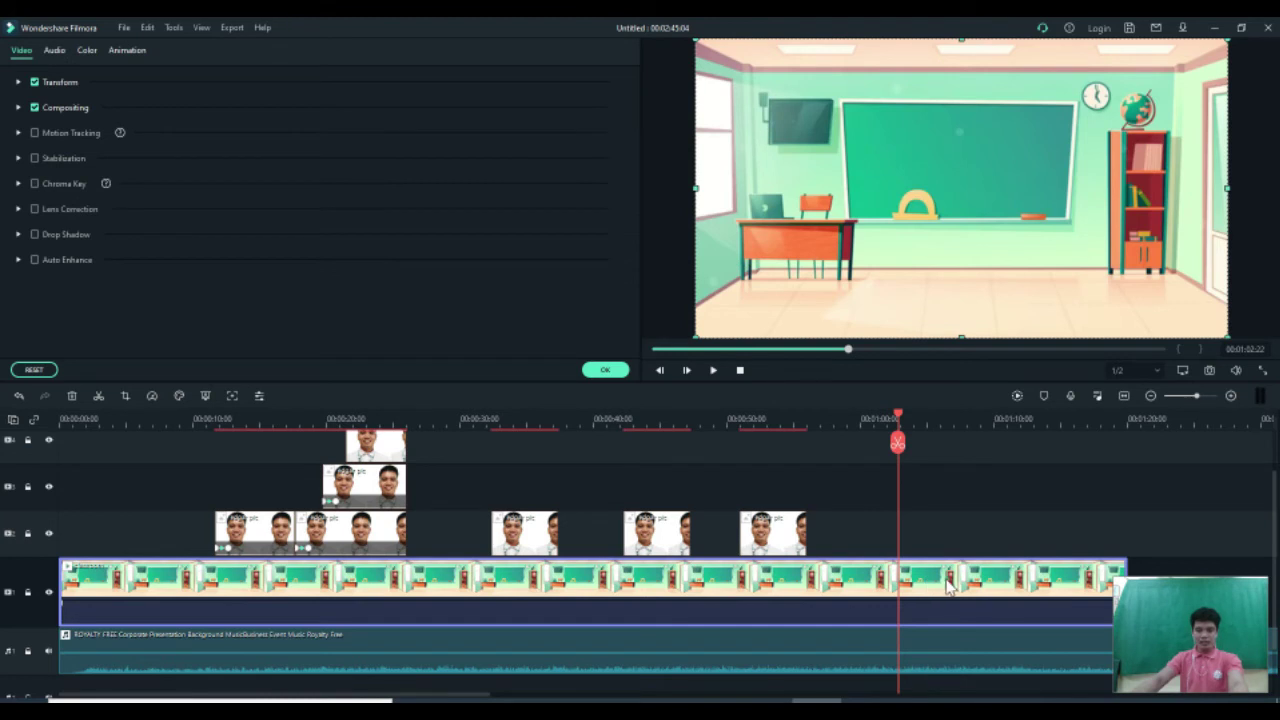
click(898, 444)
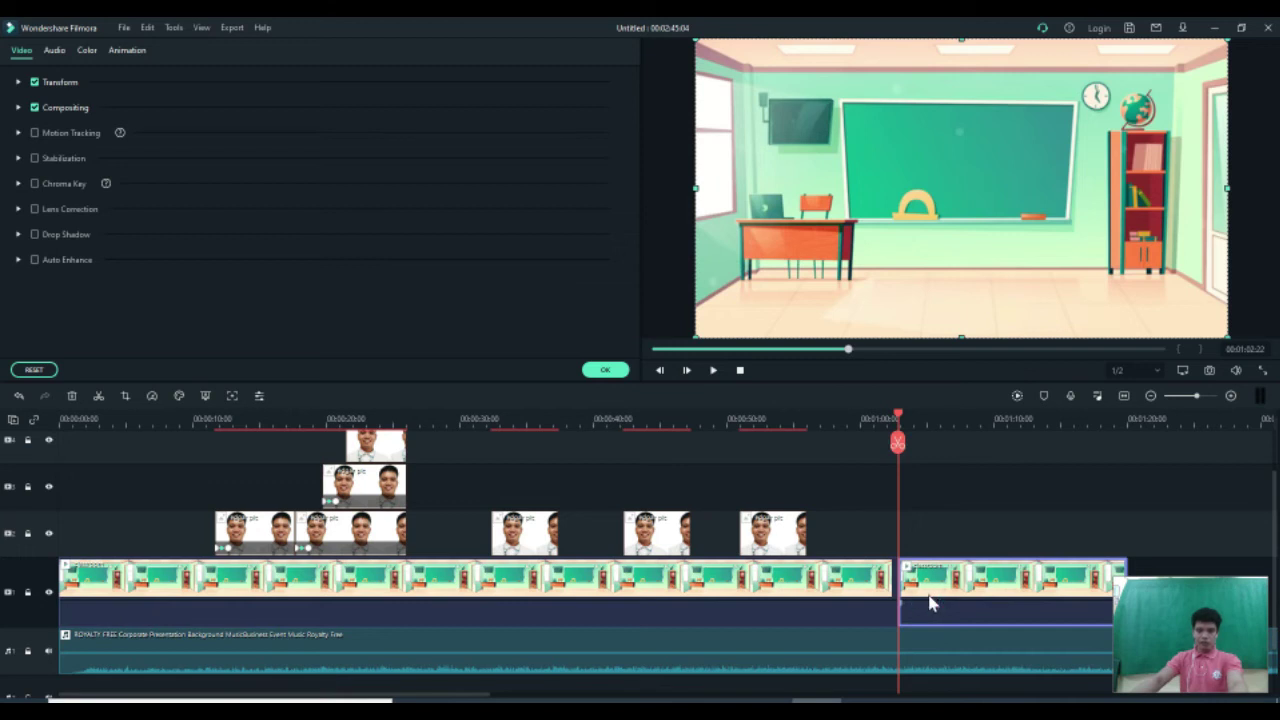
drag(929, 603, 909, 594)
click(931, 542)
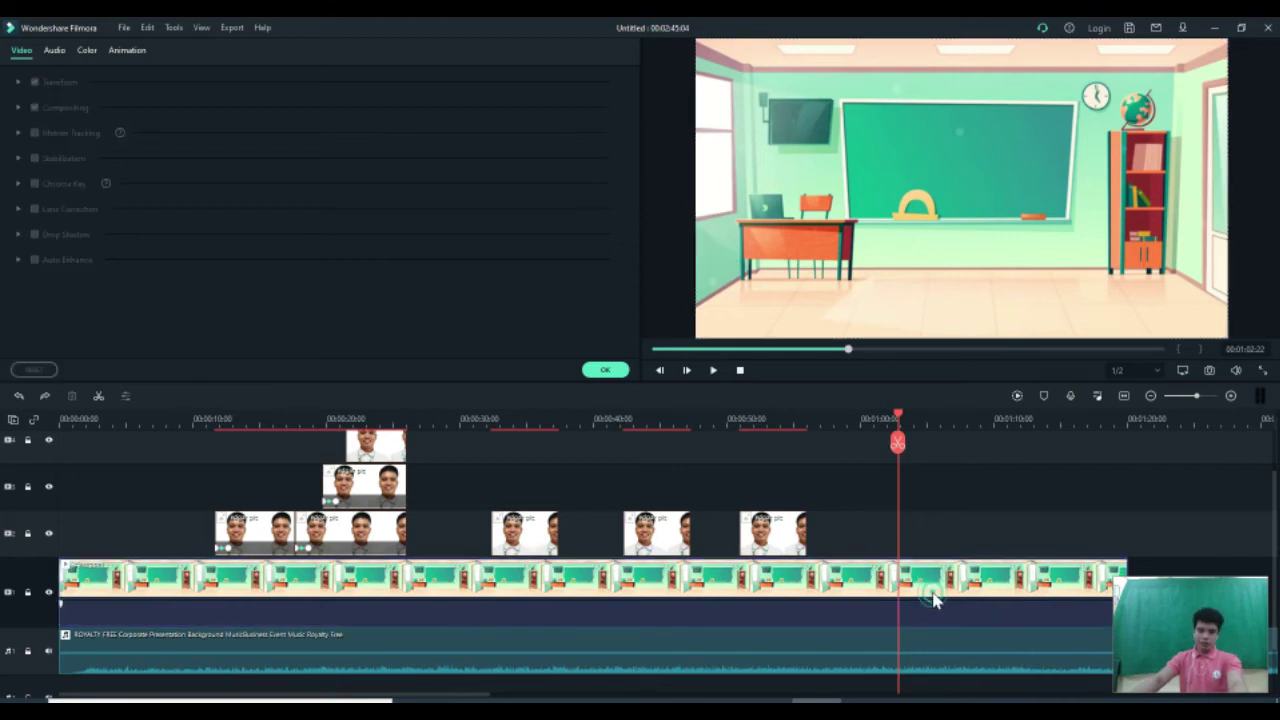
click(934, 600)
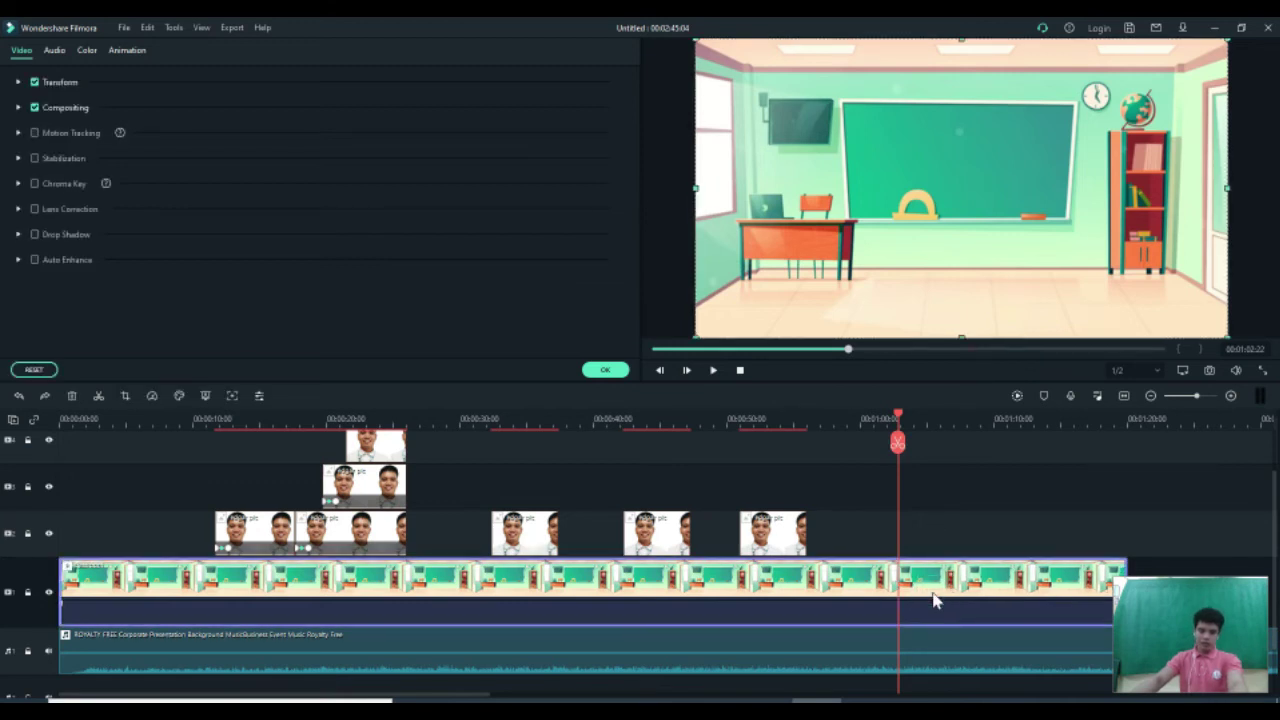
- Split the classroom background clip at 00:01:03:02, delete the part after the cut, and close the clip settings
click(917, 420)
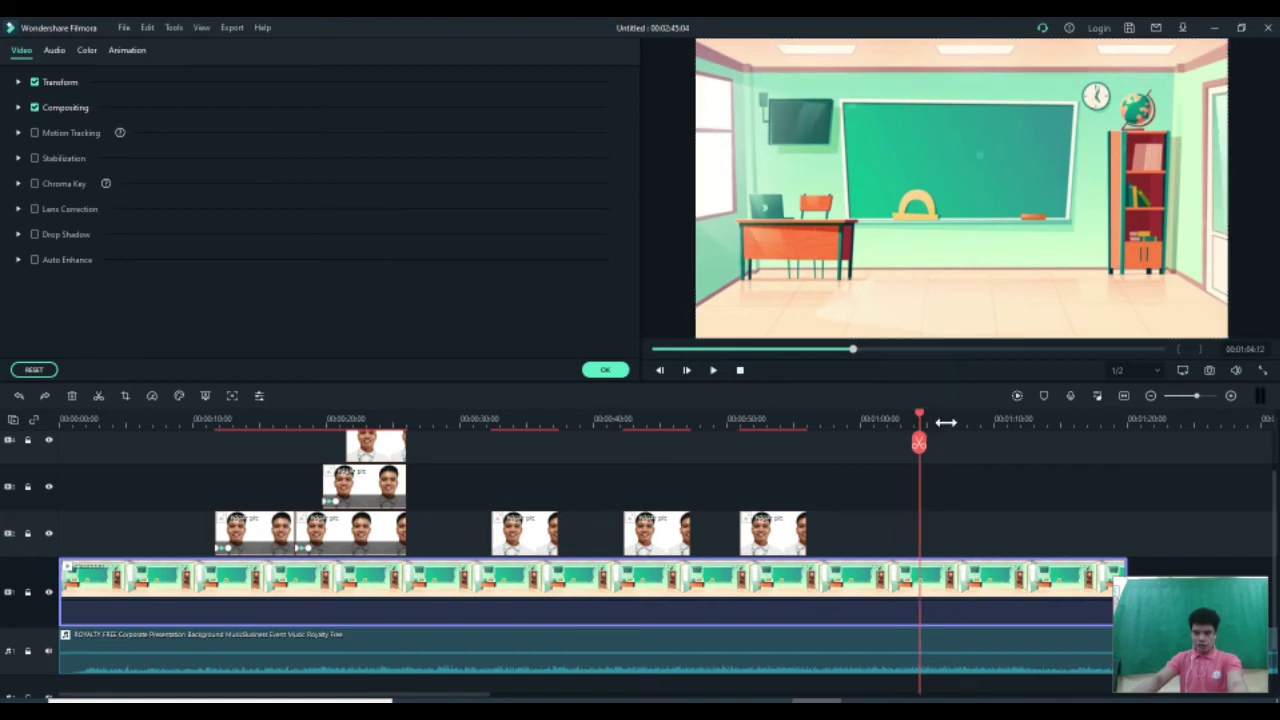
click(946, 420)
click(900, 421)
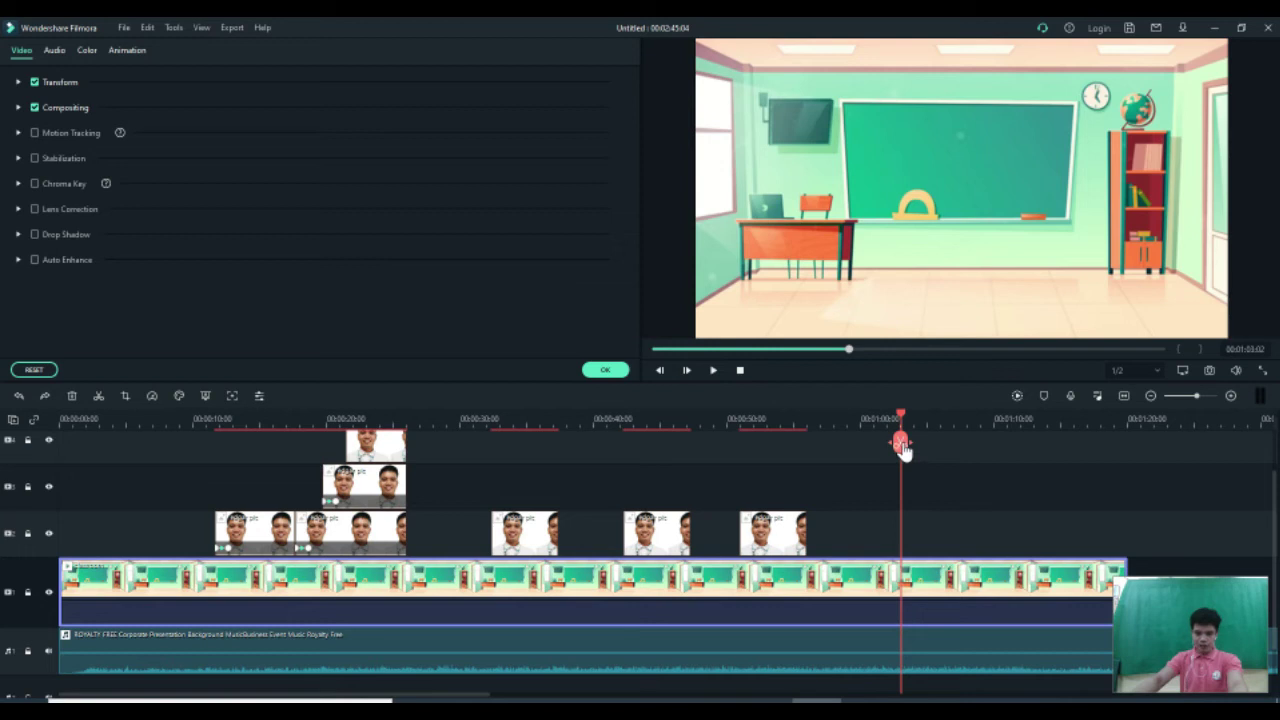
click(901, 443)
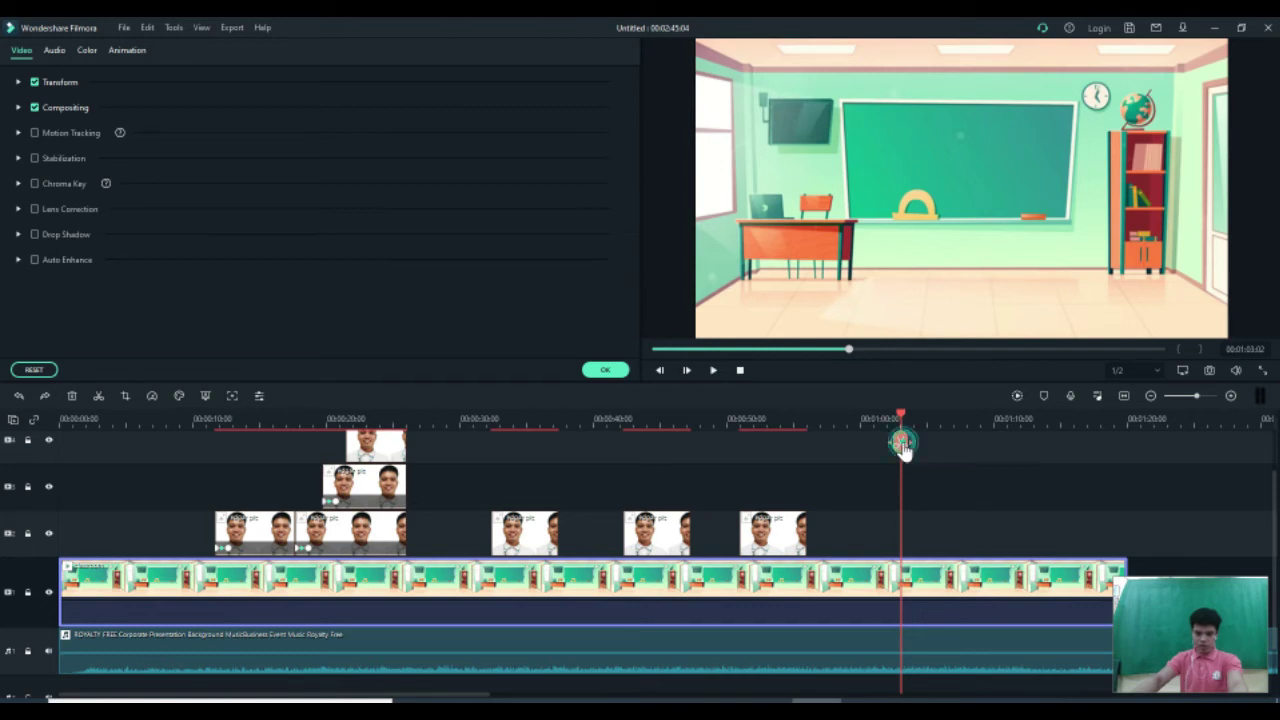
click(781, 598)
click(938, 585)
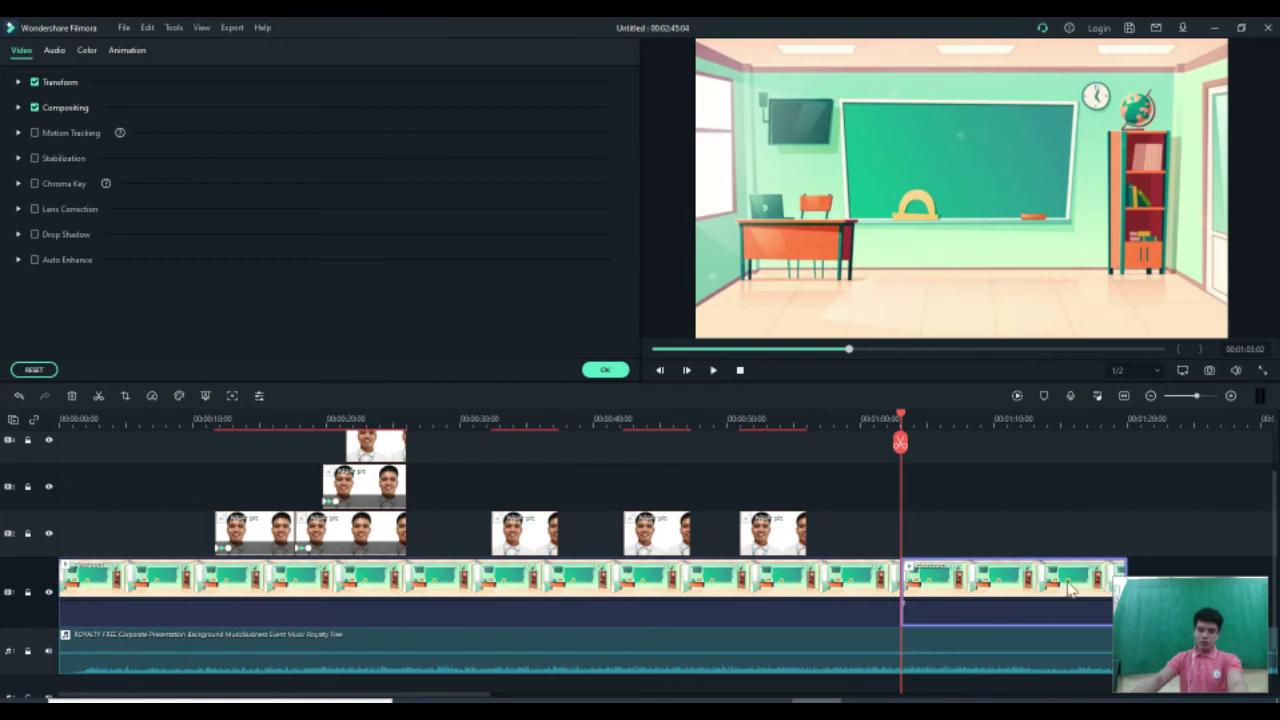
key(Delete)
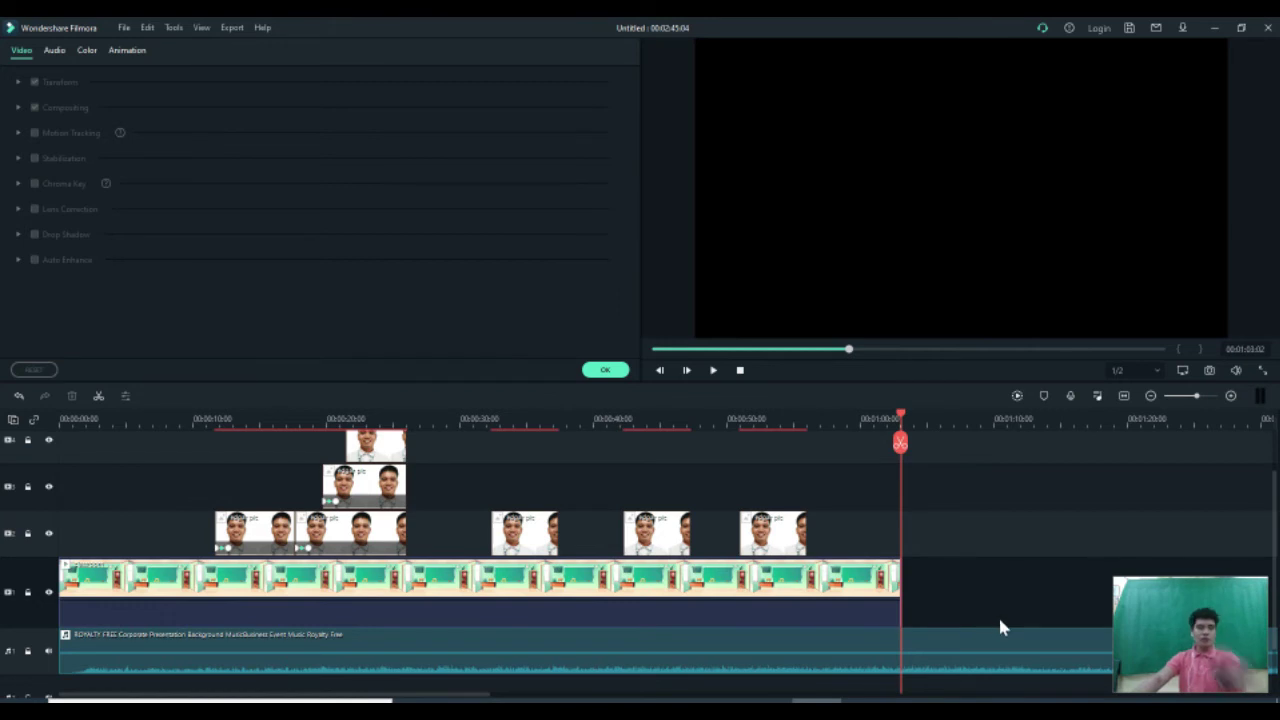
click(607, 370)
- Open Crop and Zoom for the classroom clip with the playhead near 00:00:04:11, and choose the Custom ratio
click(714, 590)
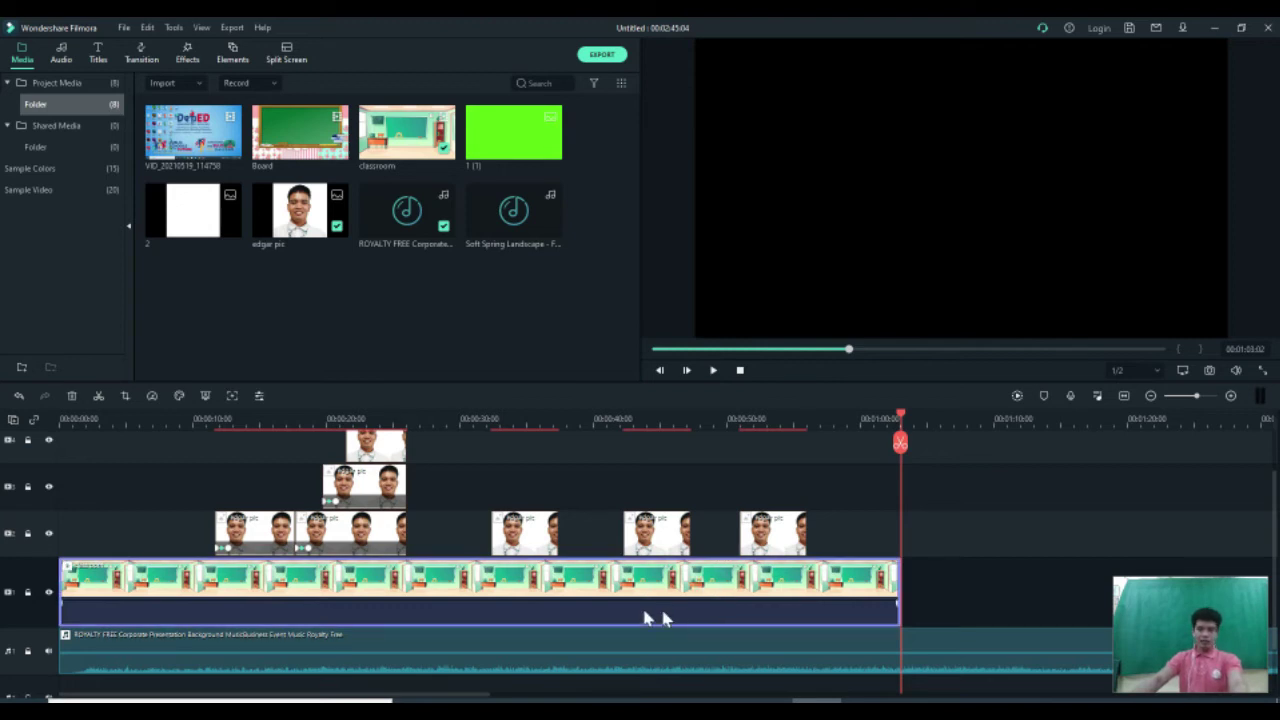
click(120, 425)
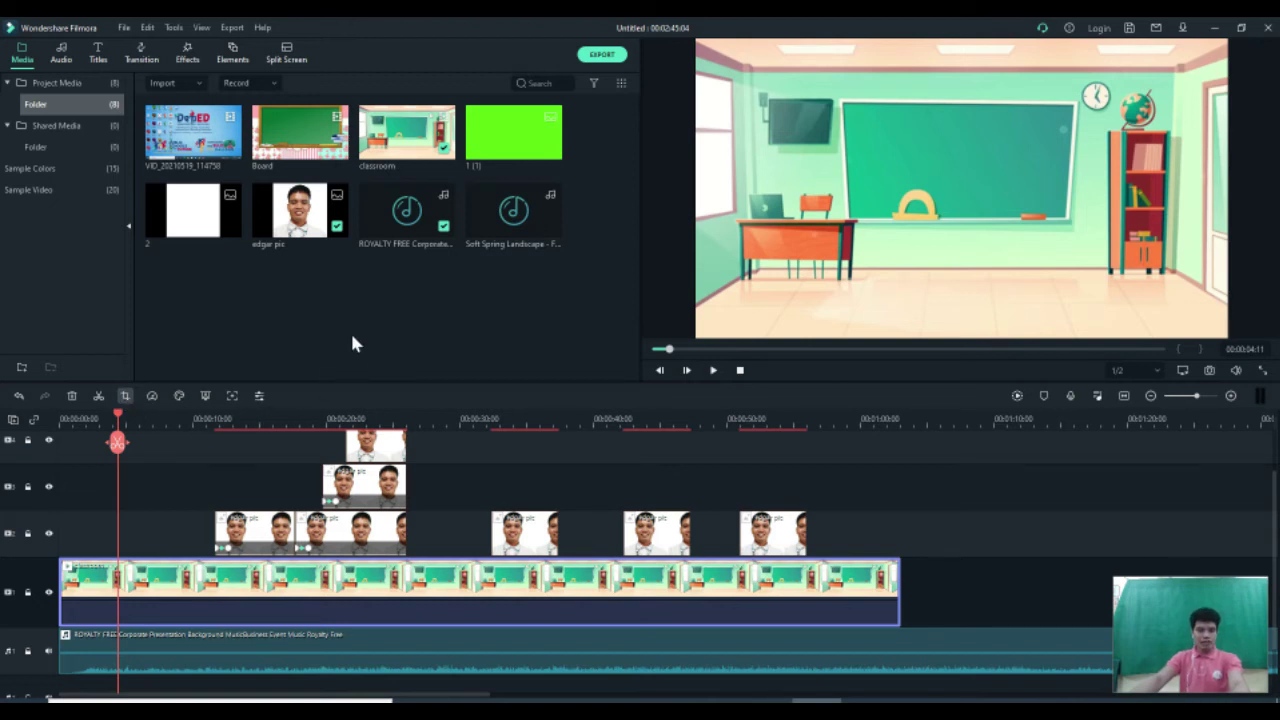
click(125, 396)
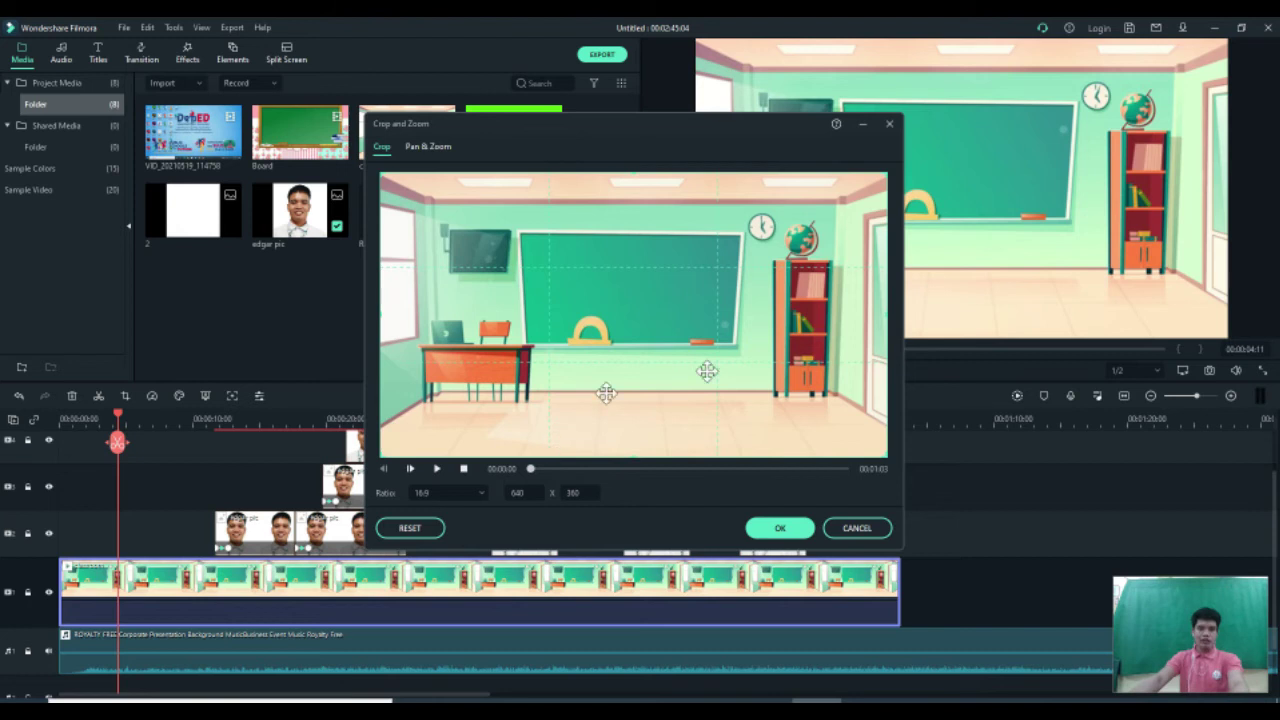
click(477, 489)
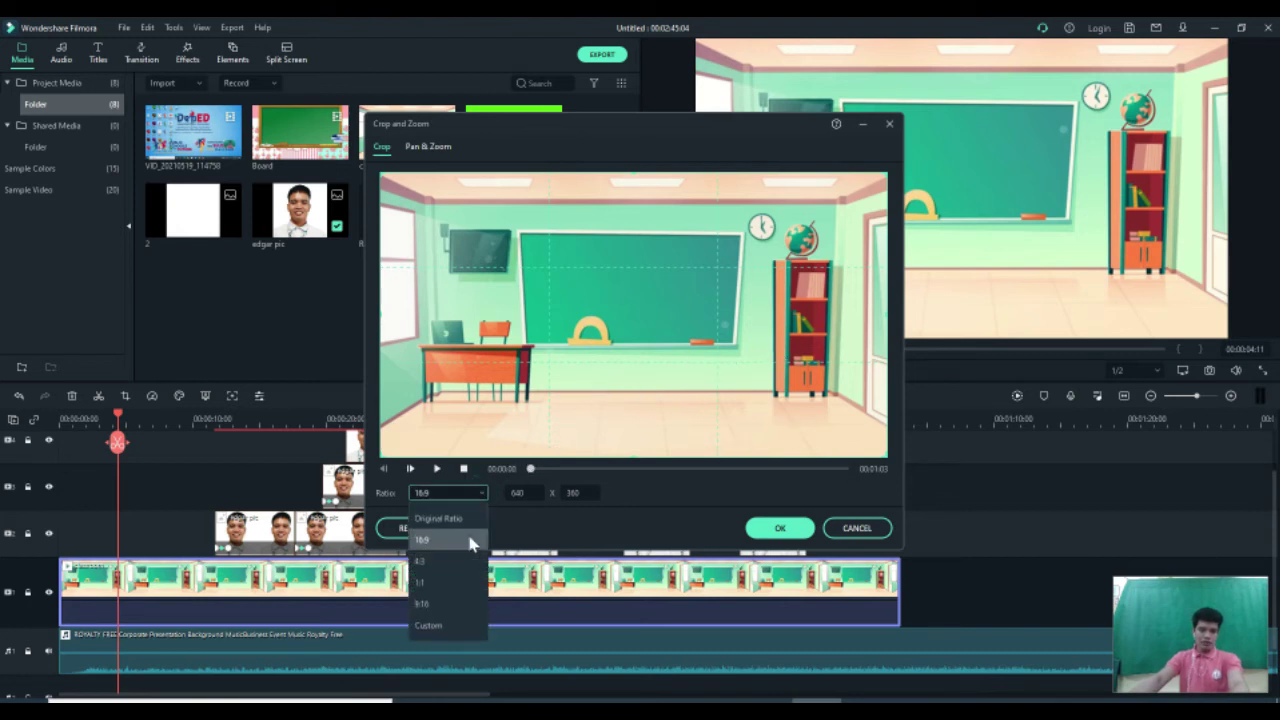
click(432, 626)
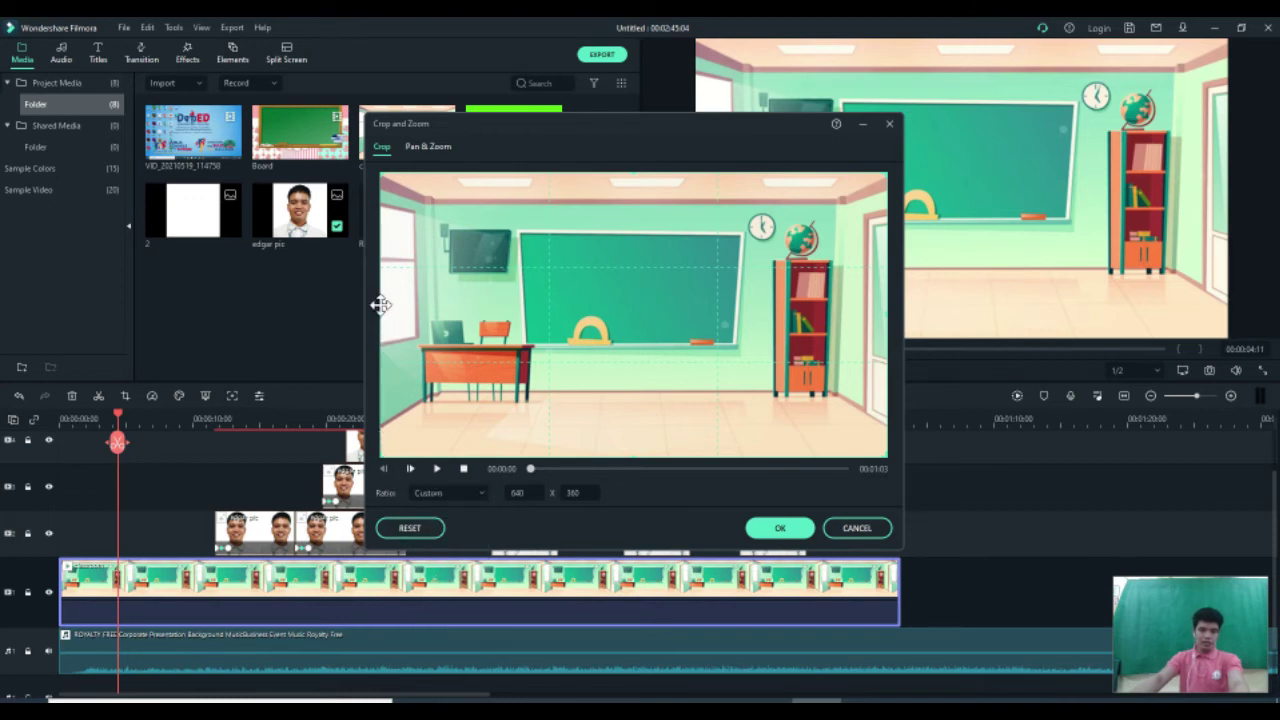
- Crop all four sides of the classroom picture to 497 x 270 and apply the crop
drag(381, 314, 460, 328)
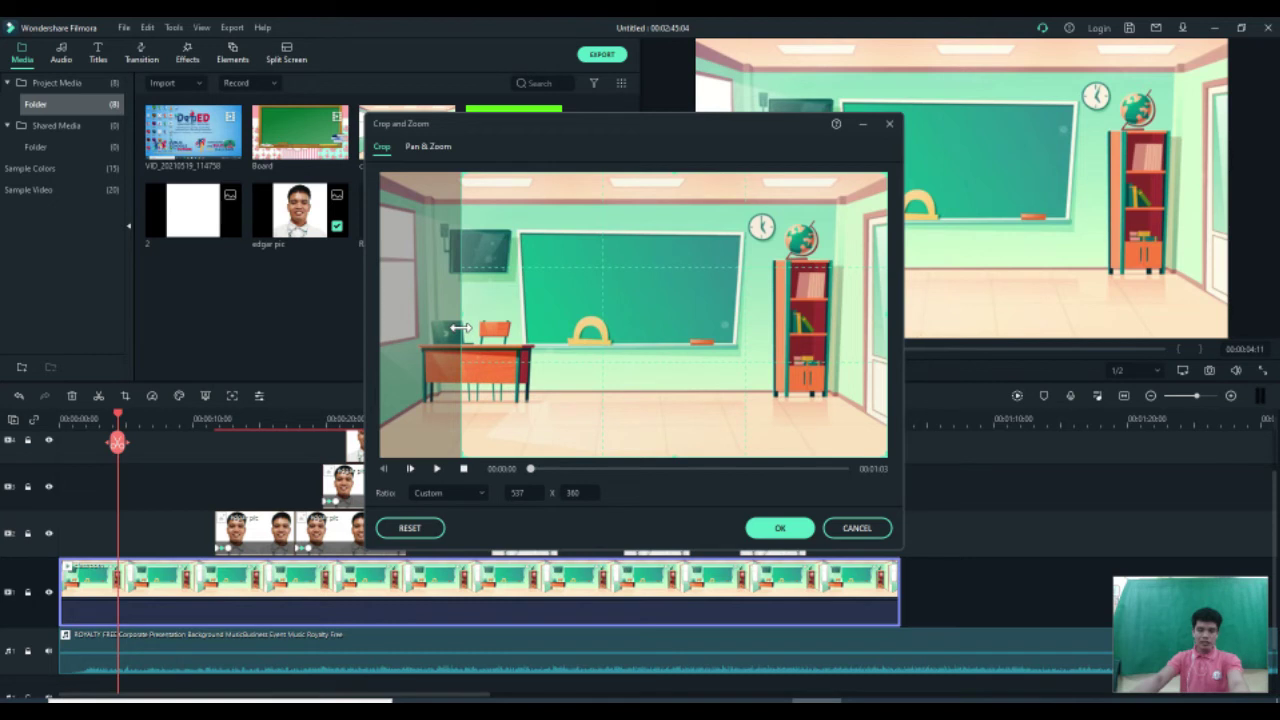
drag(461, 328, 445, 342)
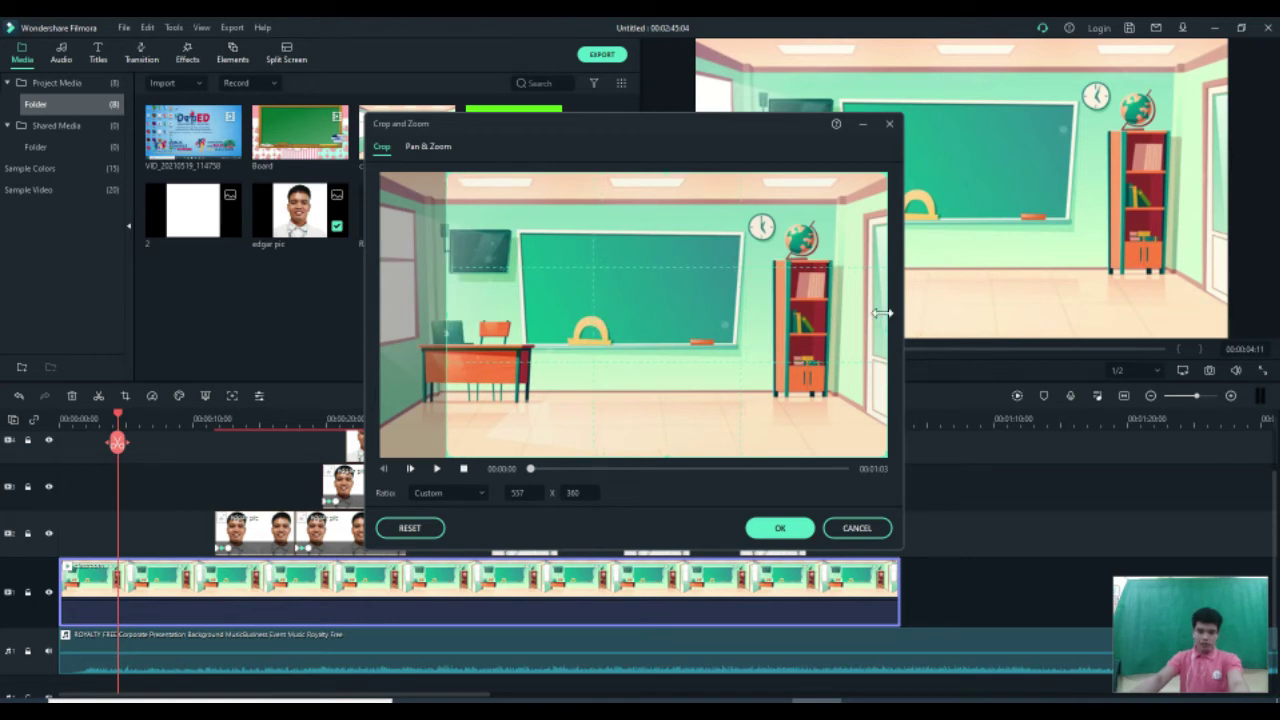
drag(882, 313, 840, 313)
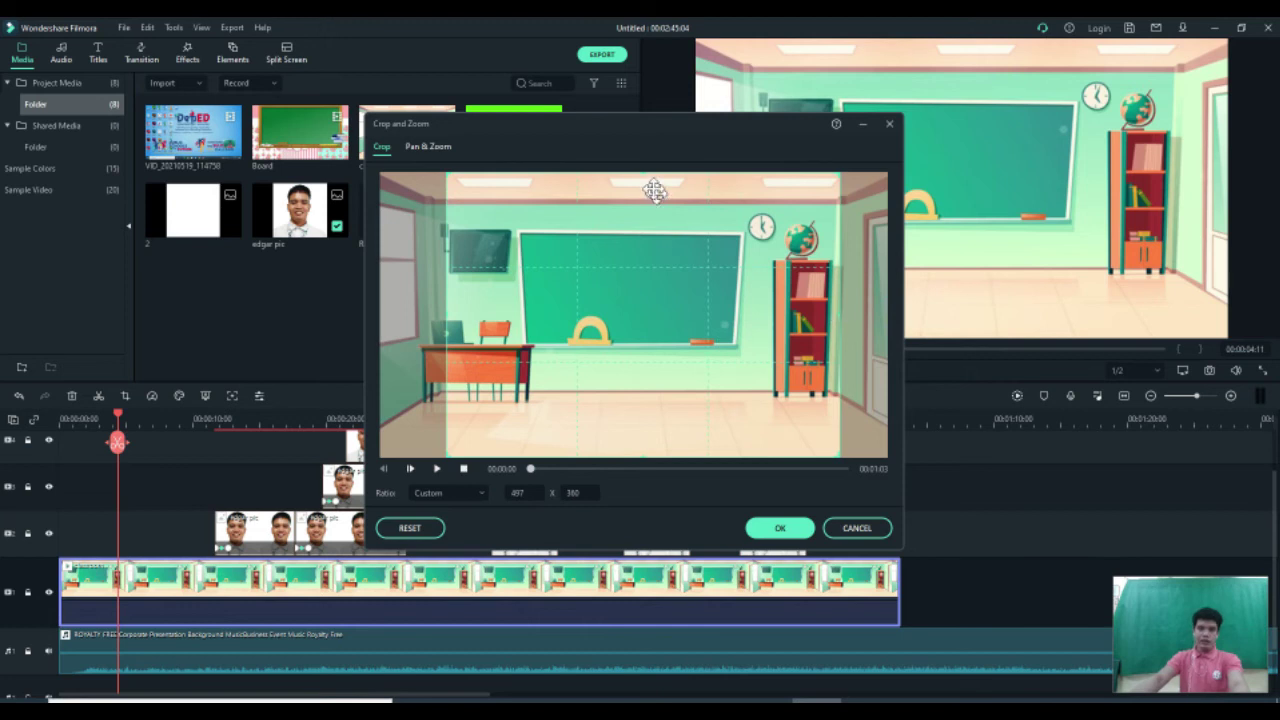
drag(642, 172, 646, 206)
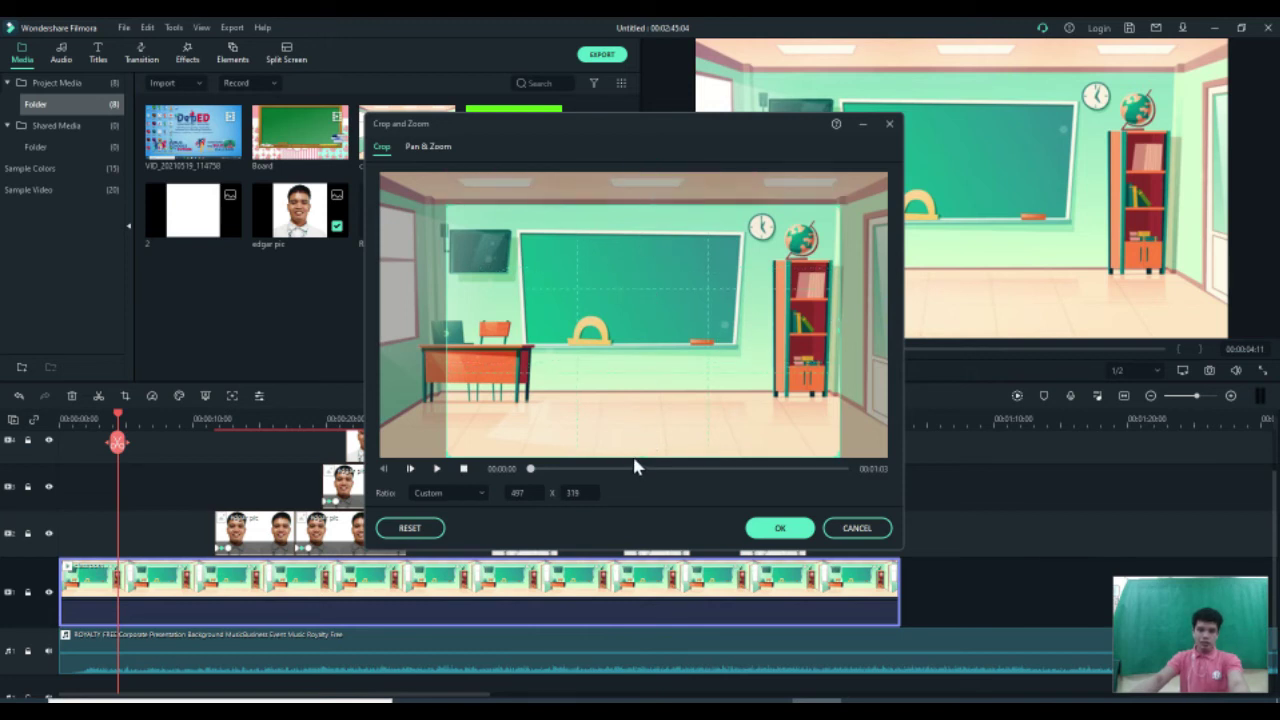
drag(644, 455, 641, 418)
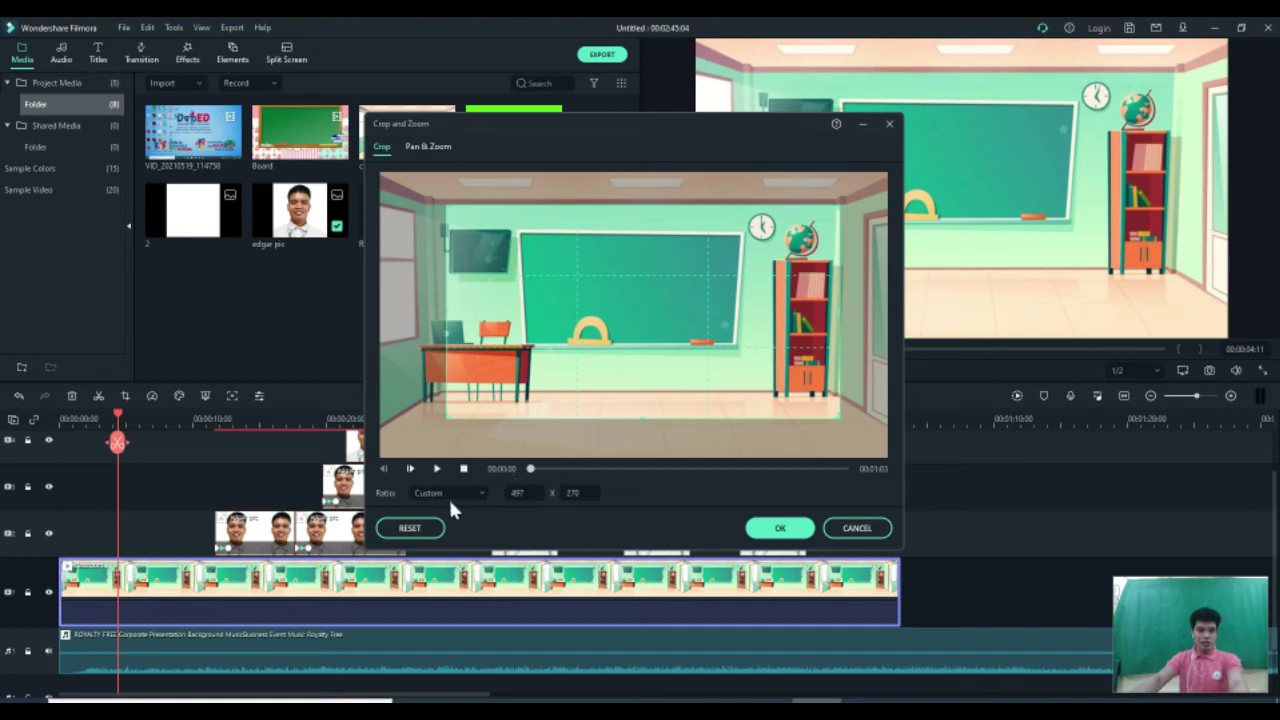
click(780, 530)
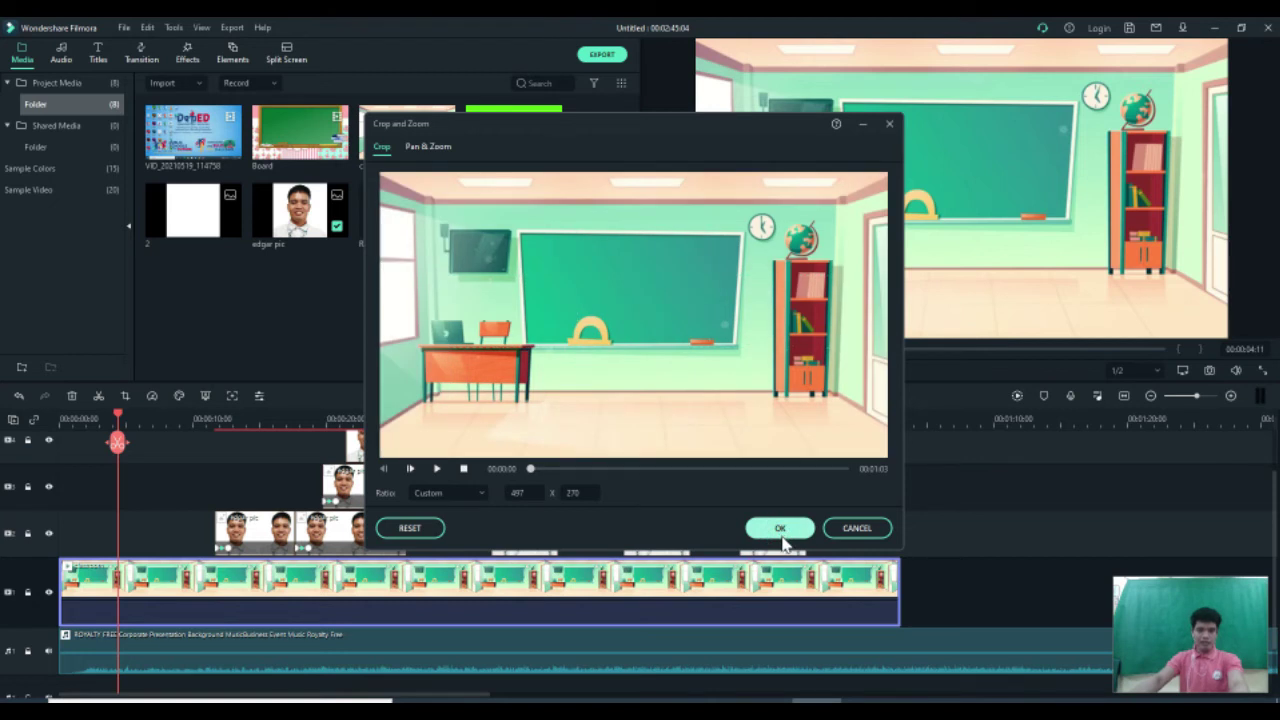
- Shrink the last portrait clip on the second video track to about half size, anchored at the frame's lower-left corner
click(796, 535)
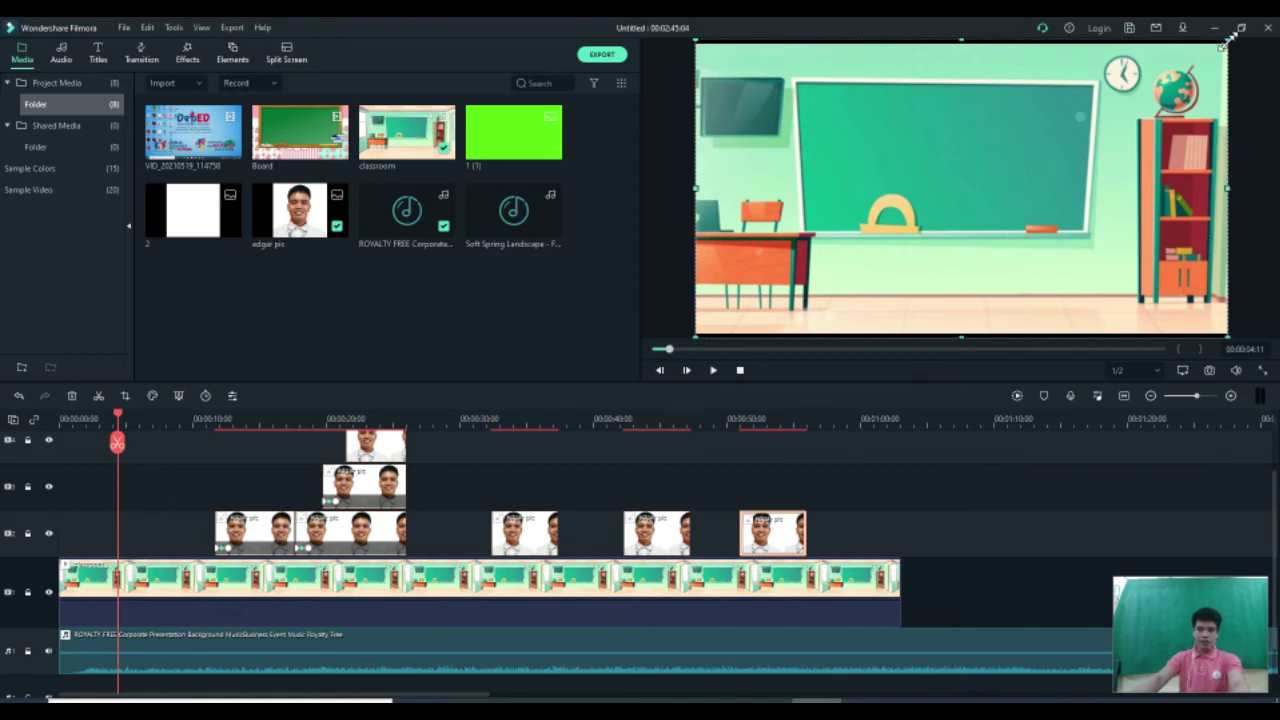
drag(1224, 40, 1093, 93)
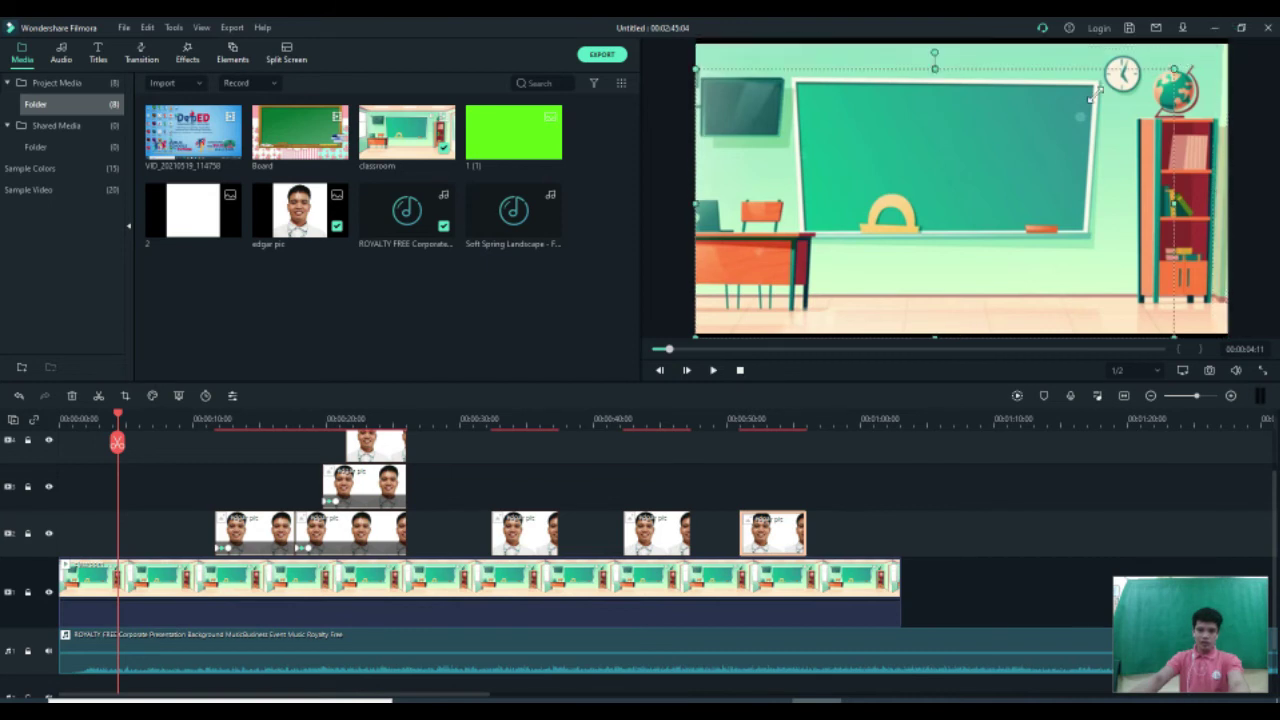
drag(1003, 135, 961, 200)
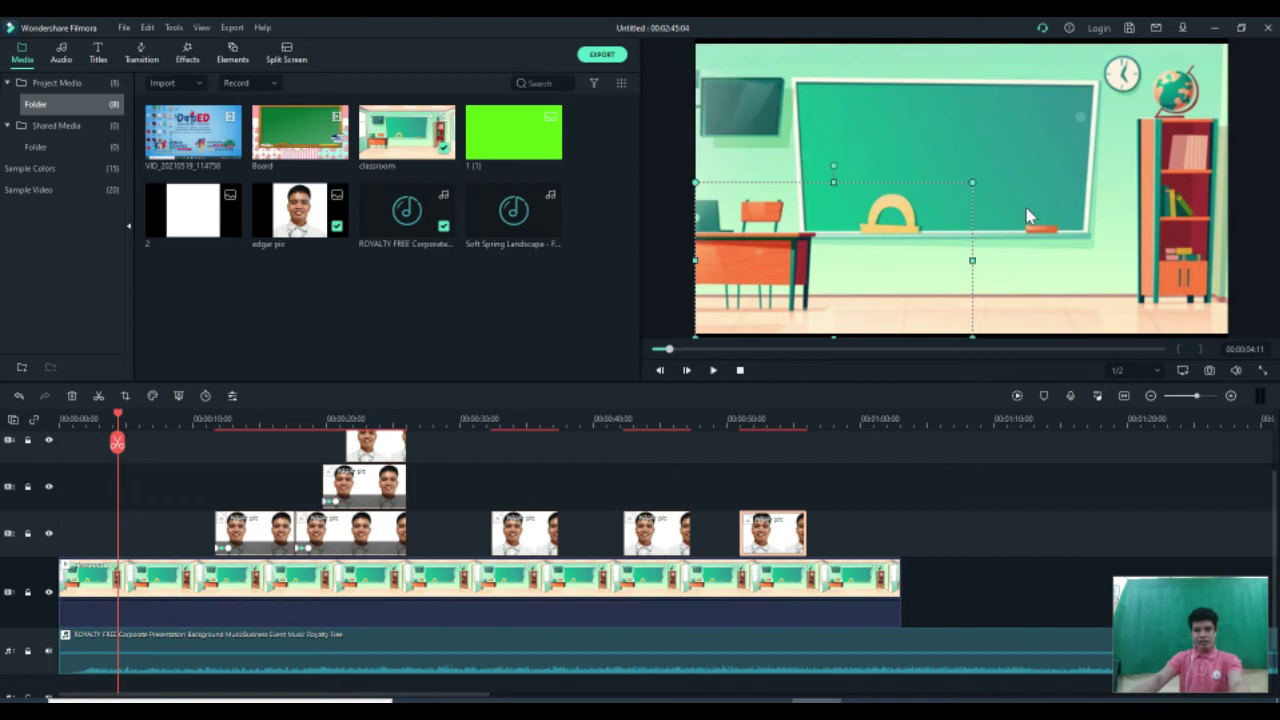
- Shrink the cropped classroom clip to about half the frame width, anchored at the frame's lower-left corner
click(484, 600)
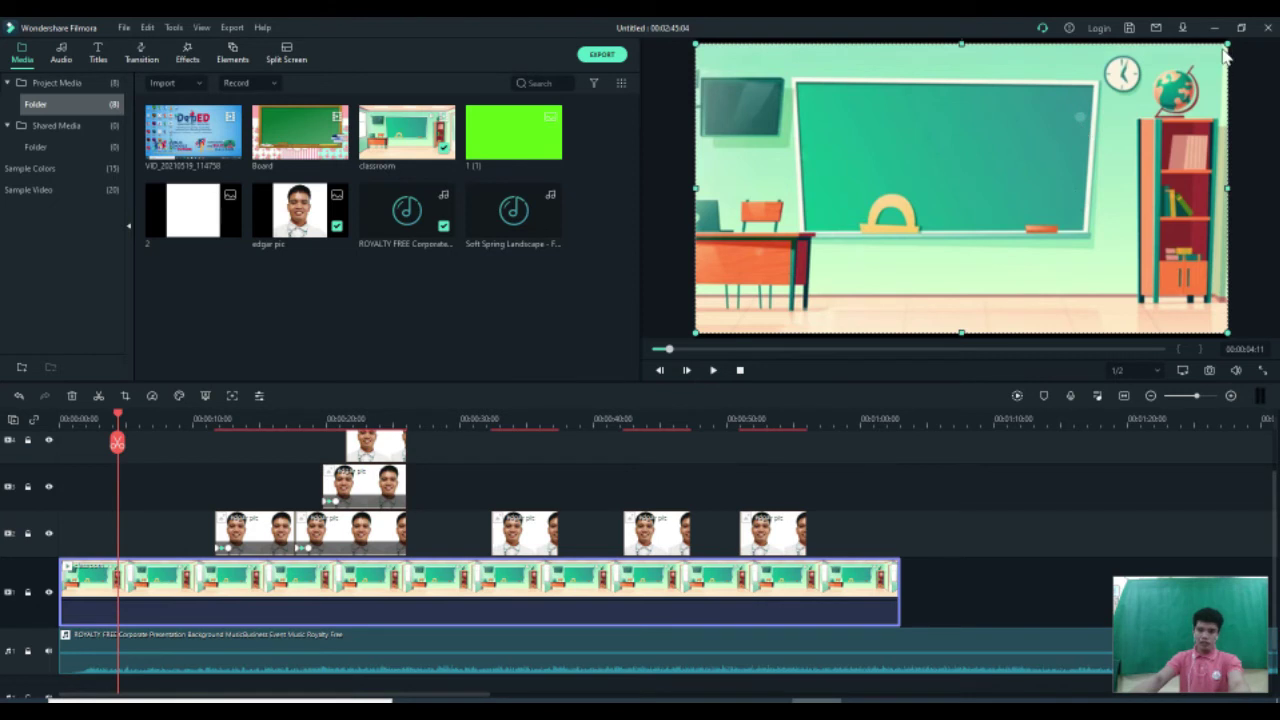
drag(1228, 42, 938, 203)
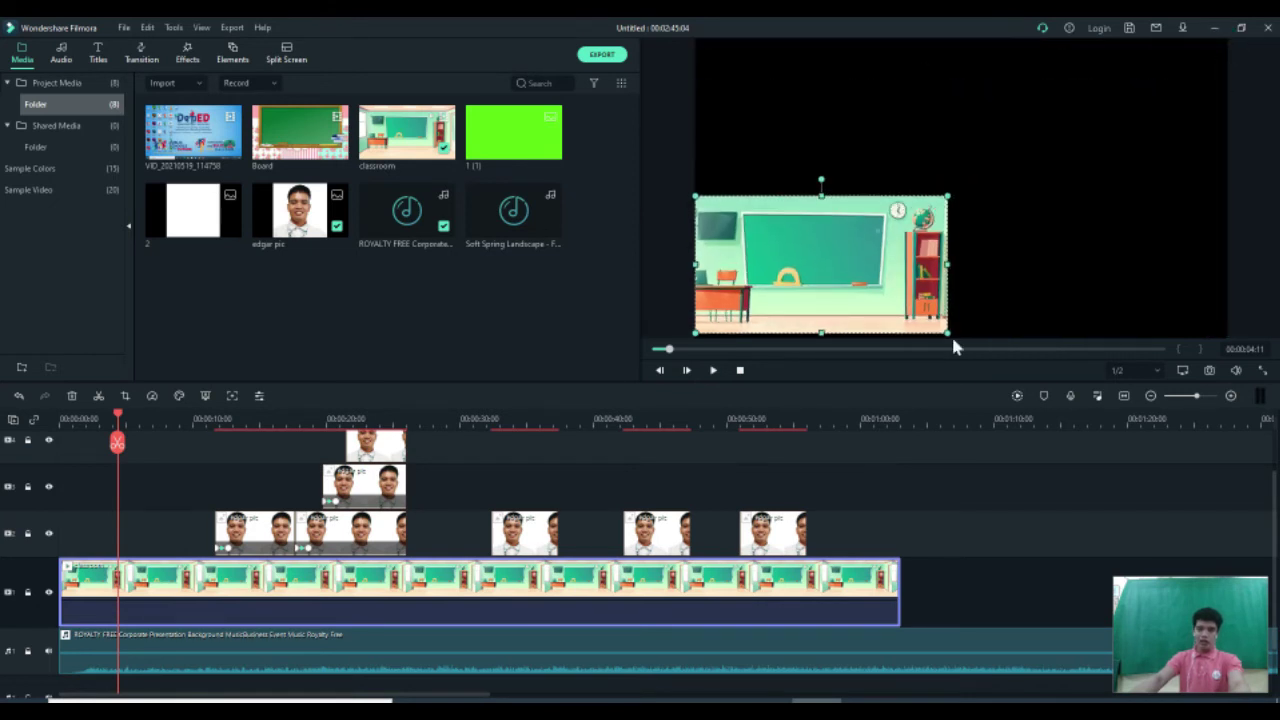
click(974, 590)
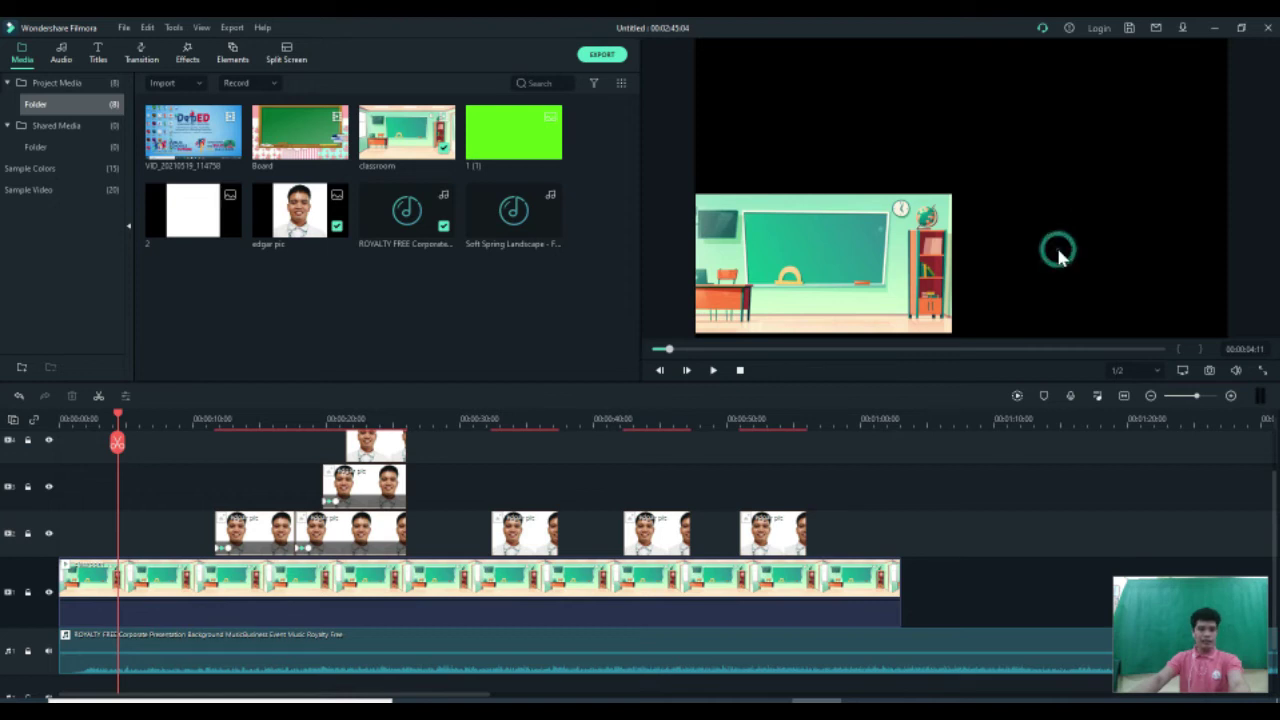
- Place the green image 1 (1) on the second video track over the start of the classroom clip, before the first portrait clip
drag(309, 126, 88, 540)
scroll(218, 575, down, 2)
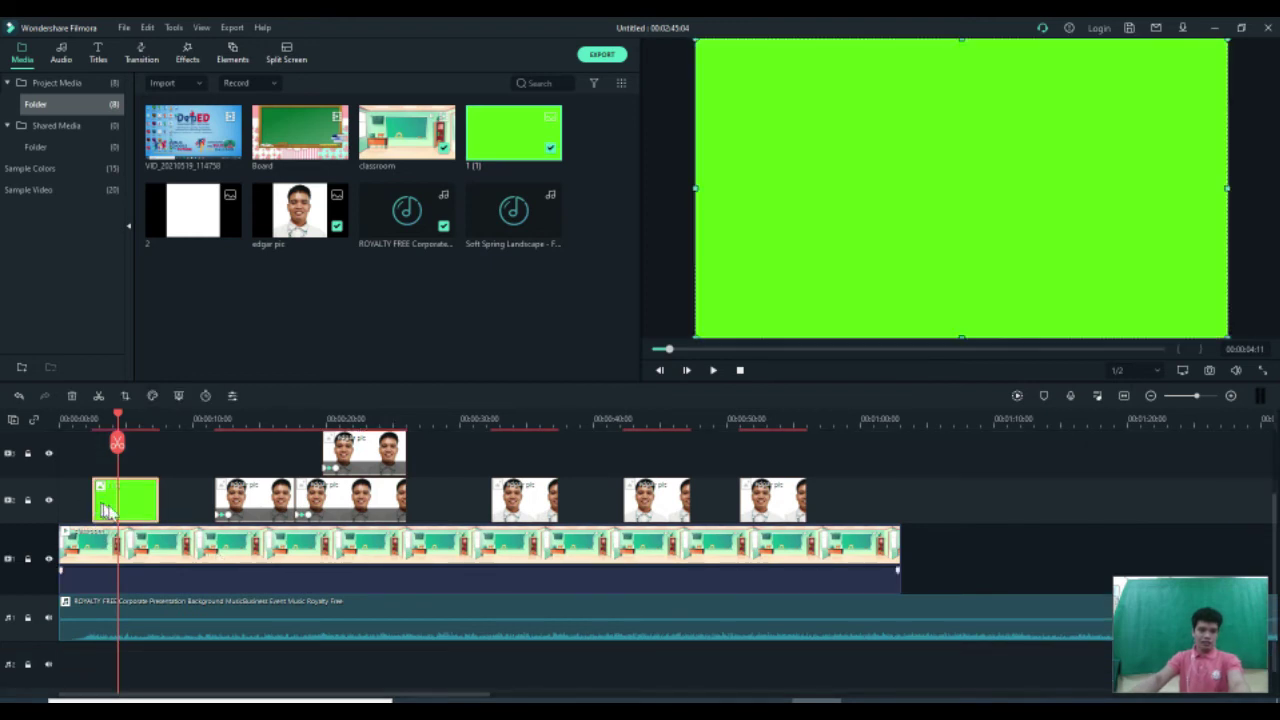
- Move the green image clip on the second video track to the very start of the timeline
scroll(206, 527, up, 2)
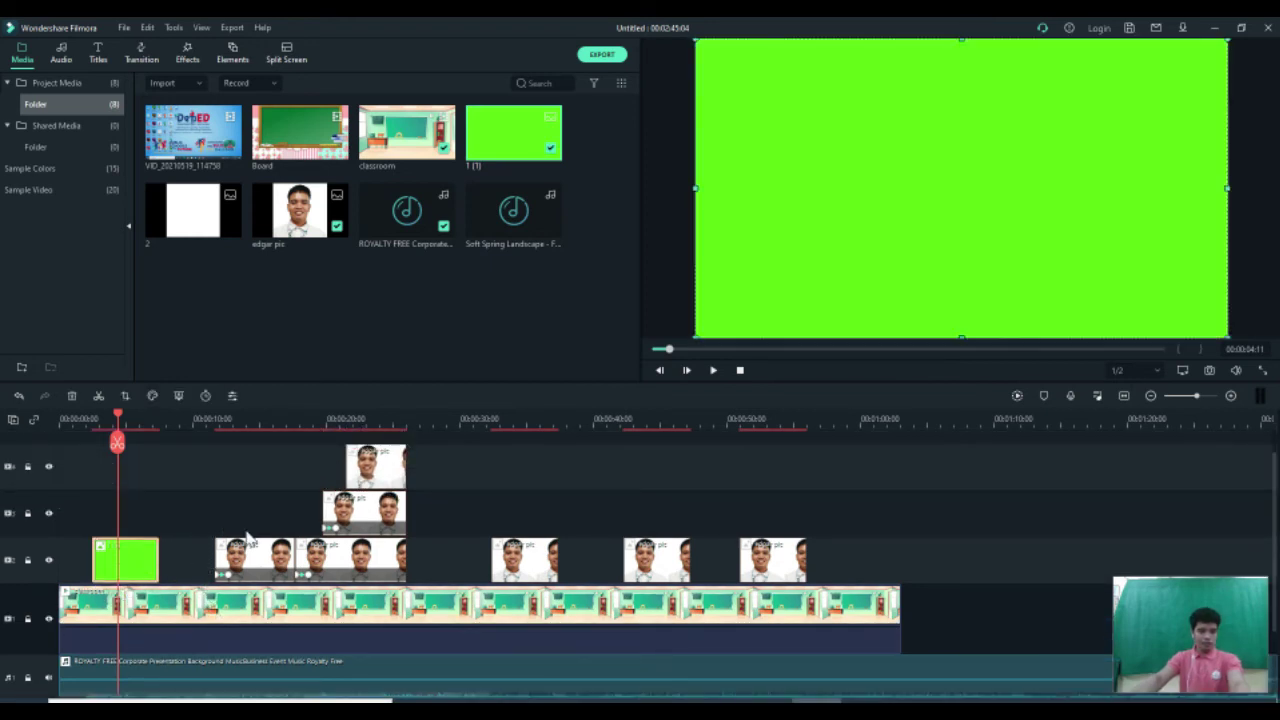
drag(135, 568, 100, 566)
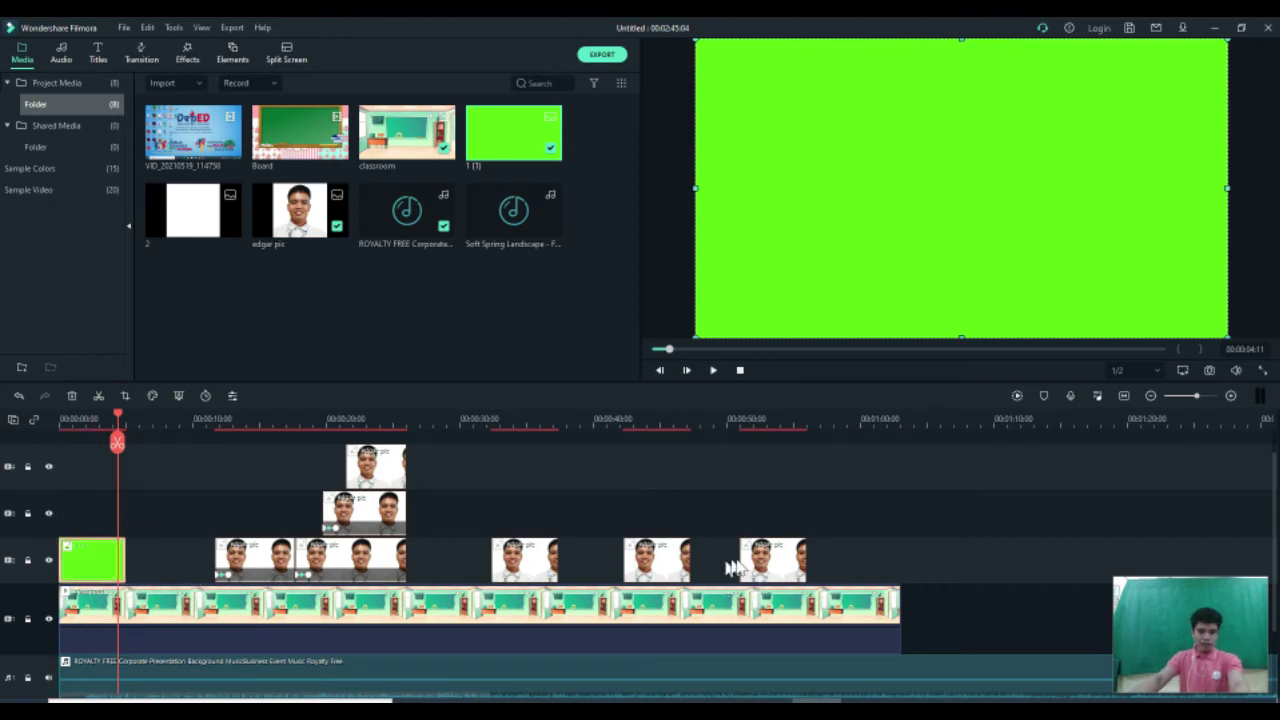
click(13, 420)
click(30, 437)
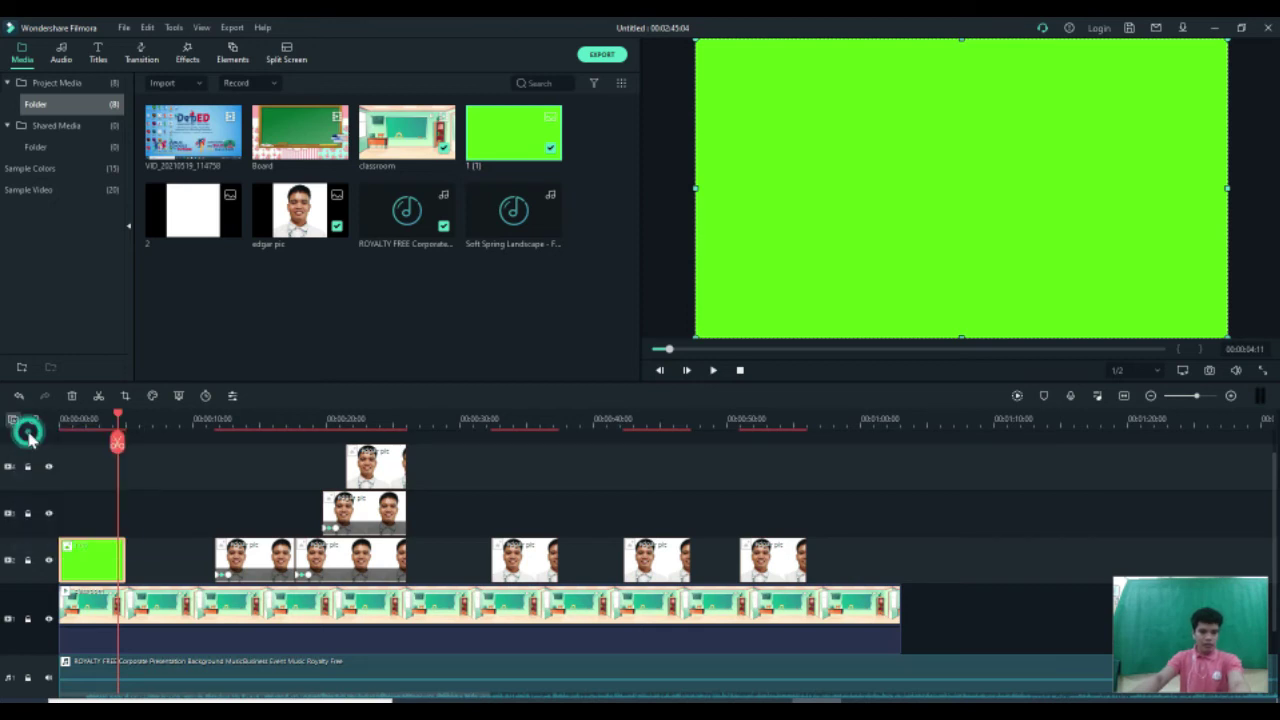
scroll(424, 460, down, 2)
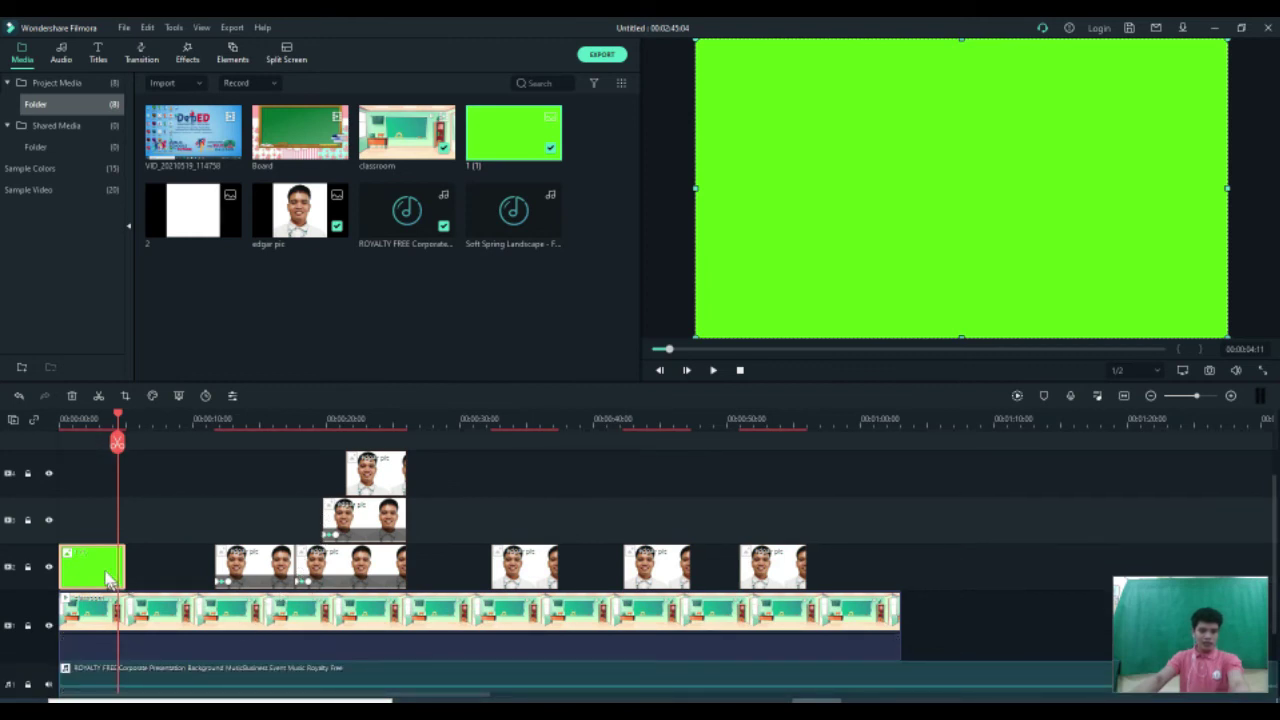
scroll(255, 543, down, 1)
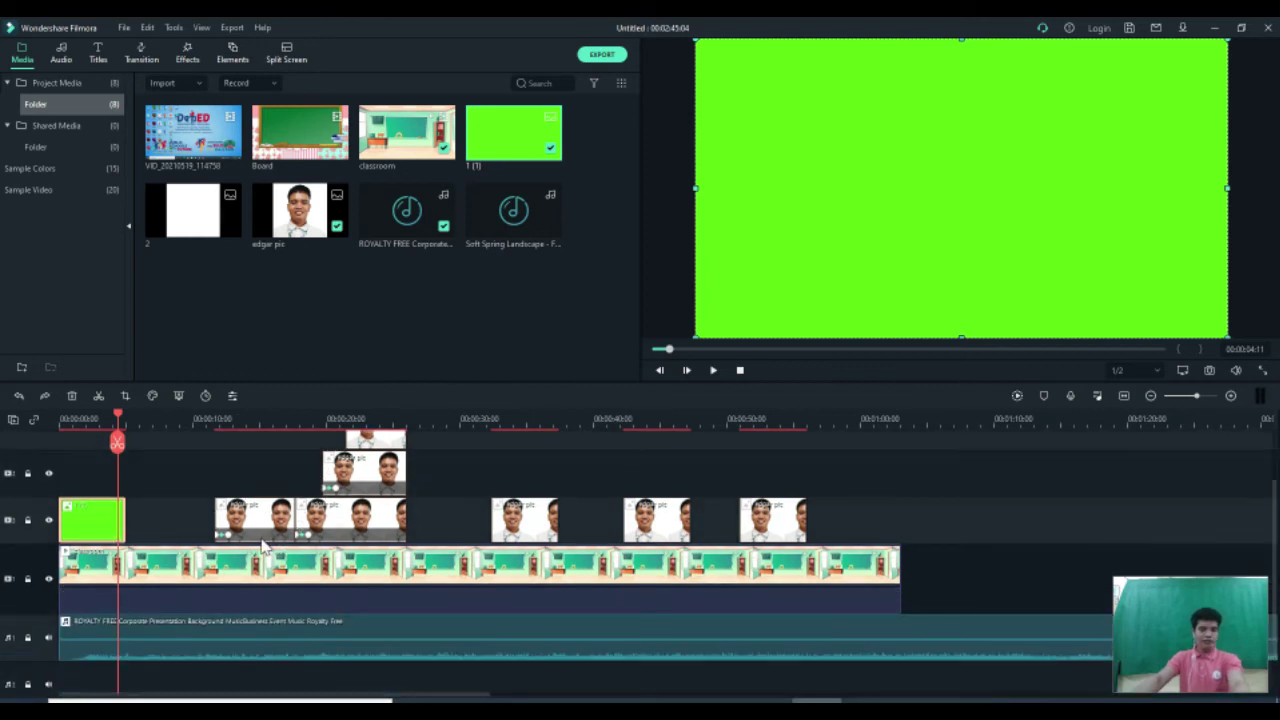
scroll(265, 543, up, 1)
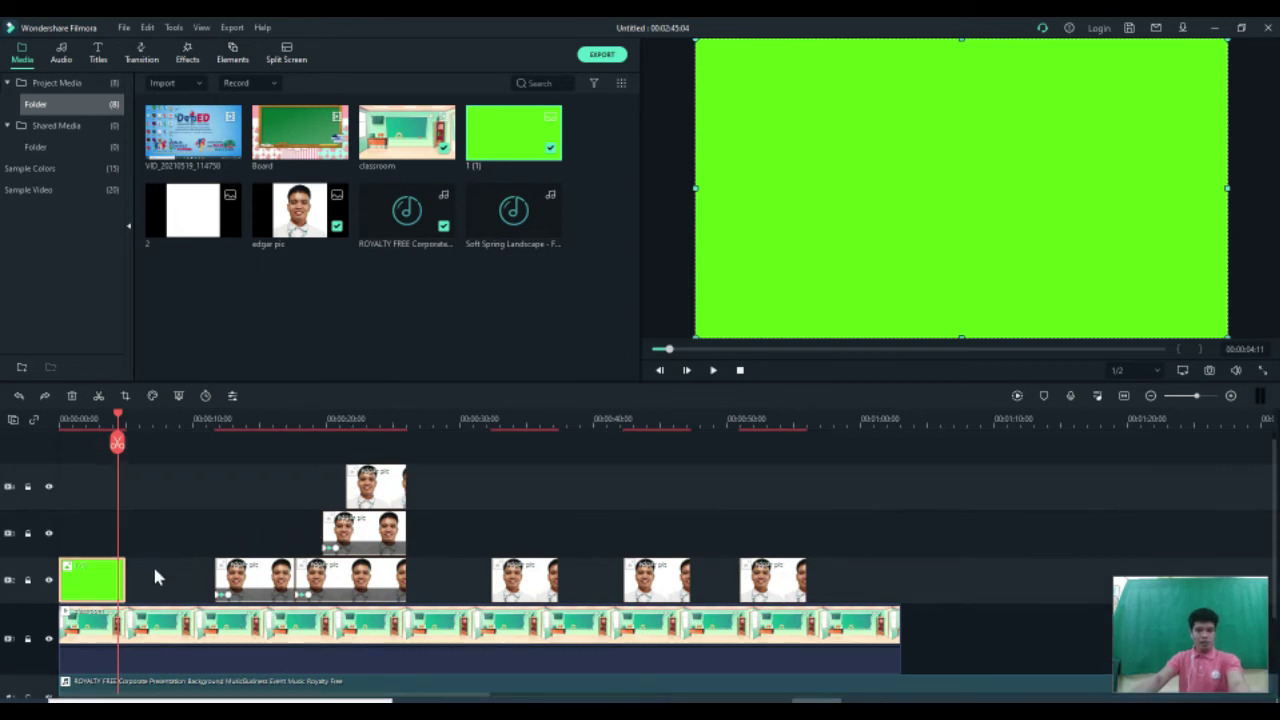
- Try ripple-deleting the green clip at the start of the second video track, and undo the deletion
click(95, 585)
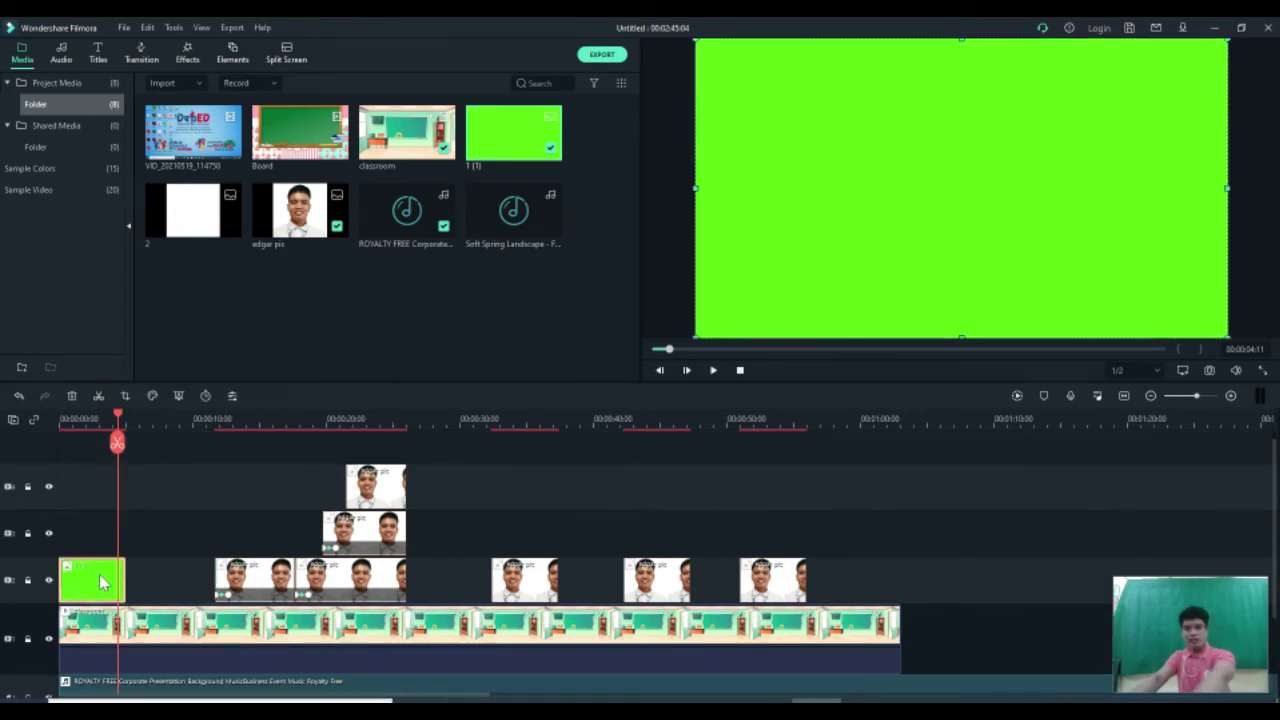
key(alt+Delete)
scroll(718, 592, down, 1)
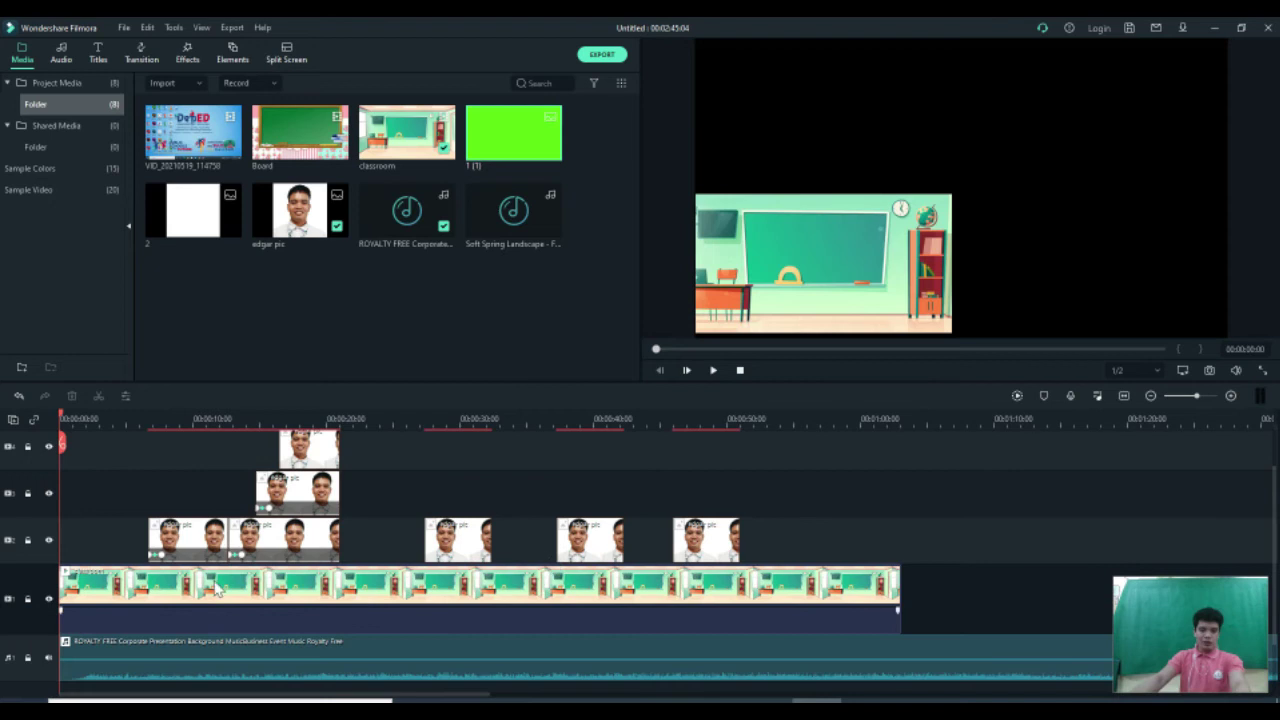
key(ctrl+z)
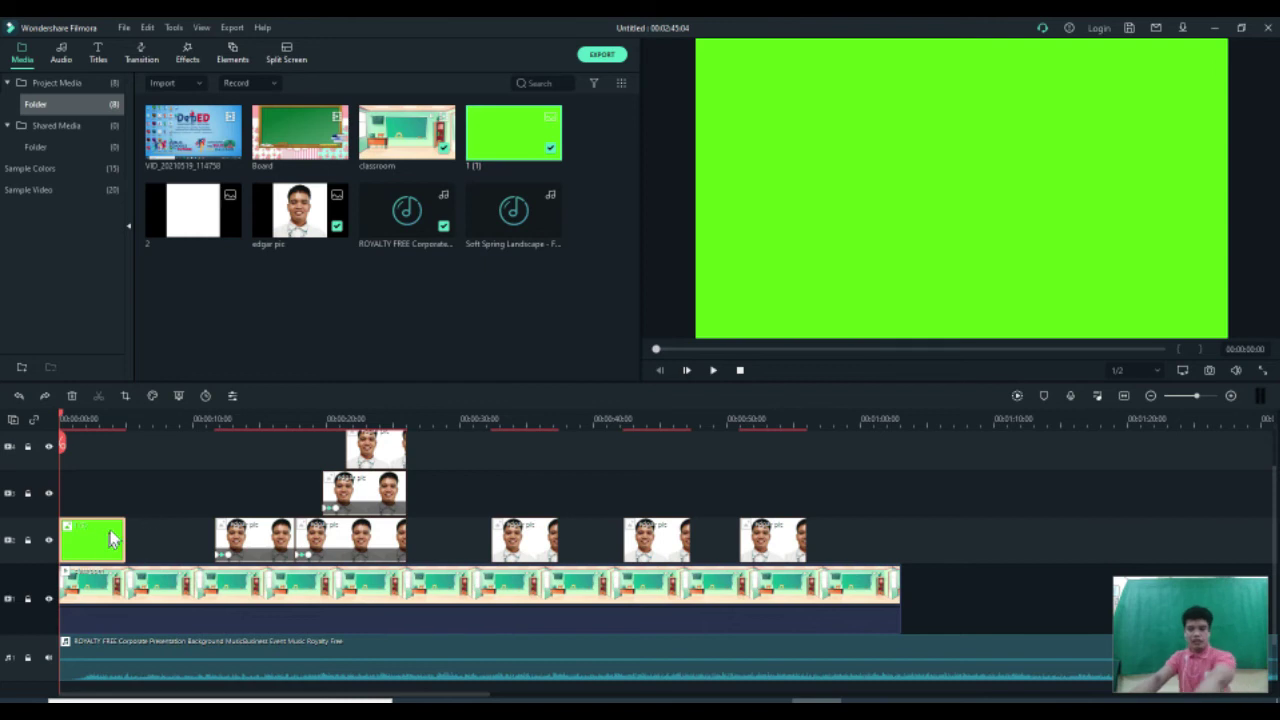
- Delete the green clip, place image 1 (1) again at the start of the second video track, and extend it almost to the first portrait clip
key(Delete)
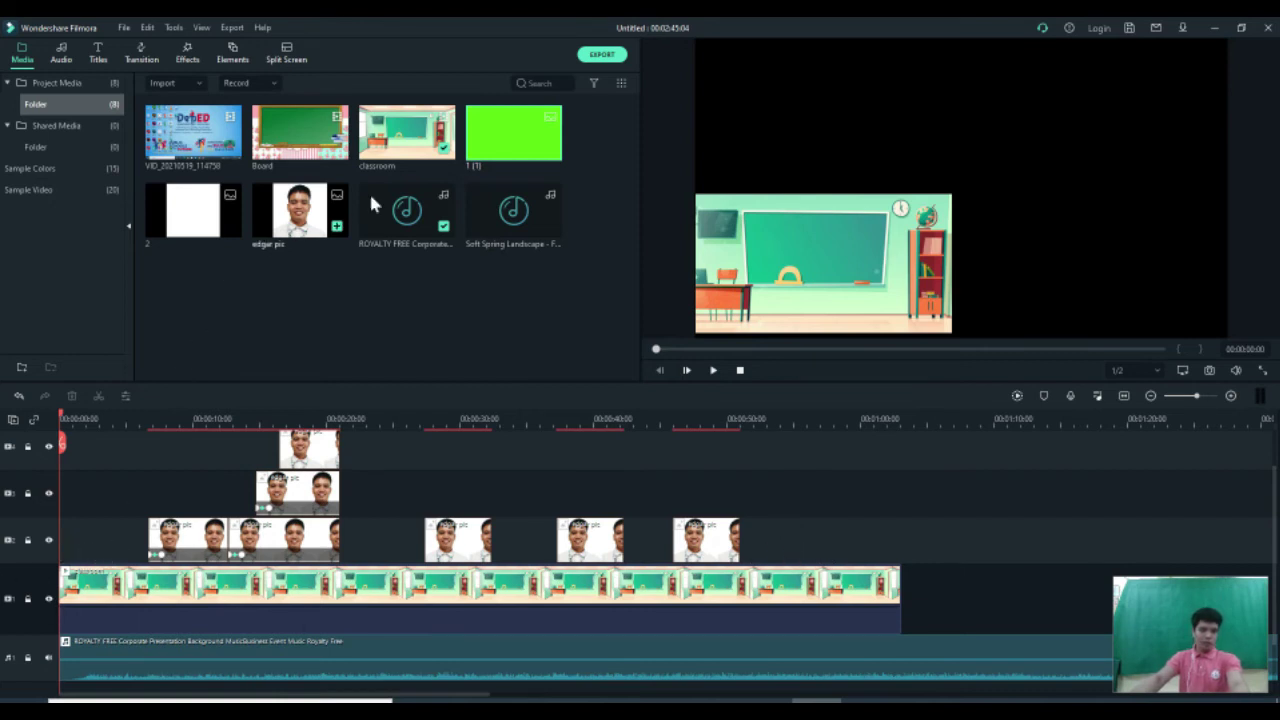
drag(490, 152, 70, 553)
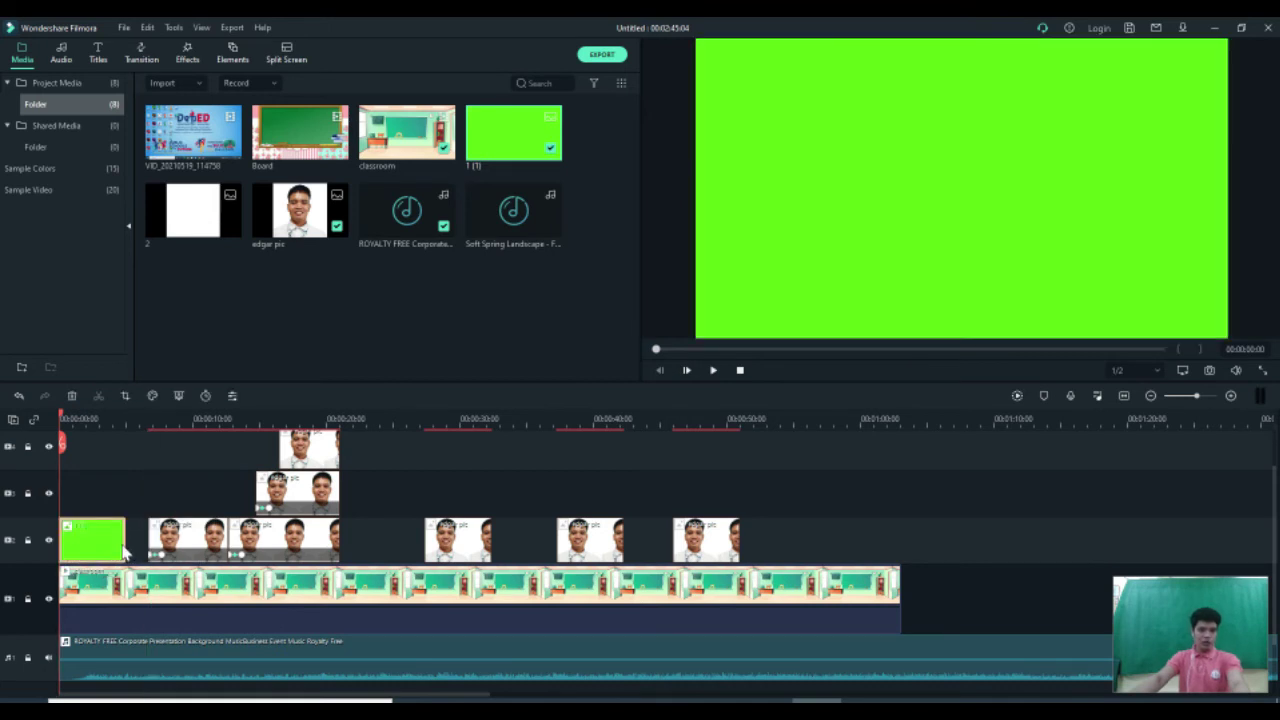
drag(125, 541, 141, 583)
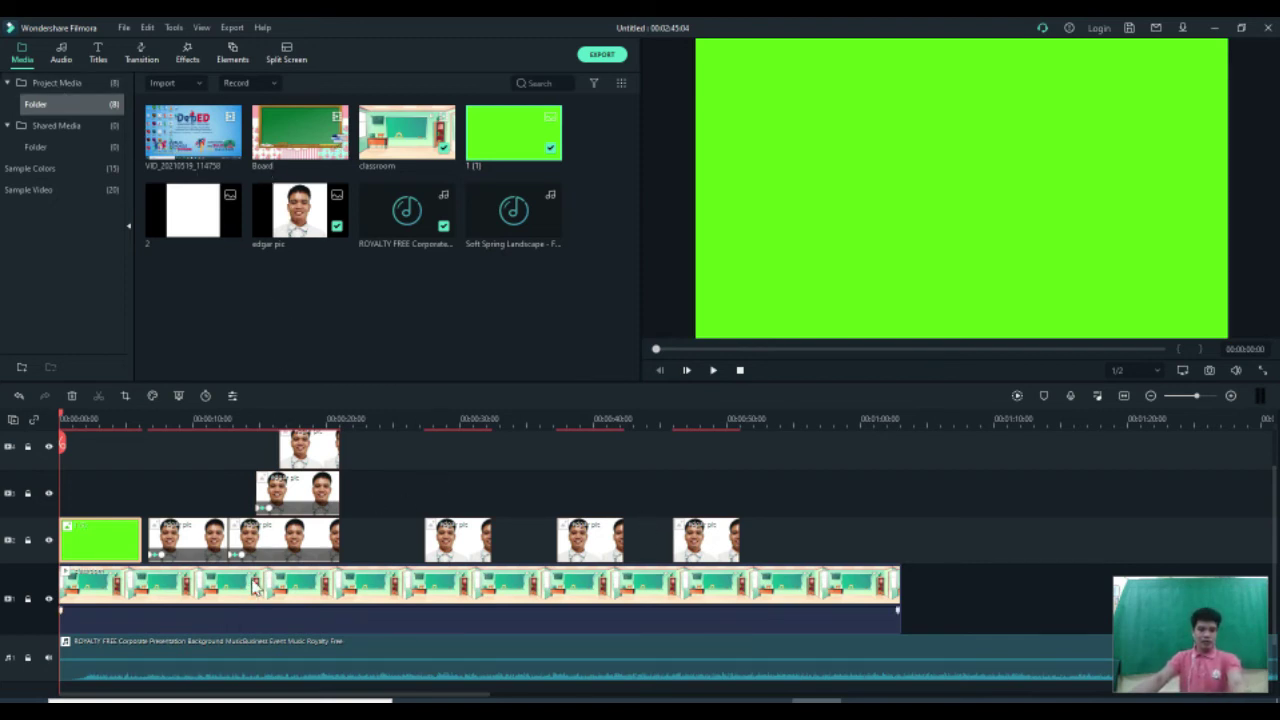
scroll(252, 590, down, 2)
scroll(250, 574, up, 2)
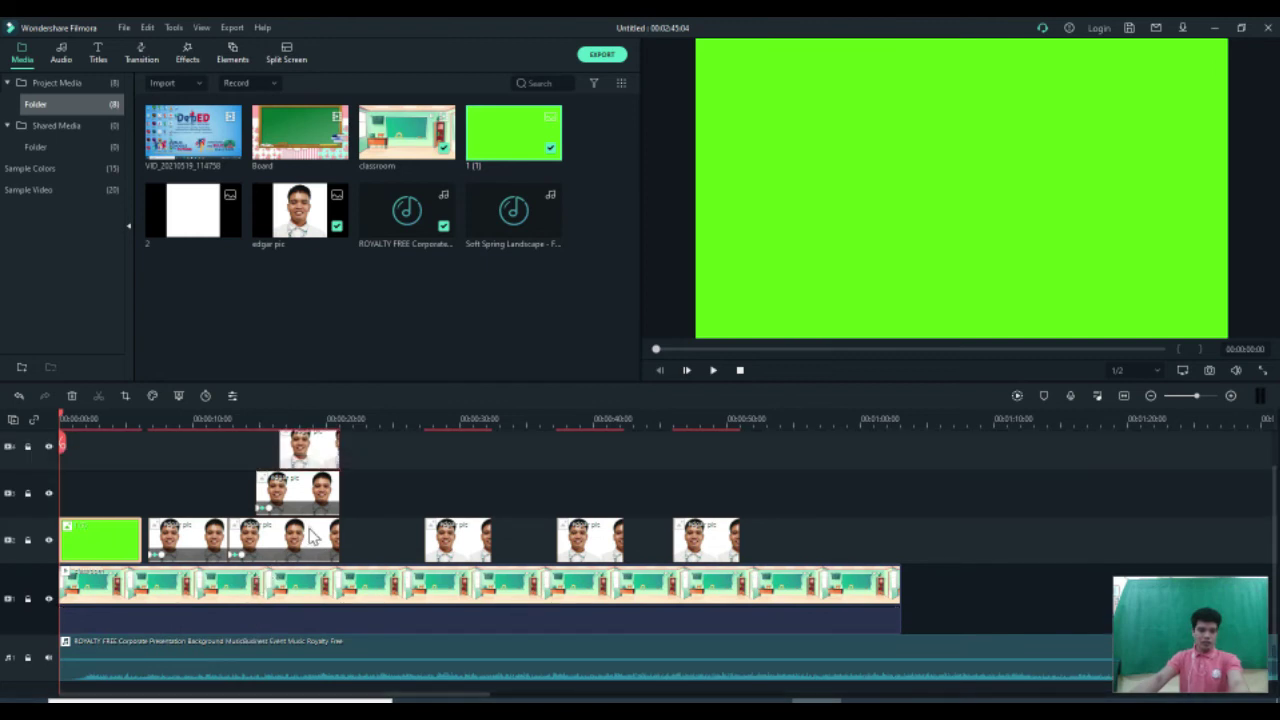
- Delete all portrait clips from the video tracks above the classroom clip
click(687, 546)
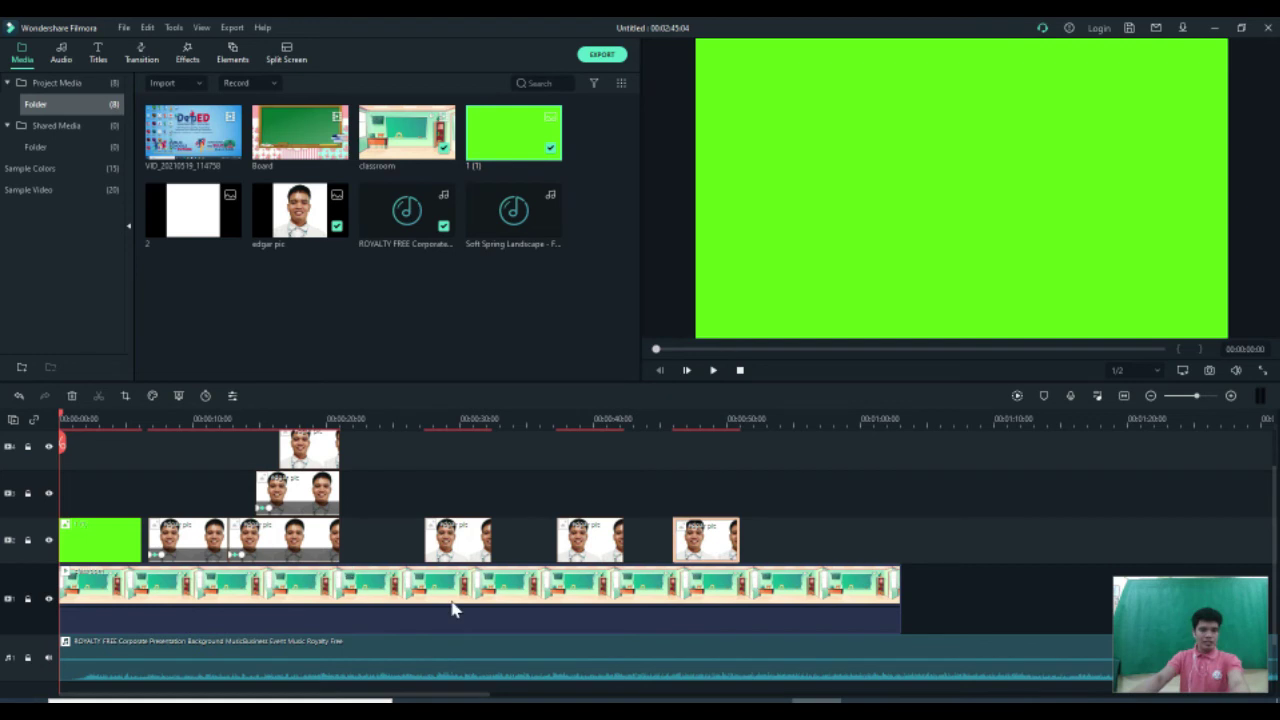
drag(817, 548, 180, 440)
key(Delete)
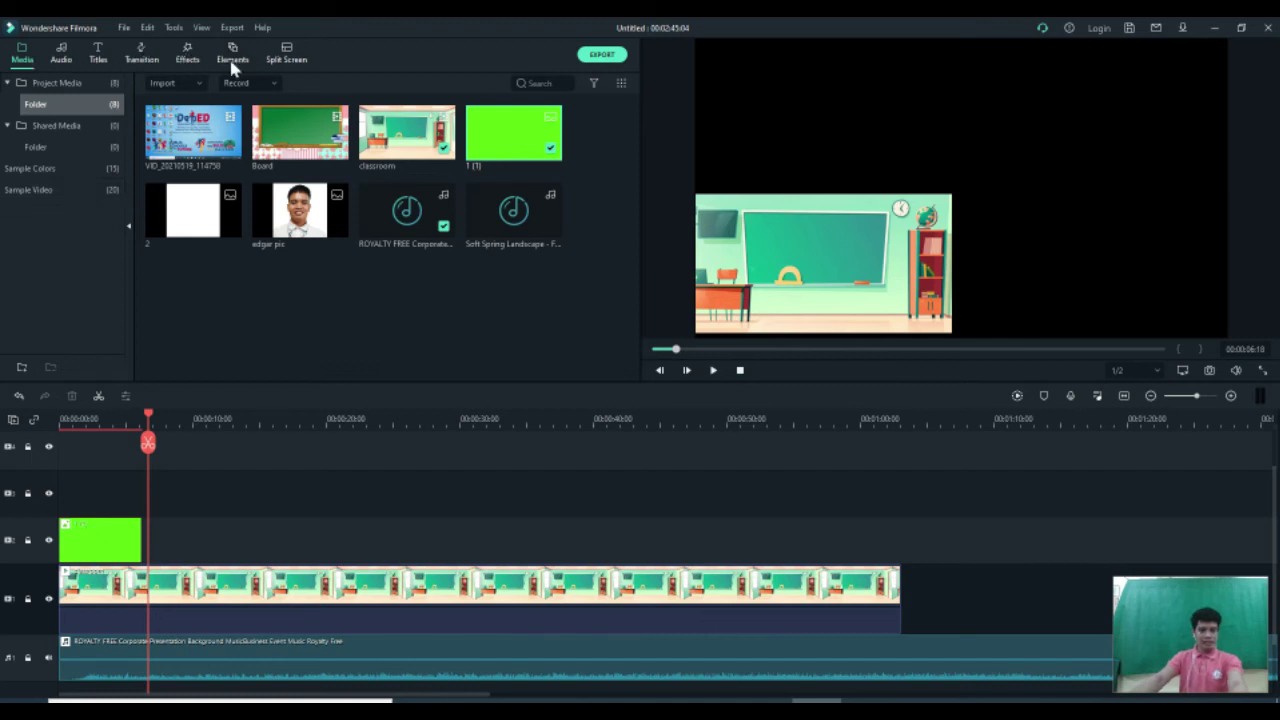
- Extend the green clip to the classroom clip's end and move the classroom clip onto the third video track, above the green one
click(122, 541)
click(195, 544)
click(127, 545)
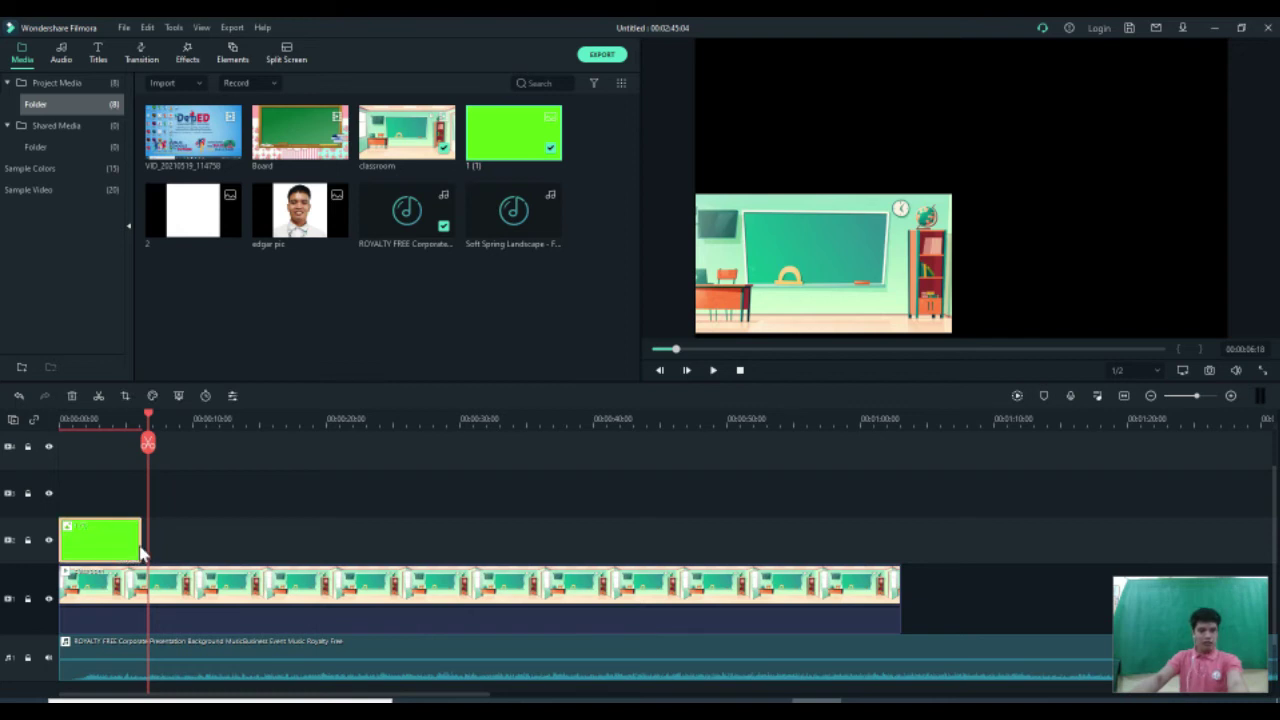
drag(141, 544, 900, 540)
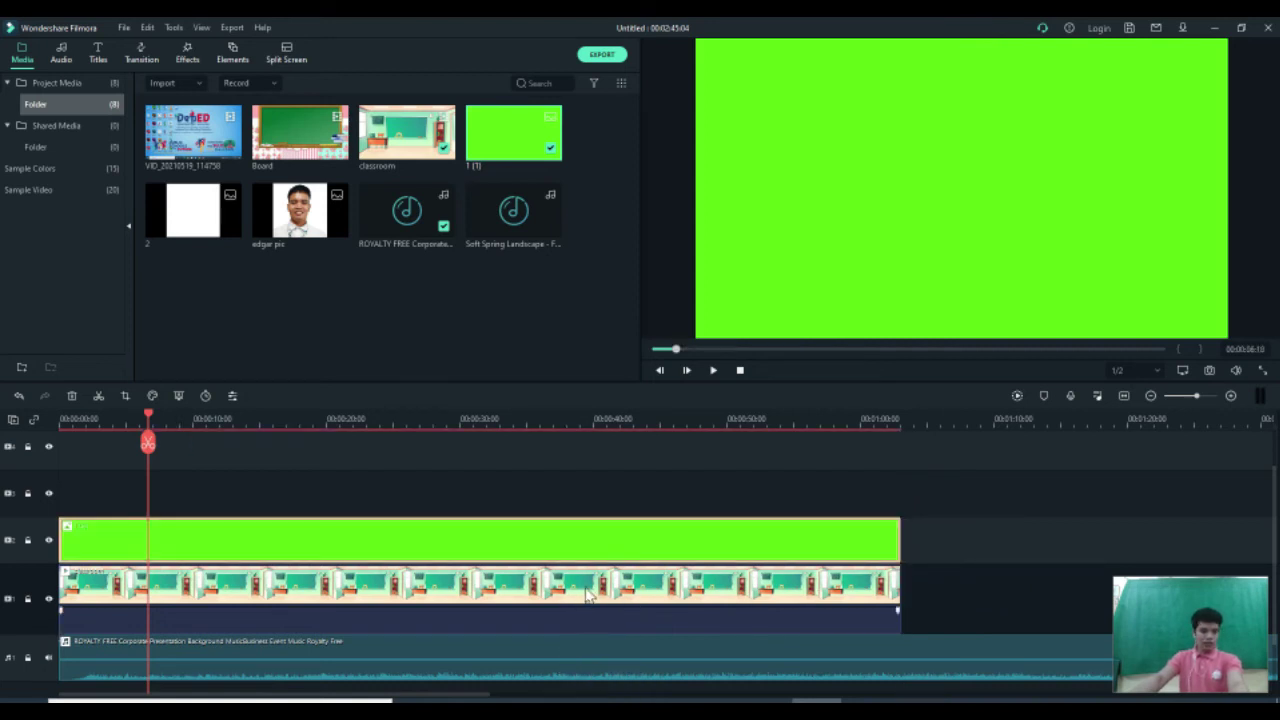
drag(583, 597, 590, 503)
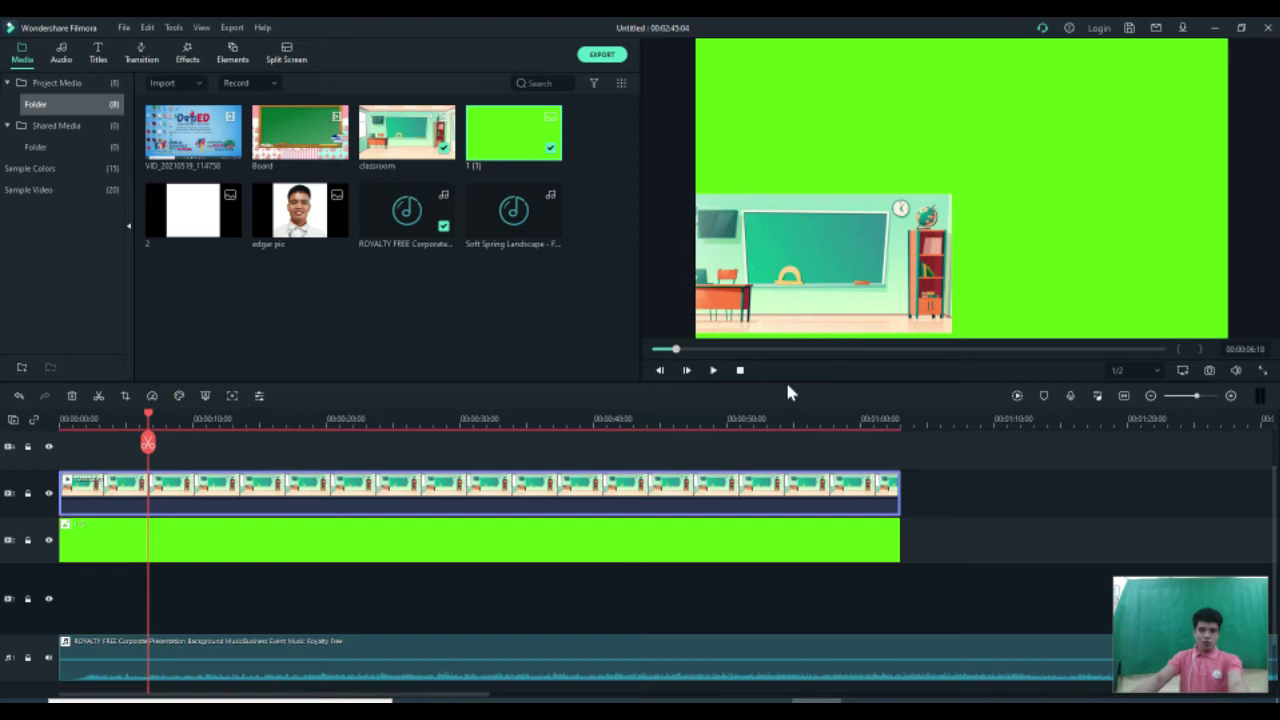
- Add the Board video at the start of the track above the classroom clip and trim its end to 00:01:03:02, level with the clips below
drag(302, 150, 254, 463)
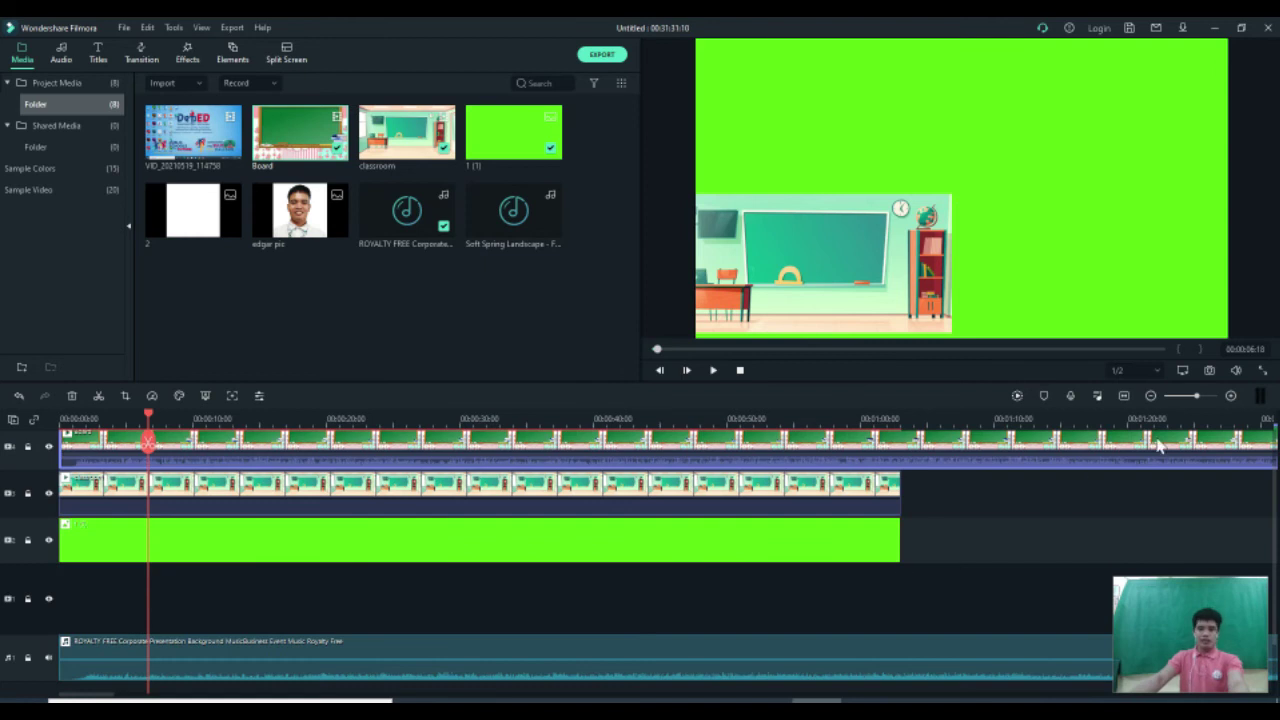
click(1188, 397)
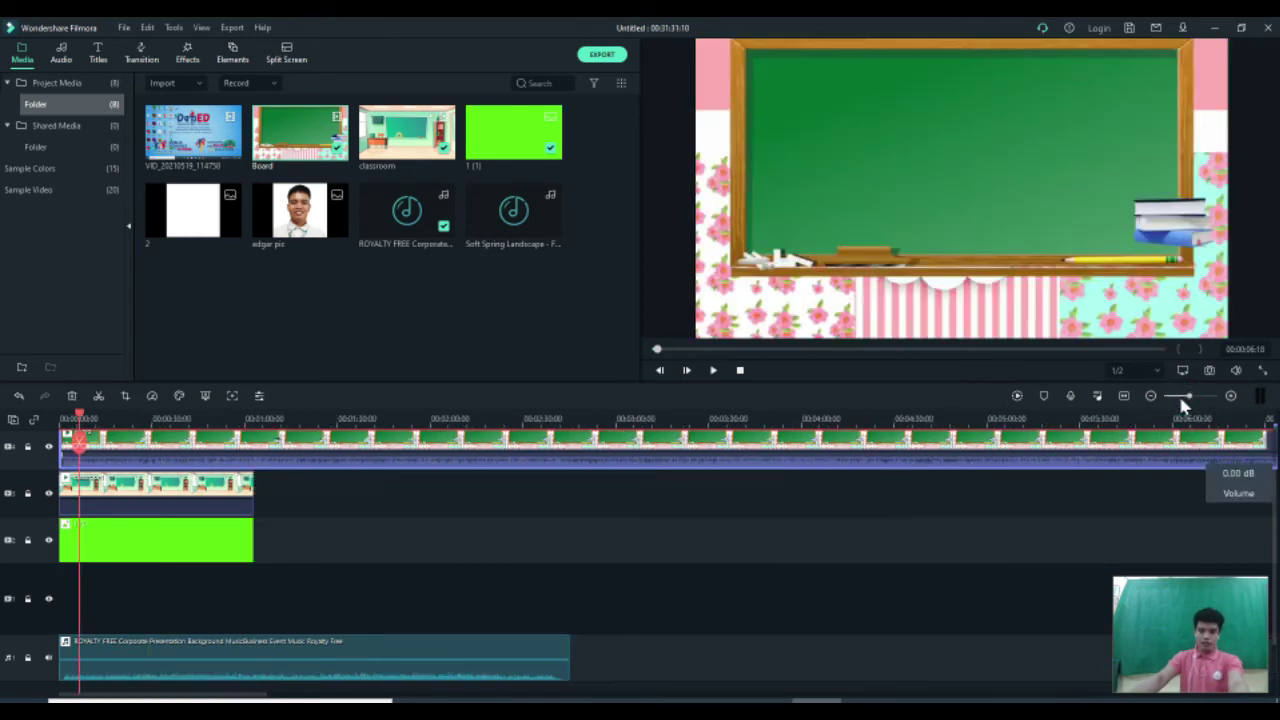
click(1185, 397)
drag(866, 445, 88, 458)
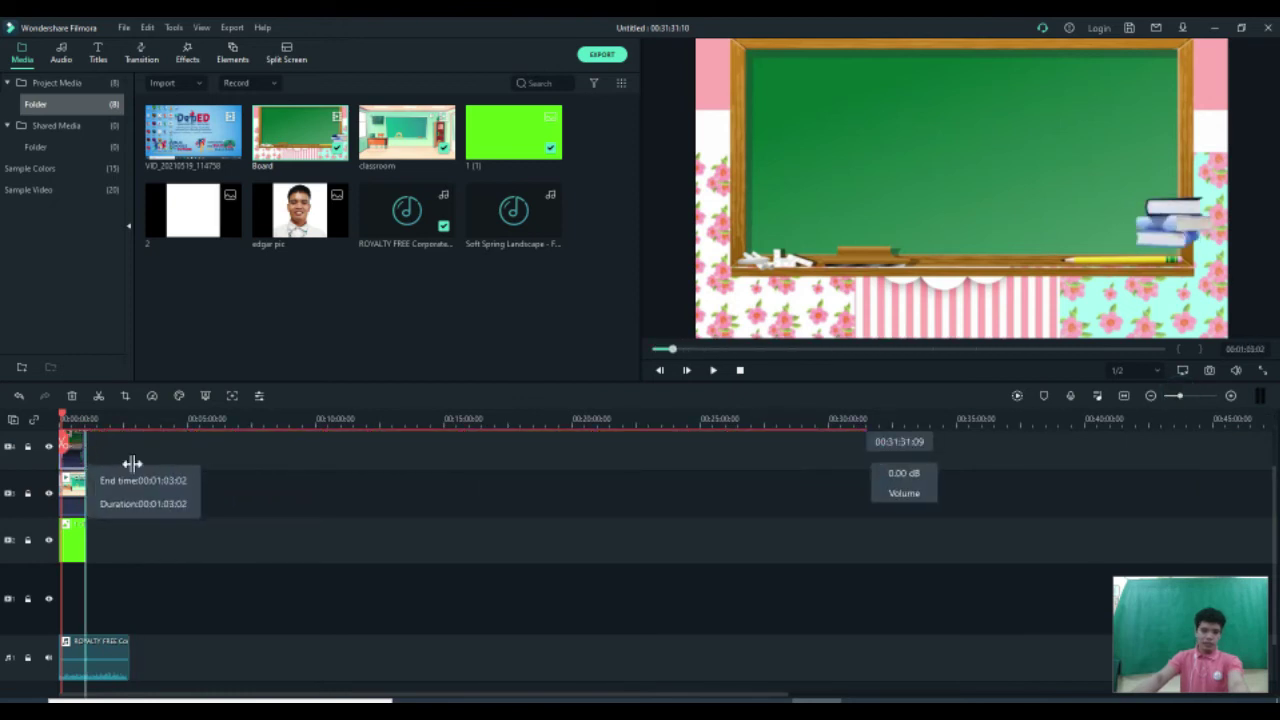
click(1197, 401)
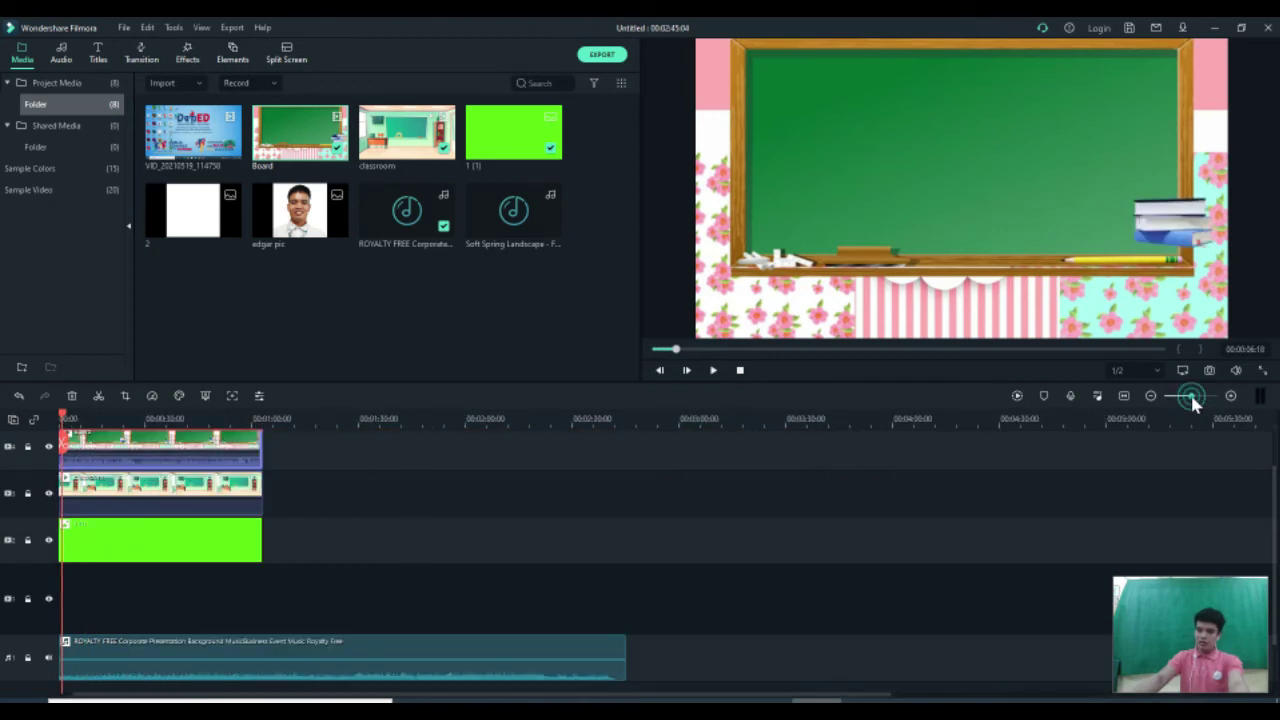
click(1203, 400)
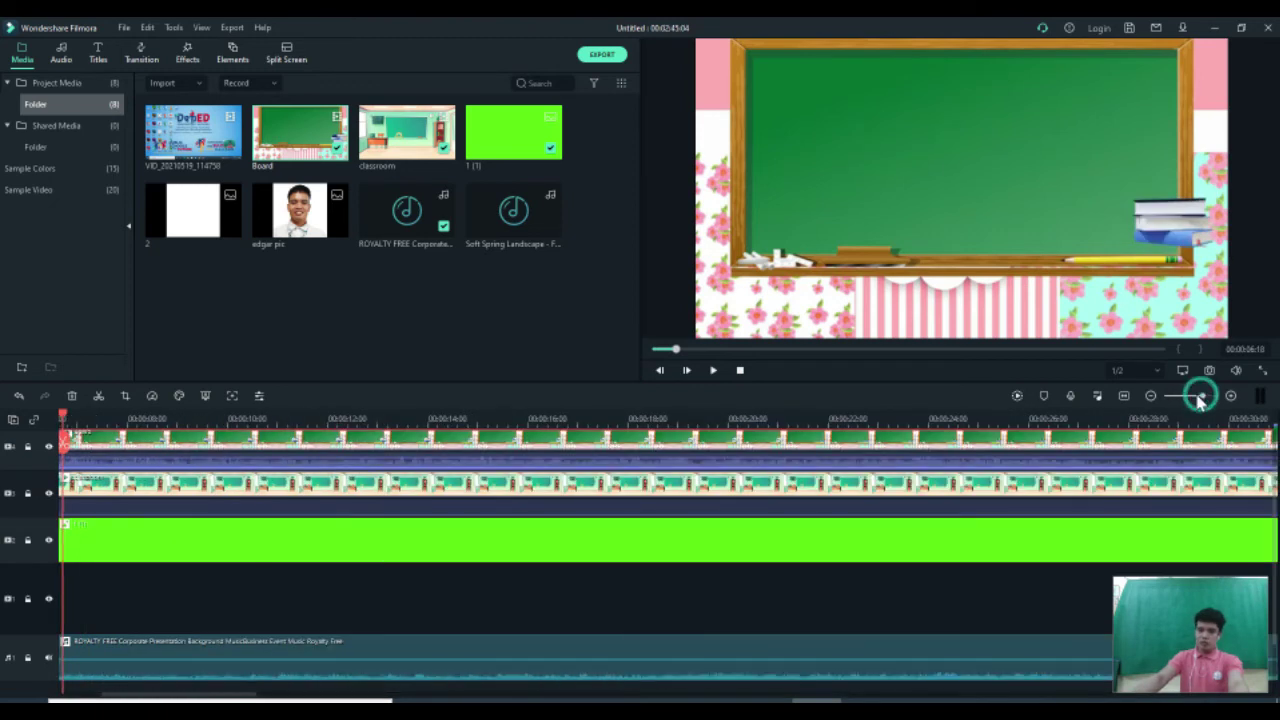
click(1197, 397)
scroll(445, 520, up, 1)
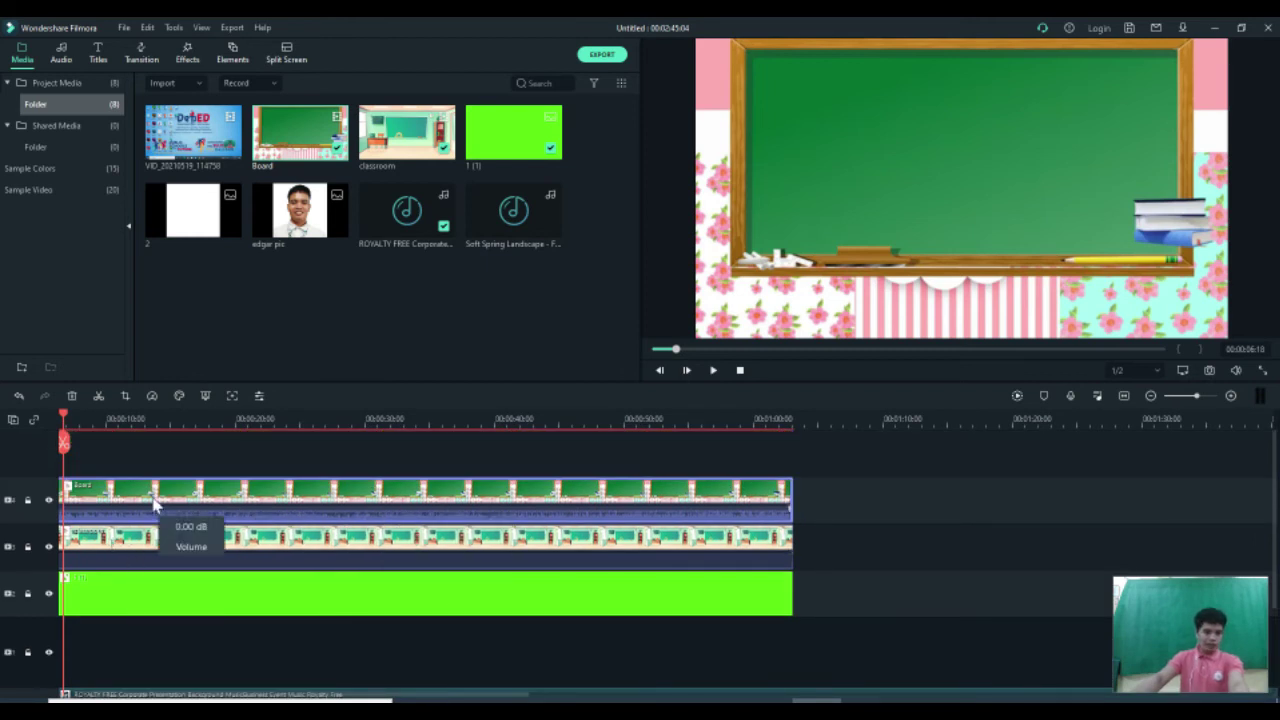
- Shrink the Board clip to about half size and position it in the frame's upper-right corner
click(1067, 181)
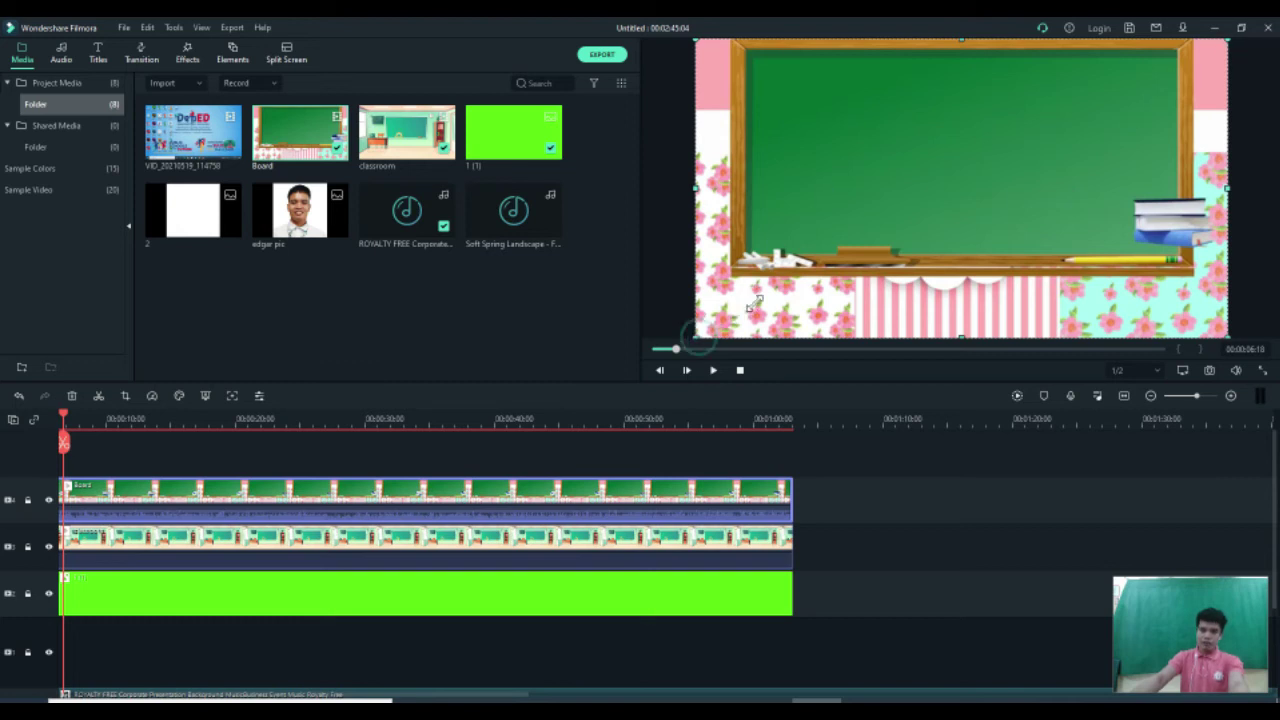
drag(857, 259, 1053, 196)
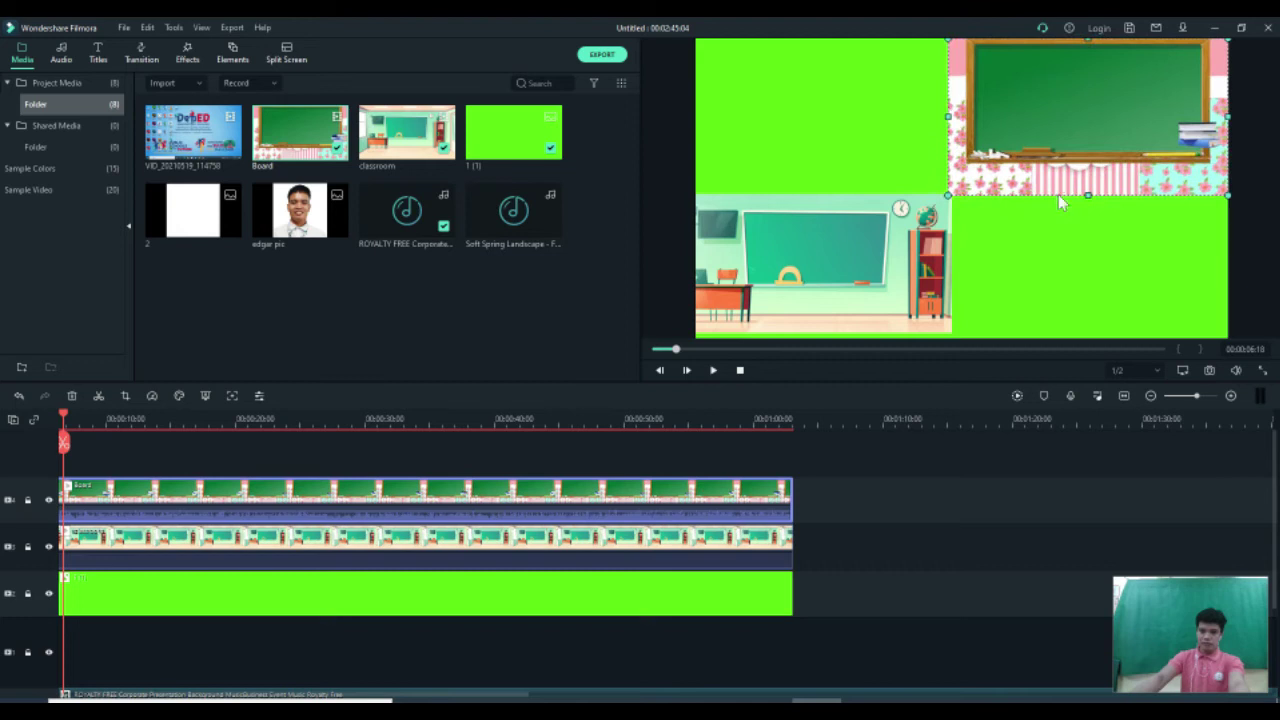
click(956, 606)
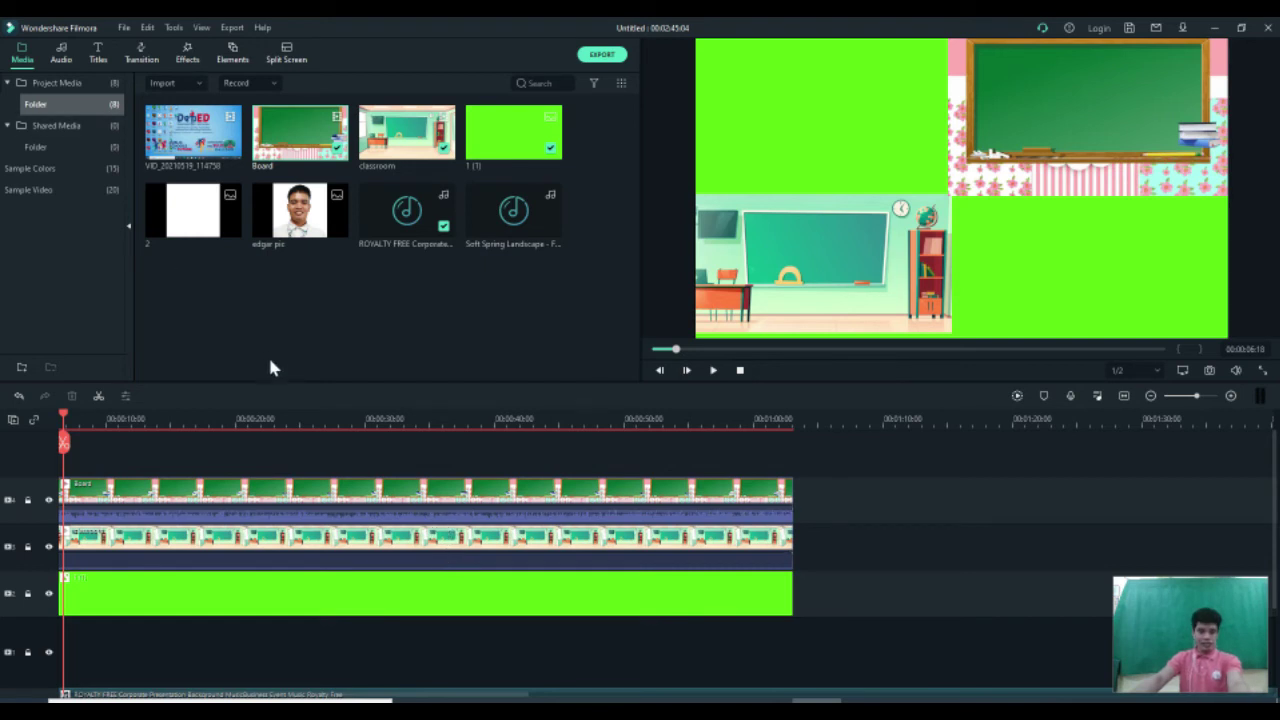
- Lower the Board clip's audio volume all the way down and play the timeline to check the result
key(space)
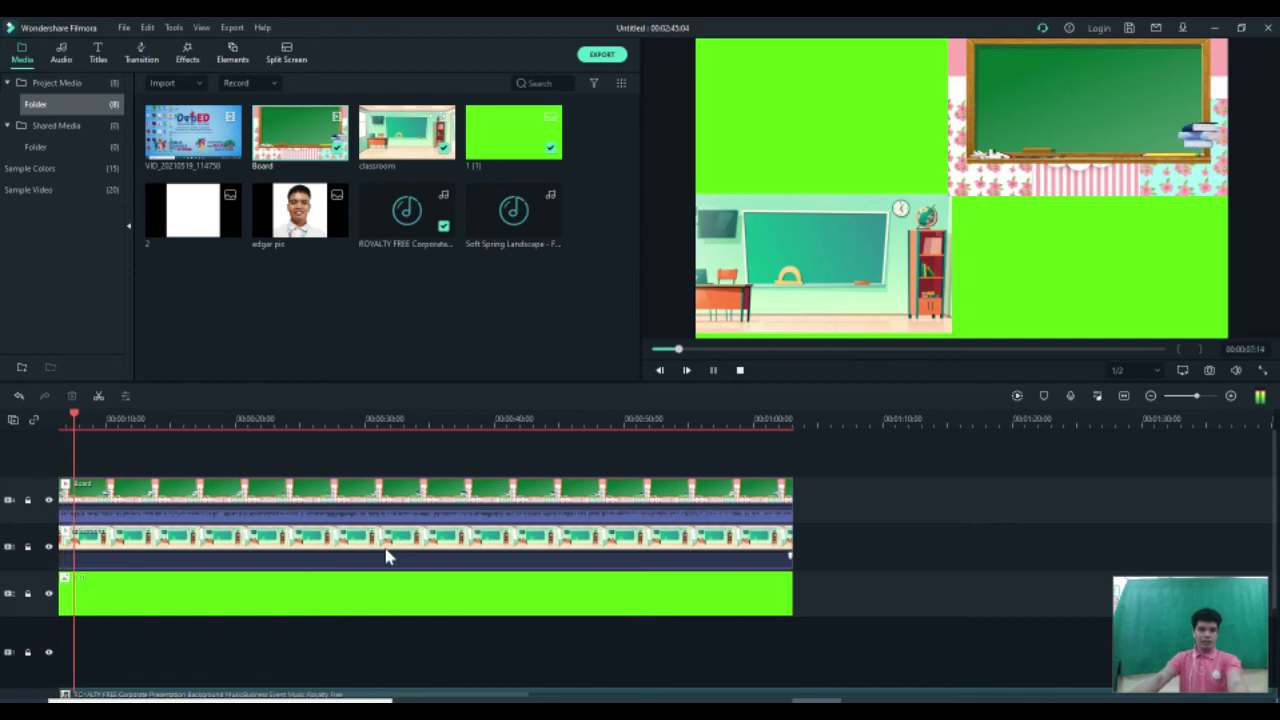
click(275, 506)
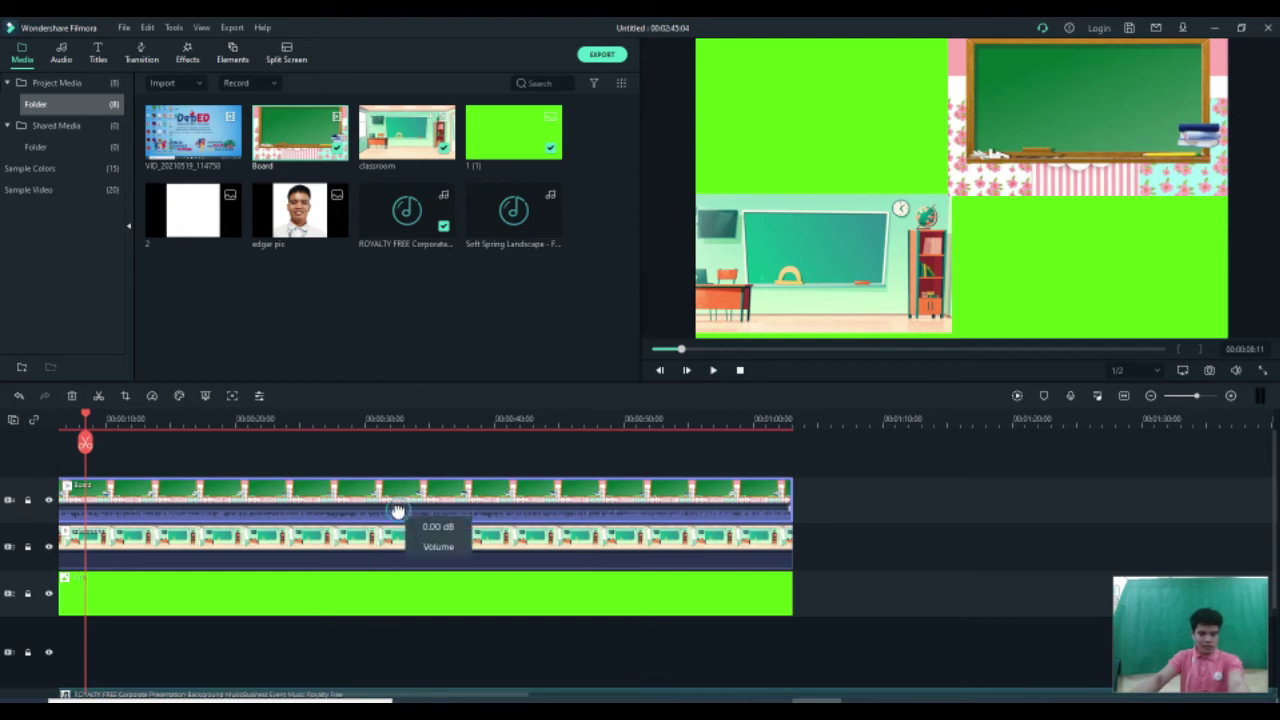
drag(398, 512, 404, 548)
key(space)
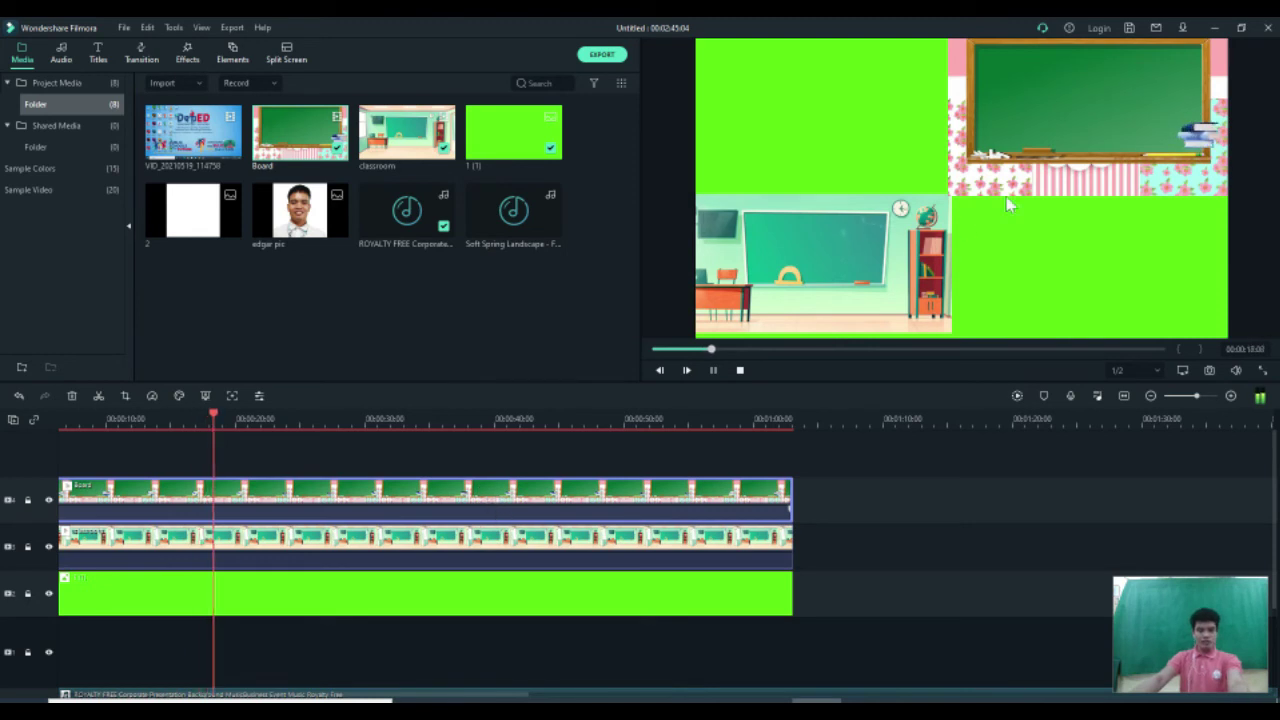
click(686, 366)
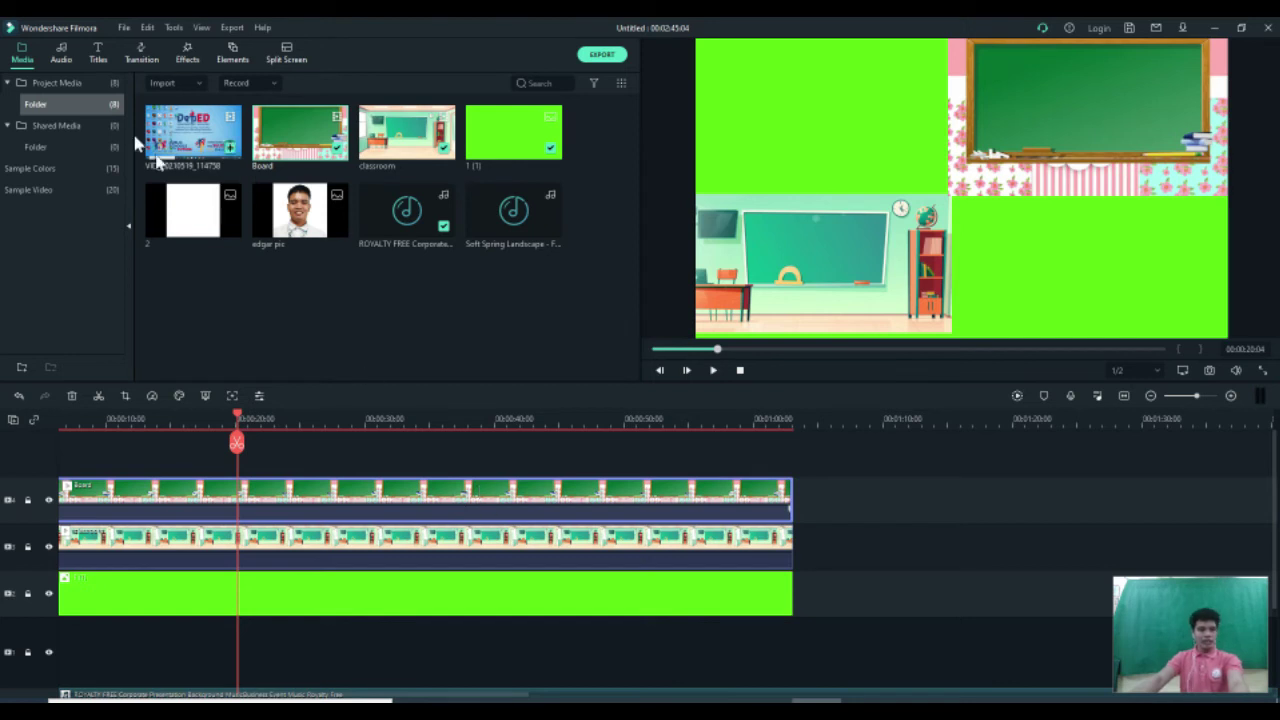
- Browse the included music and sound effects in the audio library and review the tracks on the timeline
click(62, 49)
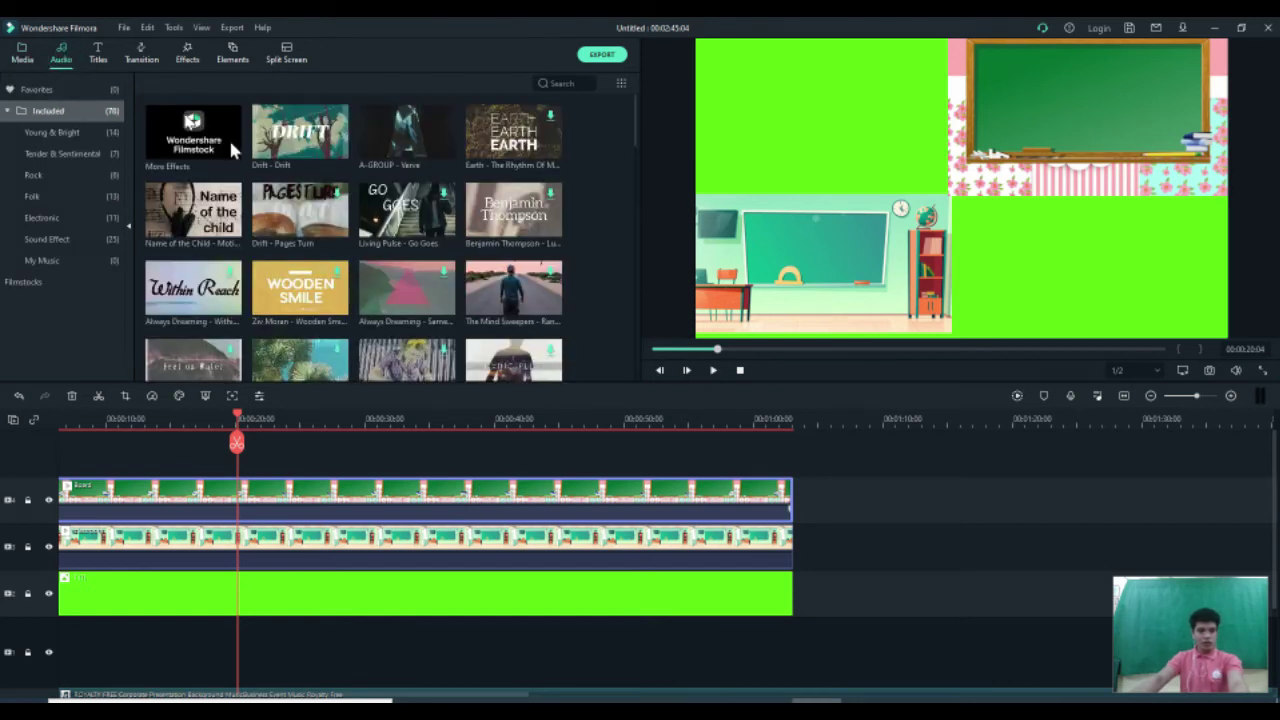
scroll(302, 300, down, 5)
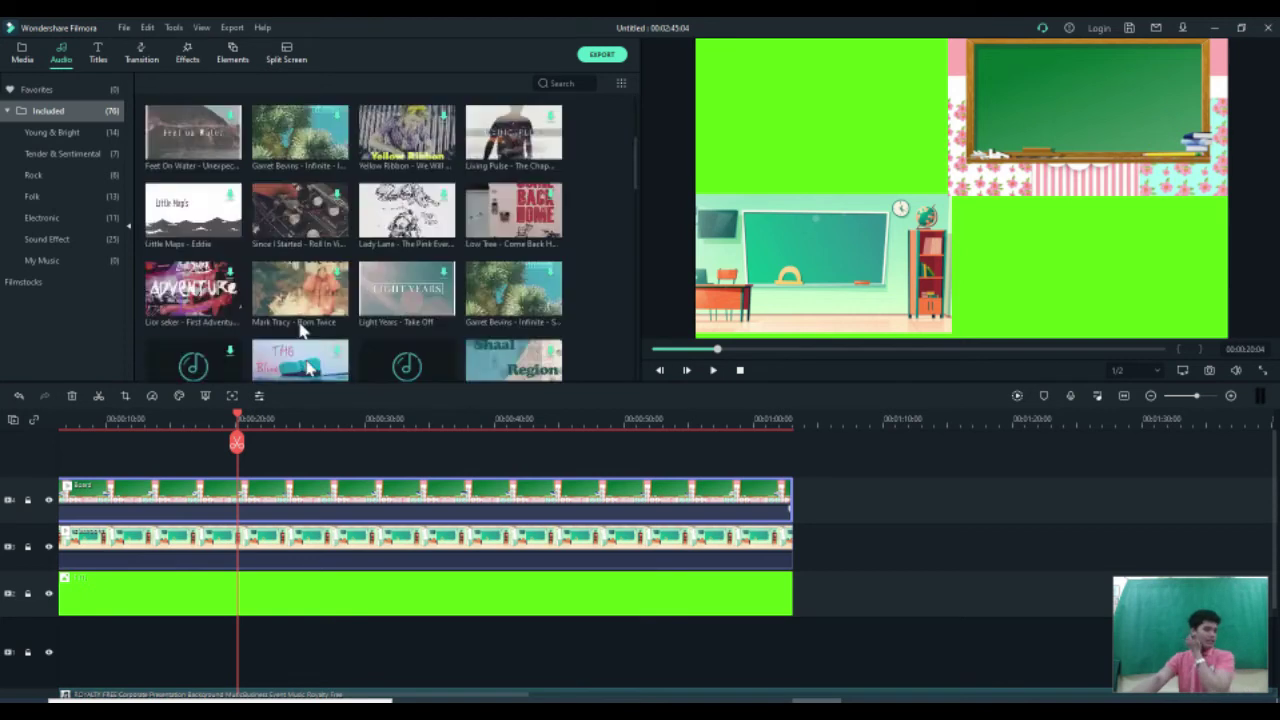
scroll(365, 640, down, 2)
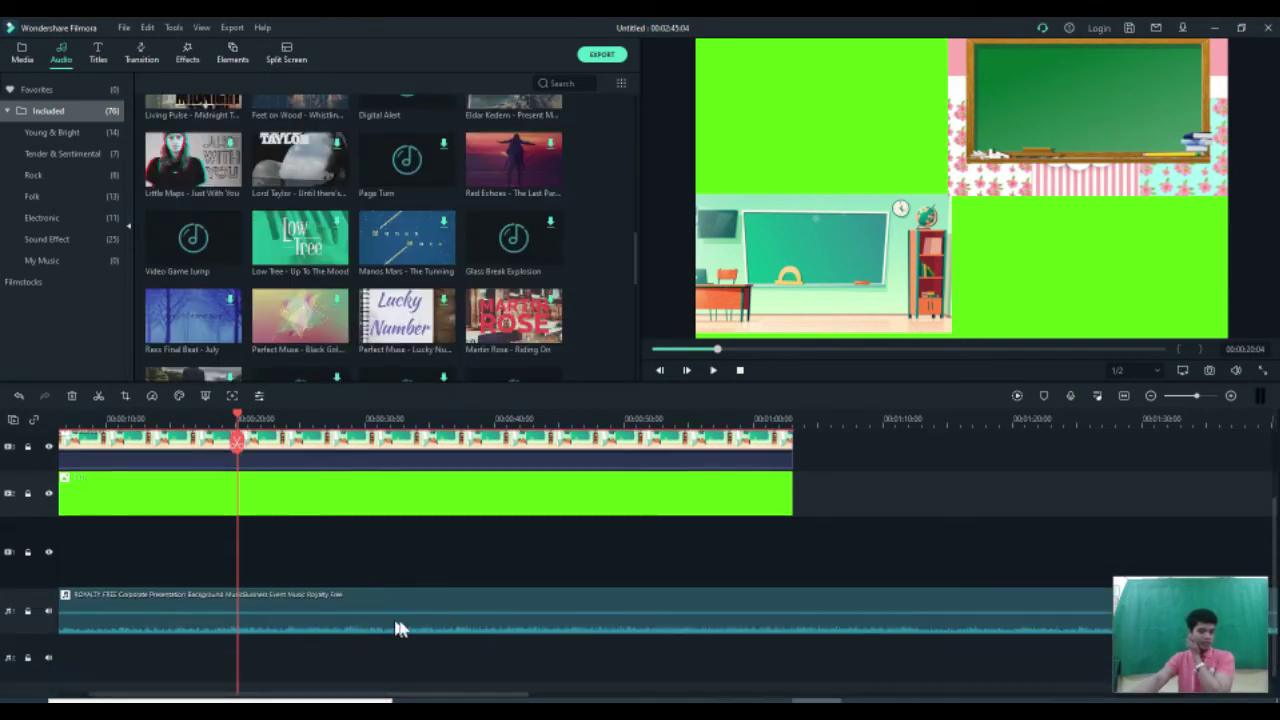
scroll(386, 555, up, 1)
scroll(386, 550, up, 1)
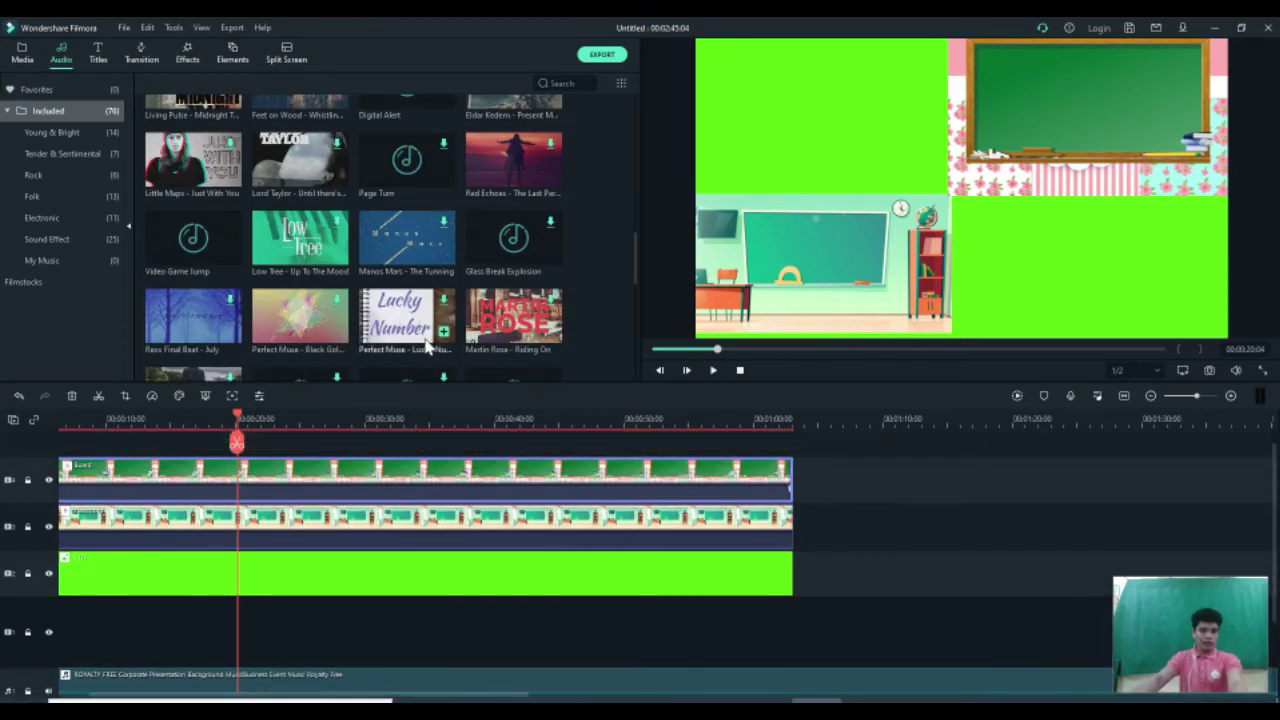
- Delete the royalty-free corporate presentation background music from the first audio track
scroll(456, 634, down, 2)
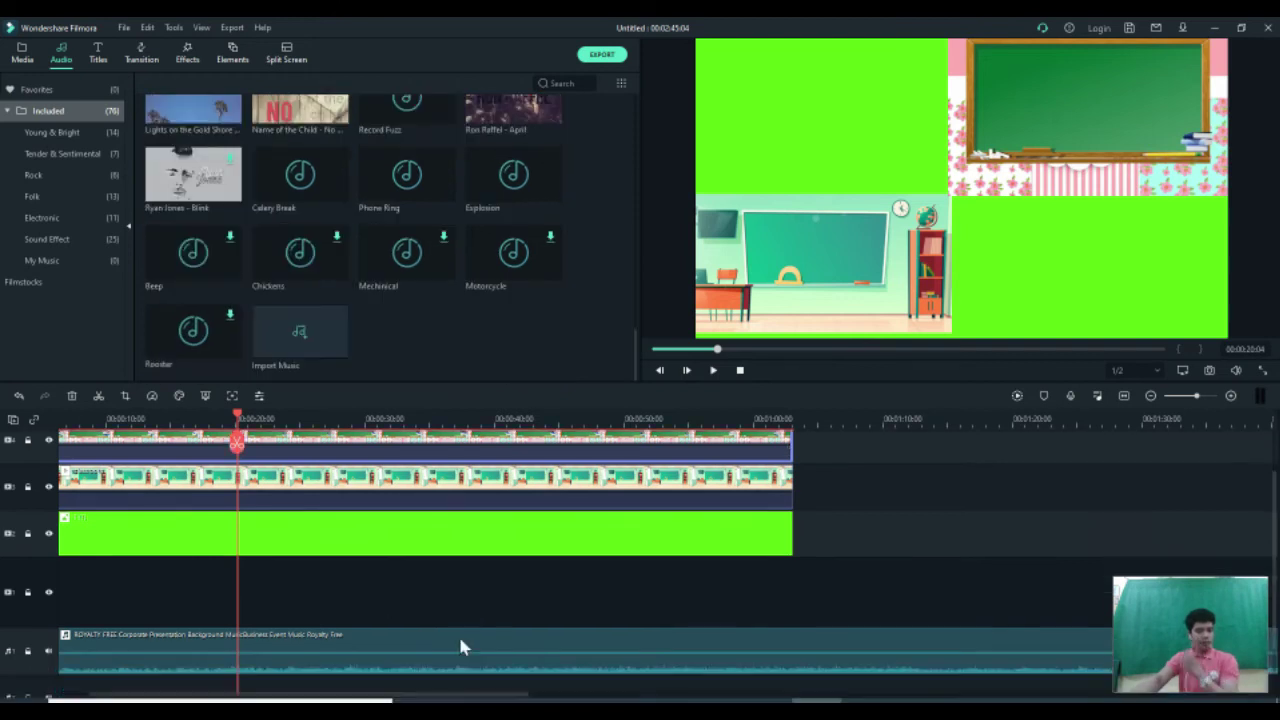
click(412, 598)
key(Delete)
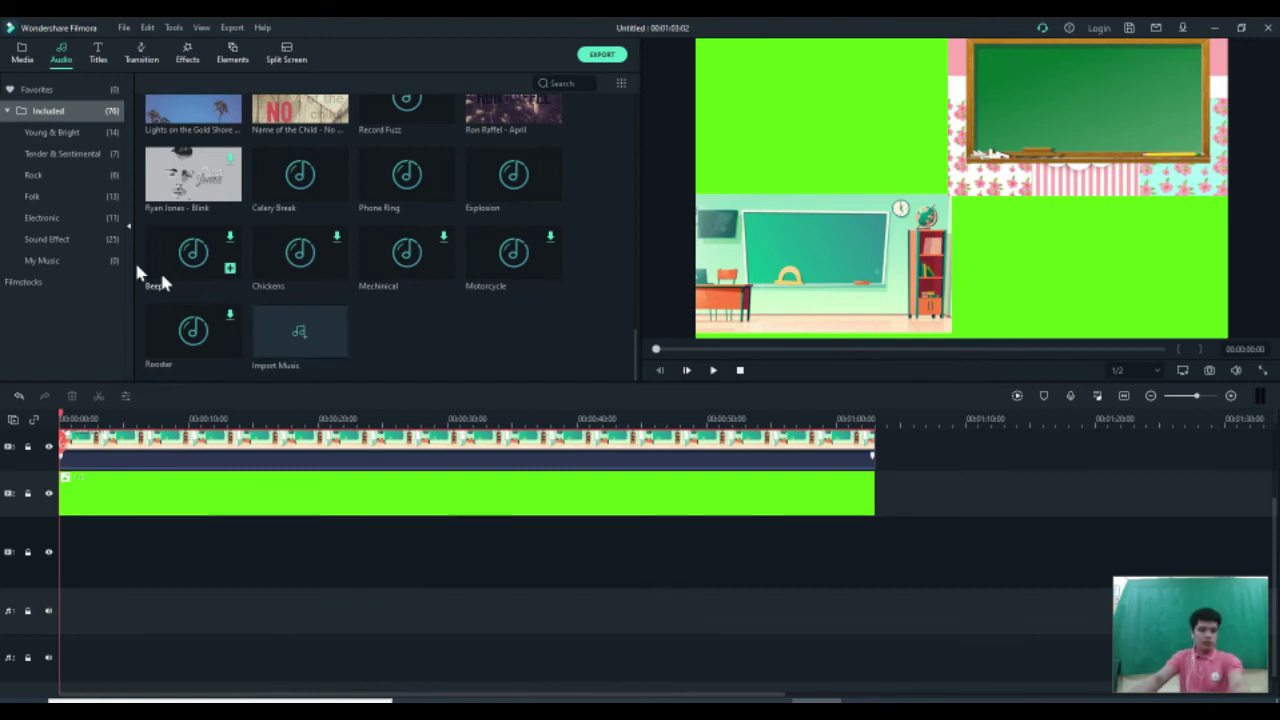
- Add the included Drift - Drift music to the start of the first audio track
click(55, 153)
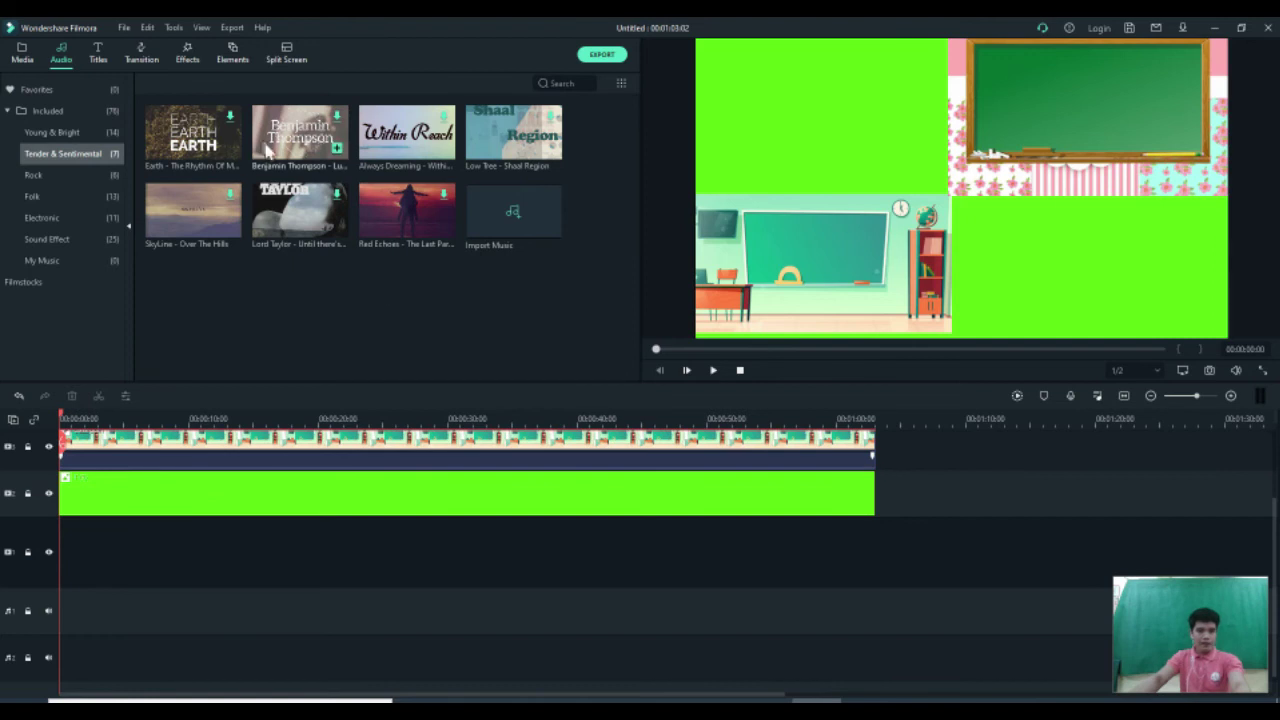
click(83, 112)
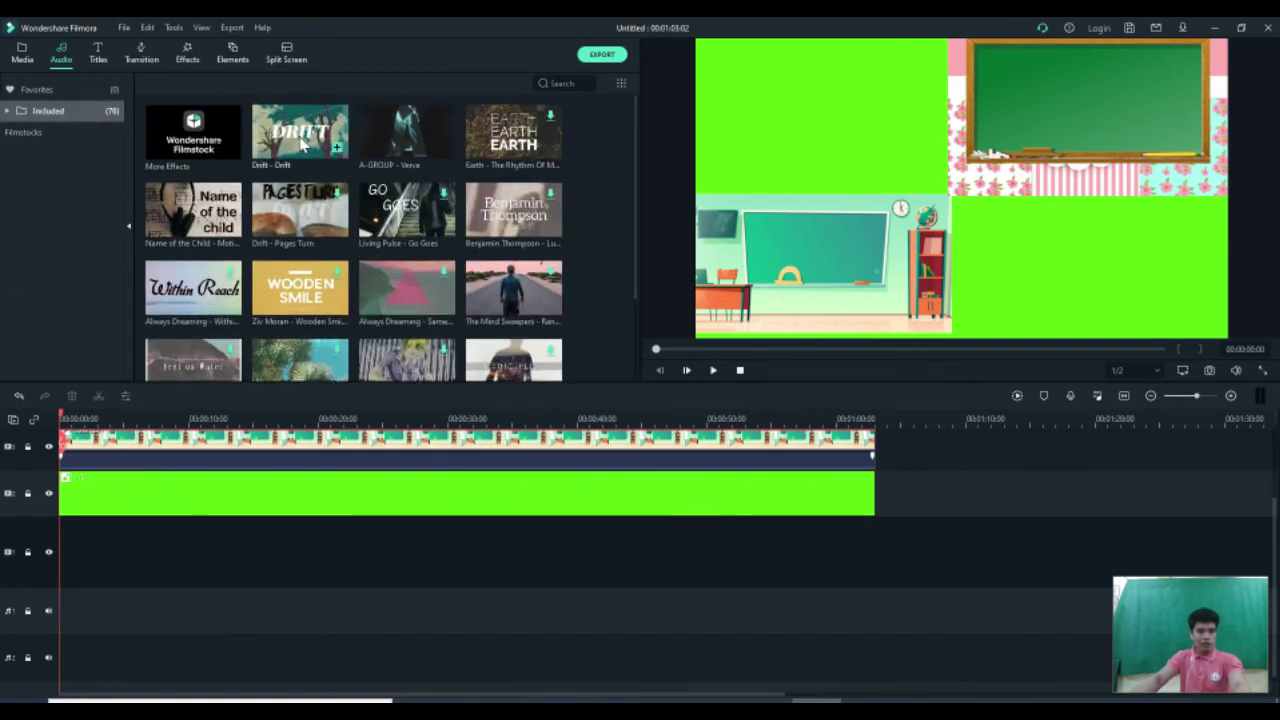
drag(300, 131, 71, 586)
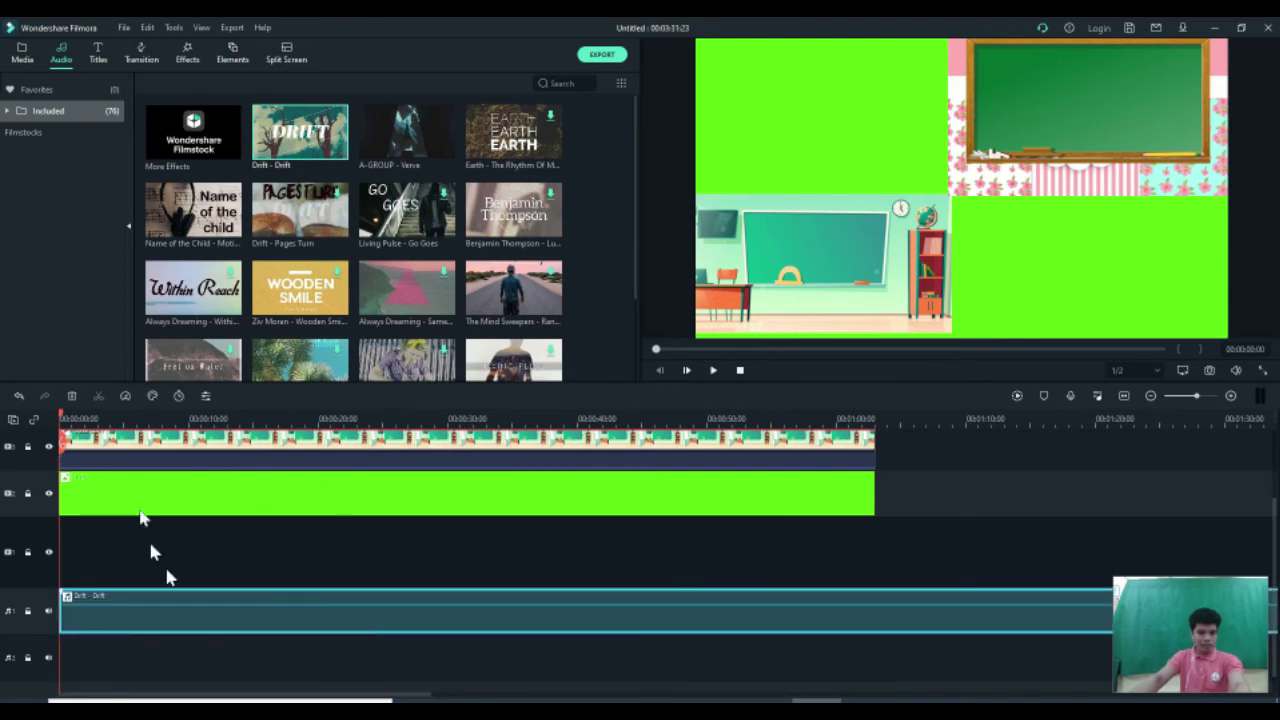
- Play the timeline while raising the Drift music's volume to 12 dB and lowering it partway again
key(space)
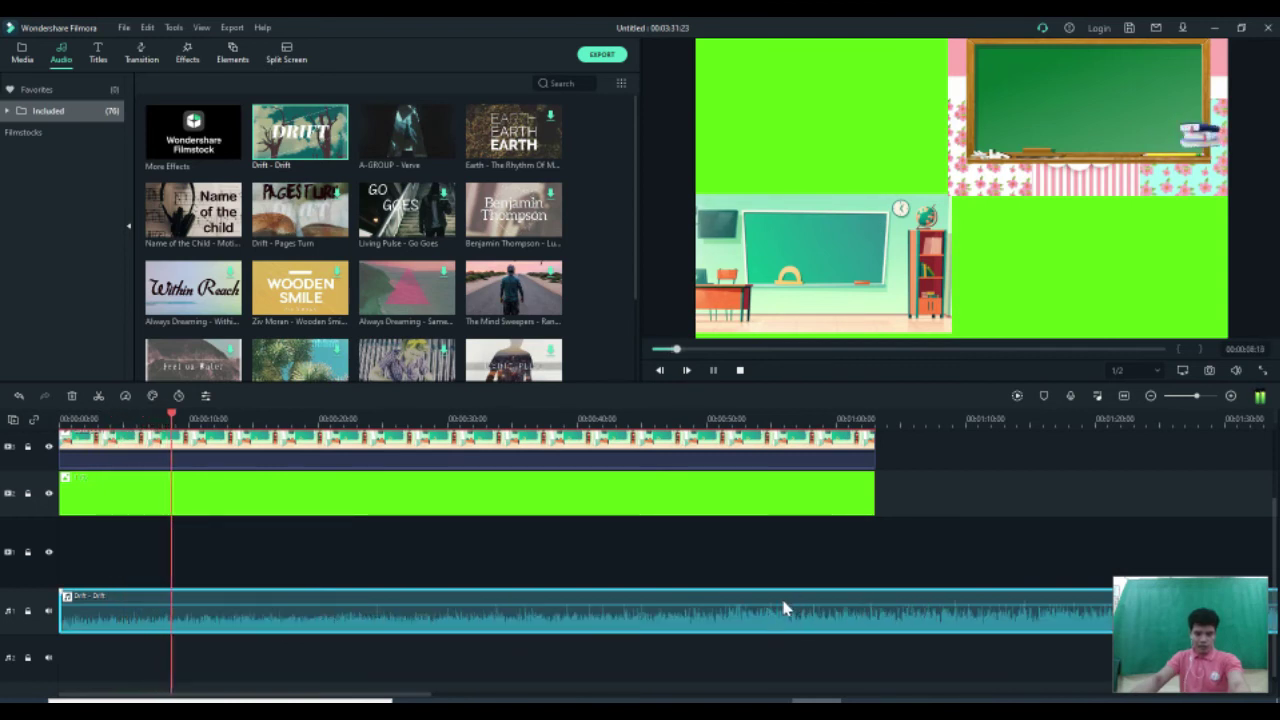
drag(511, 606, 516, 584)
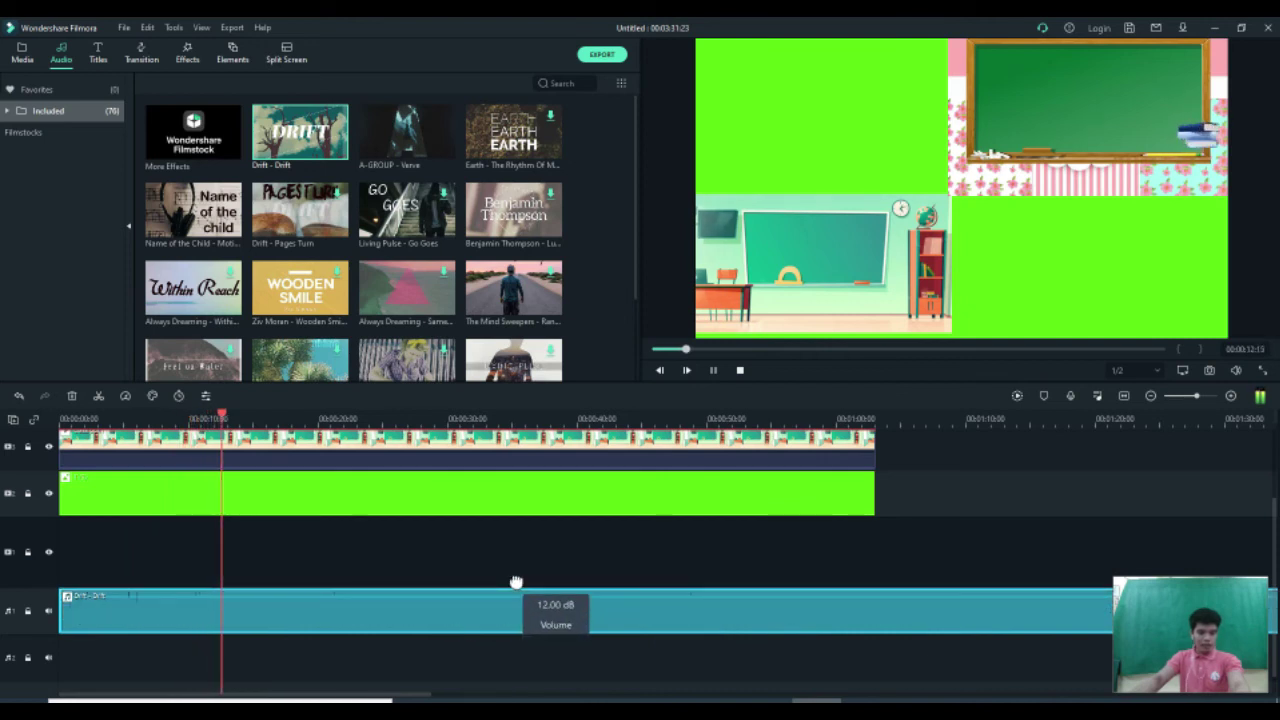
drag(516, 590, 521, 609)
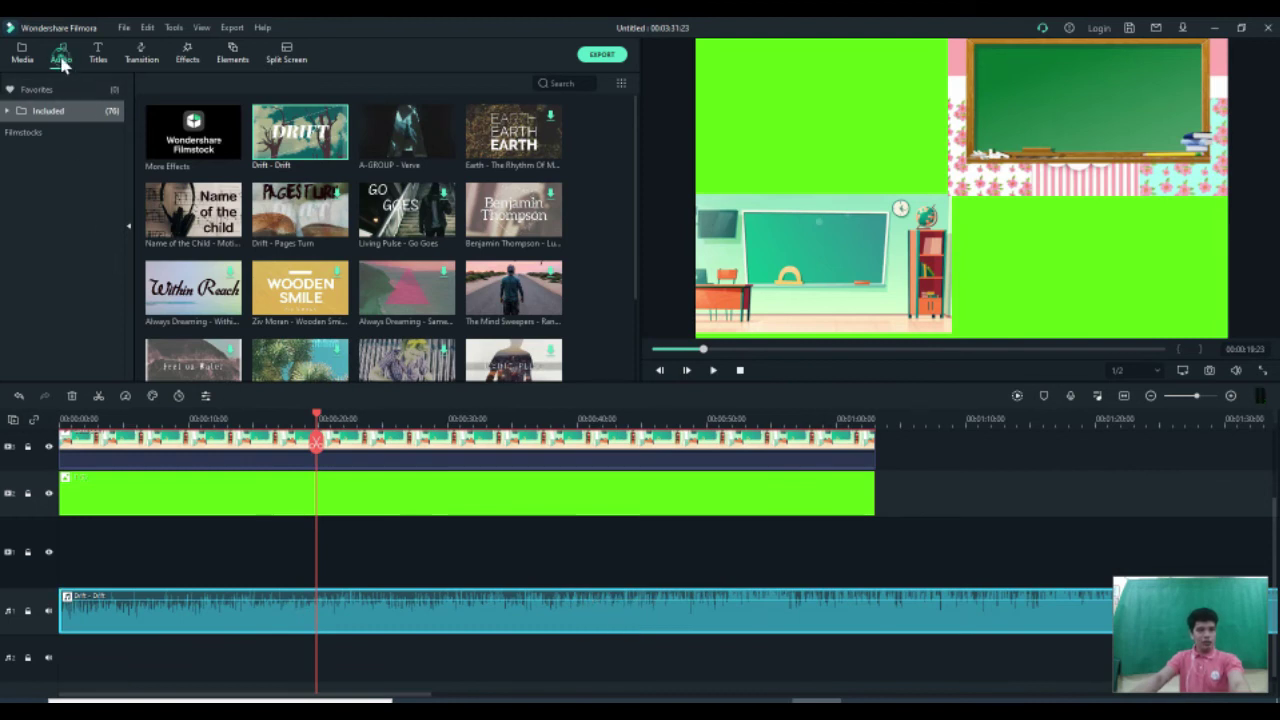
scroll(472, 568, up, 2)
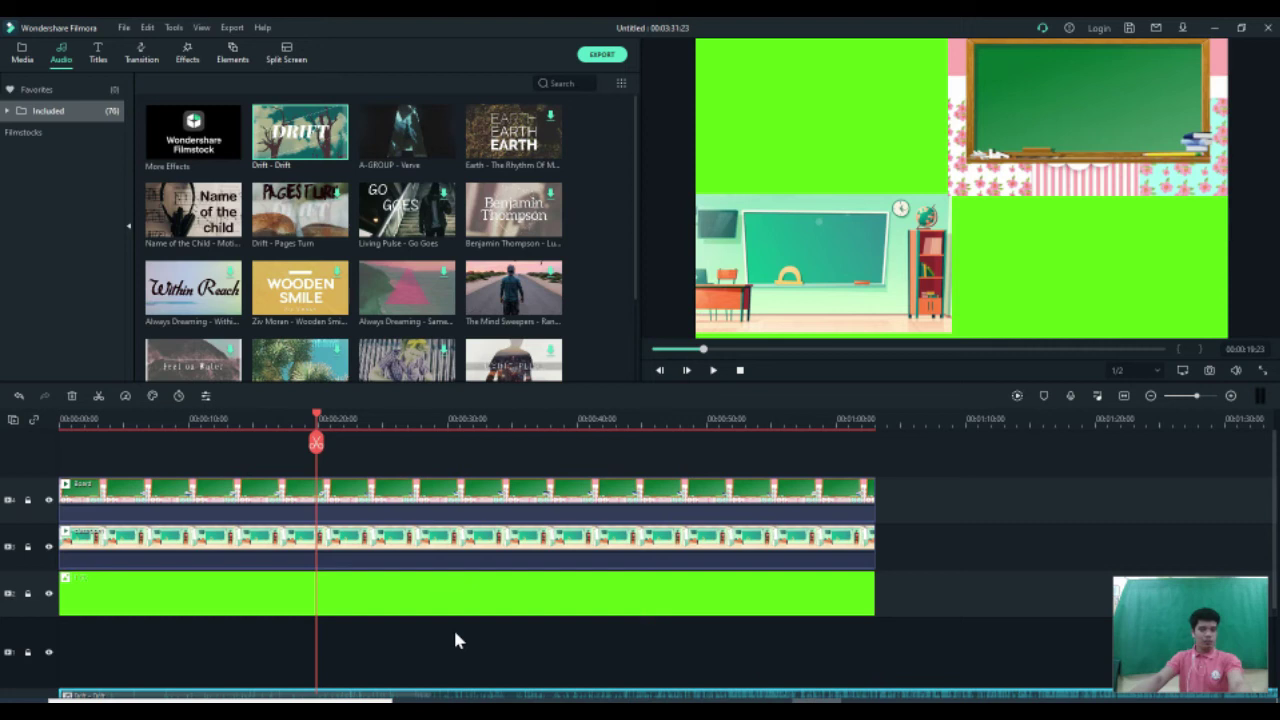
scroll(423, 660, down, 3)
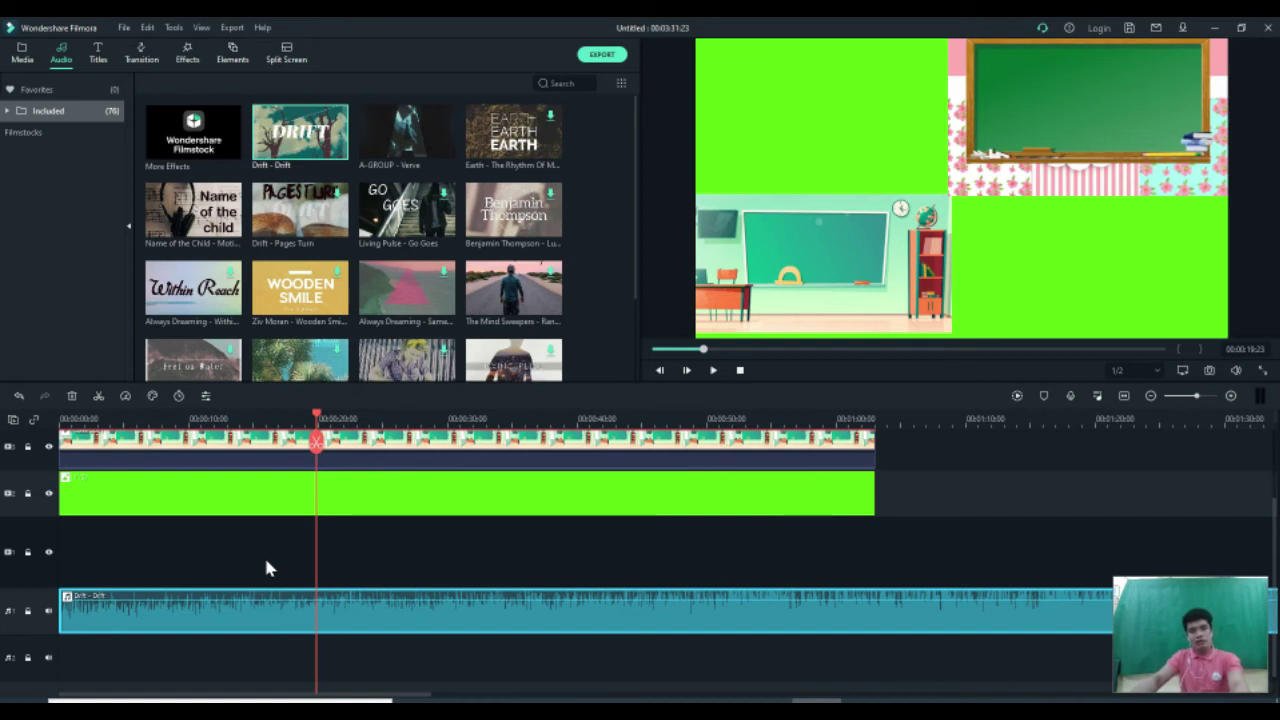
click(229, 558)
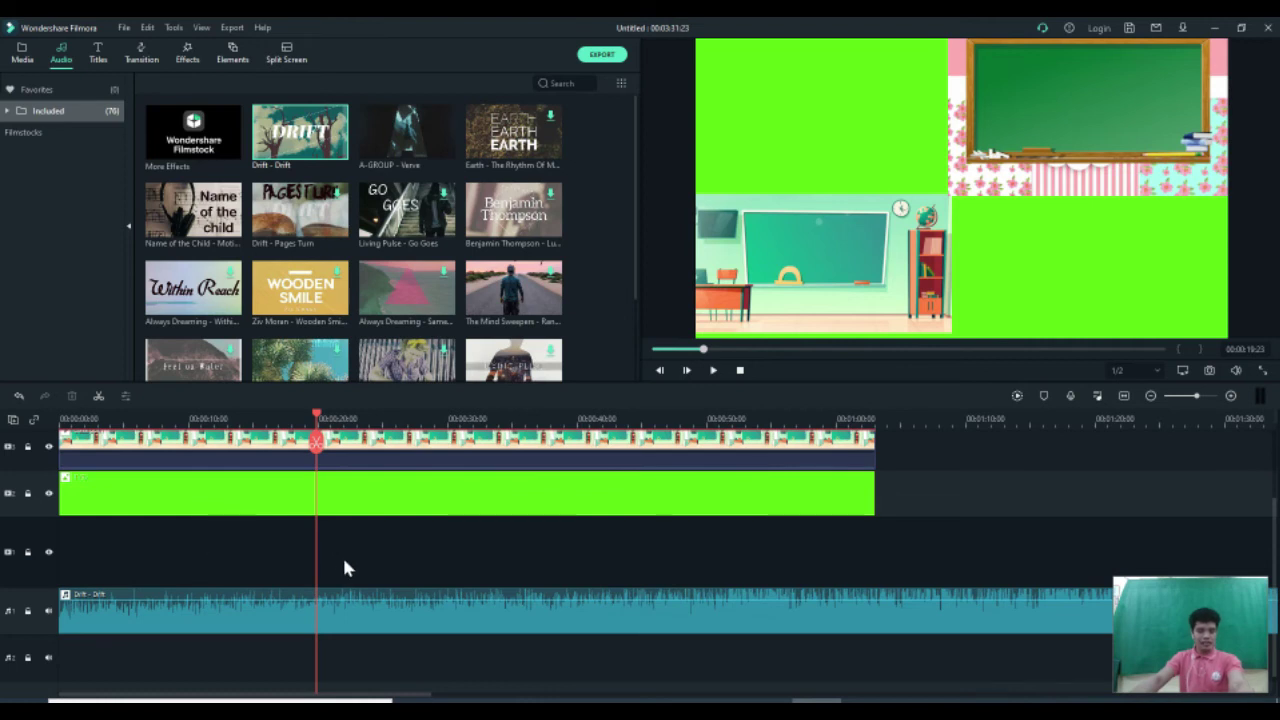
- Insert the Opener 11 title from the included openers at the timeline's start, ahead of the Board clip
click(107, 59)
scroll(297, 632, up, 2)
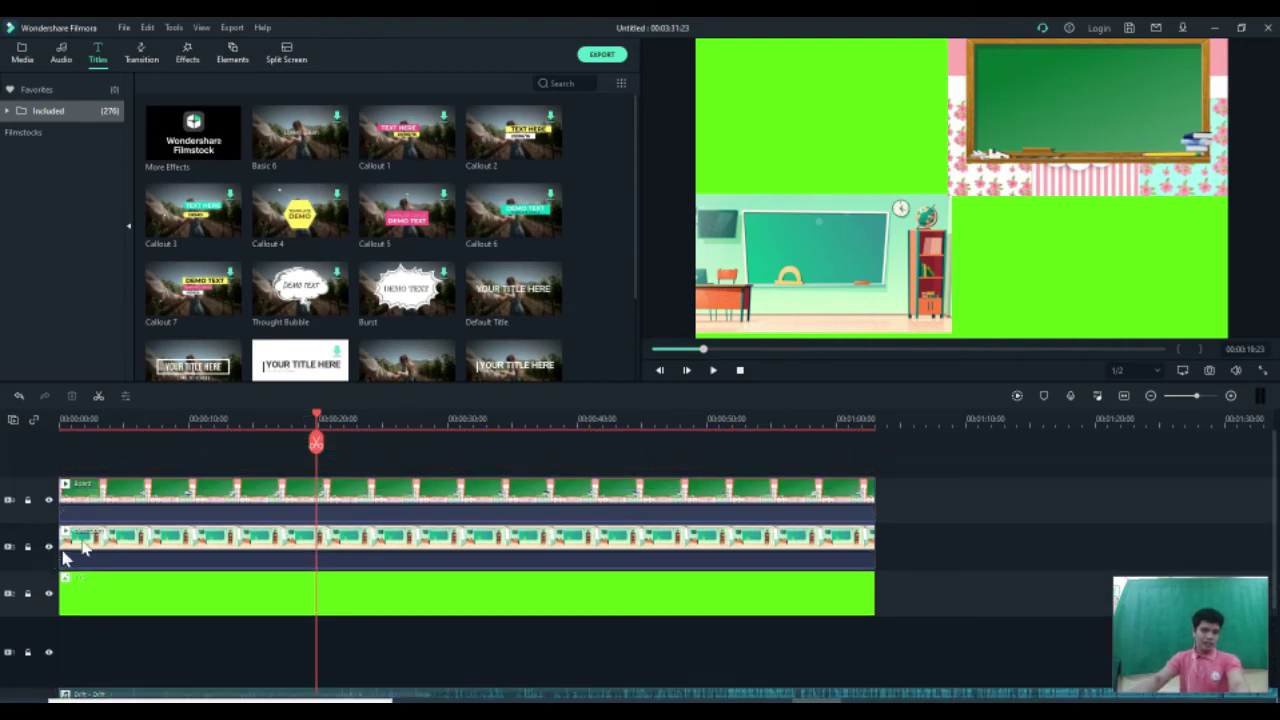
click(74, 111)
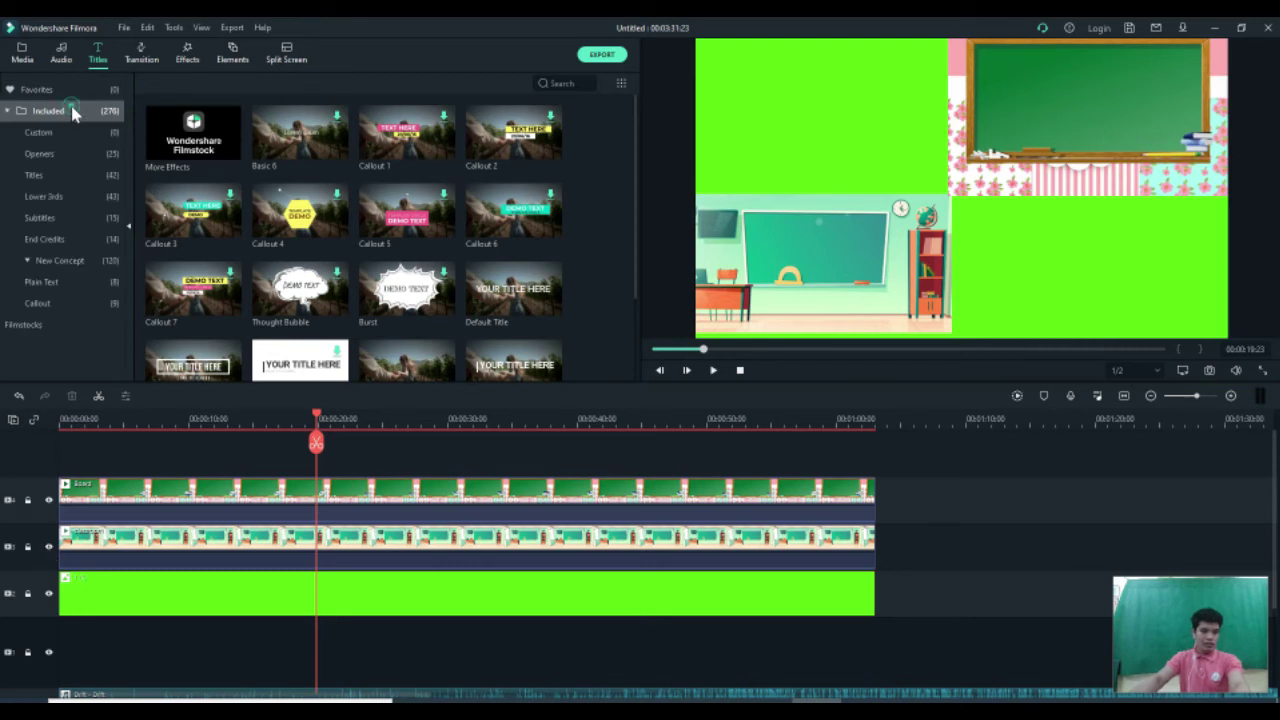
click(86, 156)
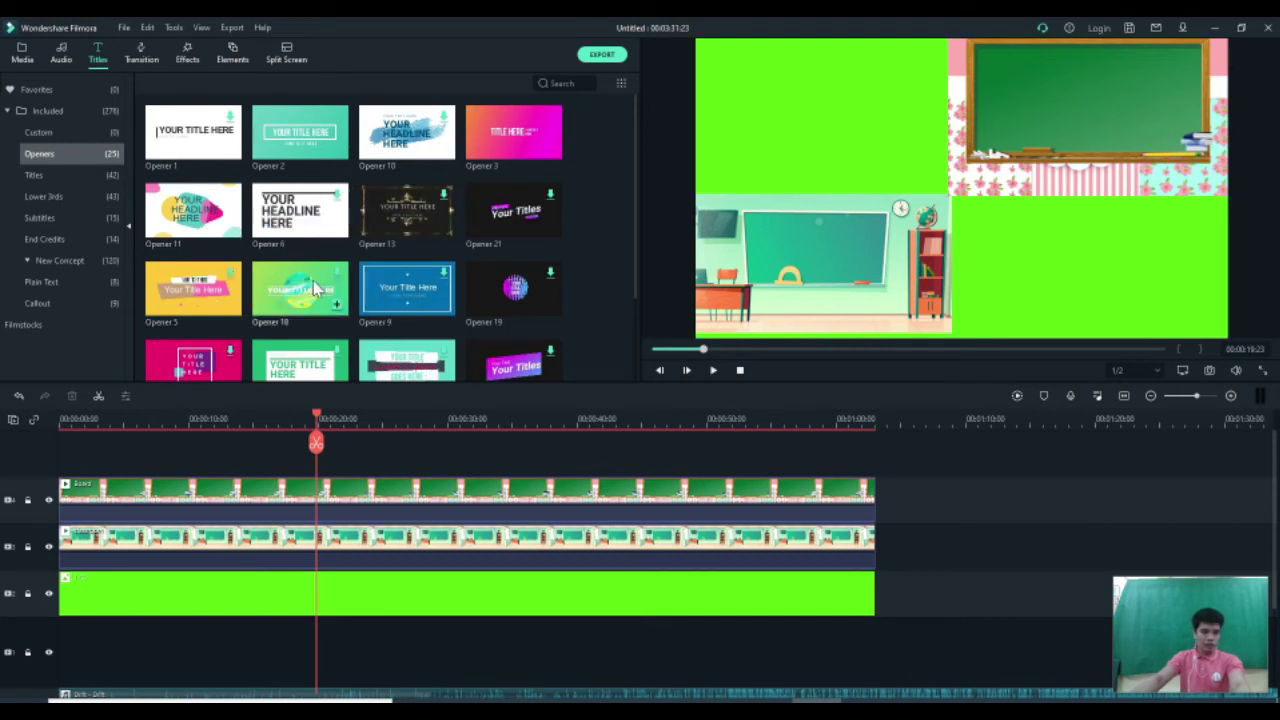
drag(213, 212, 60, 512)
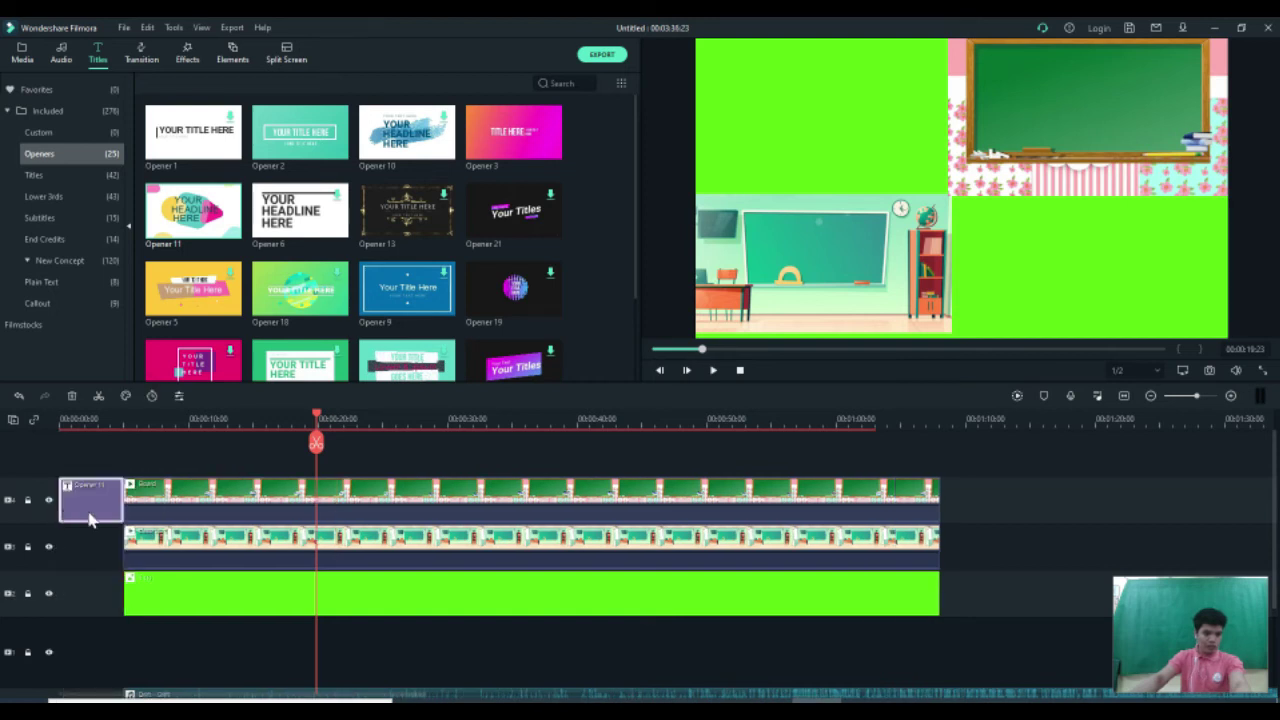
scroll(230, 560, down, 3)
scroll(226, 608, up, 3)
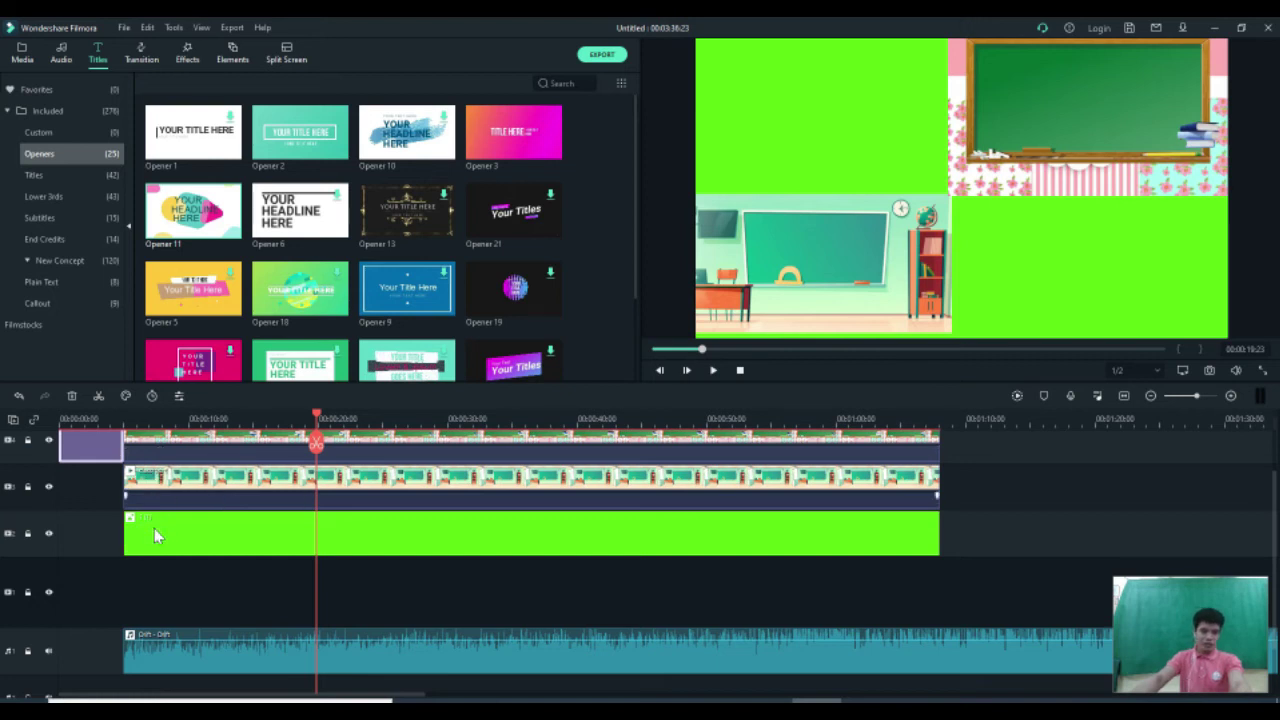
scroll(154, 536, up, 2)
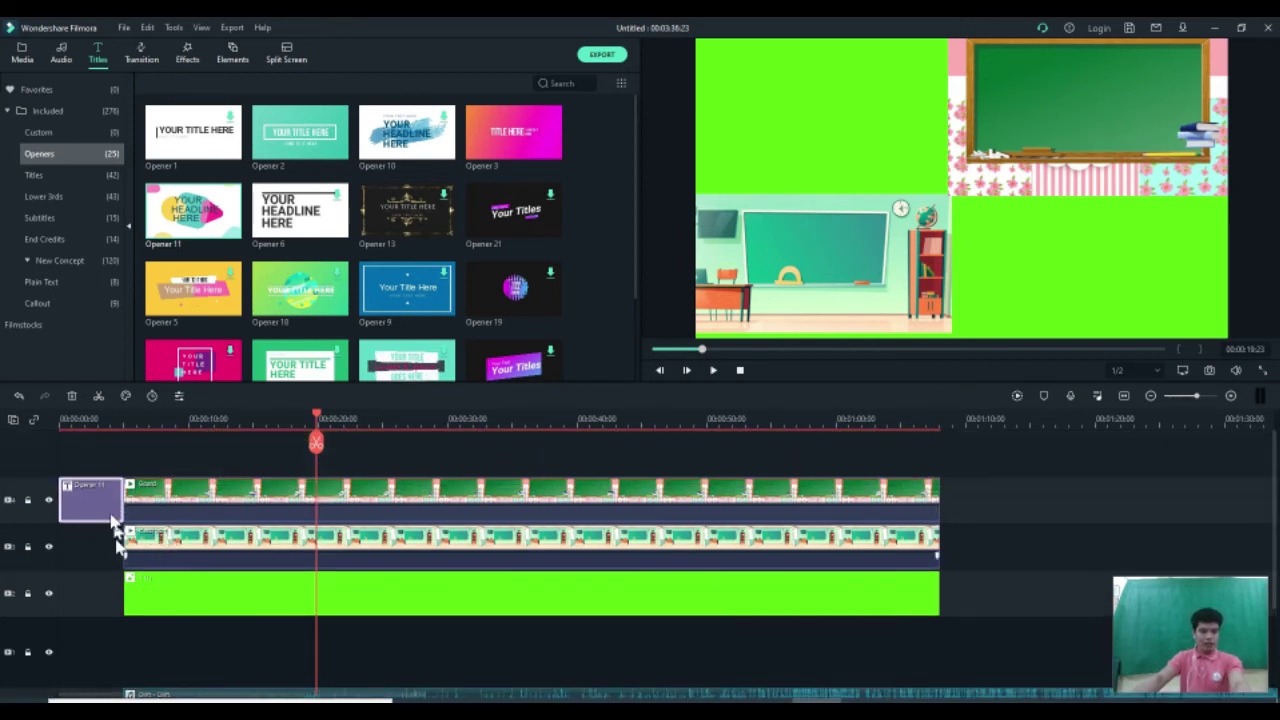
drag(97, 543, 100, 510)
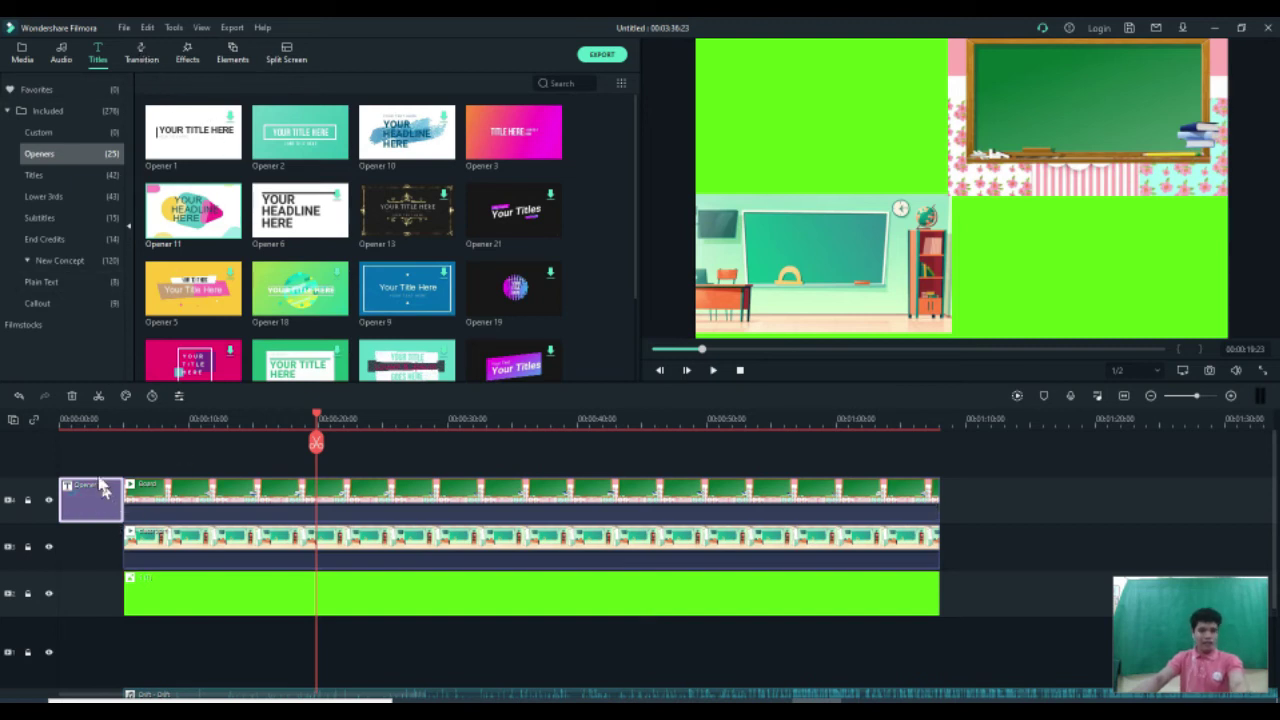
- Preview Opener 11 at 00:00:01:14, open it for text editing and select its three text lines in turn
click(78, 420)
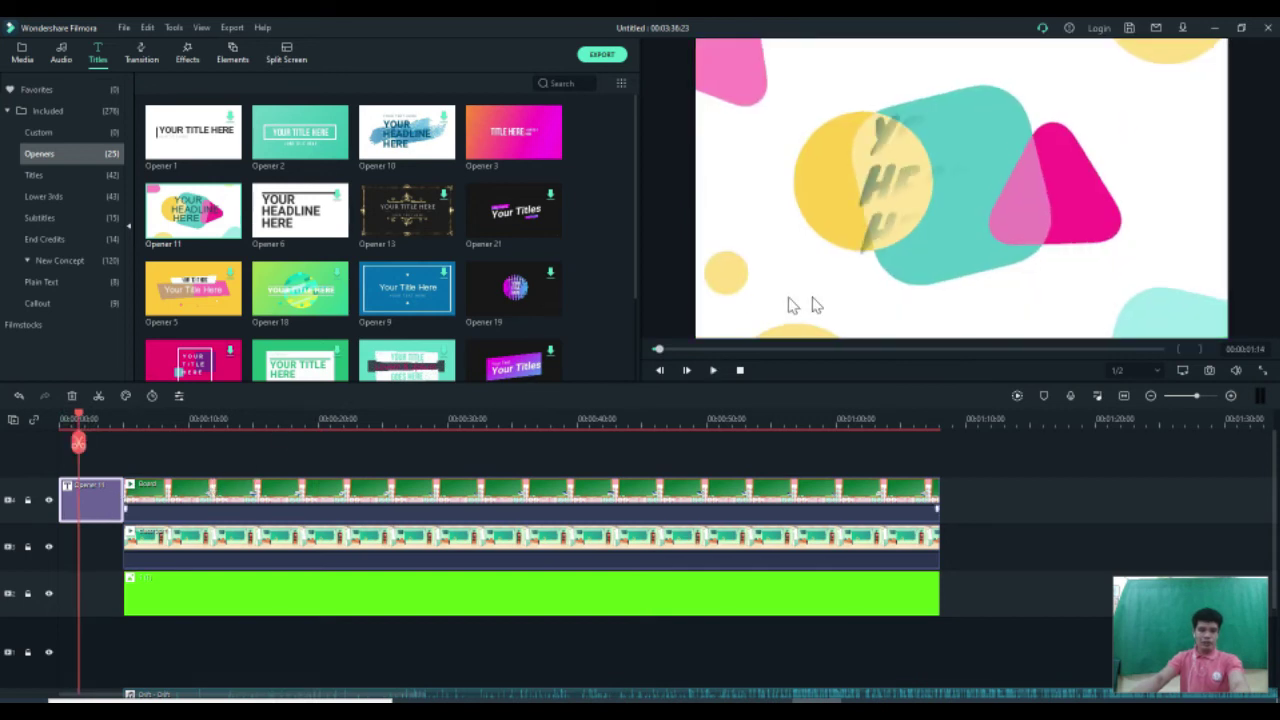
double_click(92, 505)
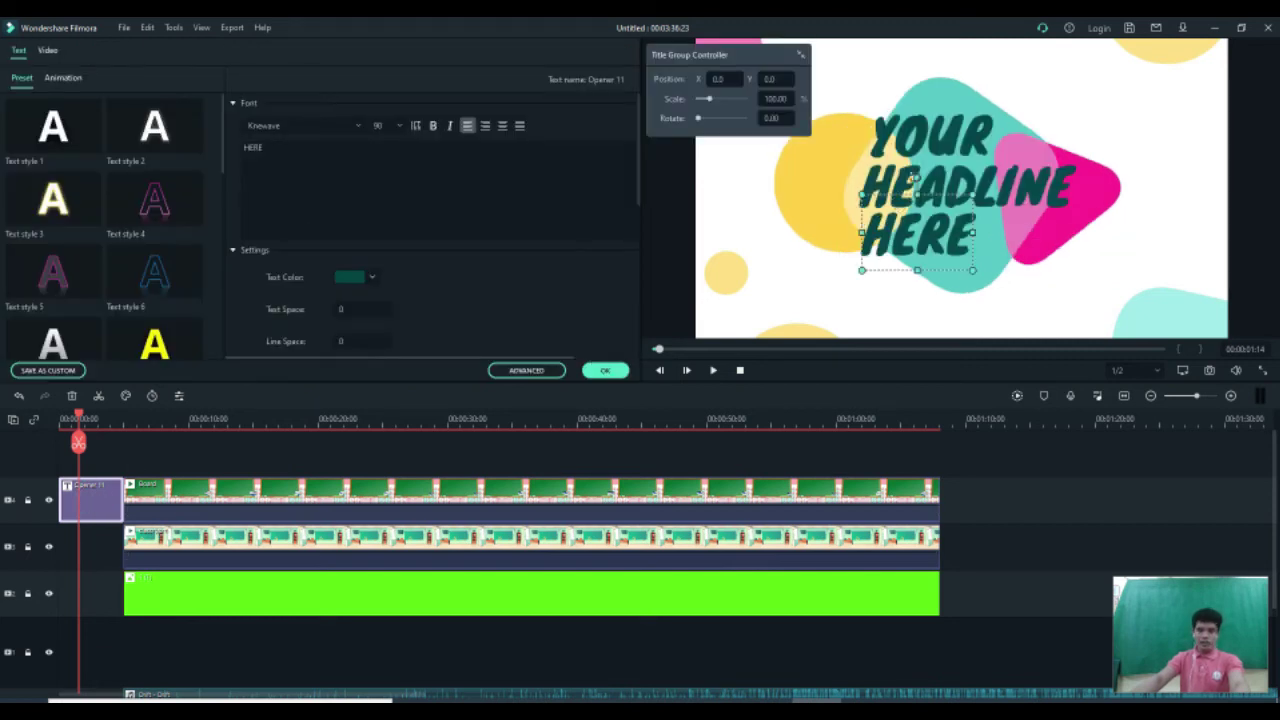
click(925, 142)
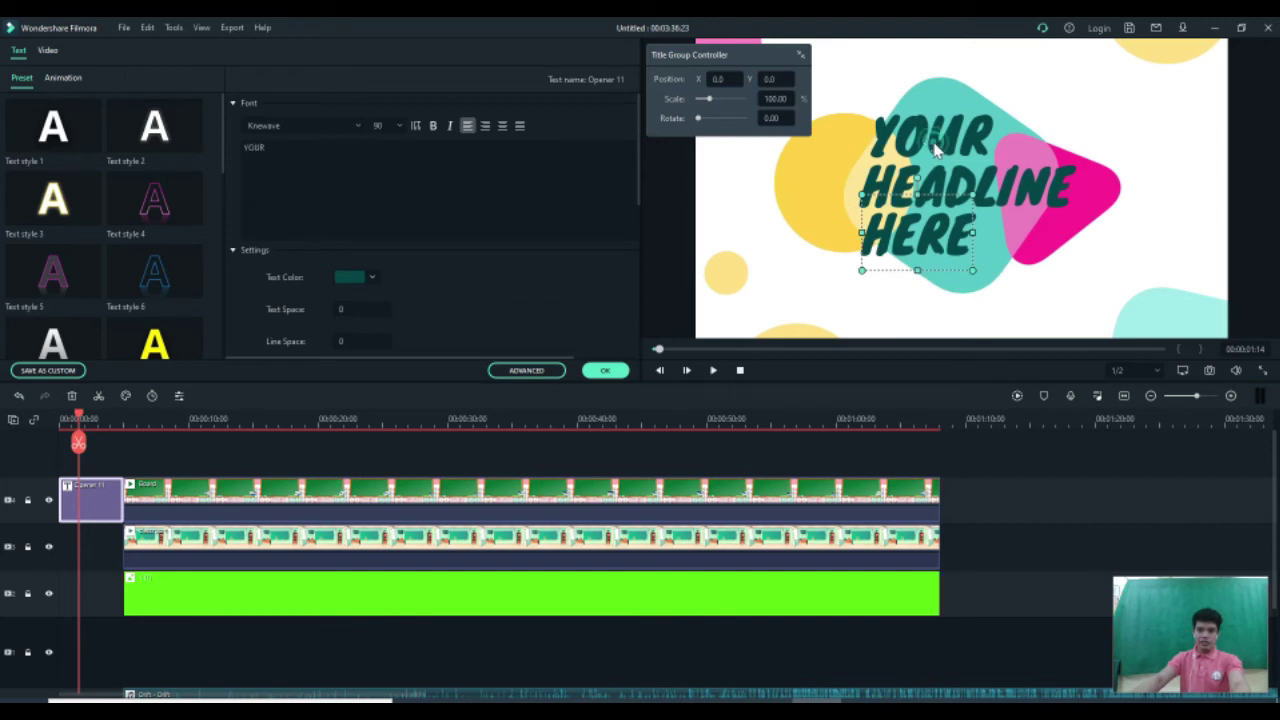
click(995, 188)
click(941, 245)
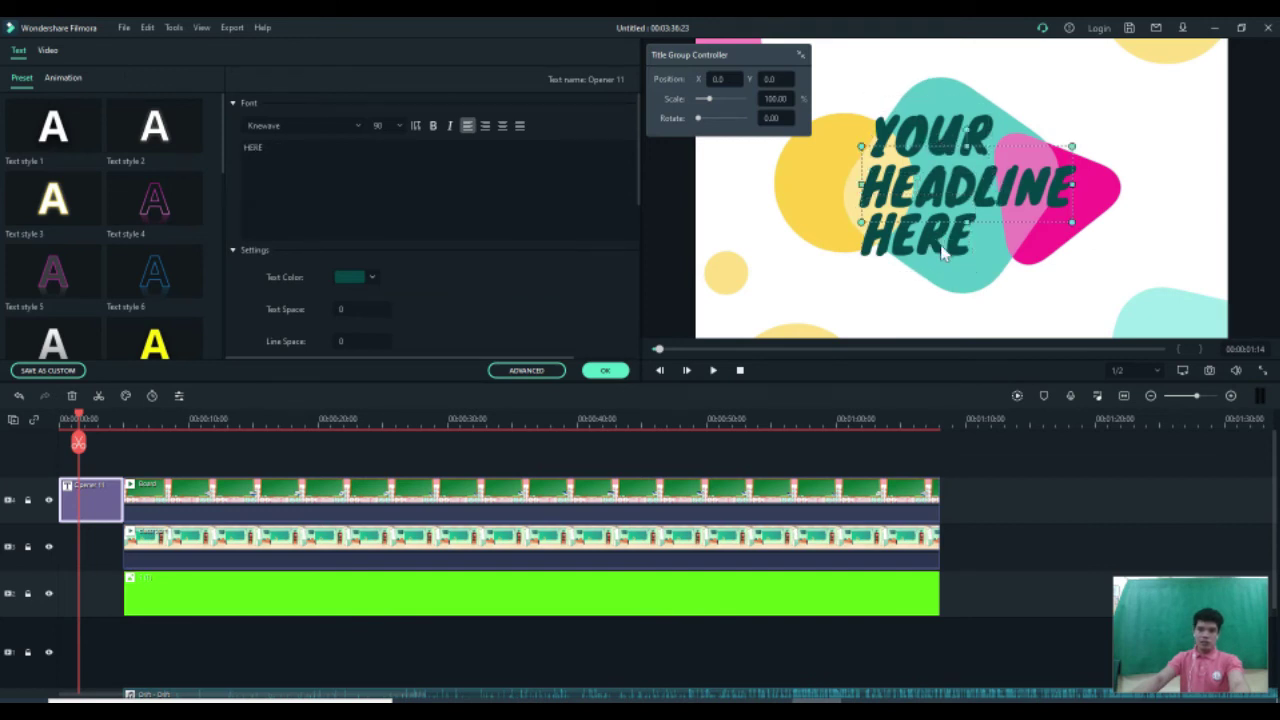
- Replace the opener's first text line, YOUR, with MY in capitals
click(930, 142)
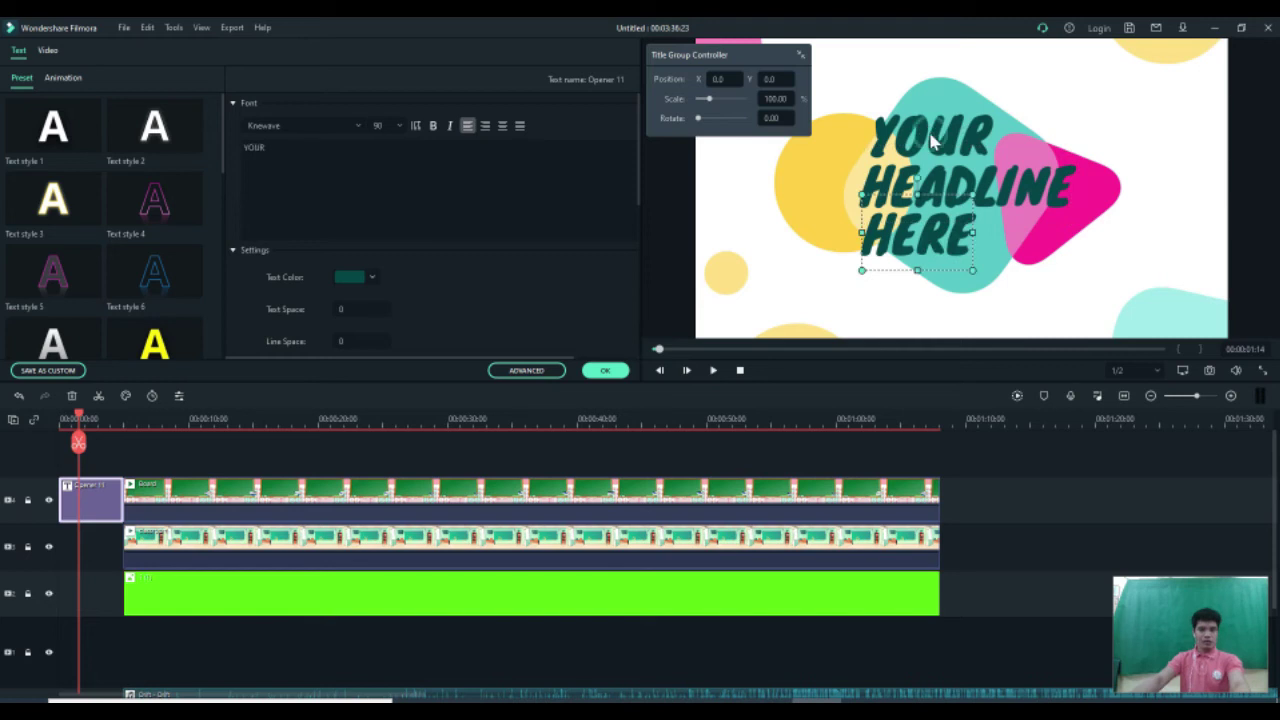
click(265, 147)
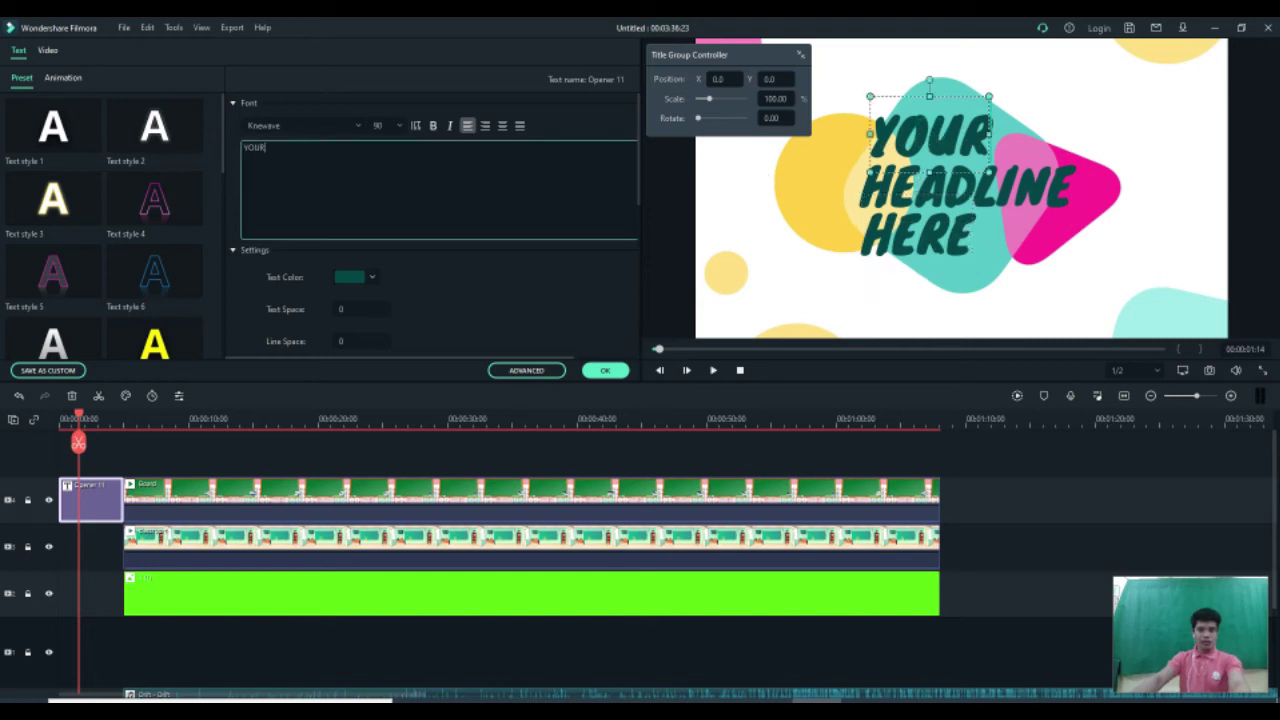
key(ctrl+a)
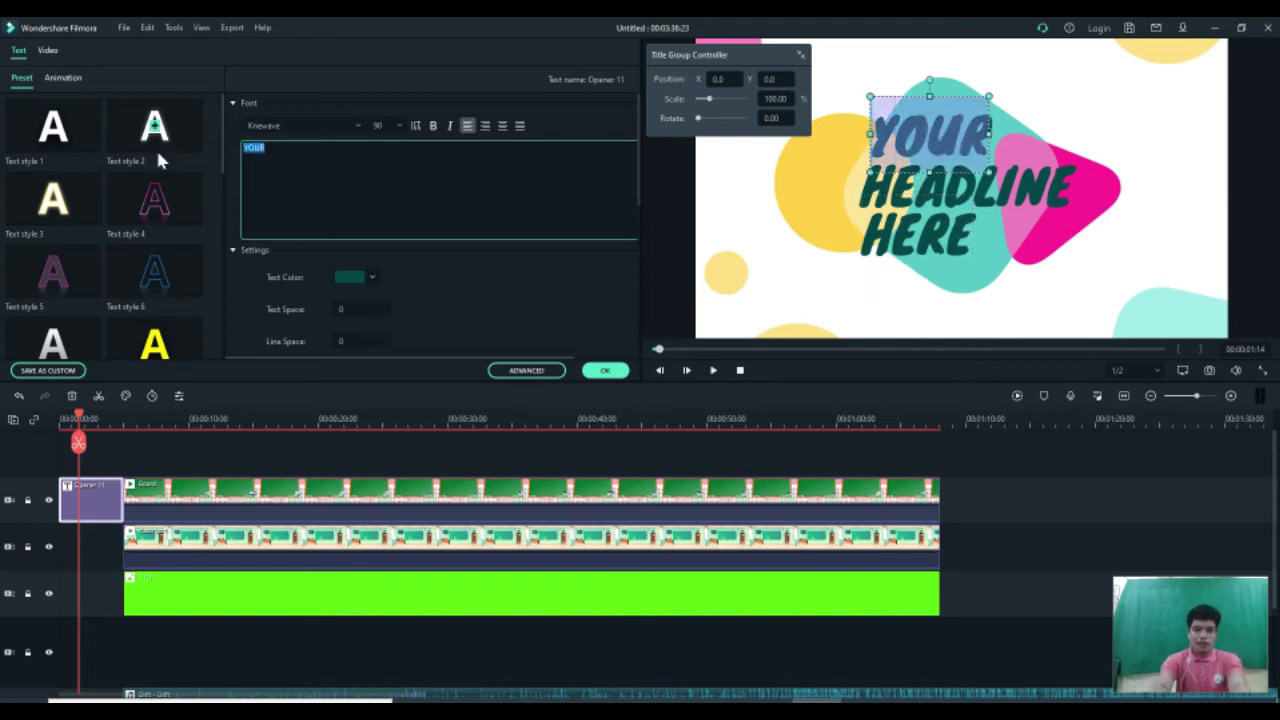
text(my)
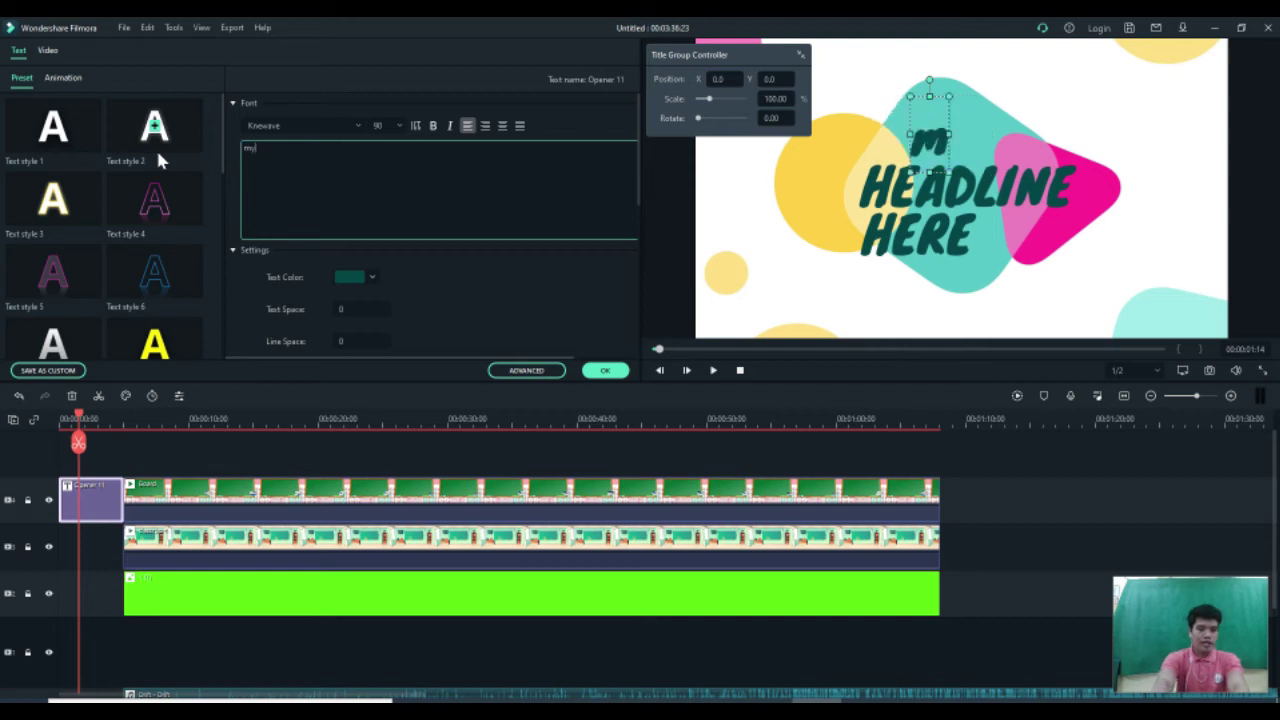
key(BackSpace)
key(BackSpace)
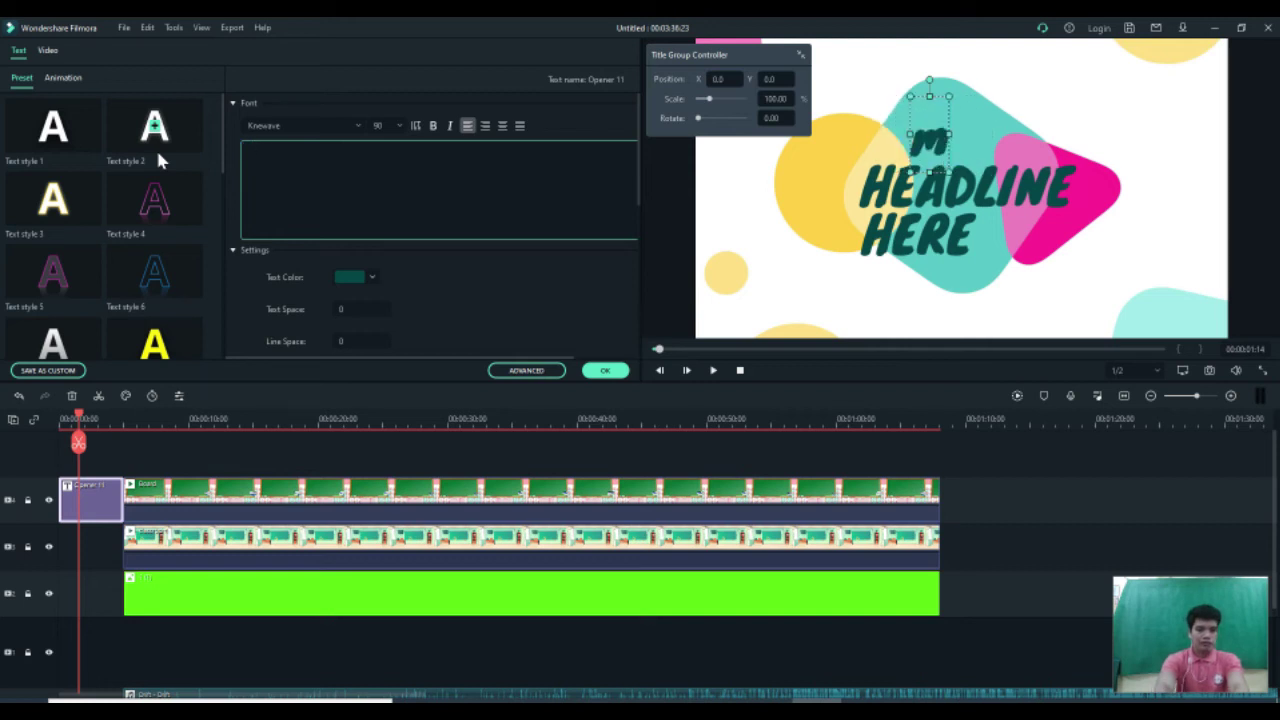
text(MY)
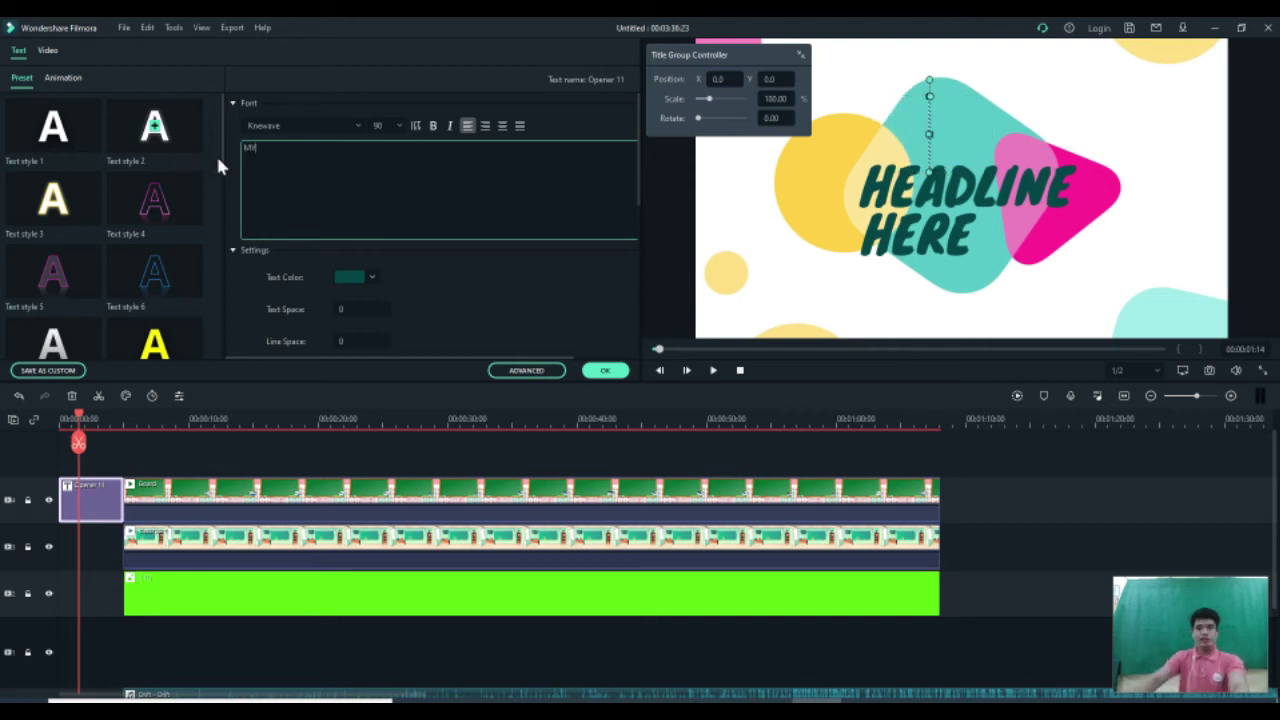
- Replace the opener's middle text line, HEADLINE, with VIDEO
click(948, 197)
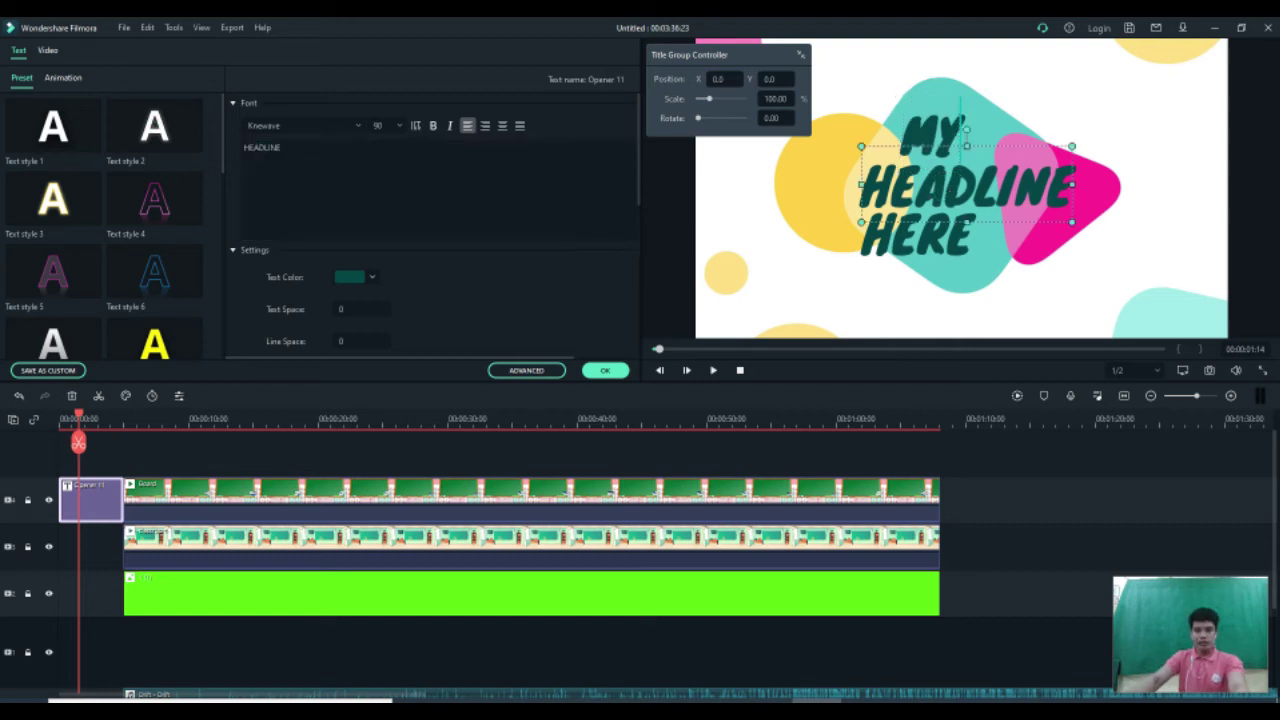
click(316, 147)
drag(316, 147, 240, 147)
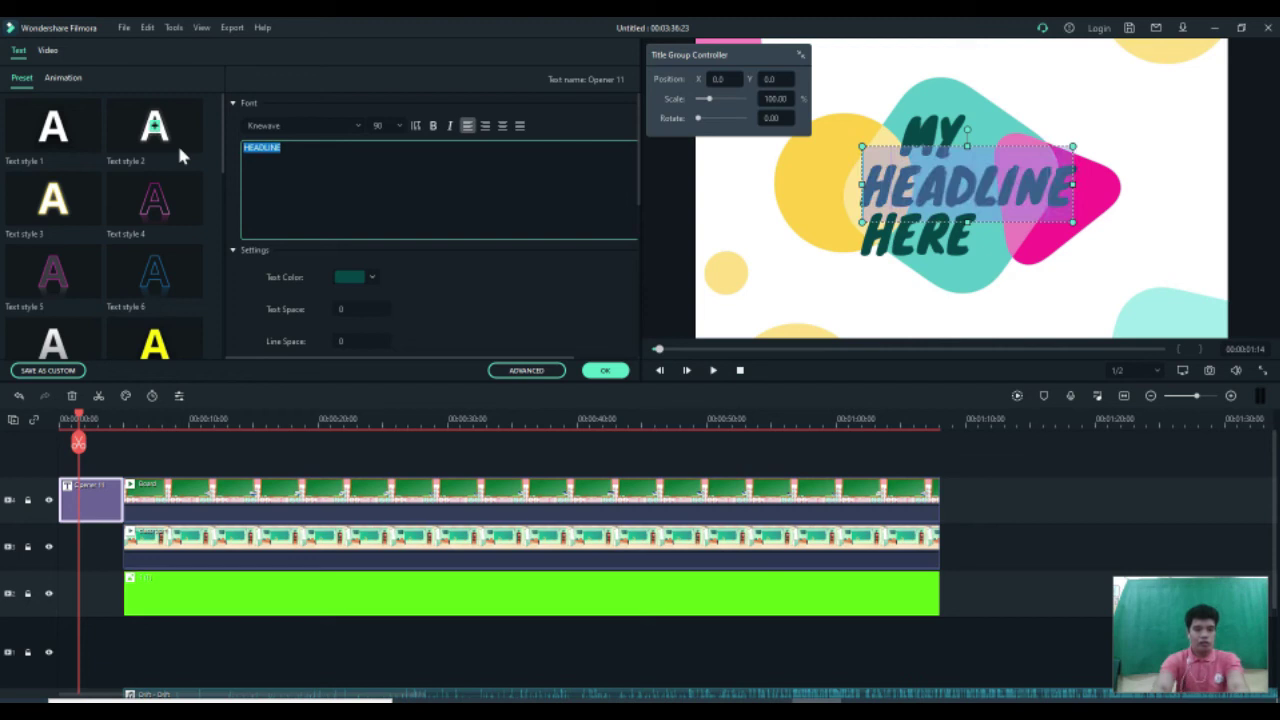
text(VIDEO)
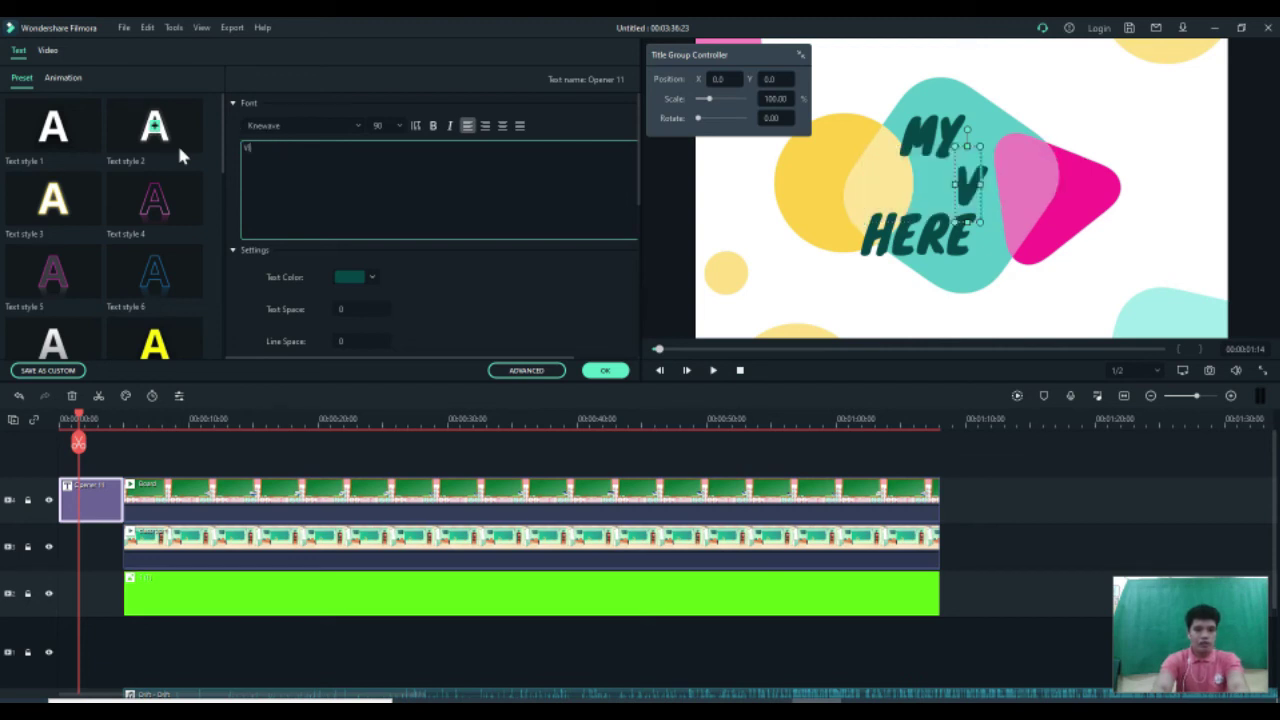
- Replace the opener's last text line, HERE, with TUTORIAL
click(880, 236)
click(314, 151)
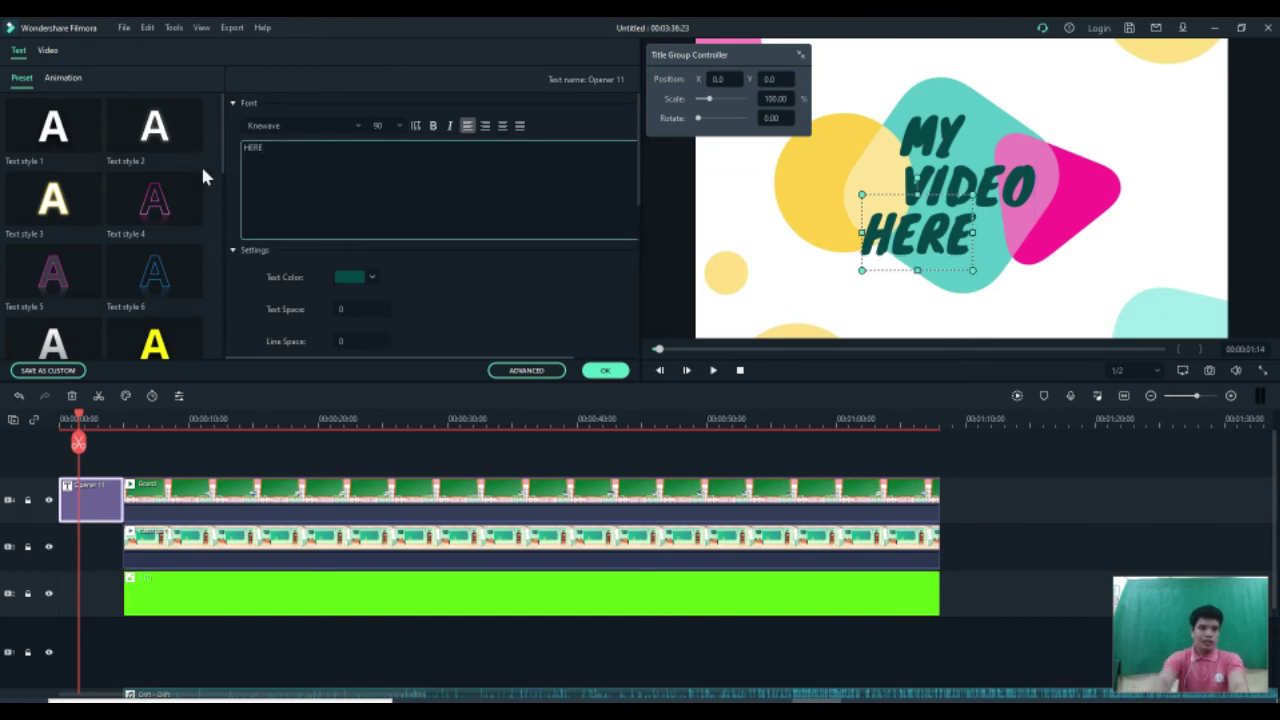
key(BackSpace)
key(BackSpace)
key(BackSpace)
key(BackSpace)
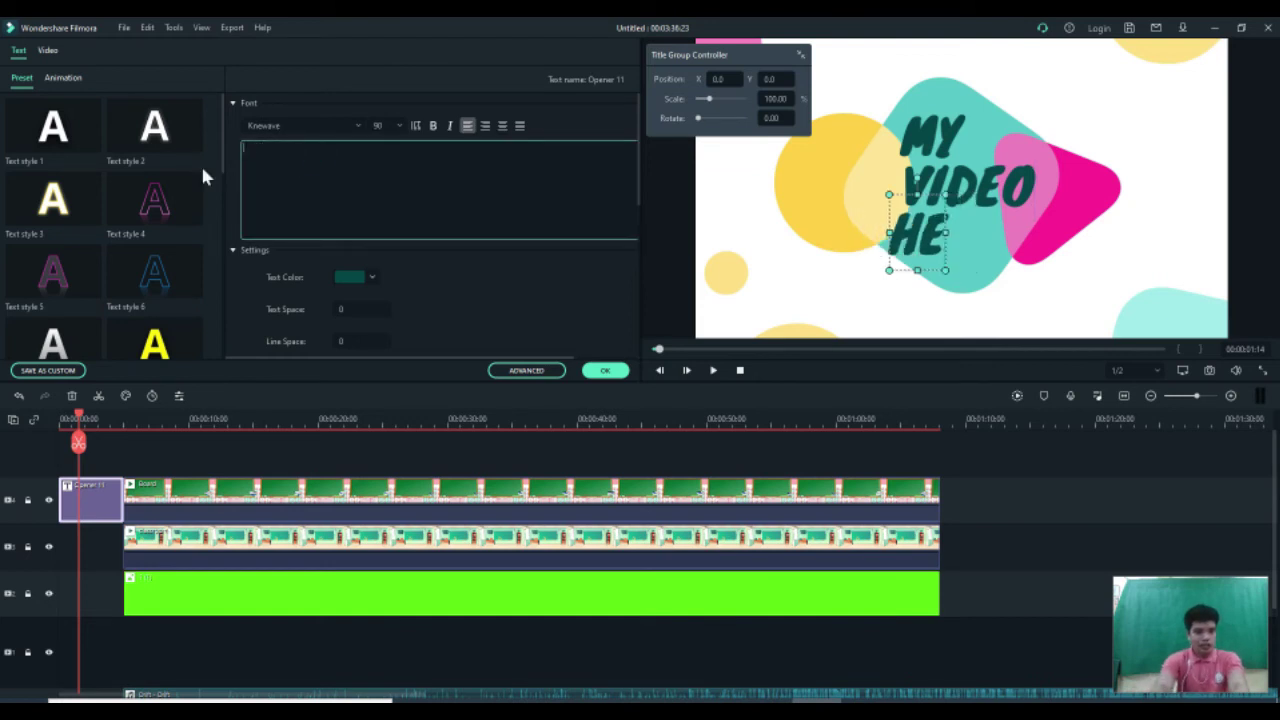
text(TUT)
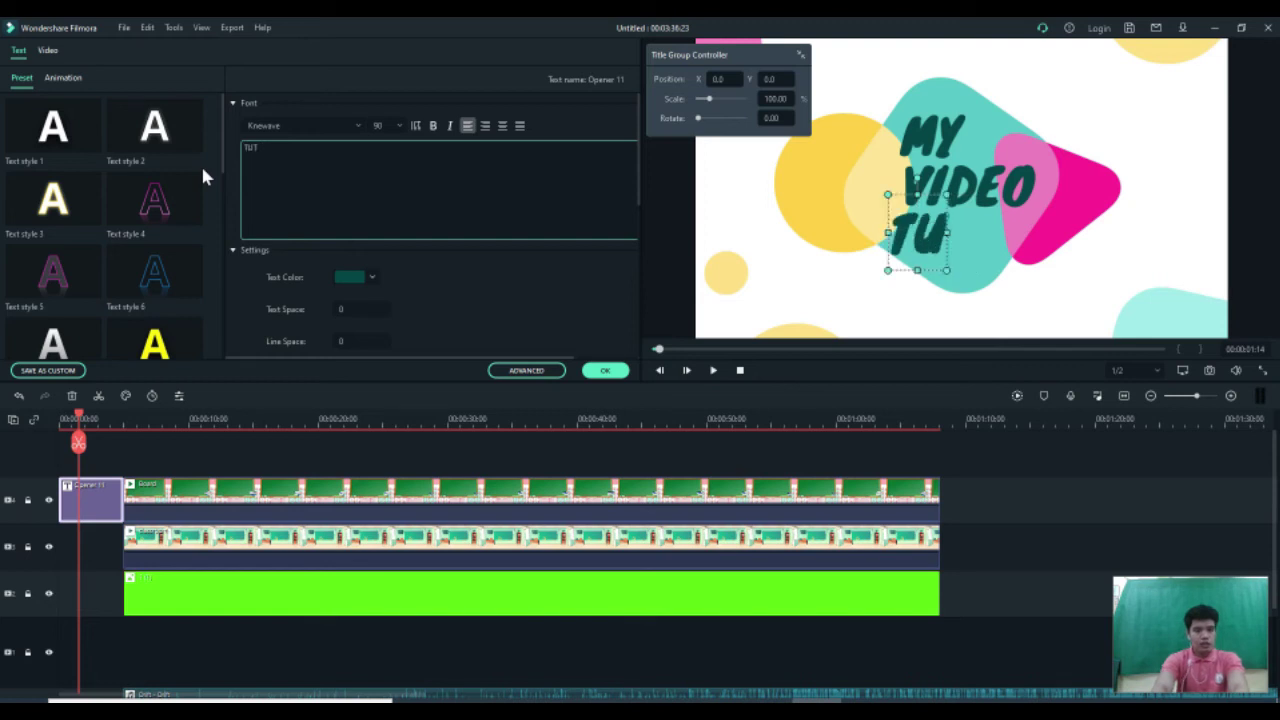
text(ORIAL)
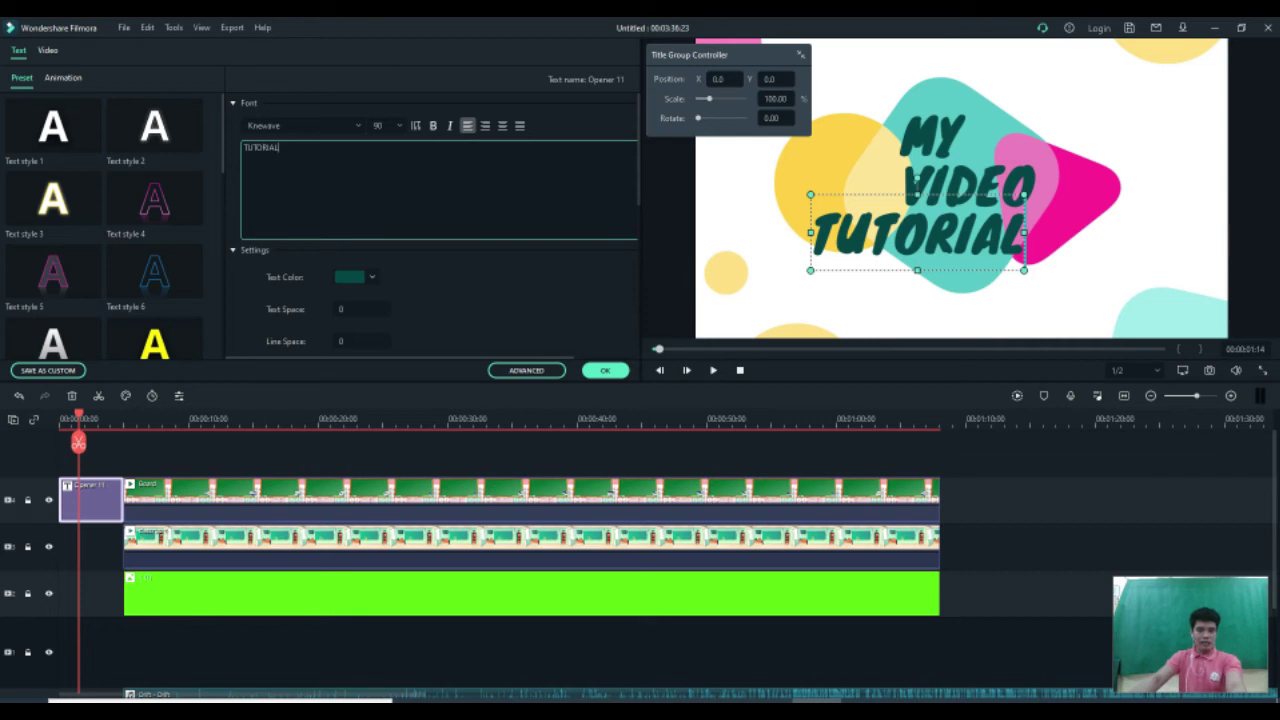
- Review the font, size, animation and preset options for the opener's TUTORIAL line and accept the title edits
click(331, 126)
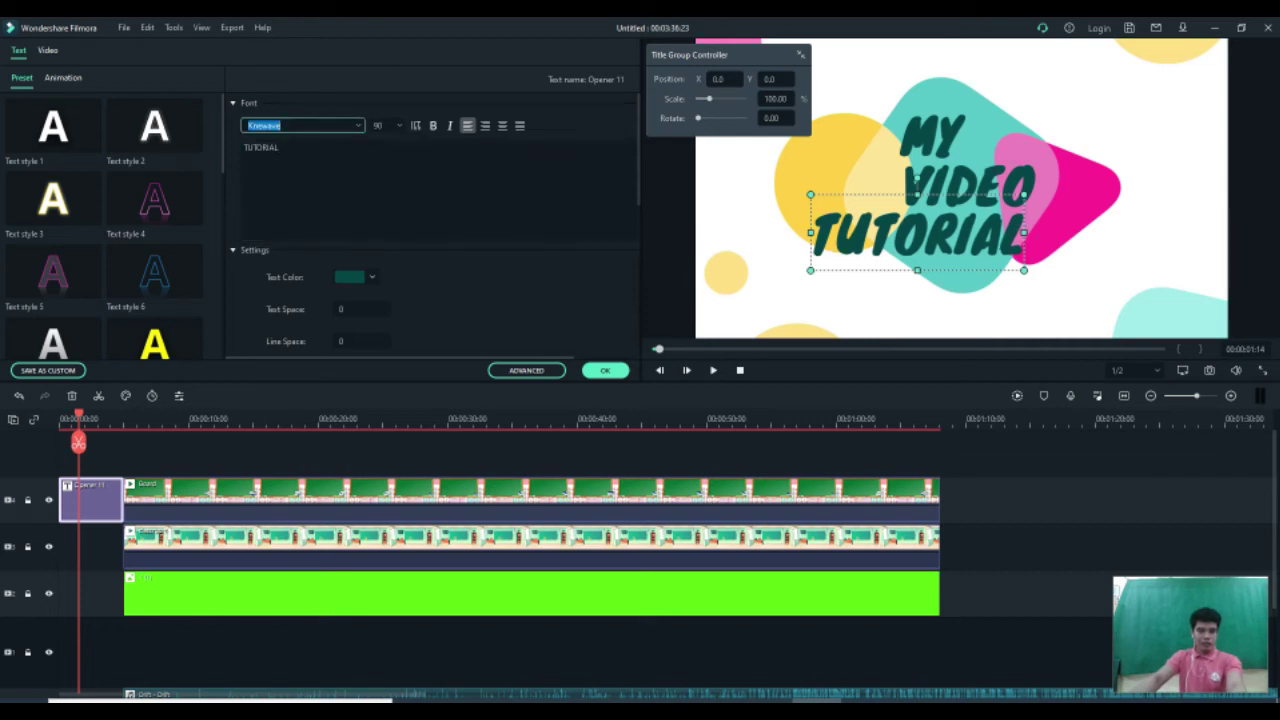
click(380, 126)
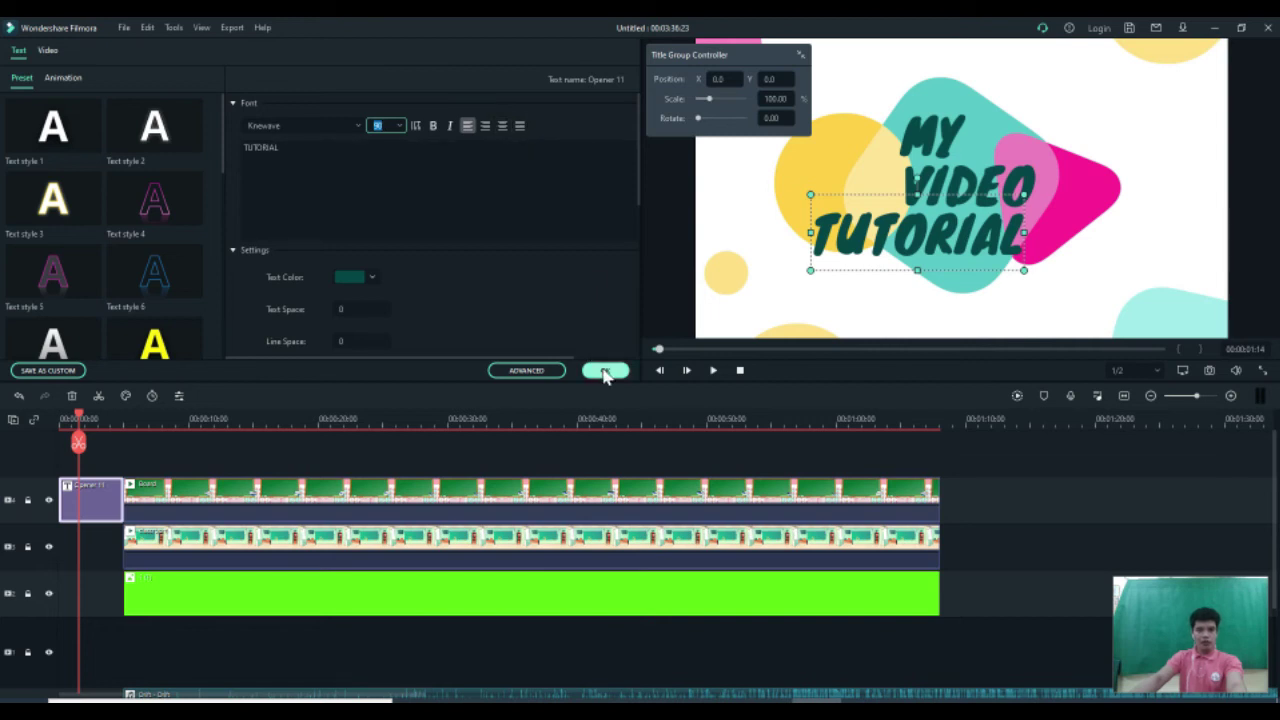
click(62, 80)
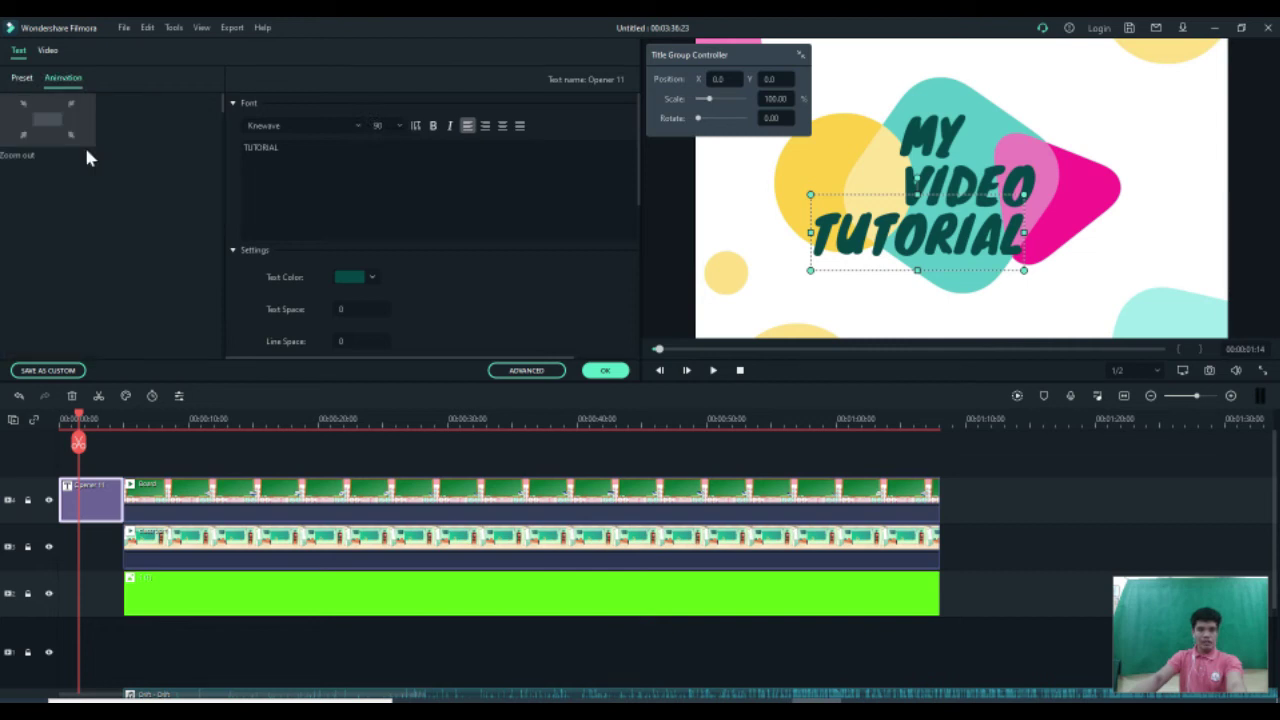
scroll(147, 255, down, 3)
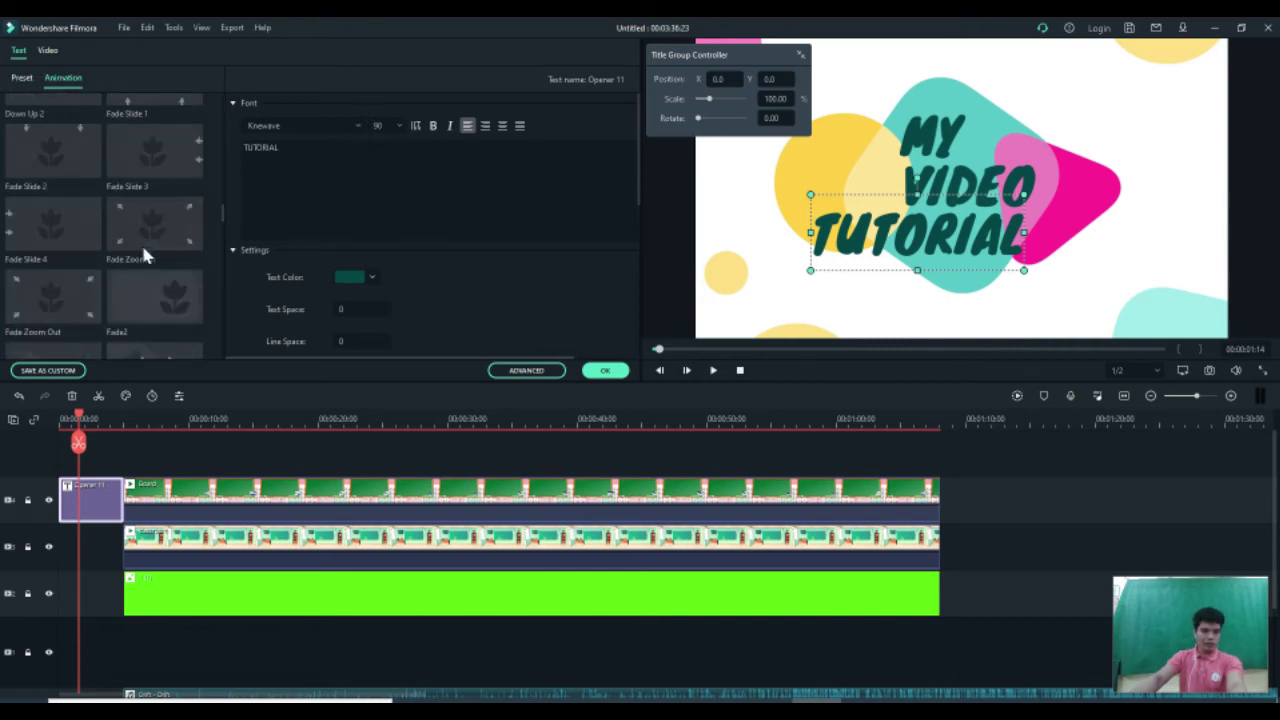
click(30, 84)
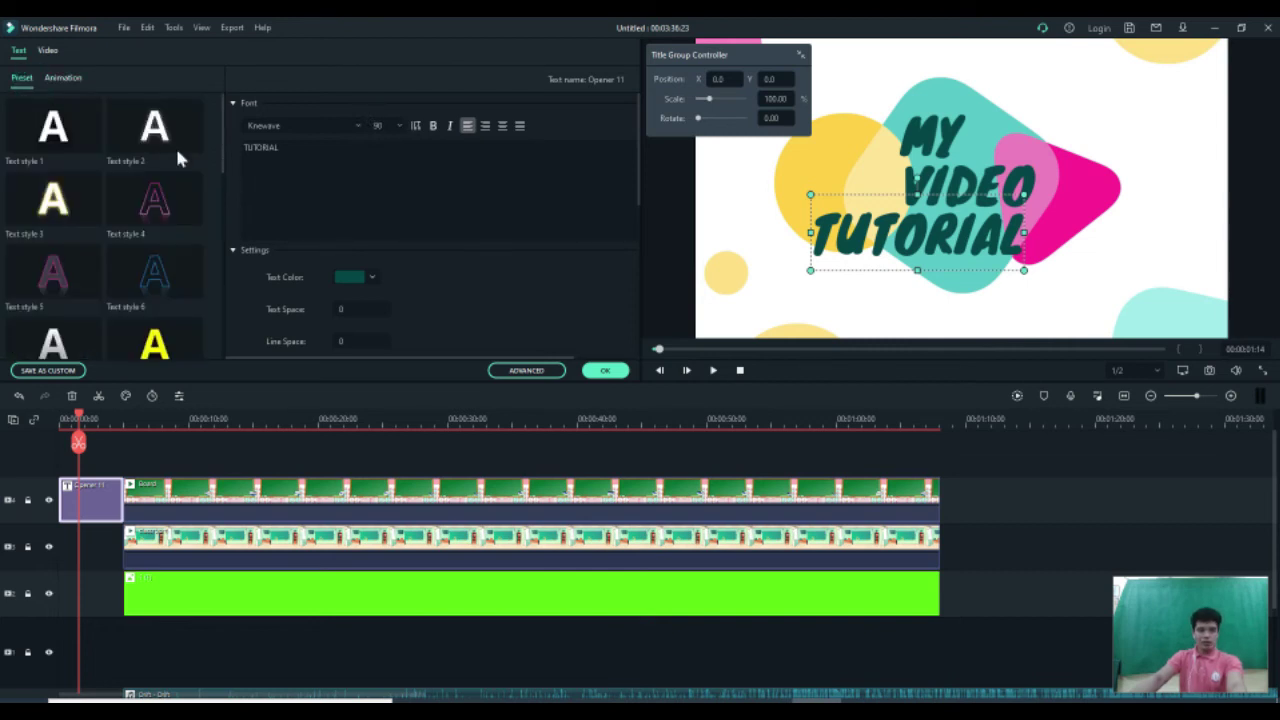
click(606, 372)
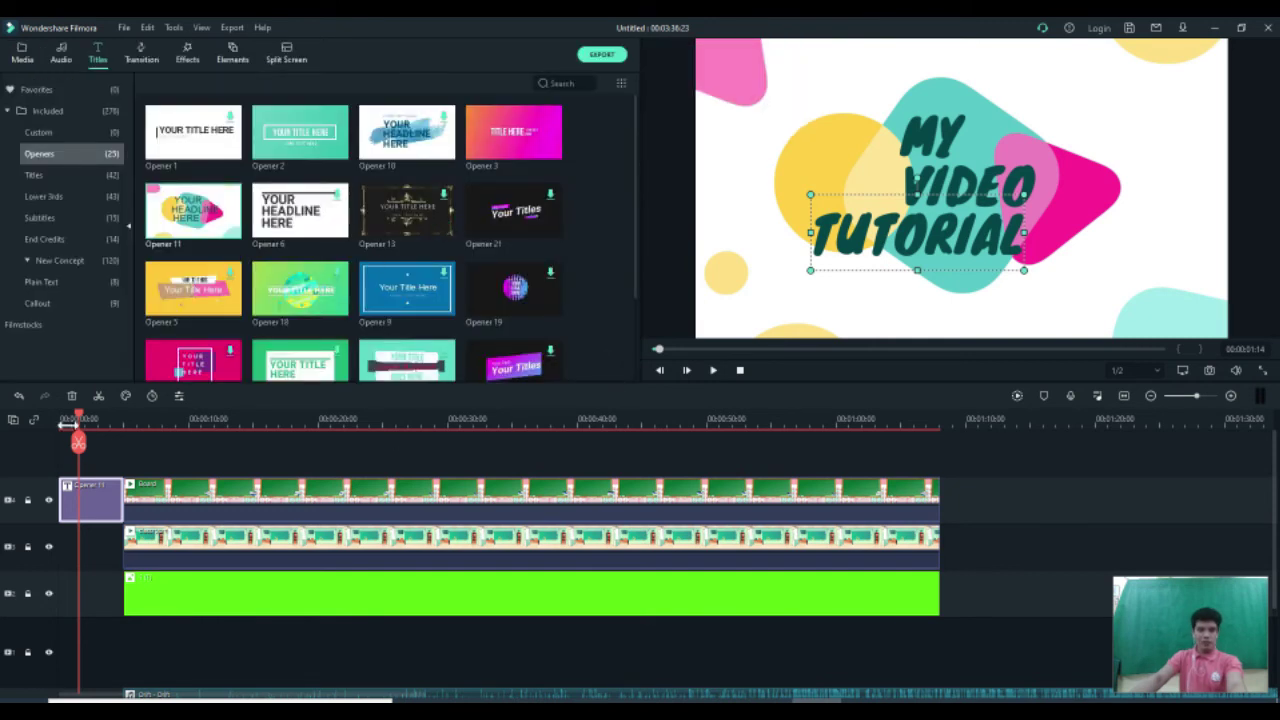
- Play back the edited opener from near its beginning to check the new text
drag(78, 440, 65, 440)
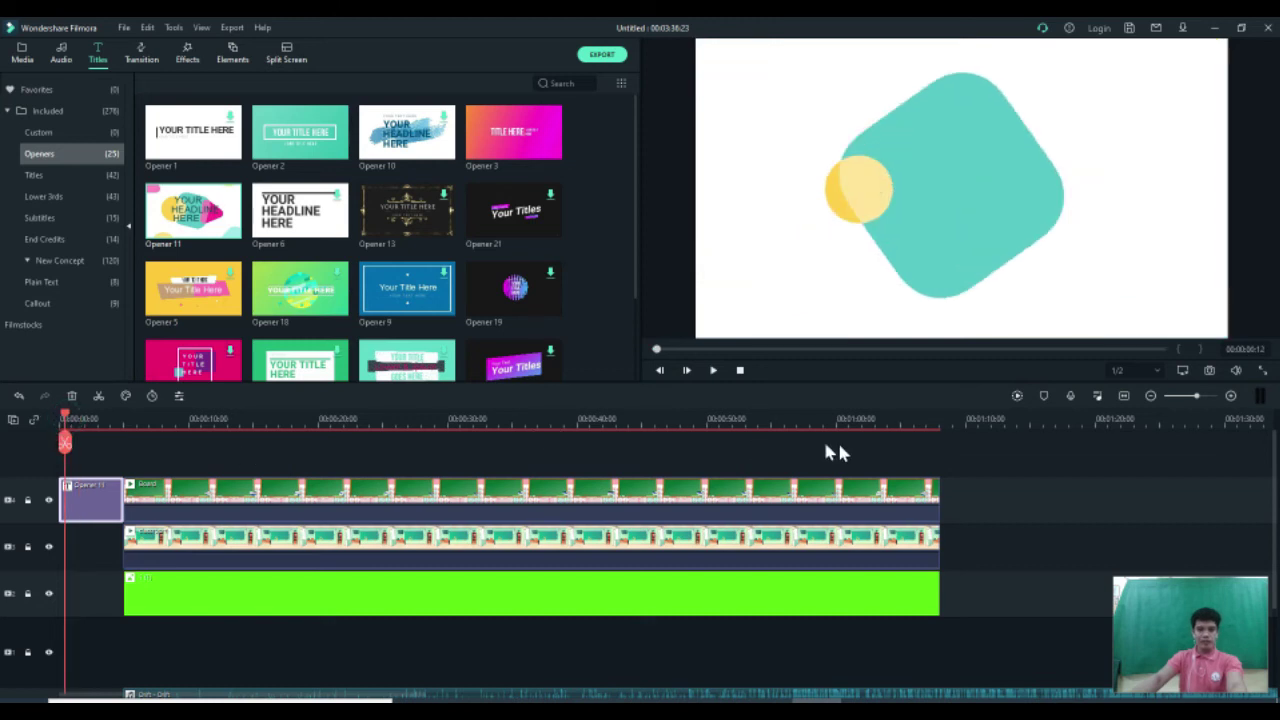
key(space)
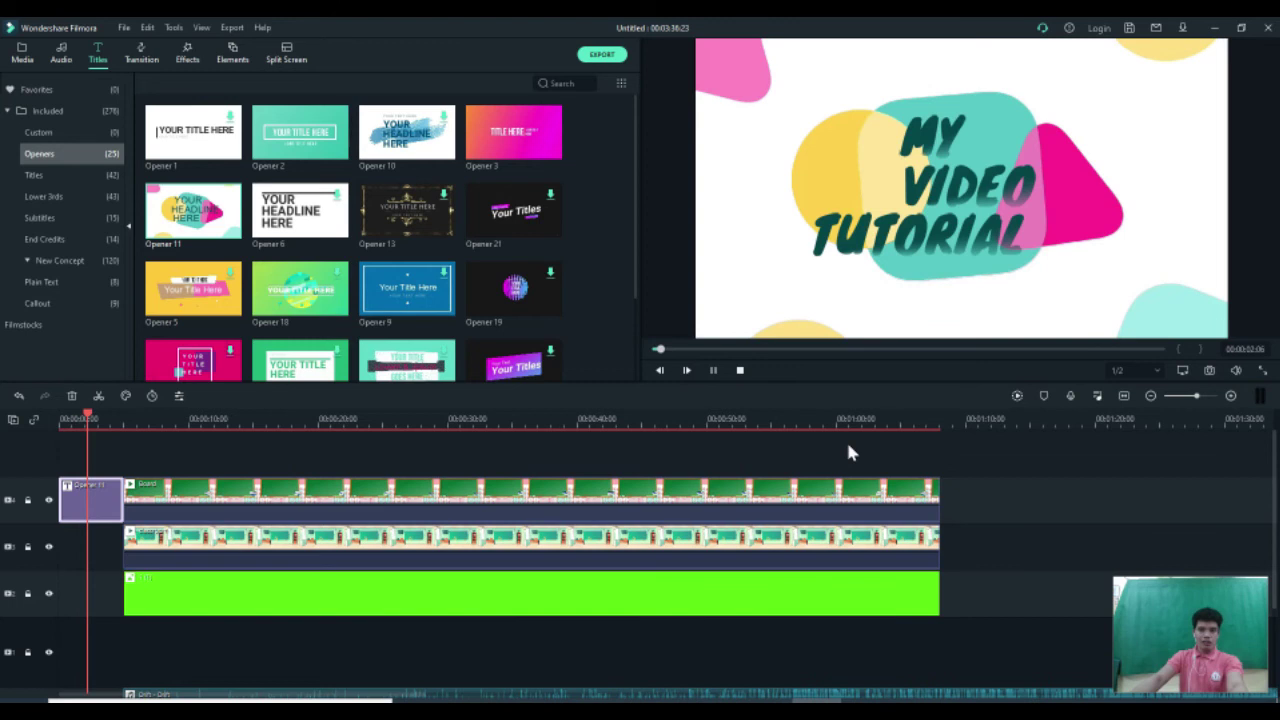
key(space)
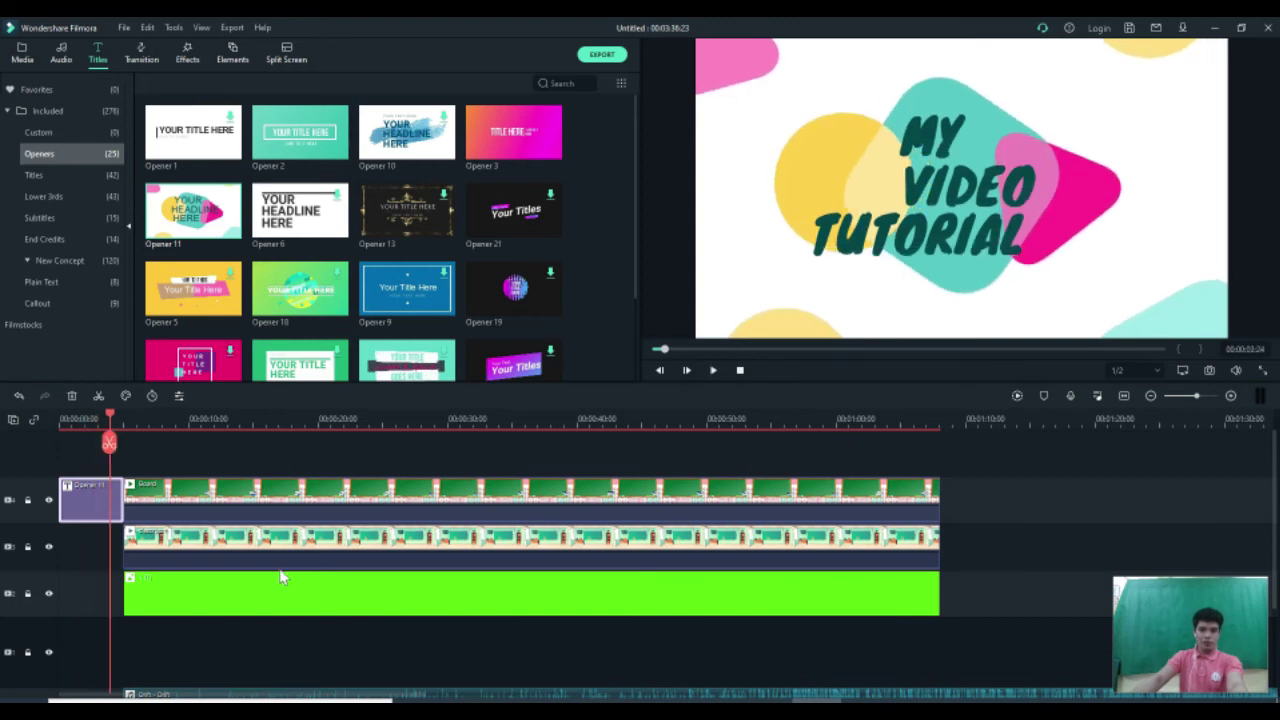
- Move the music clip to the very start of the timeline, in line with the start of the opener
scroll(277, 591, down, 2)
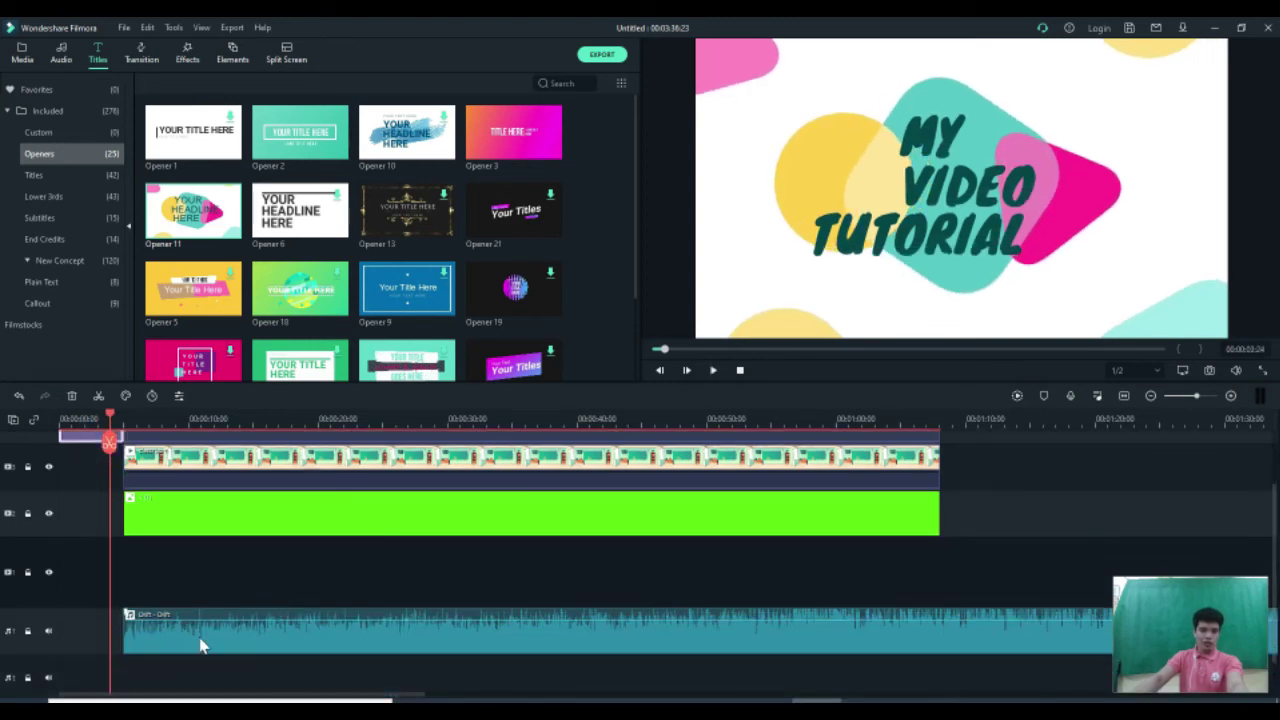
click(200, 643)
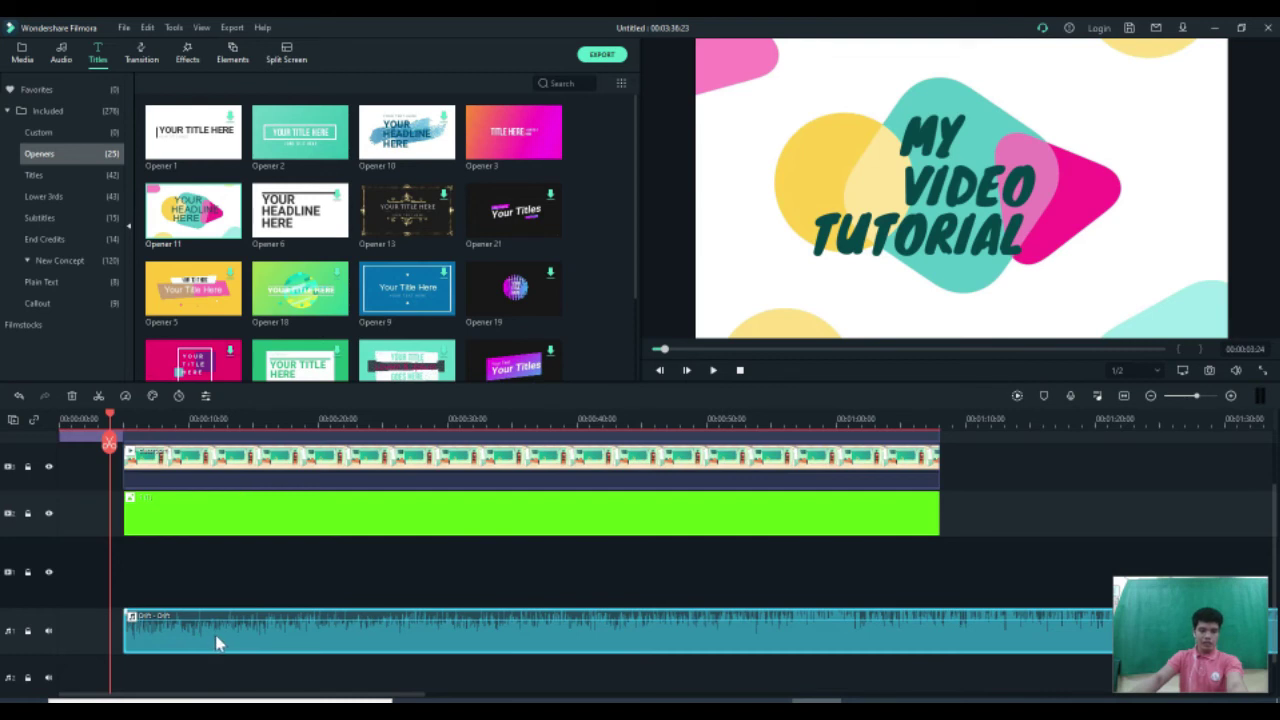
drag(168, 636, 139, 639)
drag(149, 633, 81, 644)
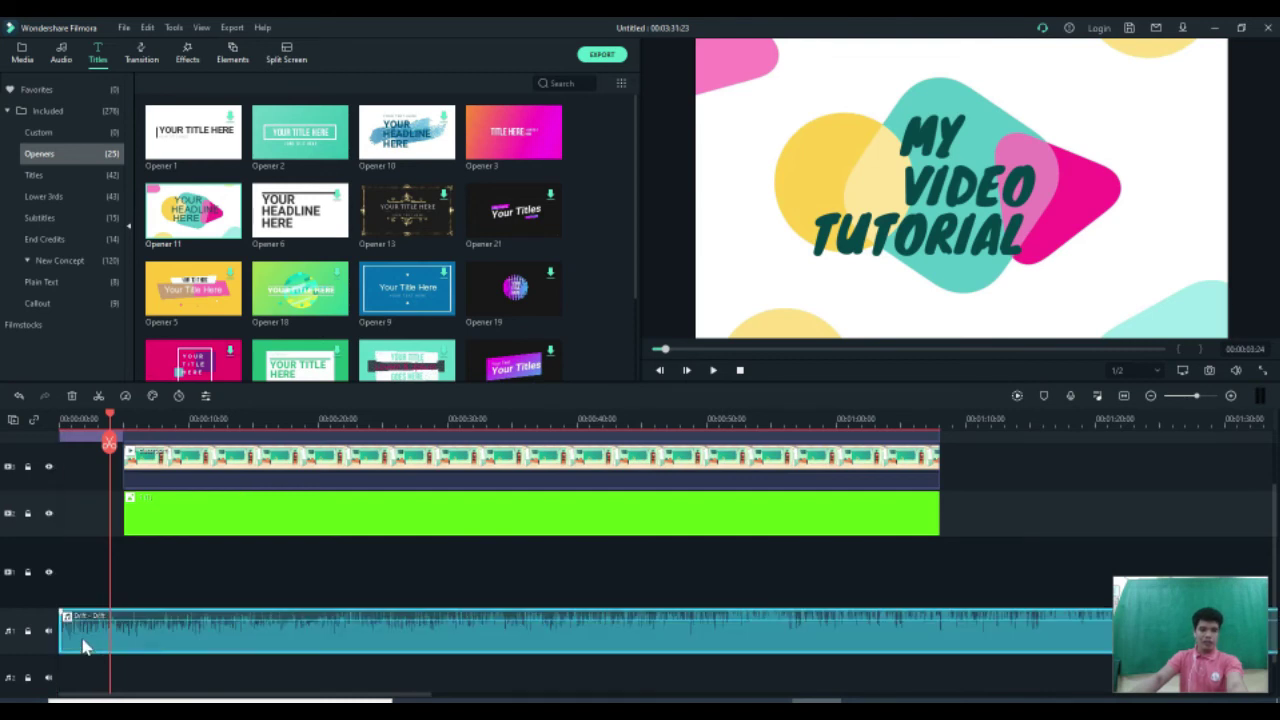
- Play the timeline from the start to check the opener together with the music
click(60, 420)
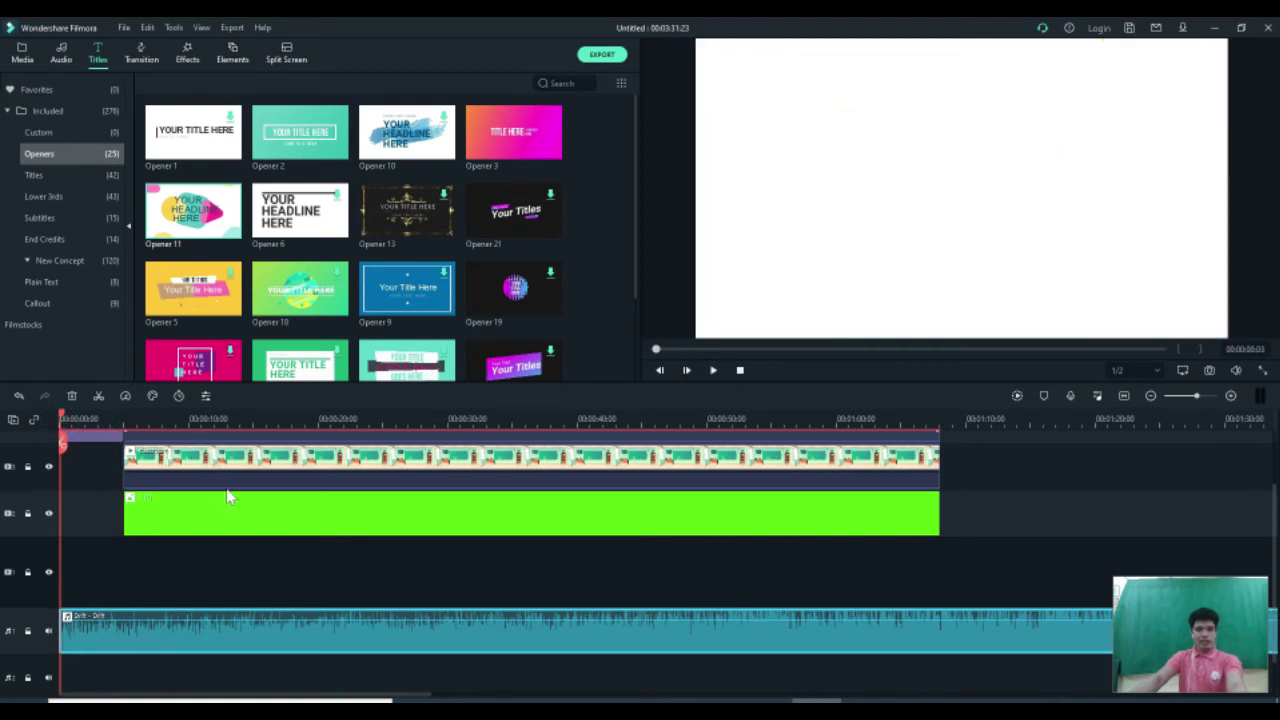
key(space)
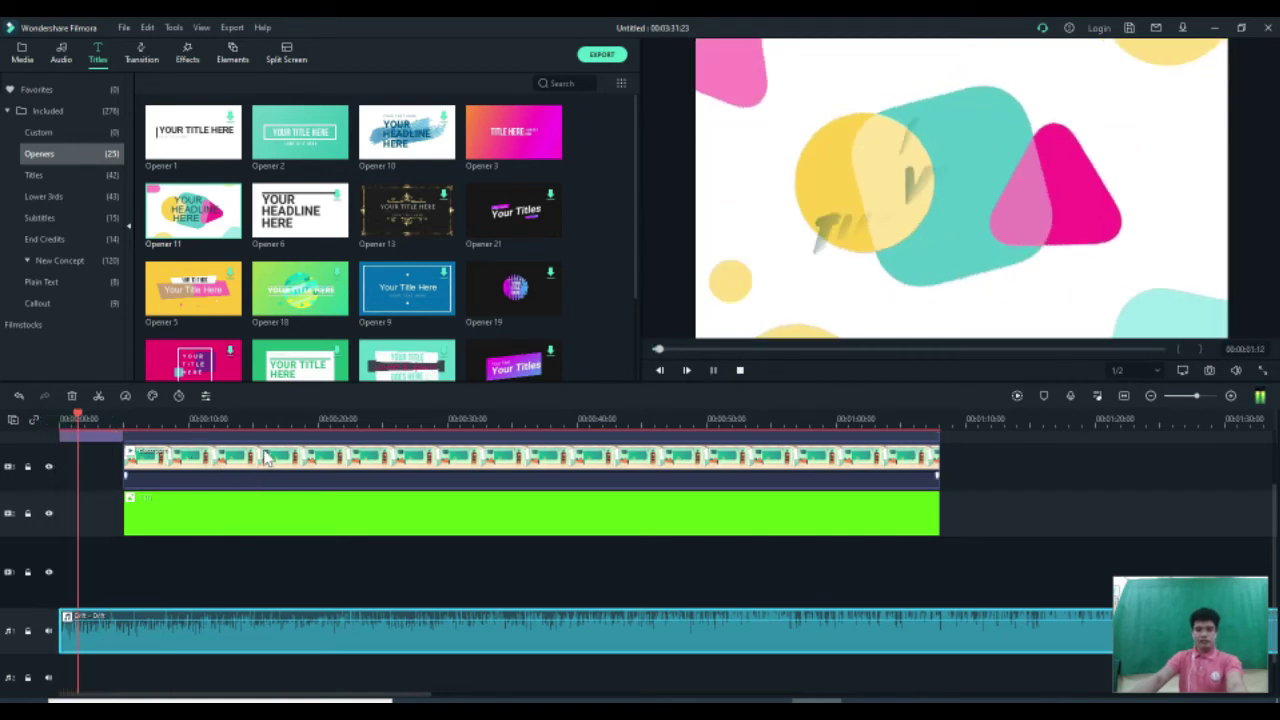
key(space)
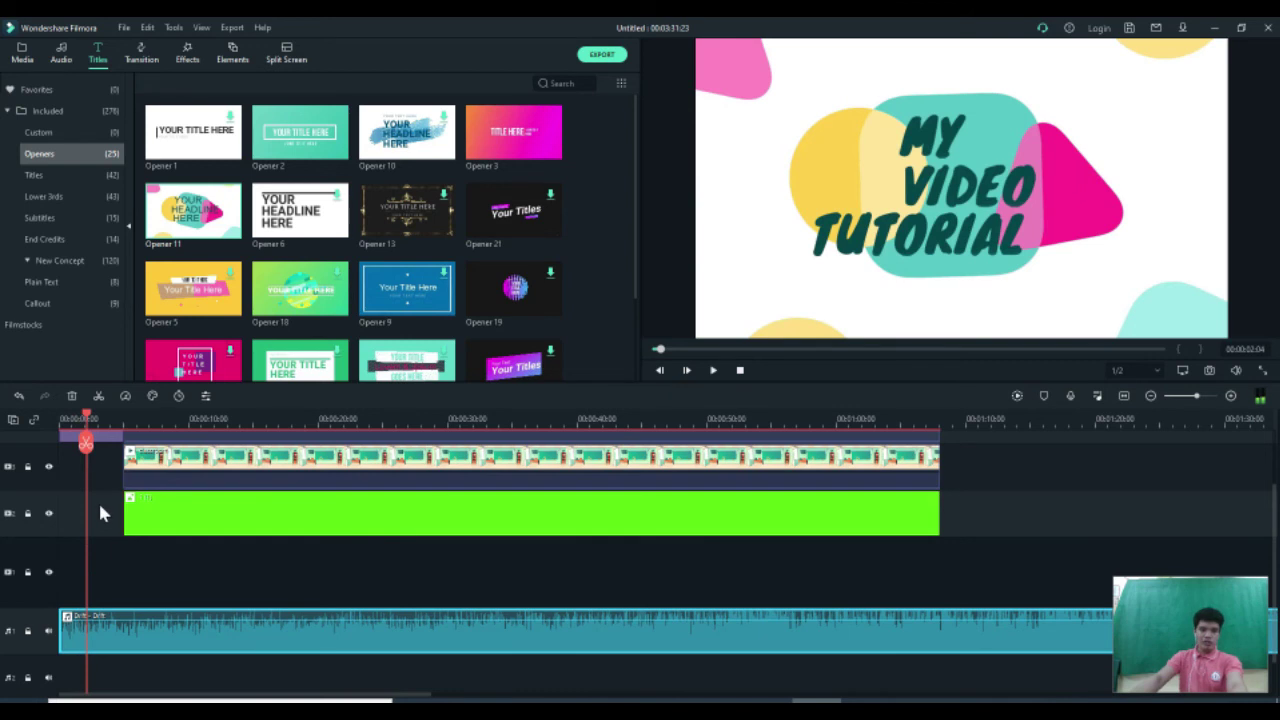
- Add the Default Title at 00:00:05:14 on a new track above the opener and board clips
scroll(98, 500, up, 1)
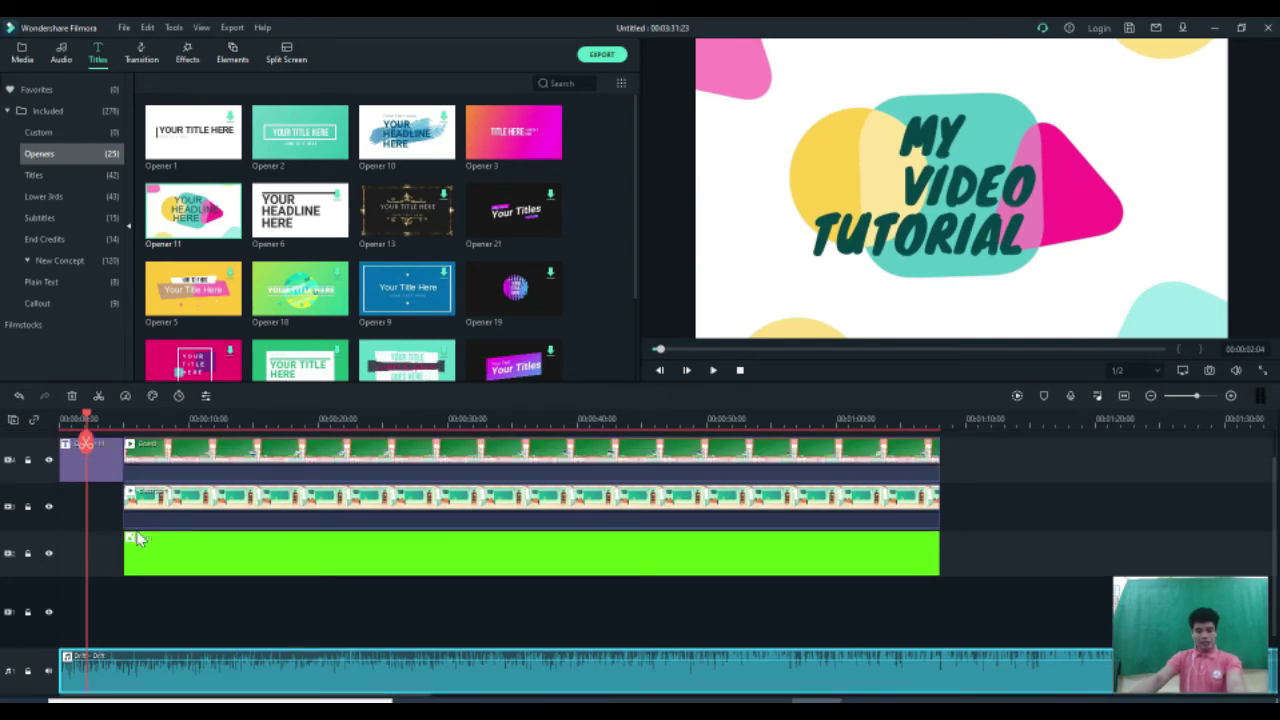
scroll(133, 525, up, 1)
key(Right)
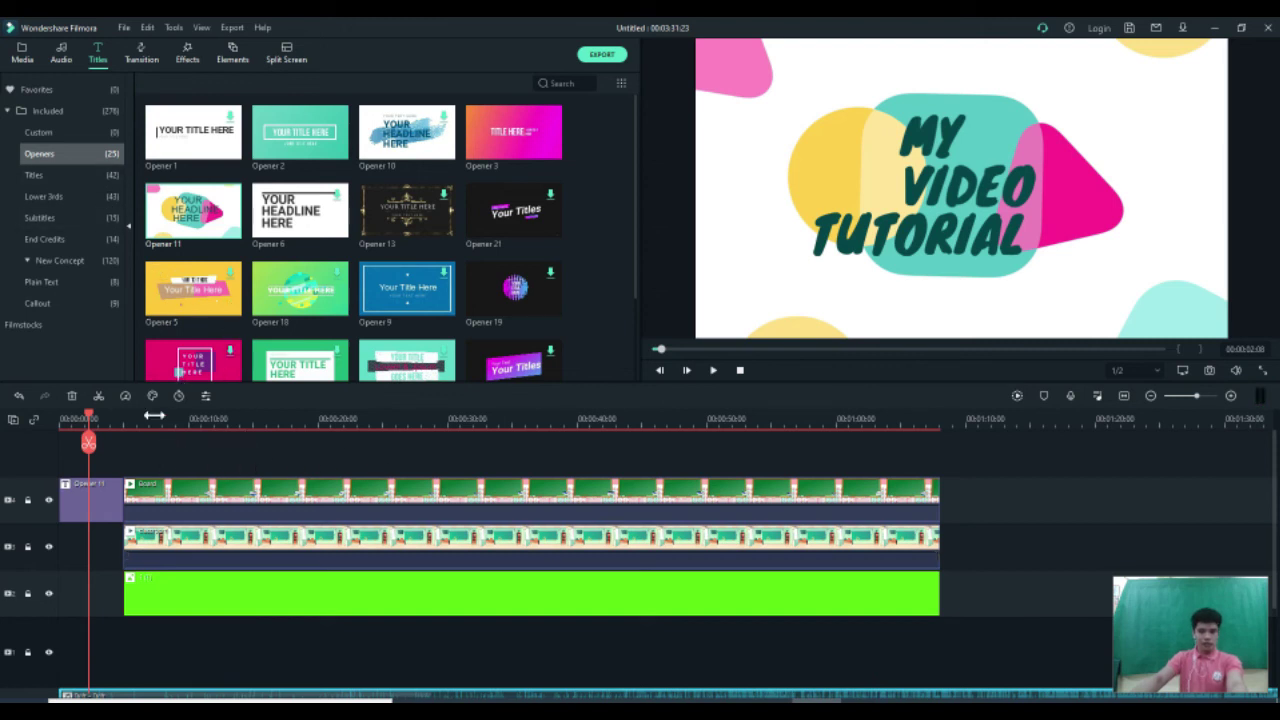
click(153, 418)
click(207, 419)
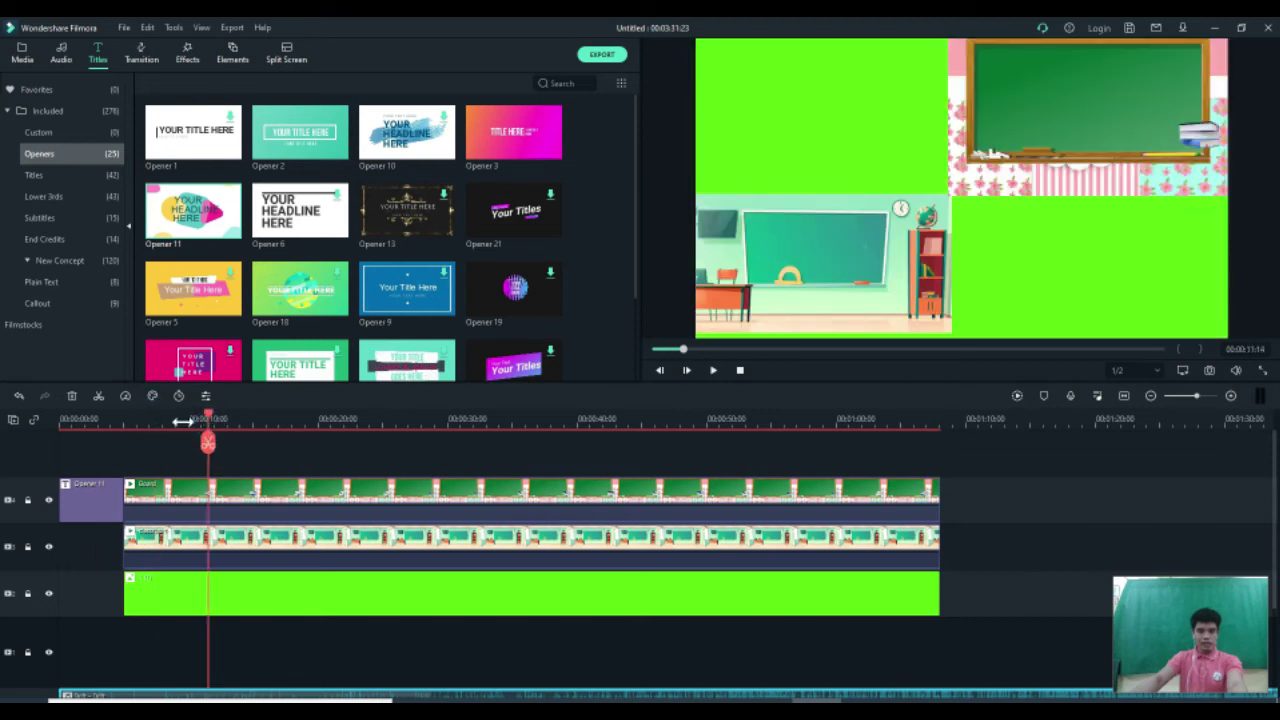
click(130, 419)
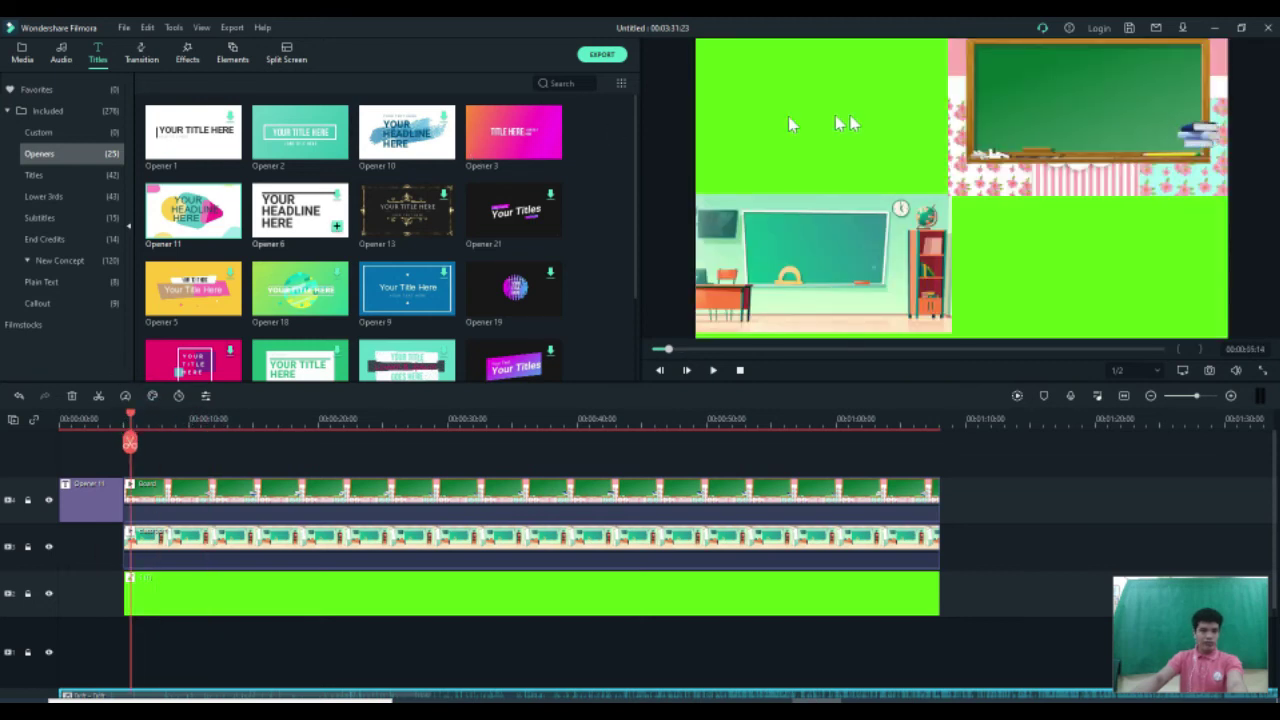
click(75, 176)
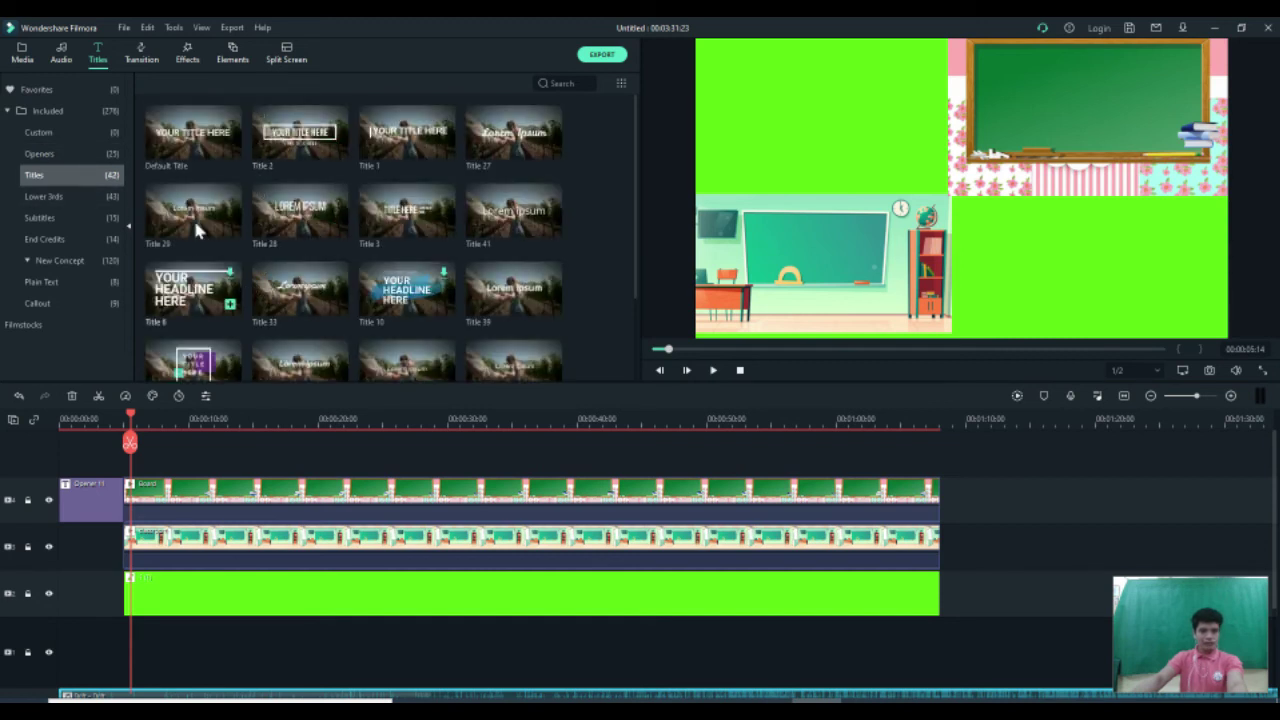
drag(200, 141, 137, 470)
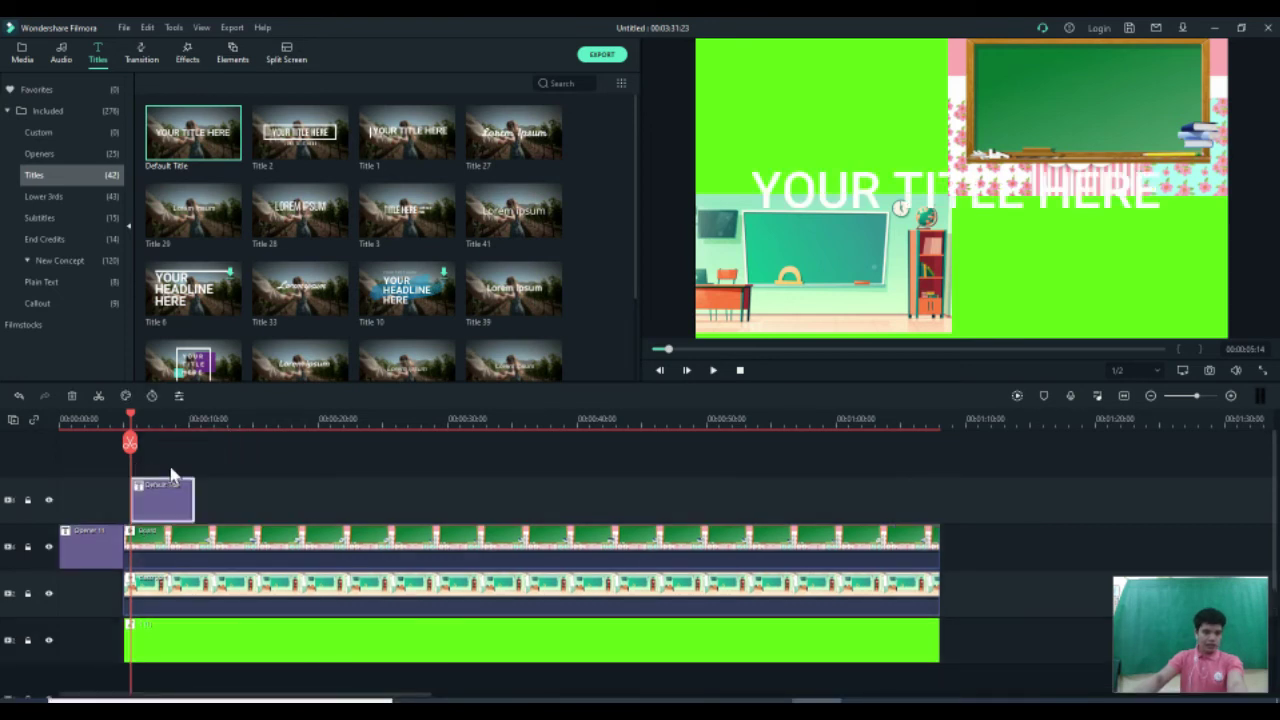
- Narrow the default title to about half its width, move it into the upper-left green area and collapse the Title Group Controller
click(879, 188)
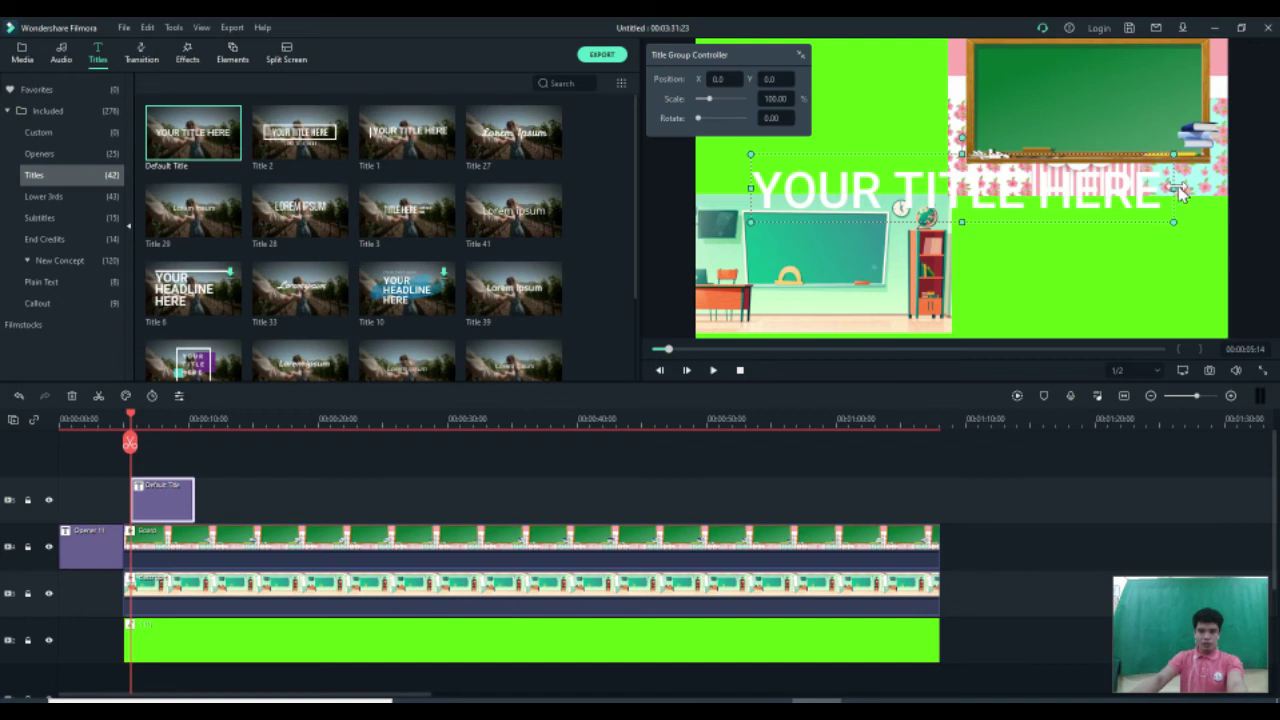
drag(1173, 186, 942, 195)
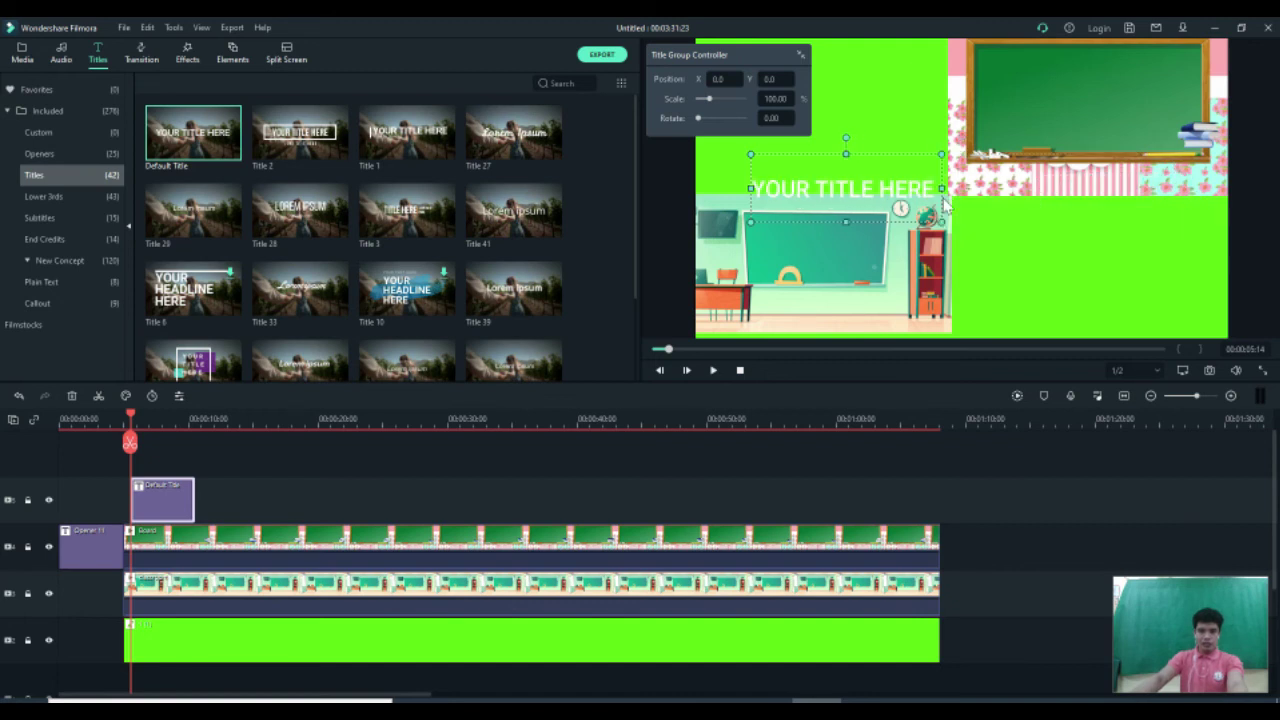
drag(864, 222, 829, 136)
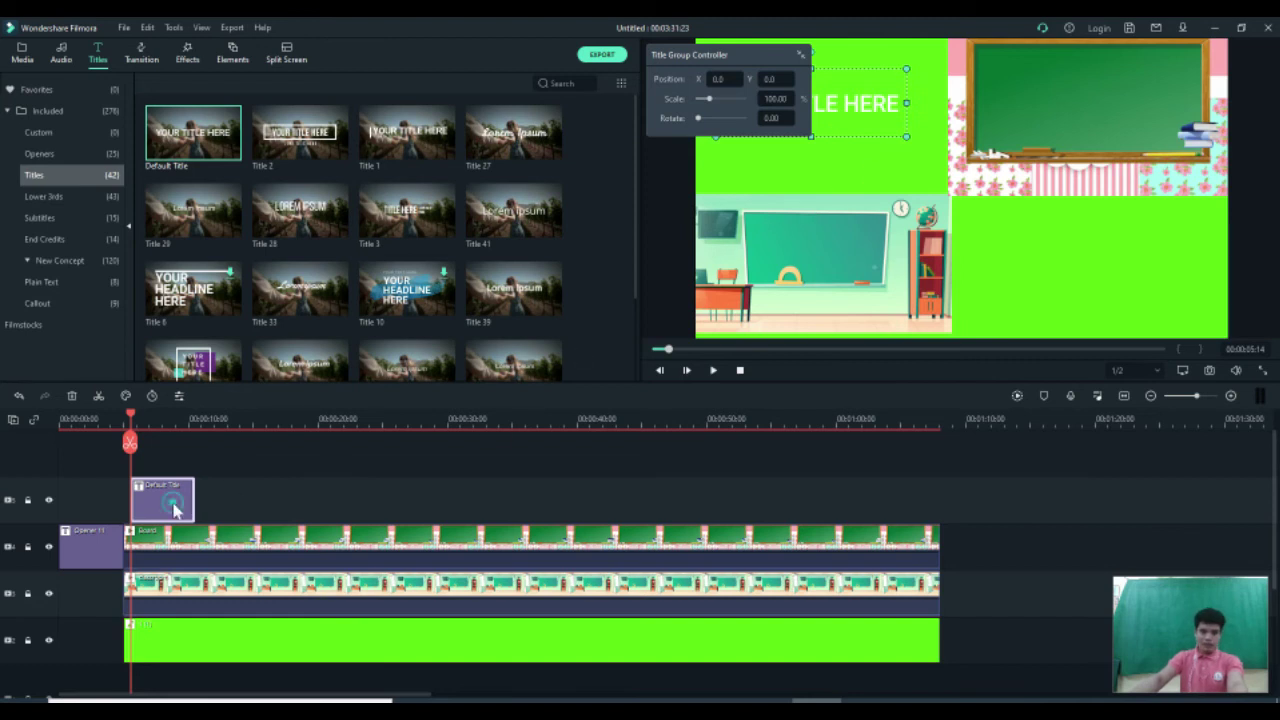
click(799, 56)
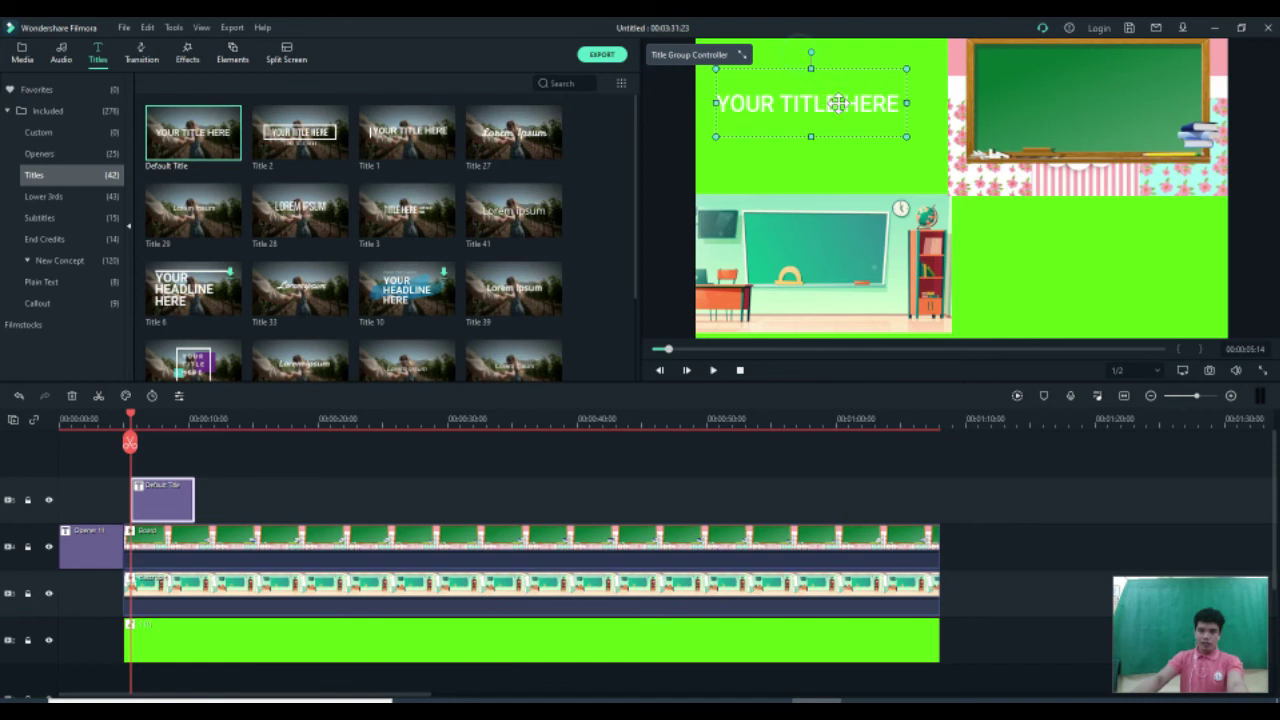
- Open the default title for text editing and clear its placeholder text
double_click(165, 506)
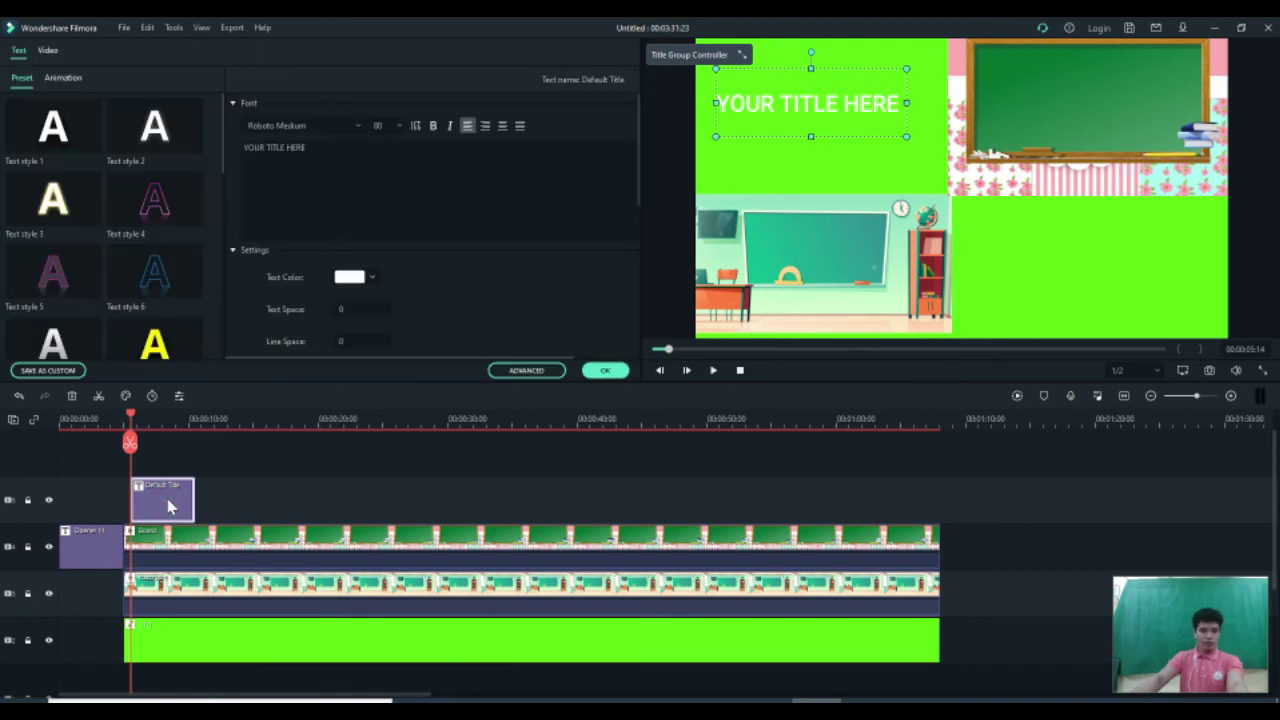
drag(318, 147, 240, 148)
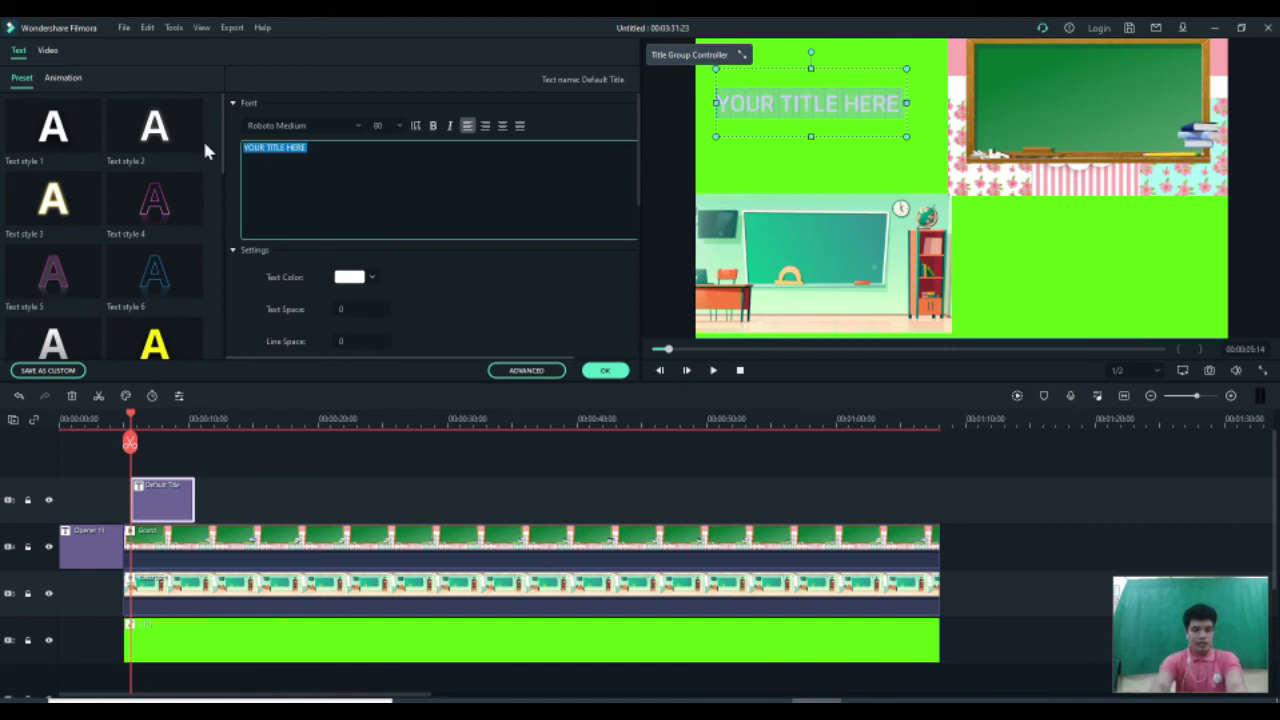
key(BackSpace)
text(EDGARDO)
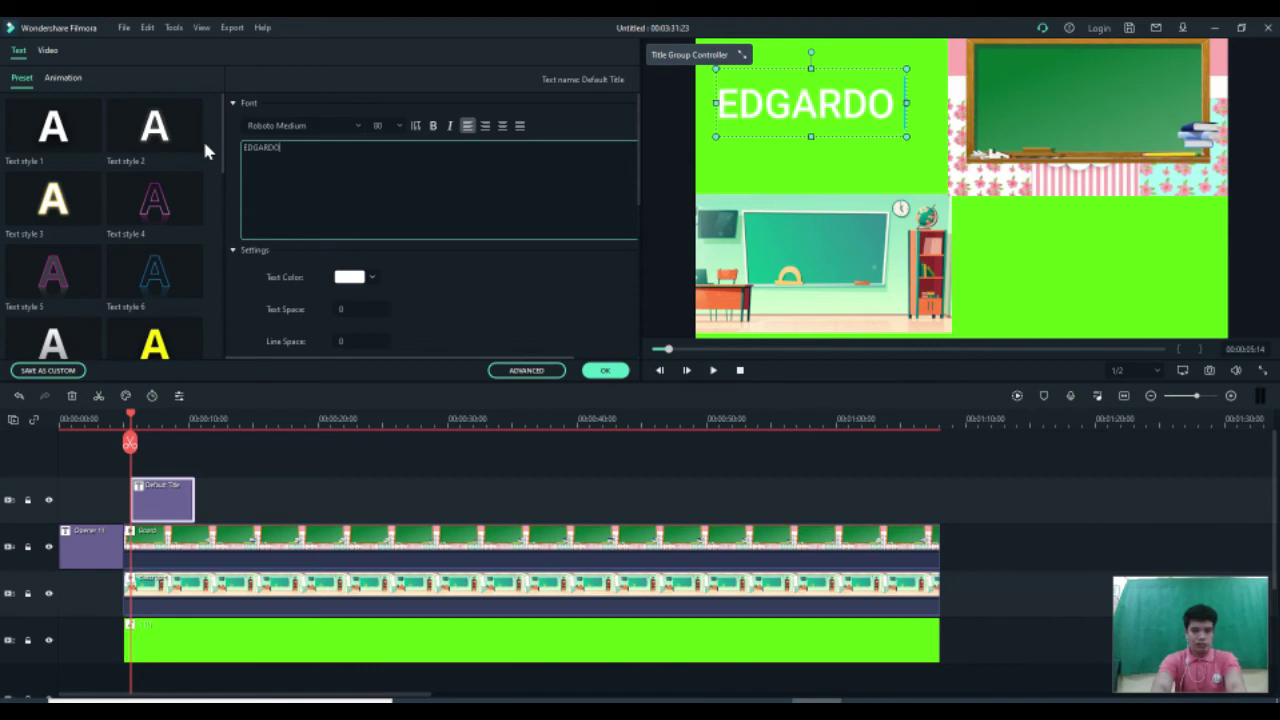
key(BackSpace)
key(BackSpace)
key(BackSpace)
key(BackSpace)
key(BackSpace)
key(BackSpace)
key(BackSpace)
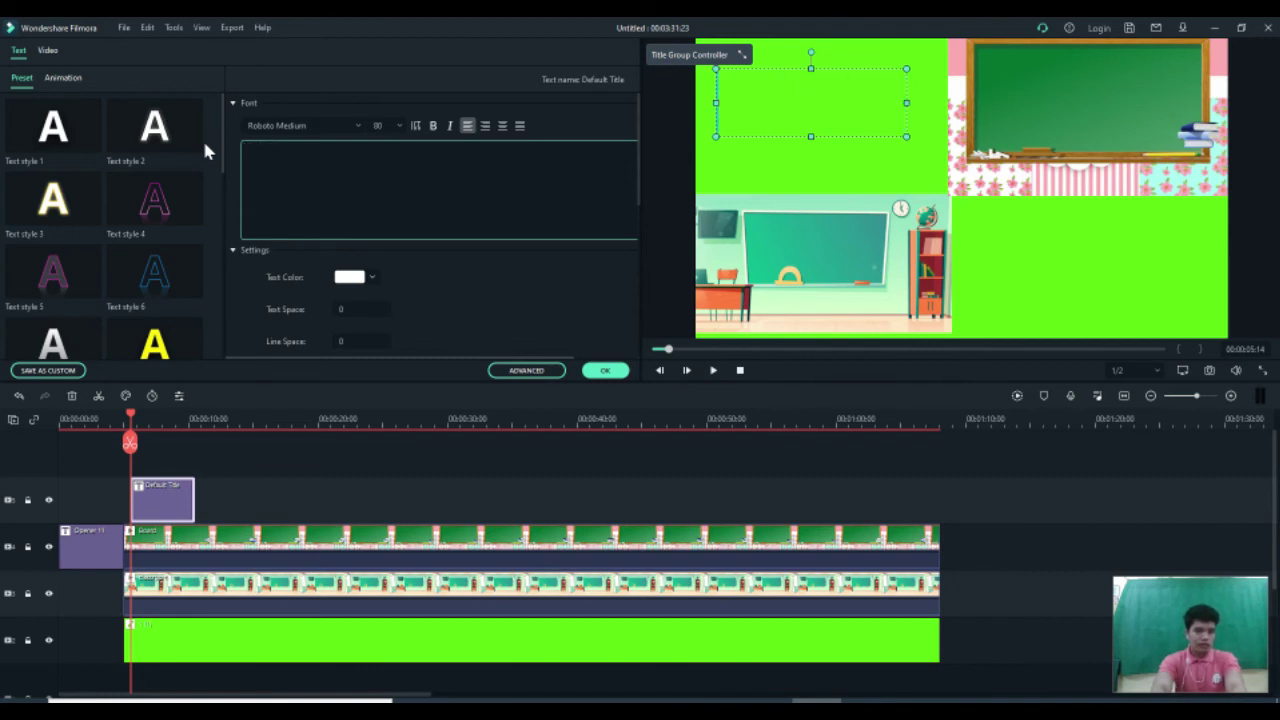
- Enter MY VIDEO and TUTORIAL in capitals on two separate lines as the title text
text(MY VIDEO TU)
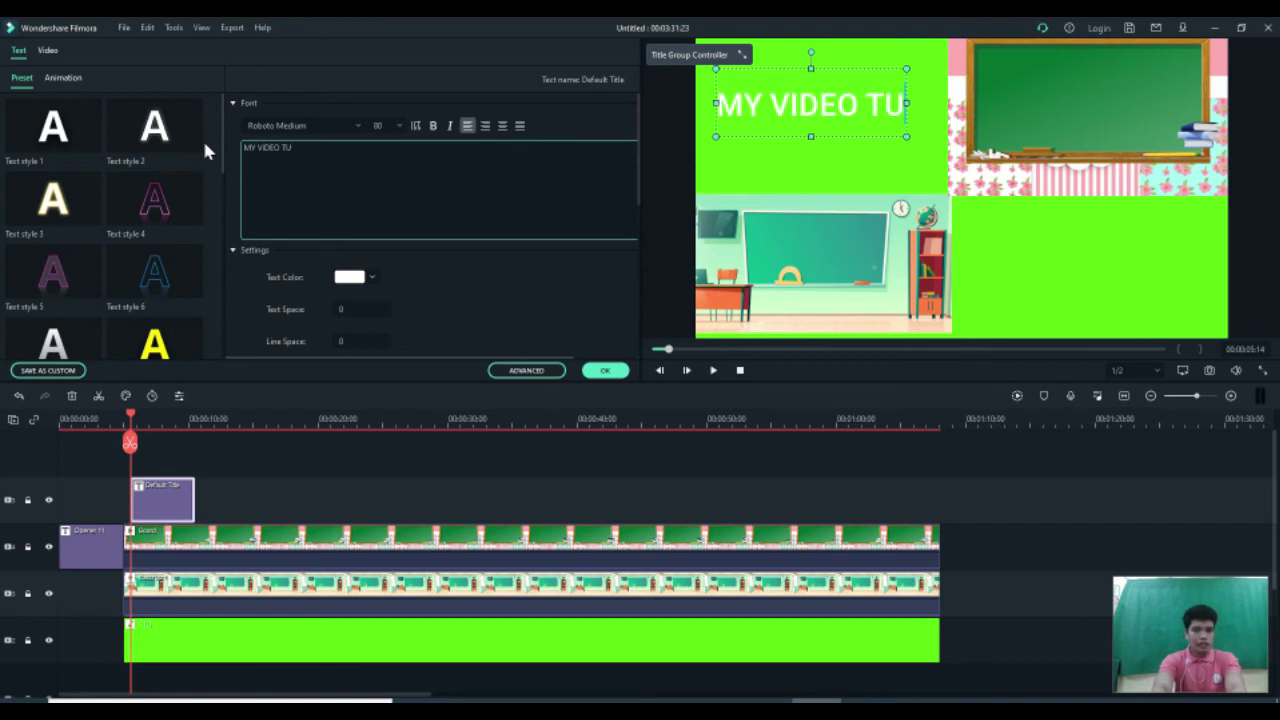
key(BackSpace)
key(BackSpace)
key(BackSpace)
key(Return)
text(TURO)
key(BackSpace)
key(BackSpace)
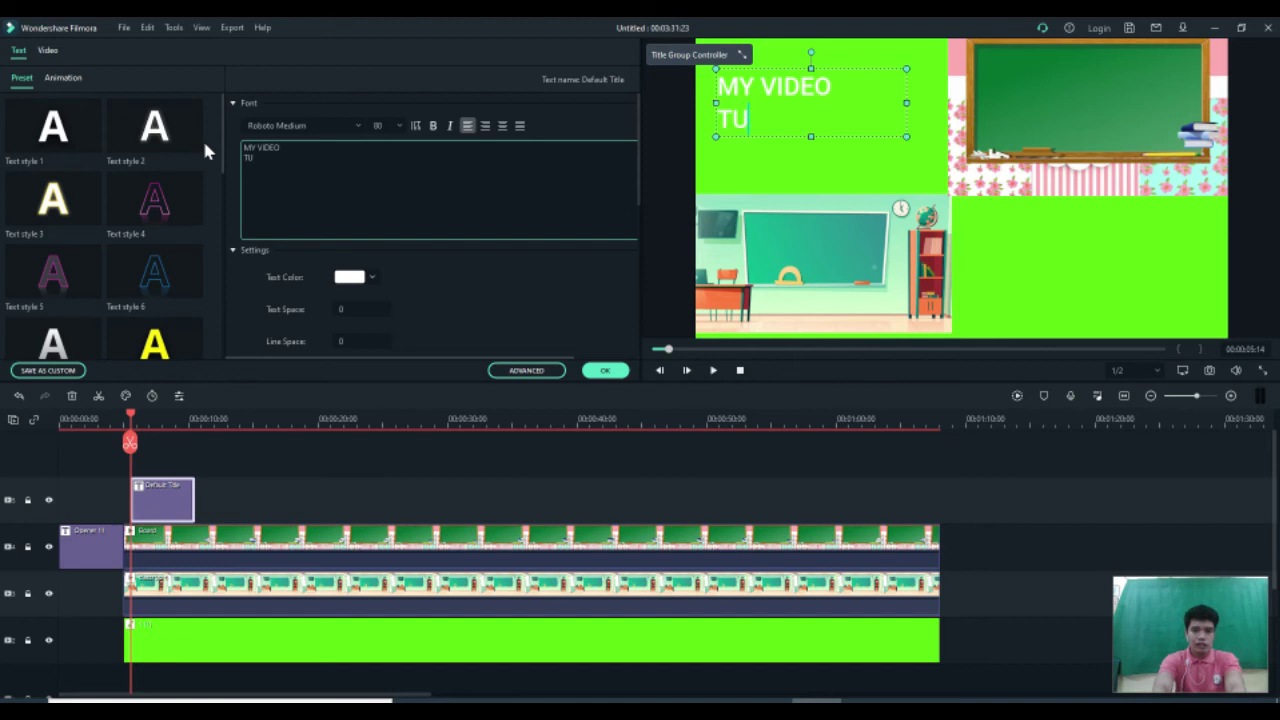
text(TORIAL)
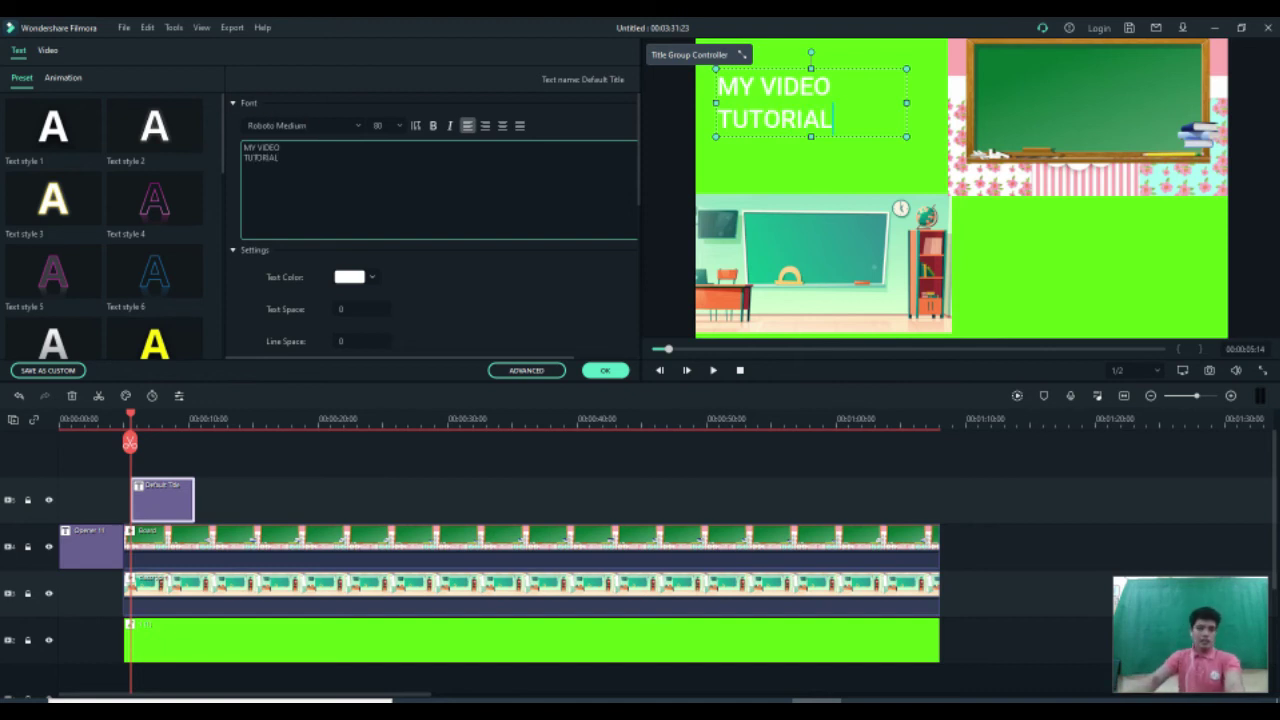
- Center-align the two-line title text and apply the Text style 3 preset
click(502, 125)
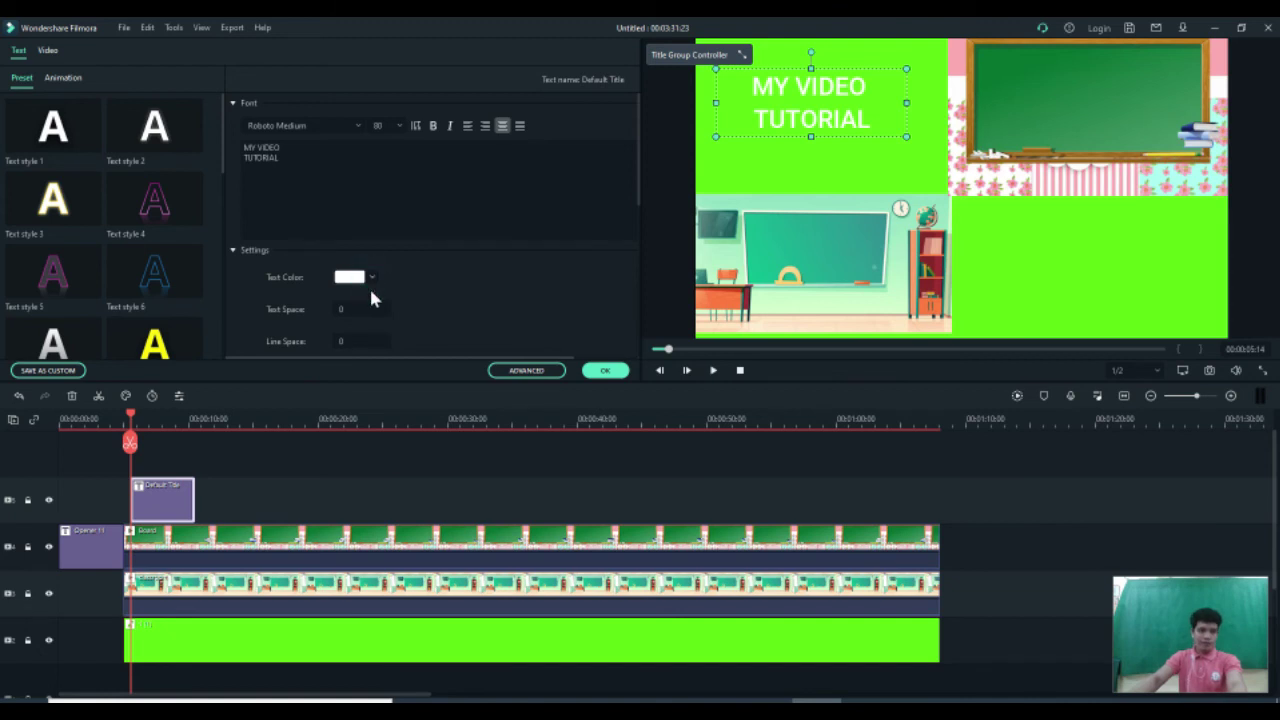
click(57, 197)
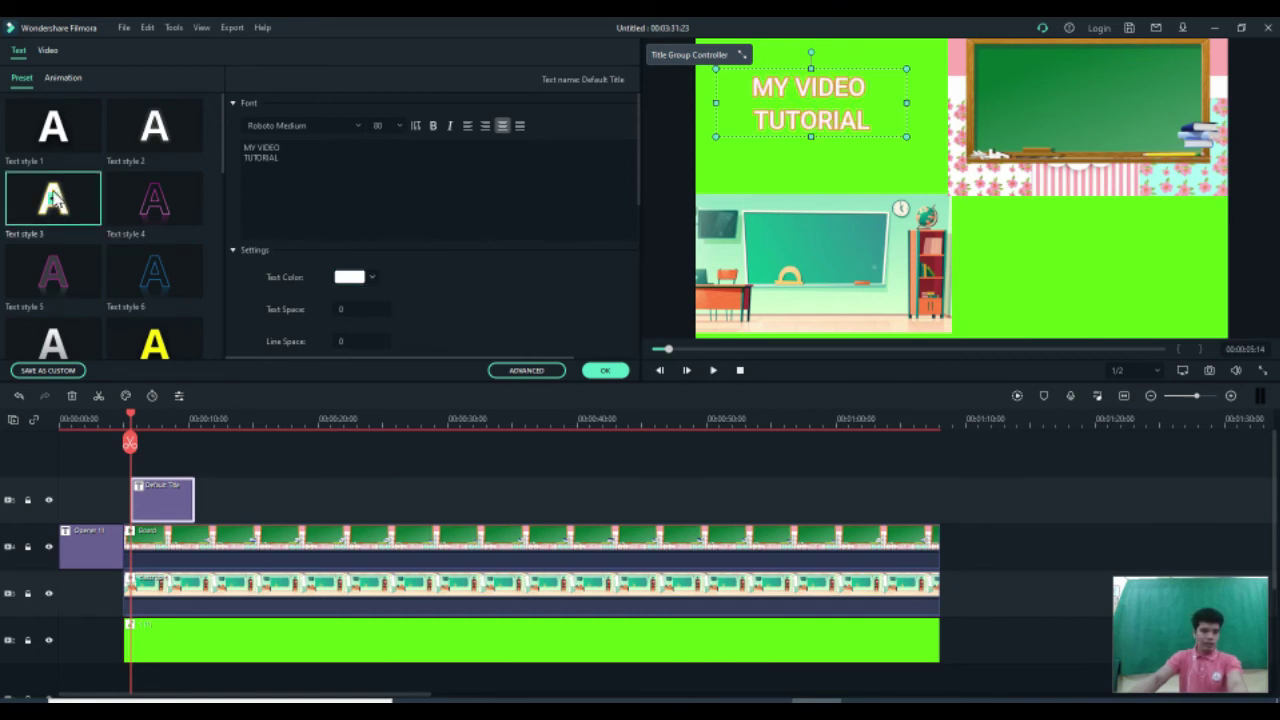
- Apply the Doorway animation to the MY VIDEO TUTORIAL title and confirm the title edits
click(64, 78)
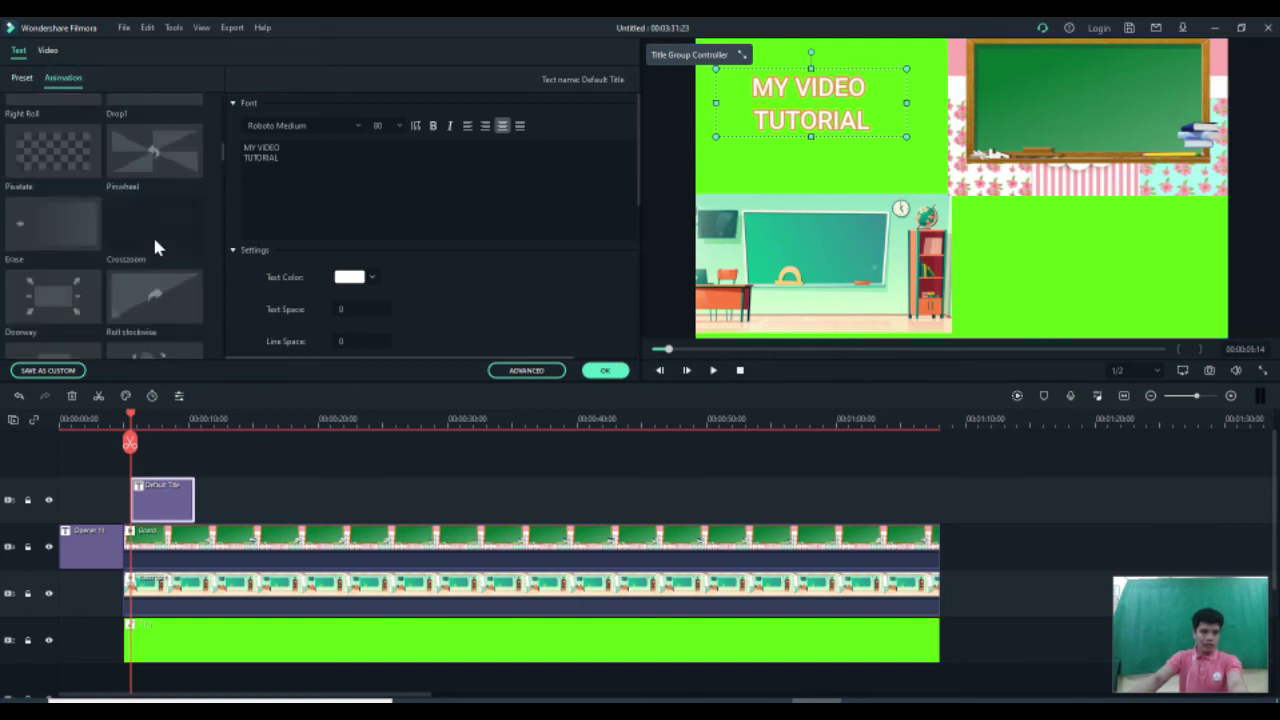
click(74, 296)
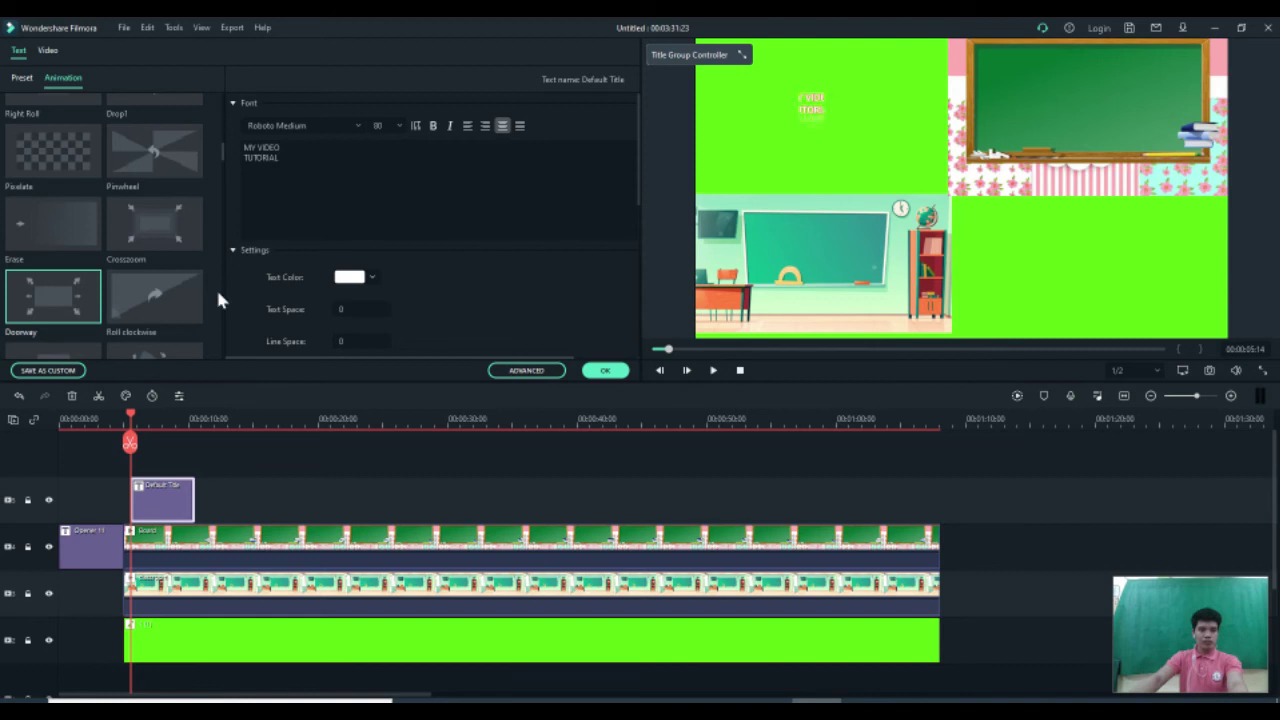
click(605, 370)
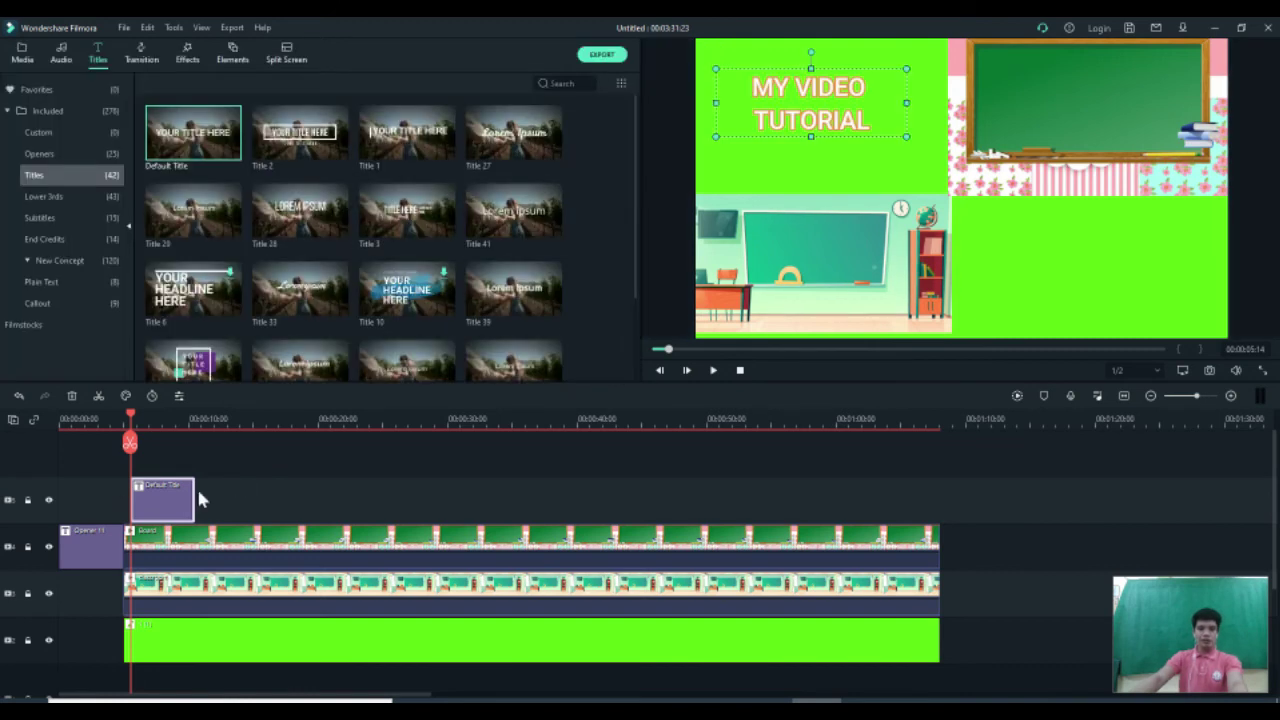
- Play back the title section to check its animation, and return the playhead to the end part of the title clip
key(space)
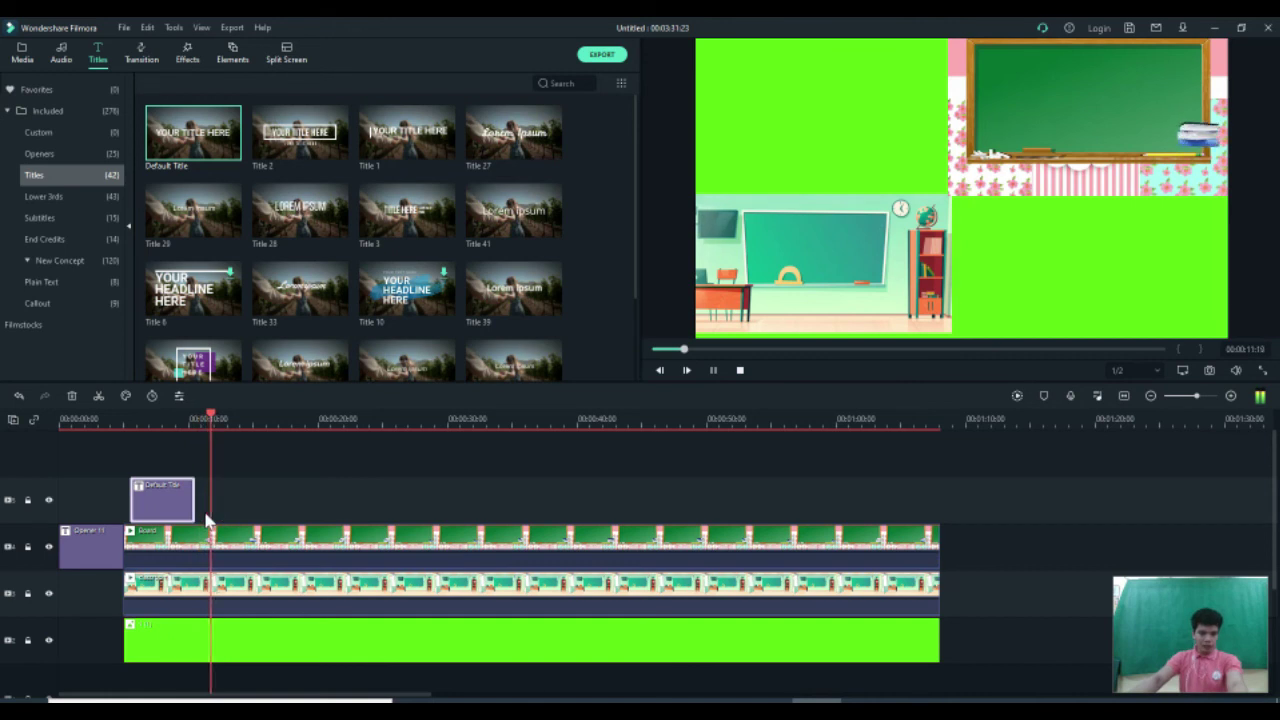
key(space)
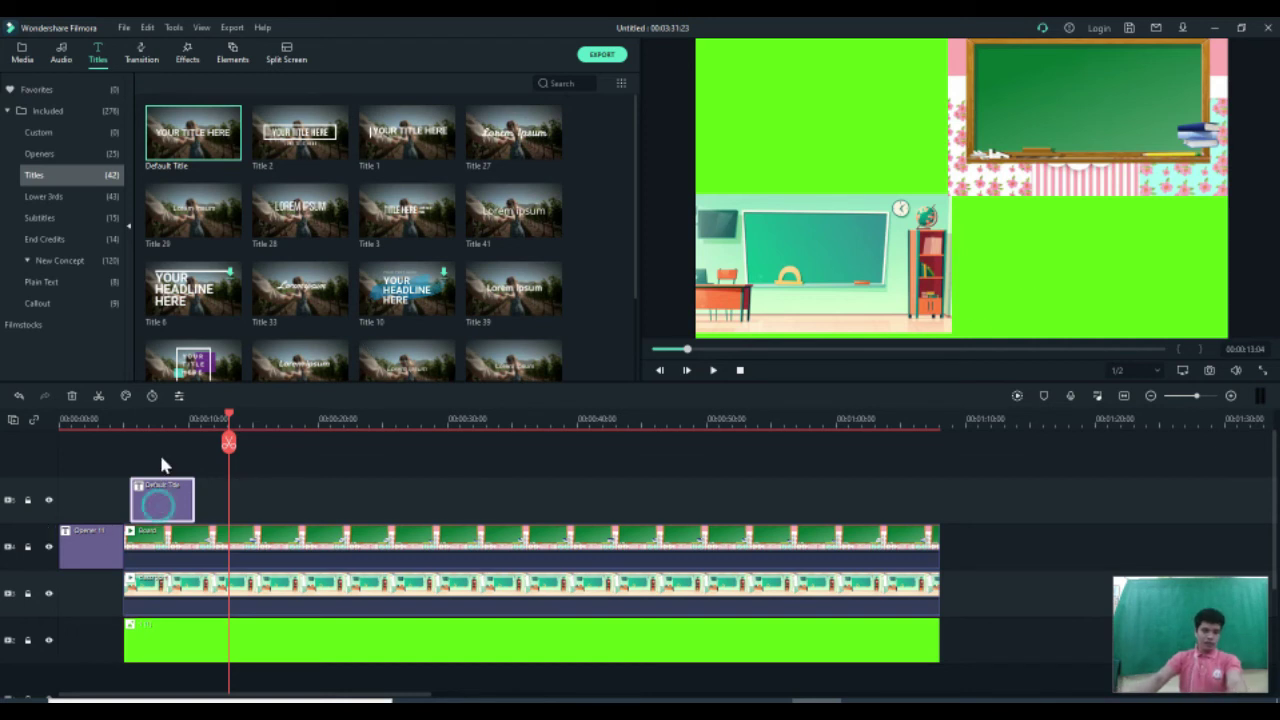
click(185, 423)
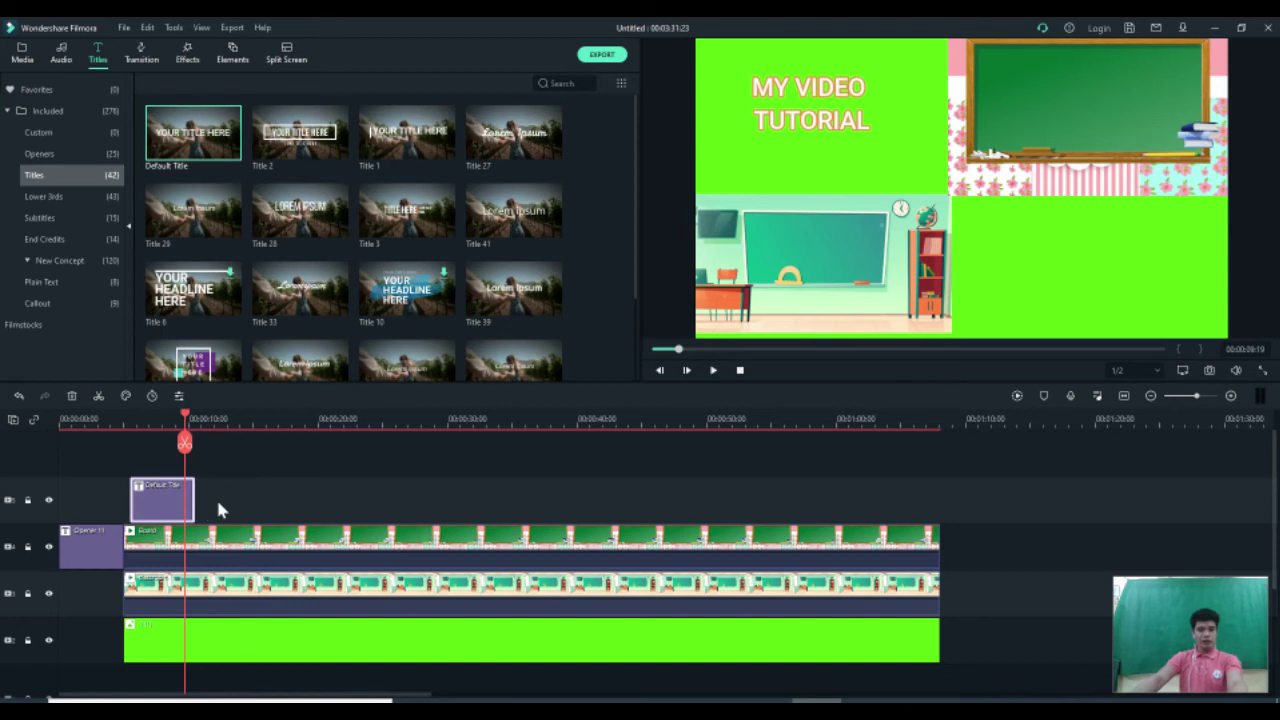
- Add a second Default Title clip after the first on the same track, starting at about 13 seconds
mouse_move(198, 142)
drag(198, 142, 231, 510)
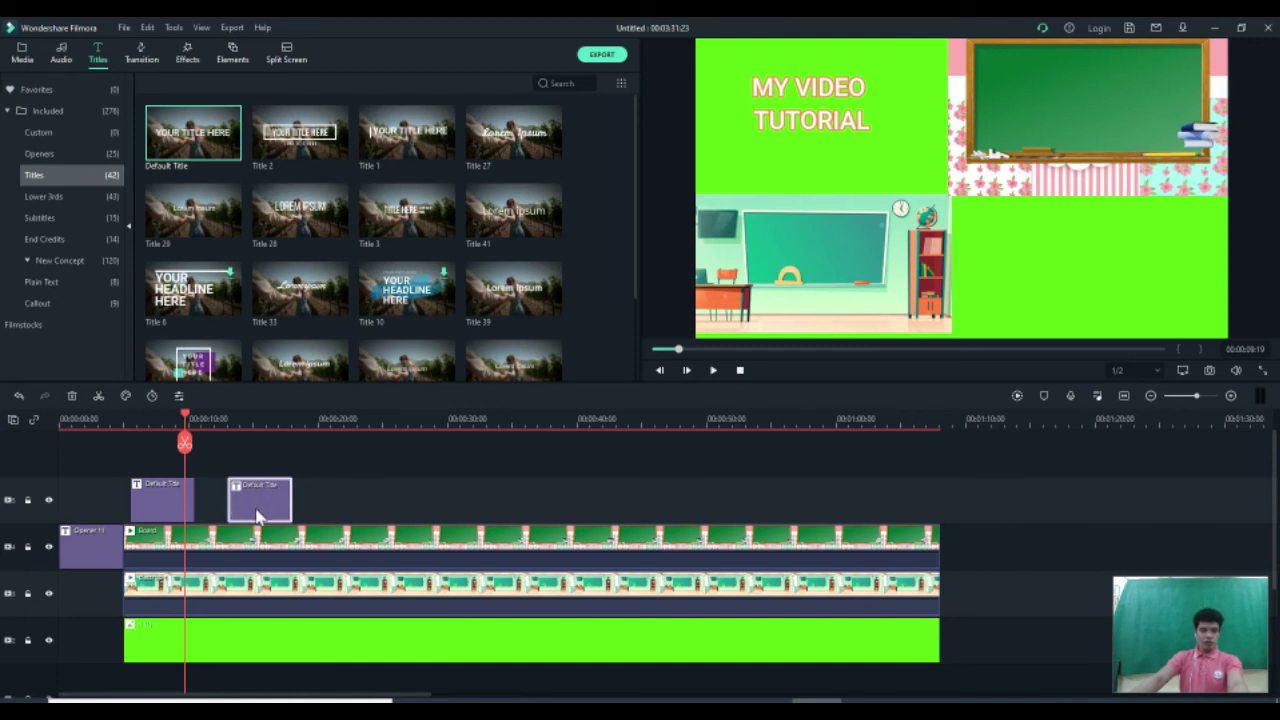
- Try stacking the second title on a new track directly above the first, and undo that move
drag(259, 507, 204, 460)
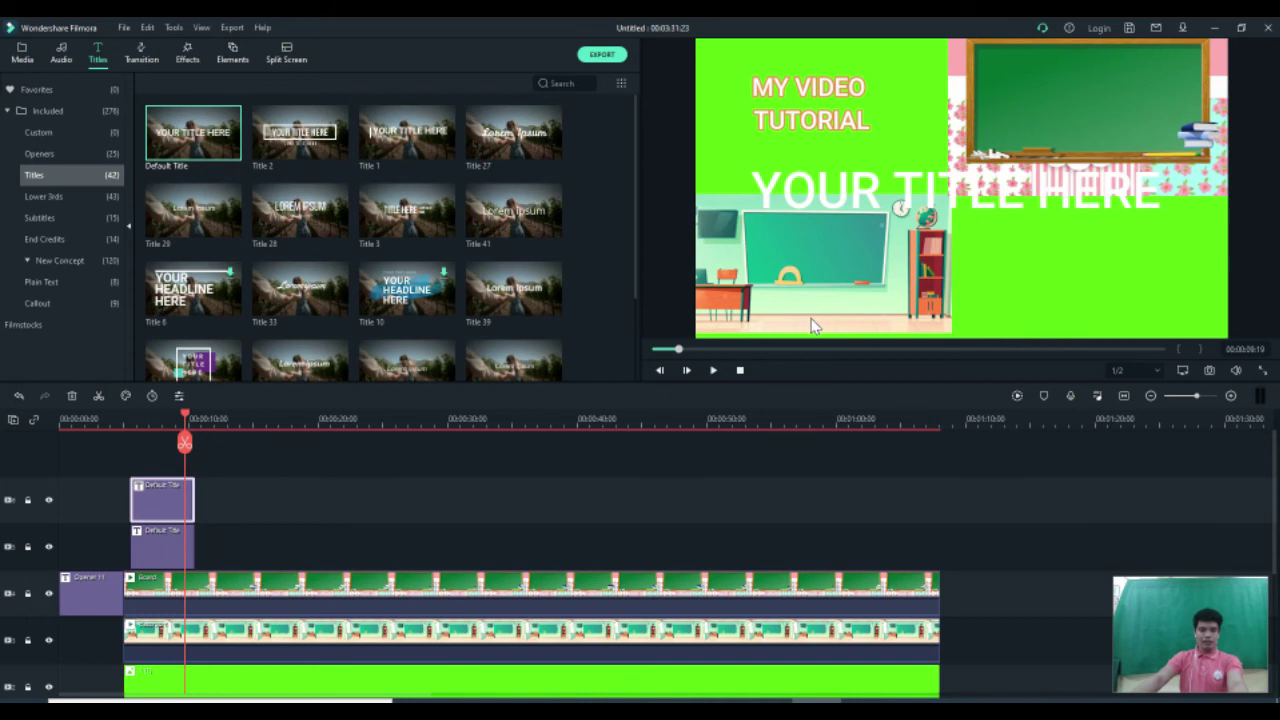
key(ctrl+z)
click(329, 498)
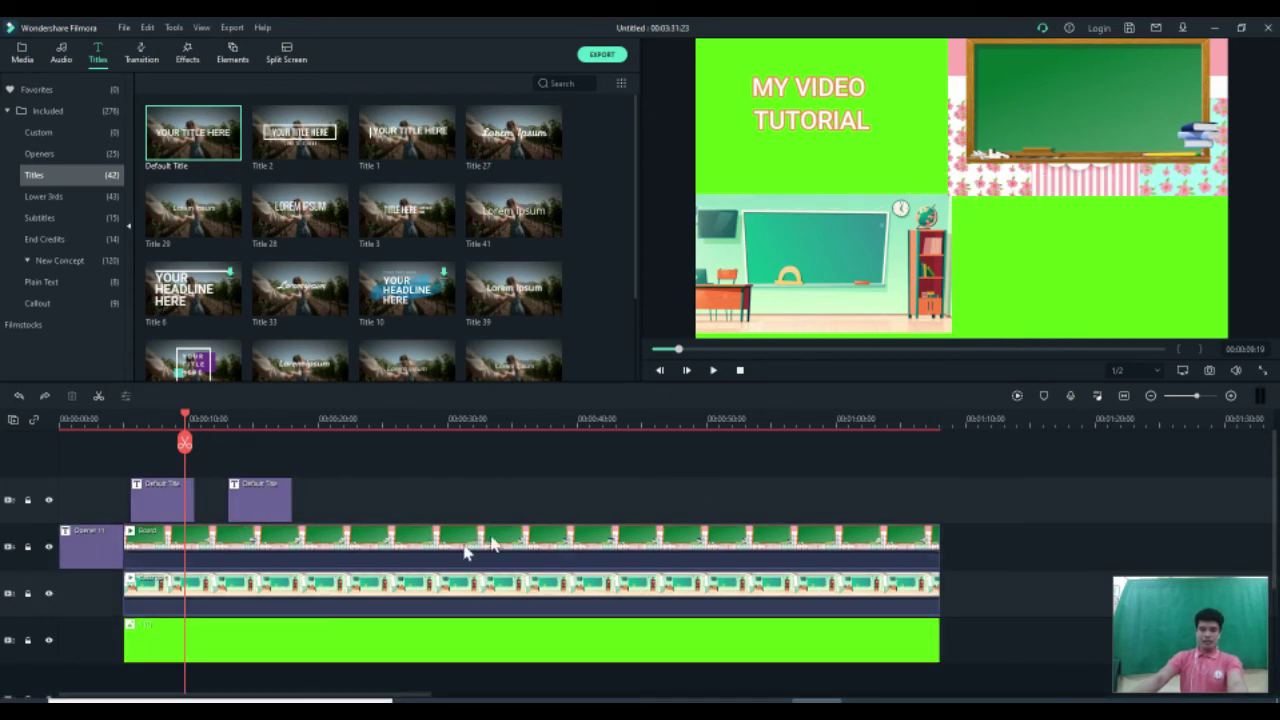
- Step the playhead through the timeline from about 20 to 56 seconds to review the layered clips
click(318, 420)
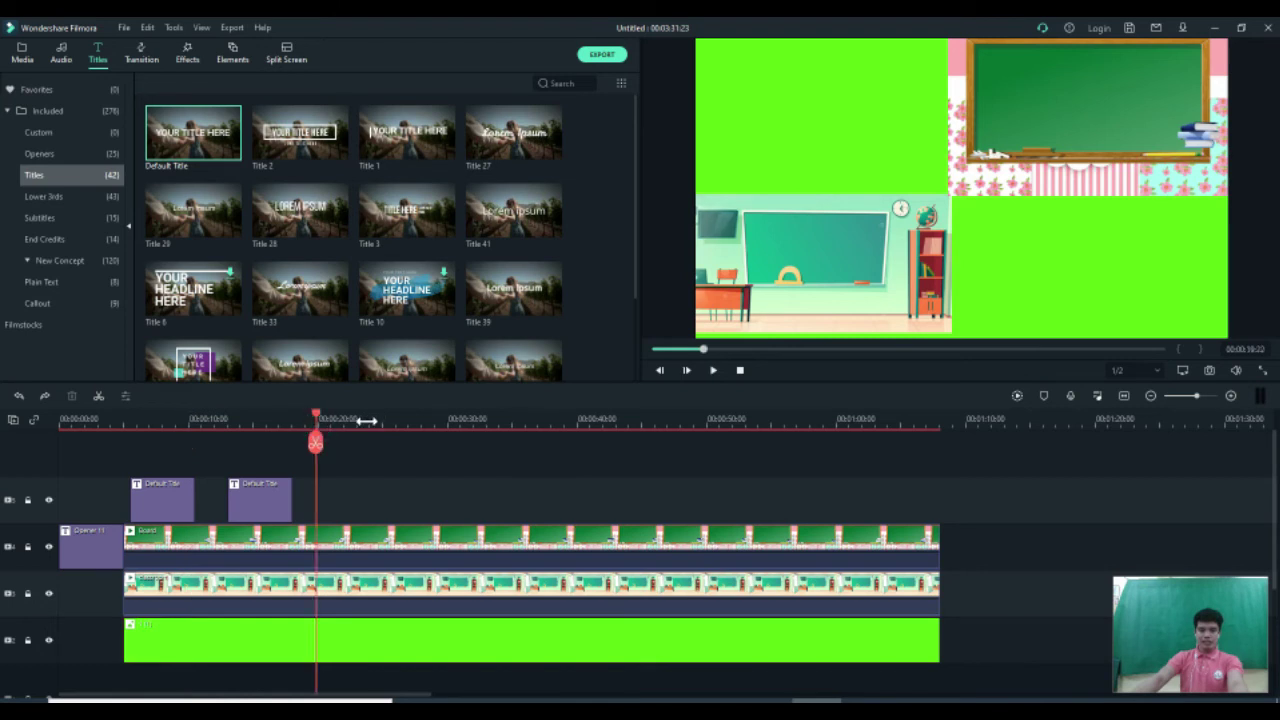
click(366, 420)
click(412, 421)
click(455, 421)
click(499, 421)
click(576, 421)
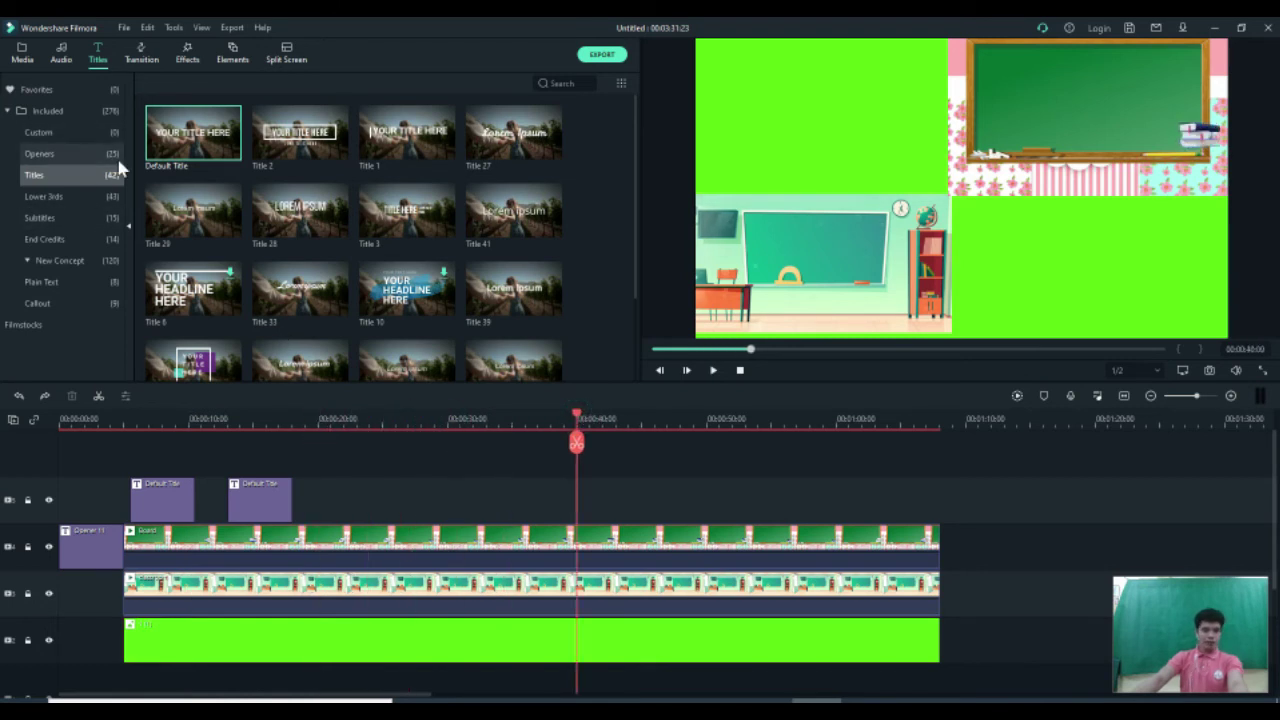
click(620, 421)
click(671, 421)
click(711, 421)
click(785, 421)
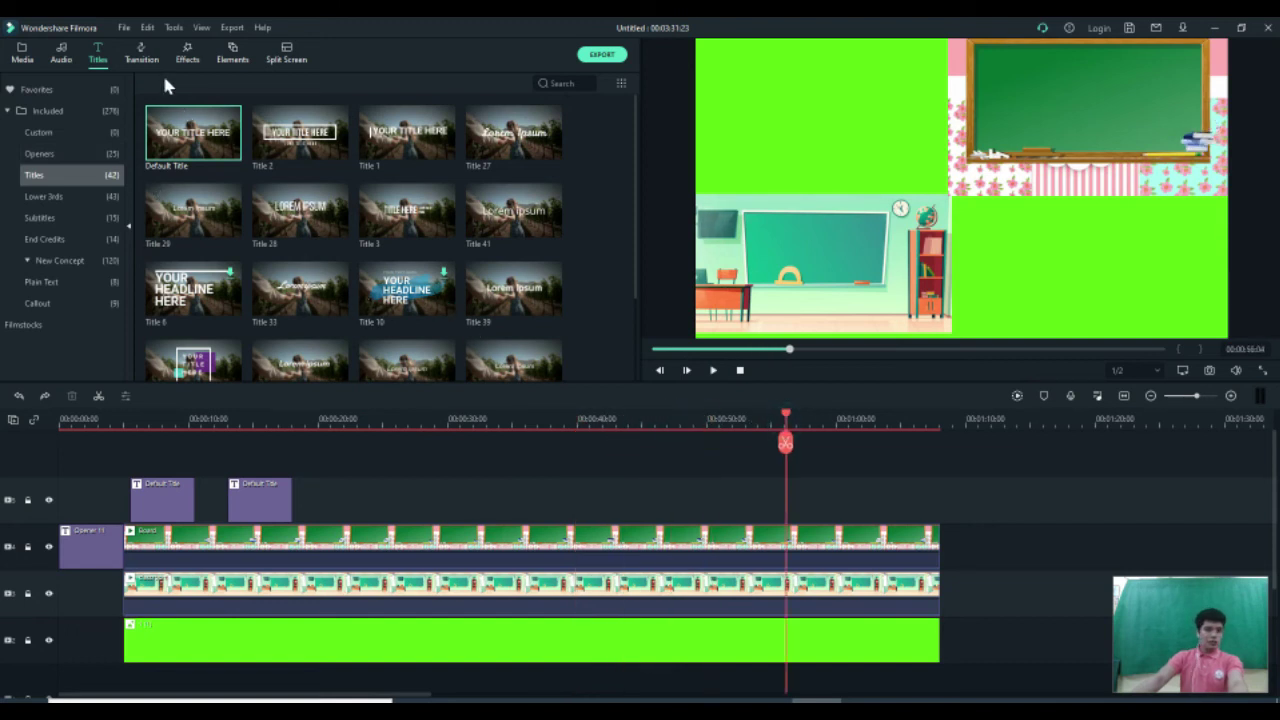
- Show the transition library and split the Board clip at about 24 seconds
click(142, 52)
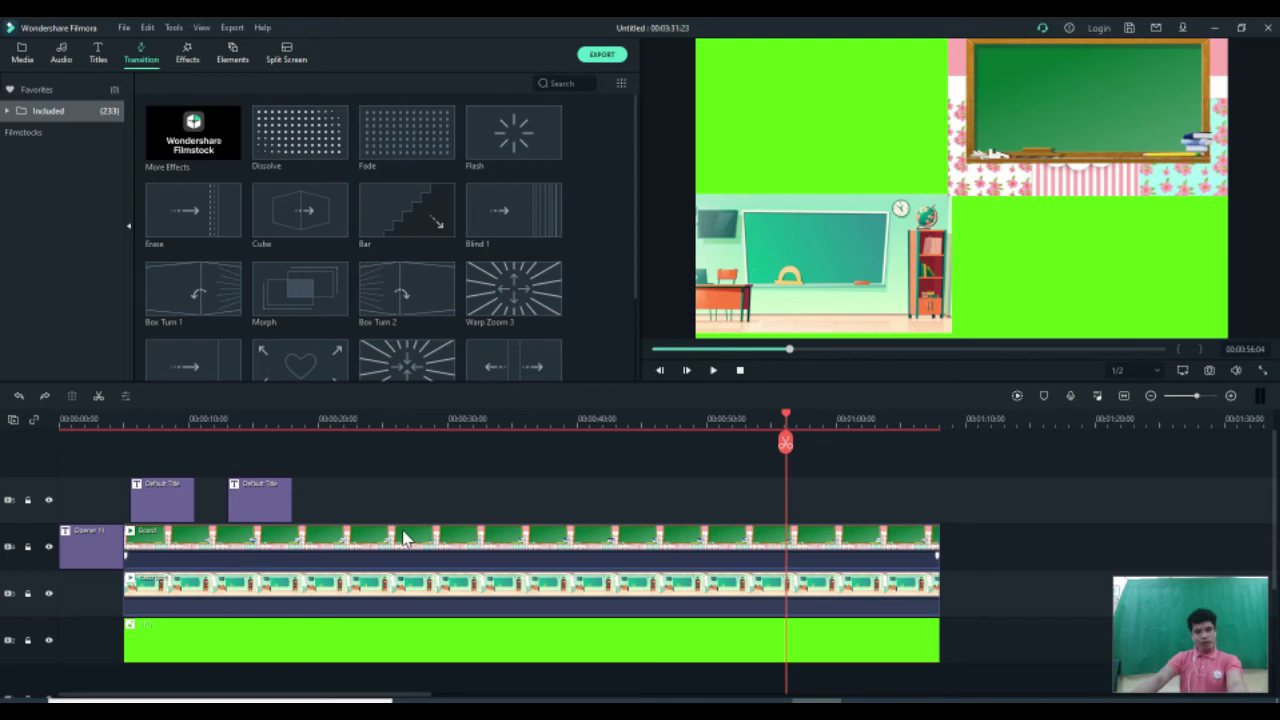
click(140, 555)
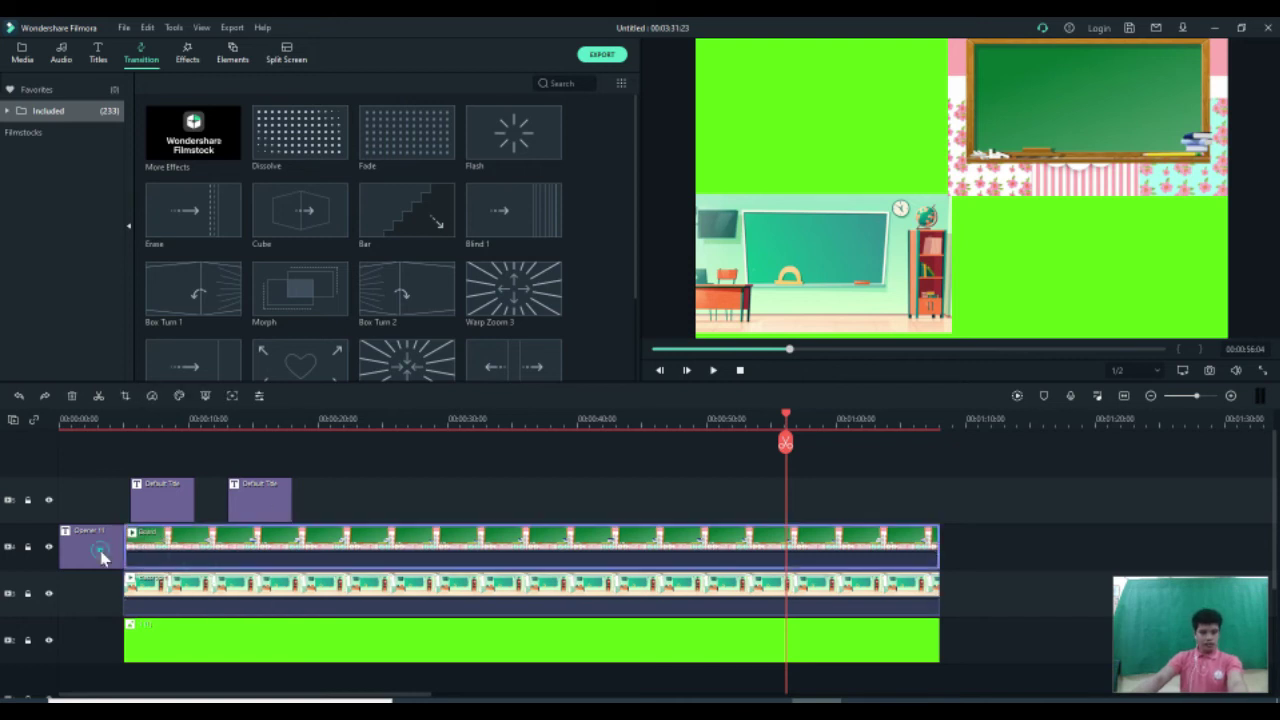
click(100, 556)
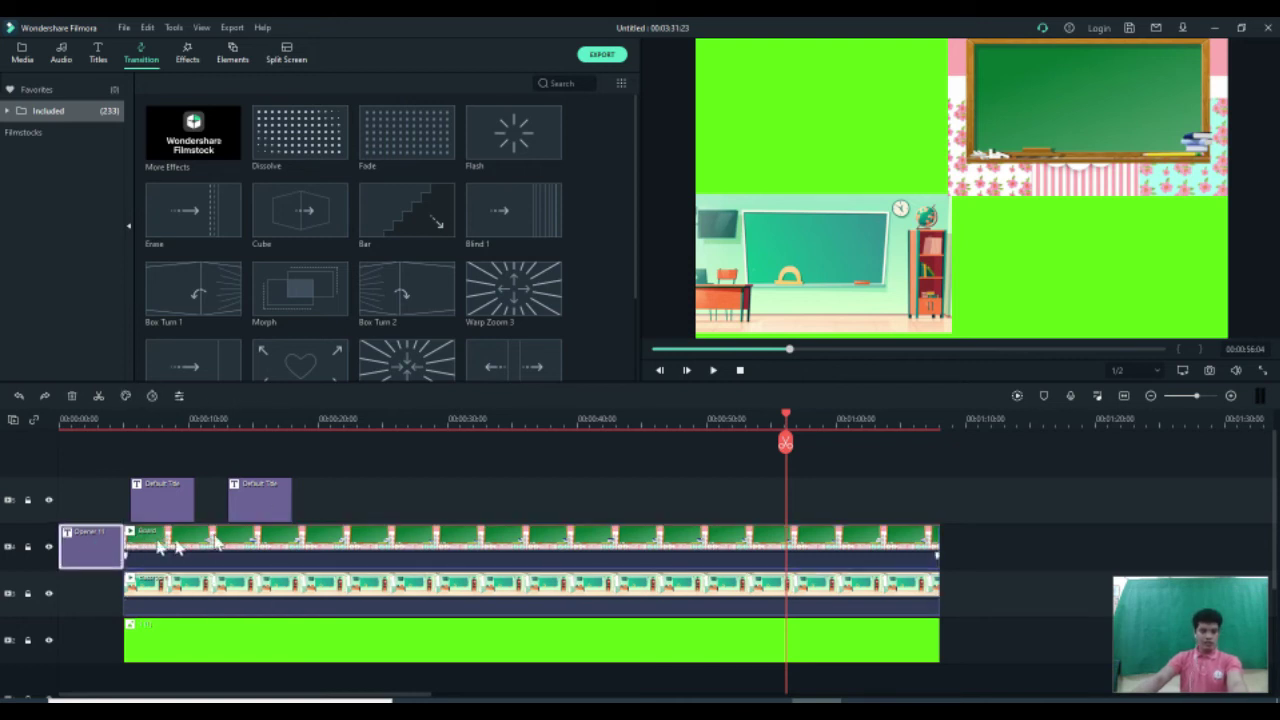
click(98, 547)
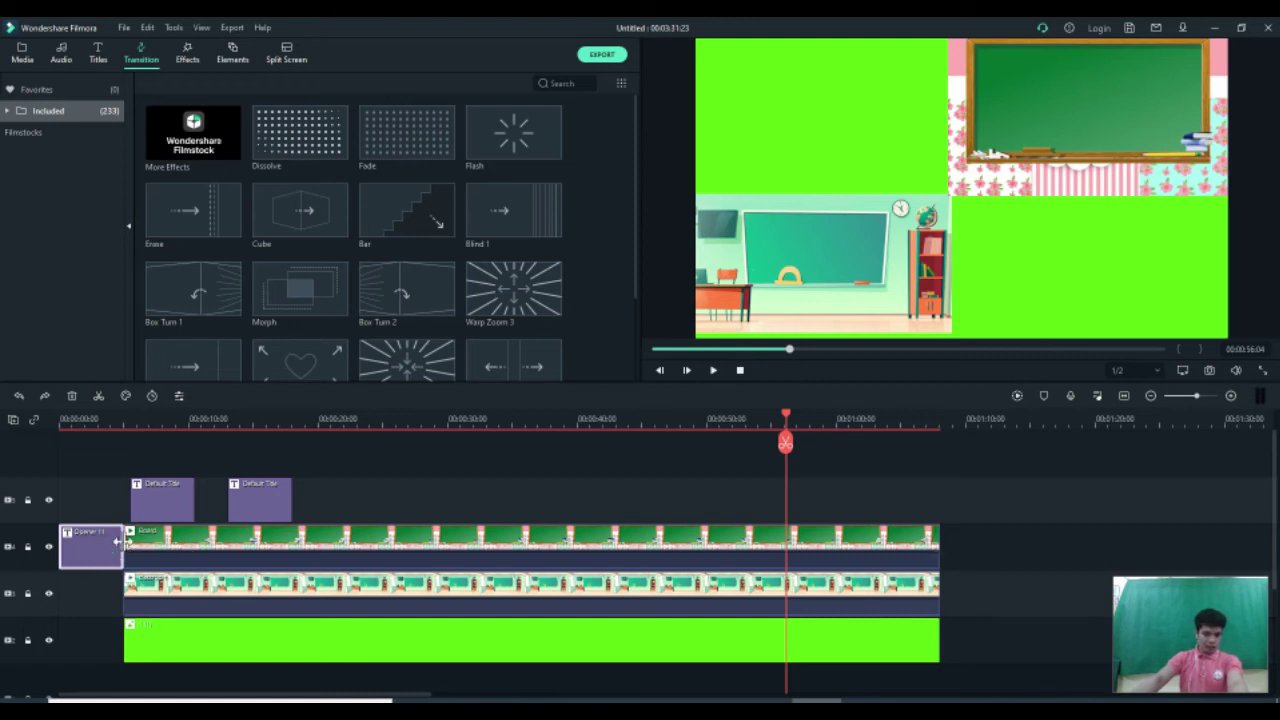
click(362, 538)
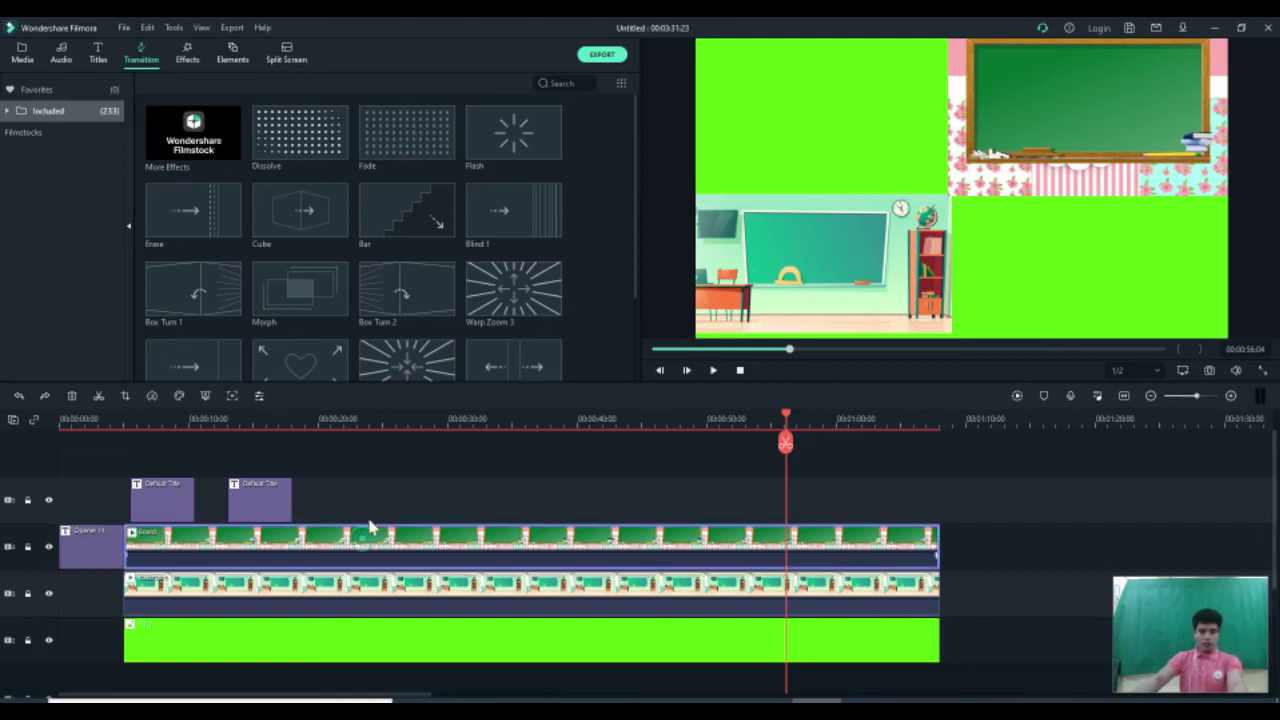
click(370, 421)
click(370, 441)
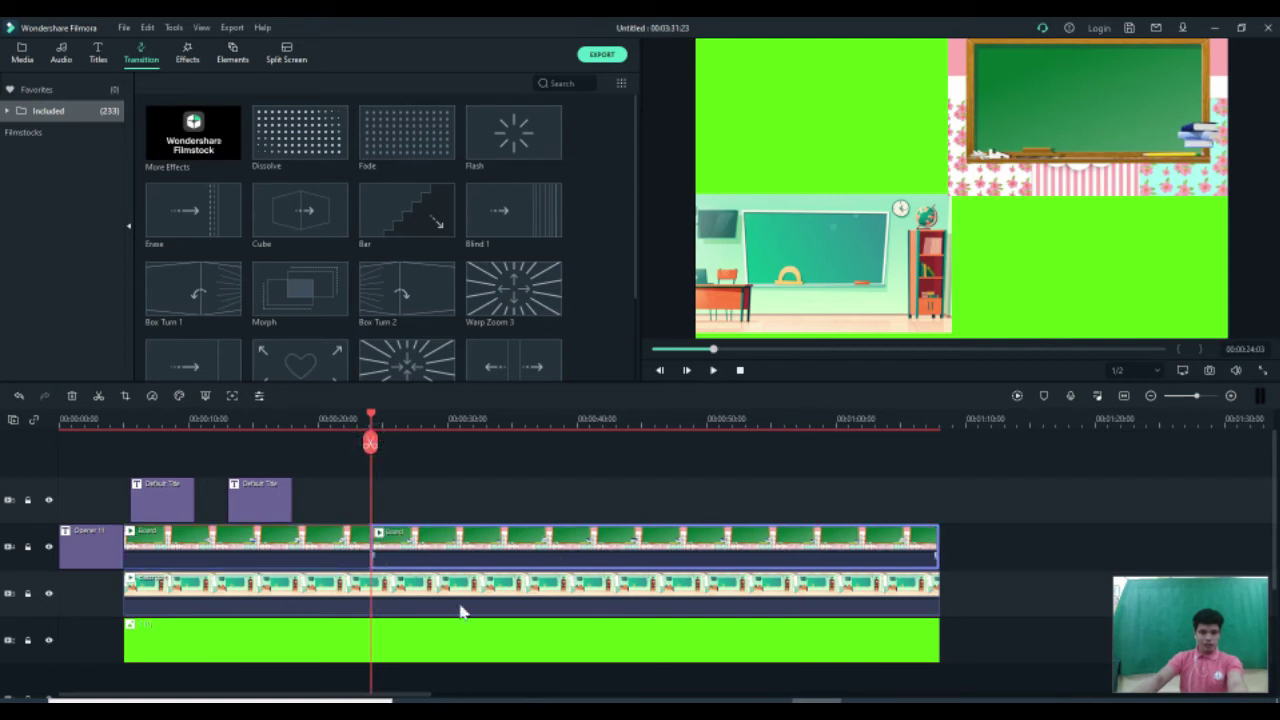
- Split the classroom clip at about 38 seconds and the green background clip at about 31 seconds
click(549, 422)
click(590, 594)
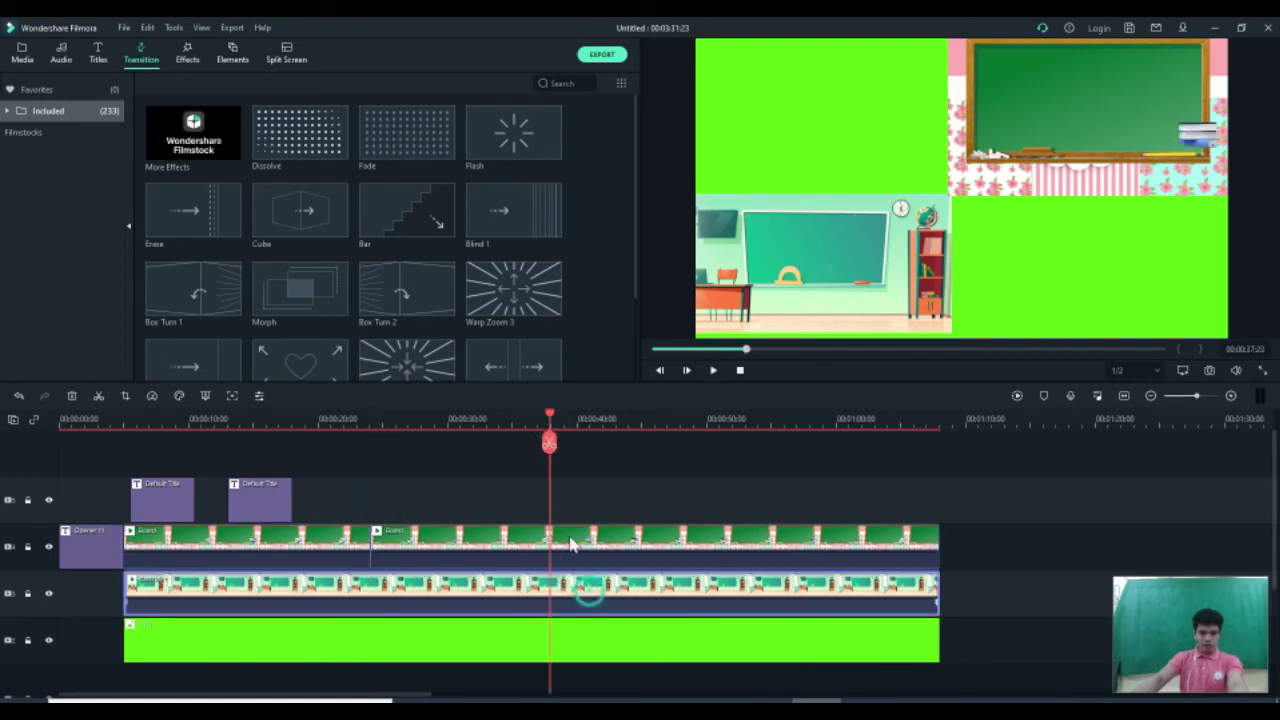
click(550, 444)
click(455, 652)
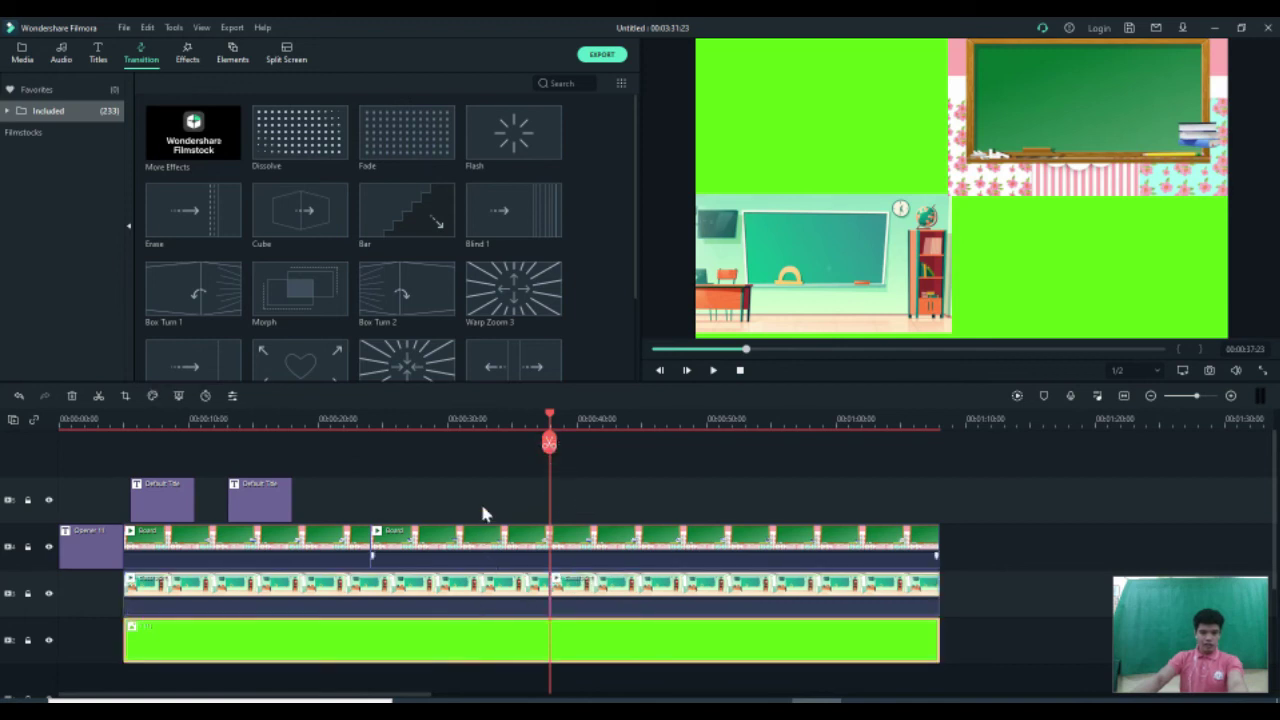
click(459, 418)
click(459, 443)
- Split the second Board segment again at about 47 seconds
click(283, 557)
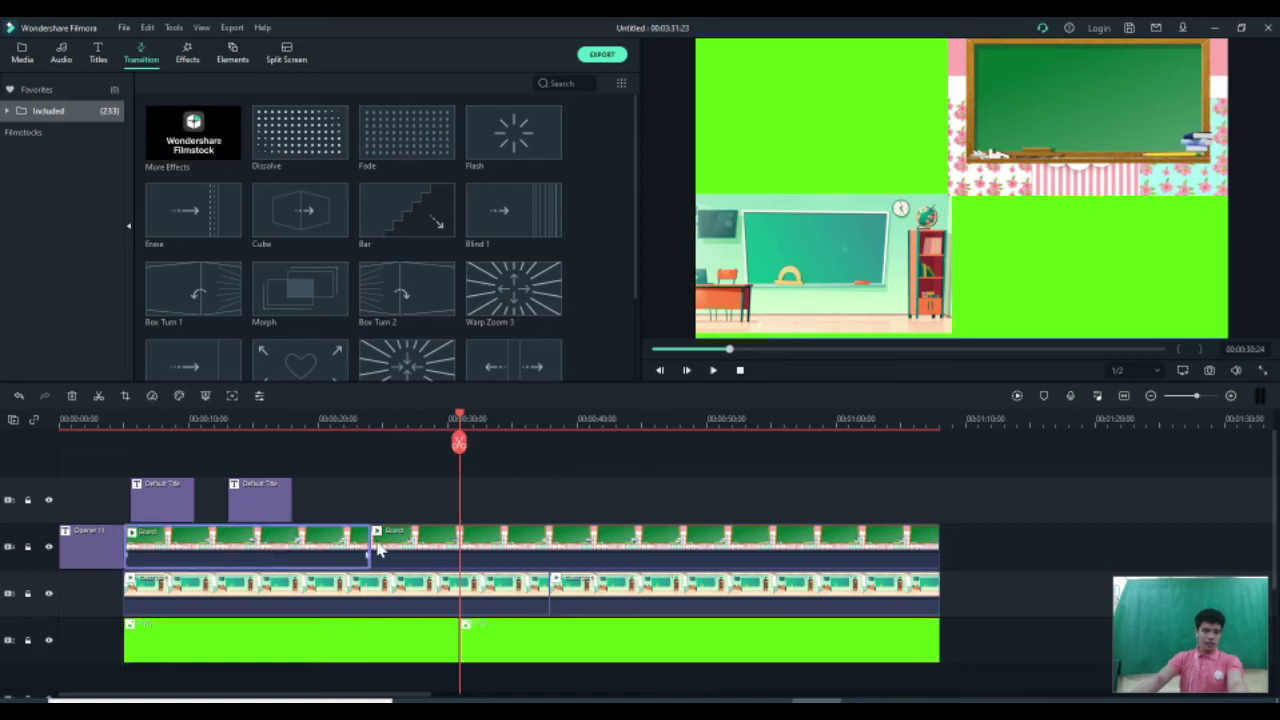
click(369, 424)
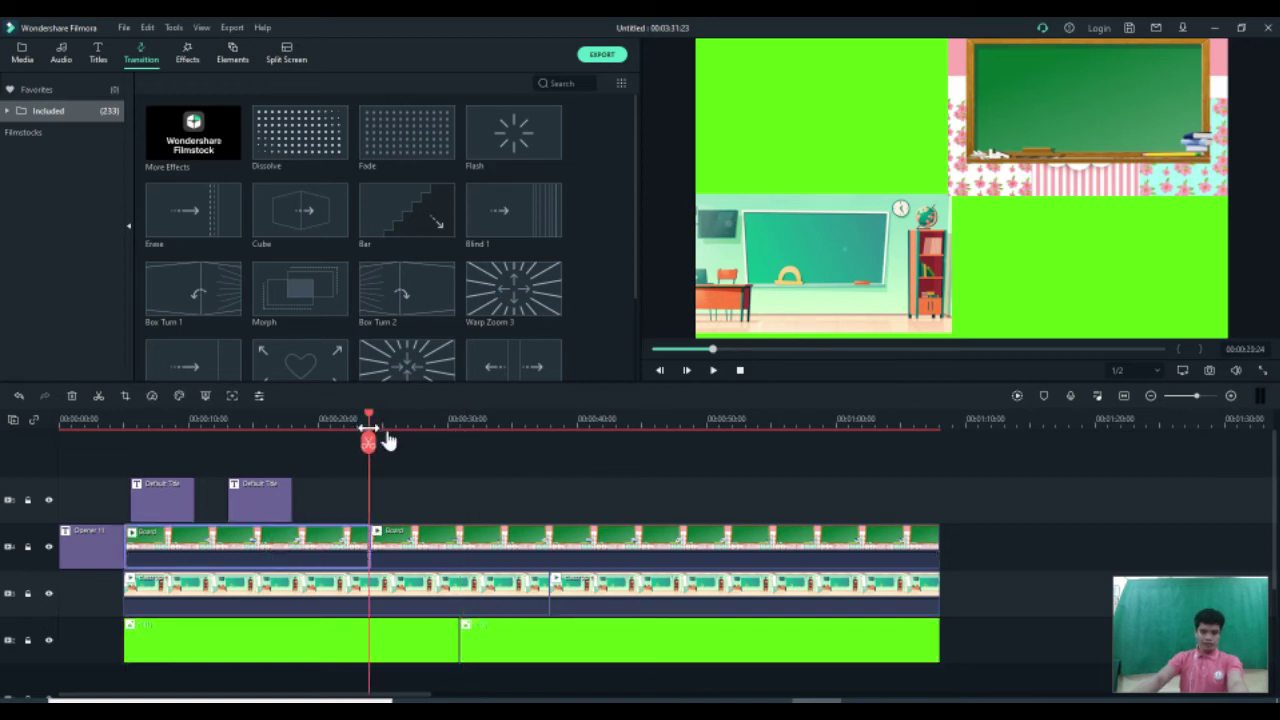
click(608, 548)
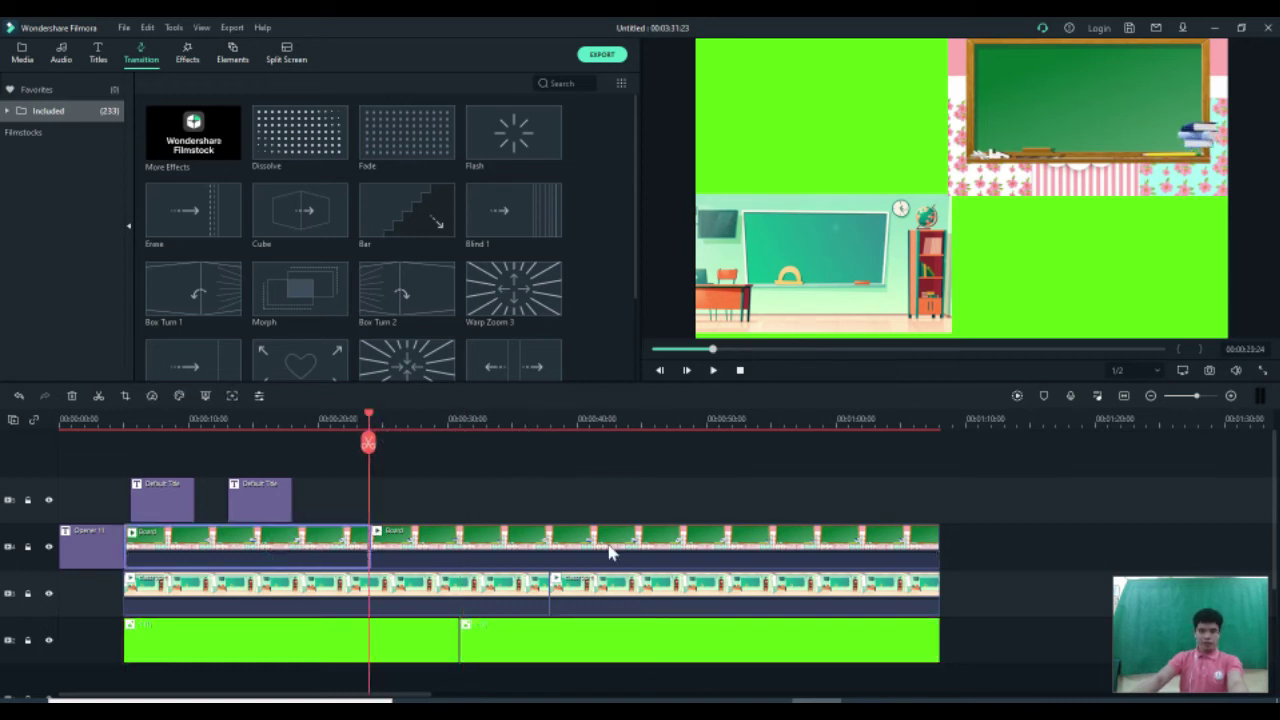
click(676, 420)
click(675, 443)
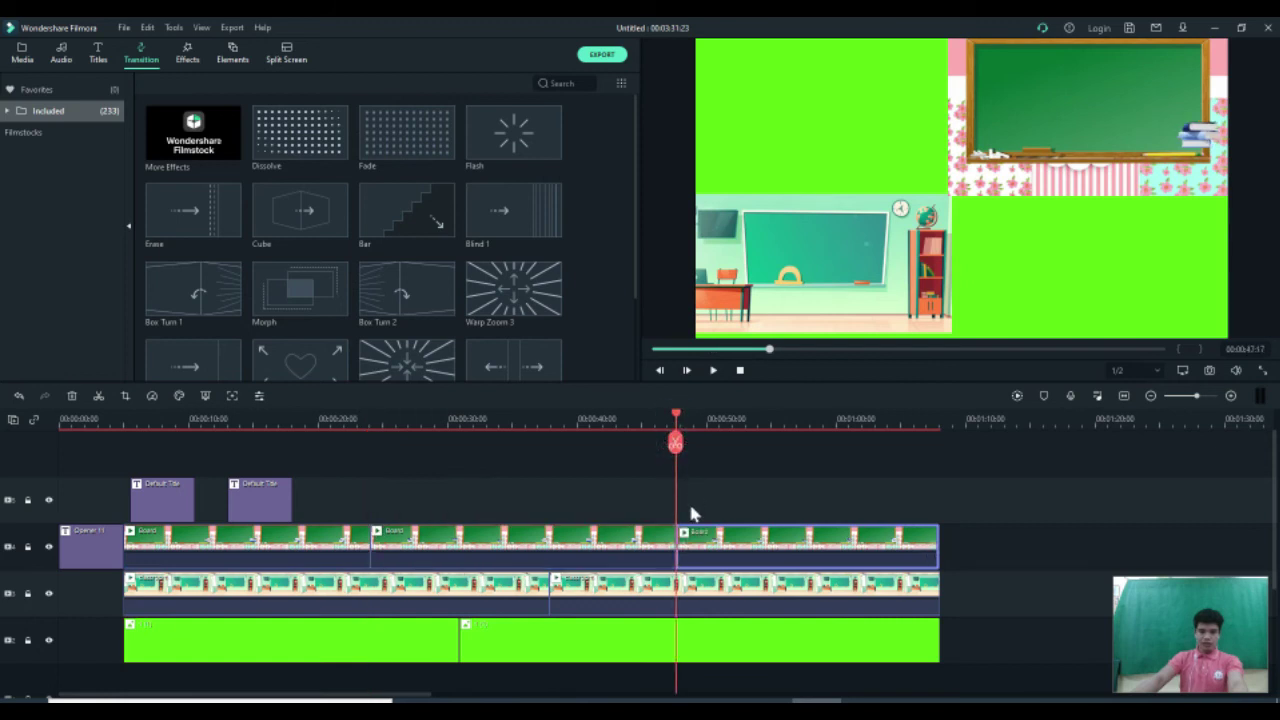
click(310, 553)
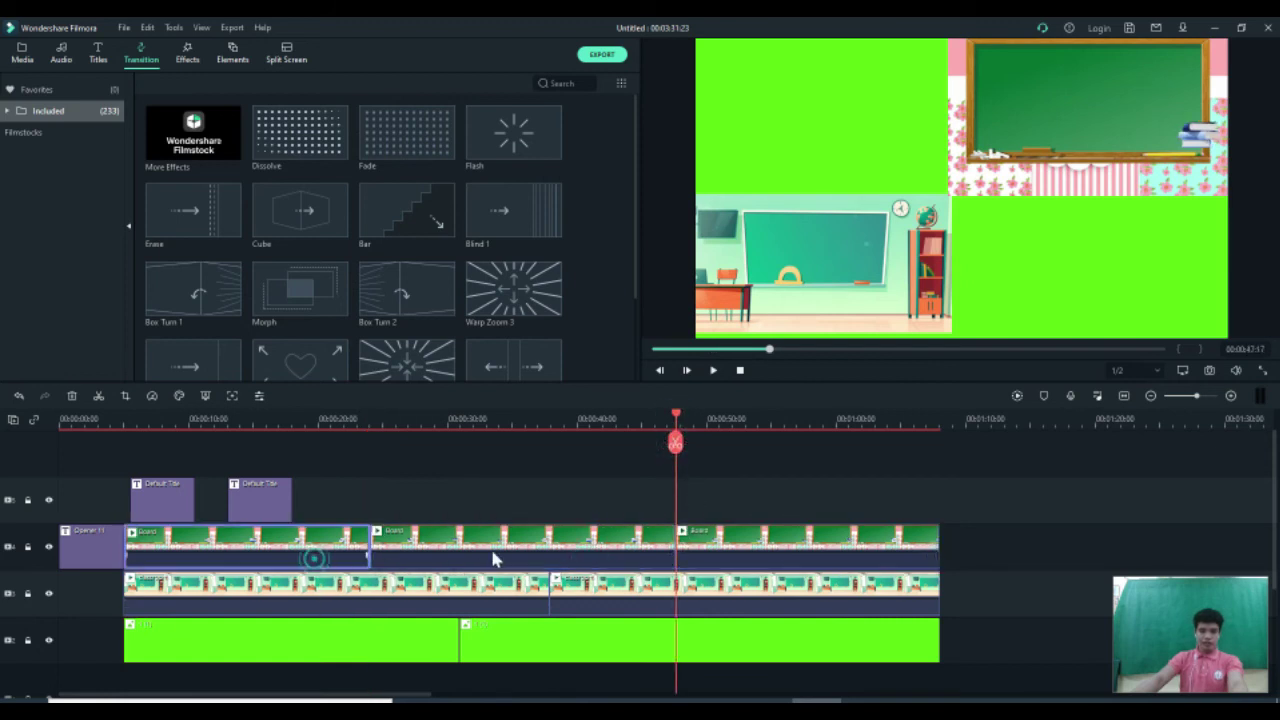
click(553, 598)
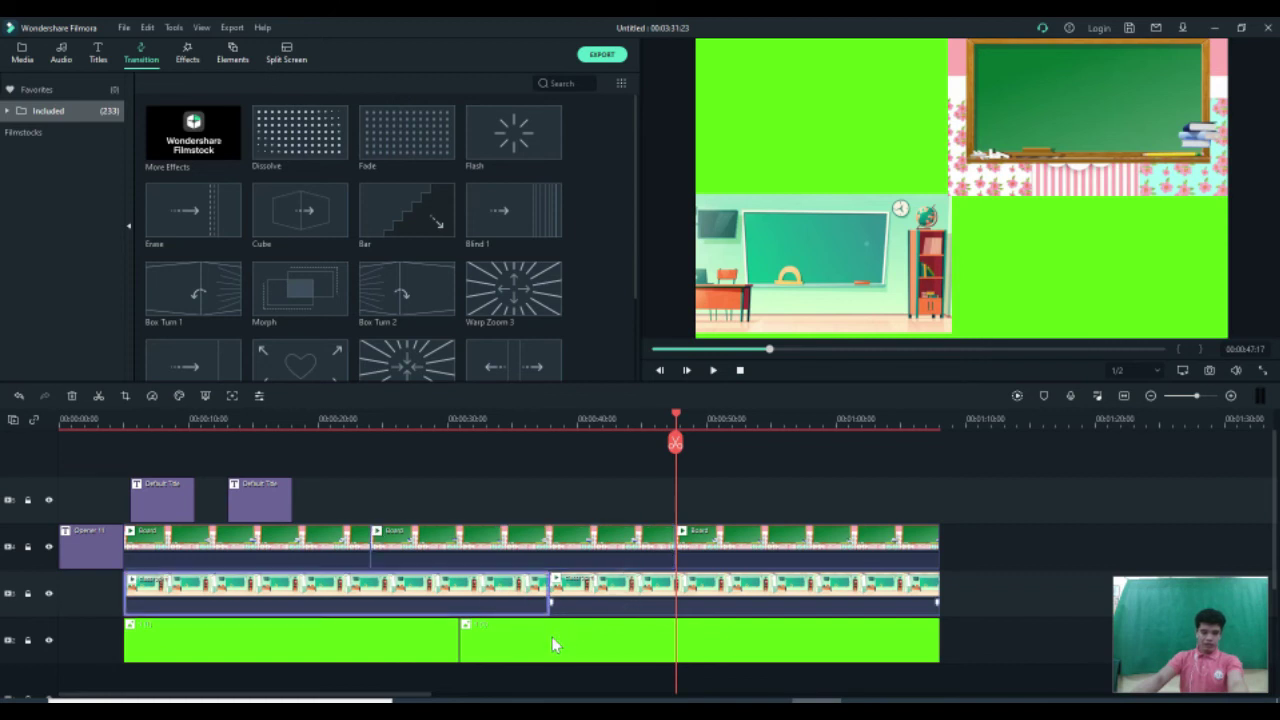
click(474, 655)
click(408, 645)
click(430, 600)
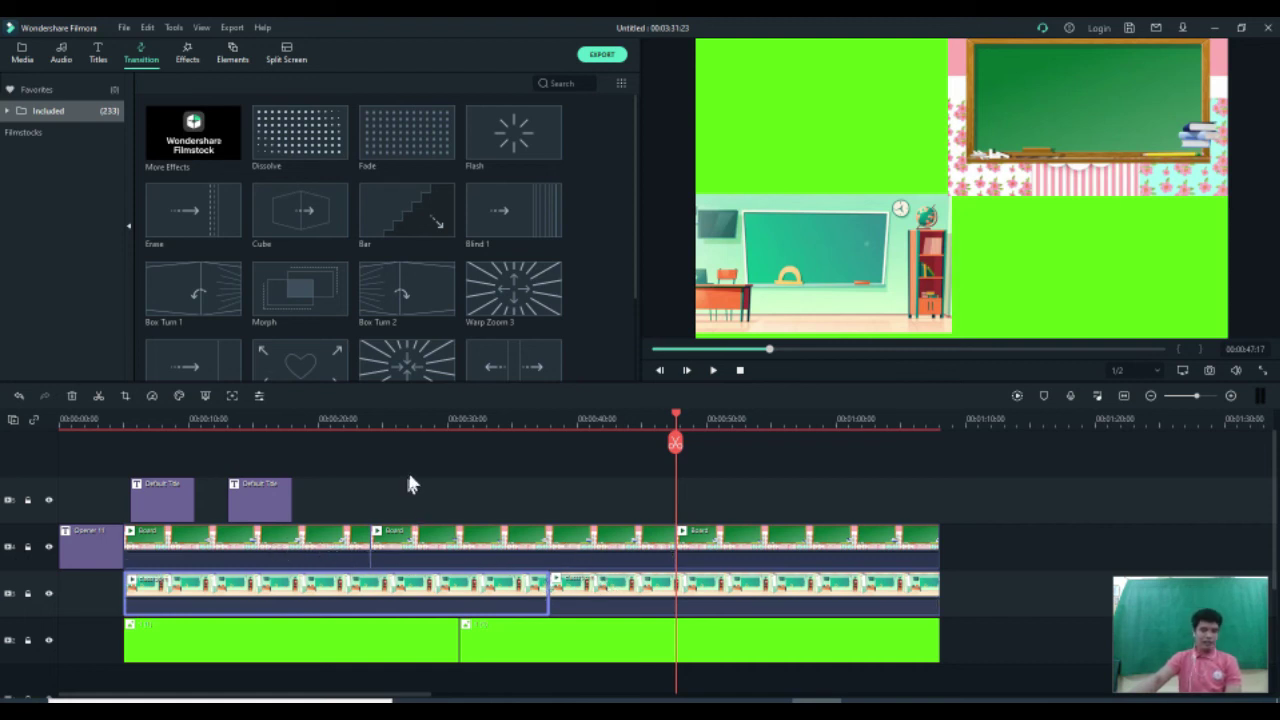
- Expand the included transition categories, browse the full collection and show the Linear transitions
click(52, 112)
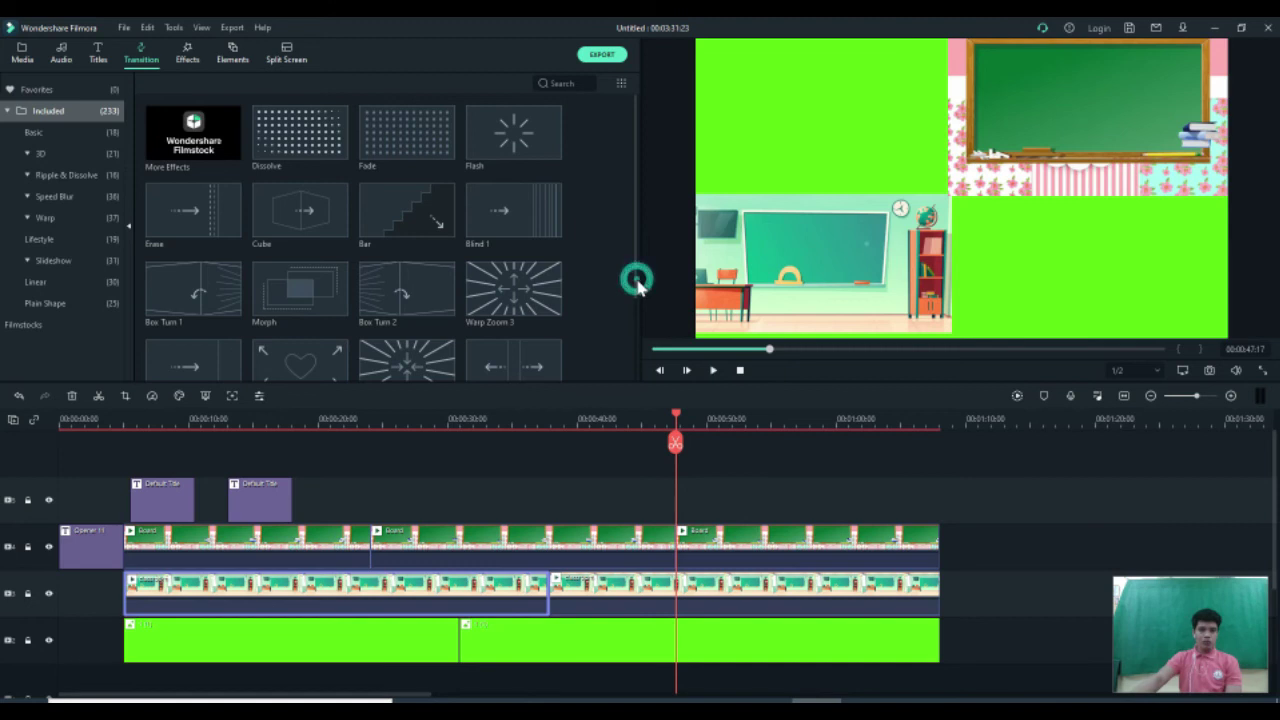
drag(634, 273, 633, 410)
scroll(319, 236, up, 3)
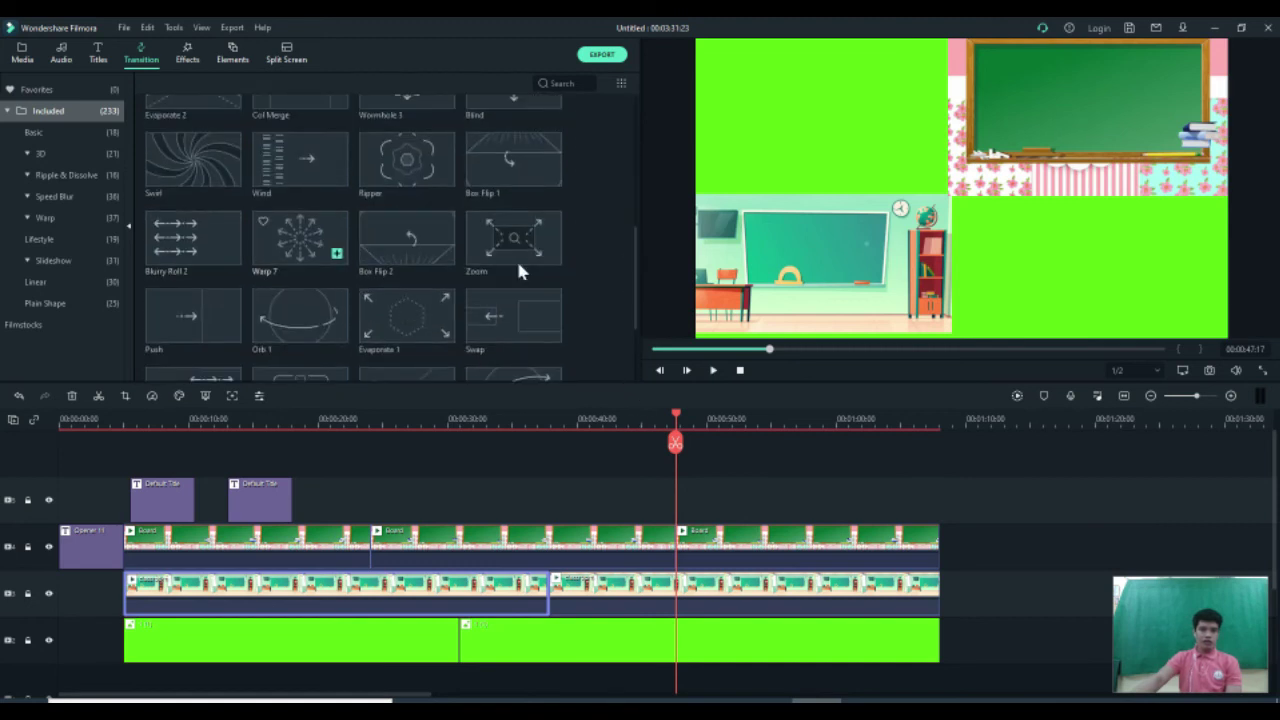
drag(632, 258, 633, 382)
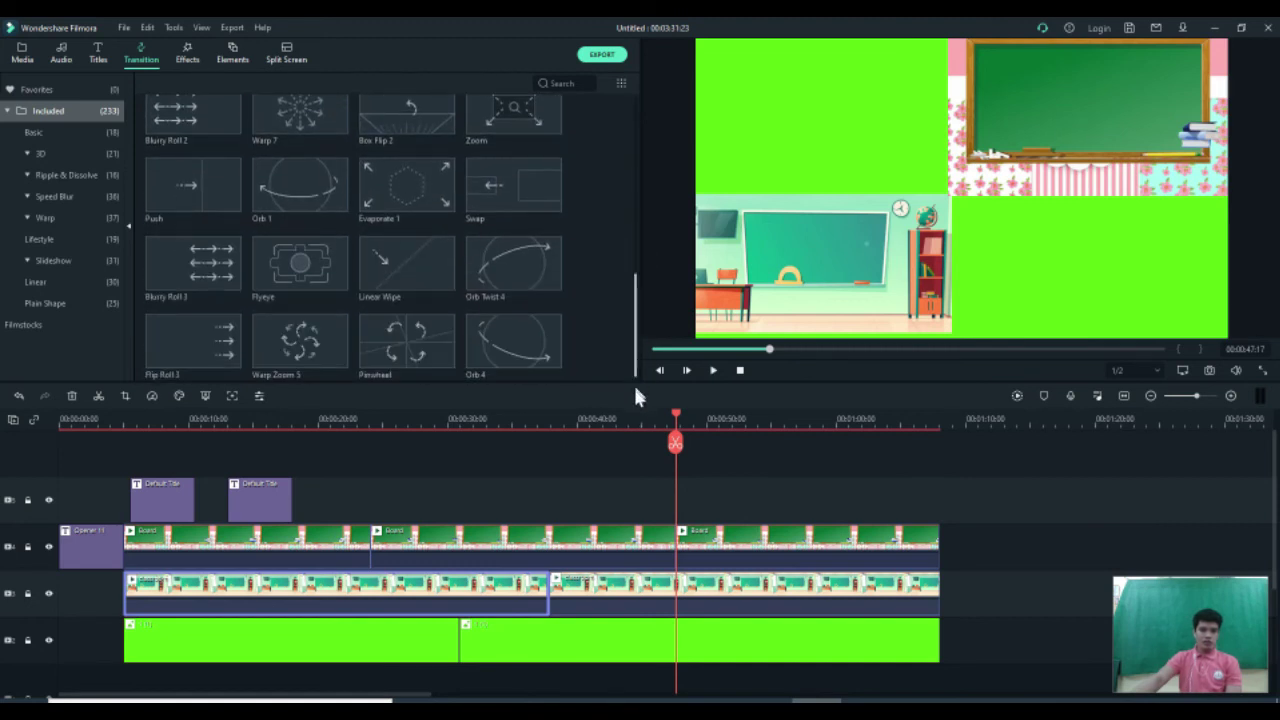
scroll(237, 251, down, 3)
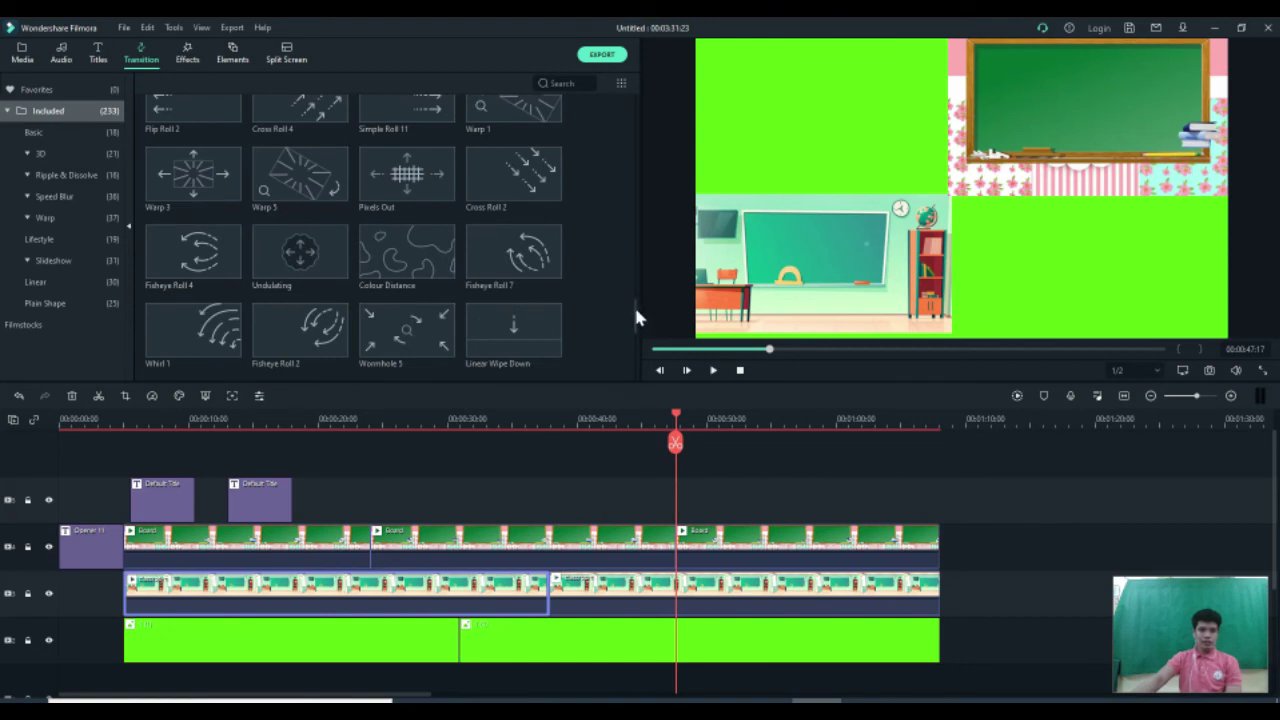
click(70, 286)
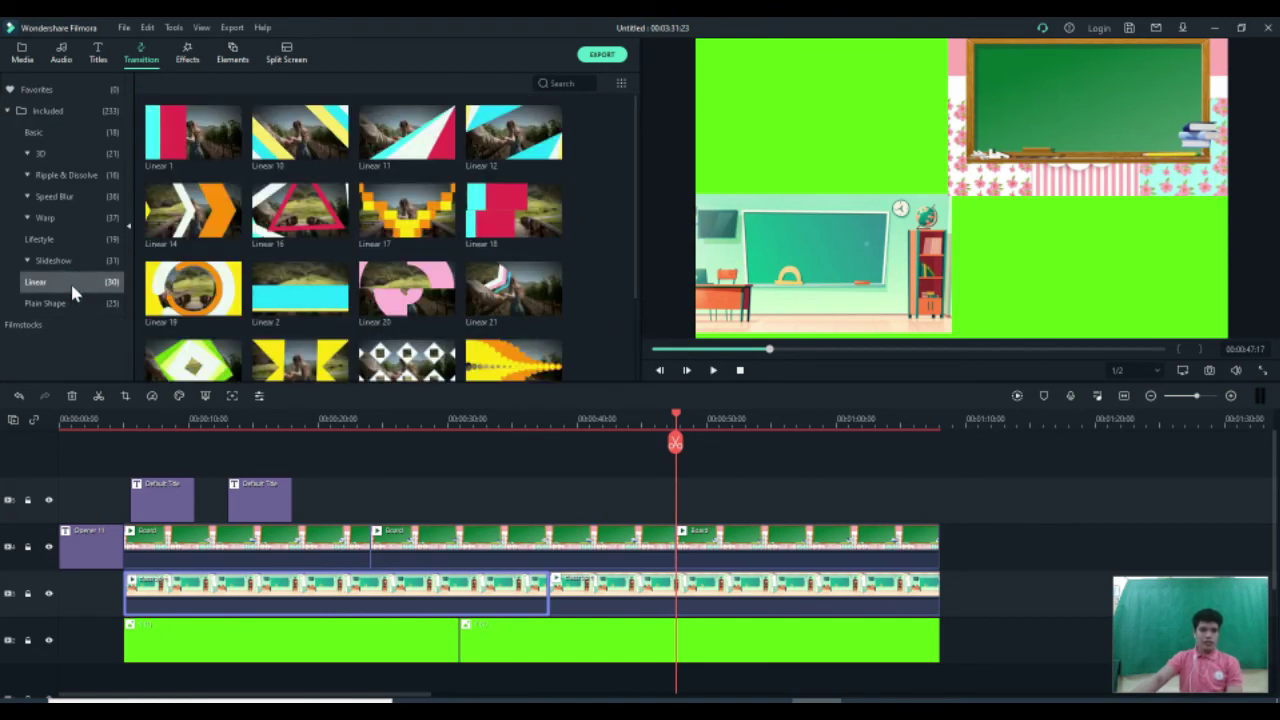
- Place the Linear 17 transition between the opener and the first Board segment, and set the playhead just before it
drag(405, 233, 100, 553)
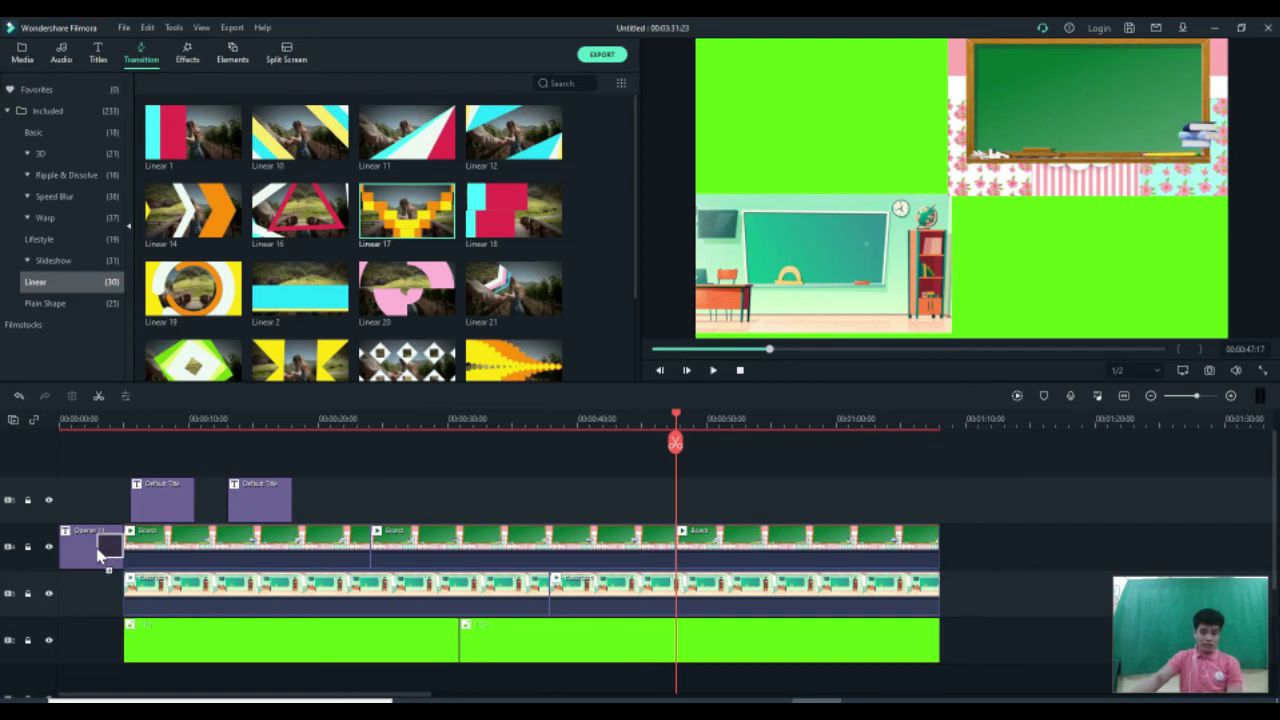
drag(100, 556, 138, 548)
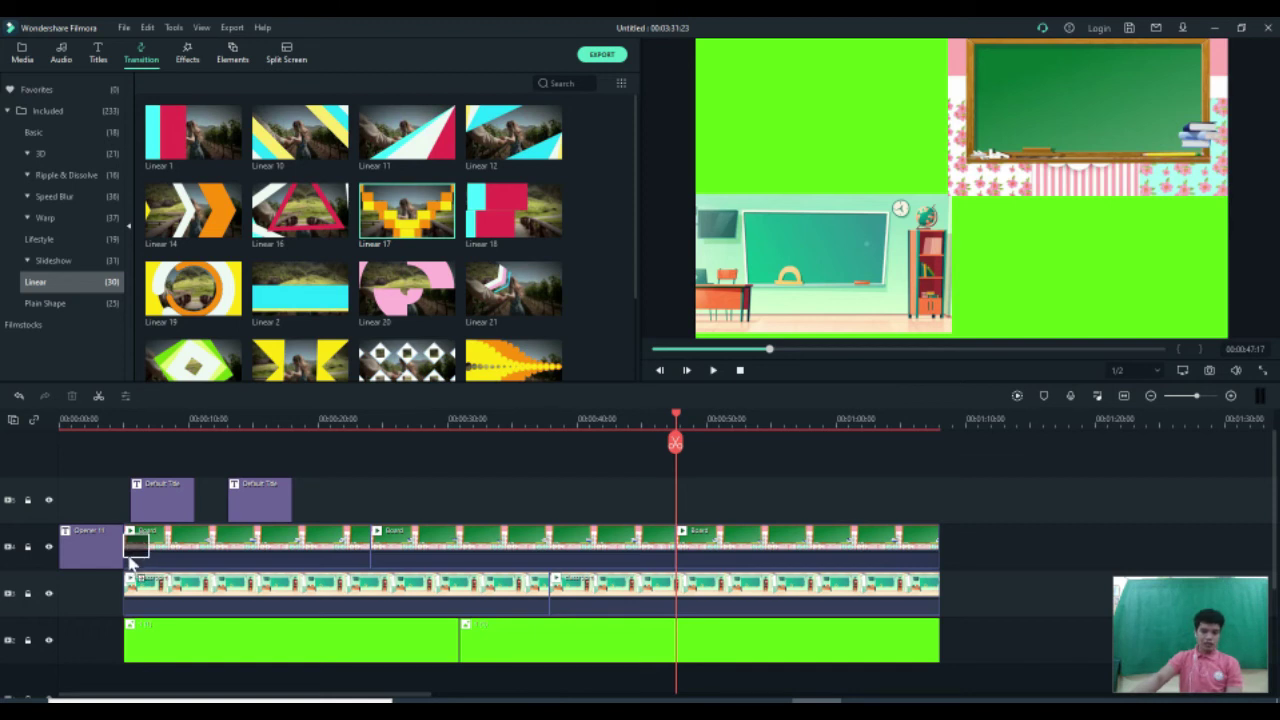
mouse_move(125, 545)
mouse_down()
mouse_move(117, 556)
mouse_move(126, 538)
mouse_up()
click(109, 420)
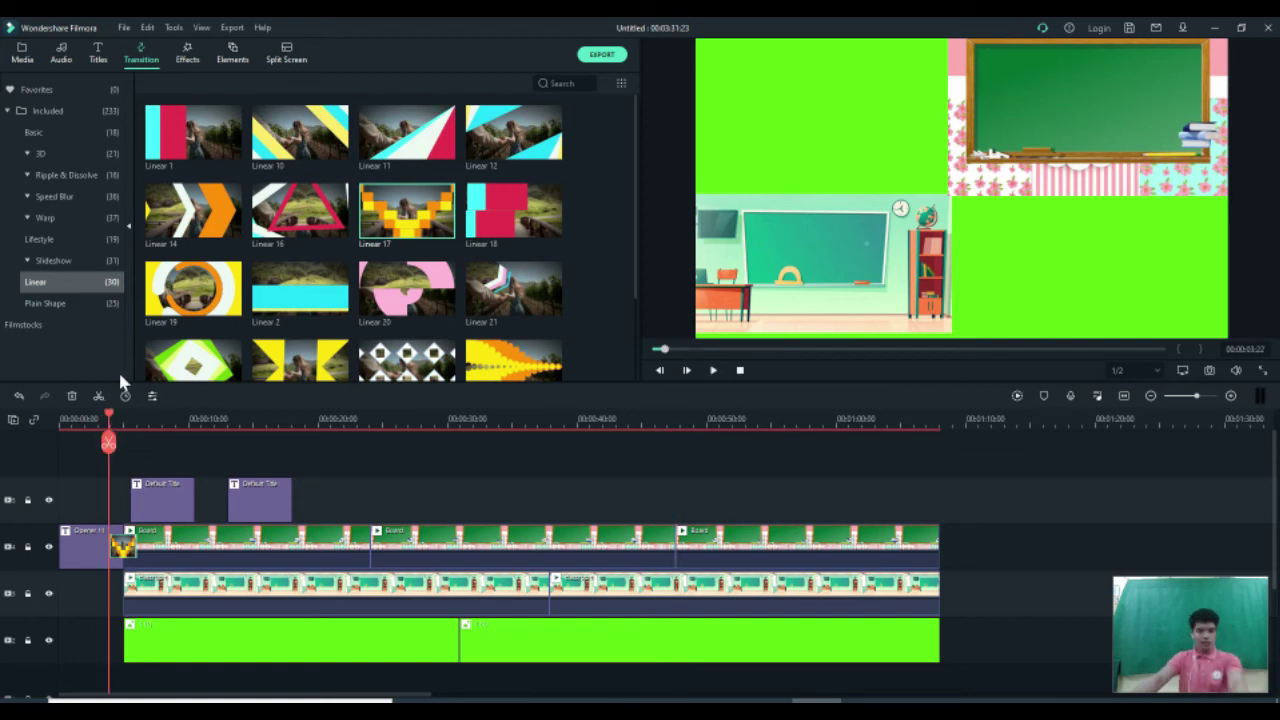
- Play back the Linear 17 transition, move it fully onto the end of the opener, and preview it again from about 3 seconds
key(space)
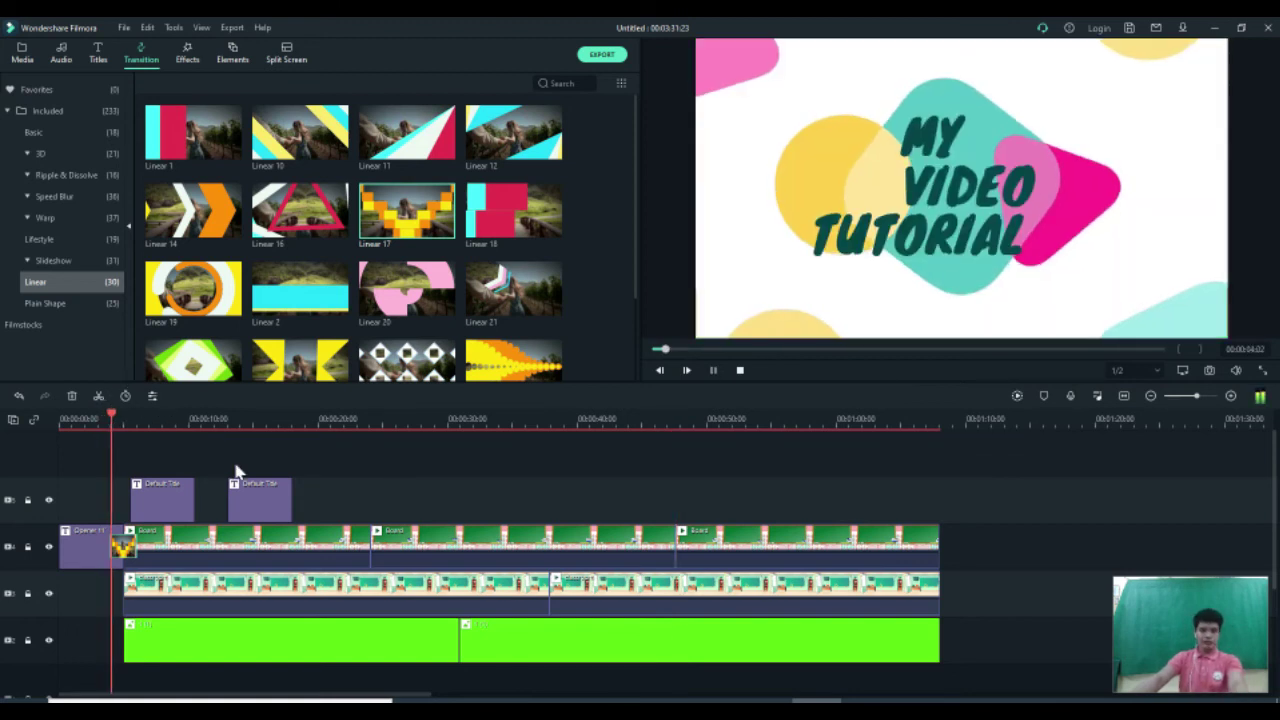
key(space)
drag(133, 560, 108, 552)
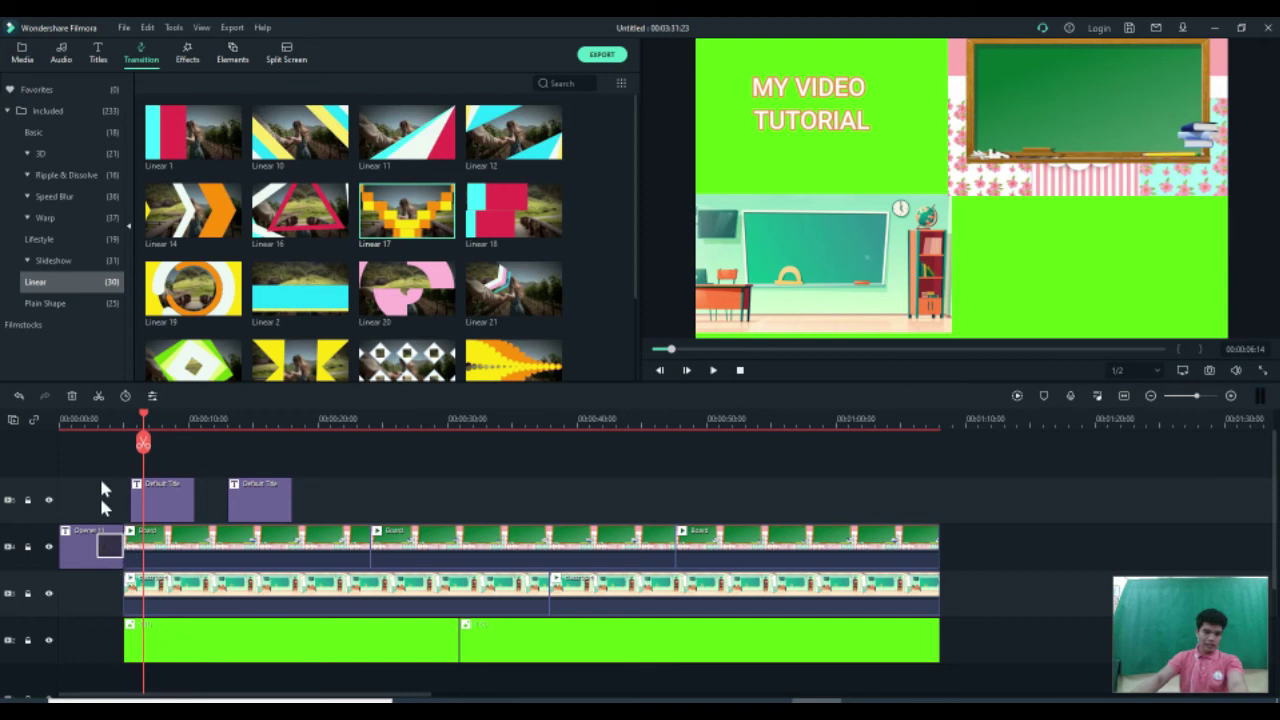
click(95, 418)
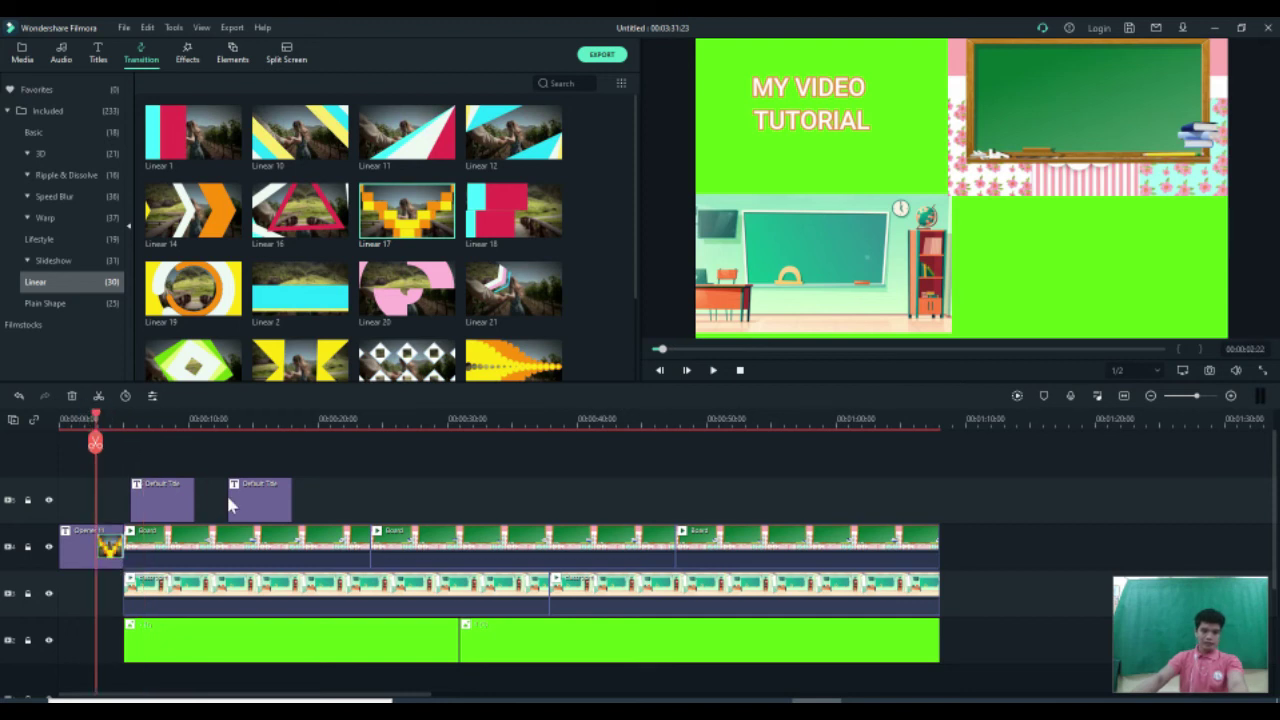
key(space)
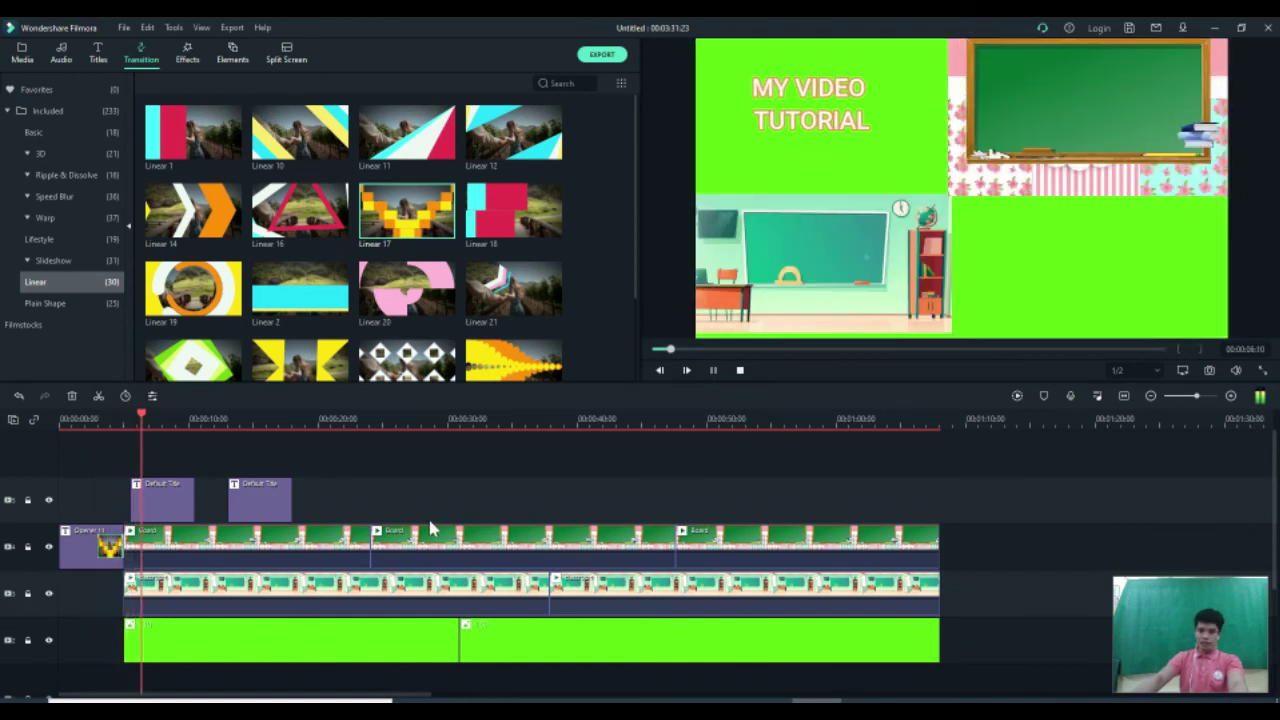
key(space)
- Place the black-and-white diamond transition at the start of the first Board segment and Linear 21 at the start of the opener
drag(308, 372, 130, 567)
drag(410, 368, 122, 546)
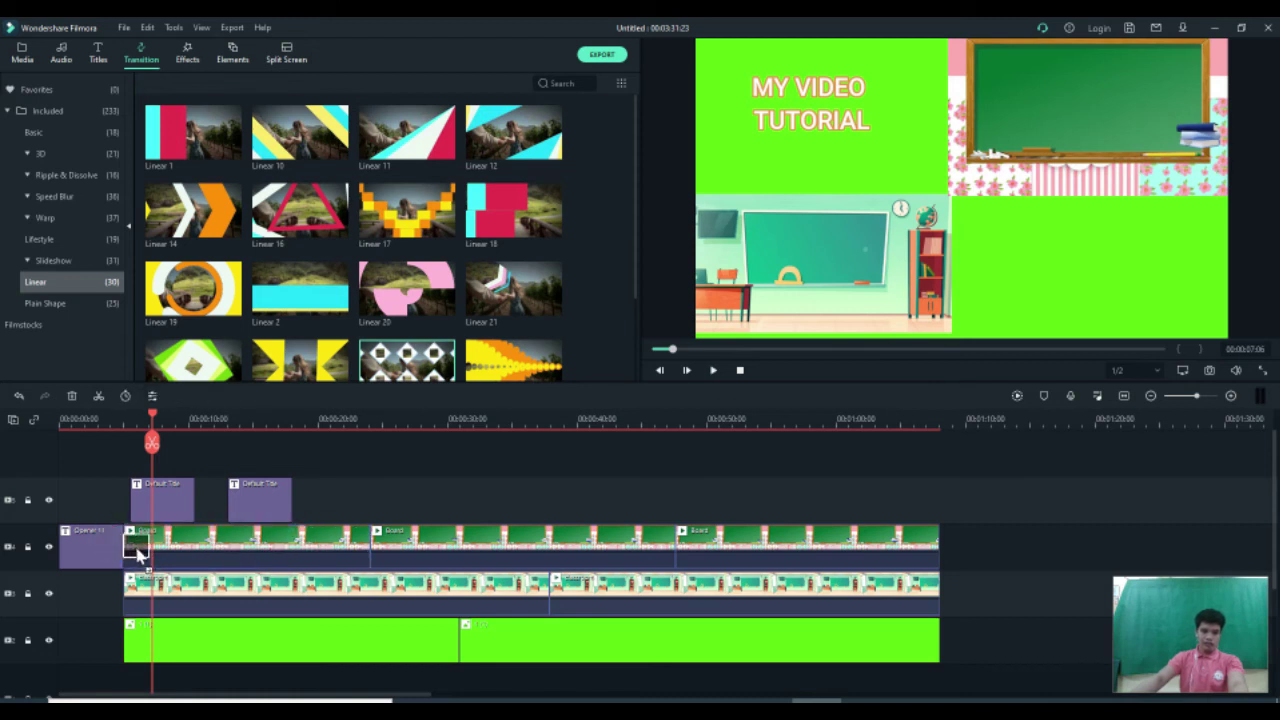
drag(486, 326, 75, 558)
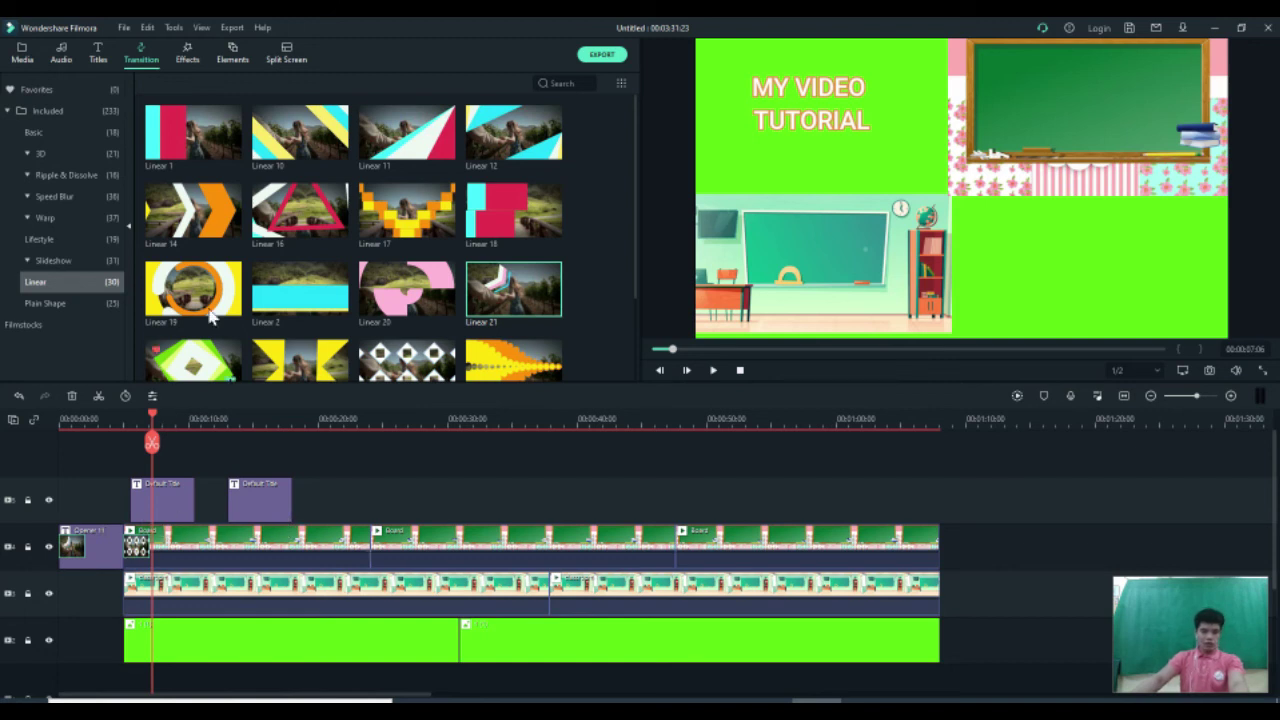
- Place transitions at the splits: Linear 19 and the green diamond one between the Board segments, Linear 20 on the classroom clip, Linear 16 on the green background
drag(346, 538, 368, 540)
drag(224, 372, 668, 560)
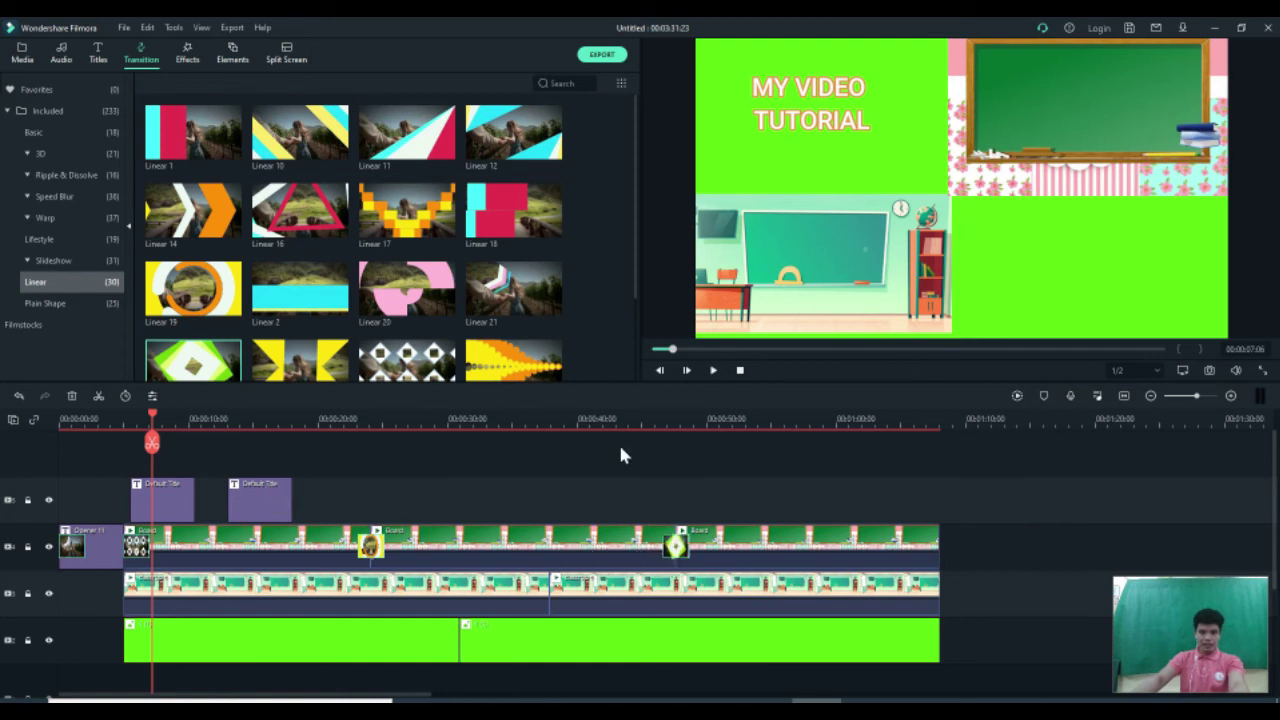
drag(405, 312, 548, 617)
drag(318, 222, 459, 640)
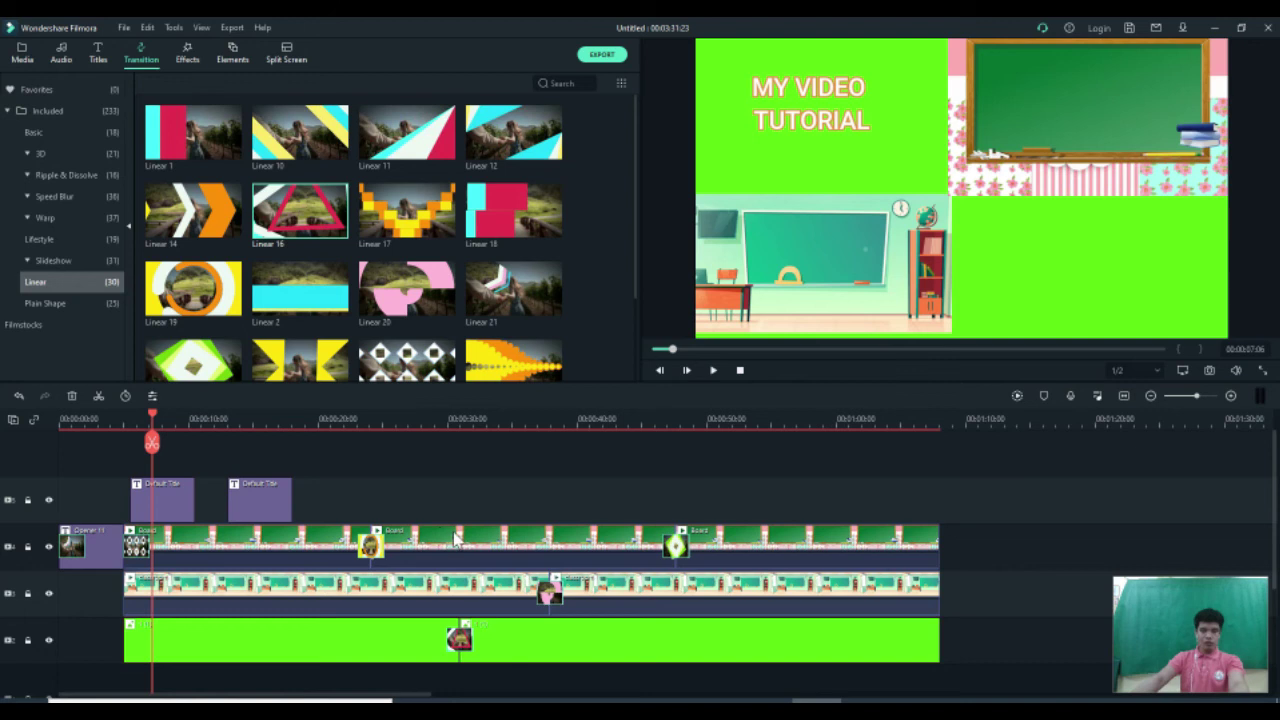
- Add the Linear 20 transition to the start of the first title and play it back from just before the title
drag(389, 292, 142, 506)
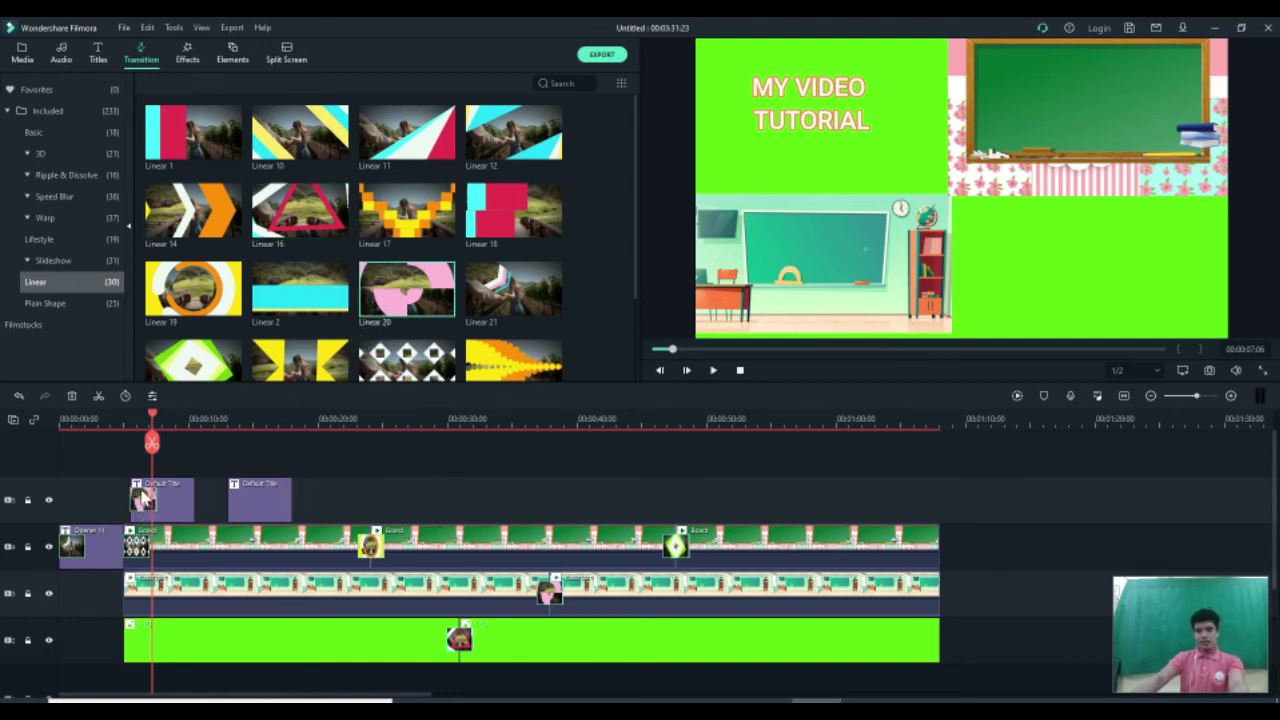
click(130, 418)
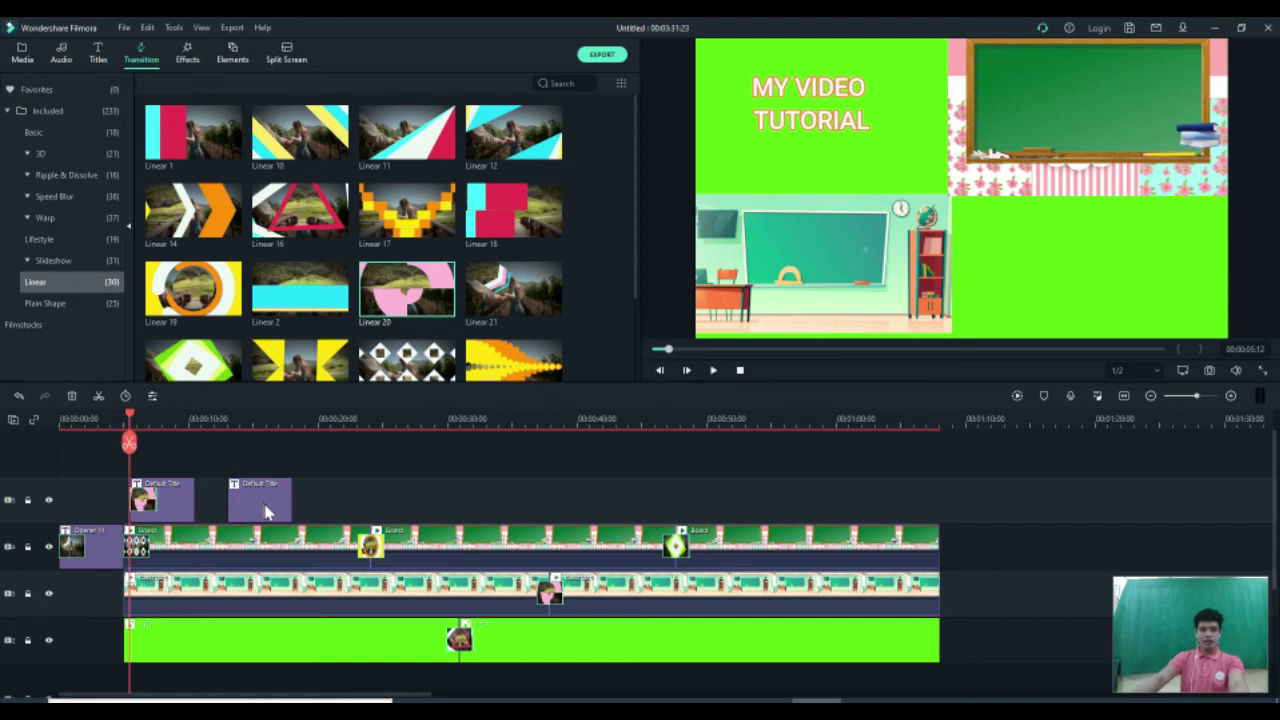
key(space)
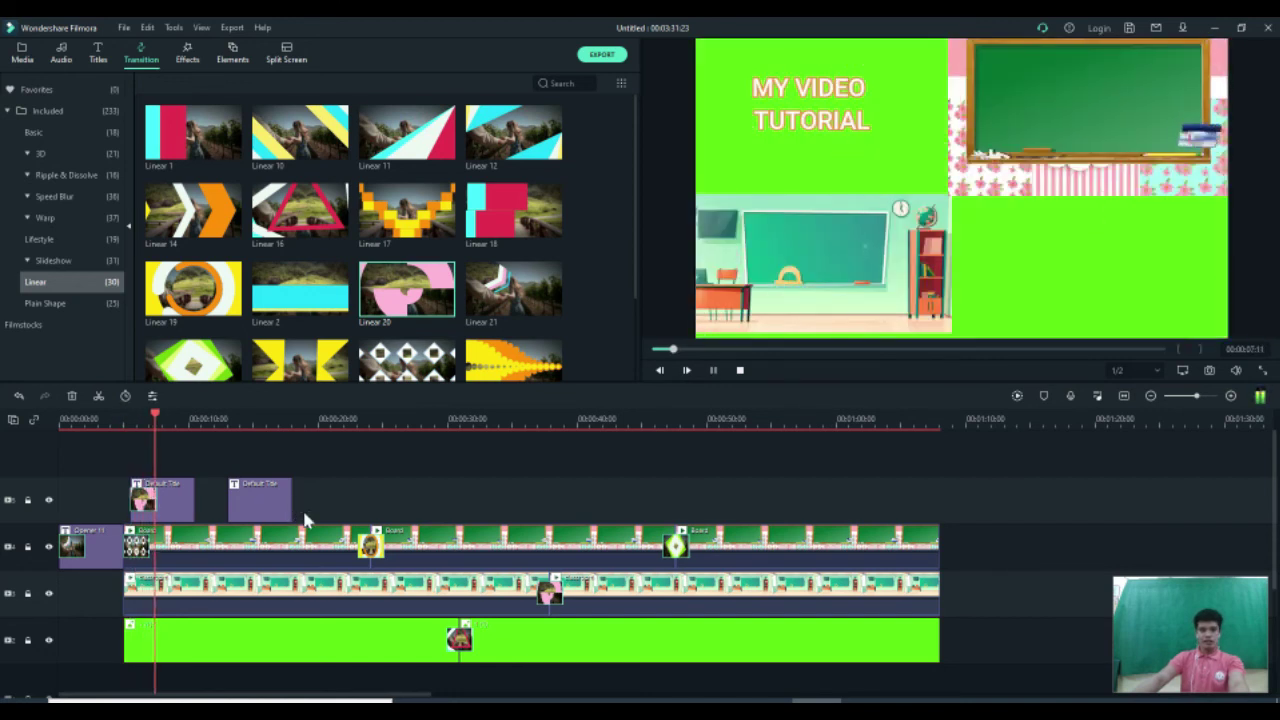
key(space)
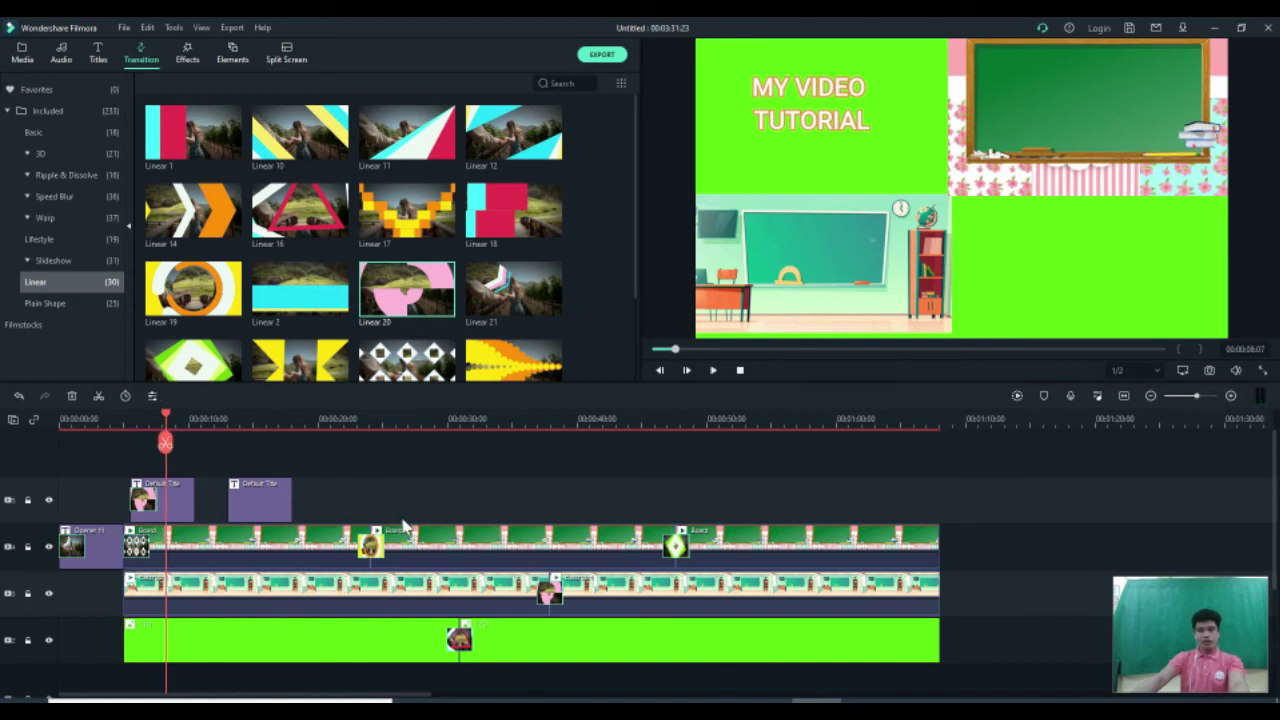
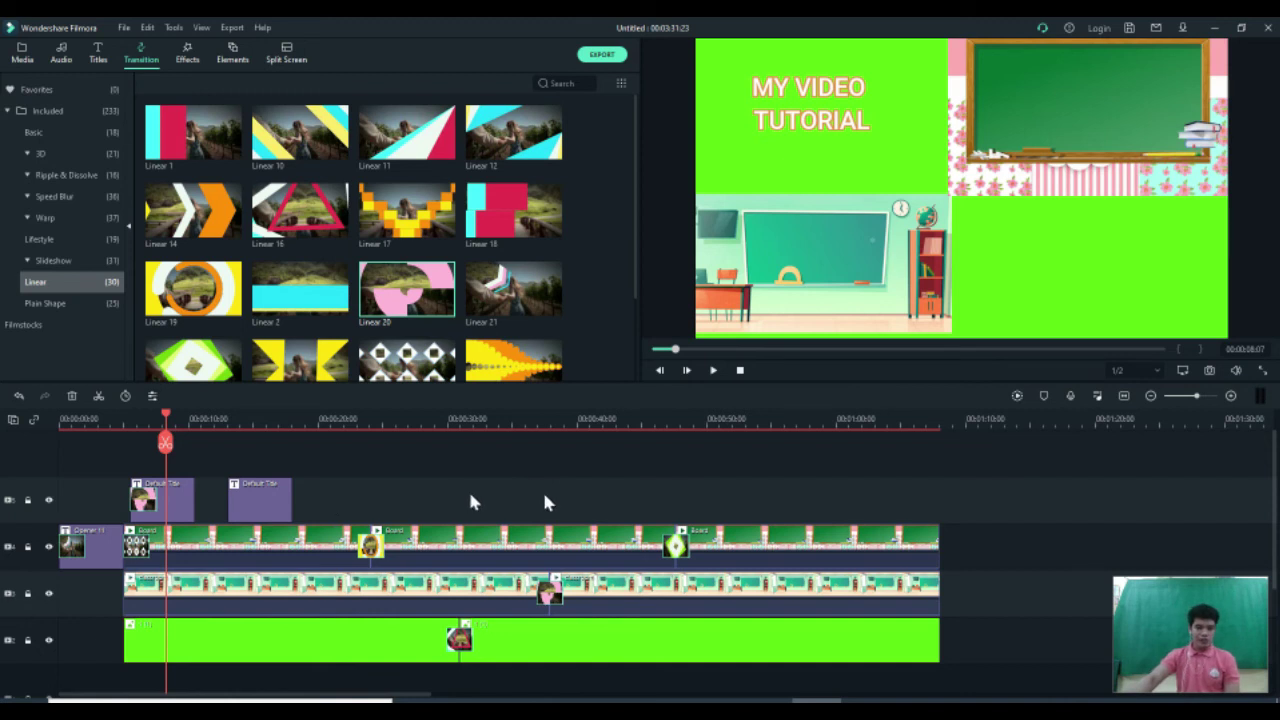
- Apply the Strong Glitch effect to the first Board segment and preview that part of the timeline
click(185, 62)
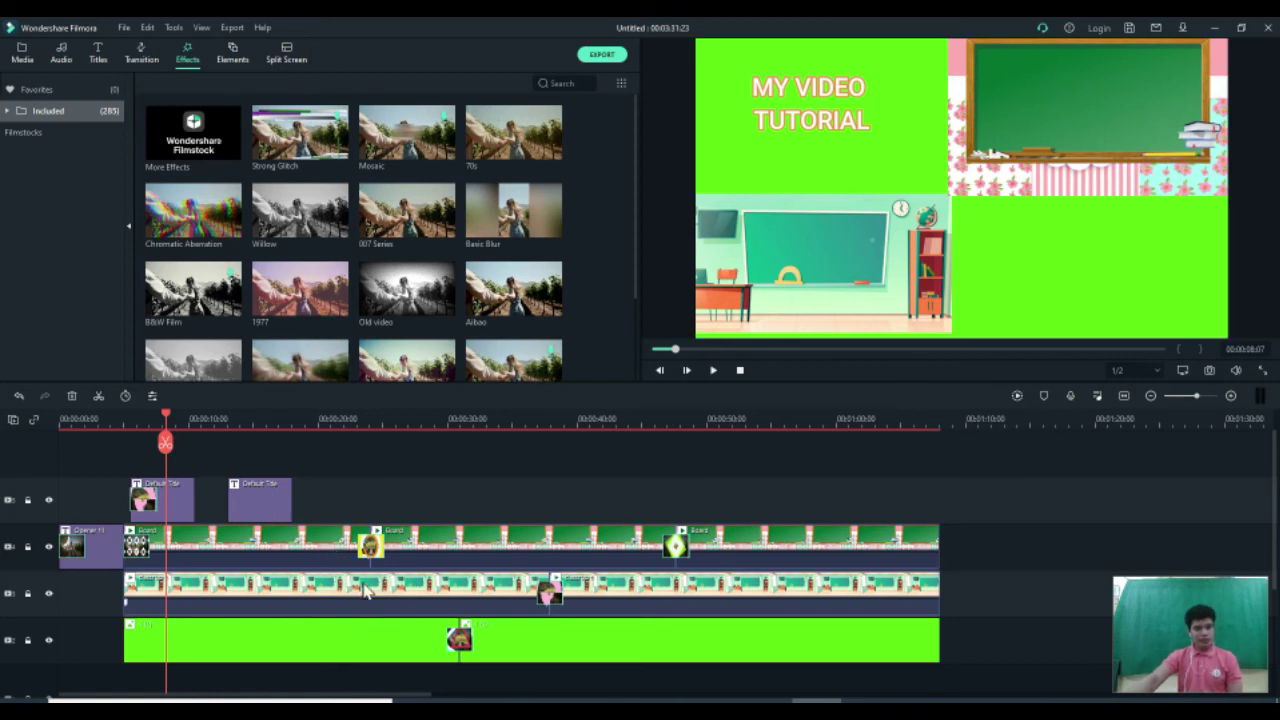
click(290, 512)
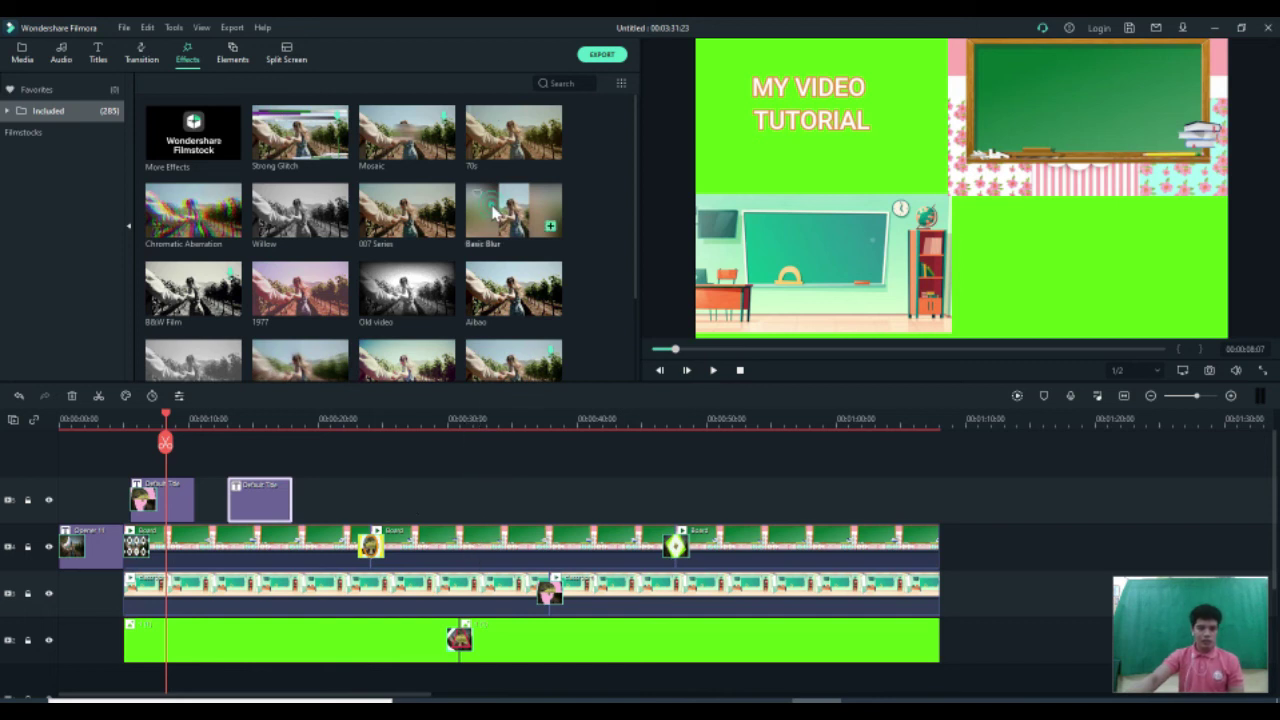
drag(305, 140, 247, 556)
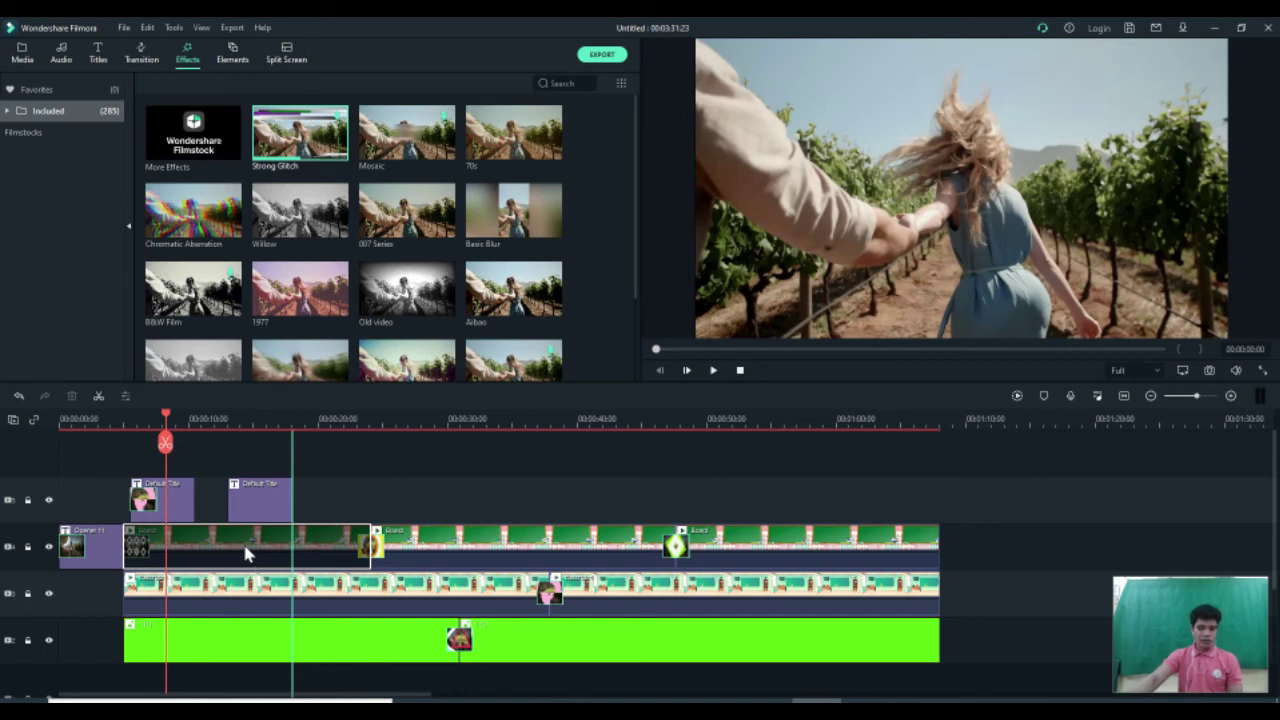
drag(247, 556, 247, 555)
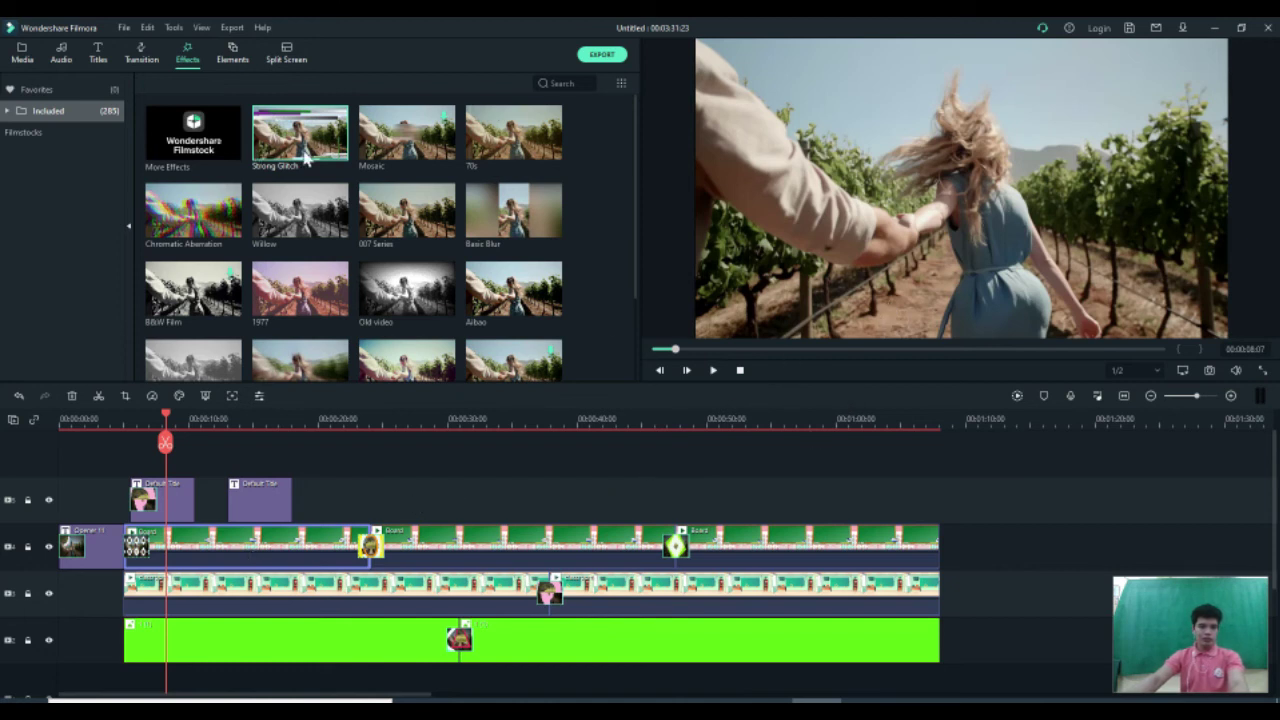
key(space)
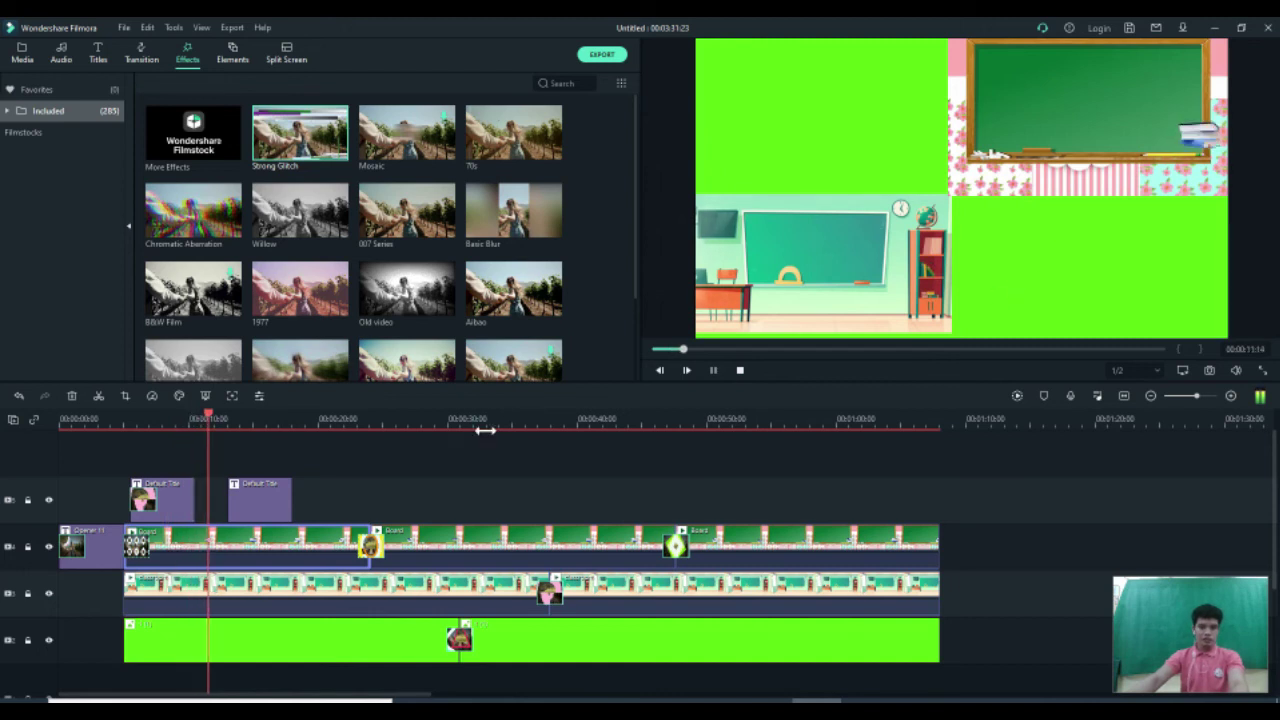
key(space)
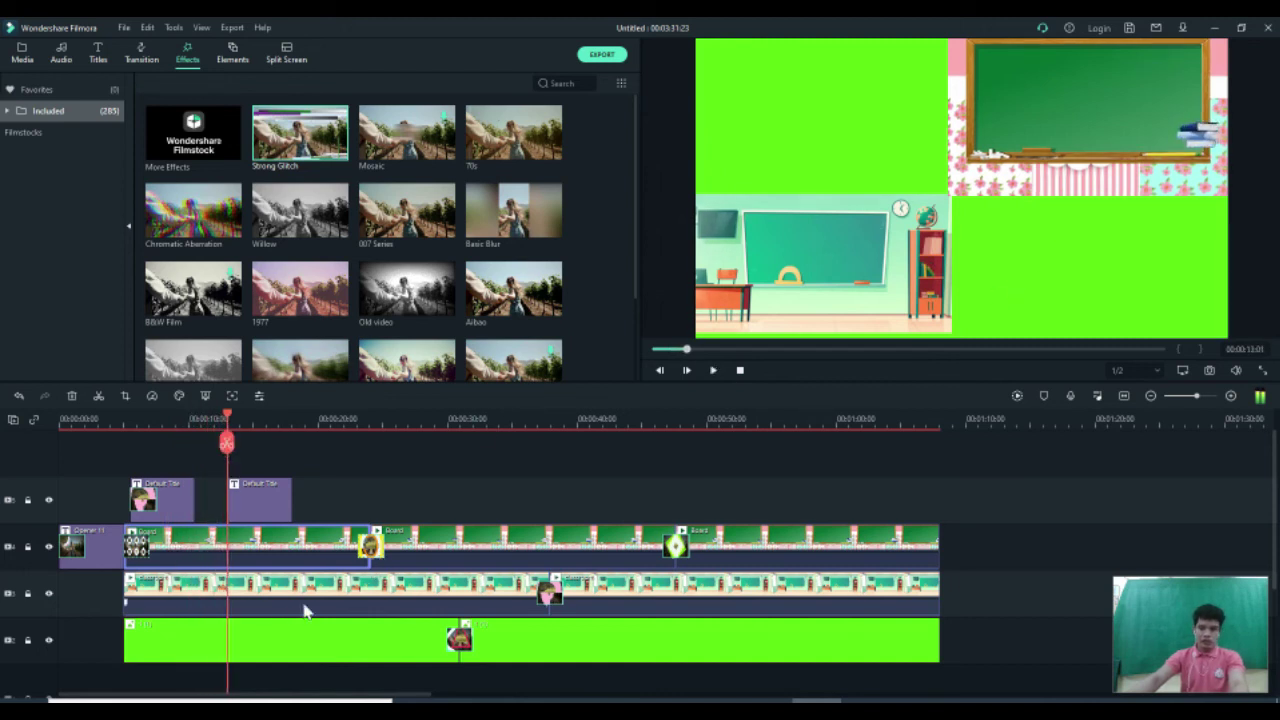
- Identify the Board and classroom clips in the preview and replay the first Board segment from about 10 seconds to check its effect
click(195, 545)
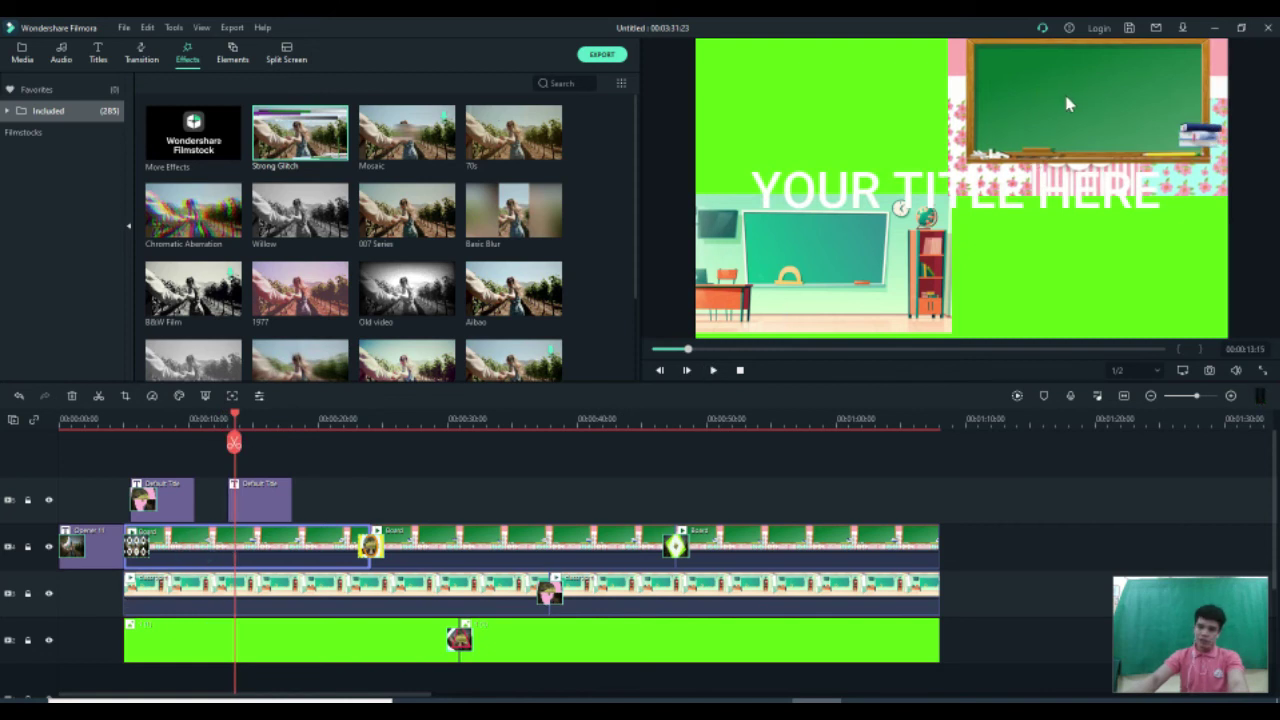
click(271, 598)
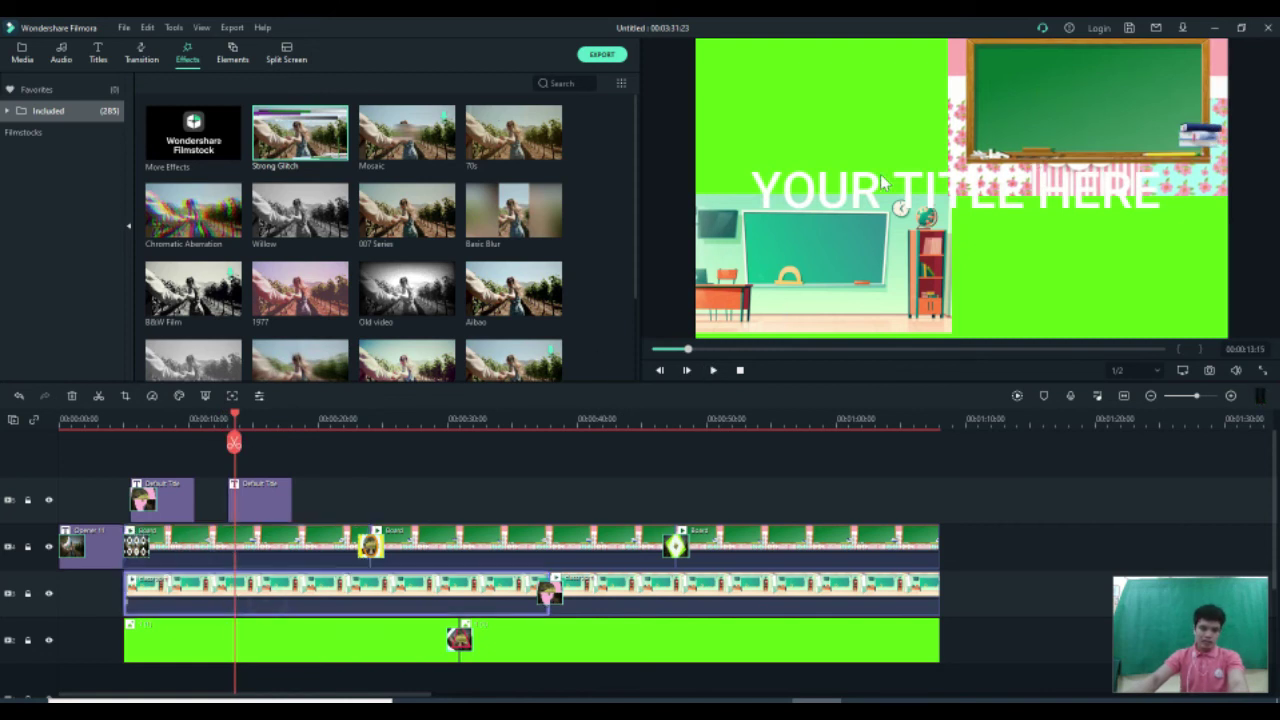
click(189, 426)
key(space)
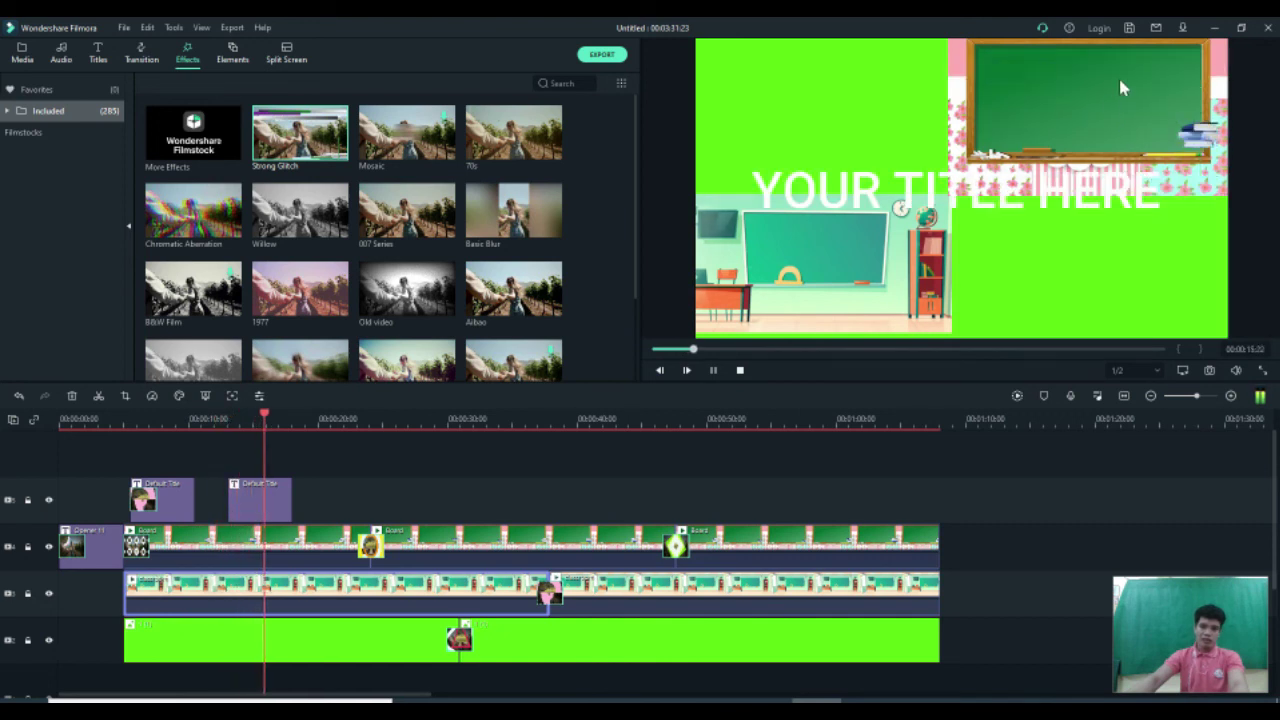
key(space)
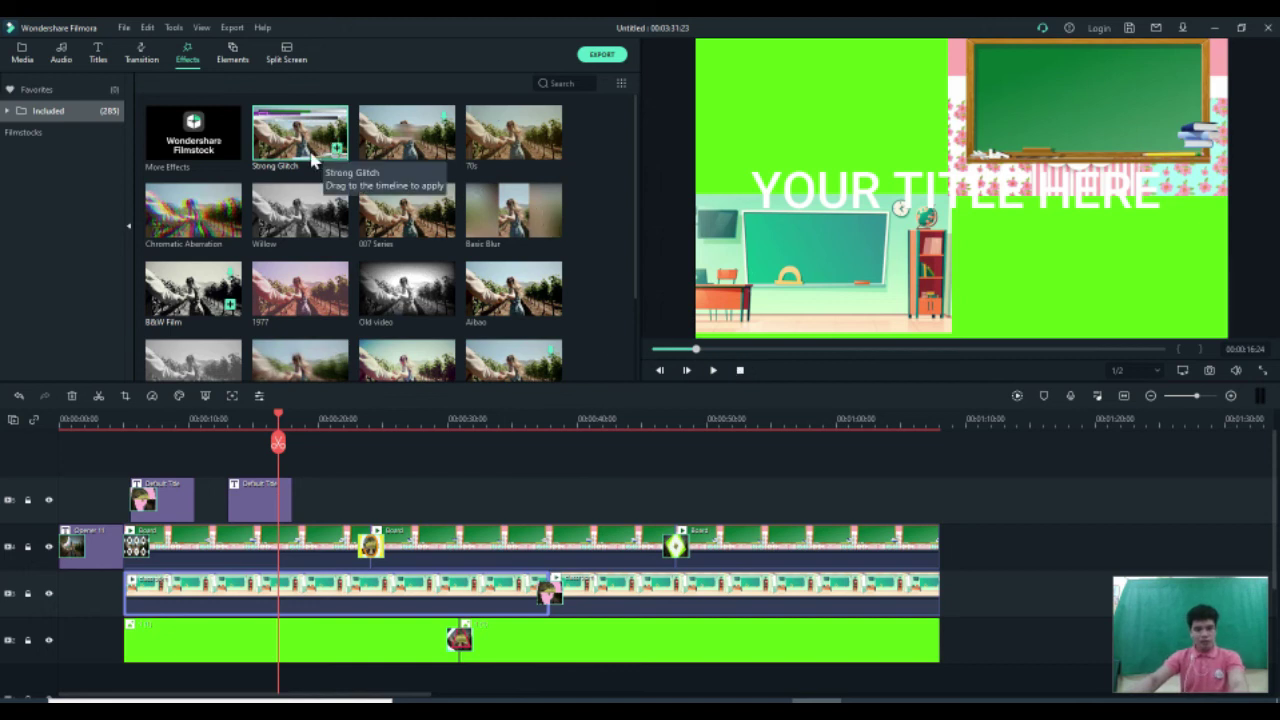
- Apply the Canvas effect to the second Board segment and preview it from about 27 seconds
scroll(403, 302, down, 10)
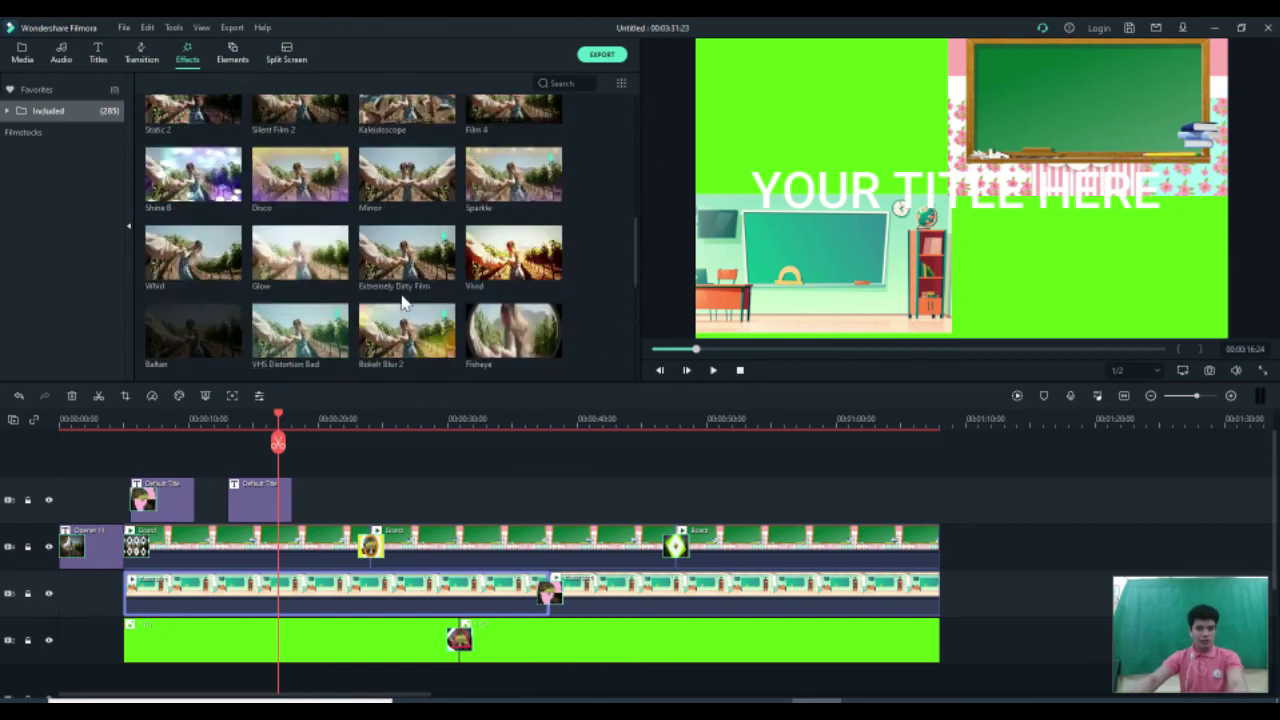
drag(520, 272, 447, 555)
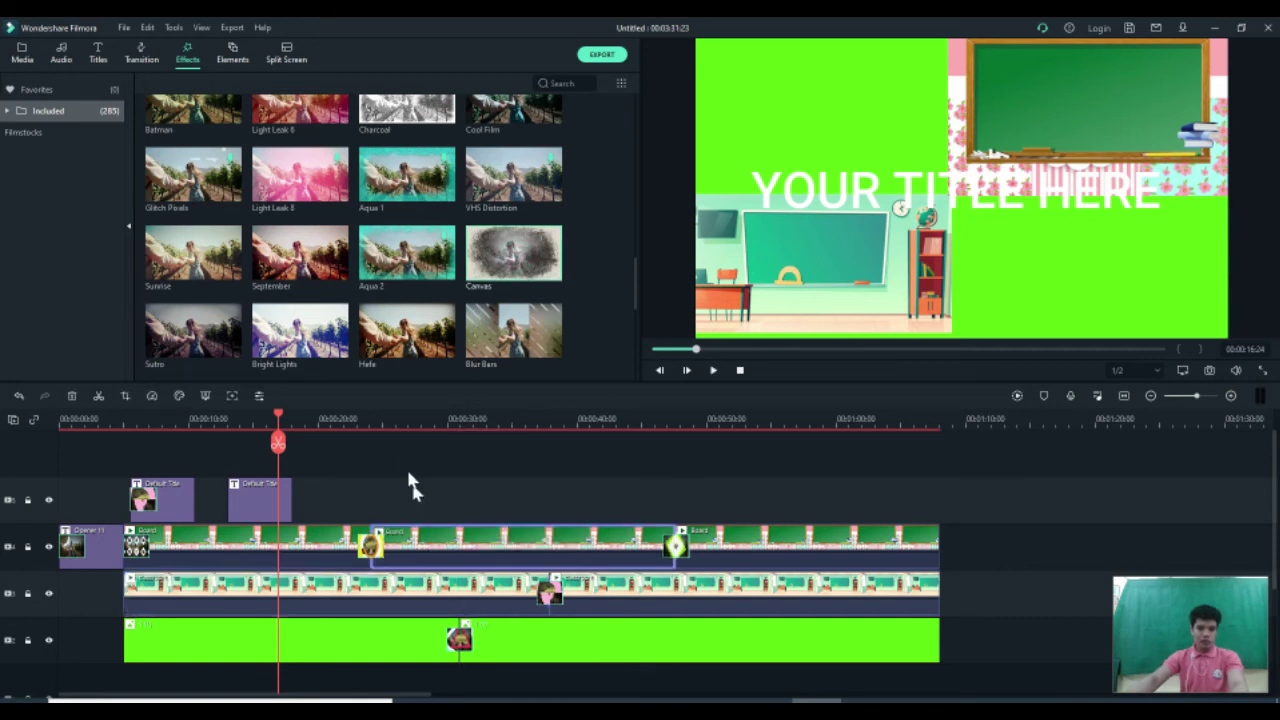
click(403, 423)
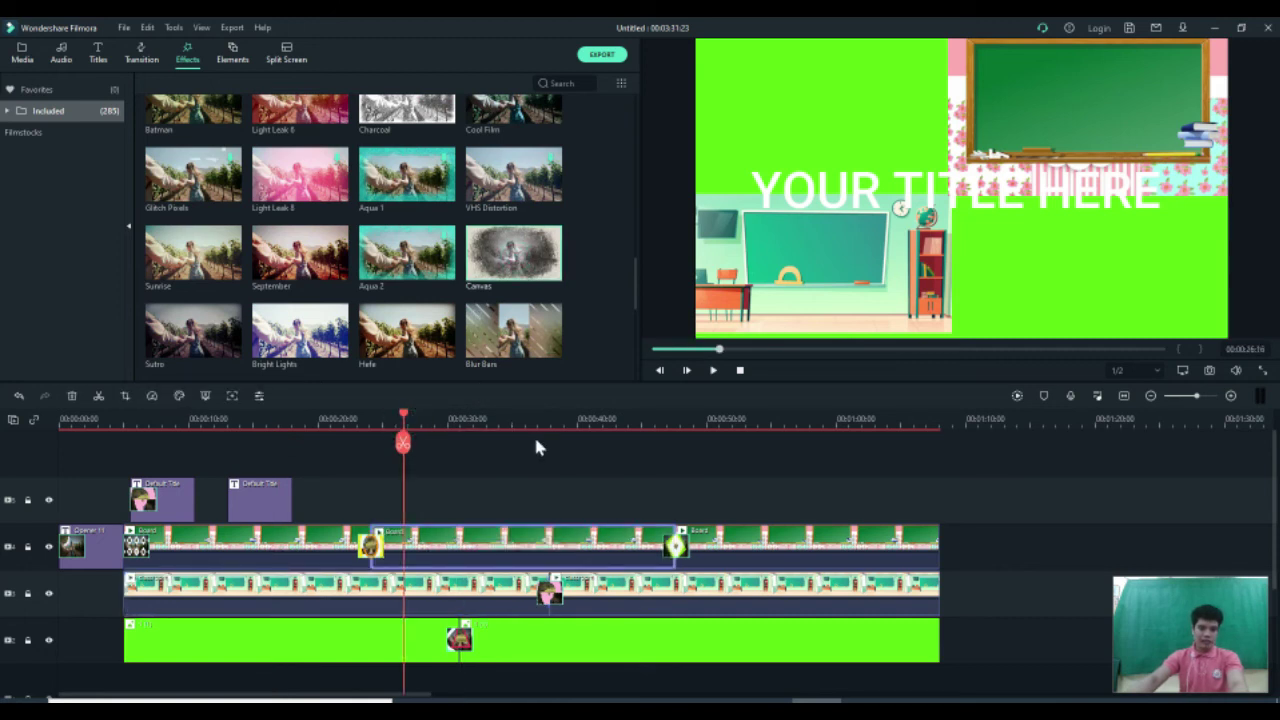
key(space)
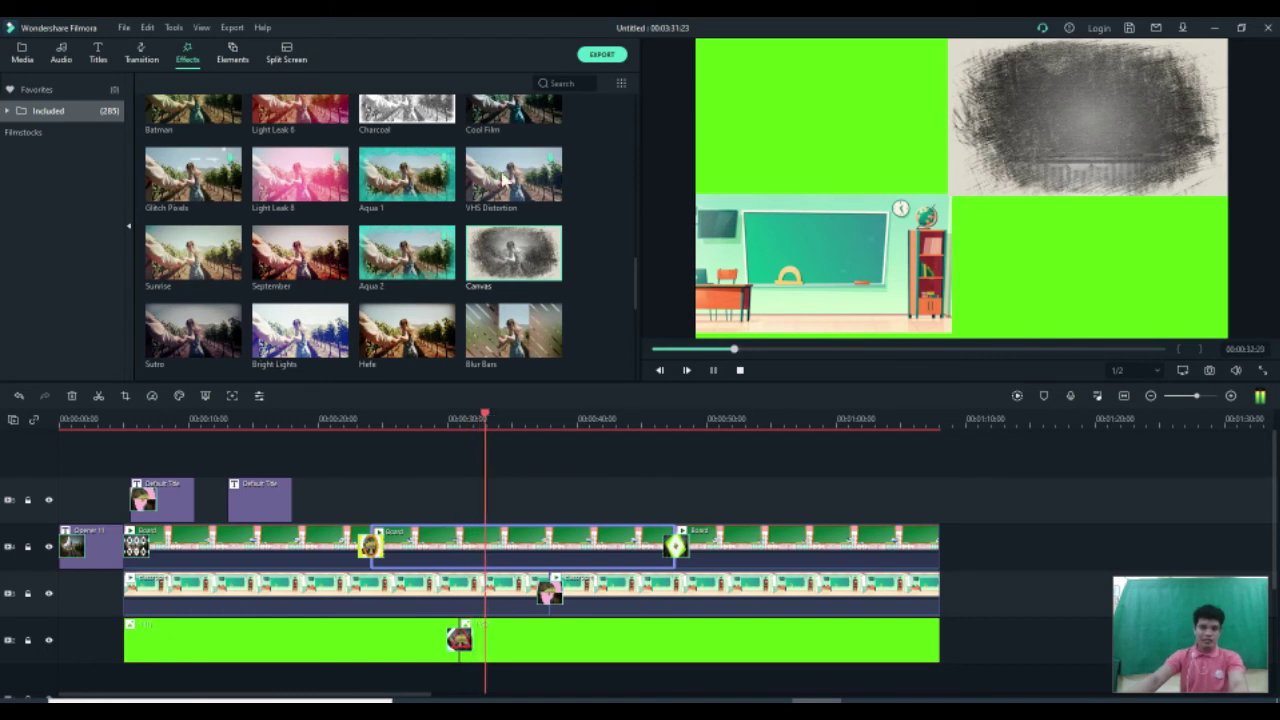
key(space)
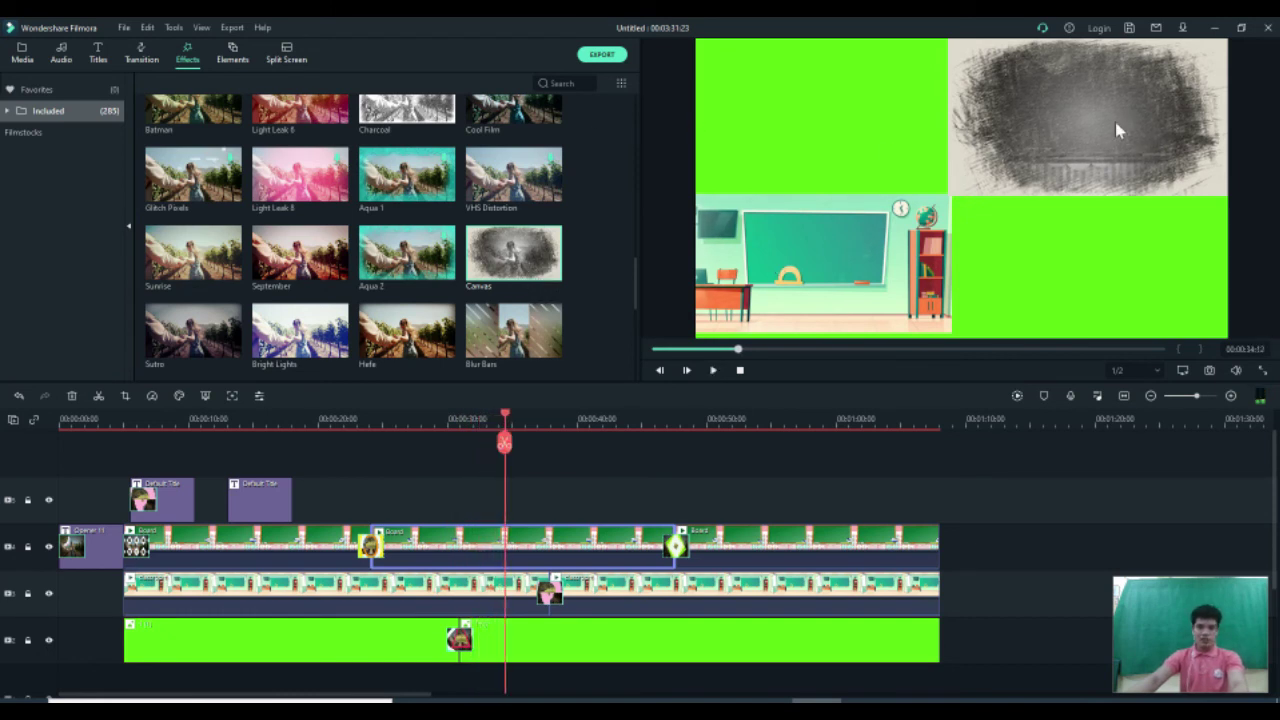
- Apply the Blur Bars effect to the third Board segment and preview it from about 51 seconds and near the segment's end
drag(510, 330, 735, 547)
click(717, 420)
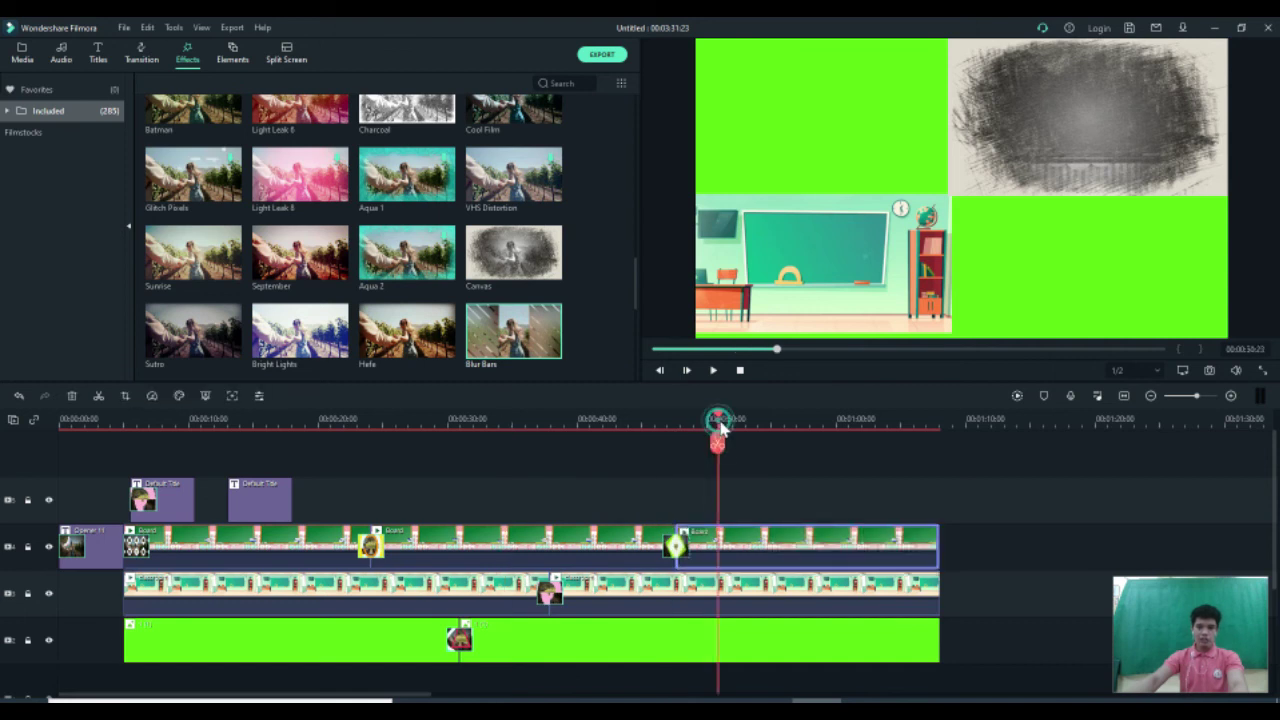
key(space)
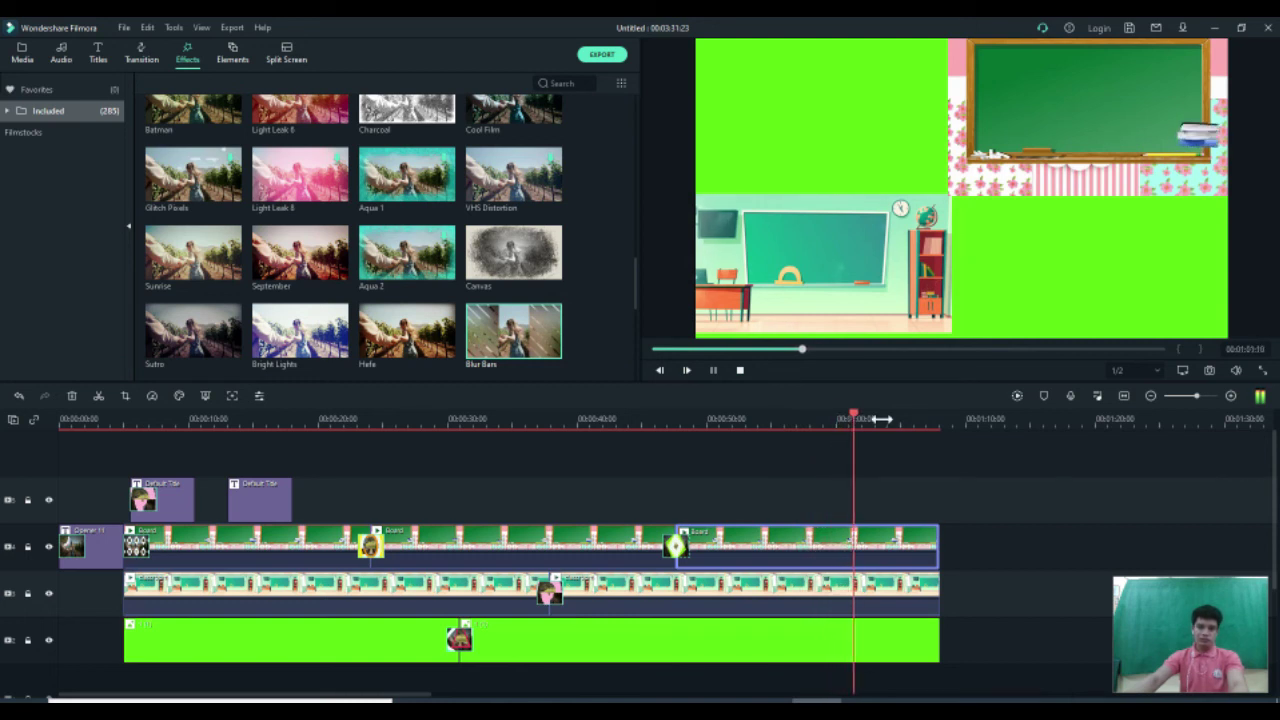
click(917, 424)
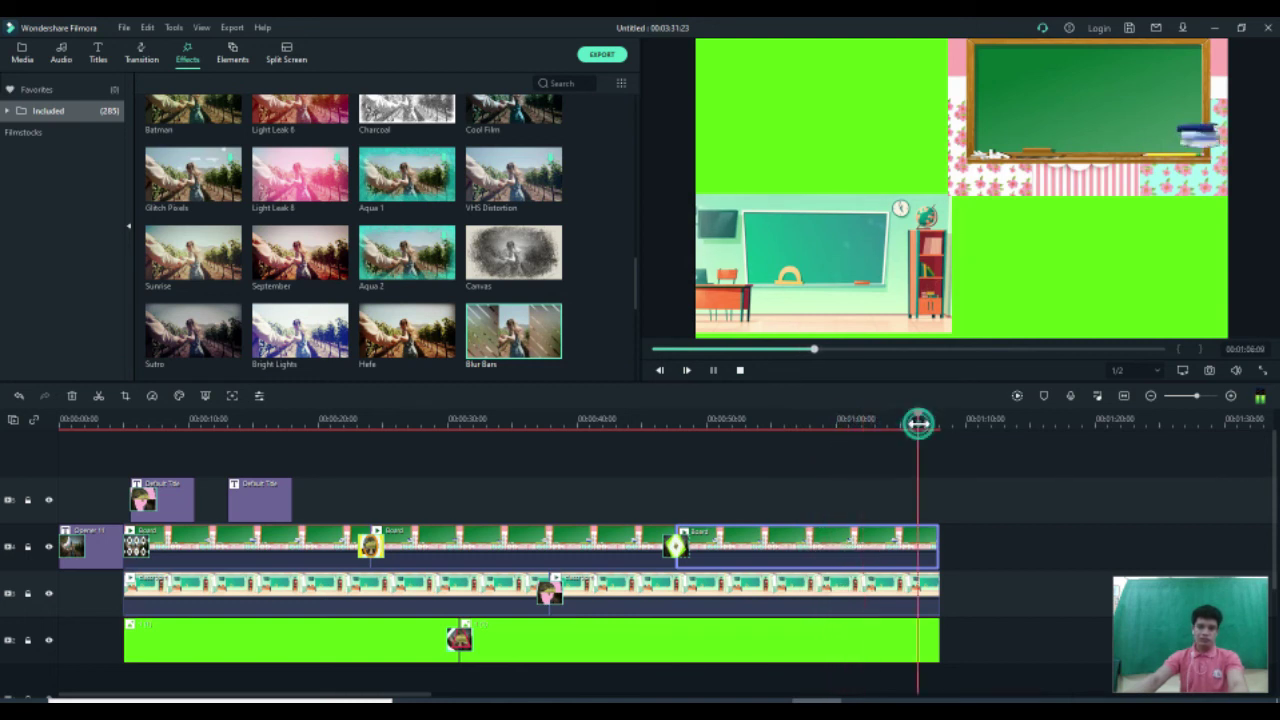
key(space)
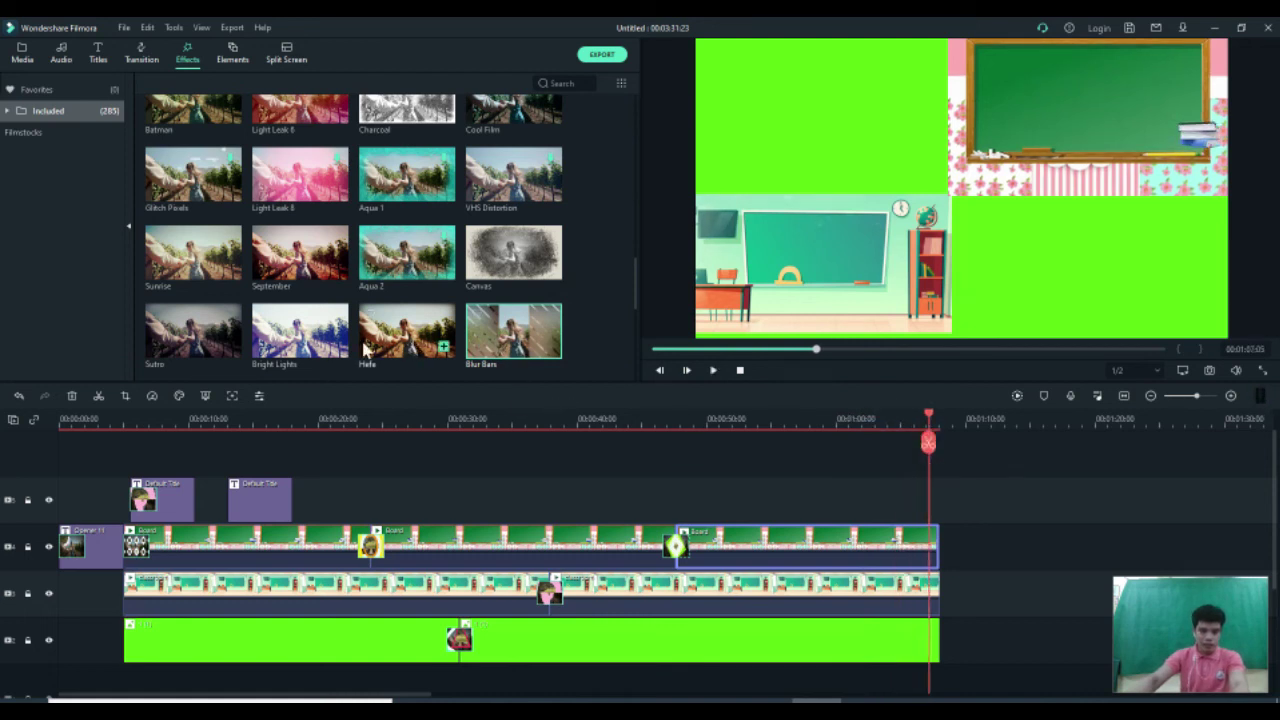
- Apply the Hefe effect to the third Board segment and play it back from about 52 seconds
drag(405, 340, 752, 559)
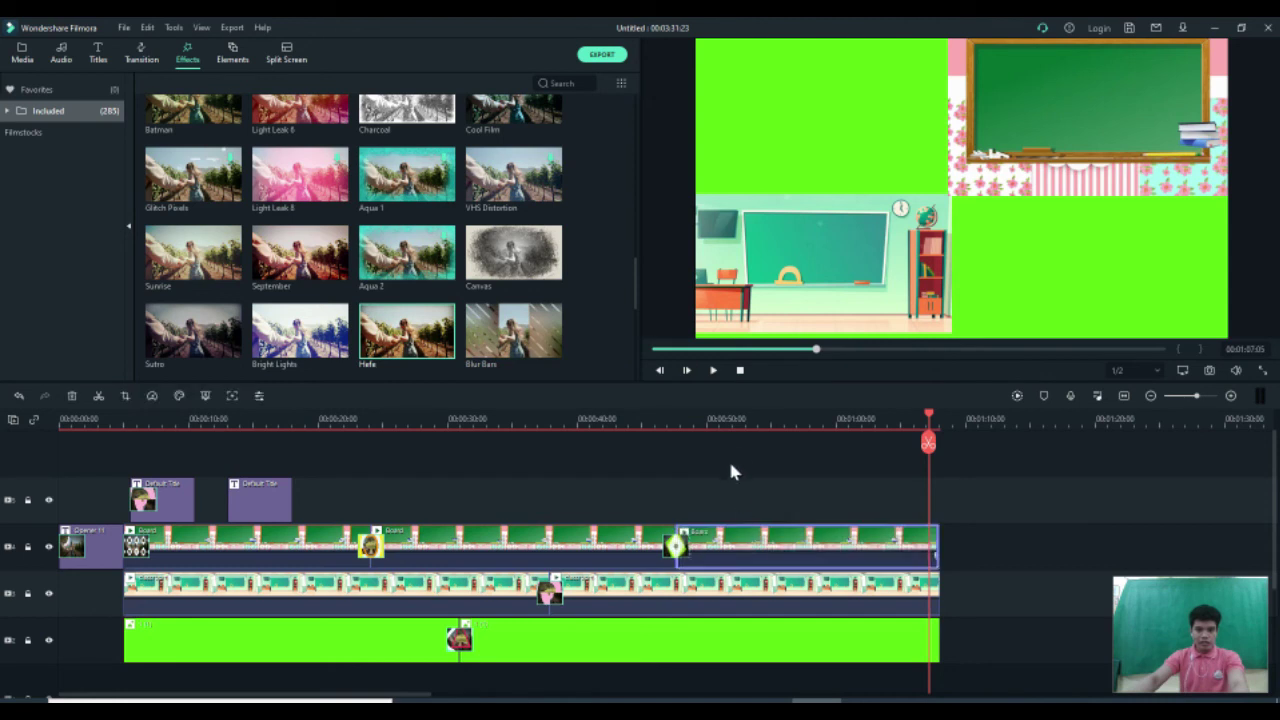
click(731, 419)
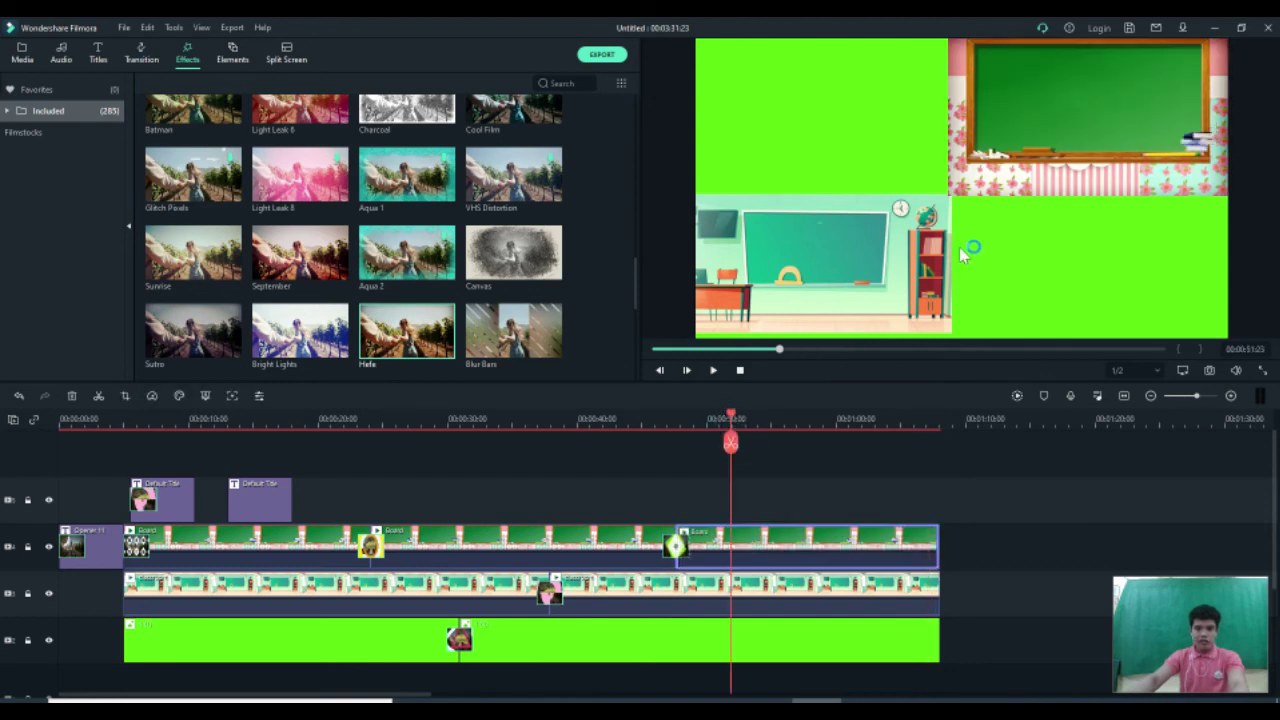
key(space)
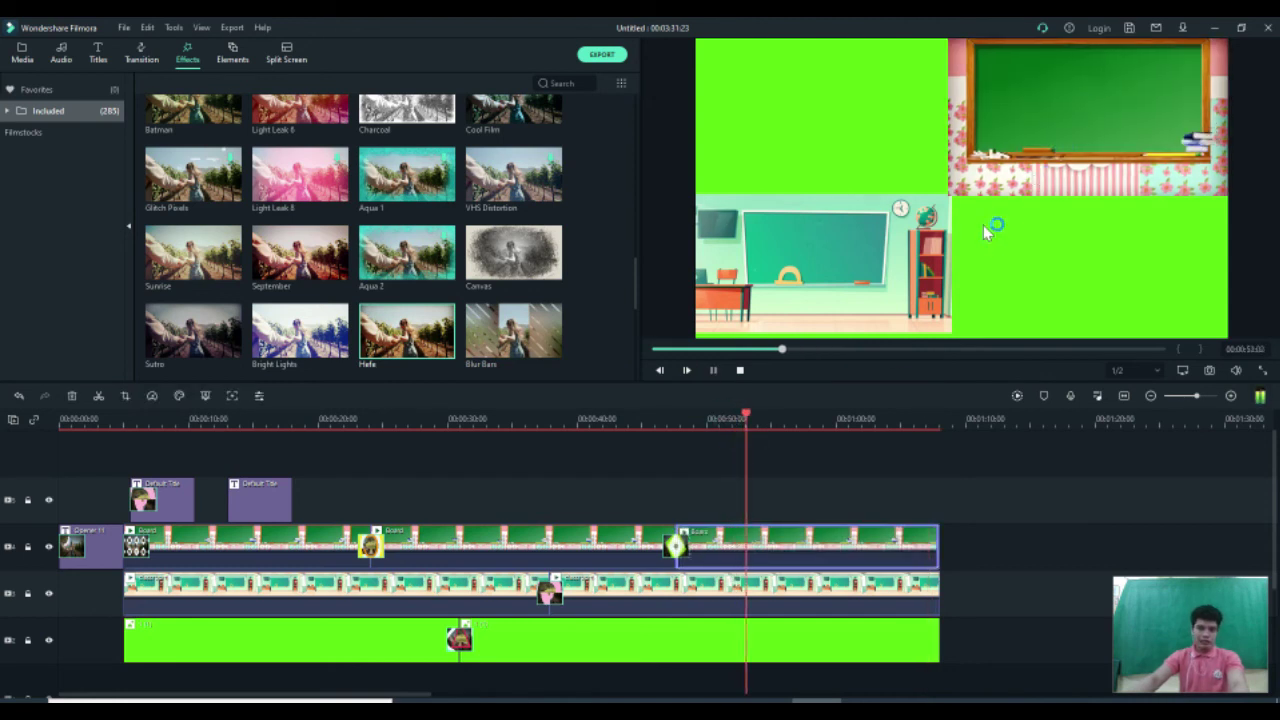
- Try the Jigsaw D effect on the second classroom segment and play the segment back
key(space)
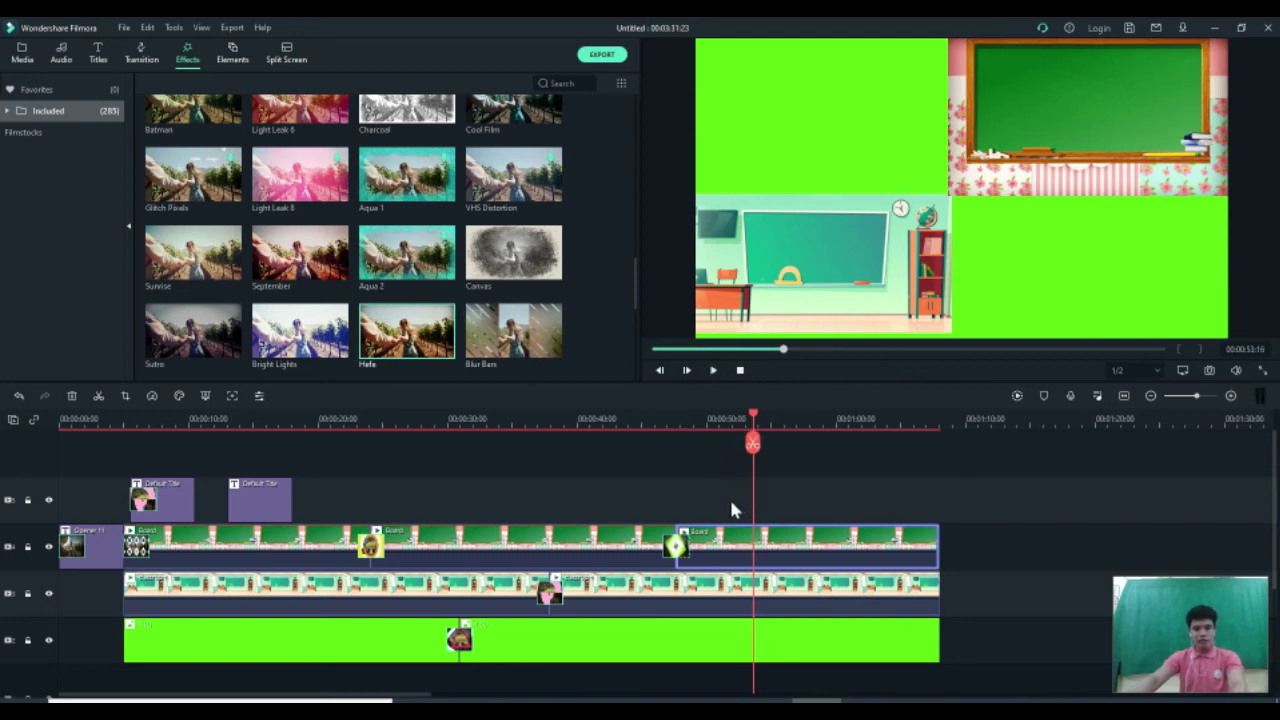
scroll(435, 262, up, 3)
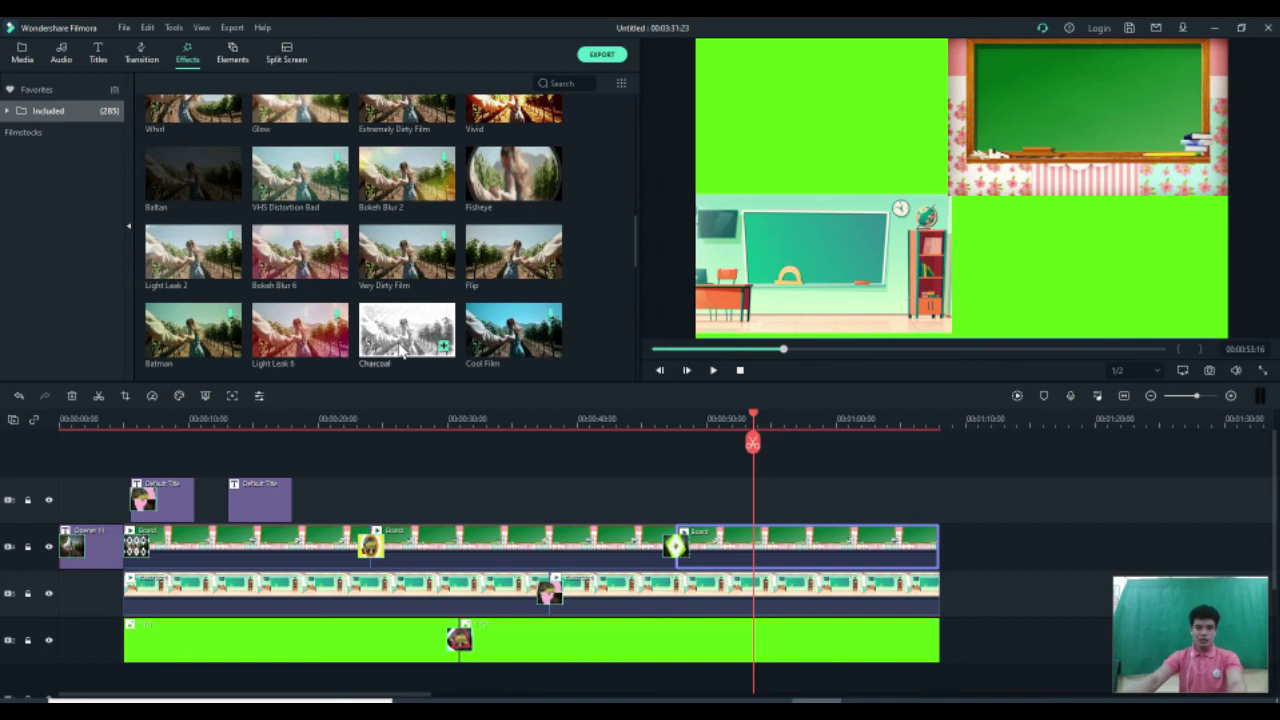
scroll(367, 260, down, 3)
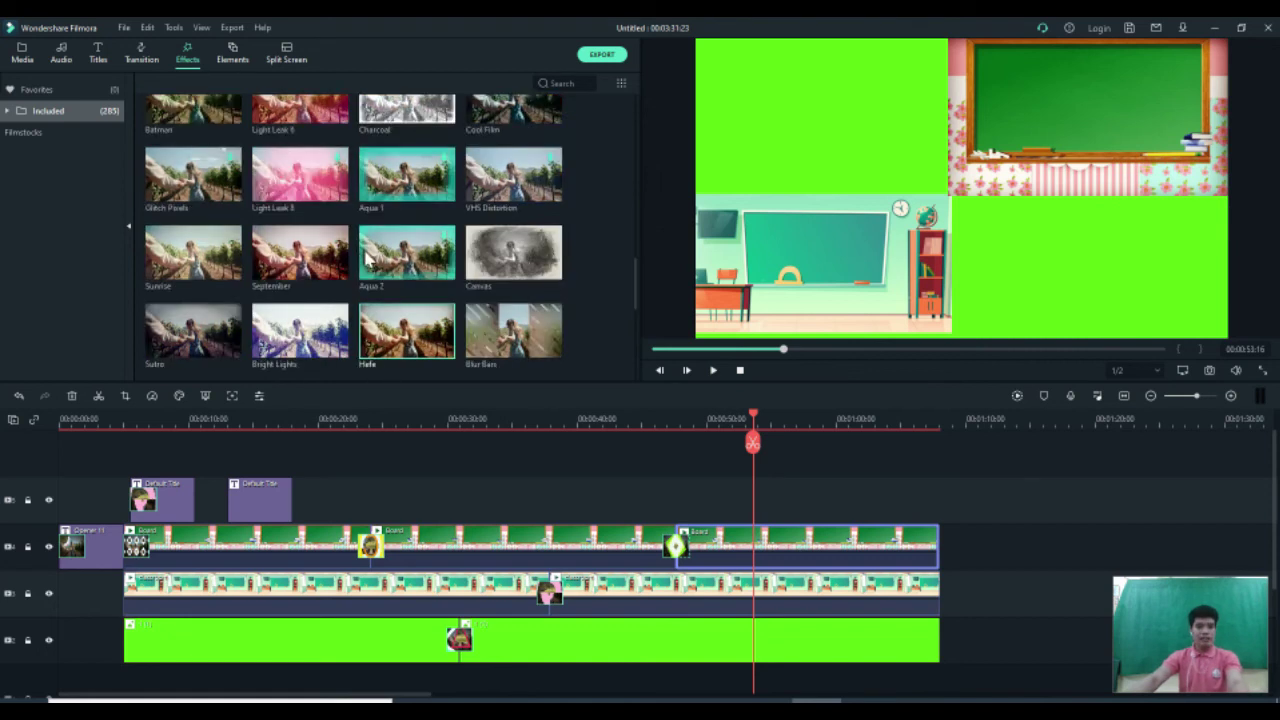
scroll(400, 286, down, 4)
drag(207, 262, 590, 602)
click(590, 445)
click(586, 422)
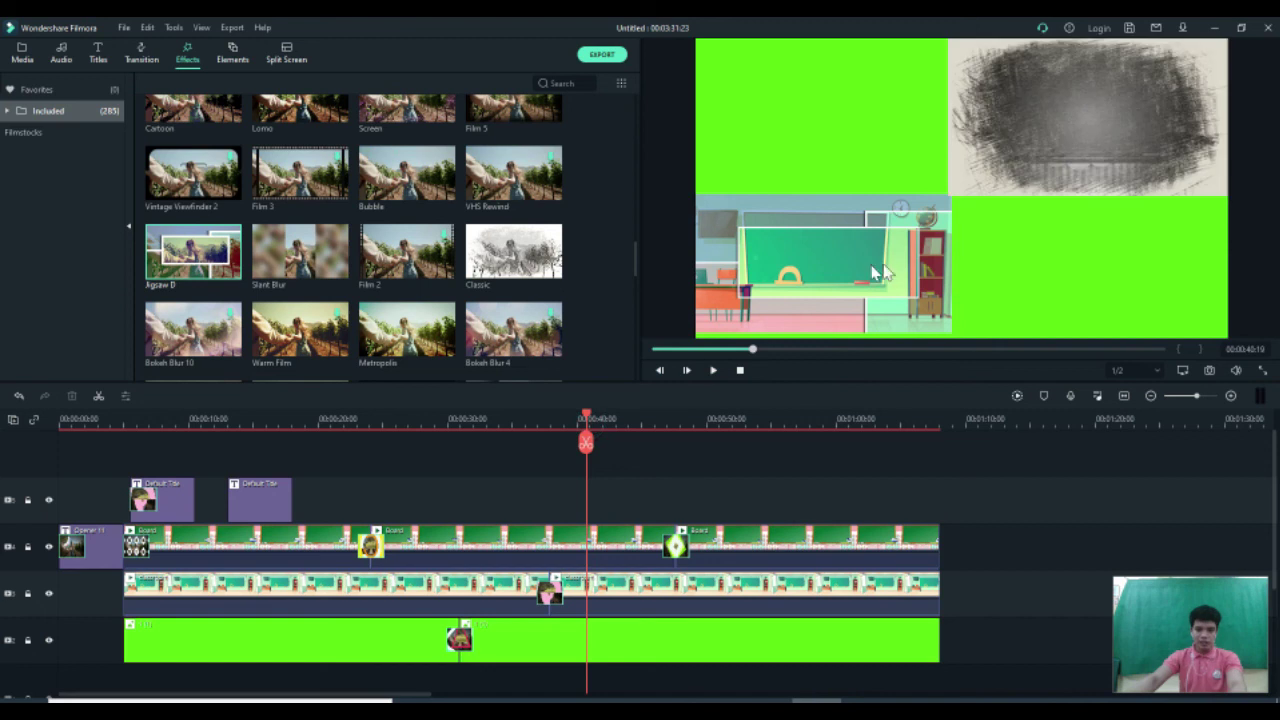
click(663, 598)
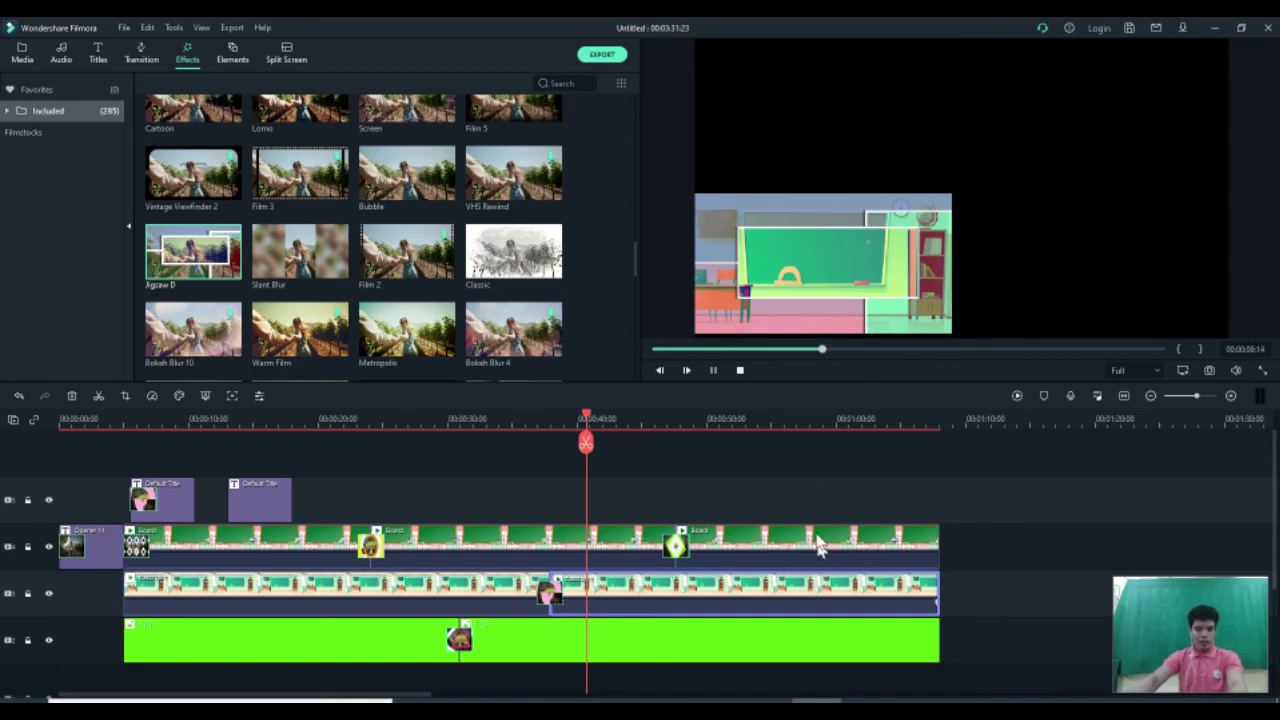
key(space)
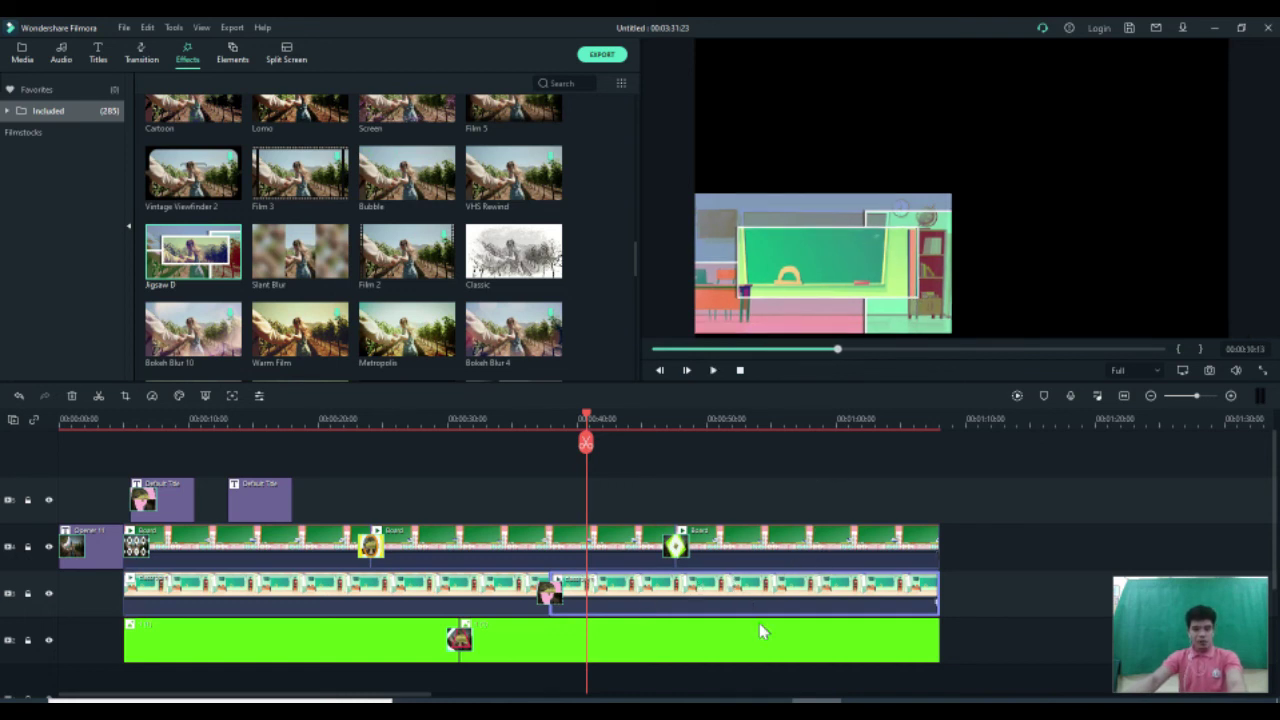
key(space)
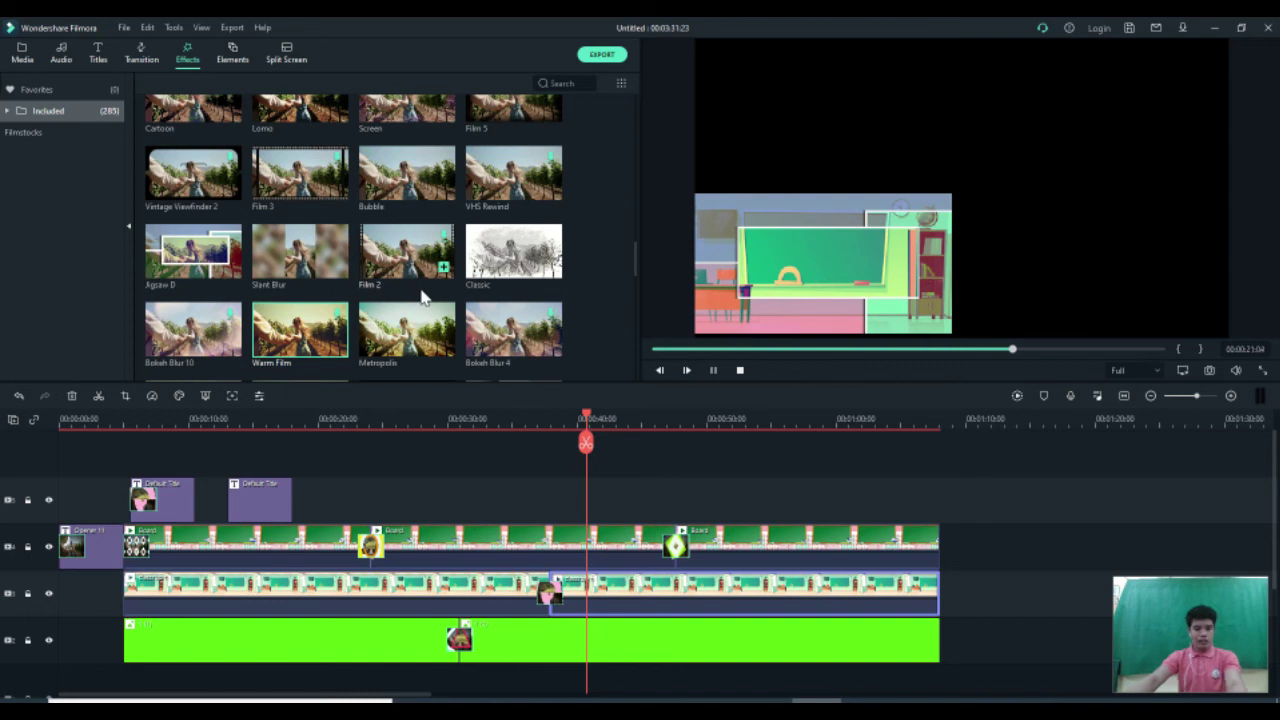
click(446, 345)
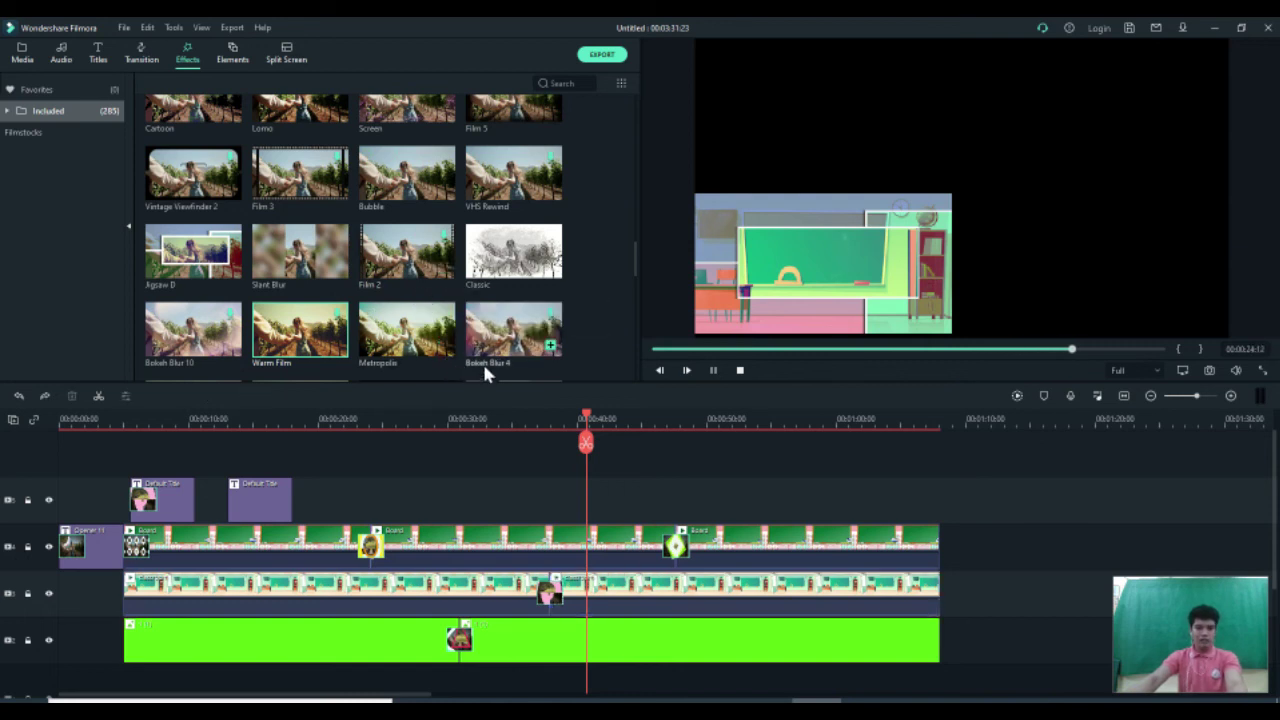
click(154, 578)
- Add the Oops! element on a new track above the titles, starting at about 18 seconds, and preview it
click(229, 58)
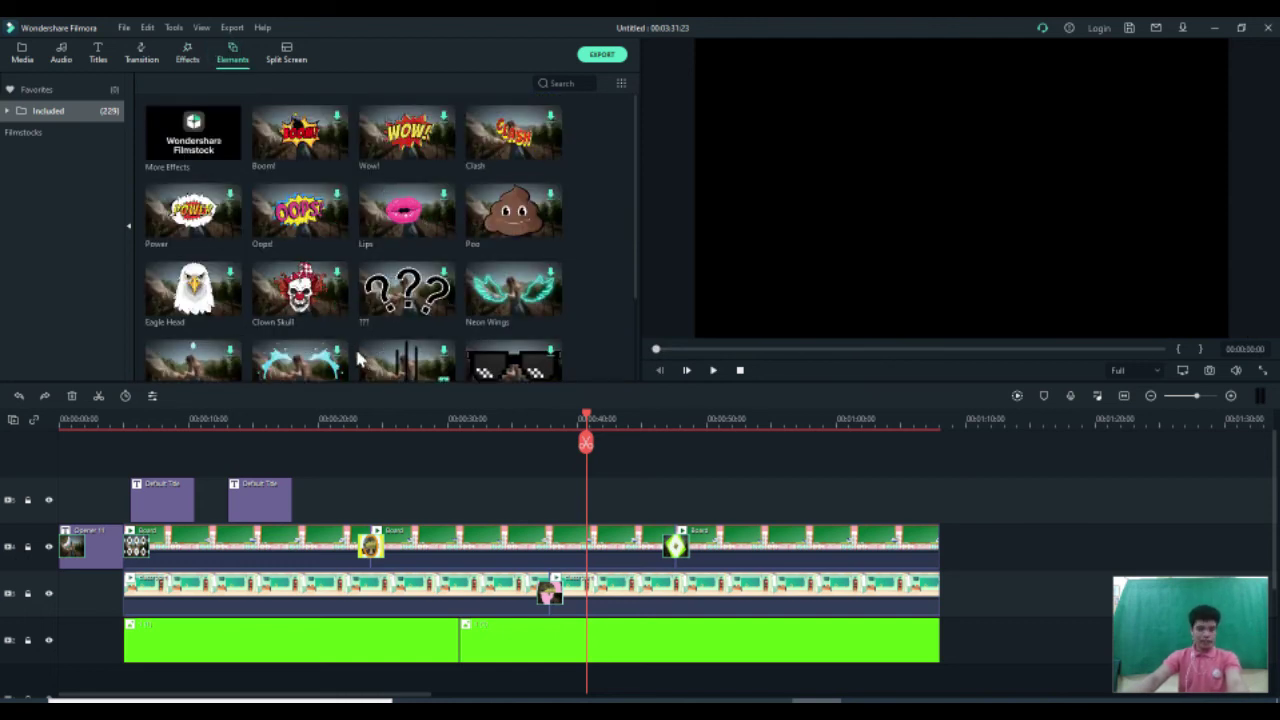
click(316, 228)
drag(333, 258, 298, 460)
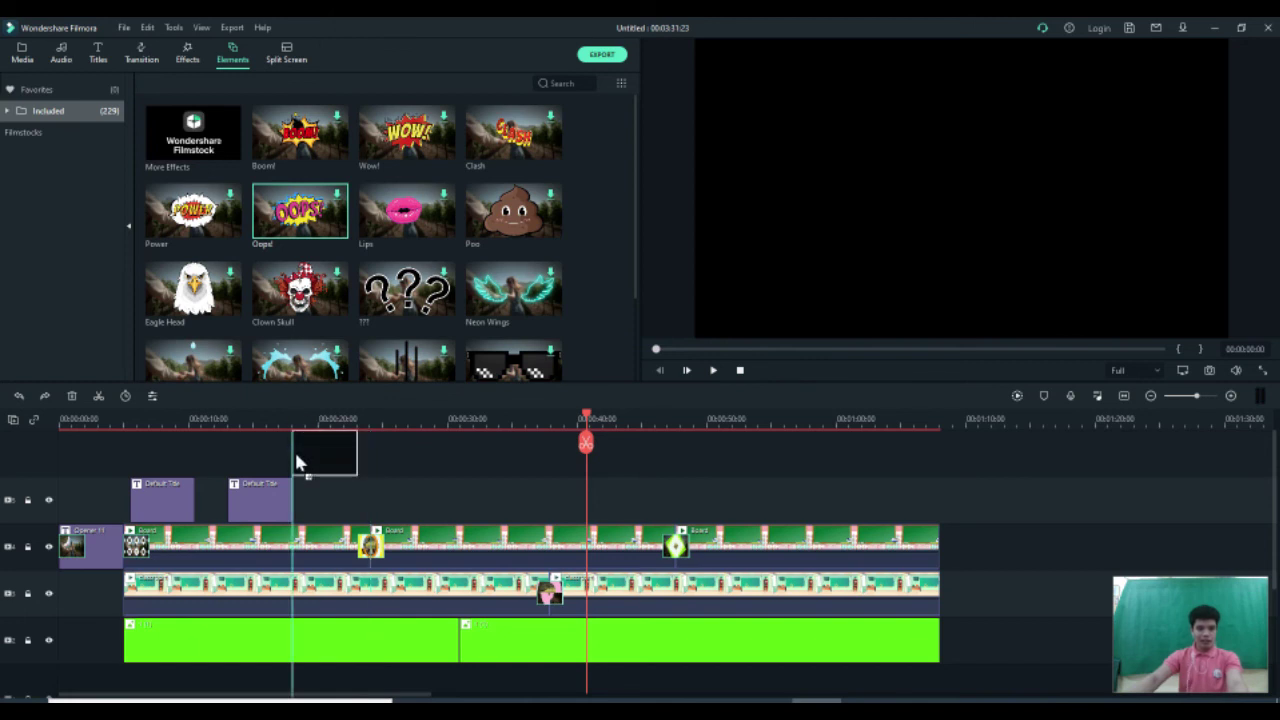
drag(297, 450, 319, 428)
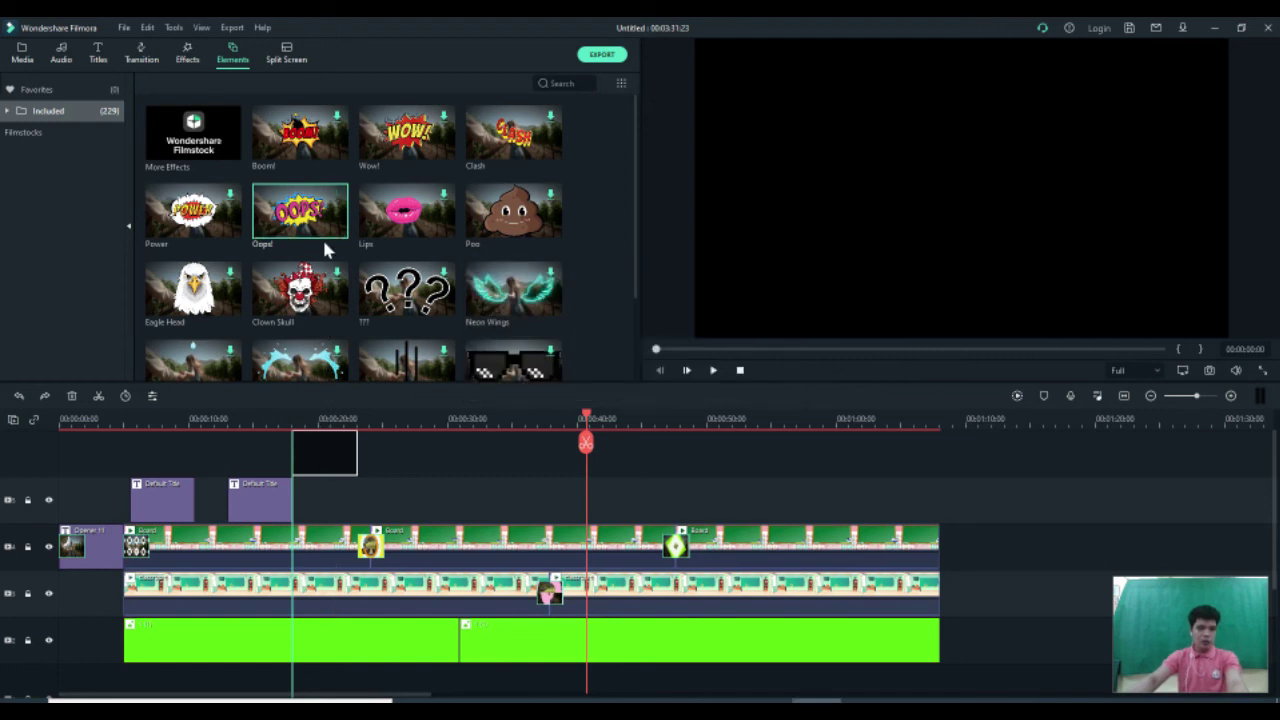
click(309, 414)
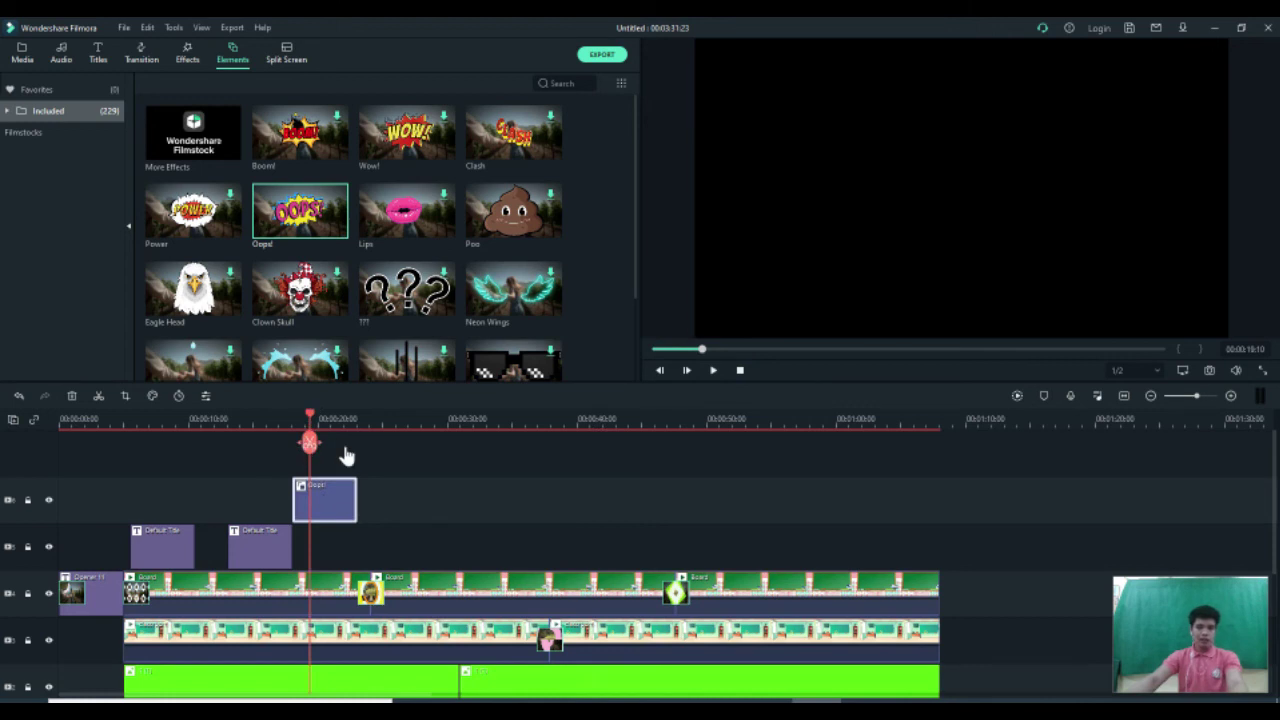
key(space)
key(space)
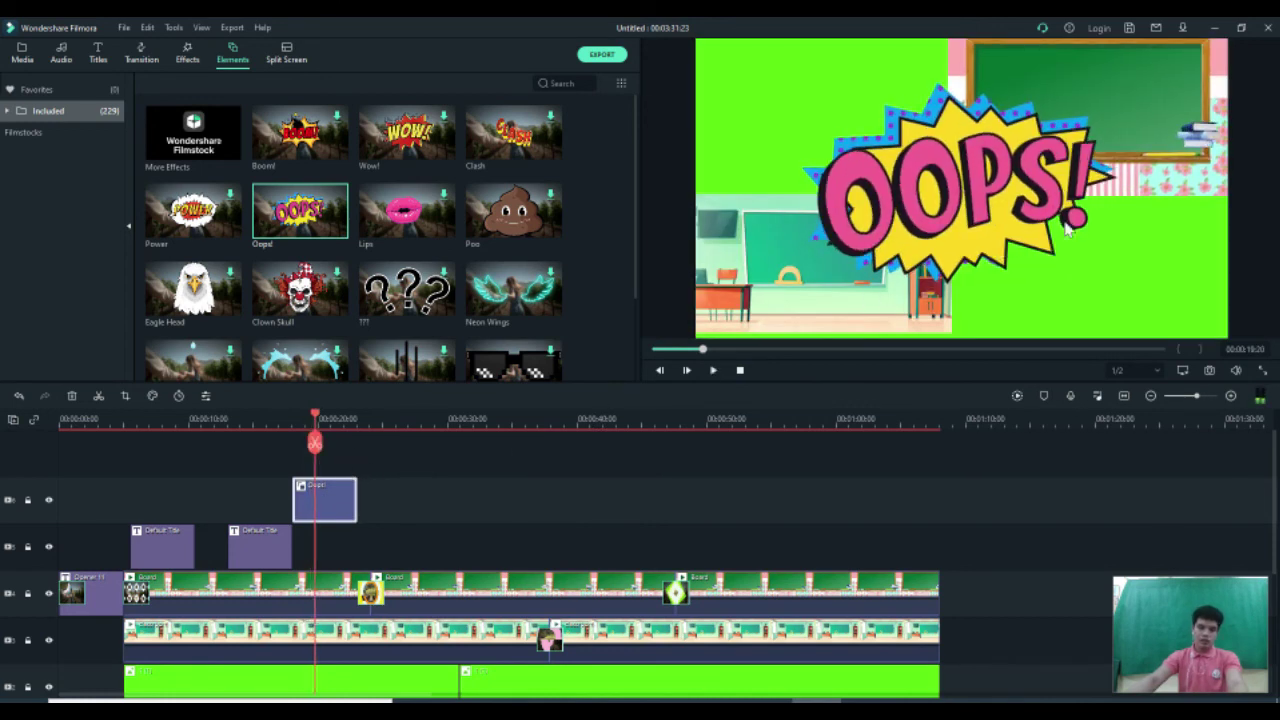
- Shrink the Oops! element, place it in the upper green area beside the board, and play it back from its start
click(1088, 152)
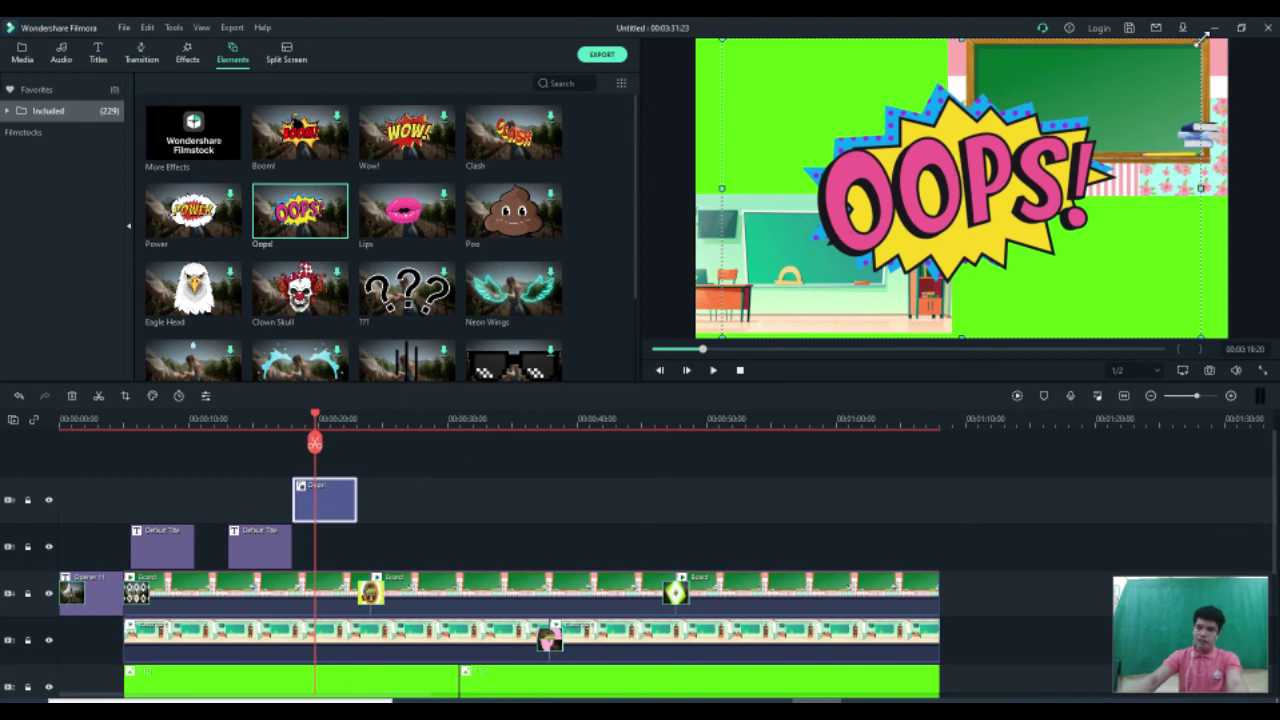
drag(1200, 40, 862, 251)
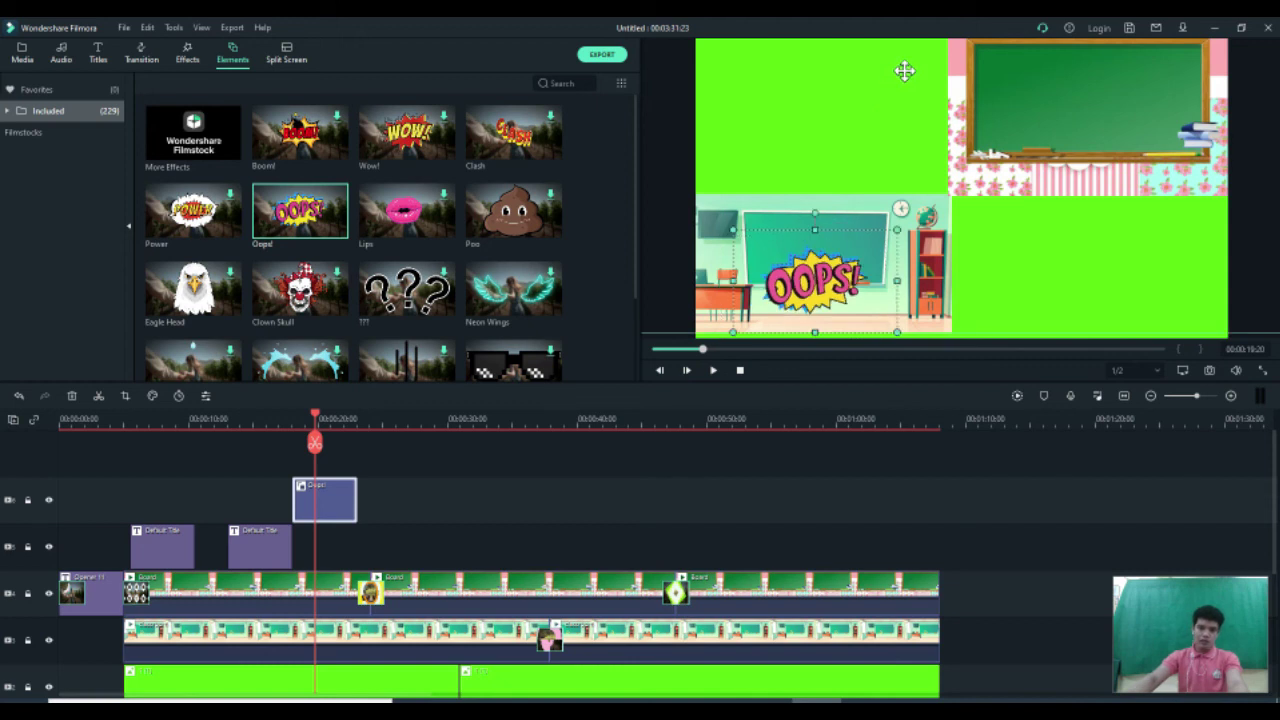
click(287, 418)
key(space)
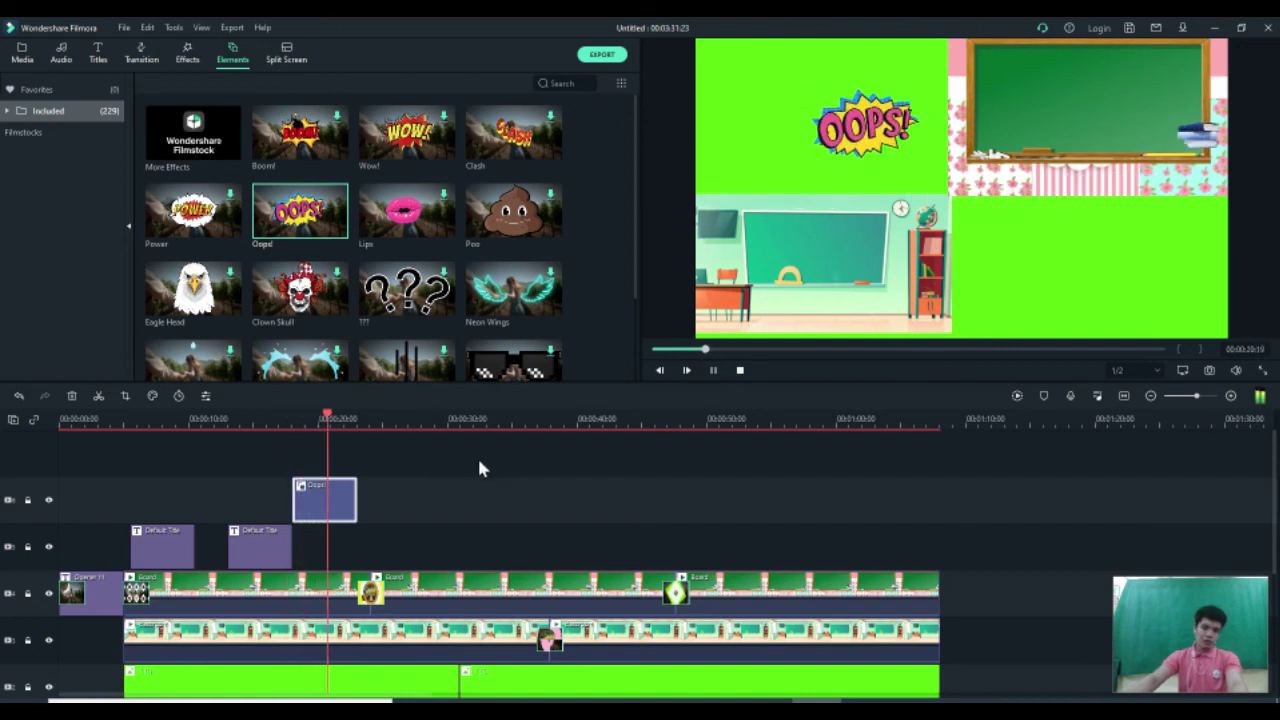
key(space)
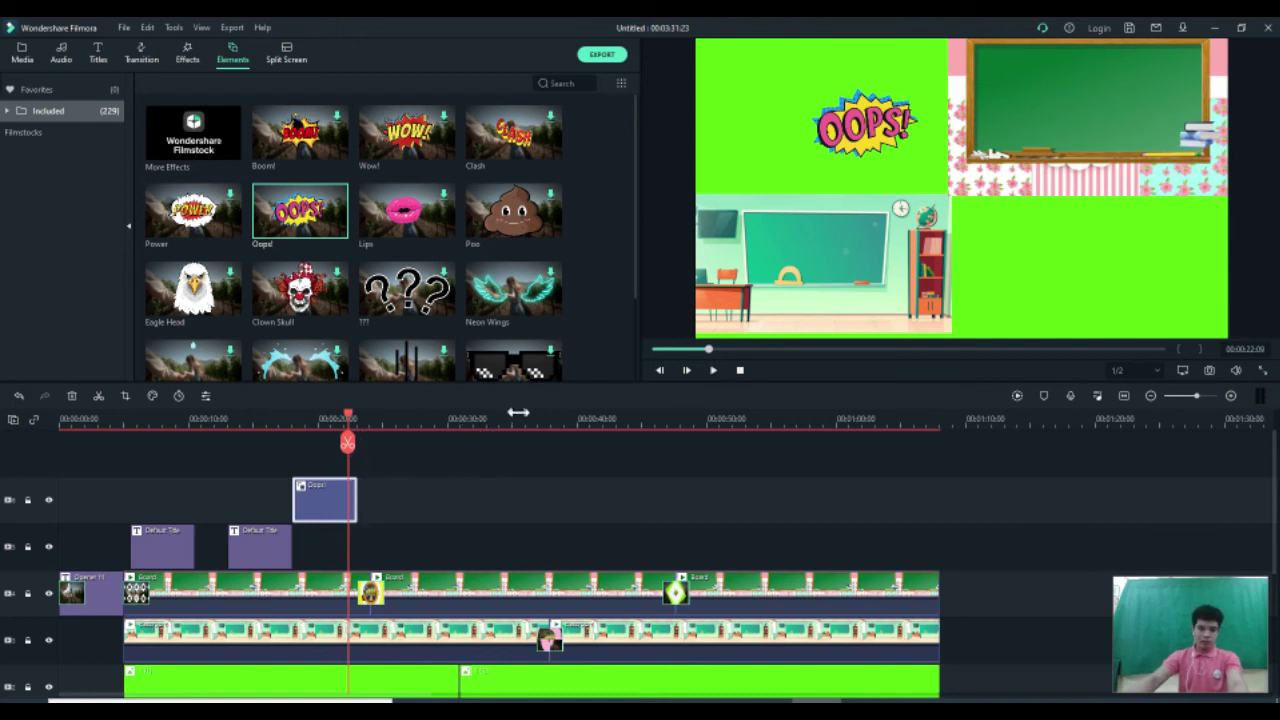
- Browse the included elements, then examine the arrows and markers in the Tutorial category
scroll(445, 310, down, 10)
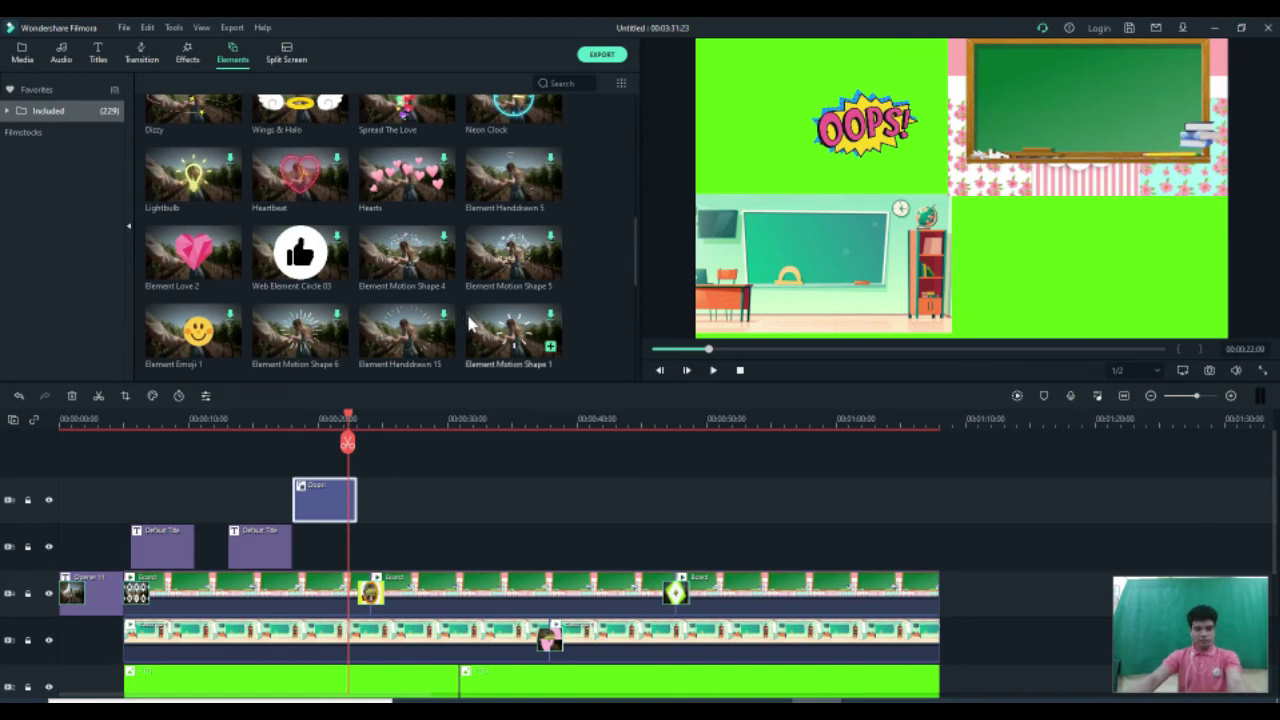
scroll(420, 300, down, 3)
click(15, 110)
click(84, 240)
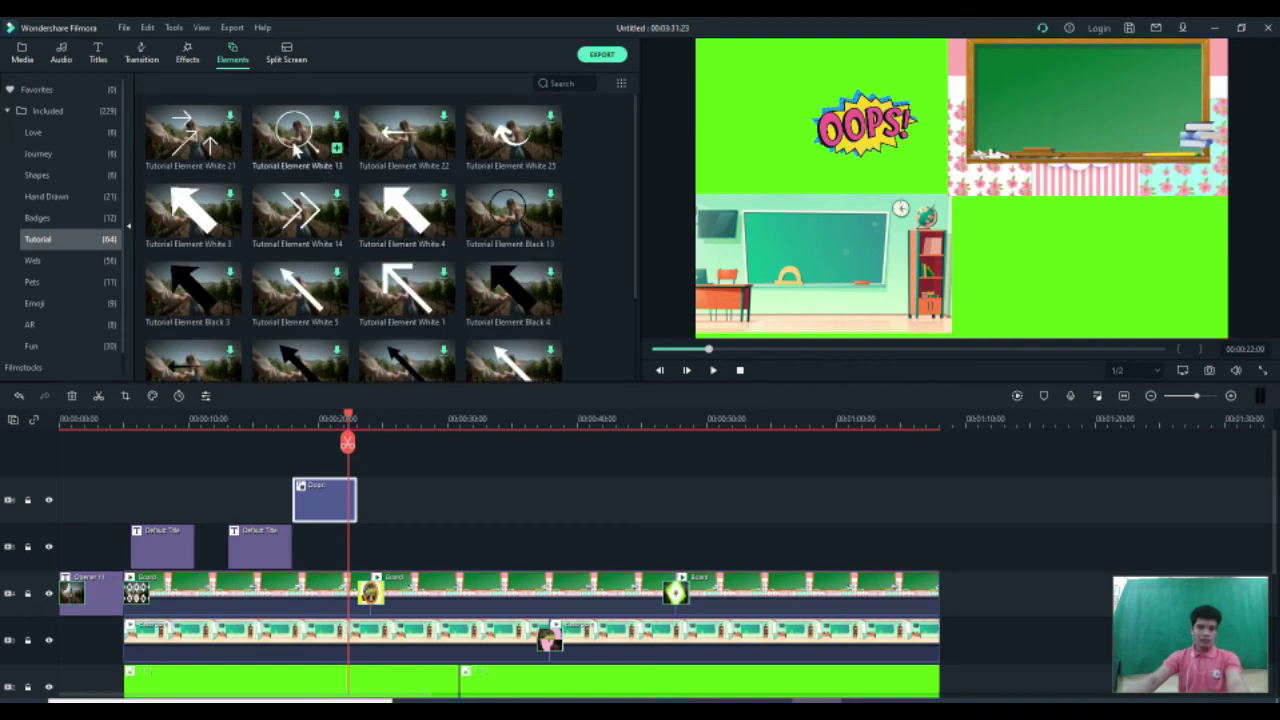
scroll(432, 278, down, 5)
scroll(450, 330, down, 5)
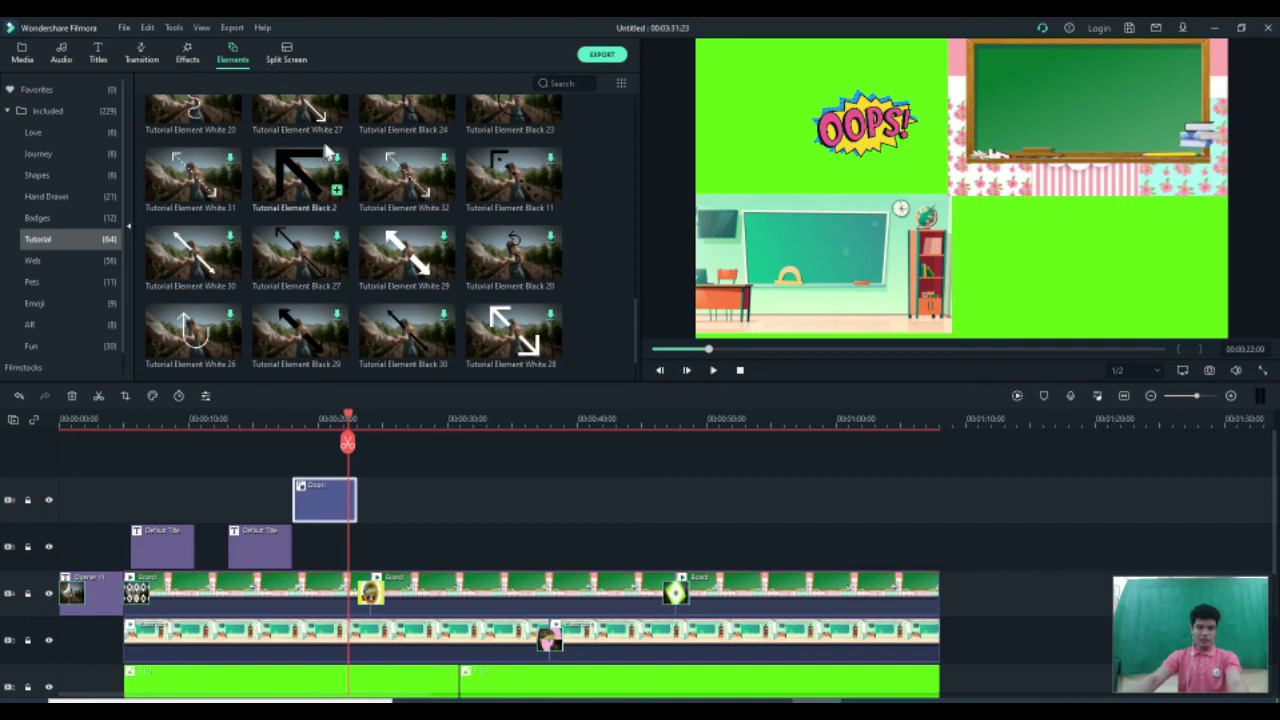
scroll(398, 245, down, 1)
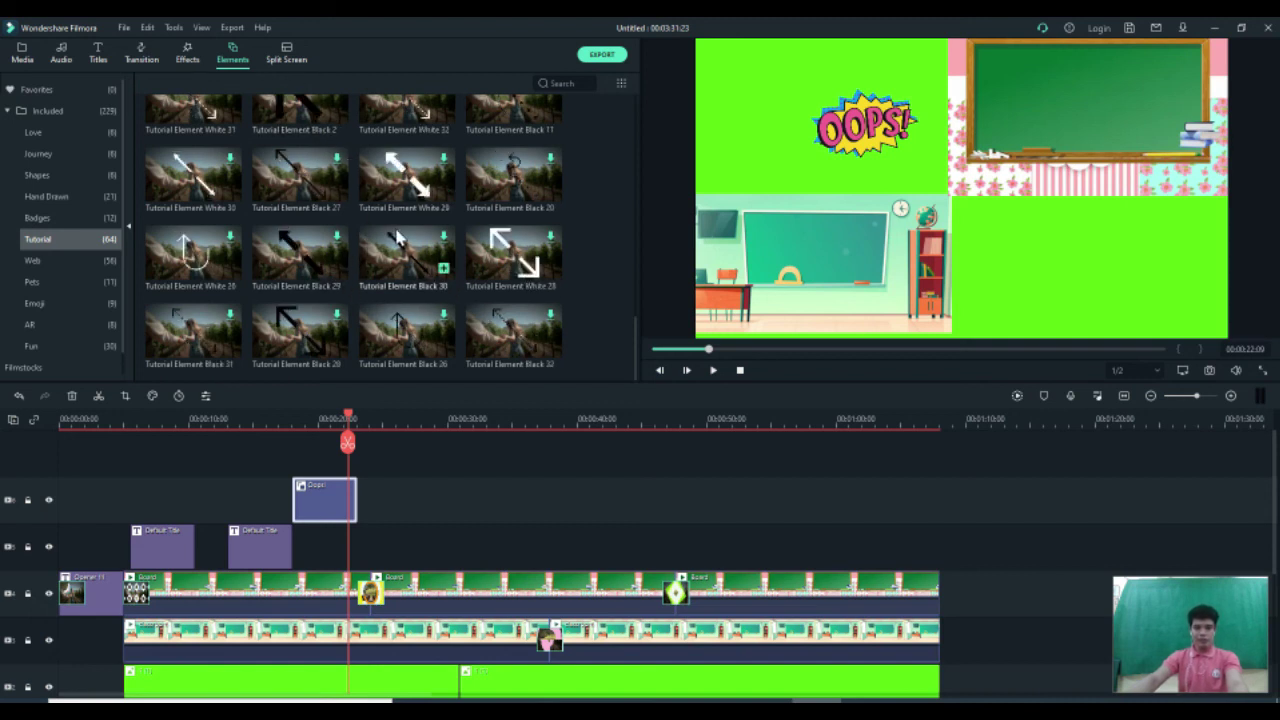
scroll(398, 238, up, 3)
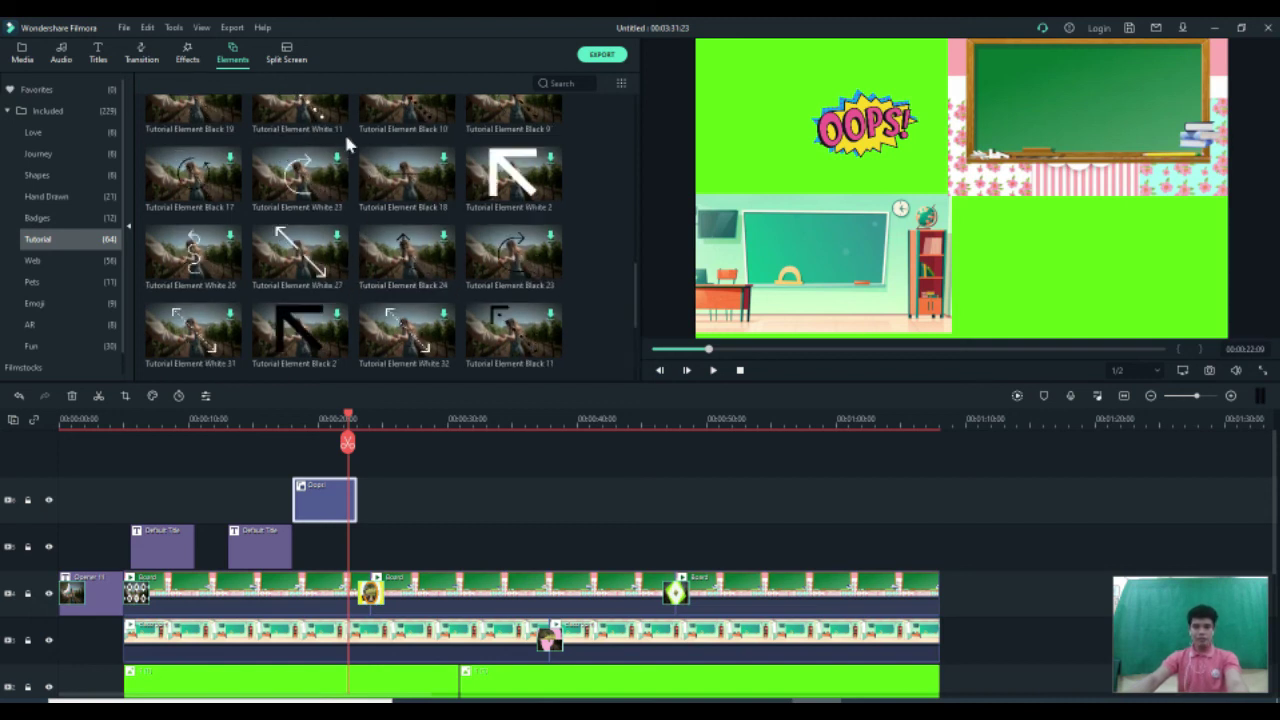
- Examine the available split screen layouts, previewing several two-part and multi-part arrangements
click(288, 58)
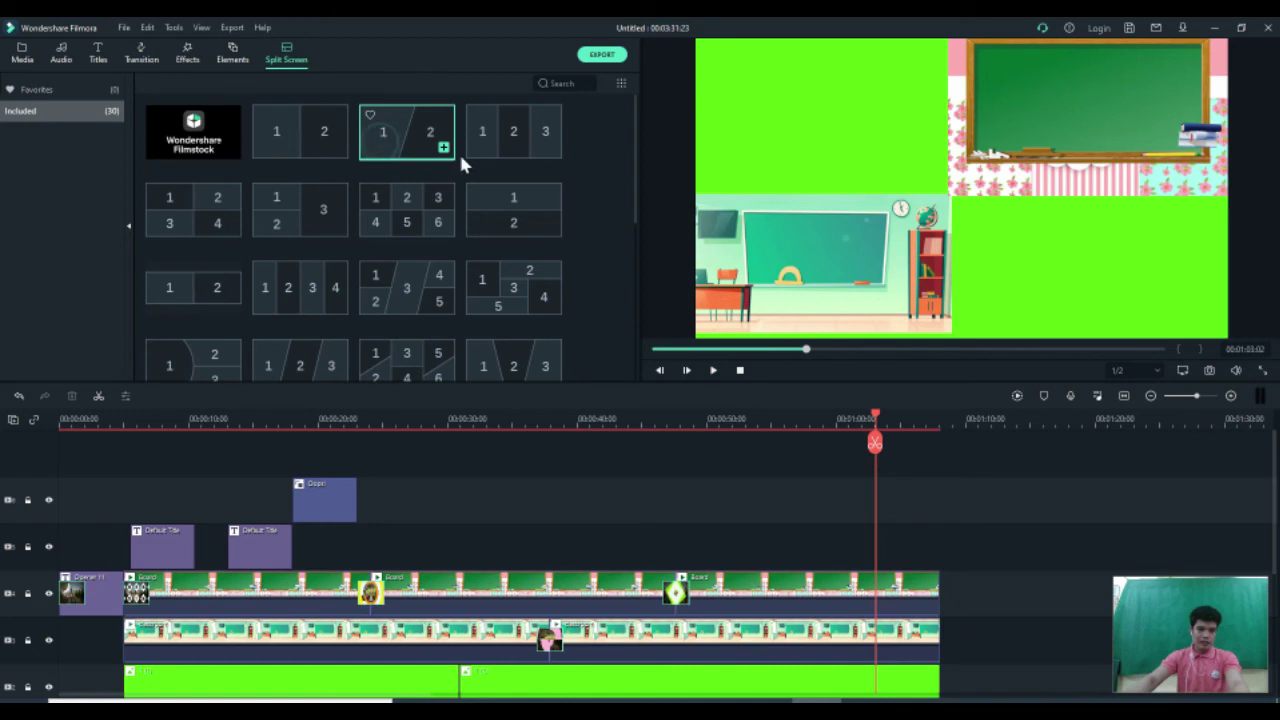
click(496, 148)
click(497, 195)
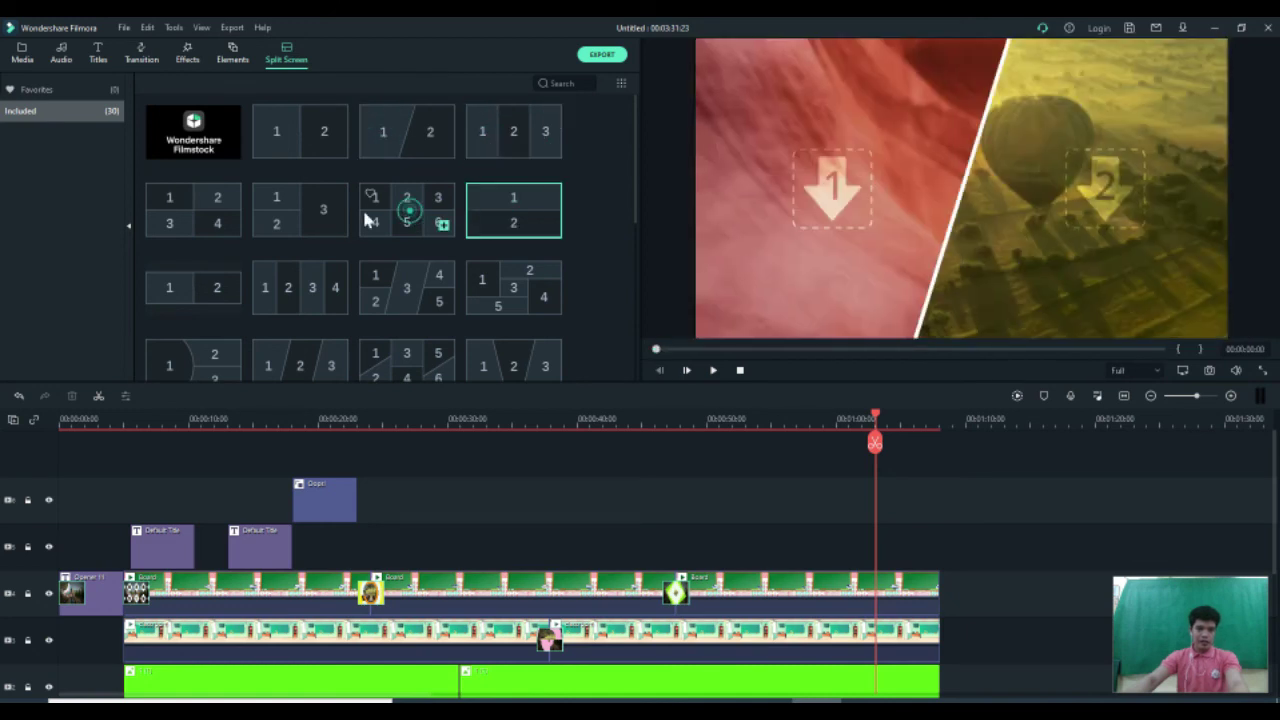
click(389, 221)
click(281, 217)
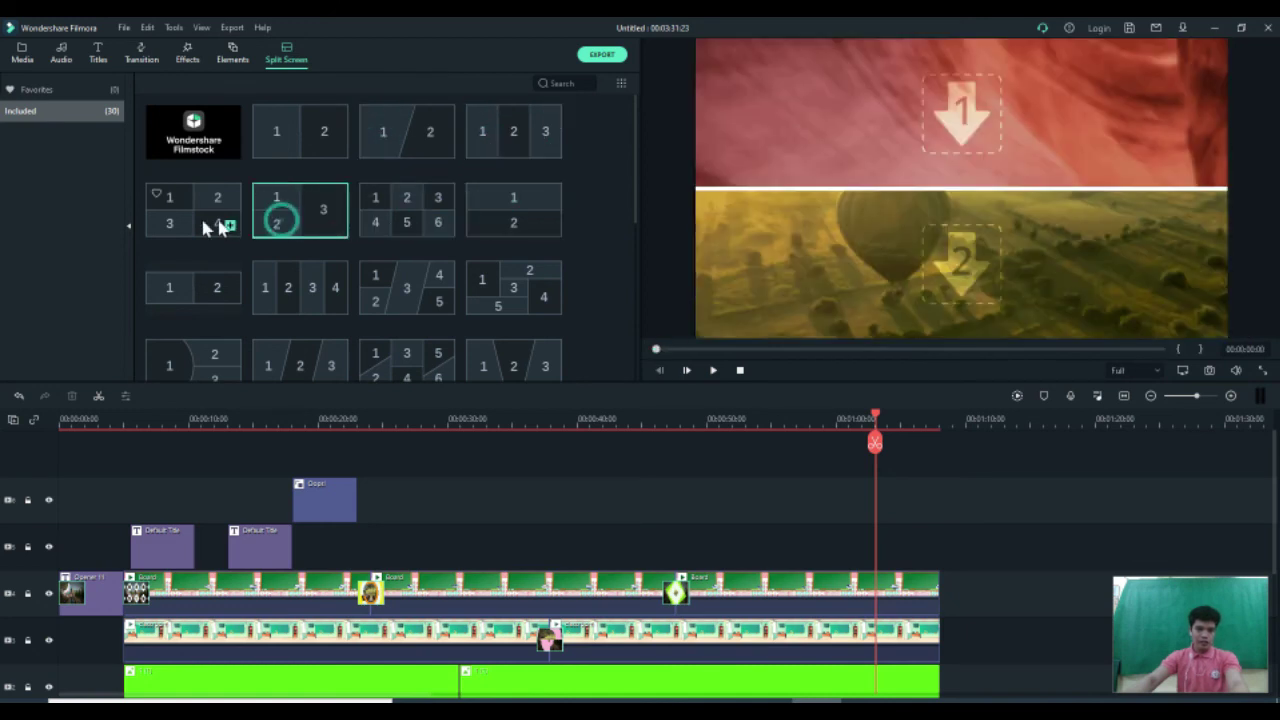
click(176, 224)
click(196, 292)
click(295, 291)
click(406, 287)
click(494, 290)
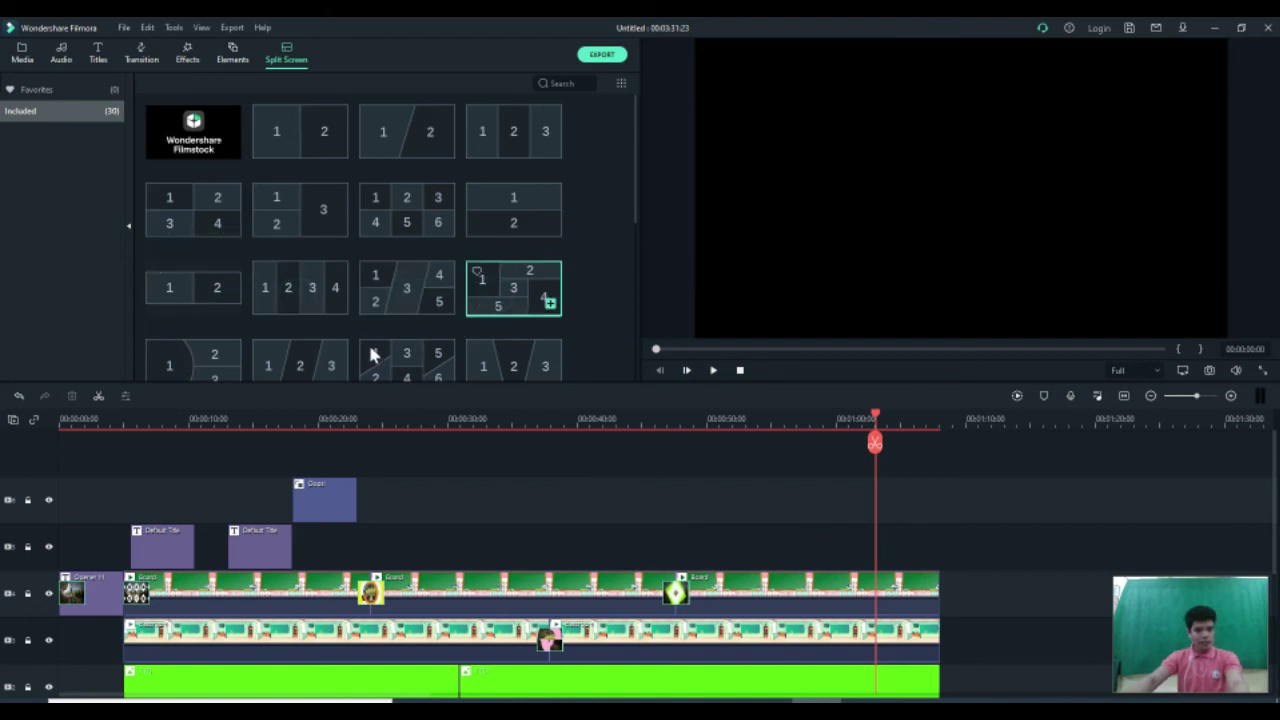
scroll(368, 341, down, 3)
scroll(368, 341, down, 2)
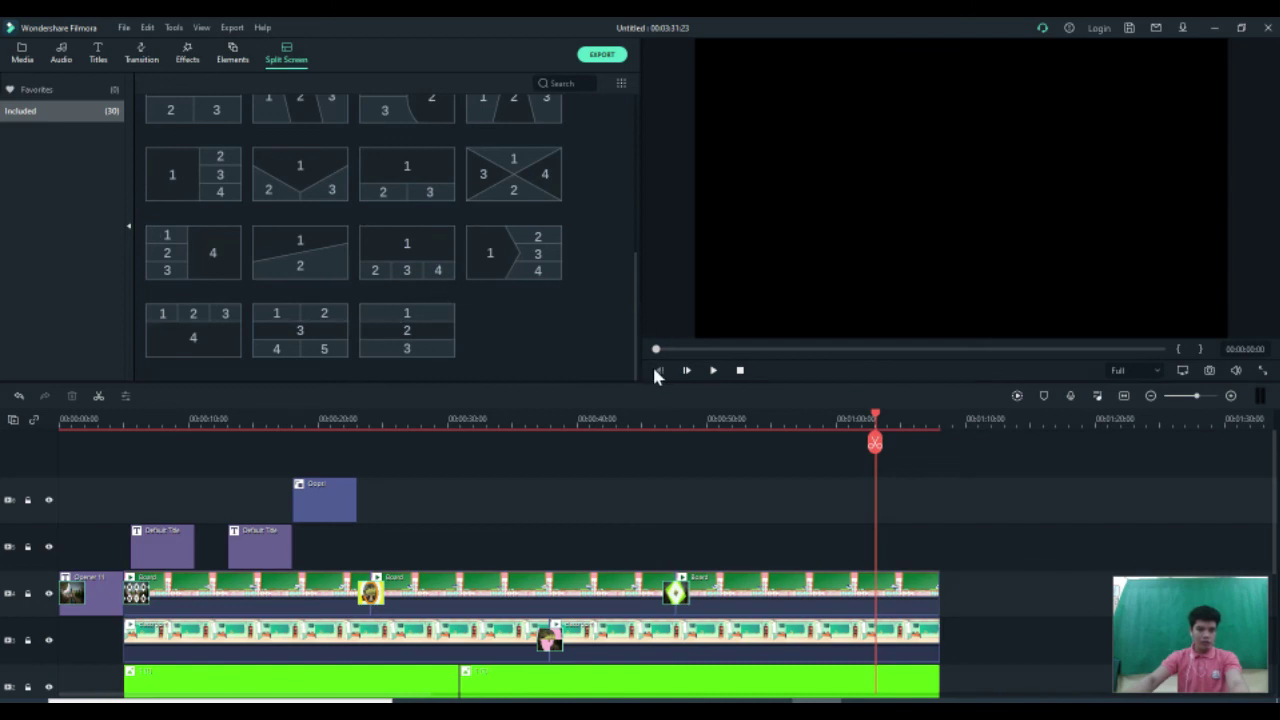
scroll(586, 540, down, 3)
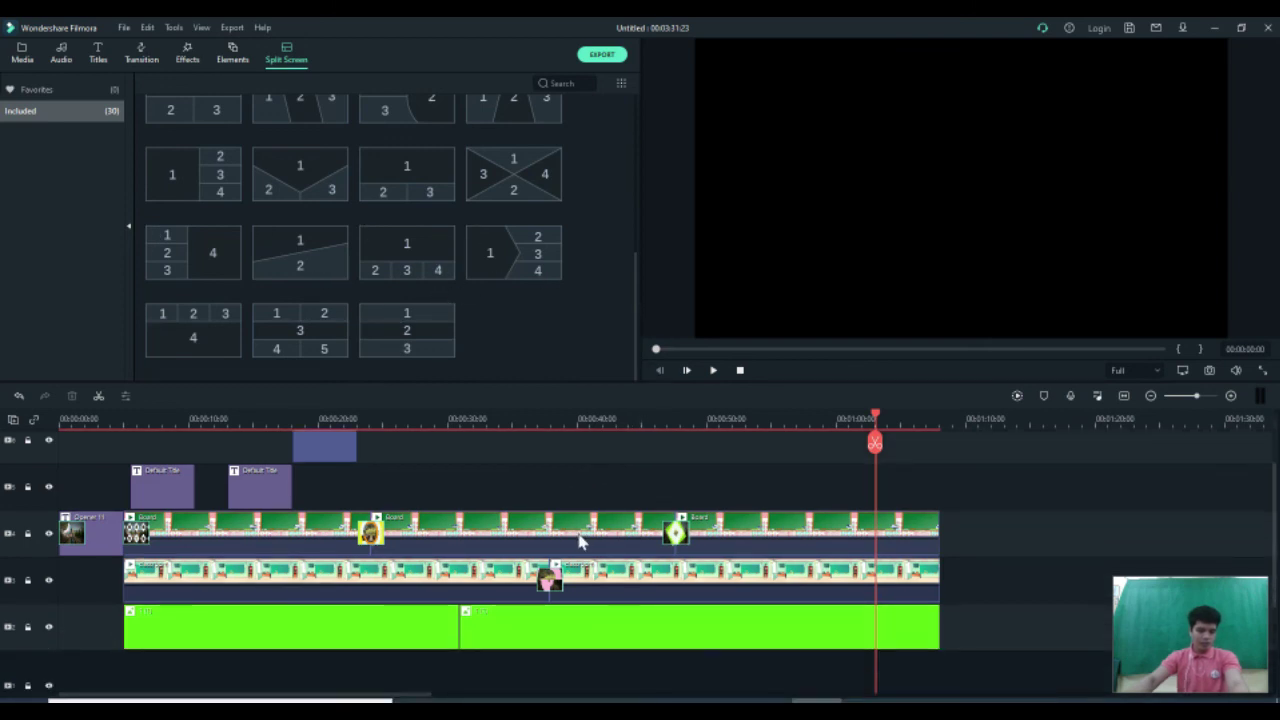
- Add the three-part split screen layout with a curved first area right after the last Board segment and play it briefly
click(945, 424)
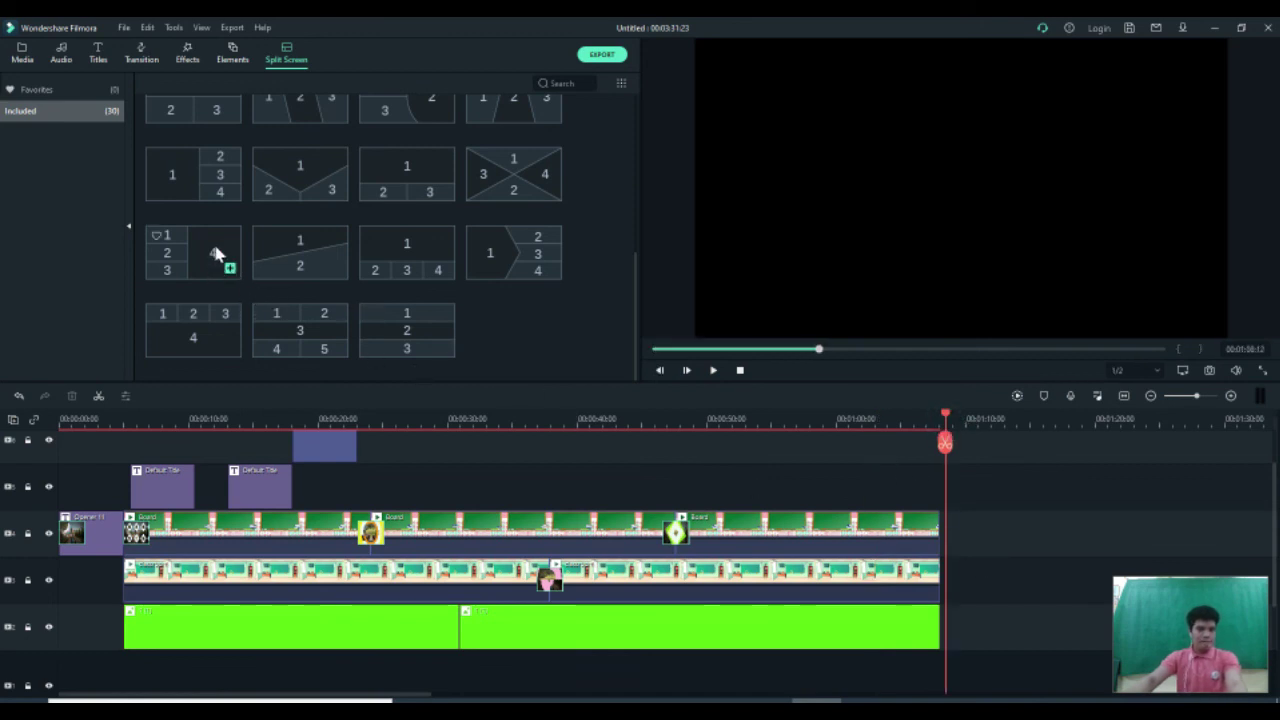
mouse_move(500, 268)
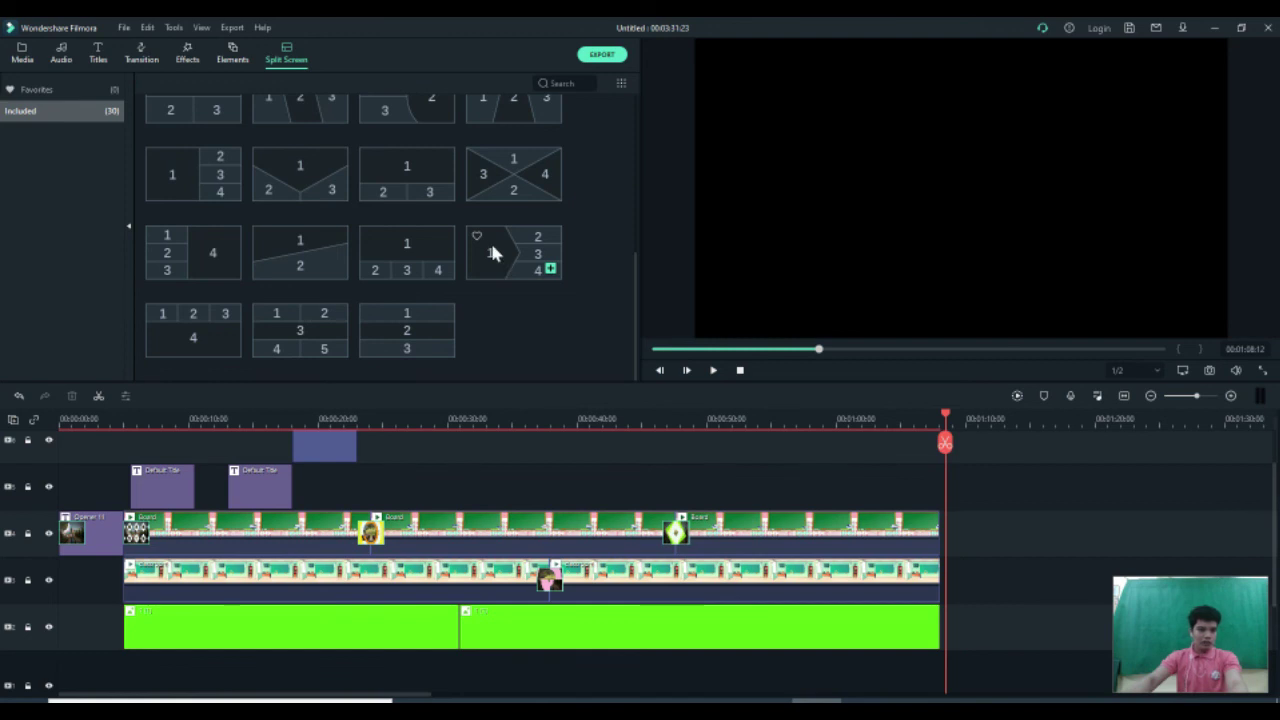
scroll(490, 253, up, 5)
click(478, 265)
drag(197, 350, 963, 537)
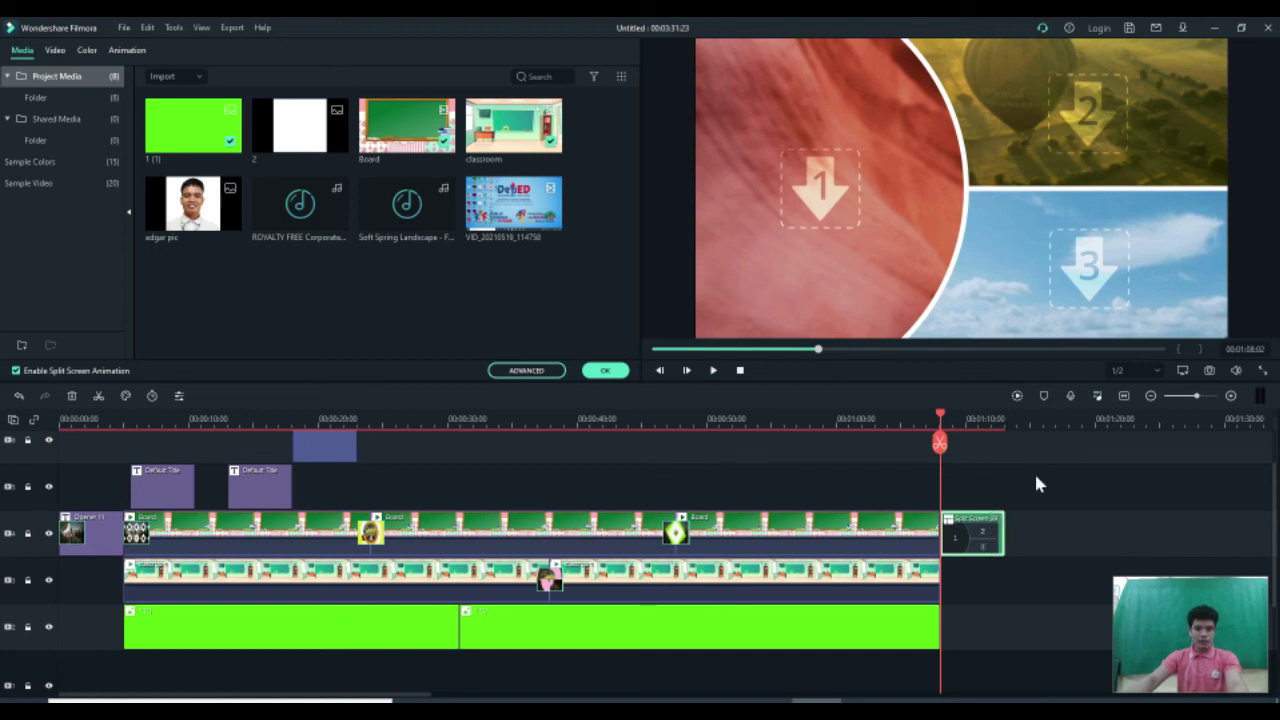
key(space)
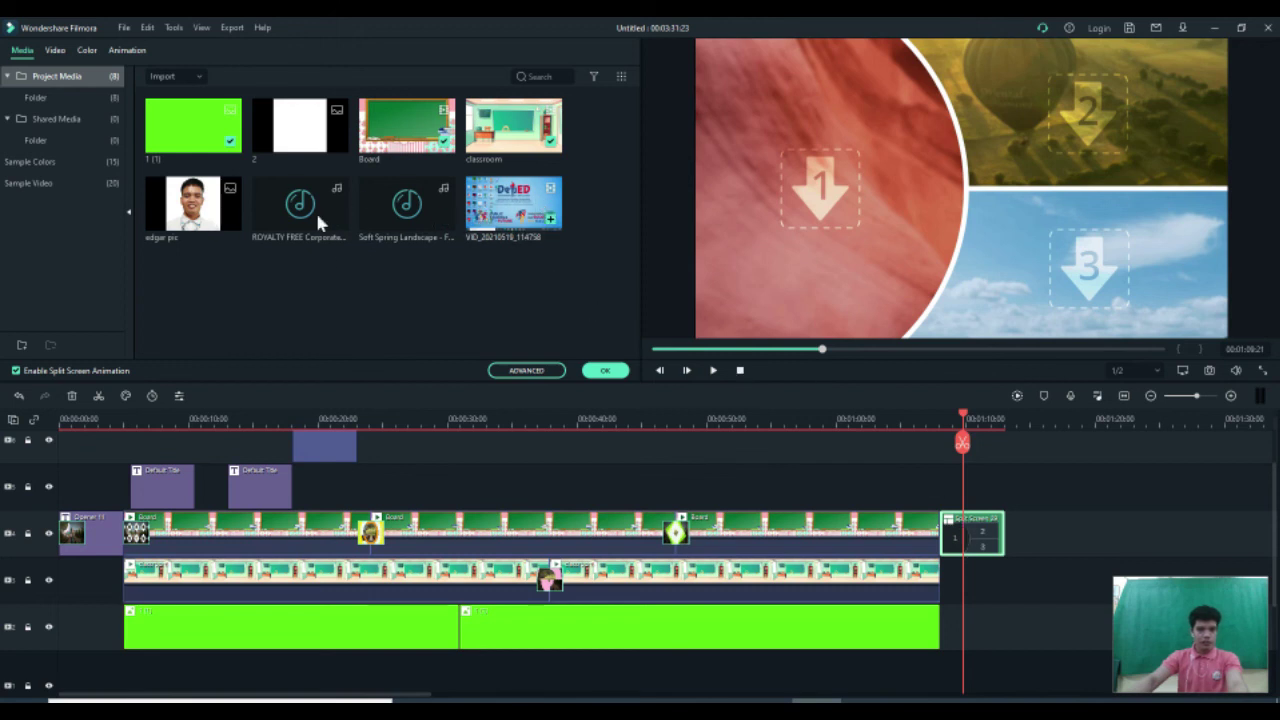
- Review the video, color and preset animation options available for the split screen clip
mouse_move(223, 182)
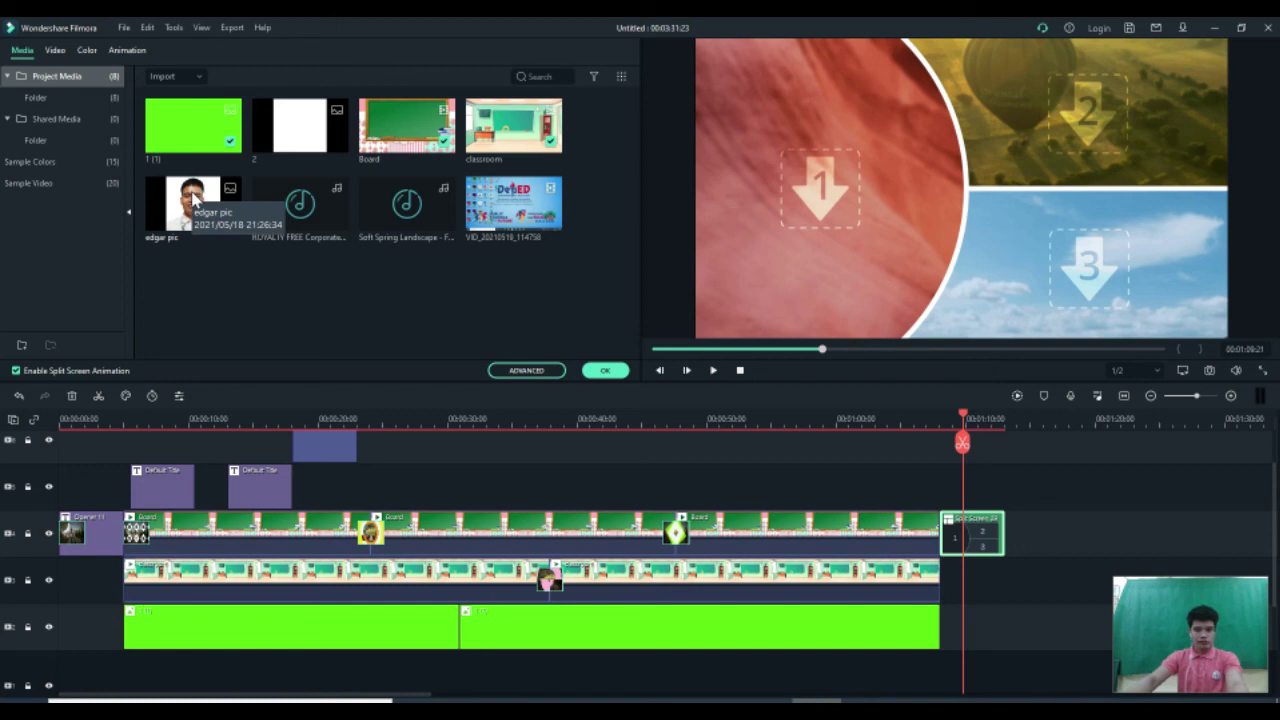
click(54, 50)
click(87, 50)
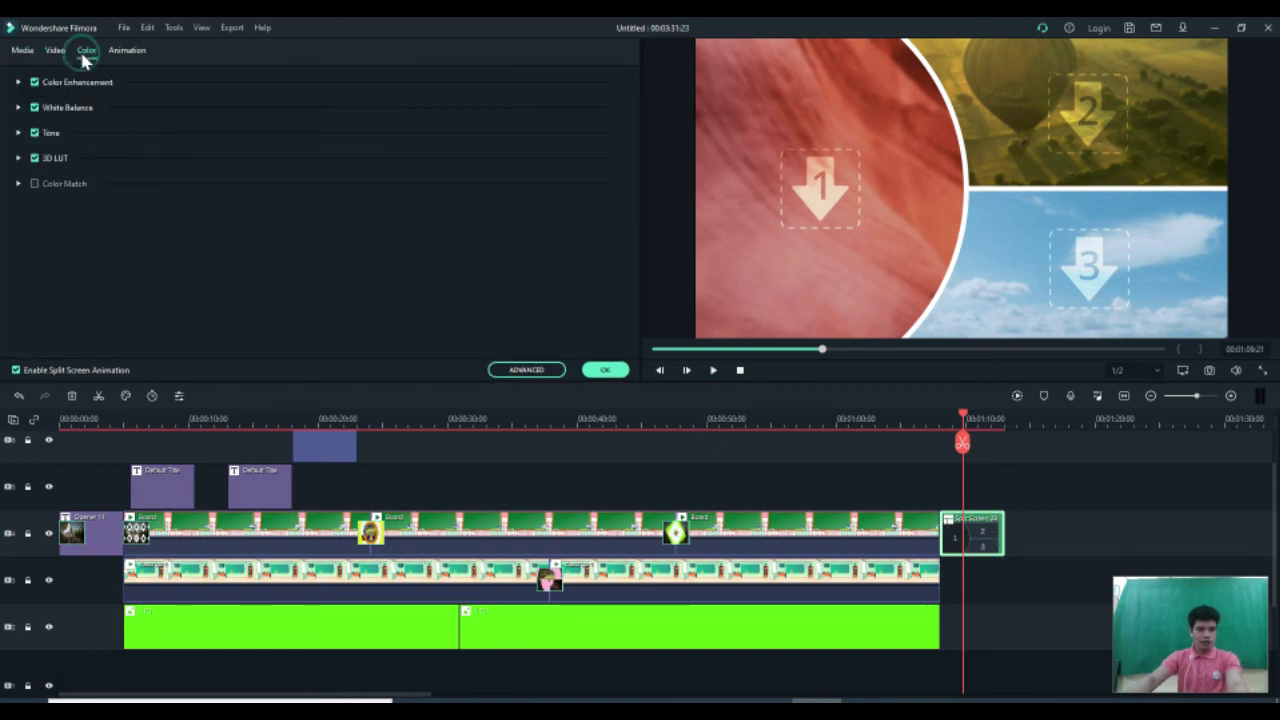
click(122, 50)
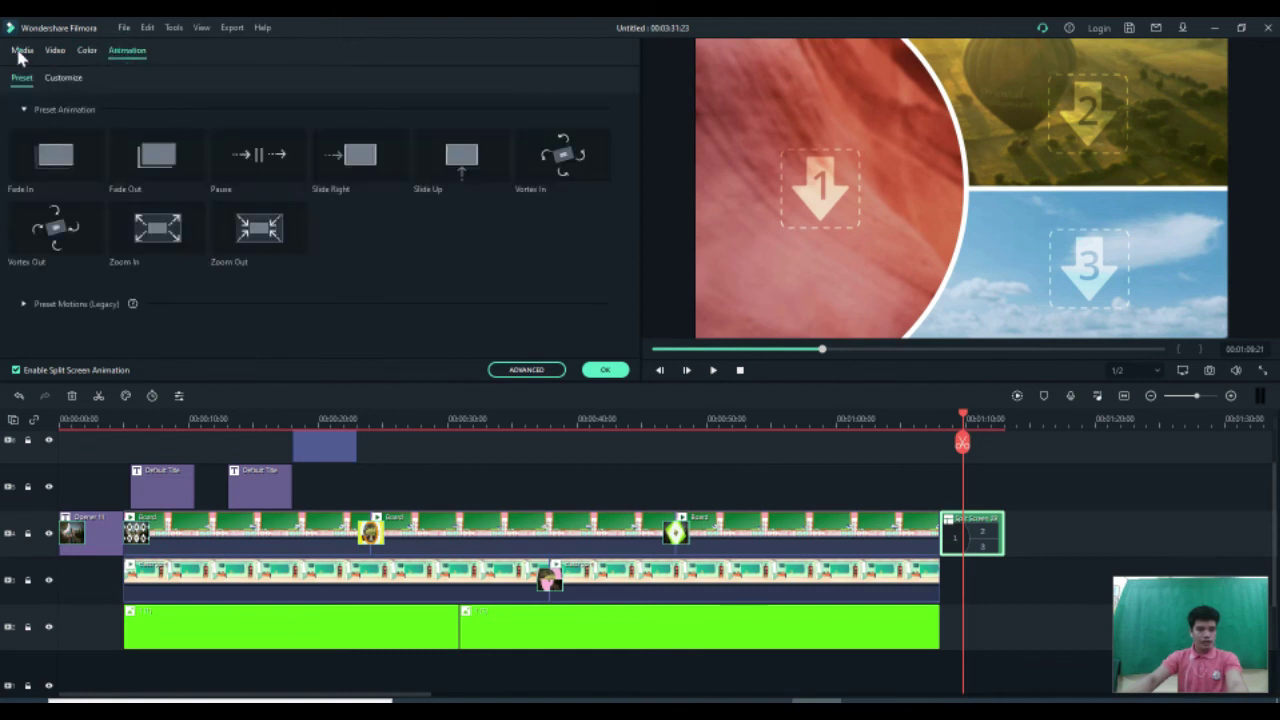
- Fill the split screen's first and third areas with the portrait photo and the second with VID_20210519_114758
click(22, 50)
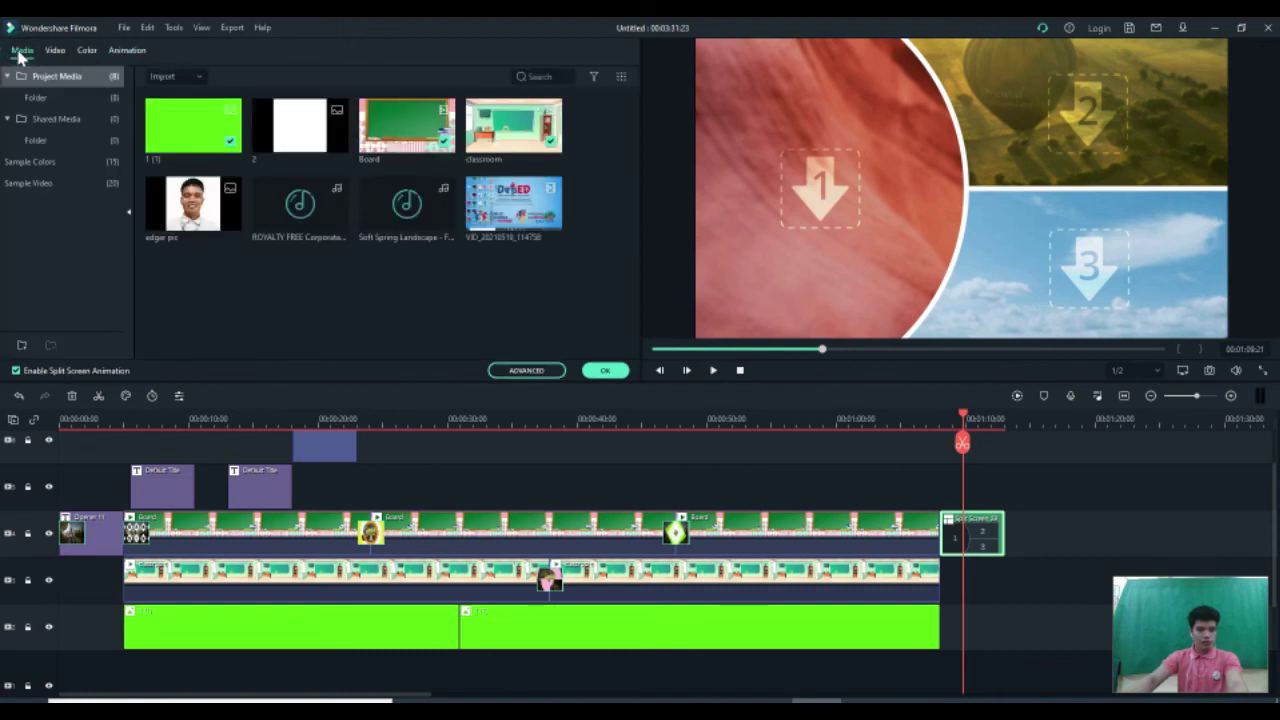
click(206, 210)
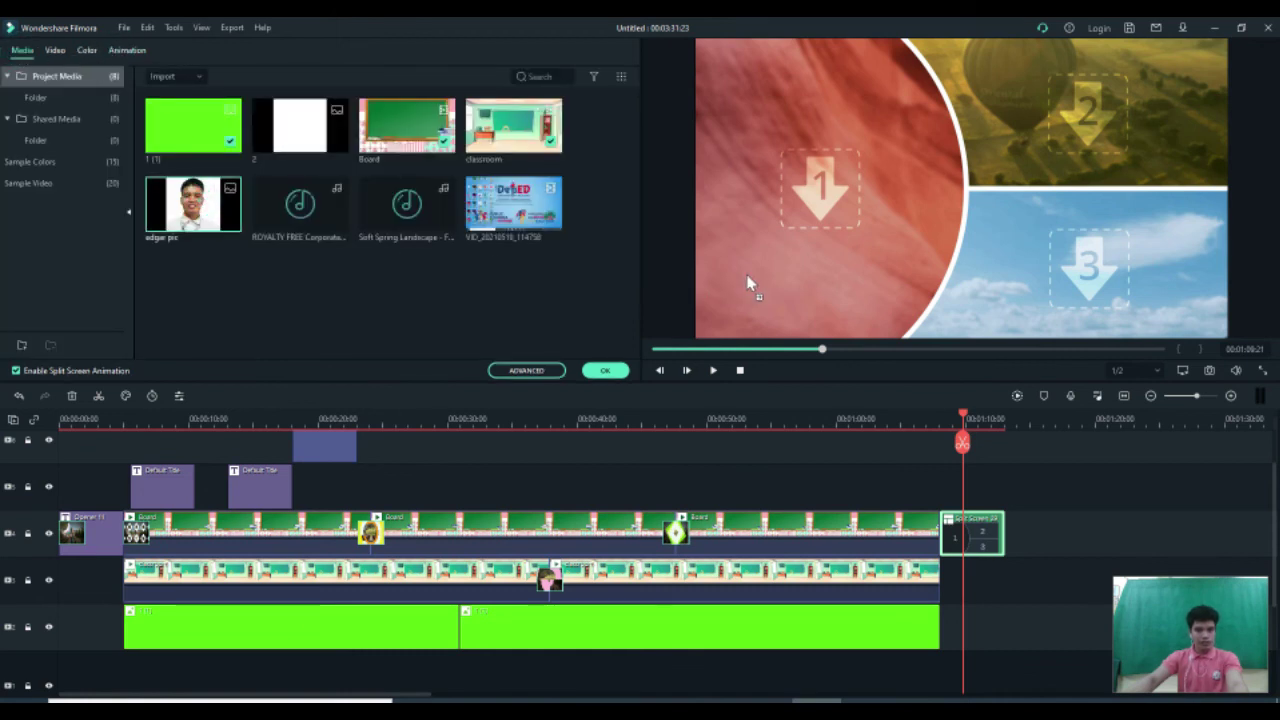
drag(807, 236, 811, 234)
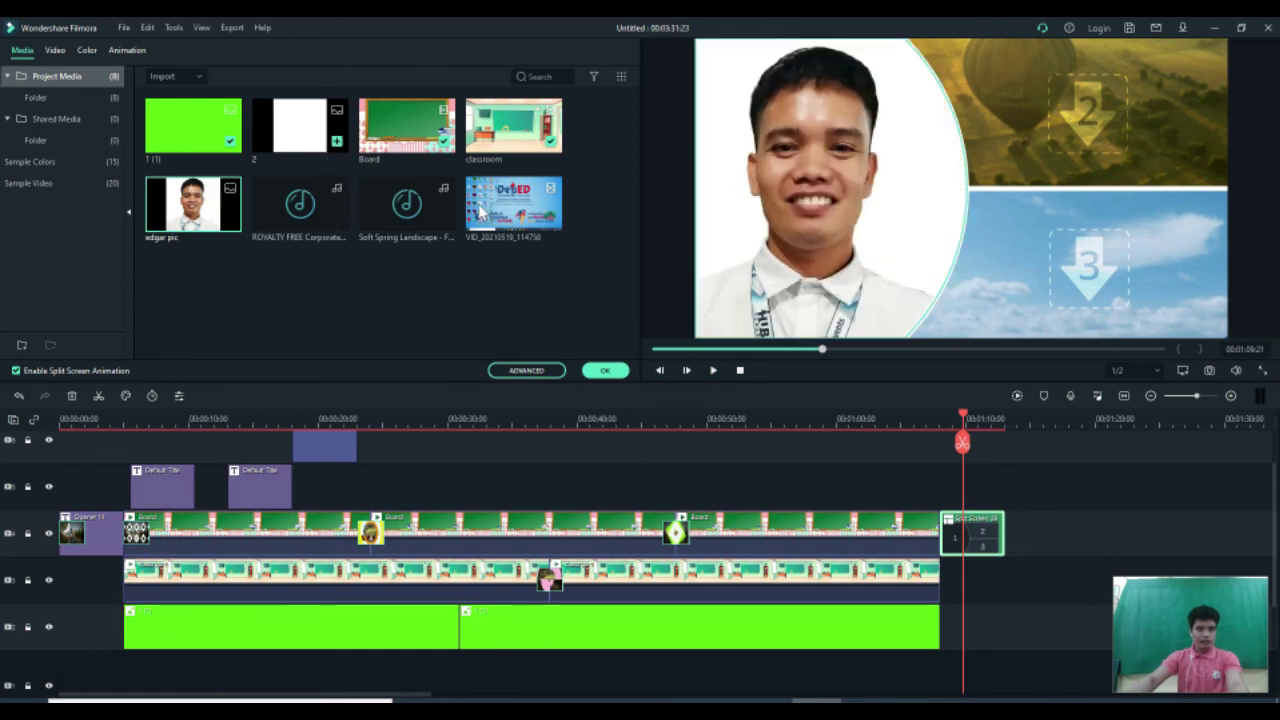
drag(197, 218, 1090, 286)
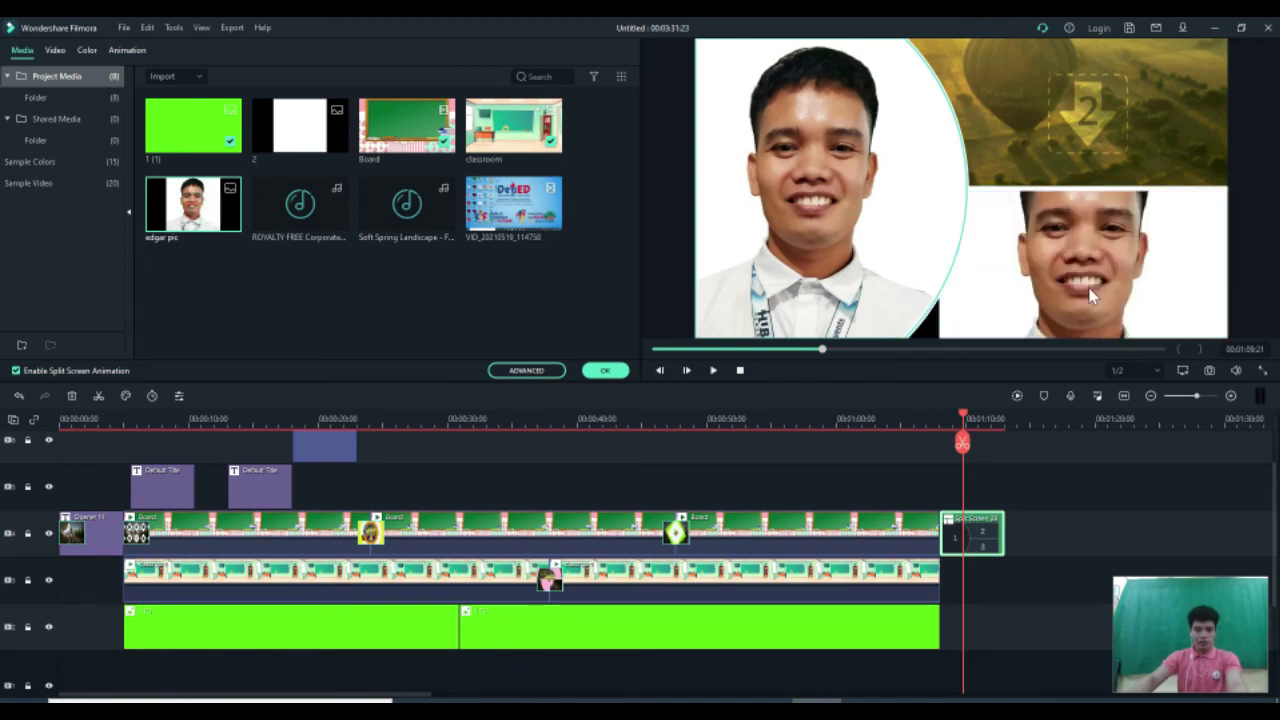
drag(509, 210, 1050, 157)
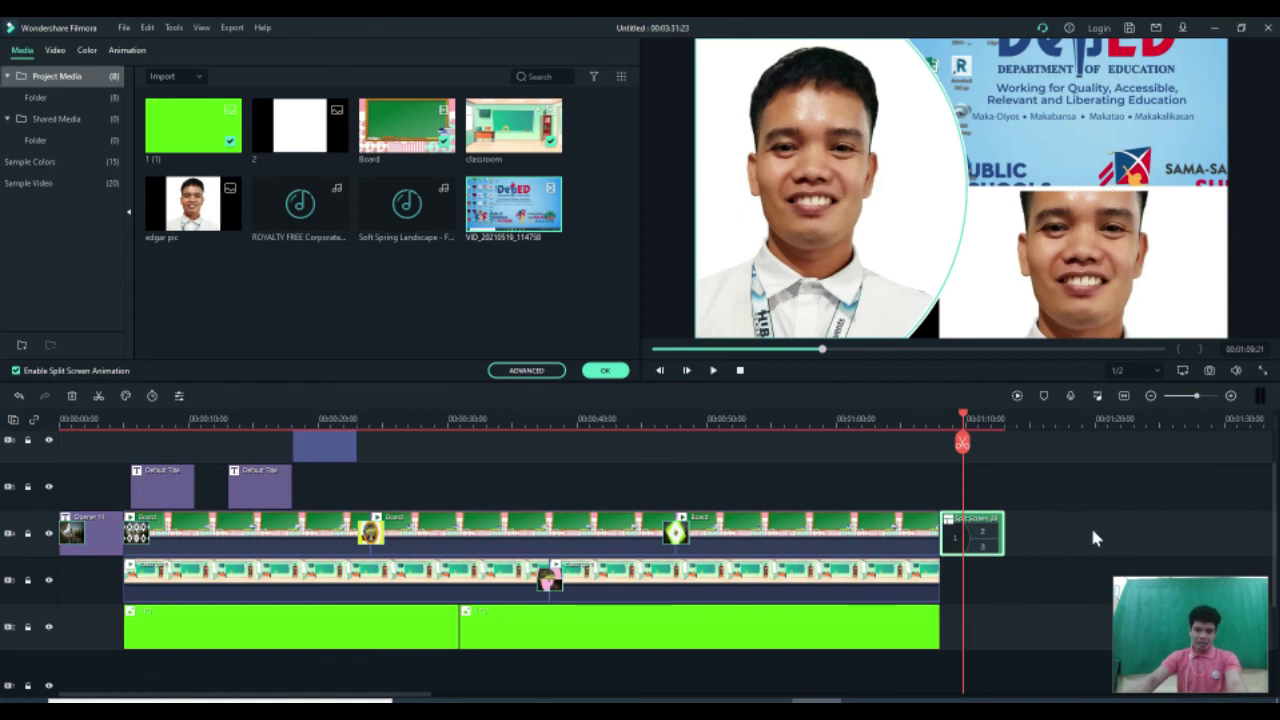
- Play the filled split screen clip from its start and accept its settings
key(space)
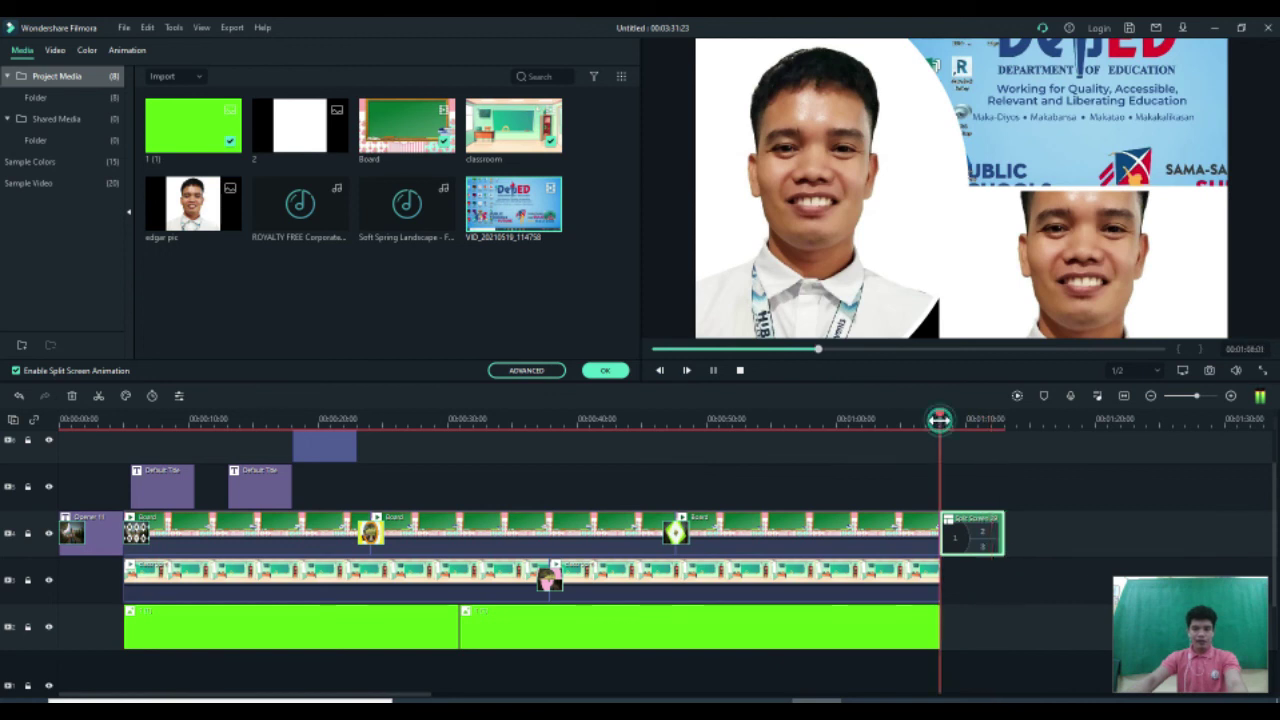
click(941, 419)
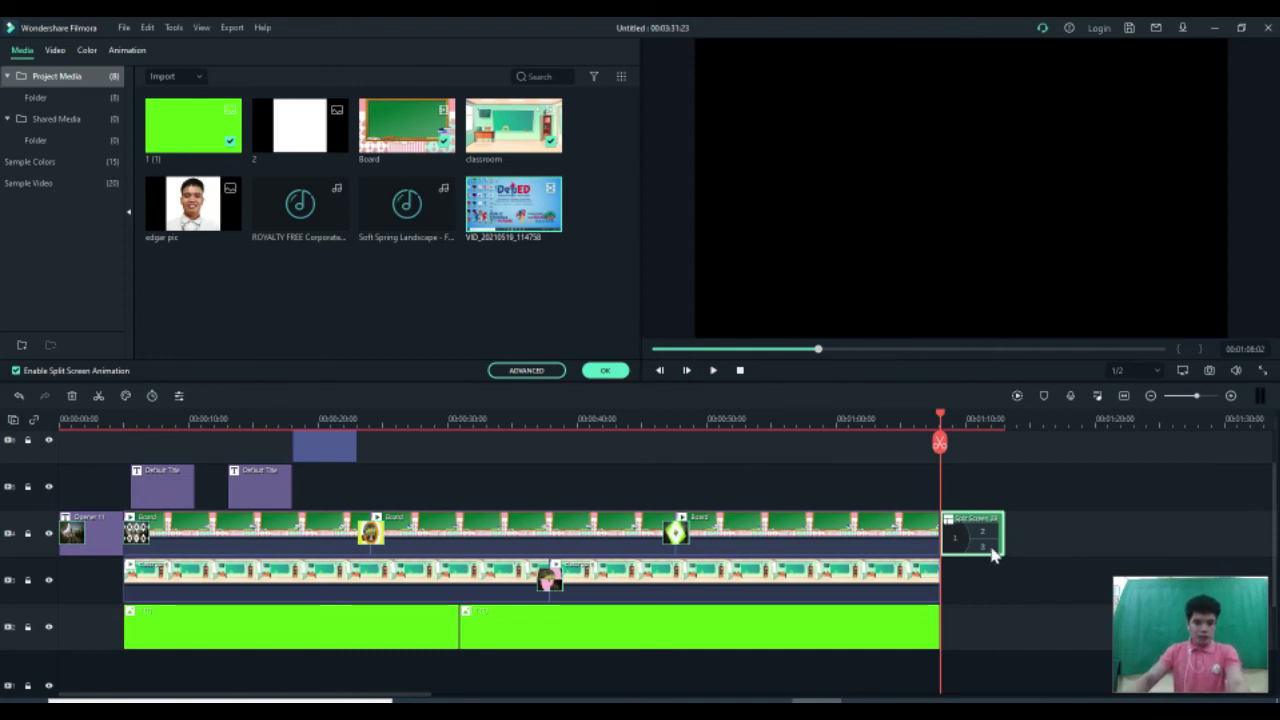
click(610, 373)
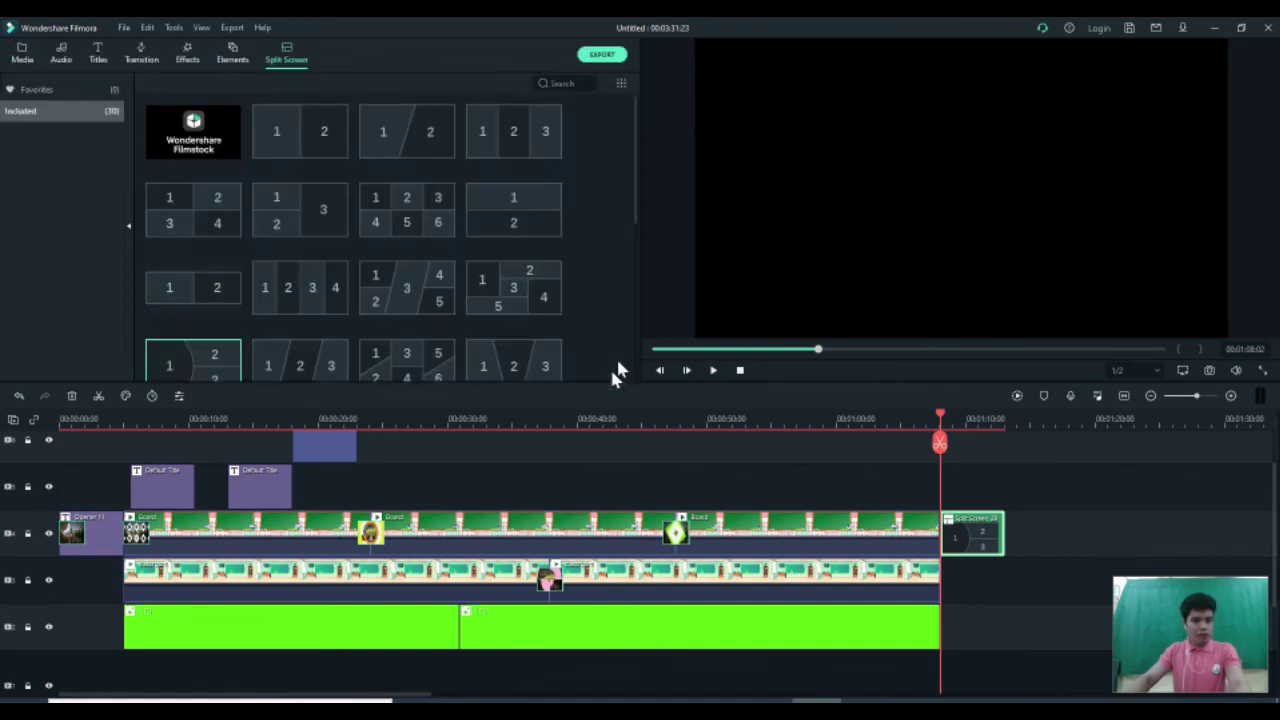
- Lower the volume of the Drift music clip on the audio track to 1.39 dB
scroll(960, 598, down, 2)
scroll(958, 590, down, 2)
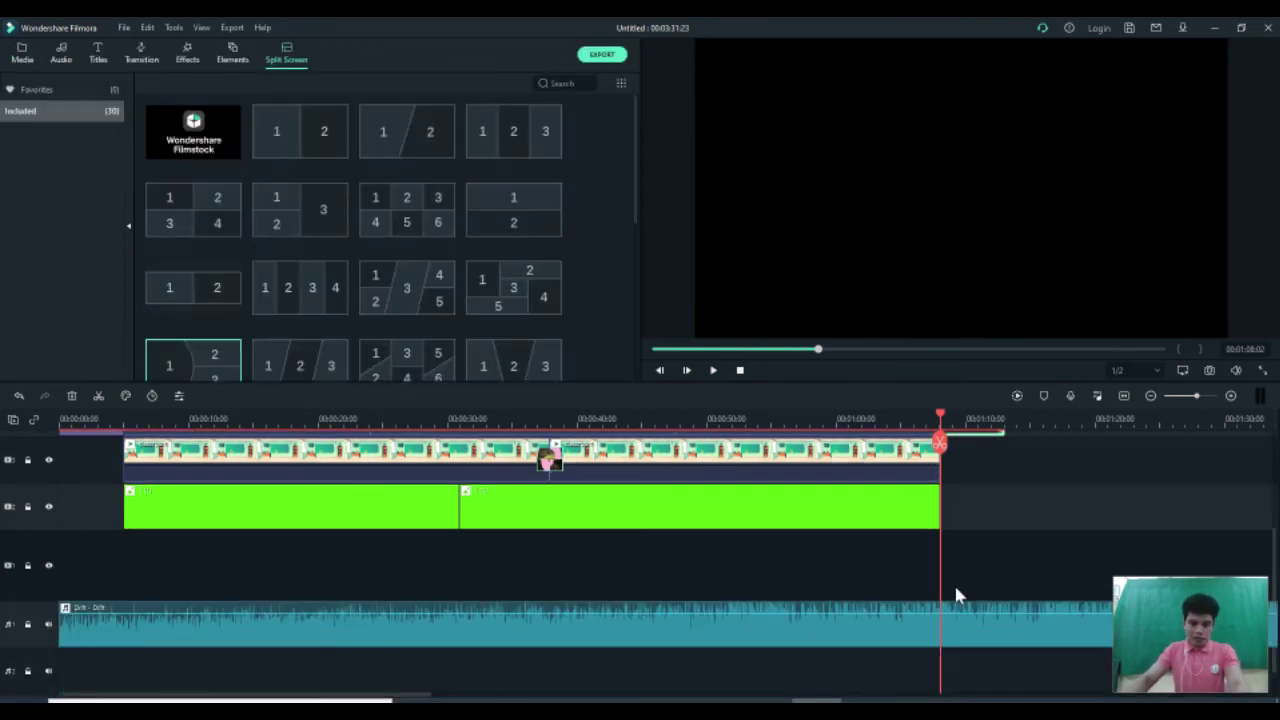
scroll(956, 580, up, 1)
scroll(956, 580, down, 1)
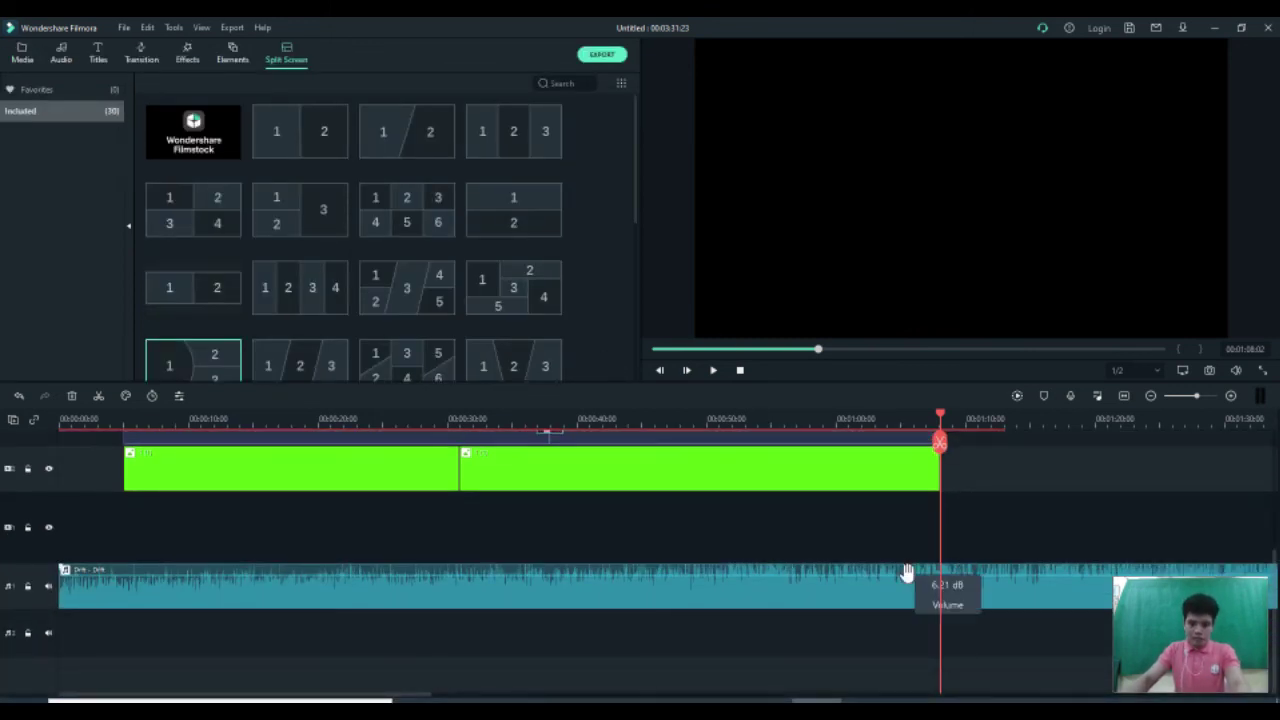
mouse_move(906, 575)
mouse_down()
mouse_move(906, 588)
mouse_move(917, 576)
mouse_up()
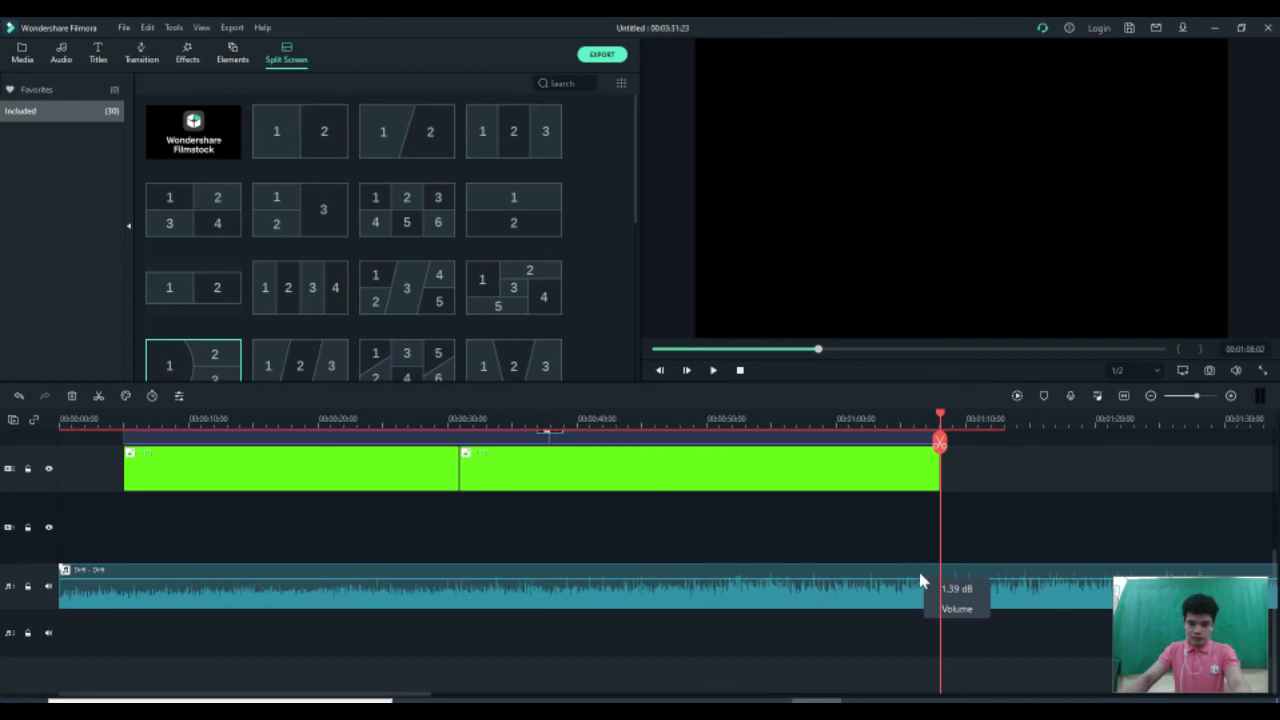
scroll(868, 550, up, 3)
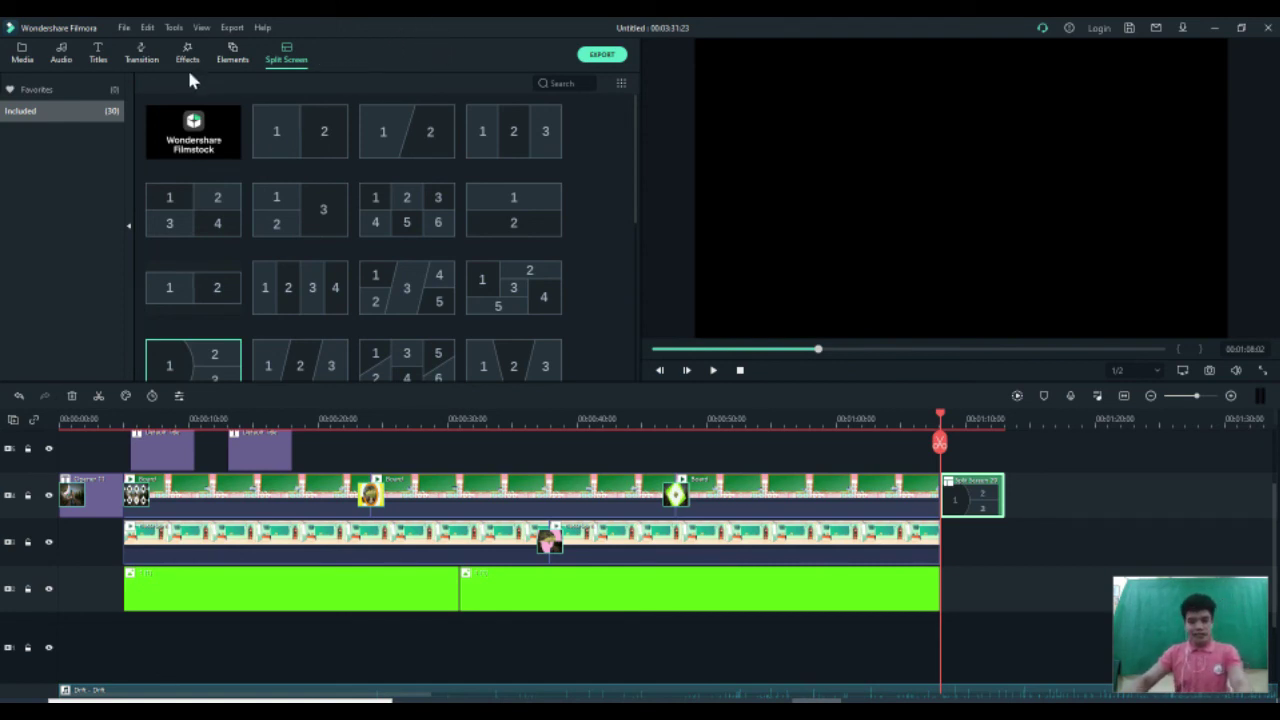
- Review the media, audio, titles, transition, effects, elements and split screen libraries, finishing with the project media
click(18, 58)
click(62, 56)
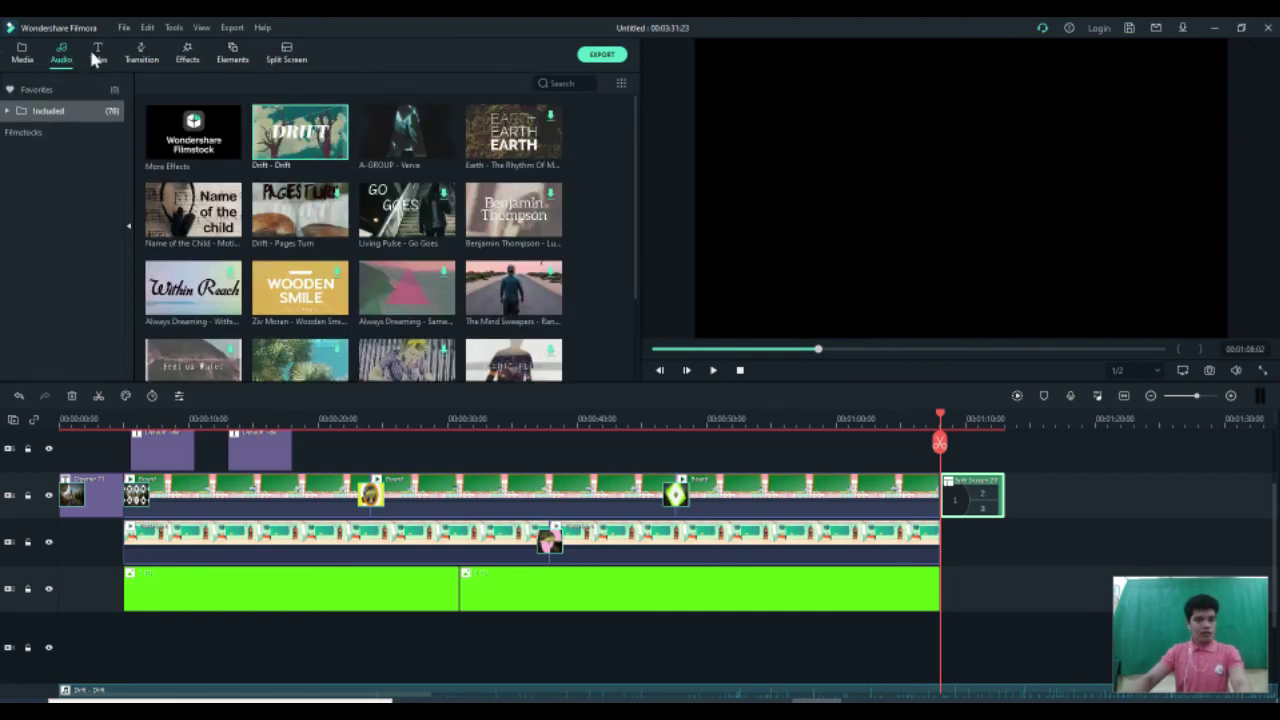
click(95, 52)
click(135, 58)
click(187, 55)
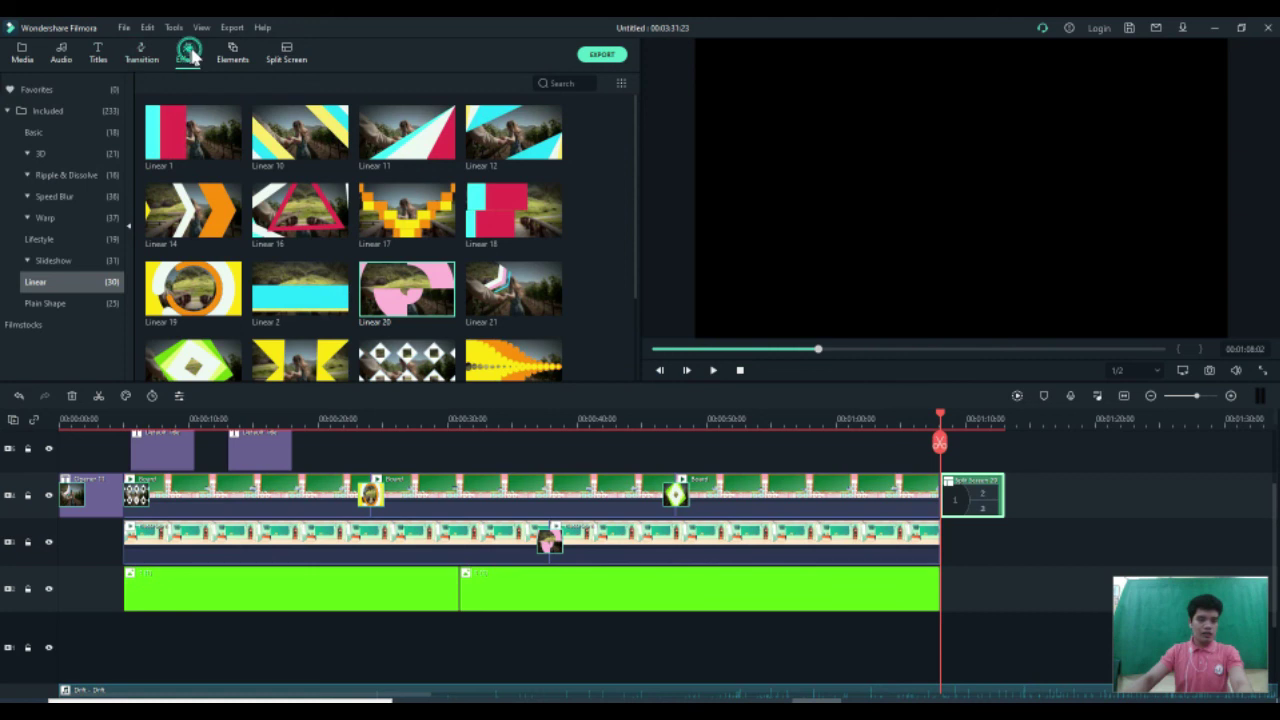
click(232, 55)
click(285, 52)
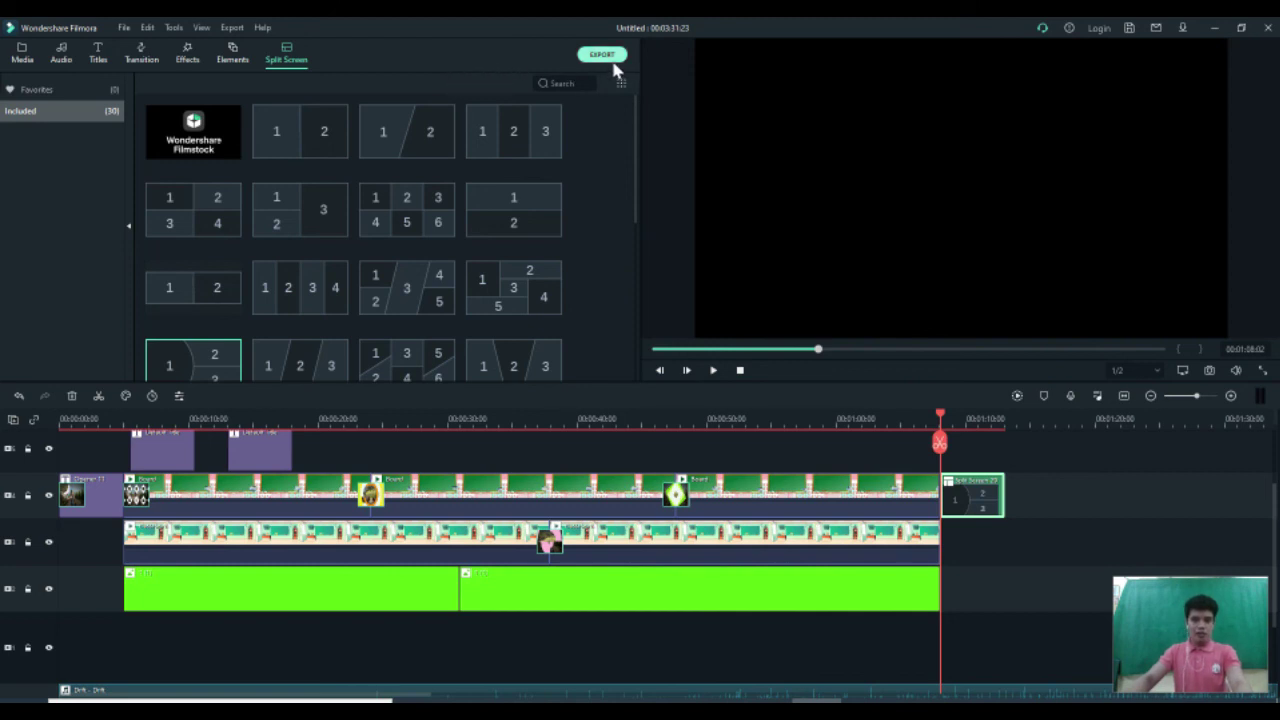
click(17, 58)
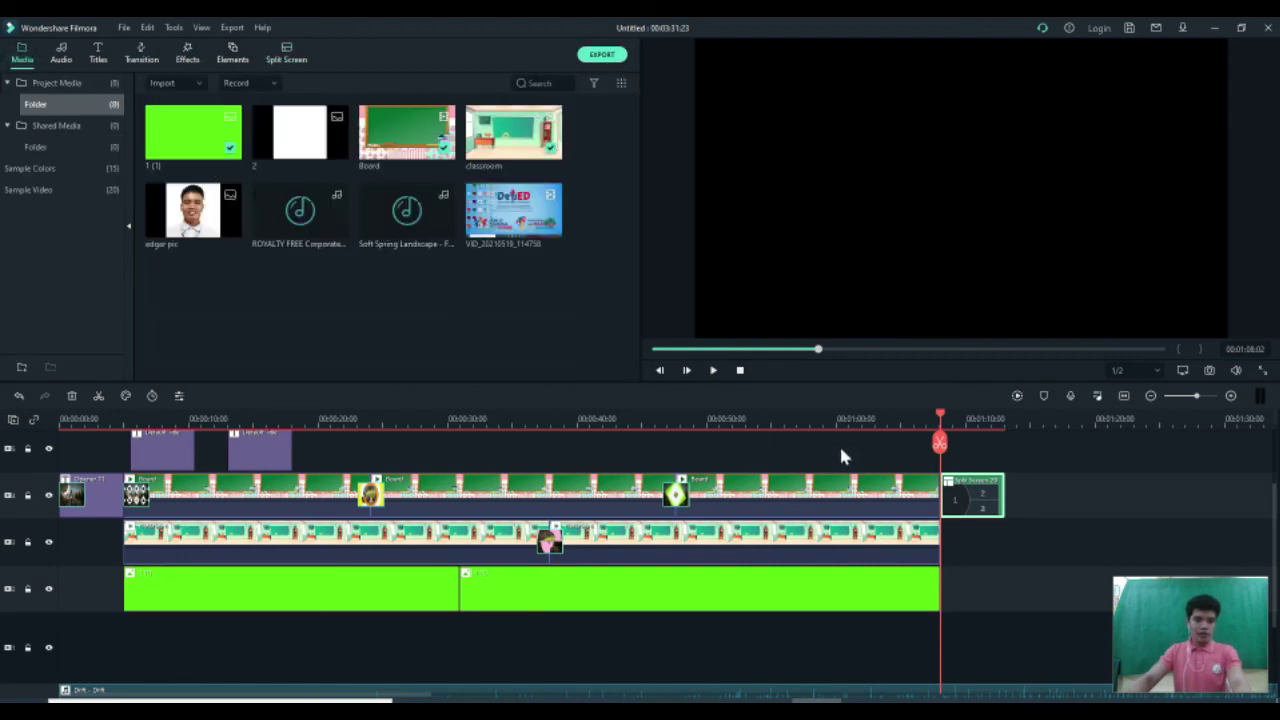
click(86, 512)
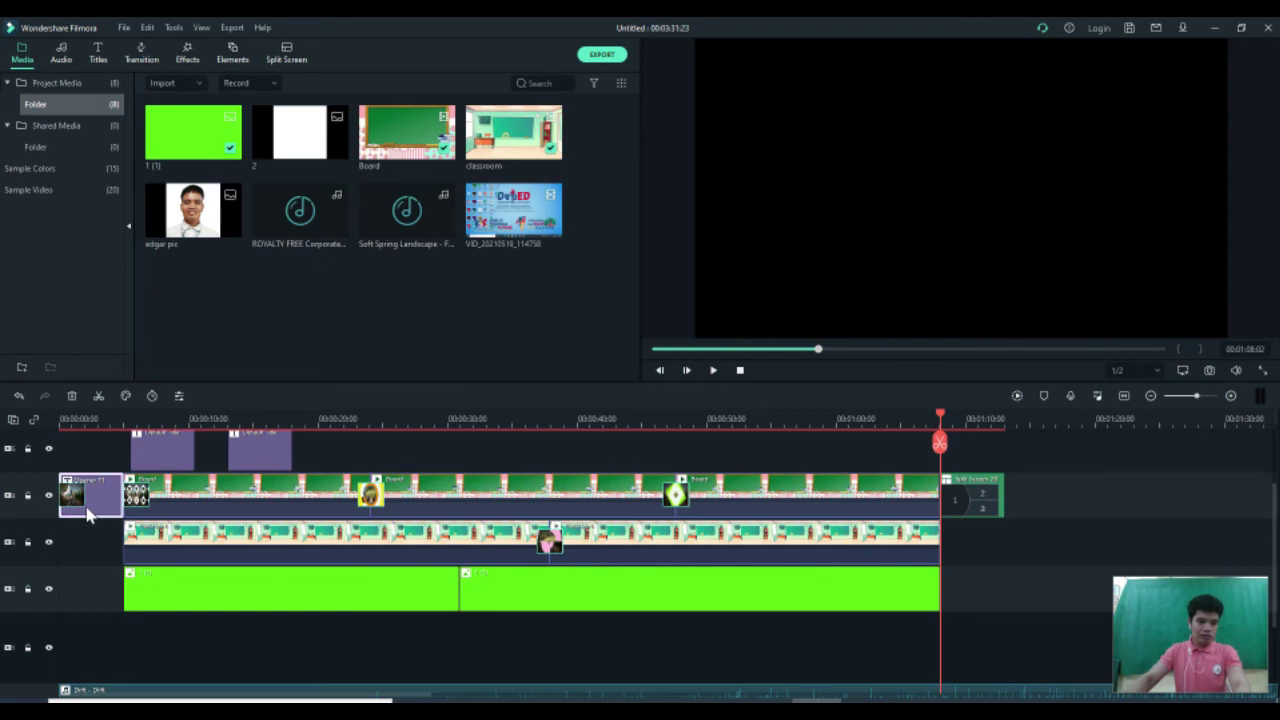
- Add the Credit 6 end credit right after the split screen clip
click(98, 55)
click(62, 242)
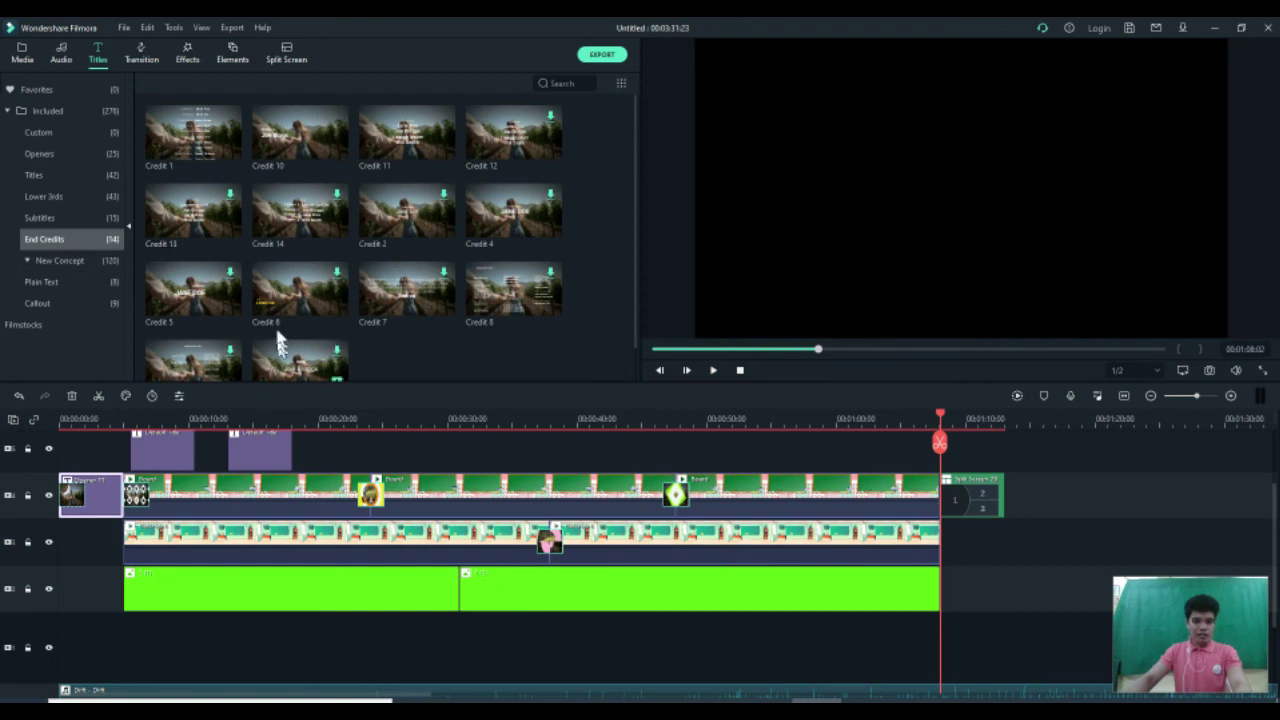
click(271, 293)
drag(684, 371, 345, 226)
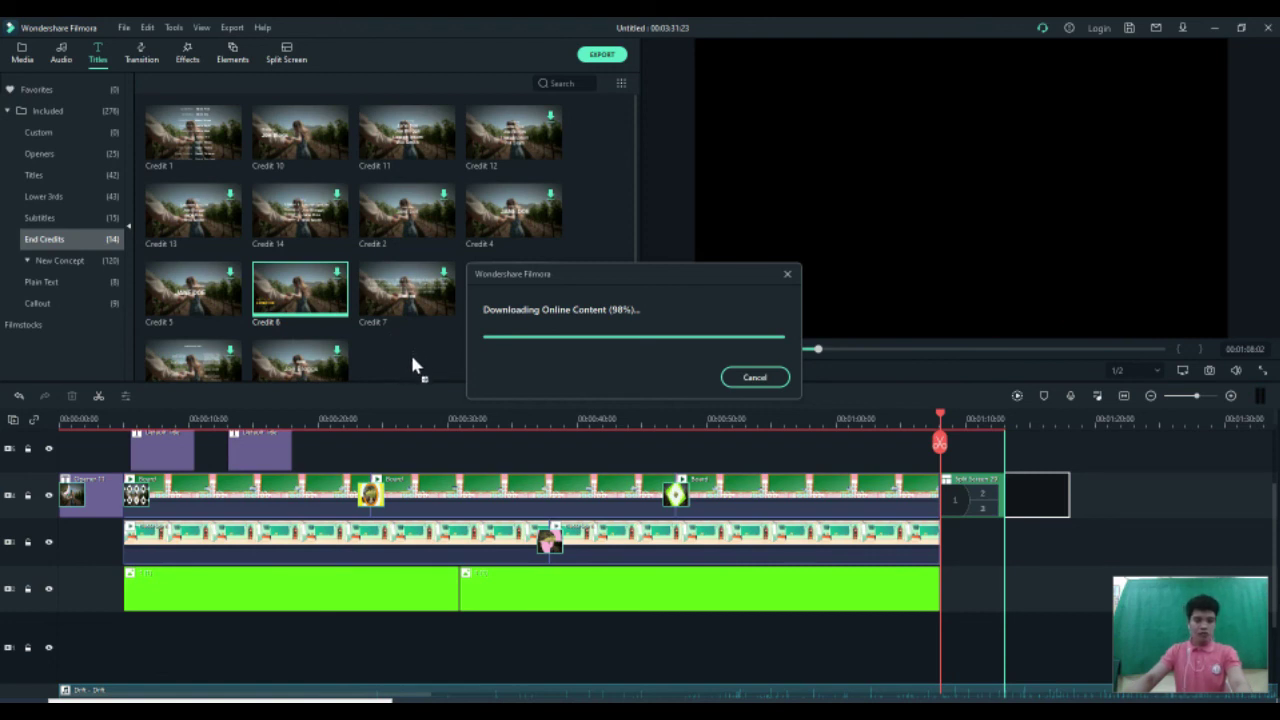
- Play the end credit briefly and extend its clip to just before the 1:30 mark
click(1012, 426)
key(space)
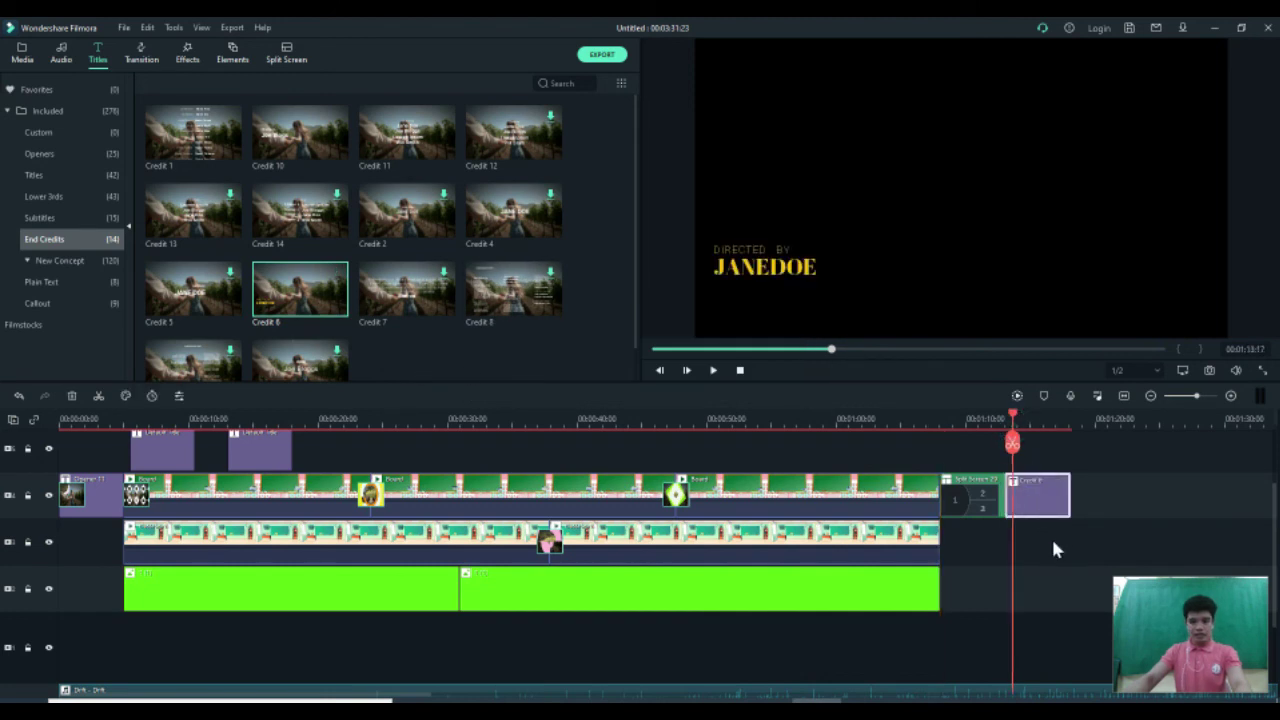
click(757, 276)
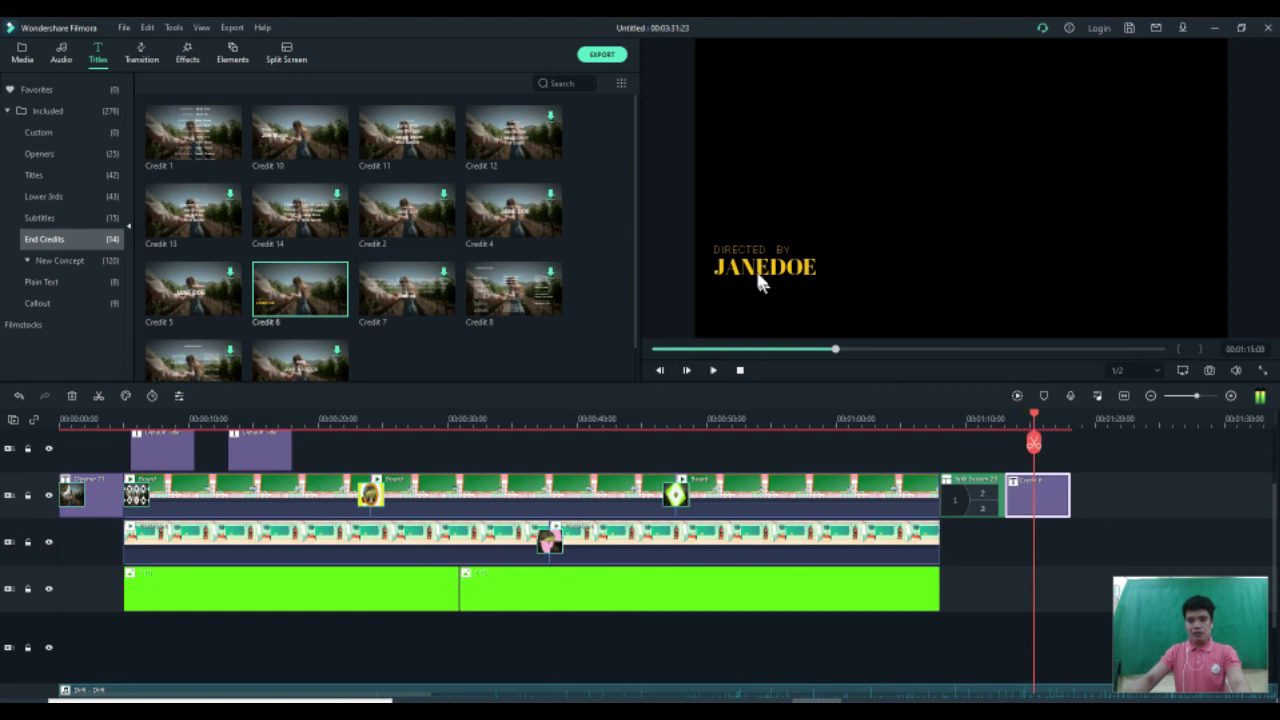
key(space)
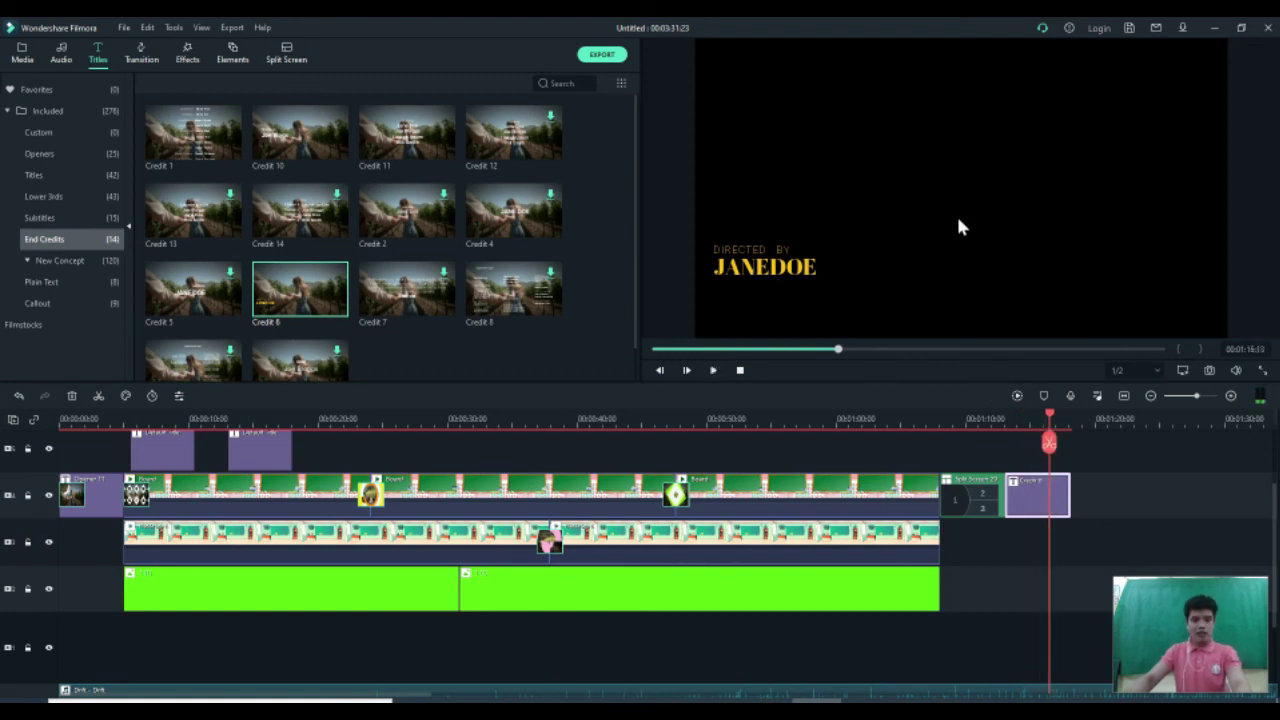
drag(1068, 495, 1204, 514)
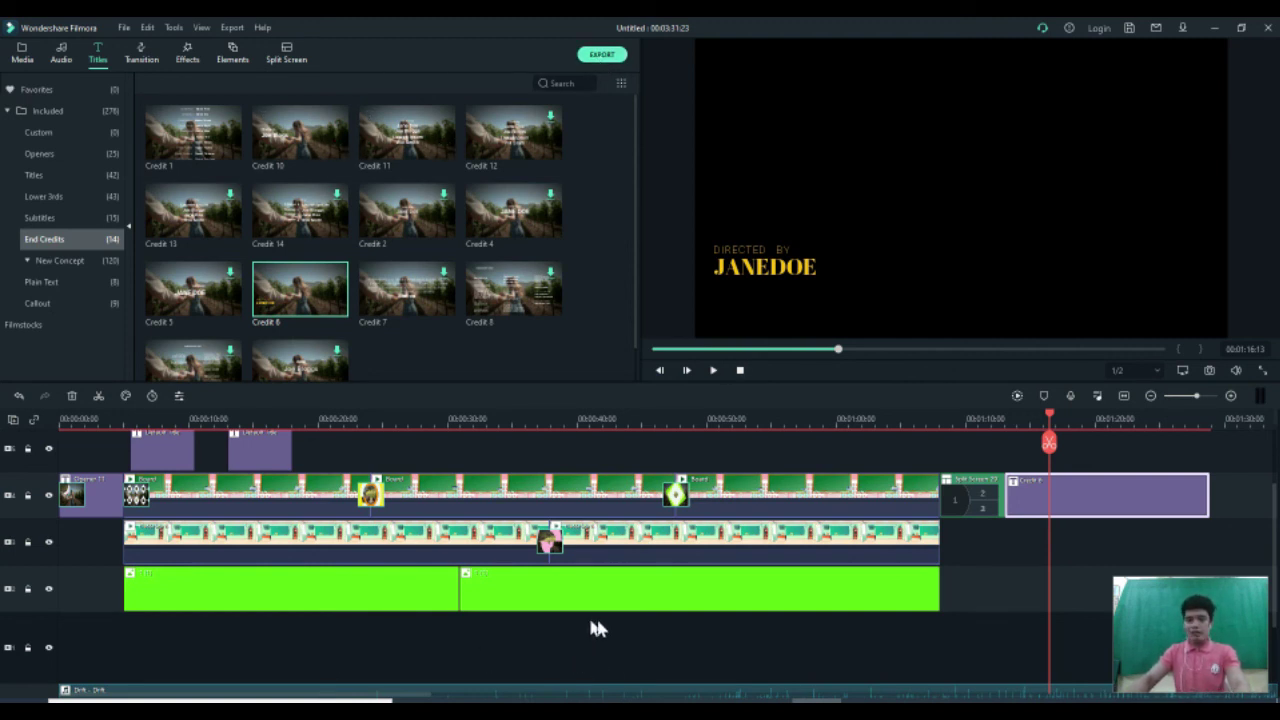
click(433, 650)
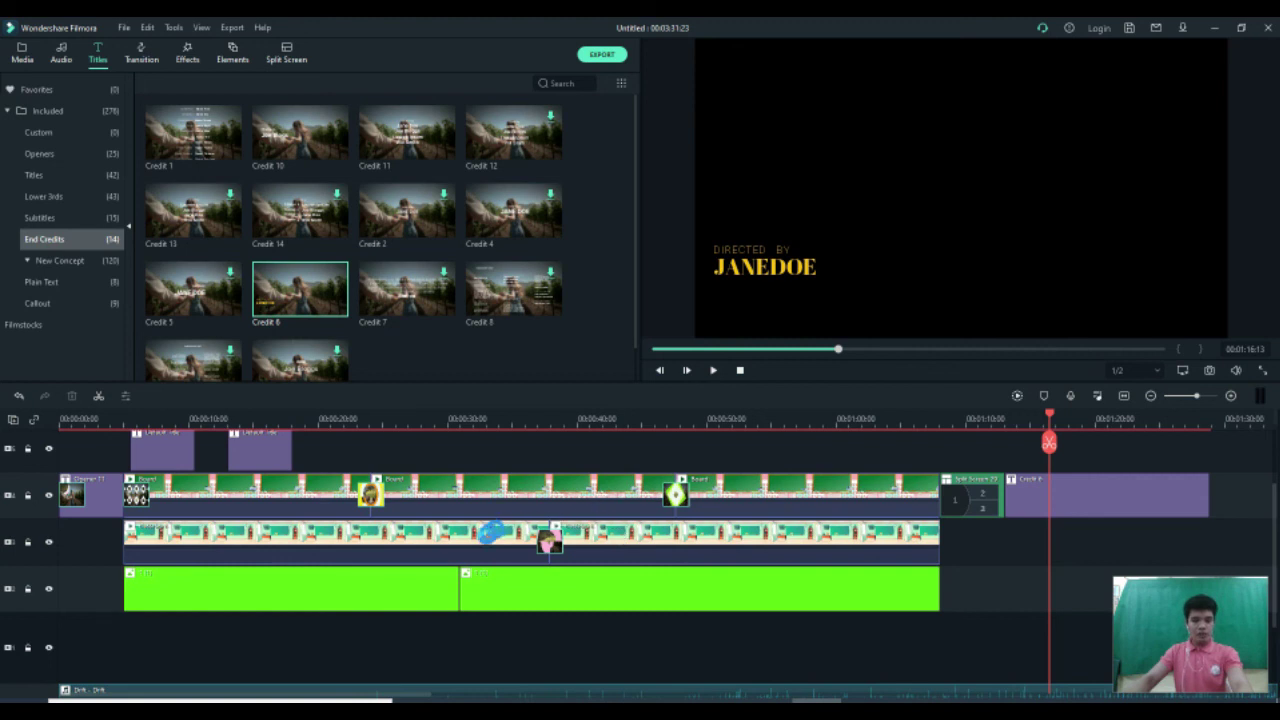
- Save the project as SAMPLE FILE in the Video Recorded folder
key(ctrl+s)
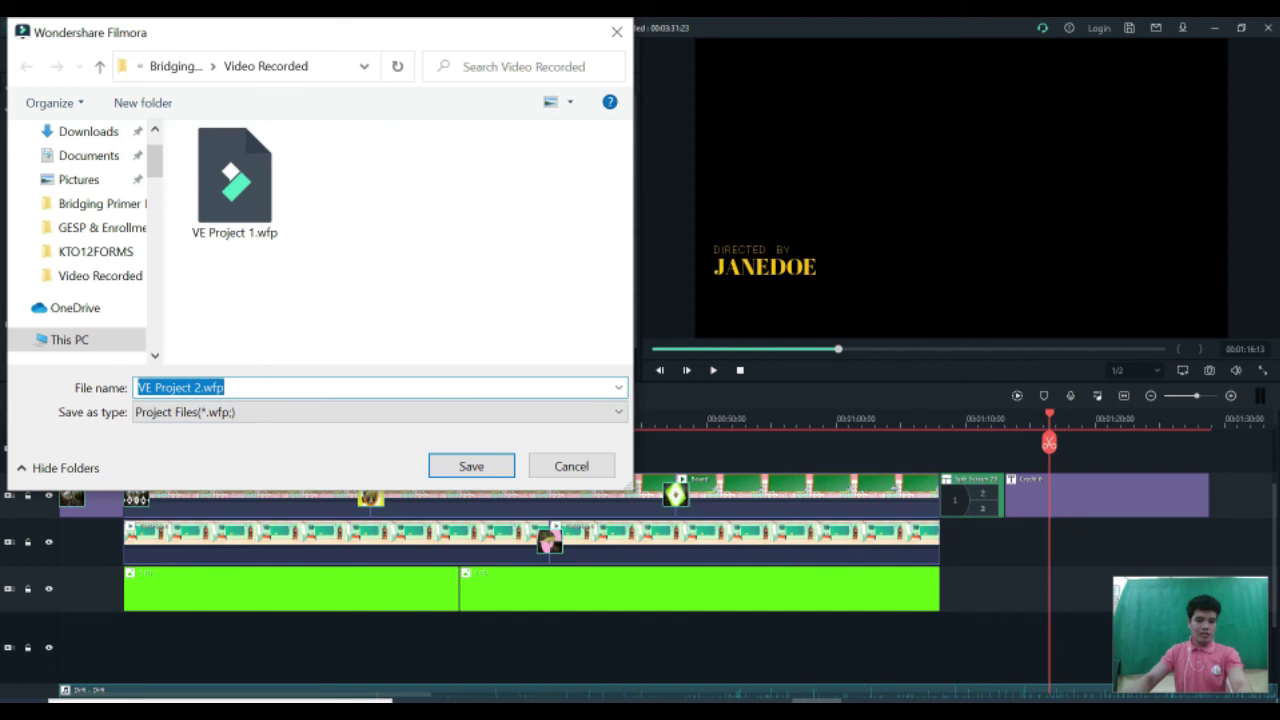
text(sAMP)
key(BackSpace)
key(BackSpace)
key(BackSpace)
key(BackSpace)
text(SAMPLE)
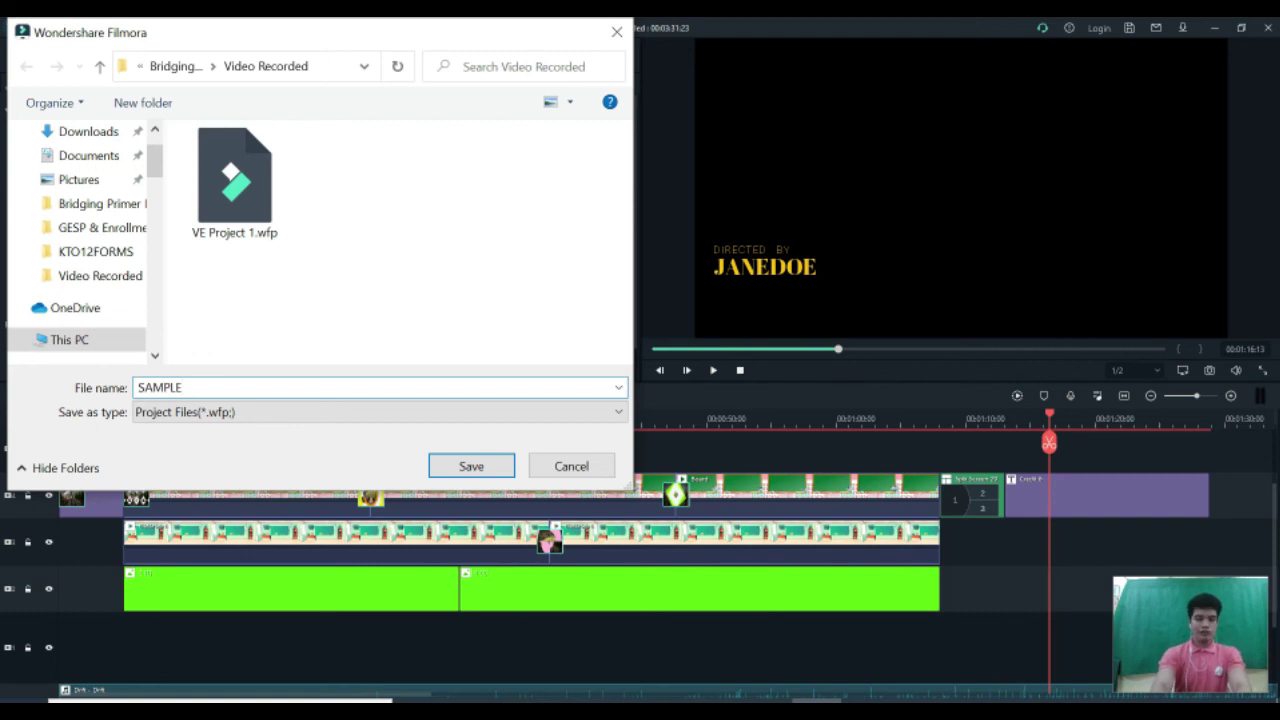
text( FILE)
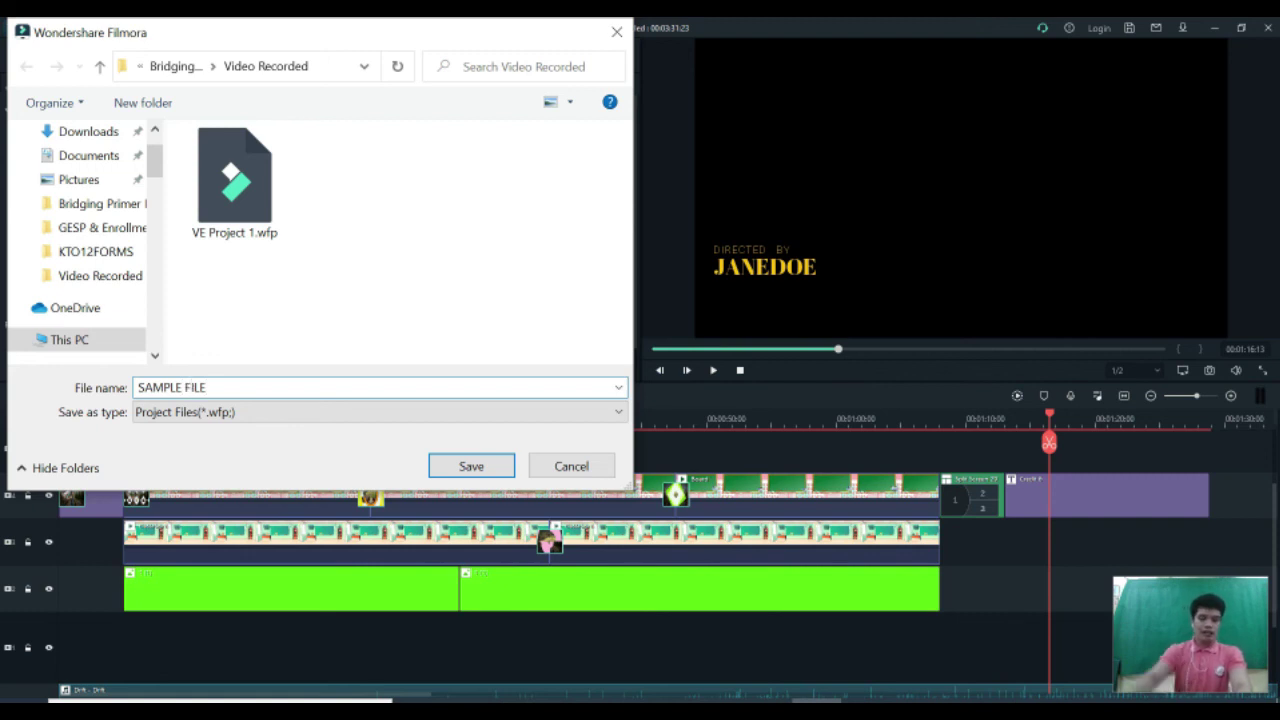
click(477, 476)
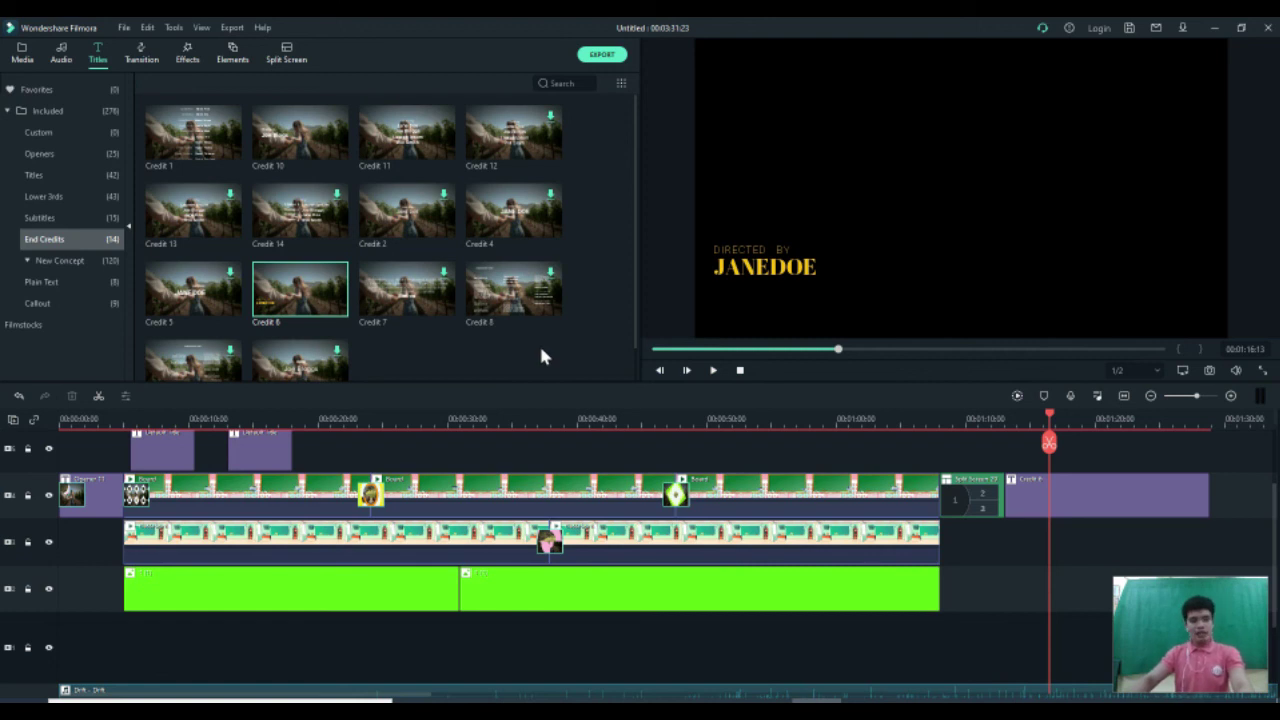
key(ctrl+s)
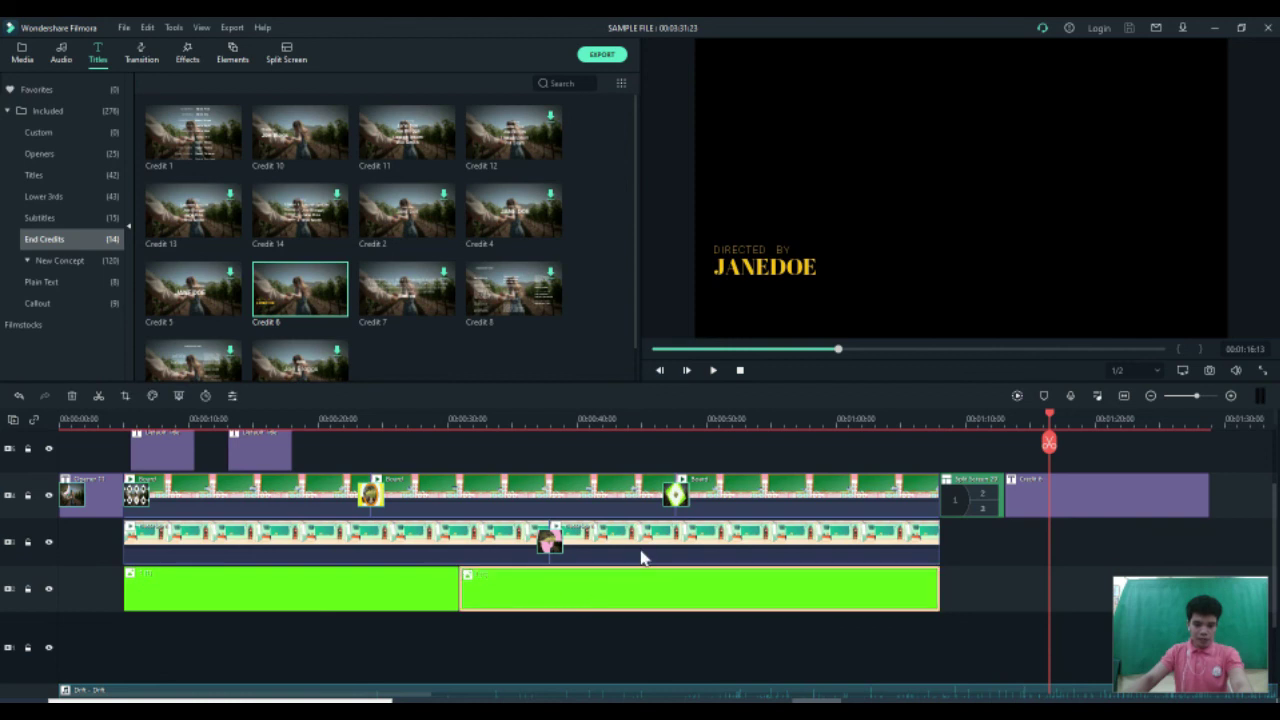
click(641, 490)
click(730, 492)
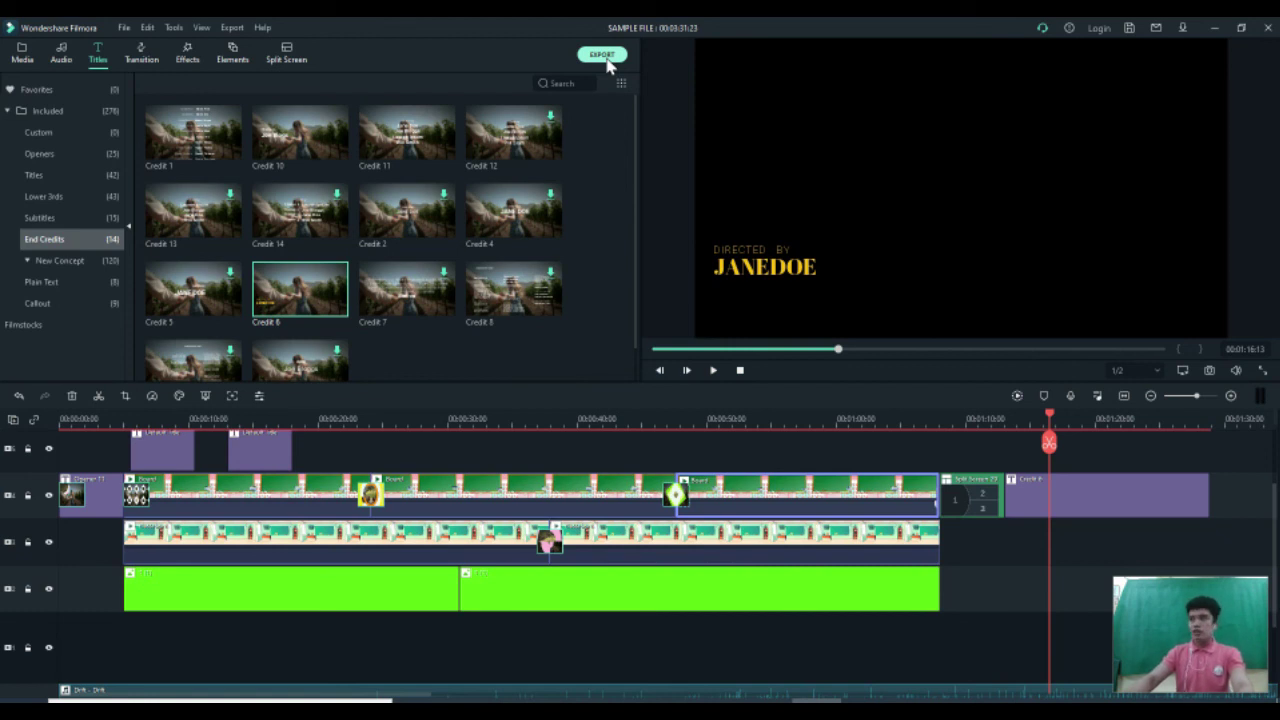
click(503, 53)
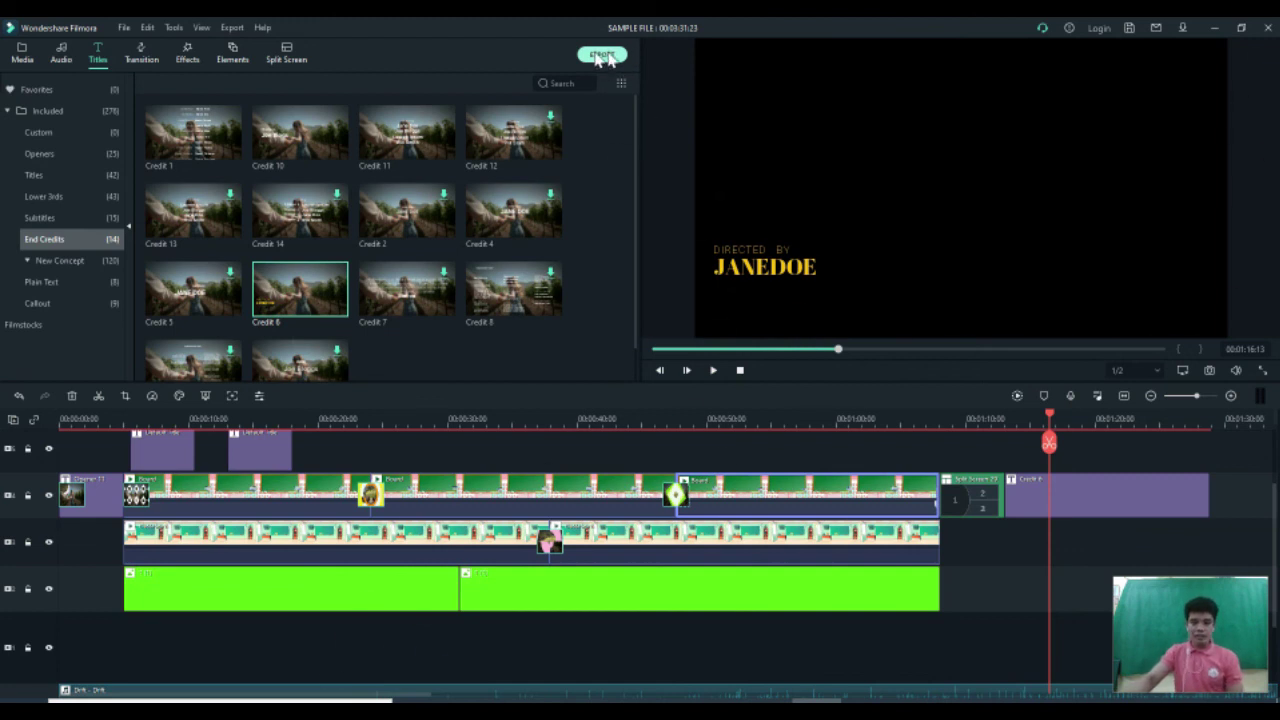
- Start a local MP4 export and name the video SAMPLE 1
click(603, 55)
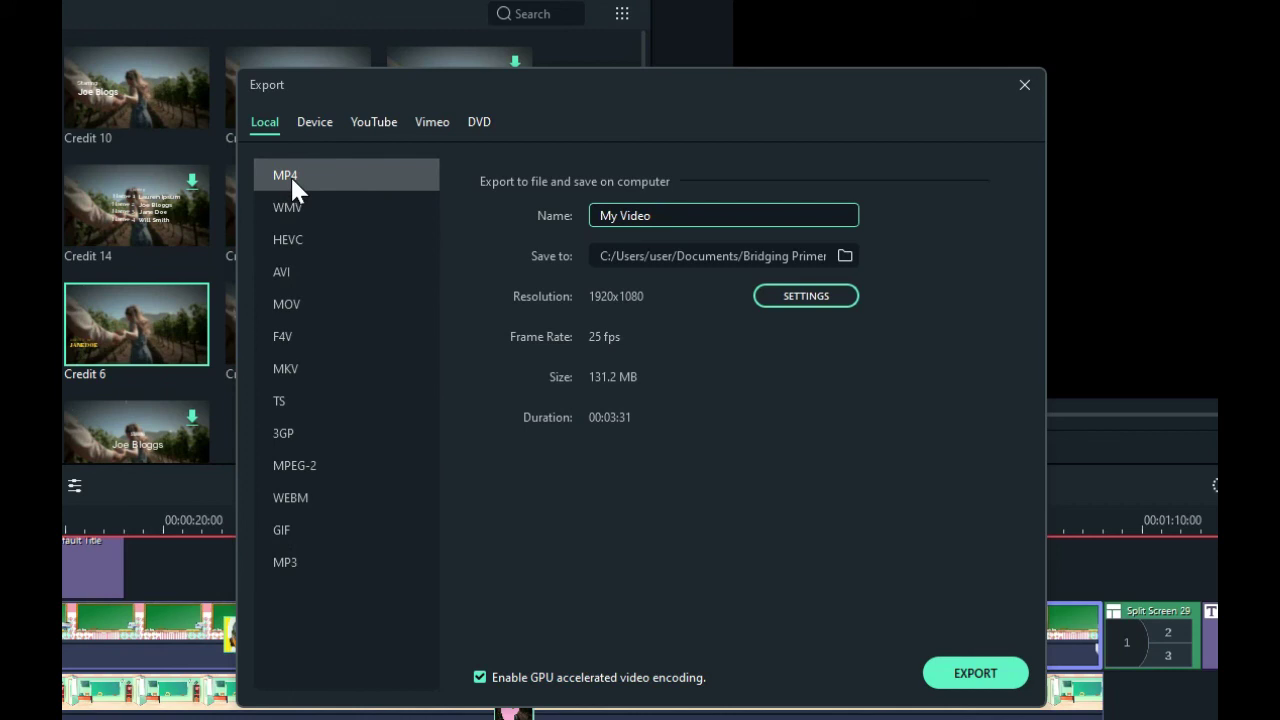
triple_click(674, 214)
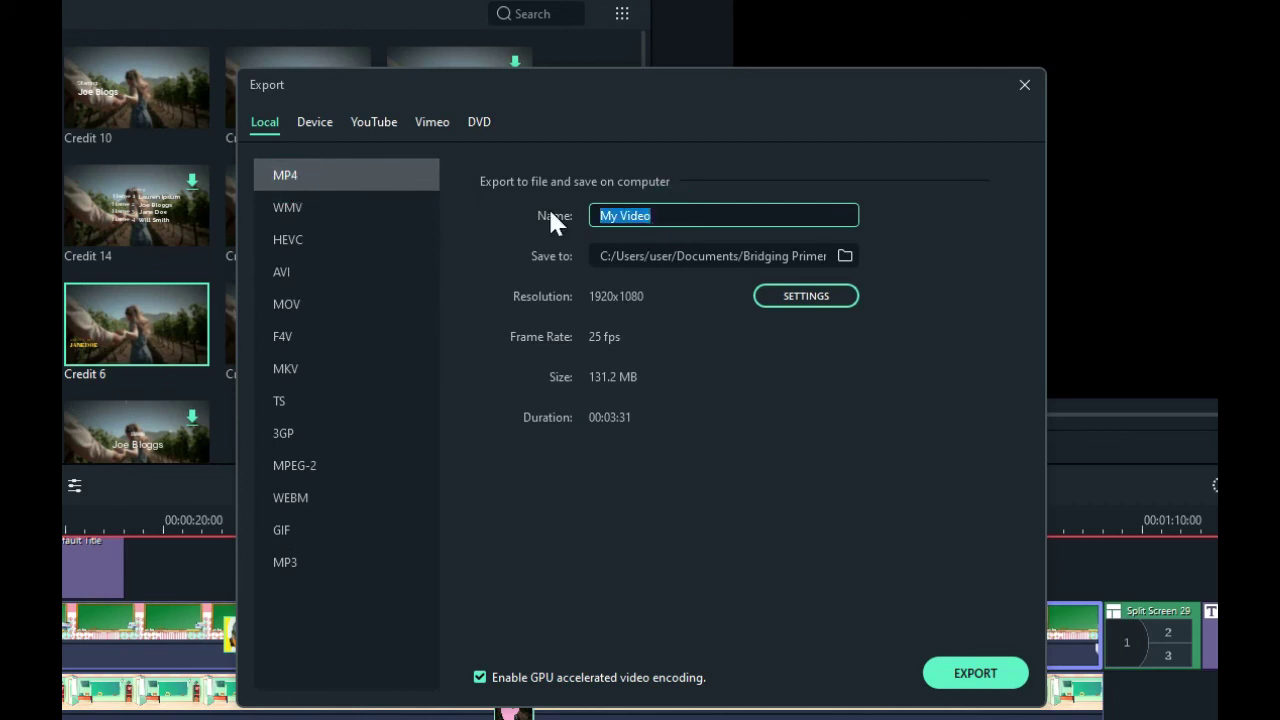
text(SAMPLE 1)
- Set the Documents folder as the save location for the exported video
click(844, 255)
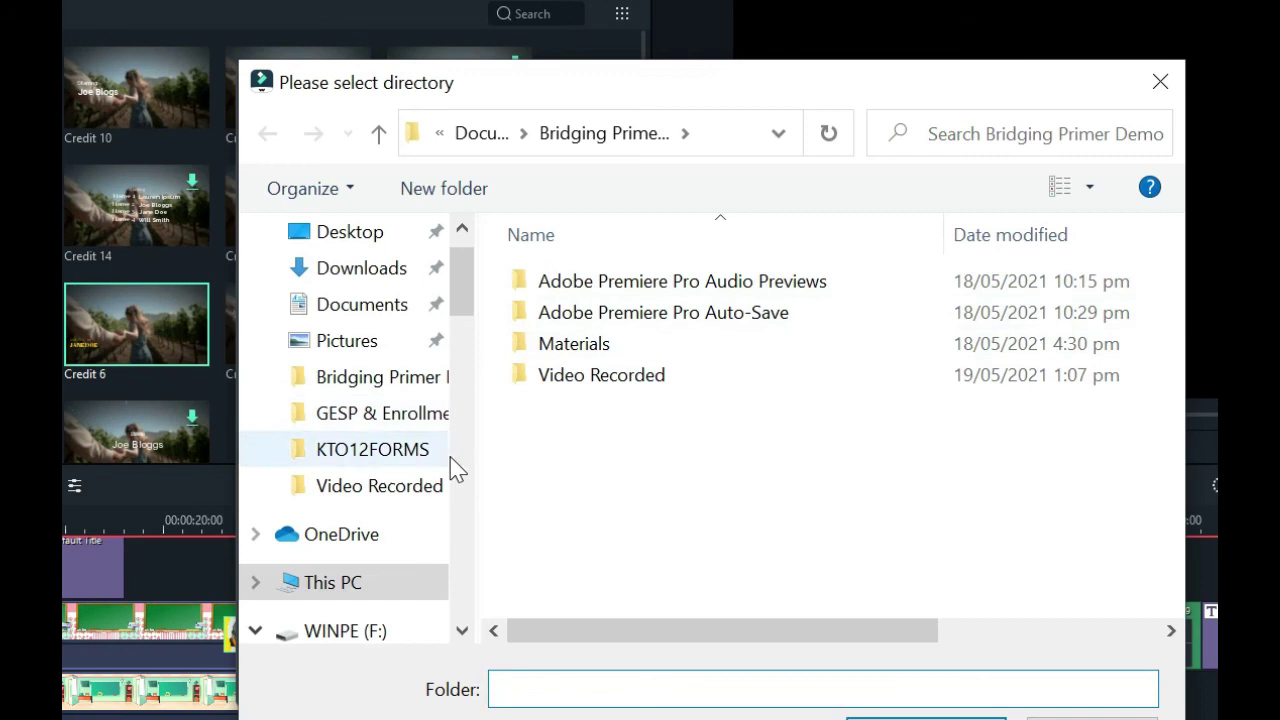
click(393, 310)
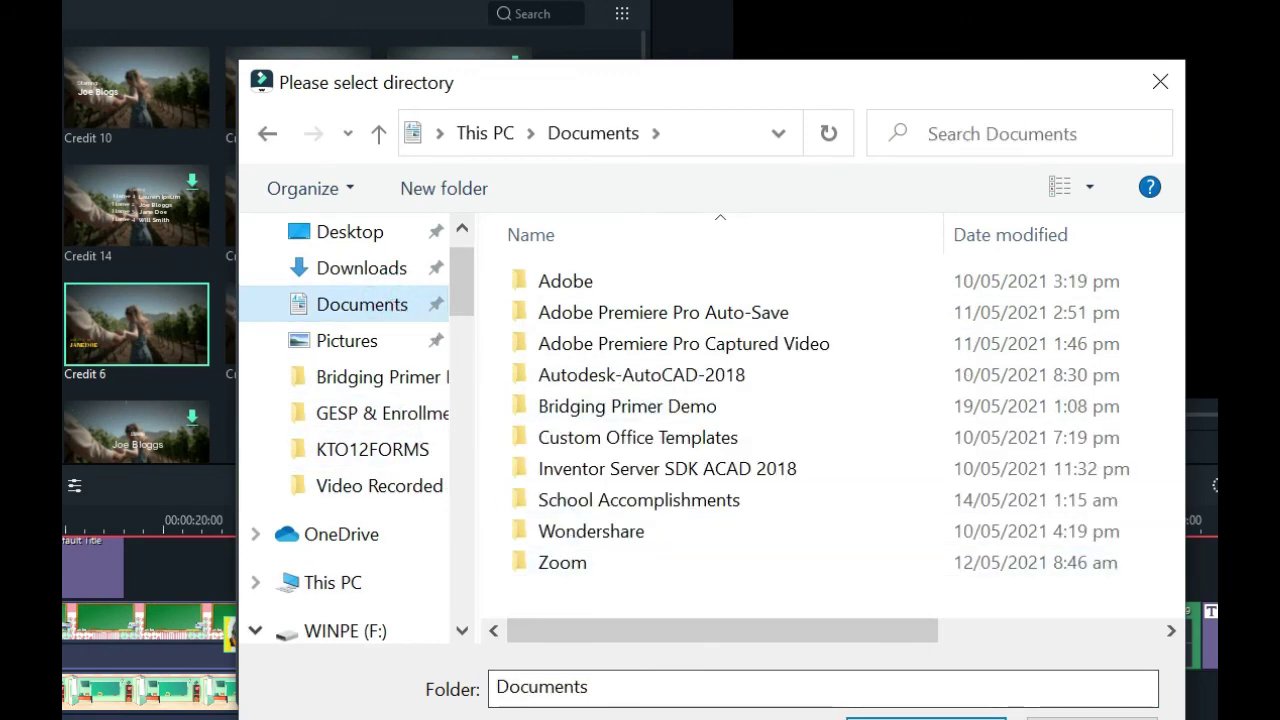
click(360, 292)
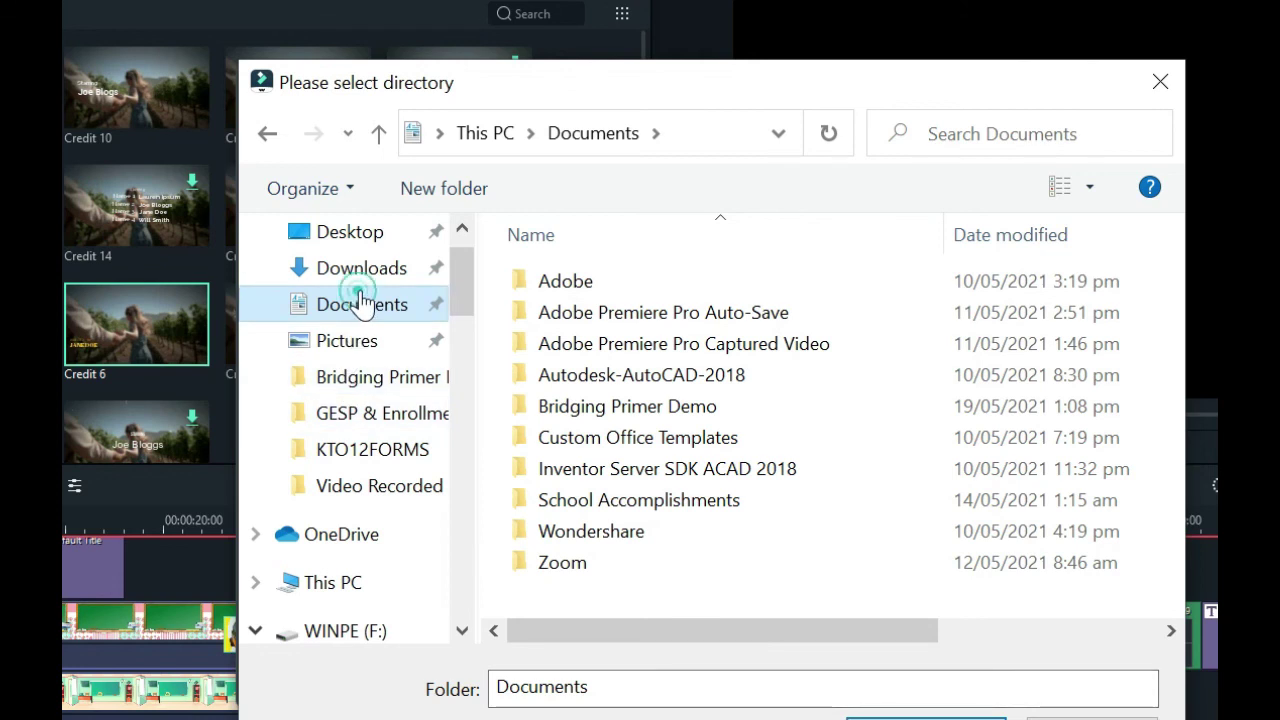
click(343, 338)
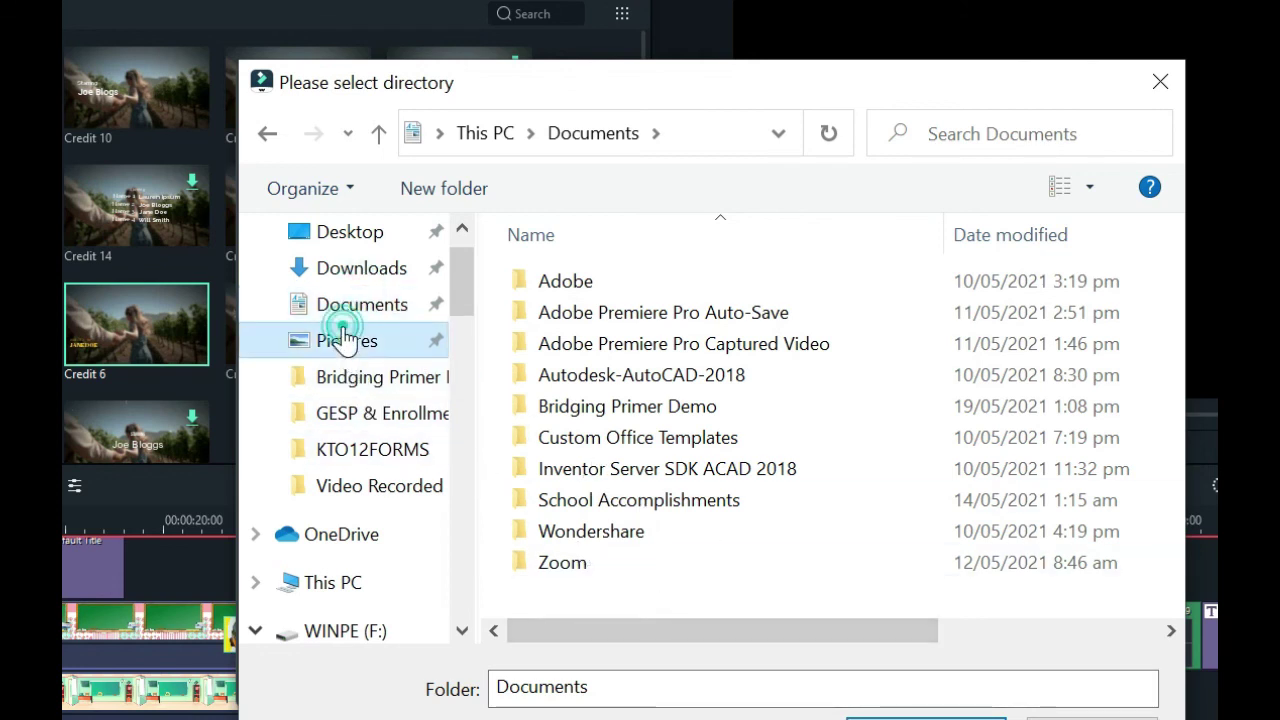
click(368, 318)
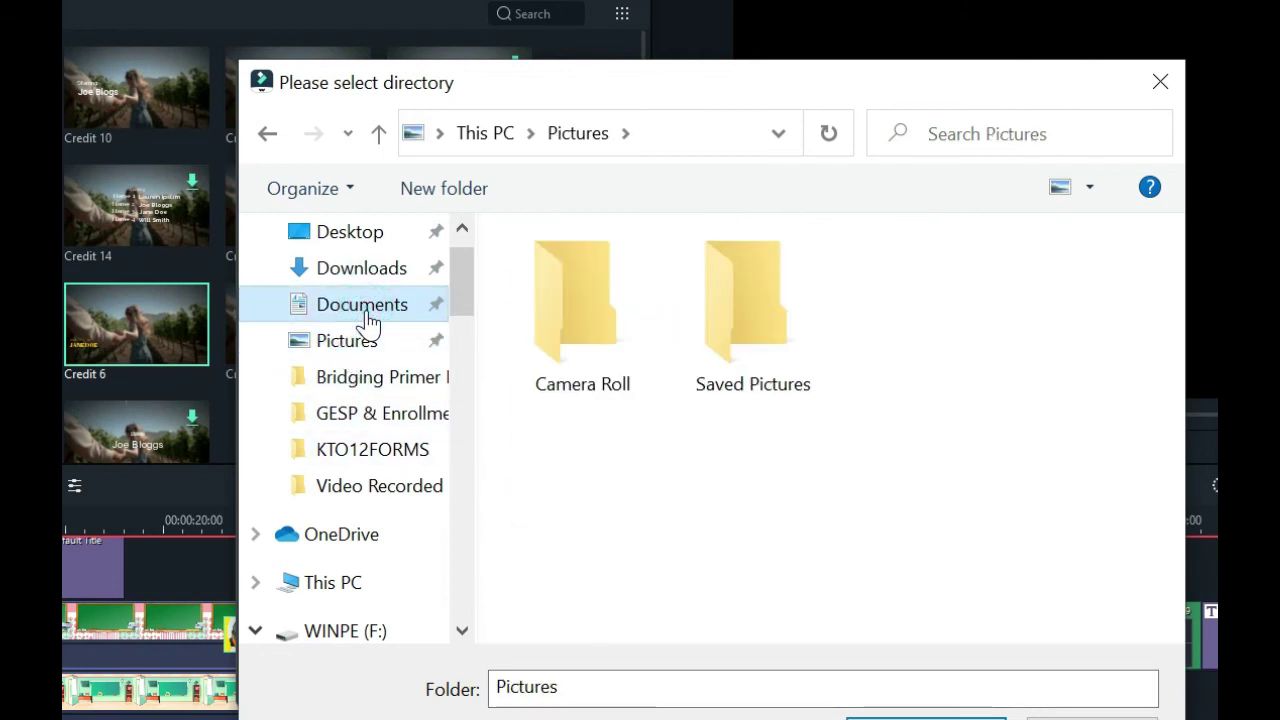
click(926, 718)
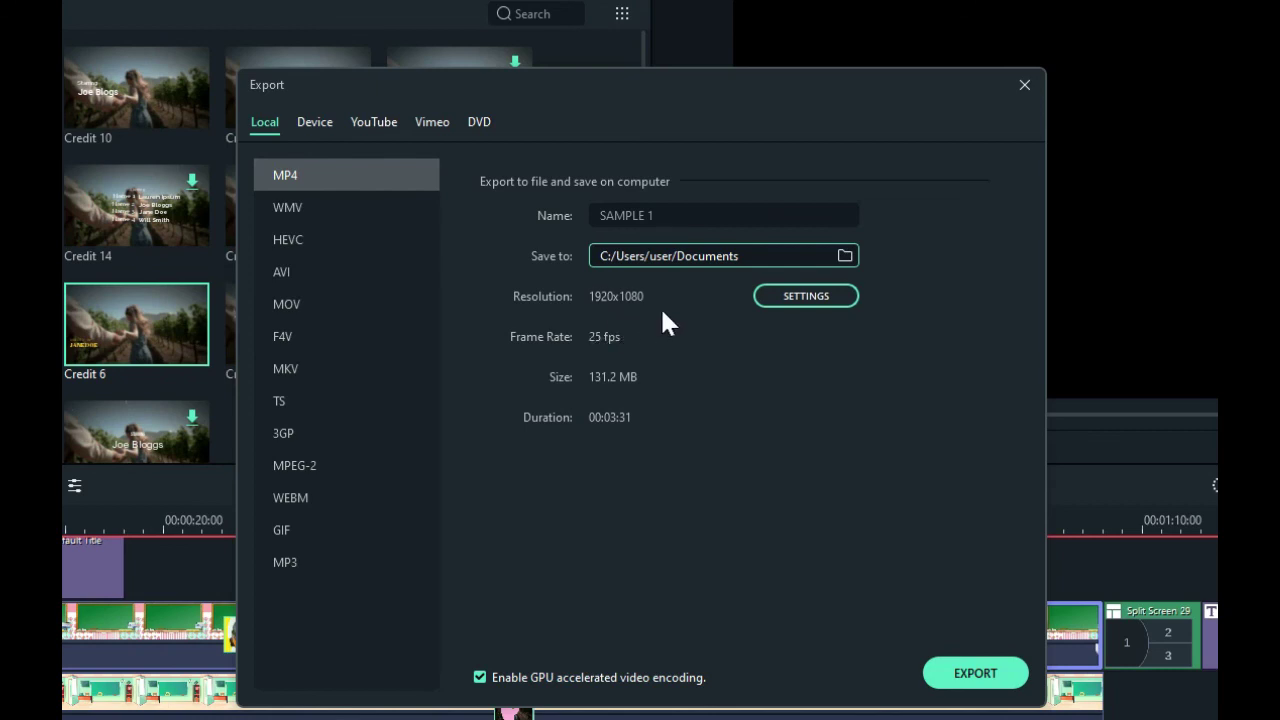
- Set the export resolution to 1280x720 and the quality to Better, and apply the settings
click(806, 292)
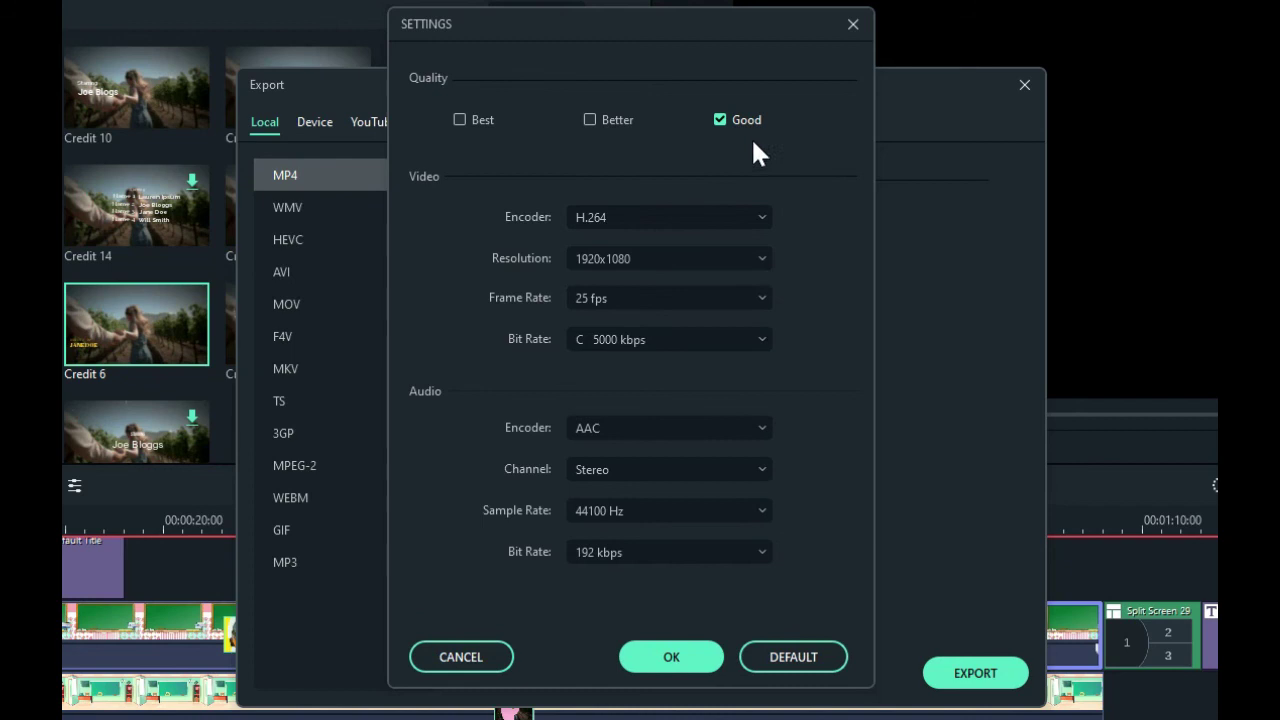
click(852, 25)
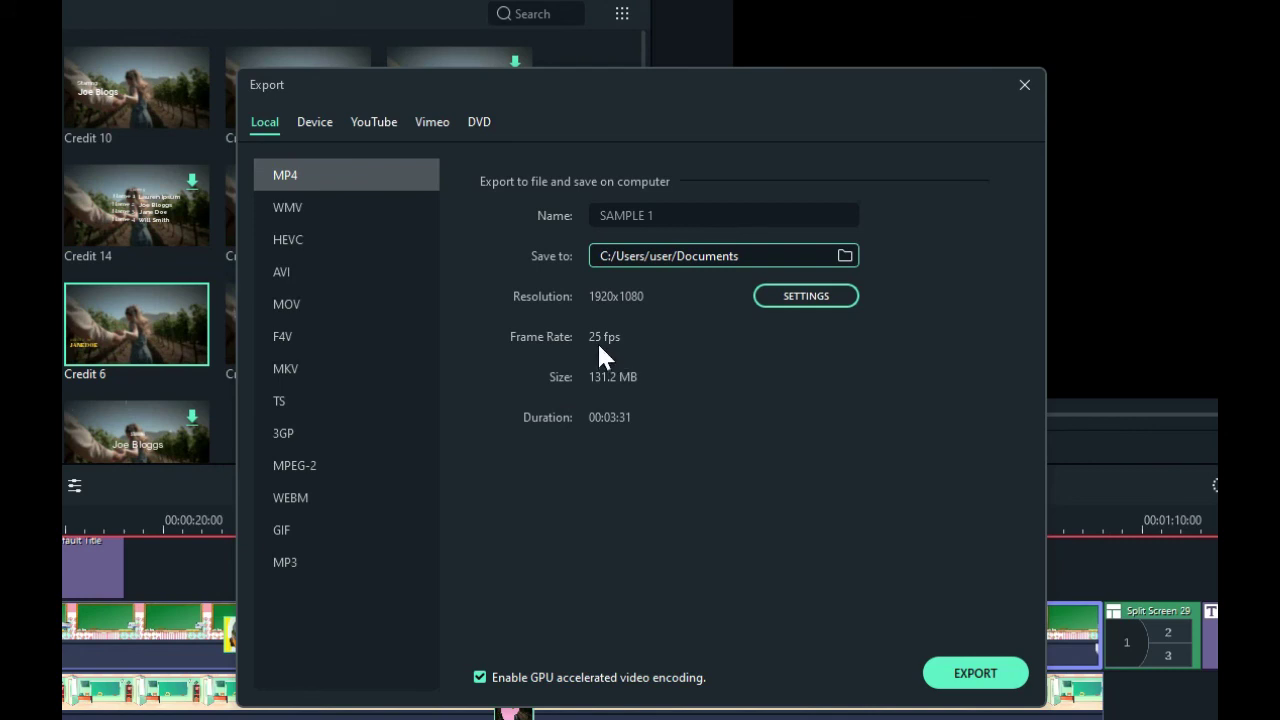
click(797, 298)
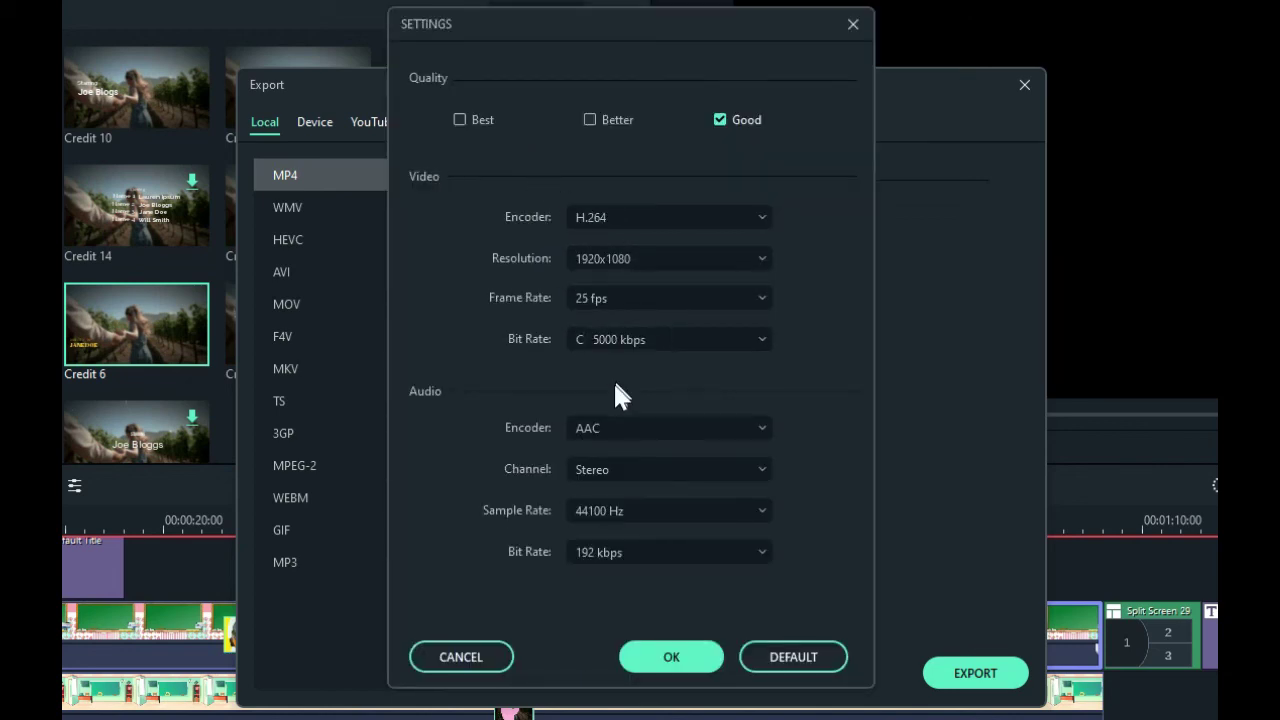
click(624, 255)
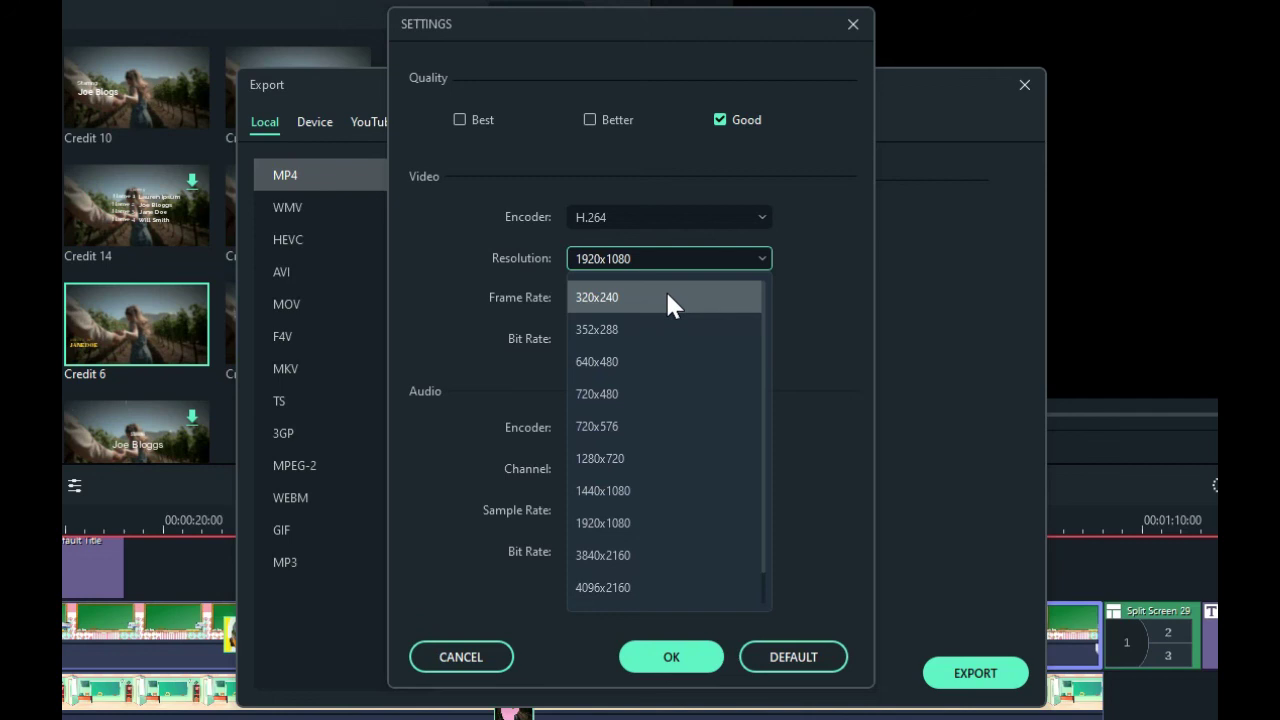
click(640, 458)
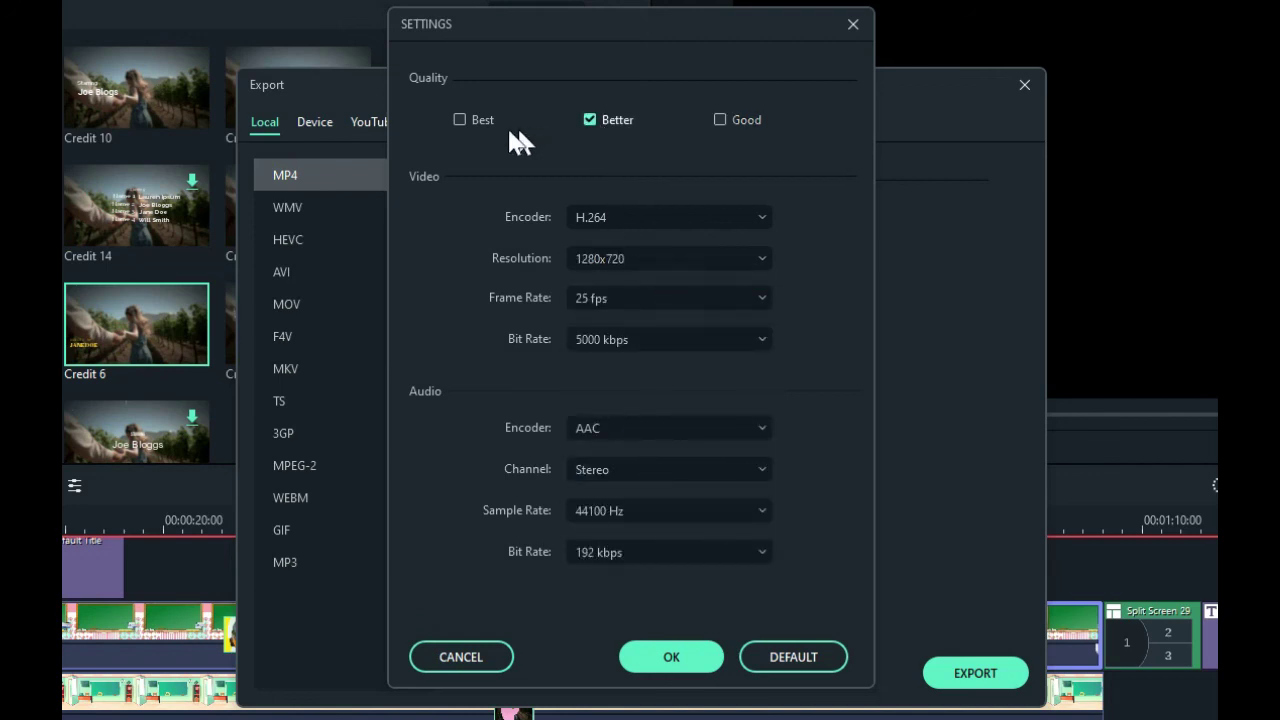
click(462, 120)
click(591, 120)
click(663, 658)
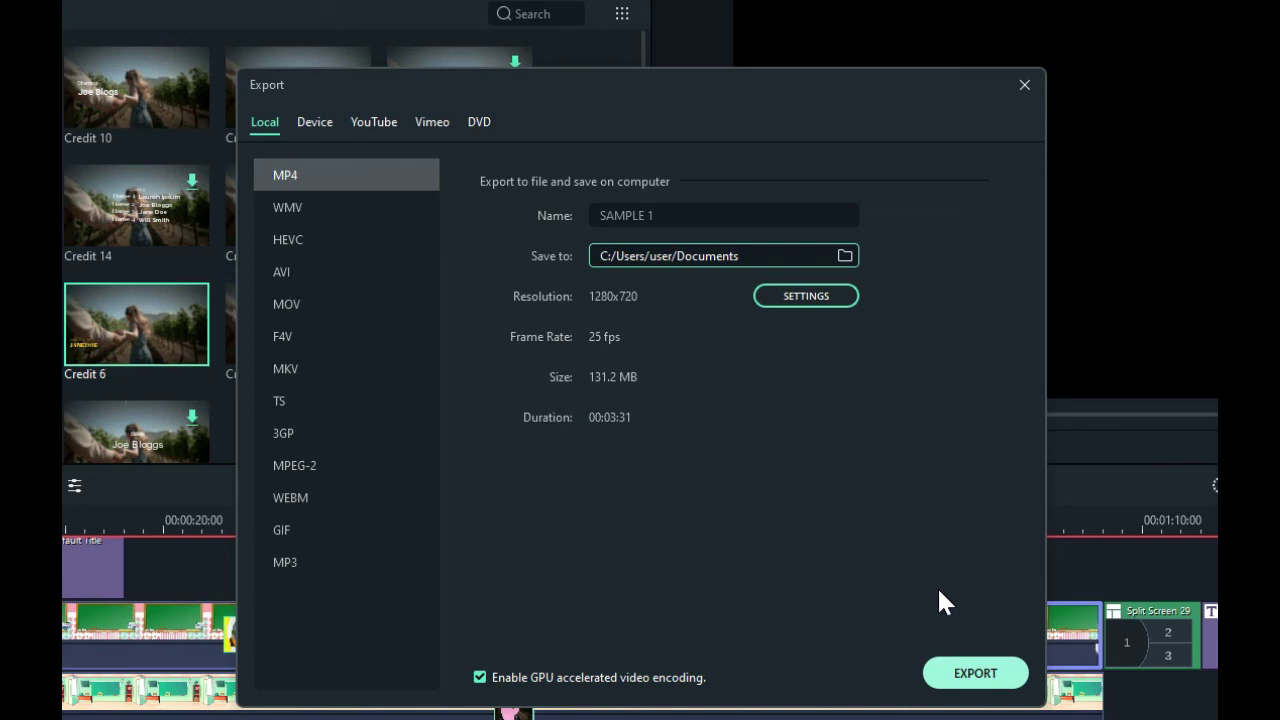
- Export the video as SAMPLE 1.mp4 and close the export progress window when rendering ends
key(Escape)
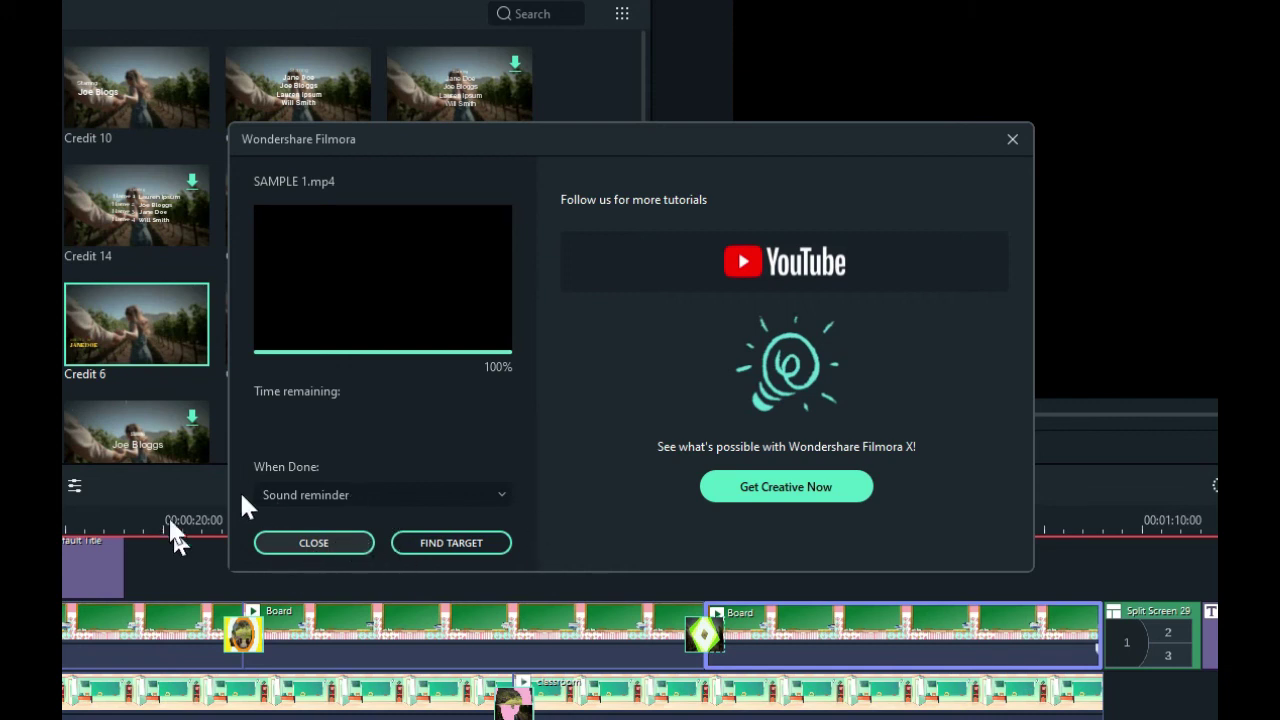
click(316, 543)
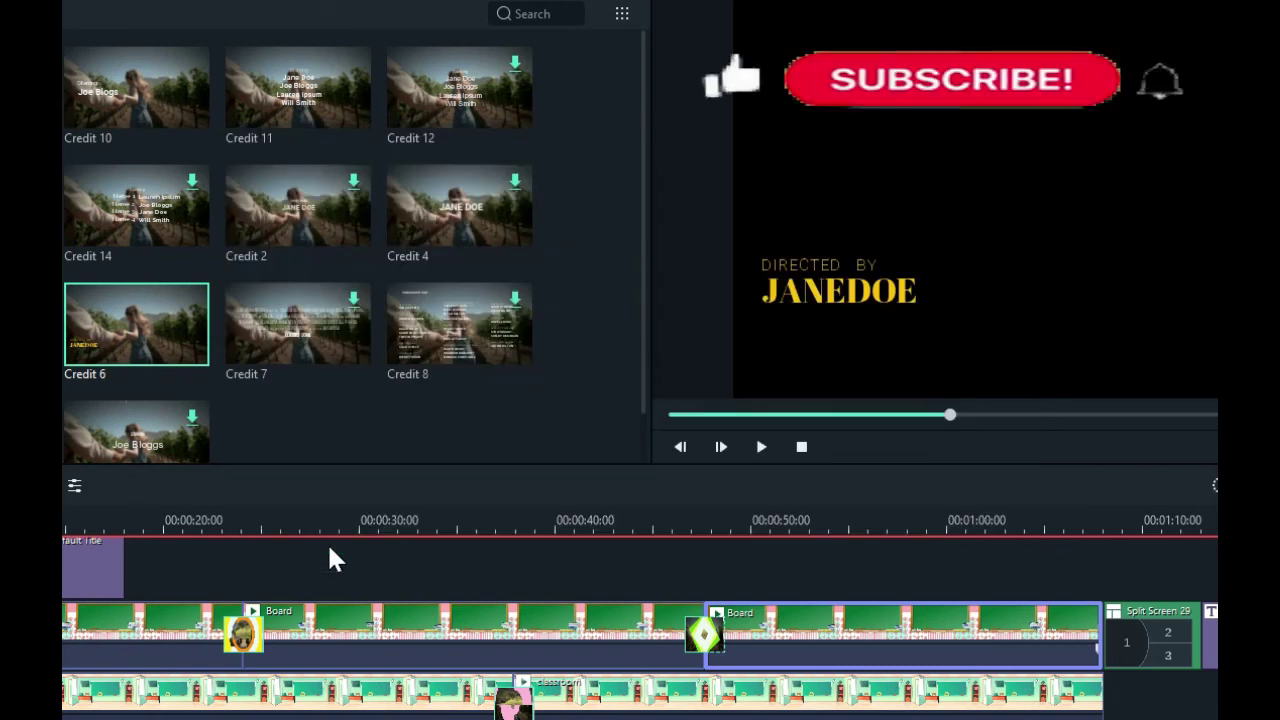